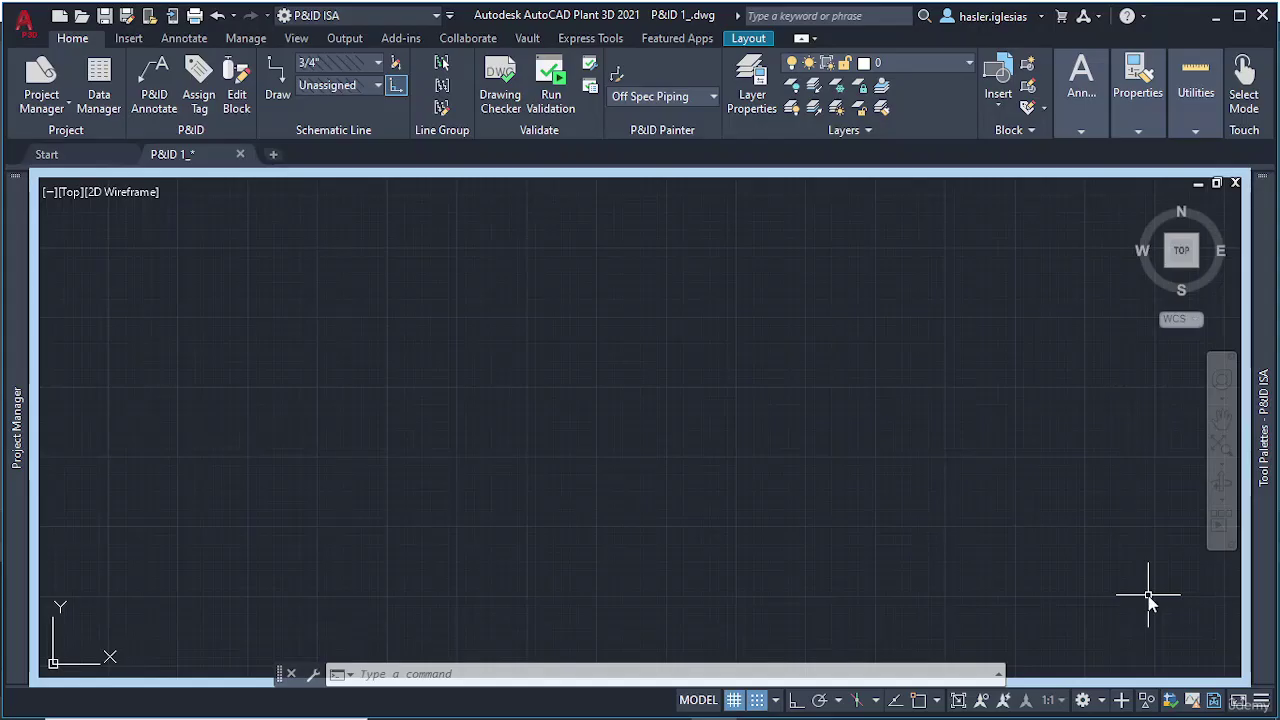
Set the GRIDDISPLAY system variable to 3 so the grid is displayed beyond the drawing limits
scroll(766, 406, "down", 3)
middle_click_drag(766, 406, 599, 434)
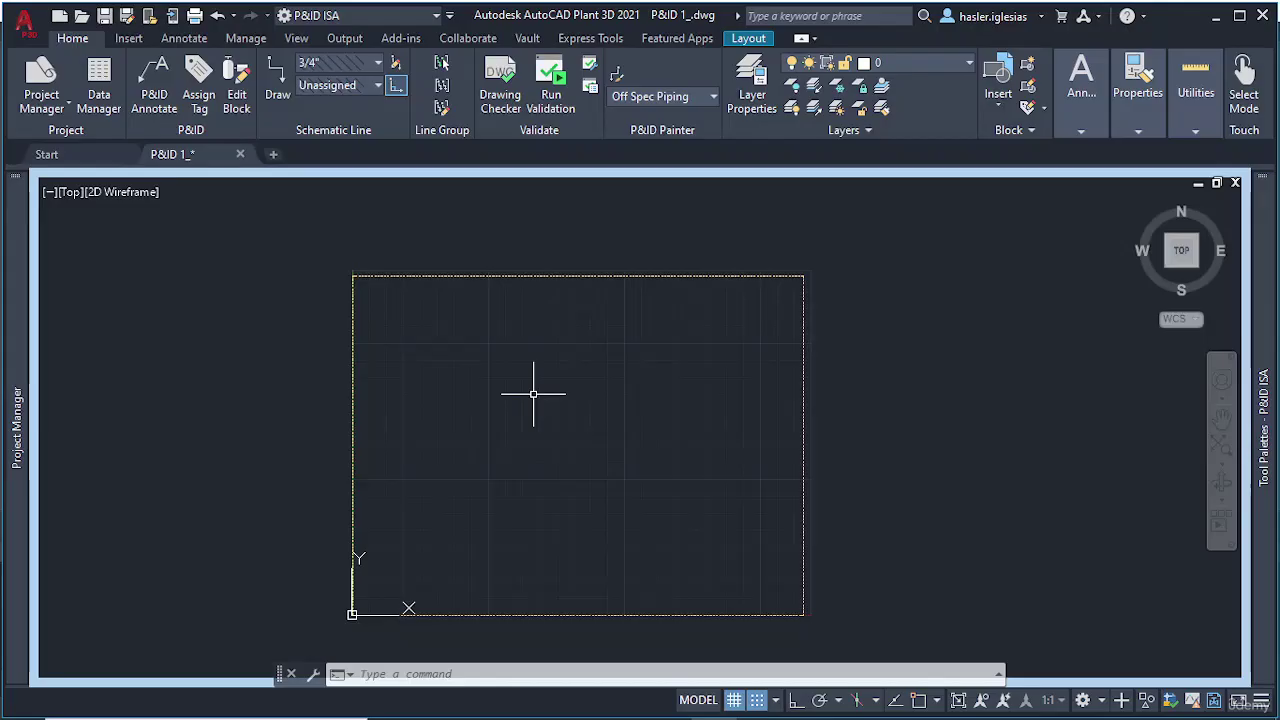
scroll(533, 393, "up", 2)
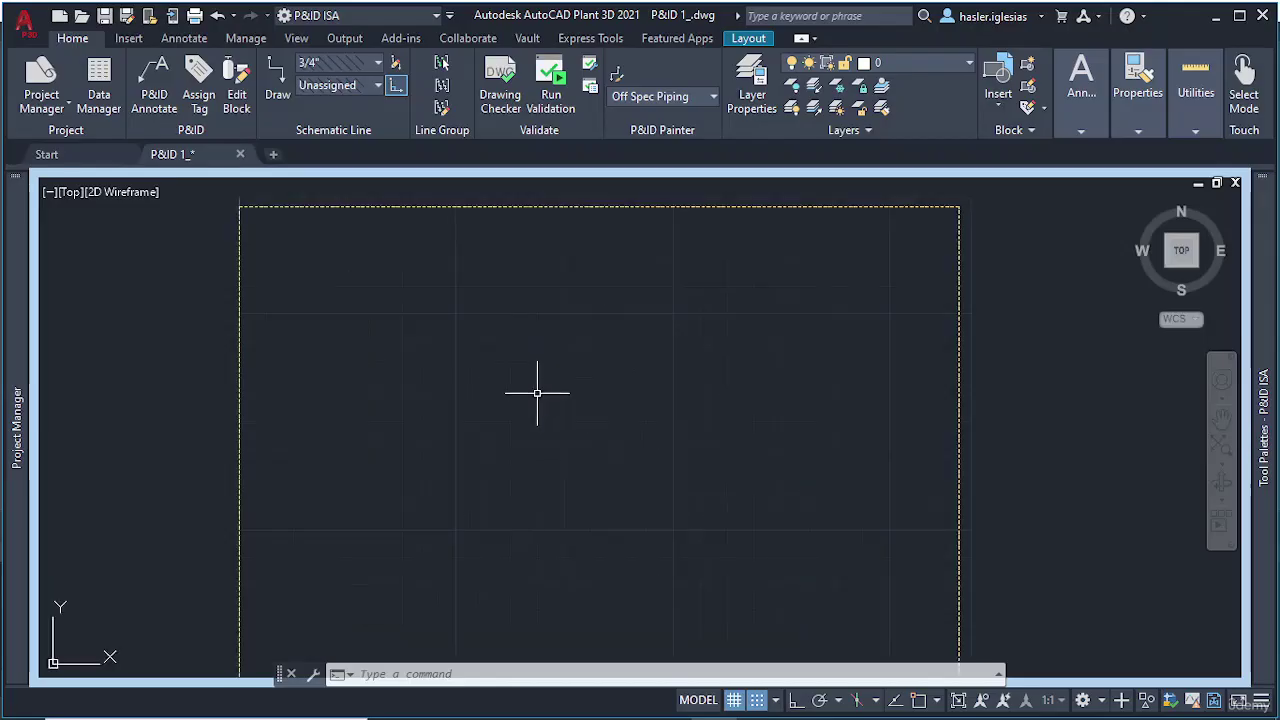
scroll(549, 371, "down", 2)
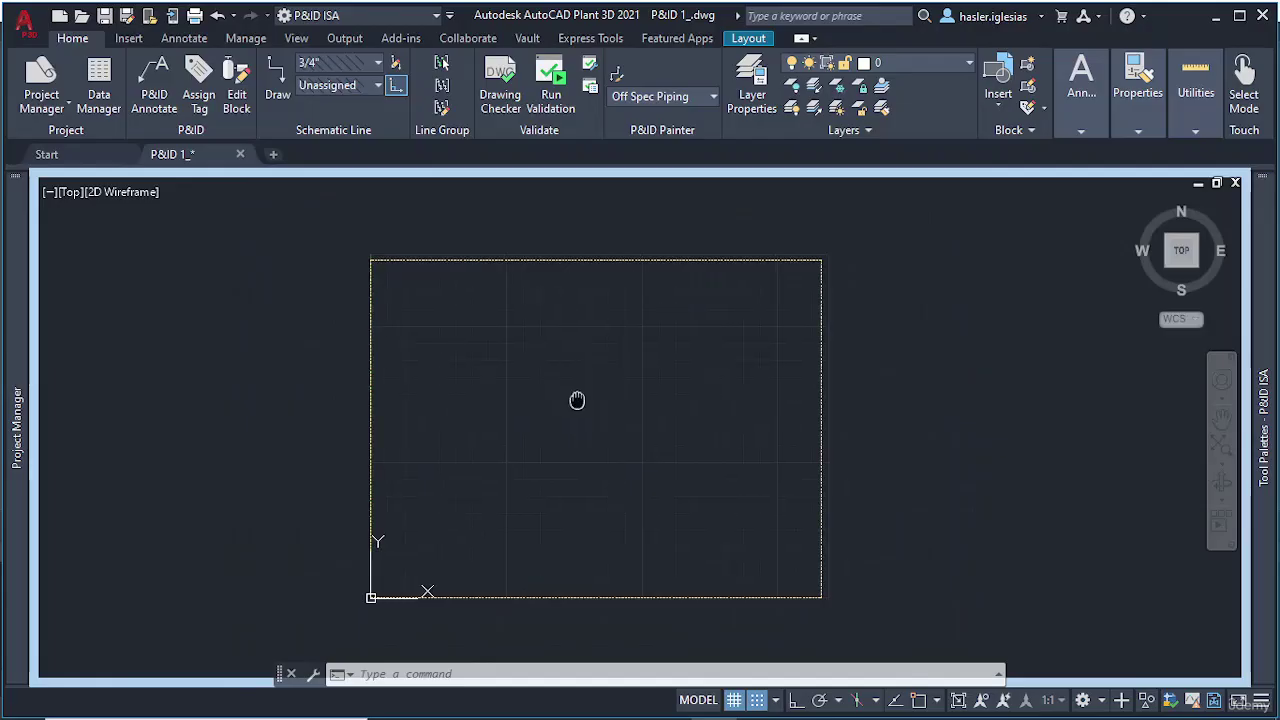
type("g")
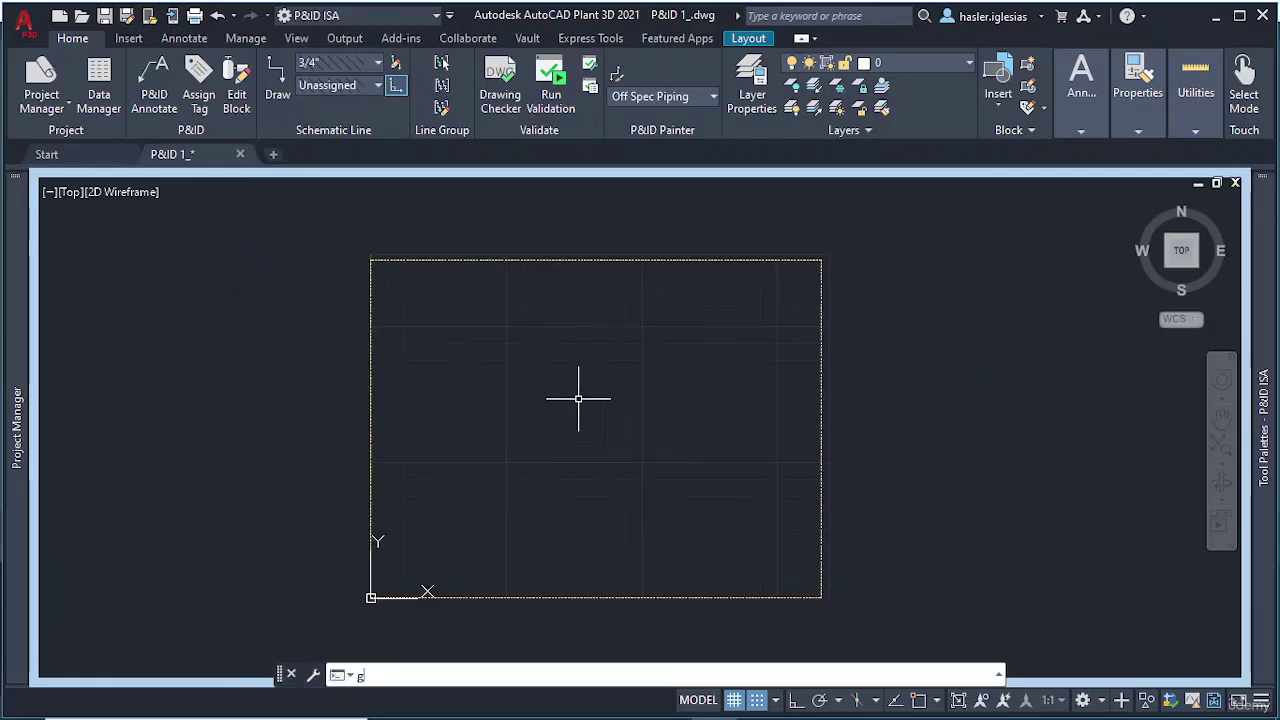
key("BackSpace")
type("GRIDdispal")
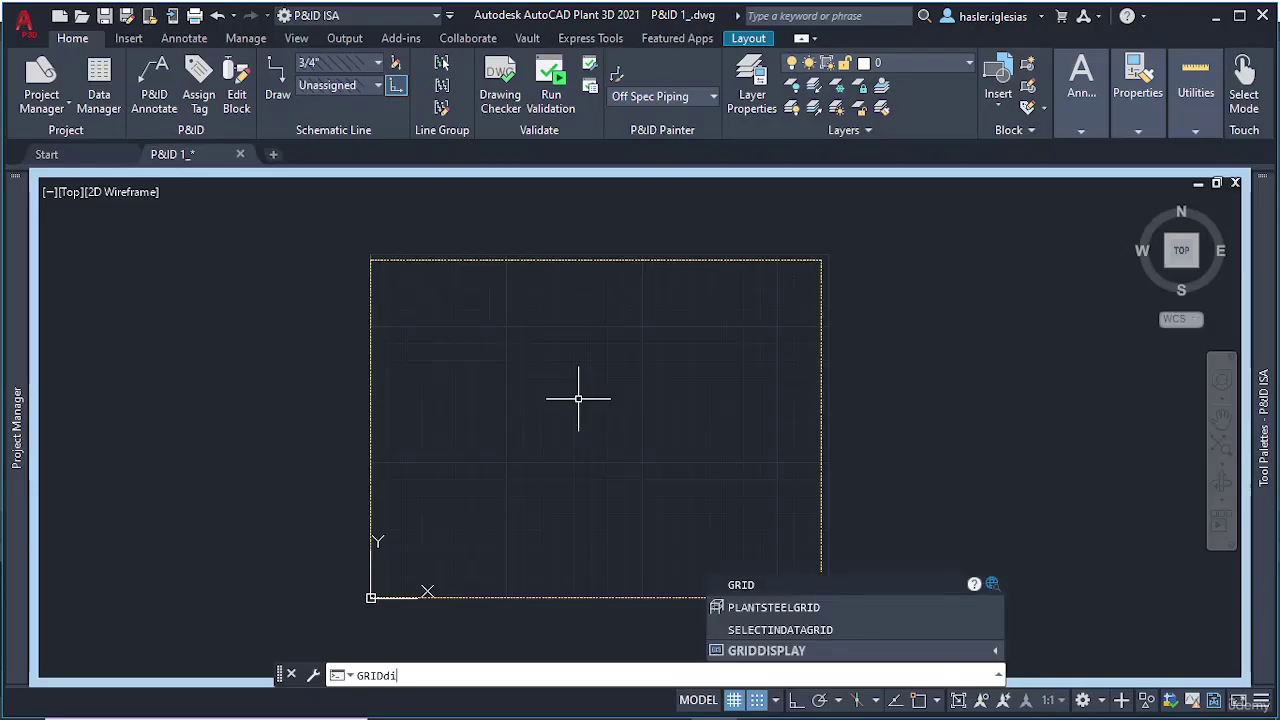
key("BackSpace")
key("BackSpace")
type("LAY")
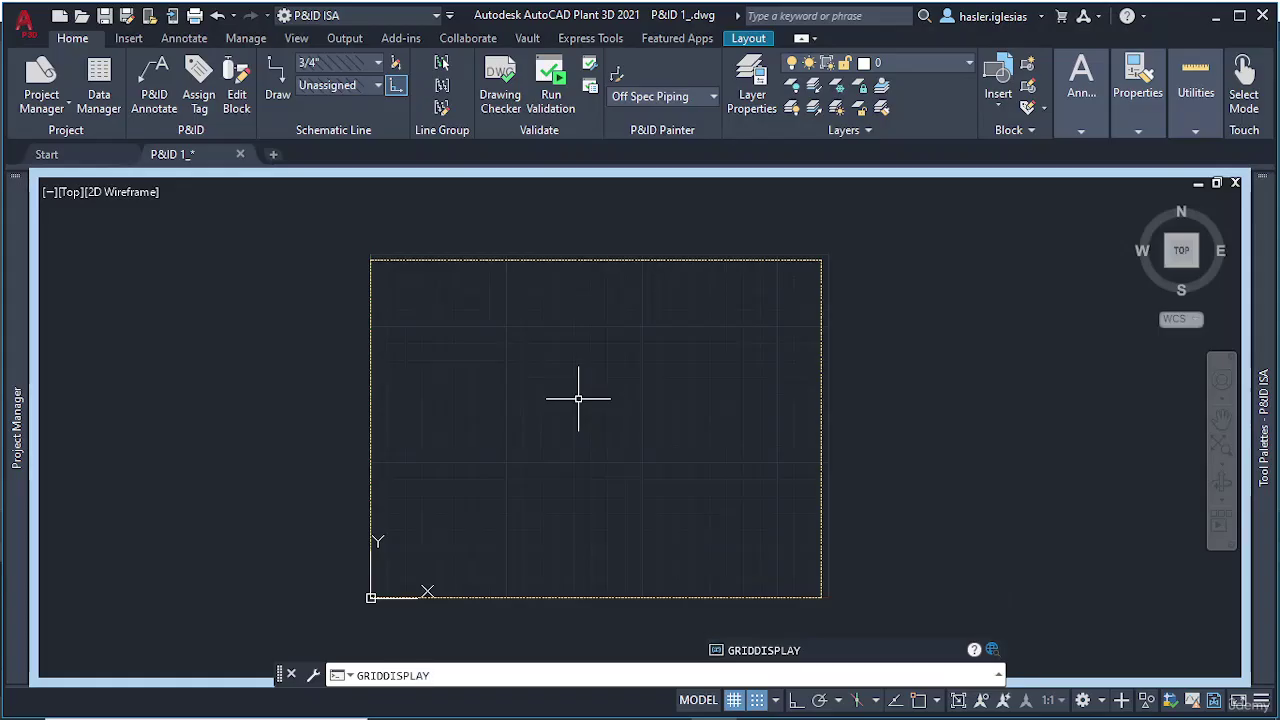
key("Return")
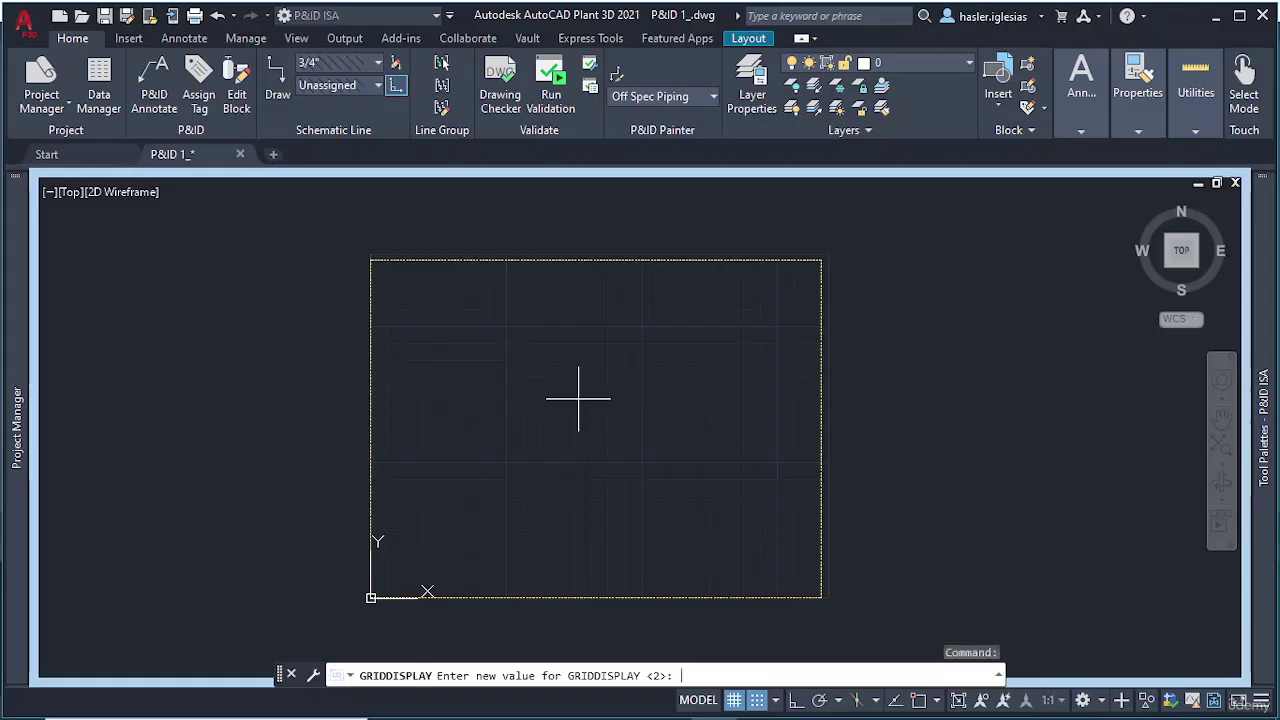
type("3")
key("Return")
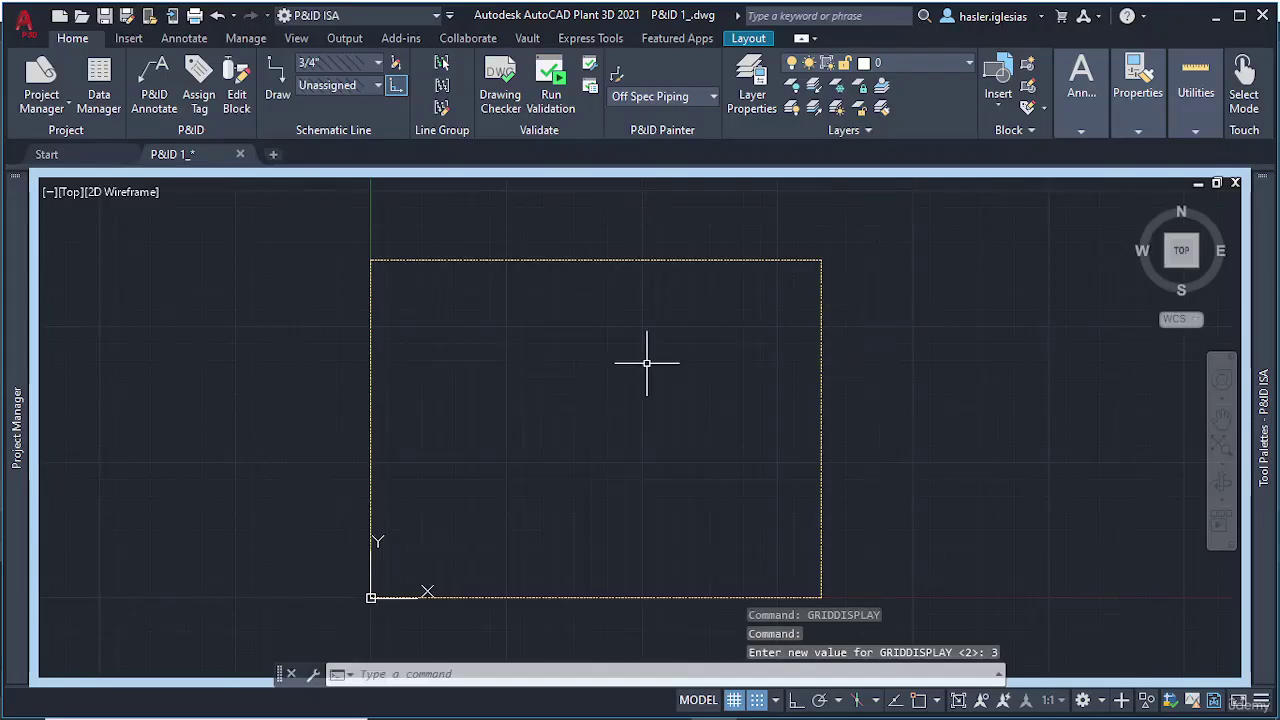
Inspect the grid display both inside and well outside the dashed drawing boundary
middle_click_drag(643, 373, 523, 357)
scroll(523, 357, "down", 8)
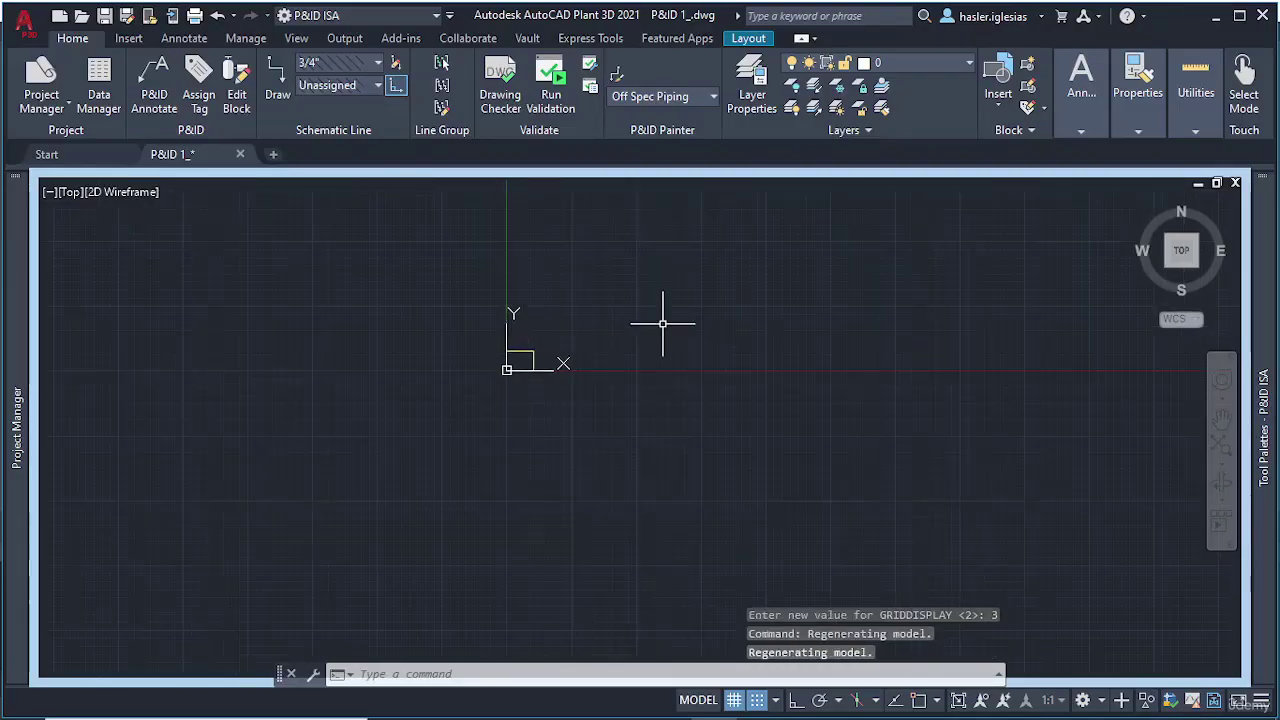
scroll(619, 328, "up", 5)
middle_click_drag(363, 423, 597, 319)
scroll(597, 319, "up", 6)
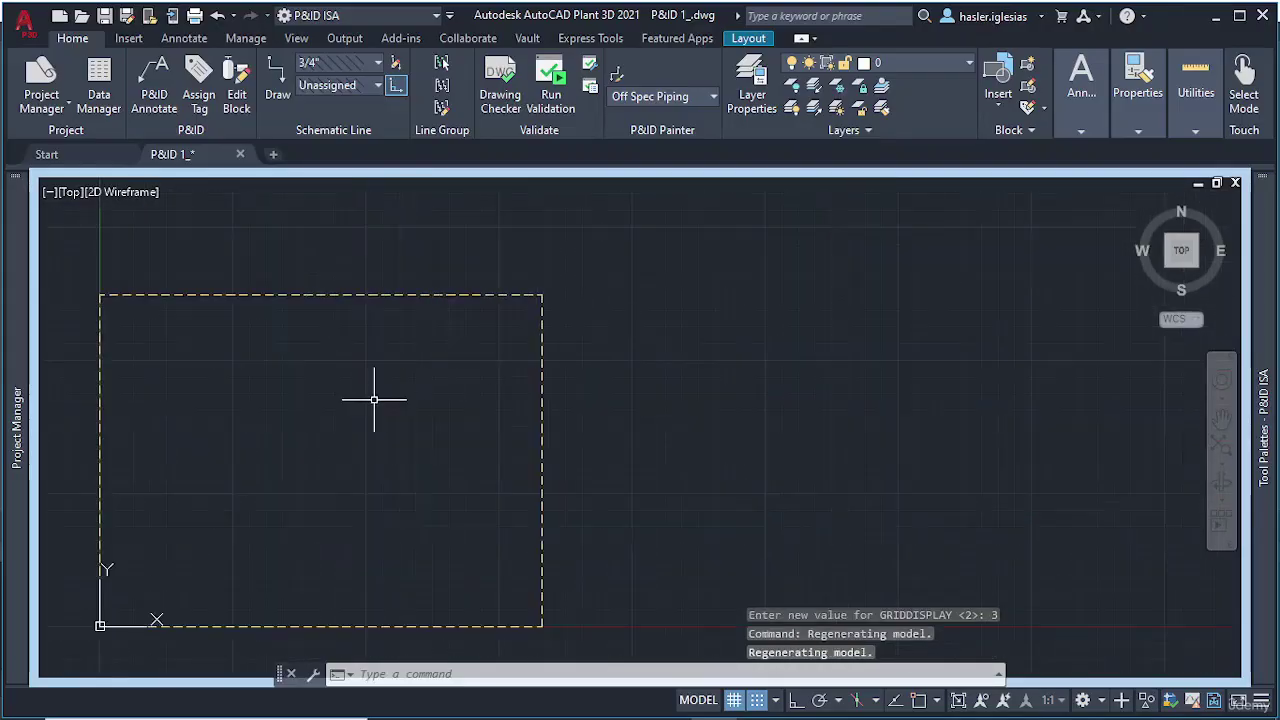
middle_click_drag(374, 400, 577, 332)
scroll(498, 335, "up", 2)
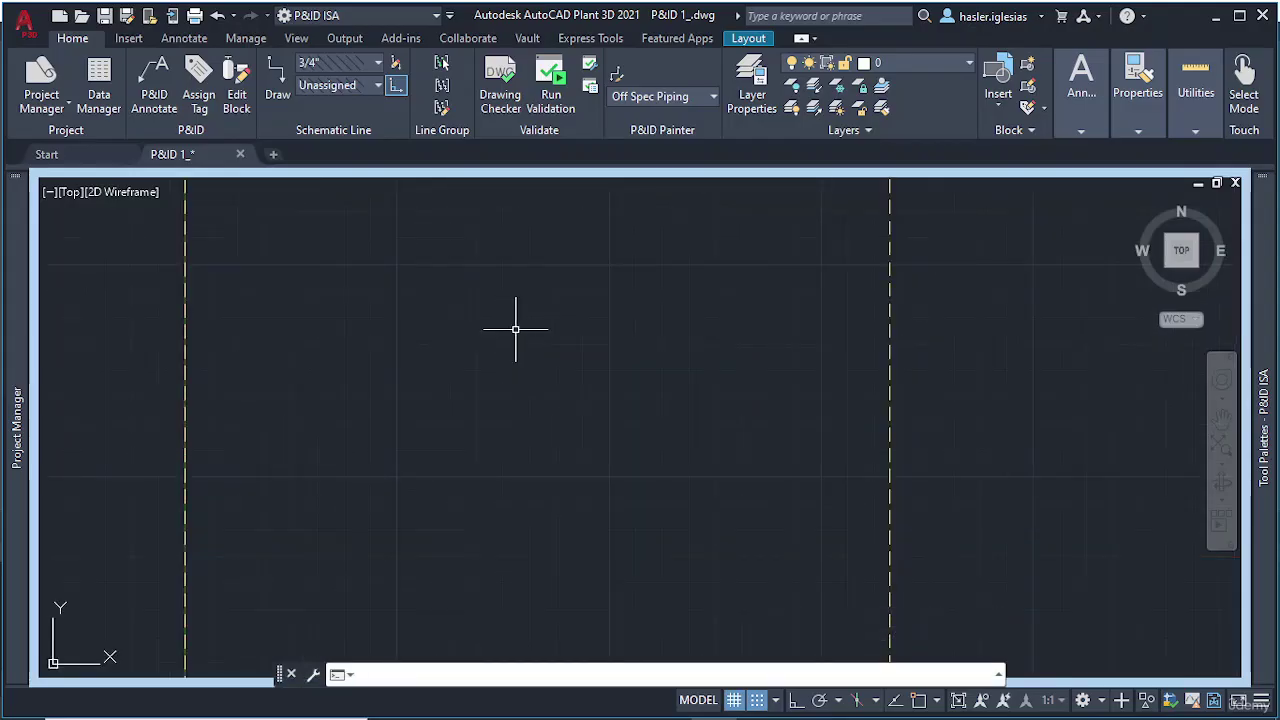
type("LI")
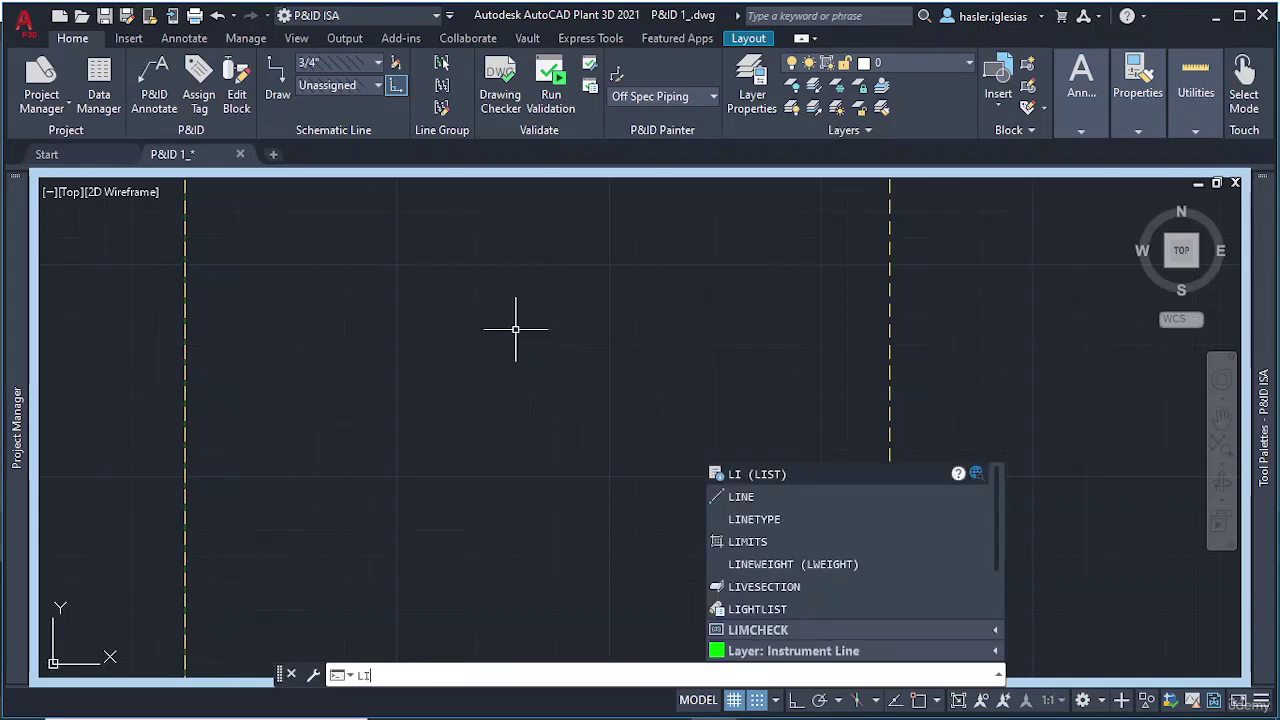
key("BackSpace")
key("BackSpace")
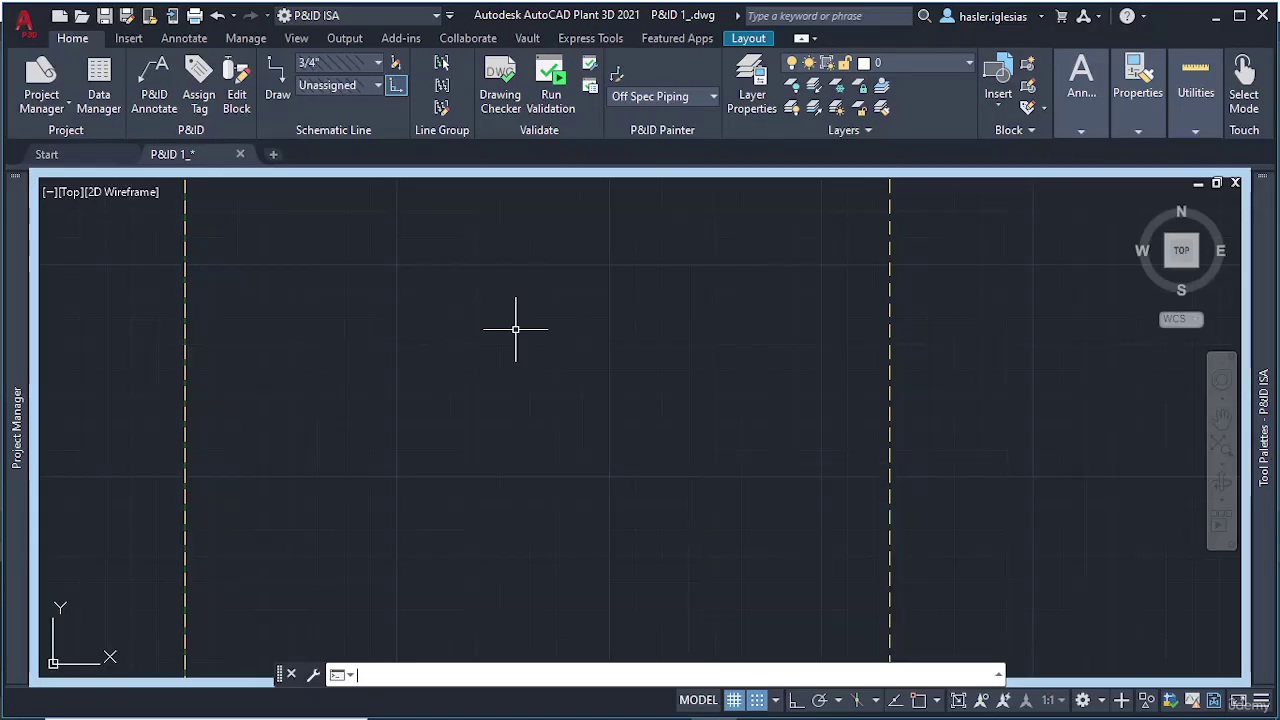
Draw a horizontal line inside the dashed boundary with the LINE command, turning Ortho mode on to keep it straight
type("L")
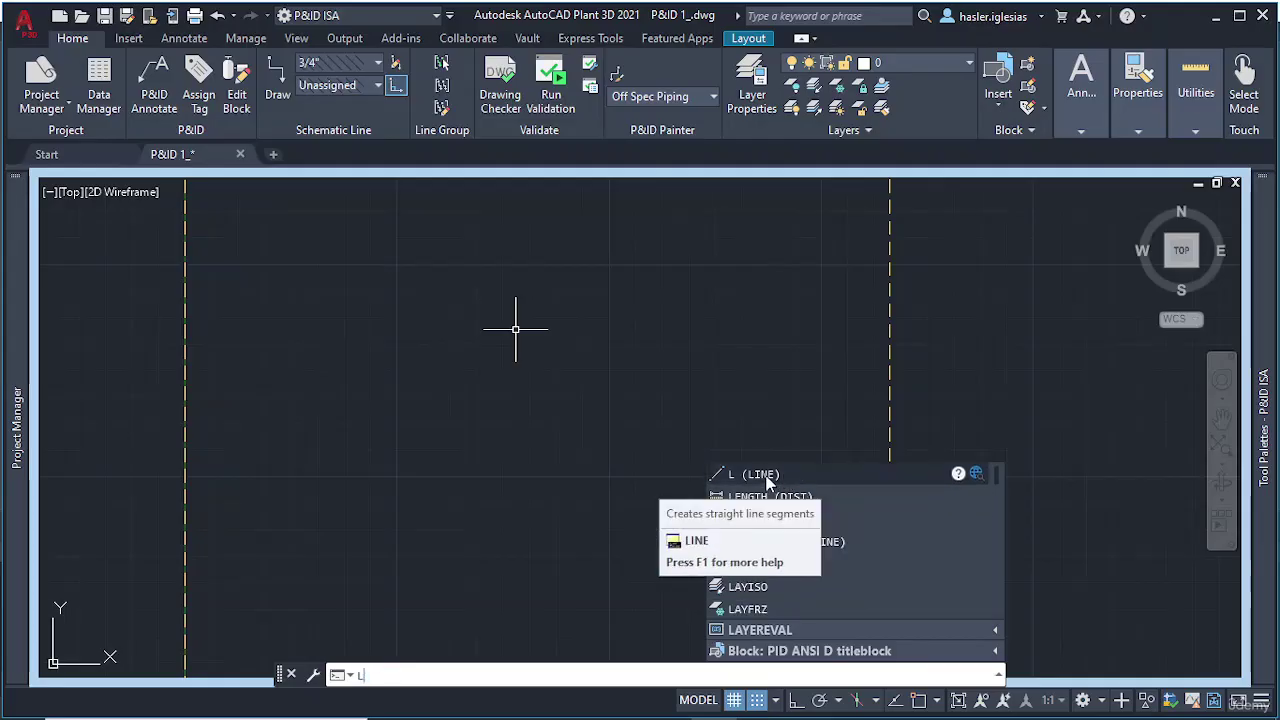
mouse_move(741, 484)
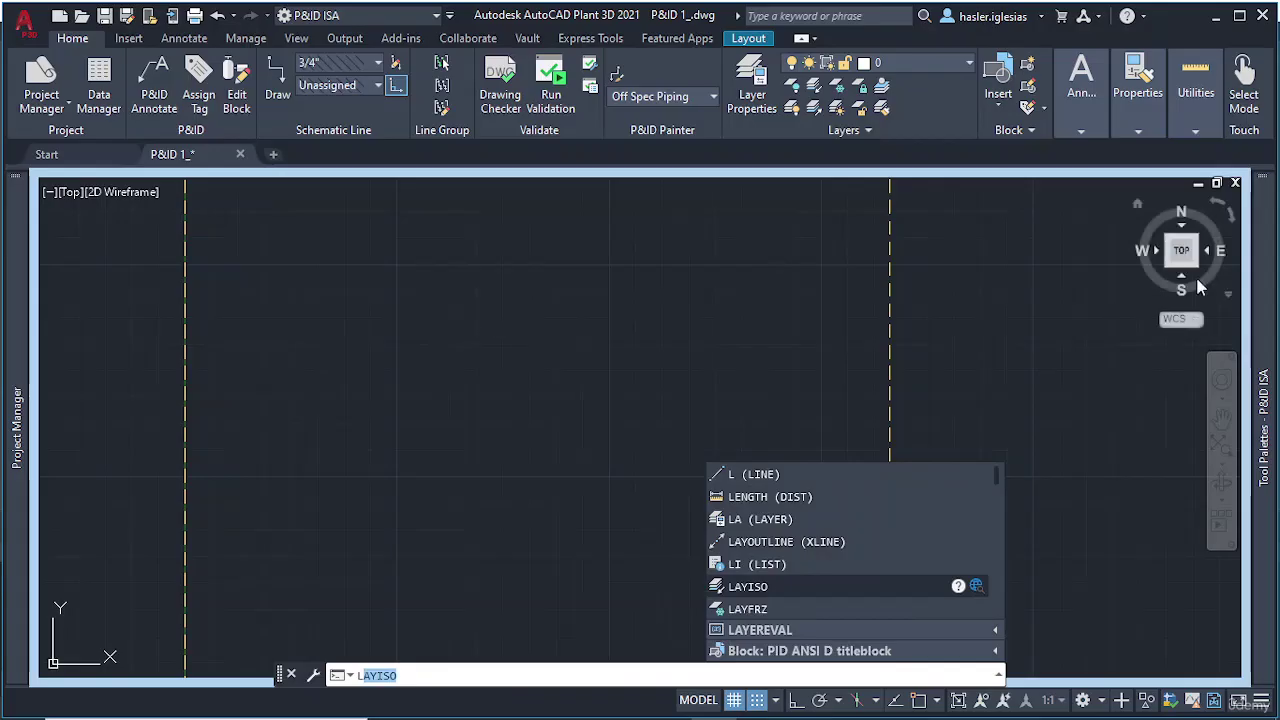
type("INE")
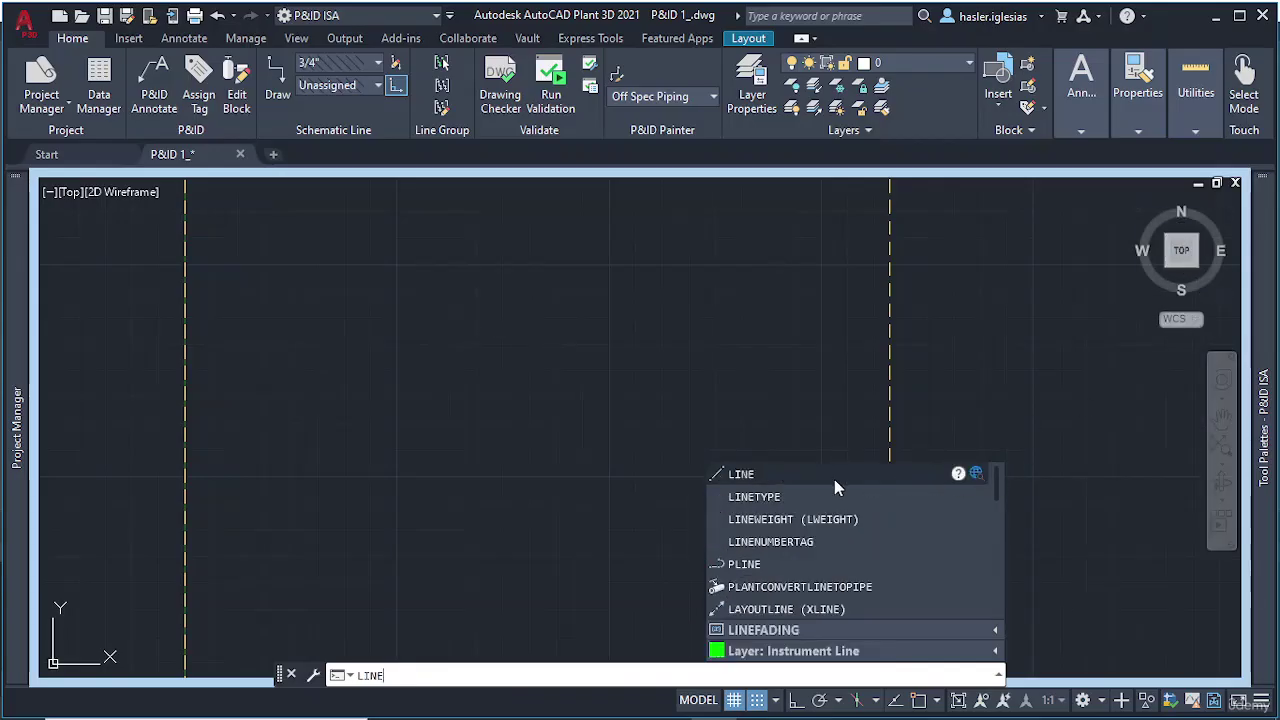
left_click(830, 476)
left_click(377, 368)
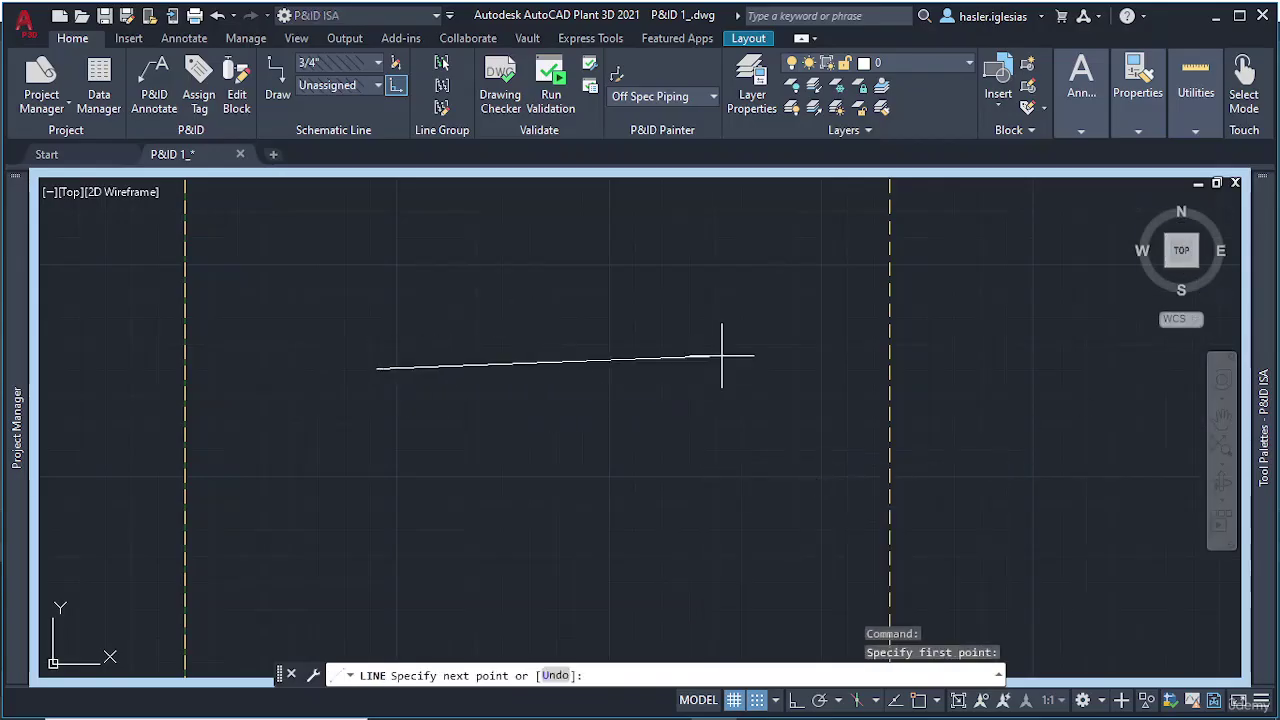
left_click(797, 700)
left_click(589, 368)
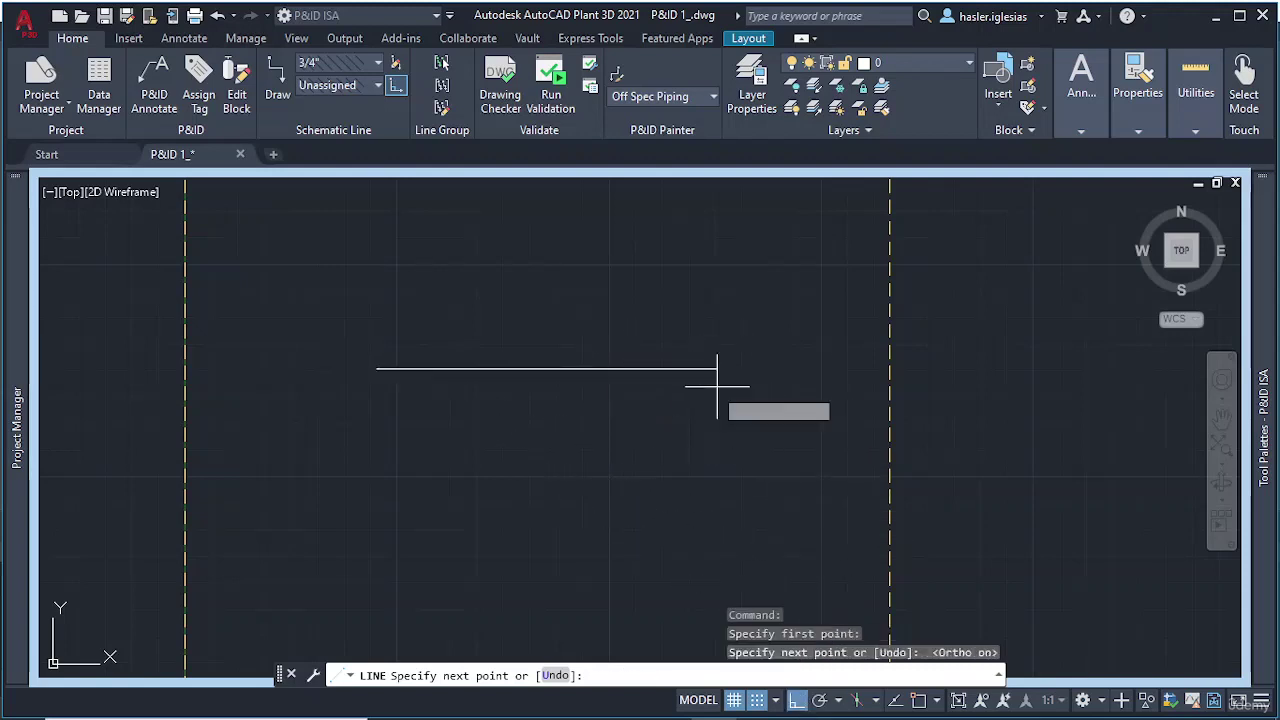
key("Escape")
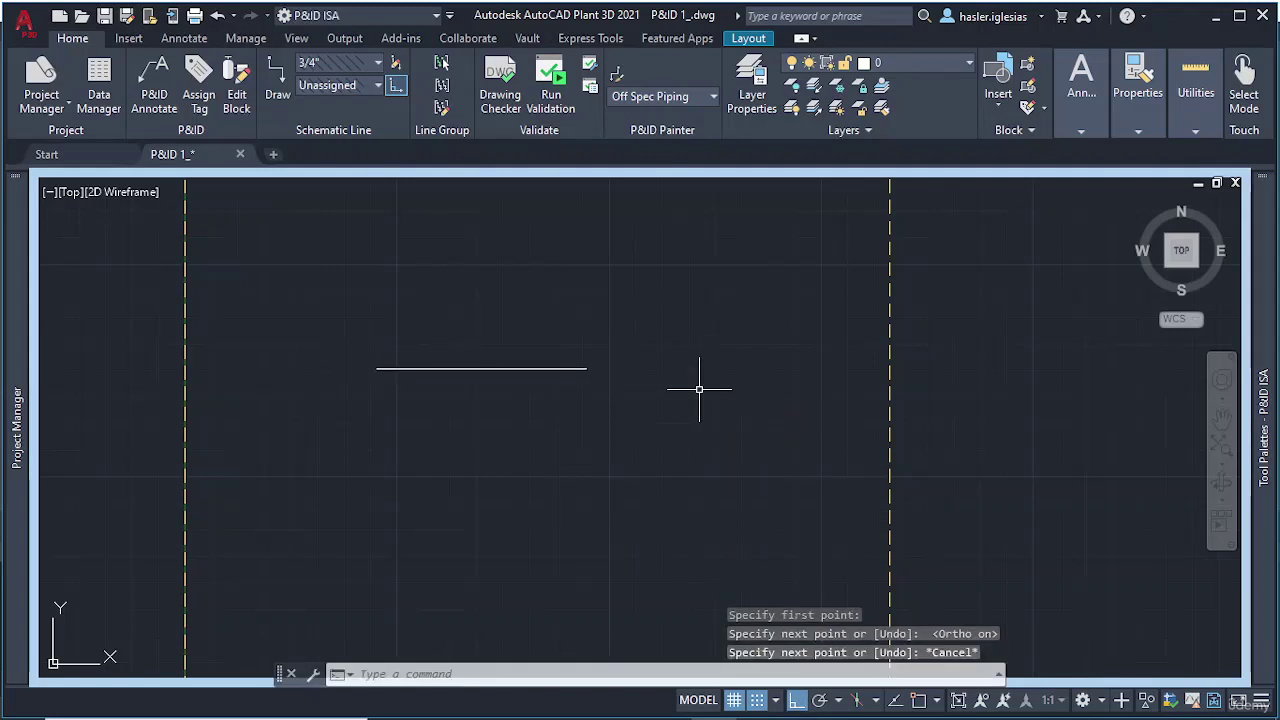
Draw a second horizontal line about 7.6 units long just below the first one
type("l")
key("Return")
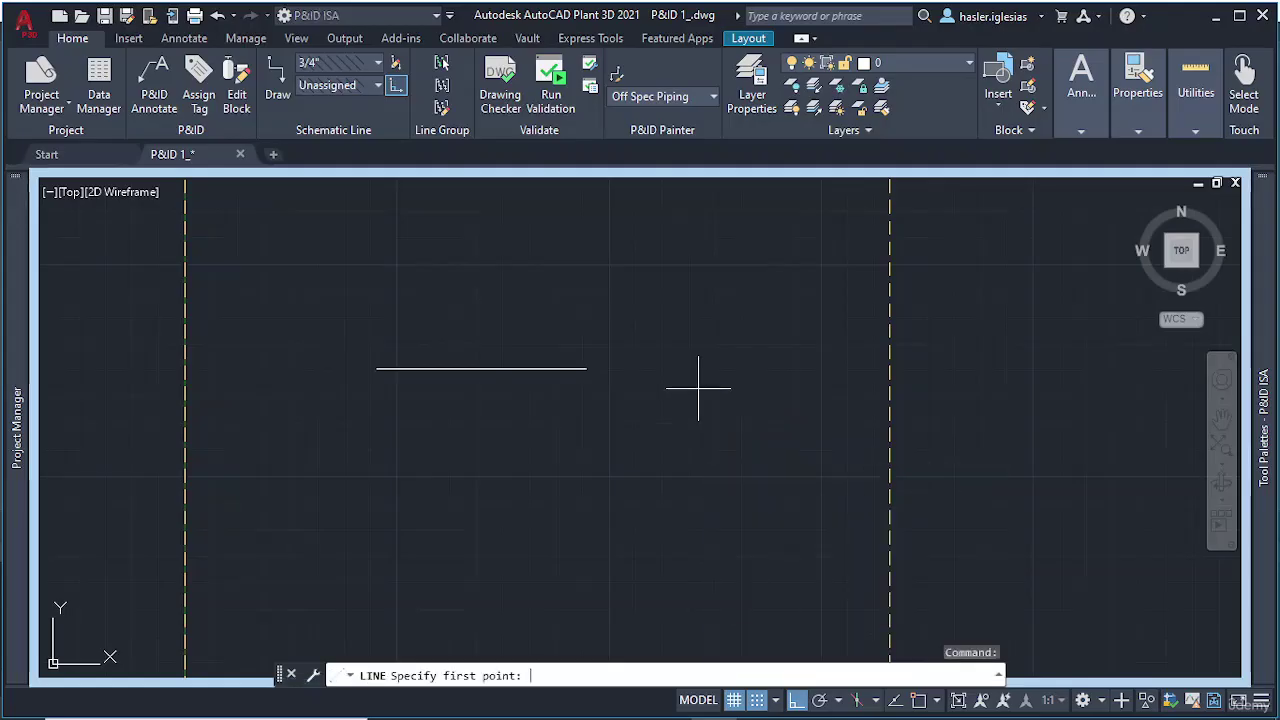
left_click(385, 407)
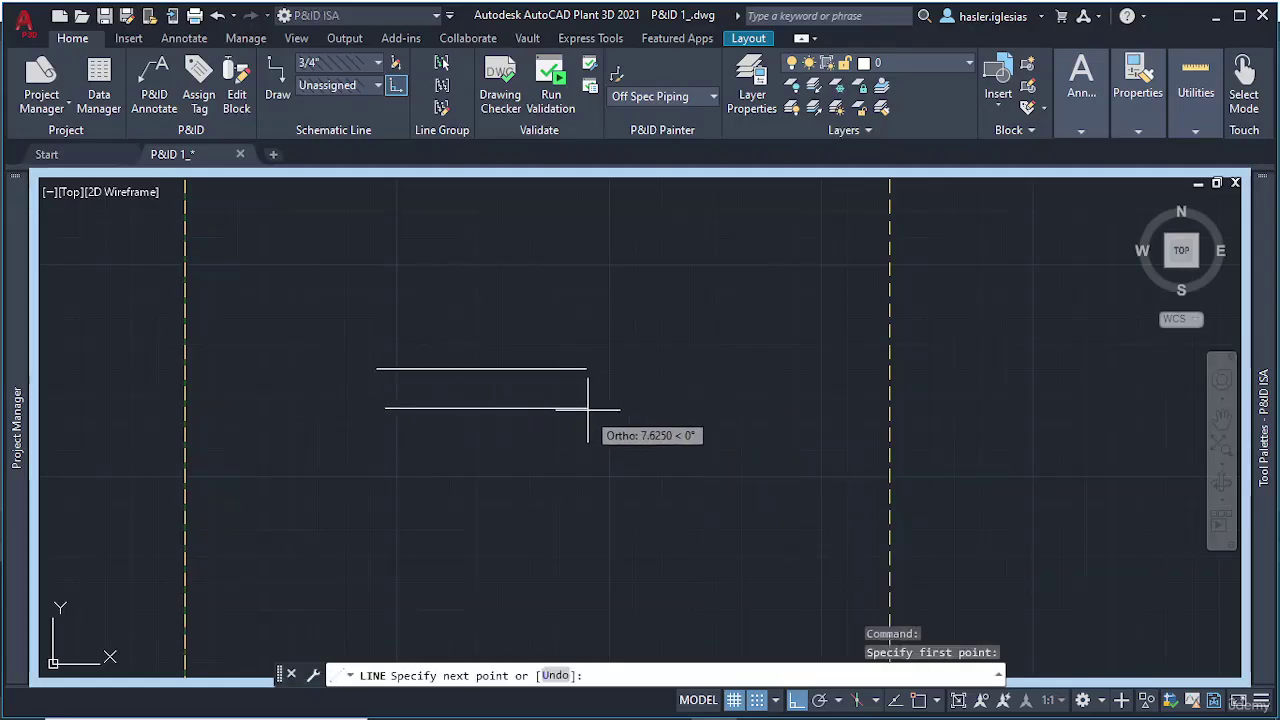
key("Escape")
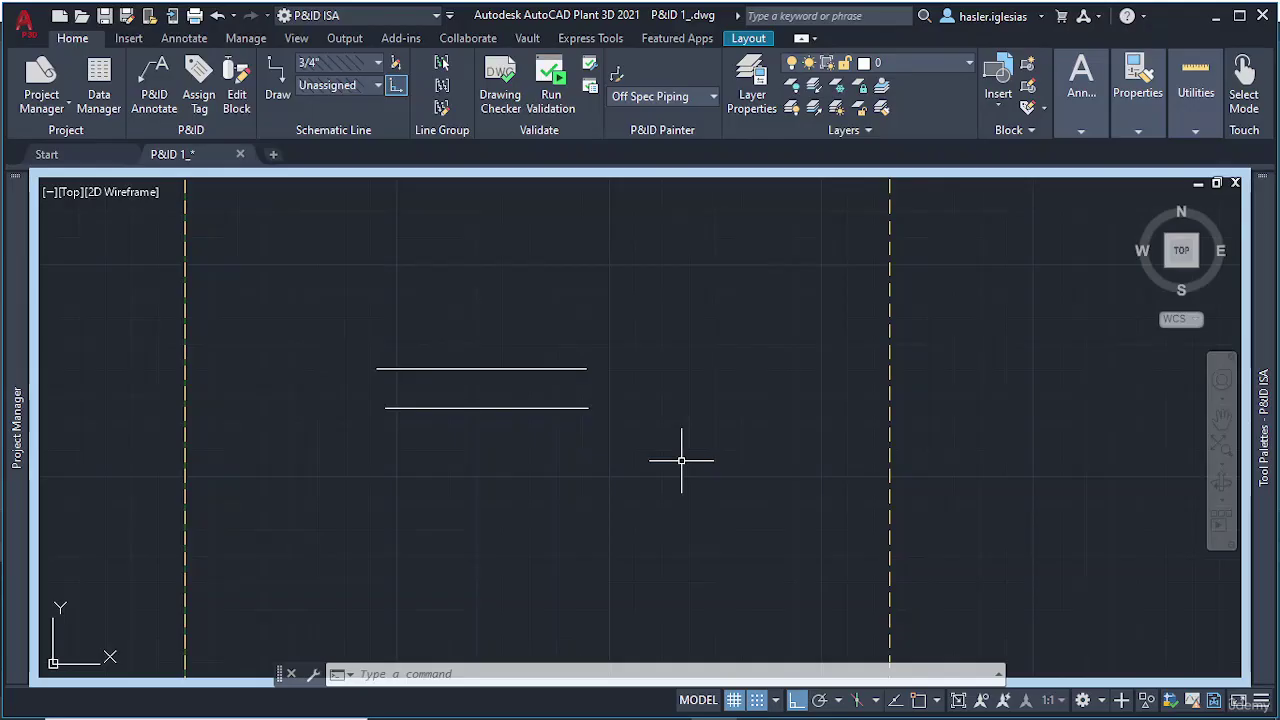
Copy the pair of horizontal lines to six freely chosen places above, below and beside the originals, with Ortho mode off
type("CO")
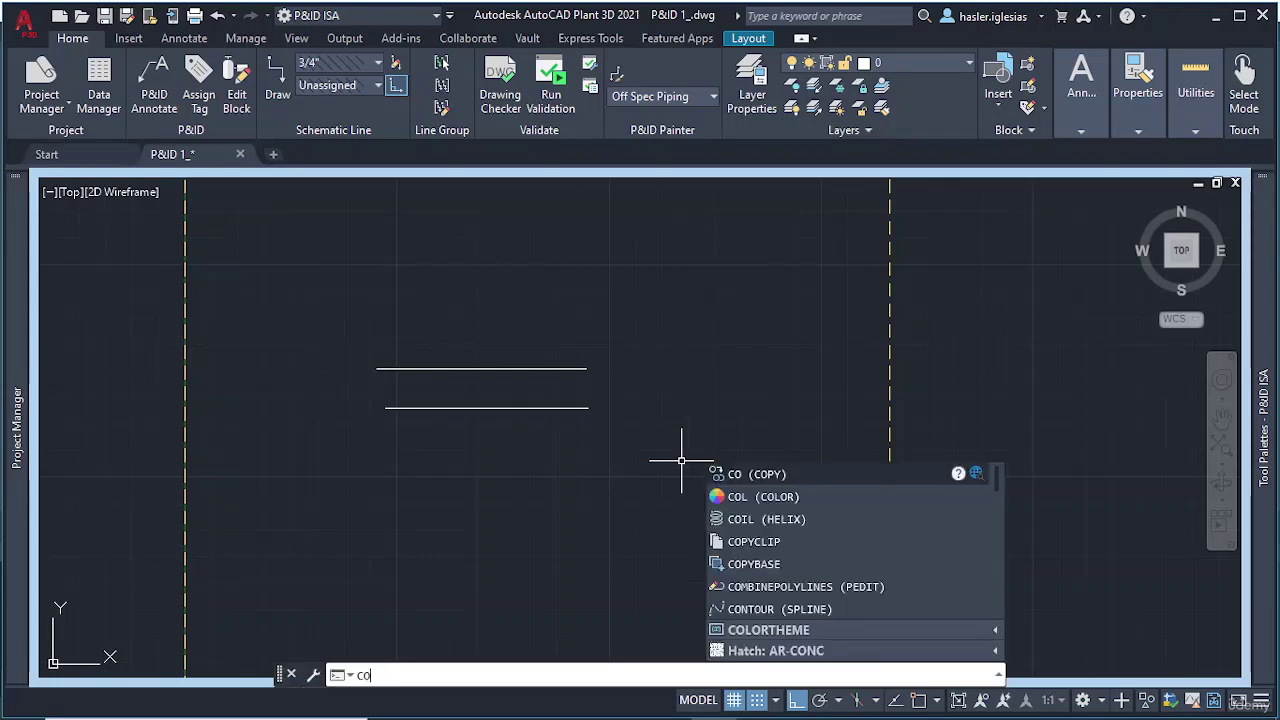
left_click(790, 476)
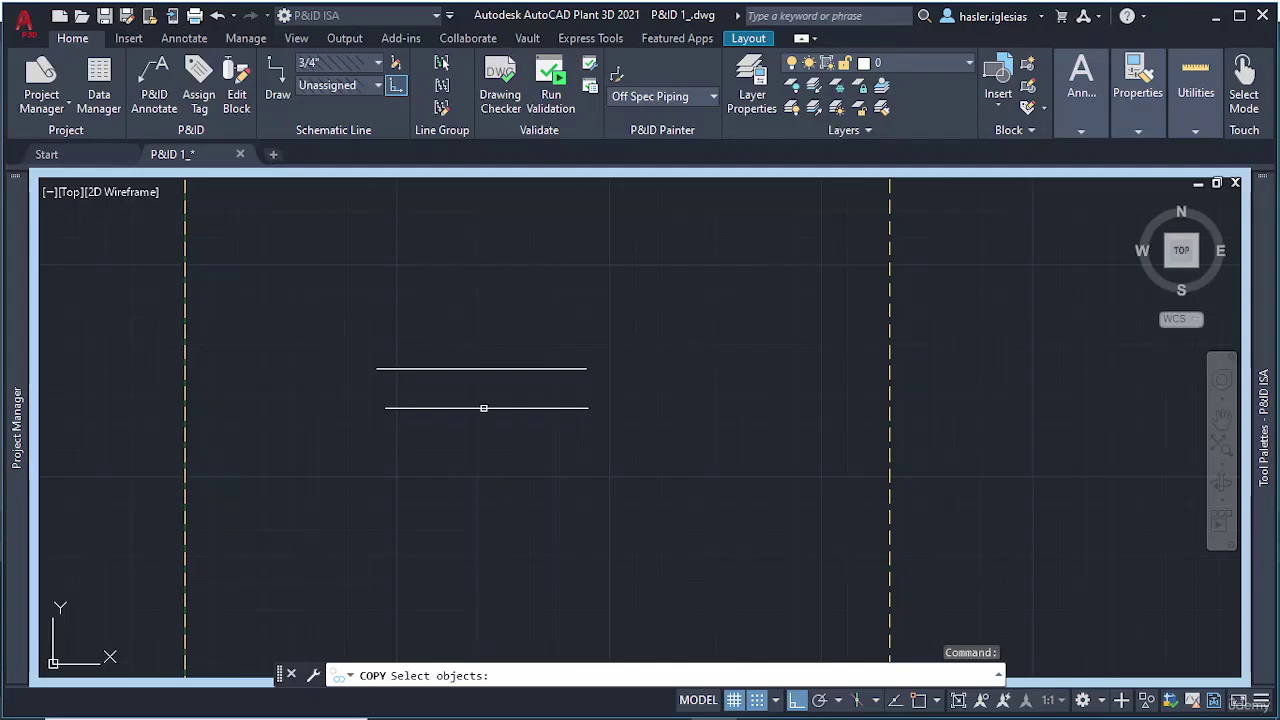
left_click(484, 408)
left_click(511, 369)
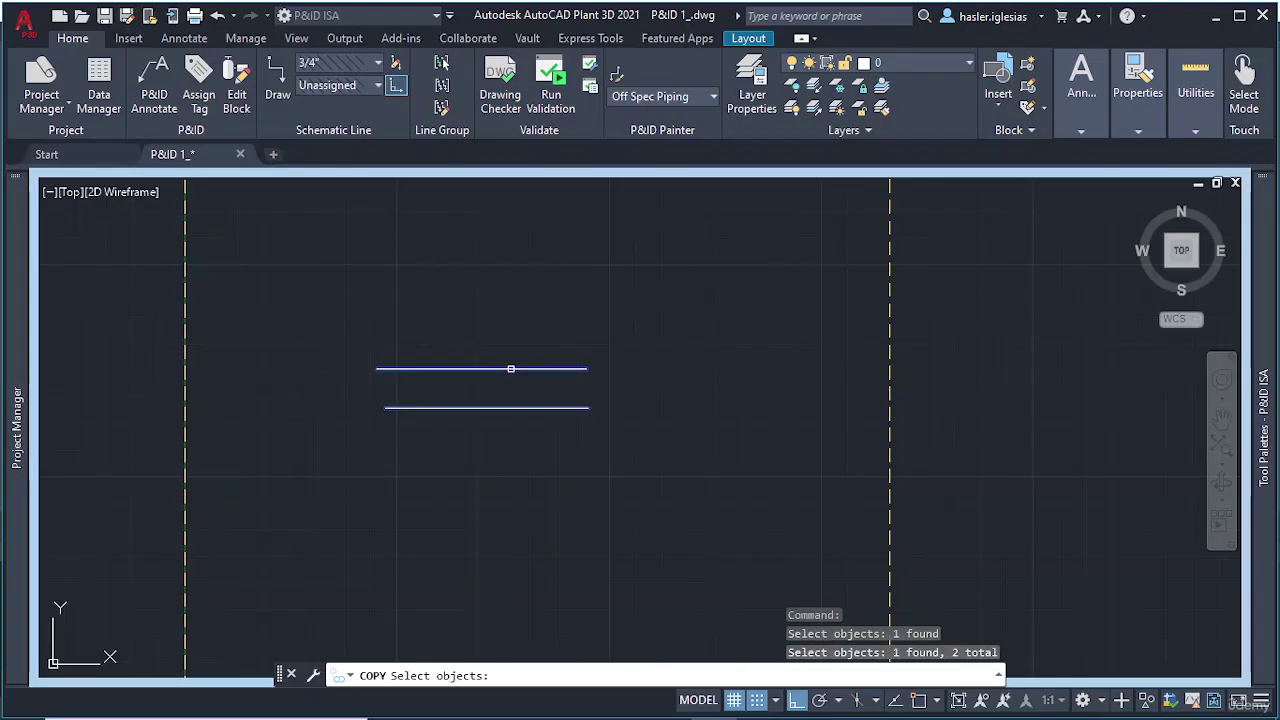
key("Return")
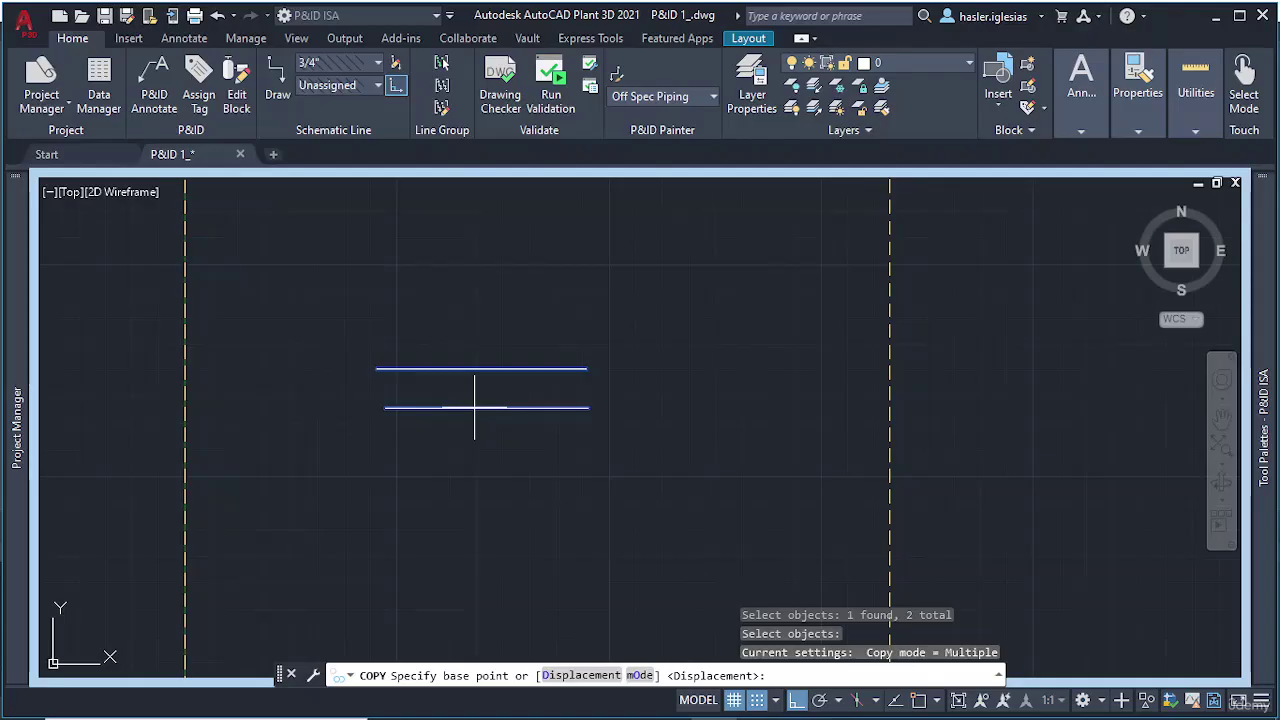
left_click(288, 384)
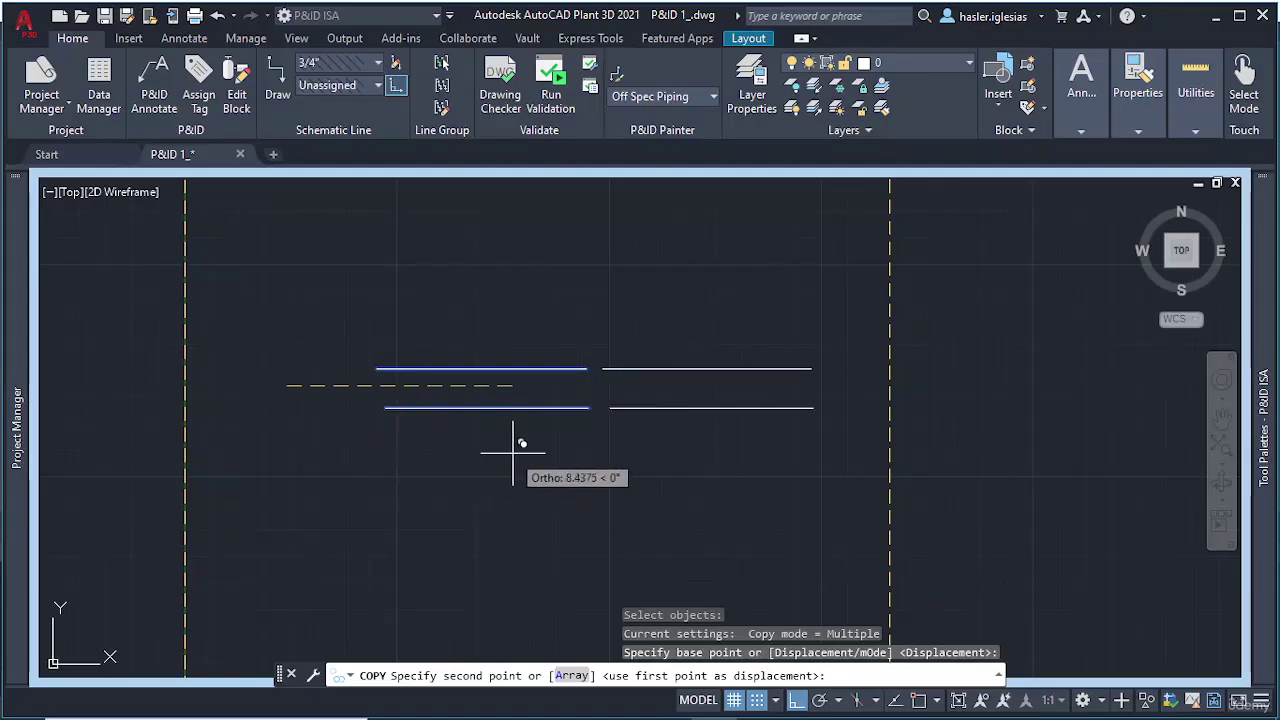
key("F8")
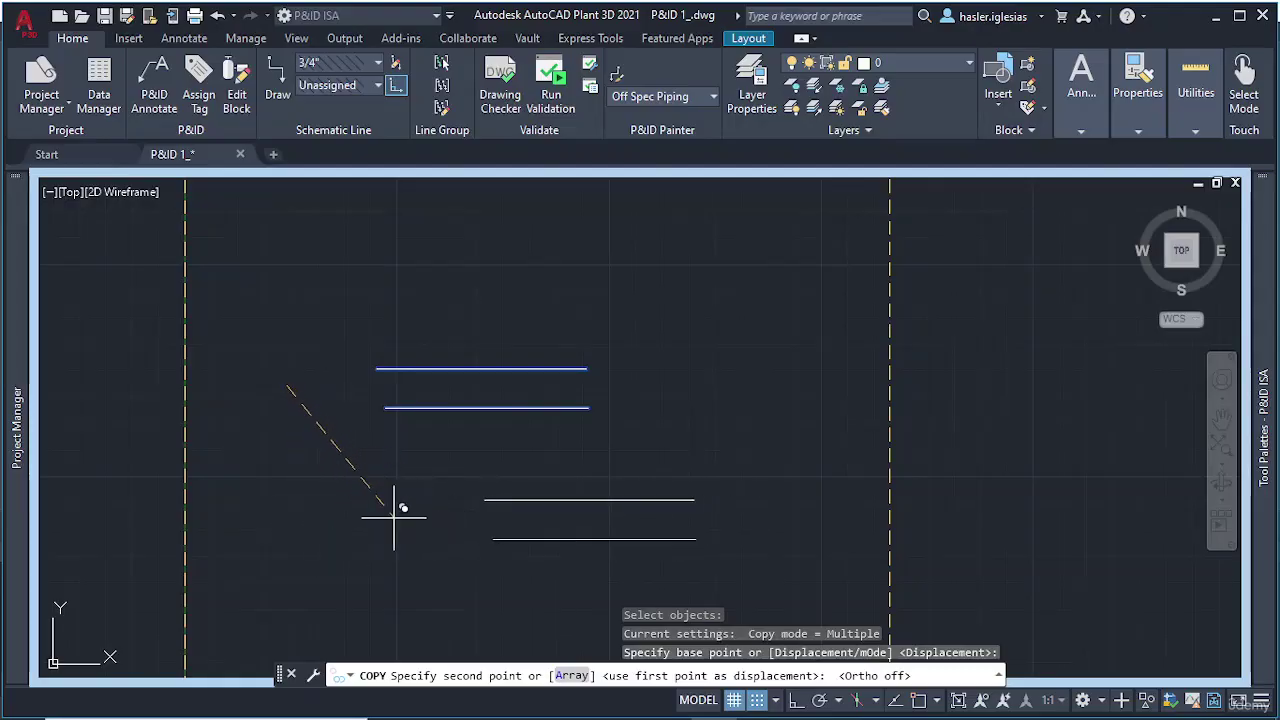
scroll(330, 505, "down", 2)
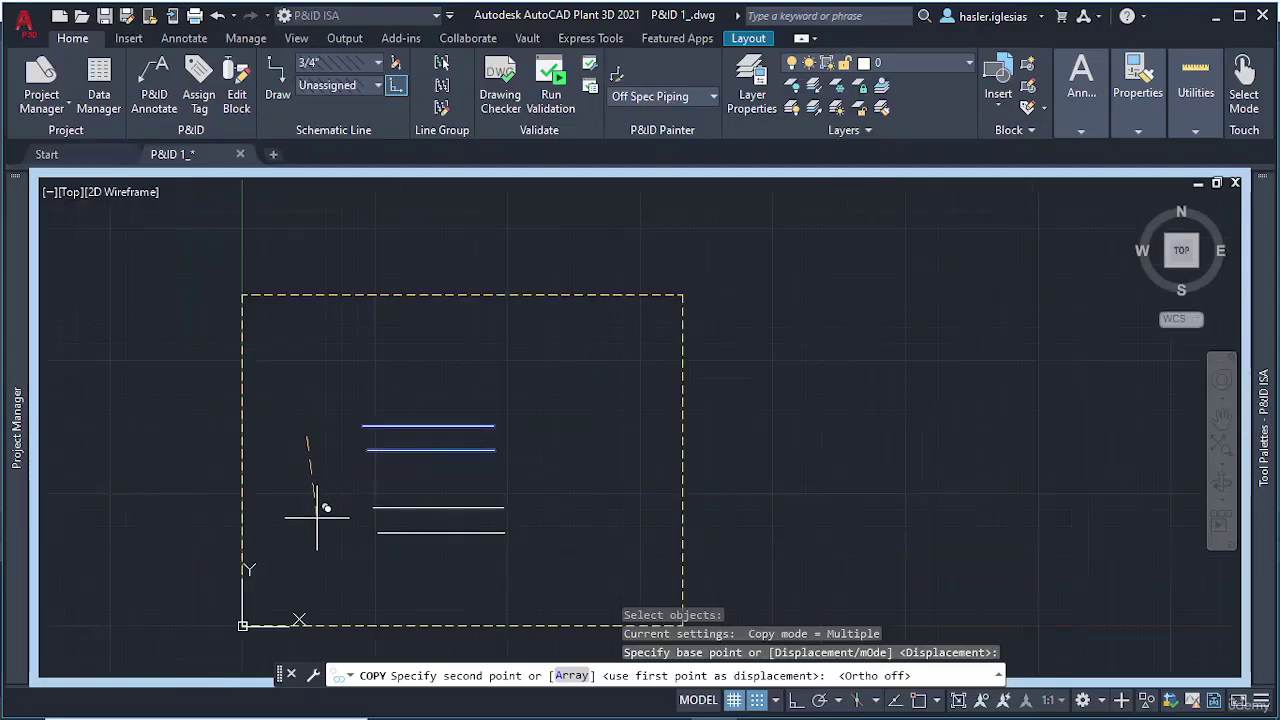
left_click(326, 508)
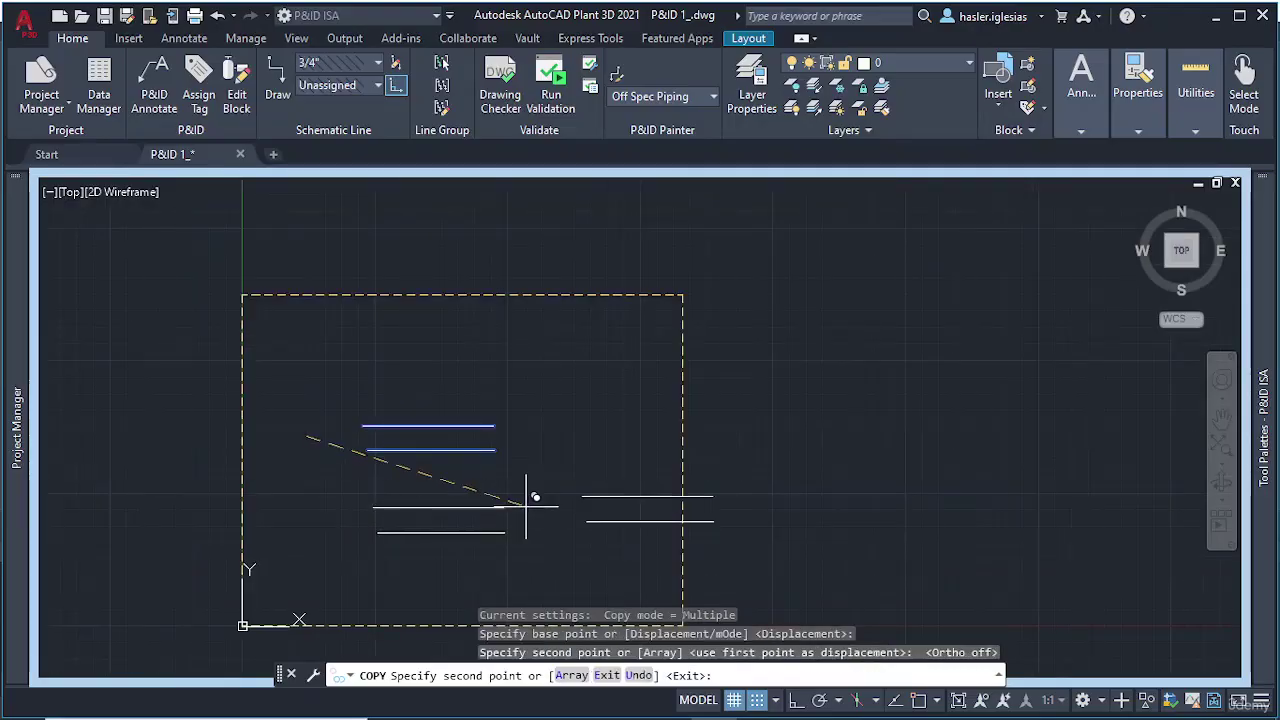
left_click(318, 350)
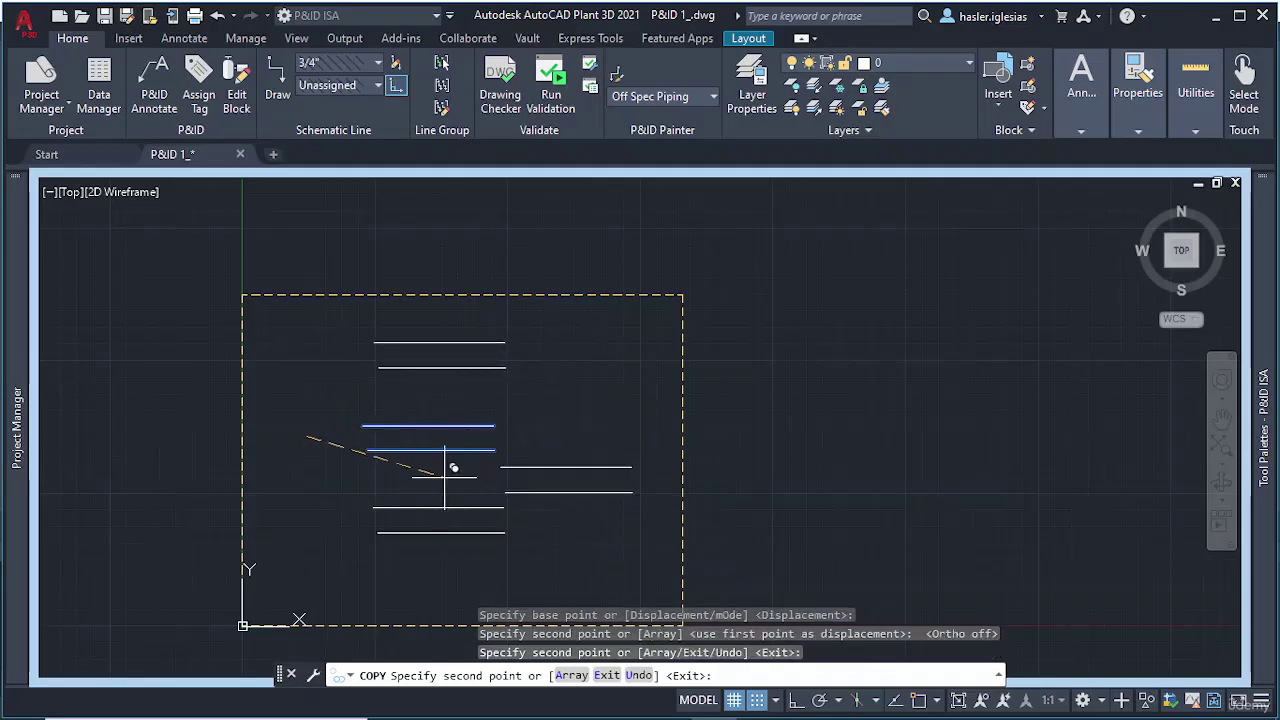
left_click(449, 468)
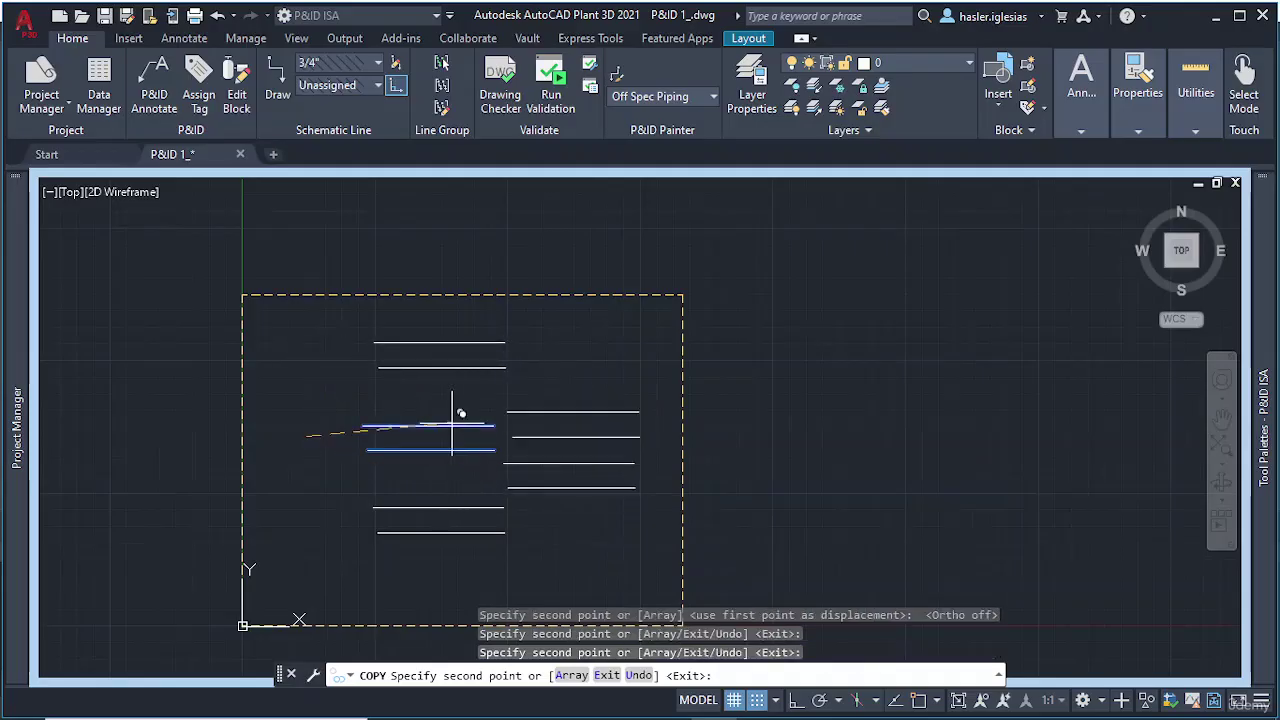
left_click(295, 390)
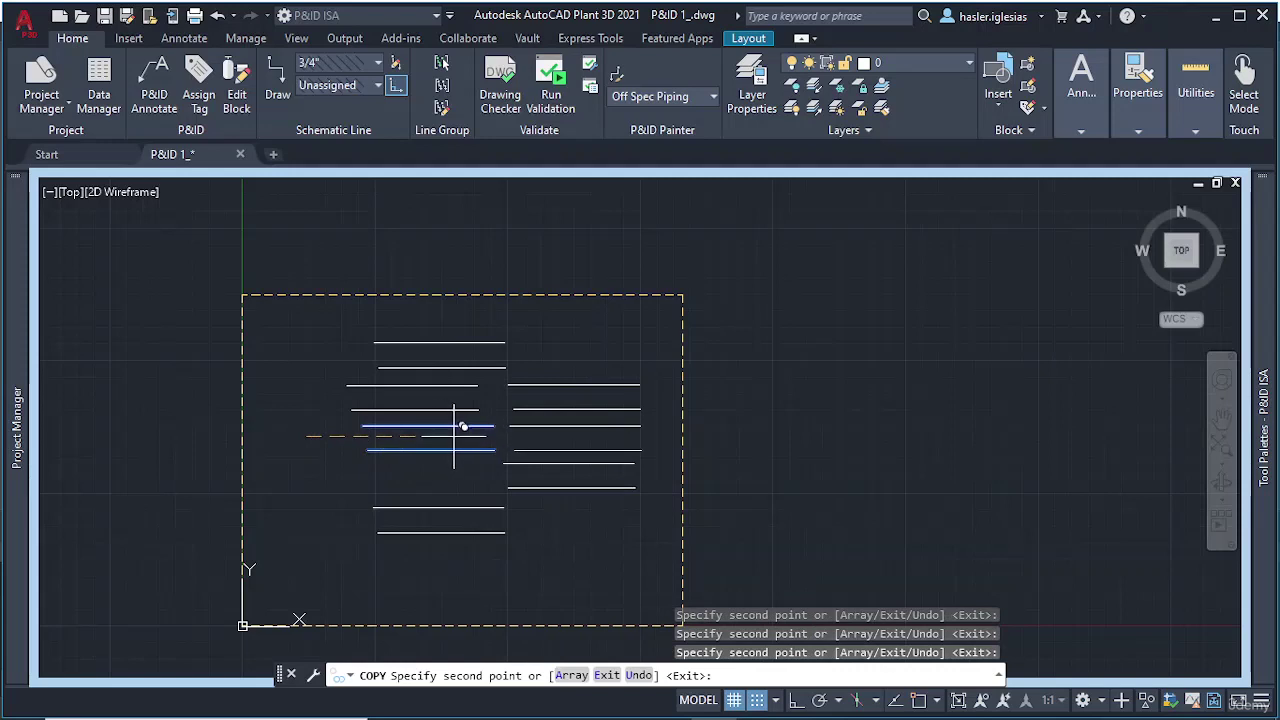
key("Return")
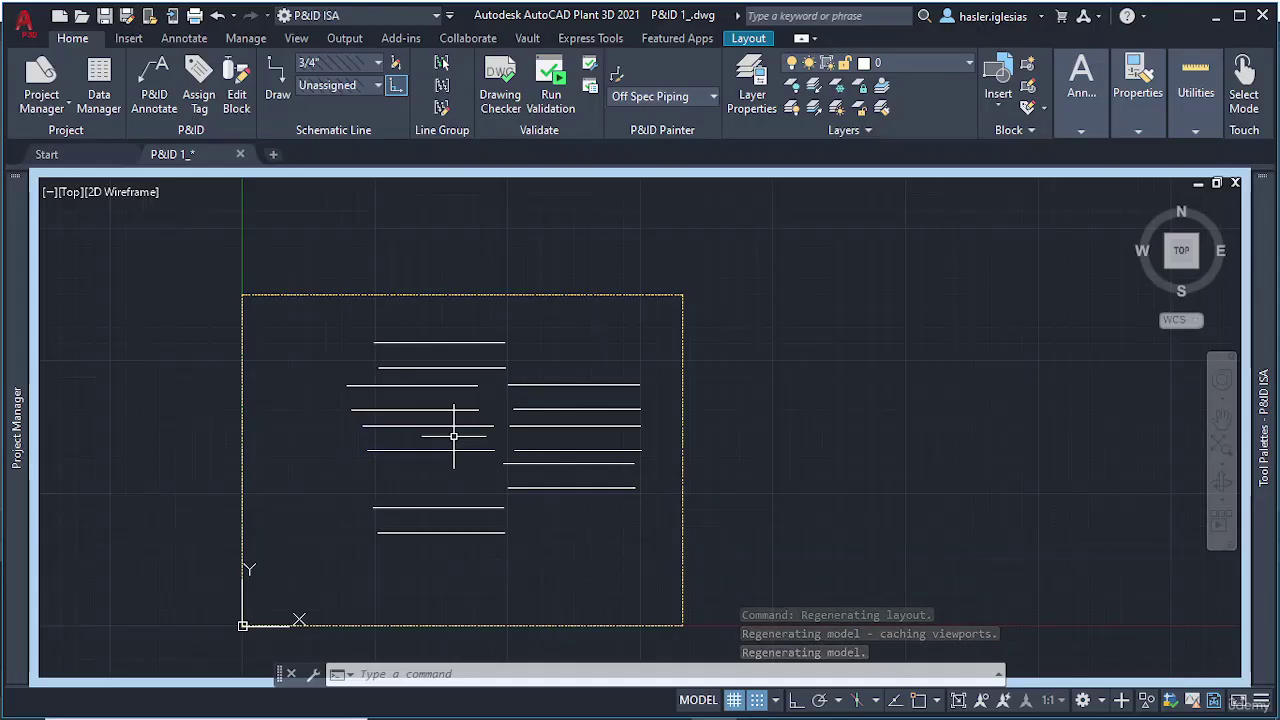
scroll(590, 395, "up", 3)
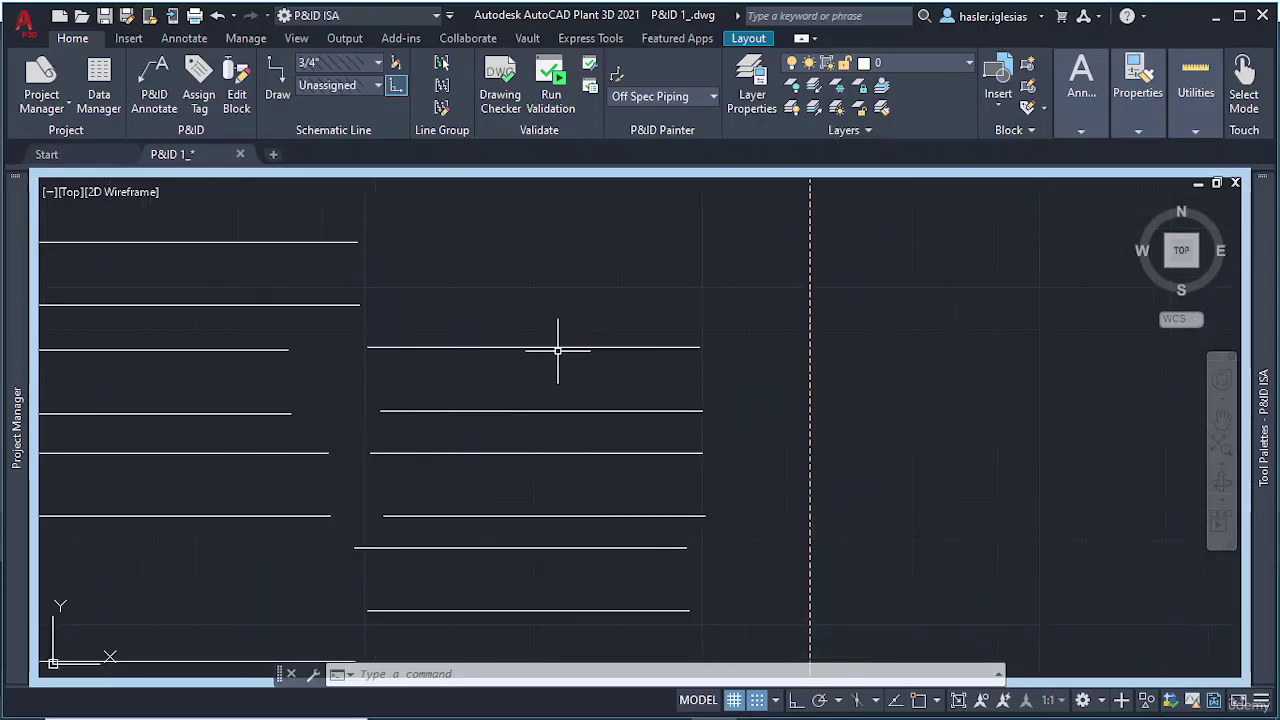
Erase the topmost horizontal line of the right-hand column and restore it with the OOPS command
left_click(642, 348)
key("Delete")
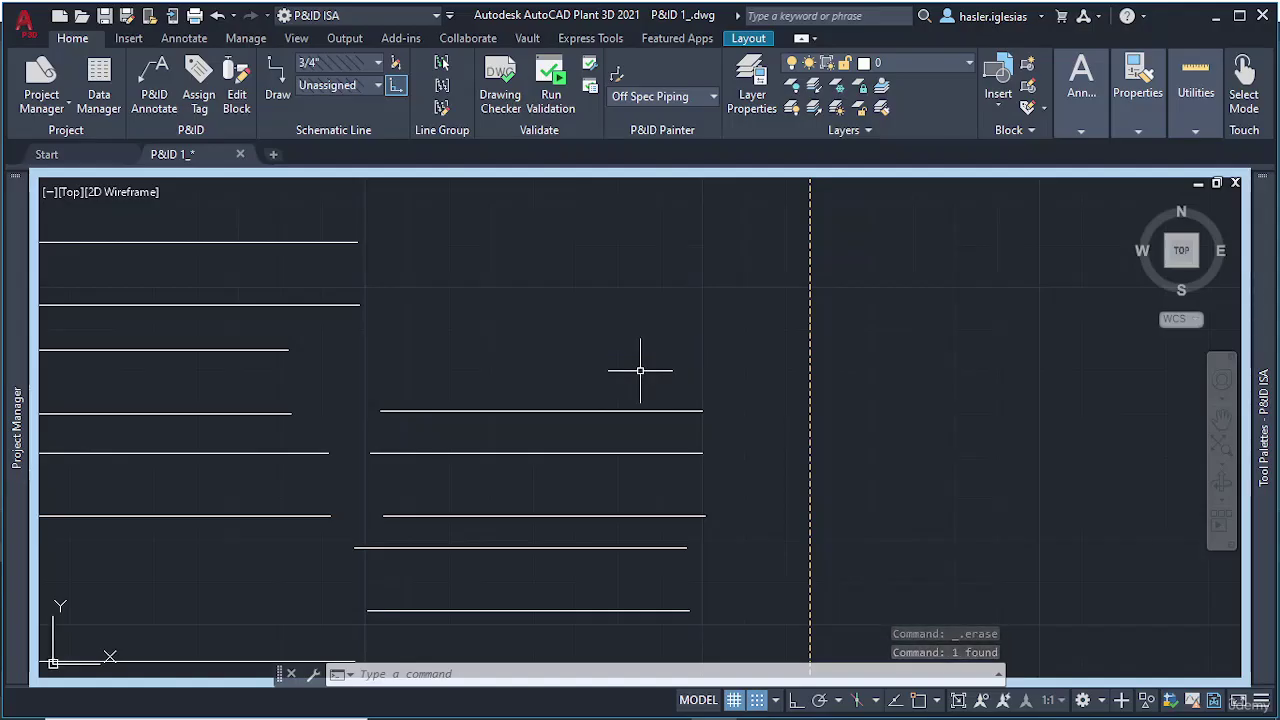
type("oops")
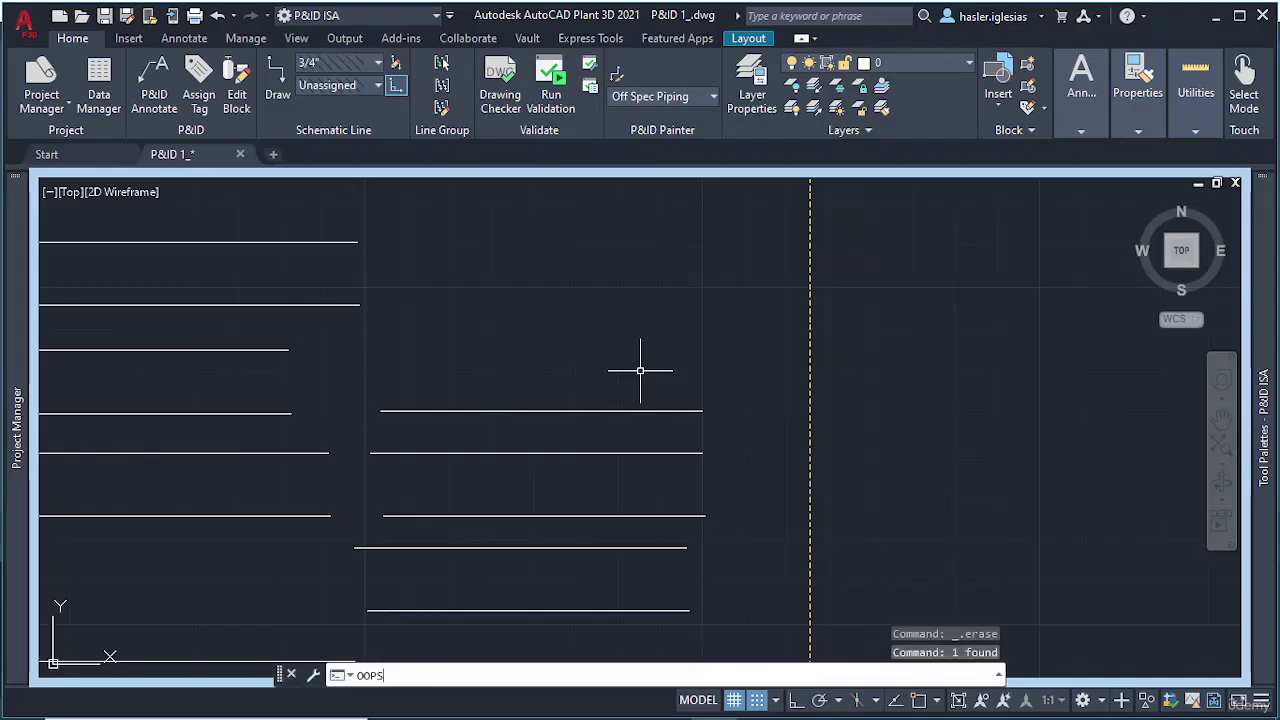
key("Return")
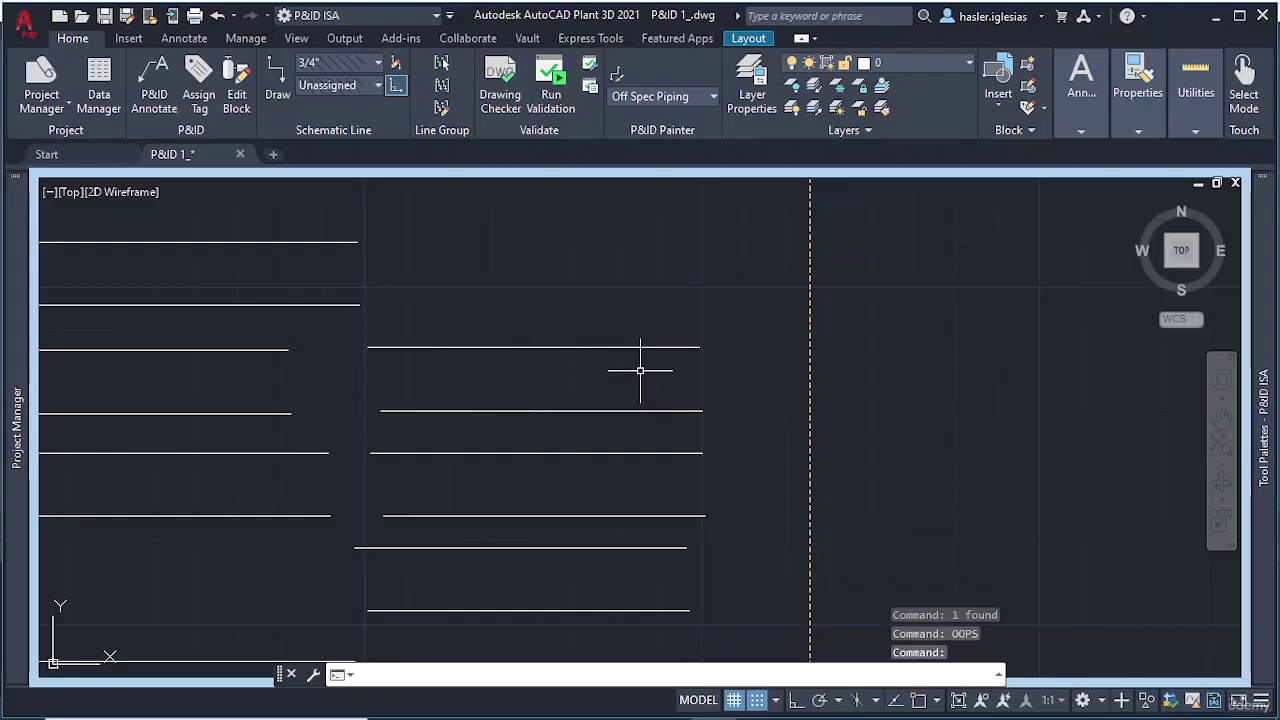
type("oops")
key("Return")
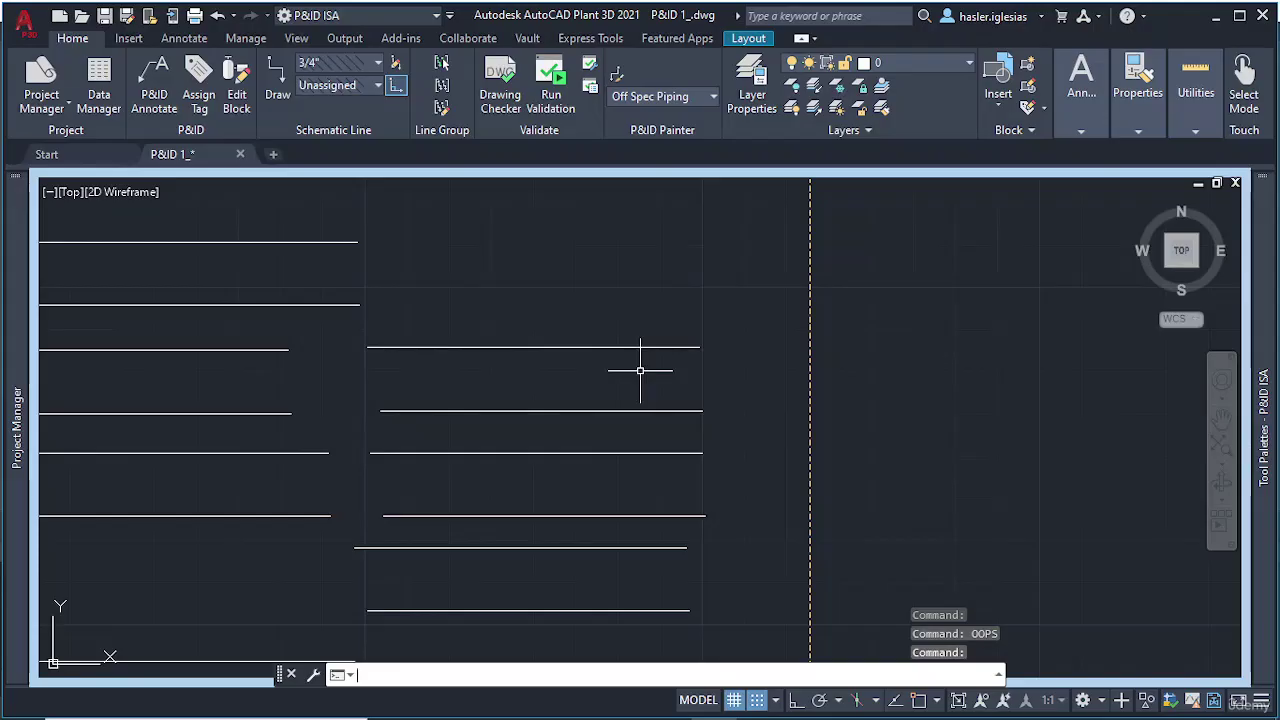
Rotate the upper line of the third pair in the left column by 87 degrees about a base point near its middle
type("ro")
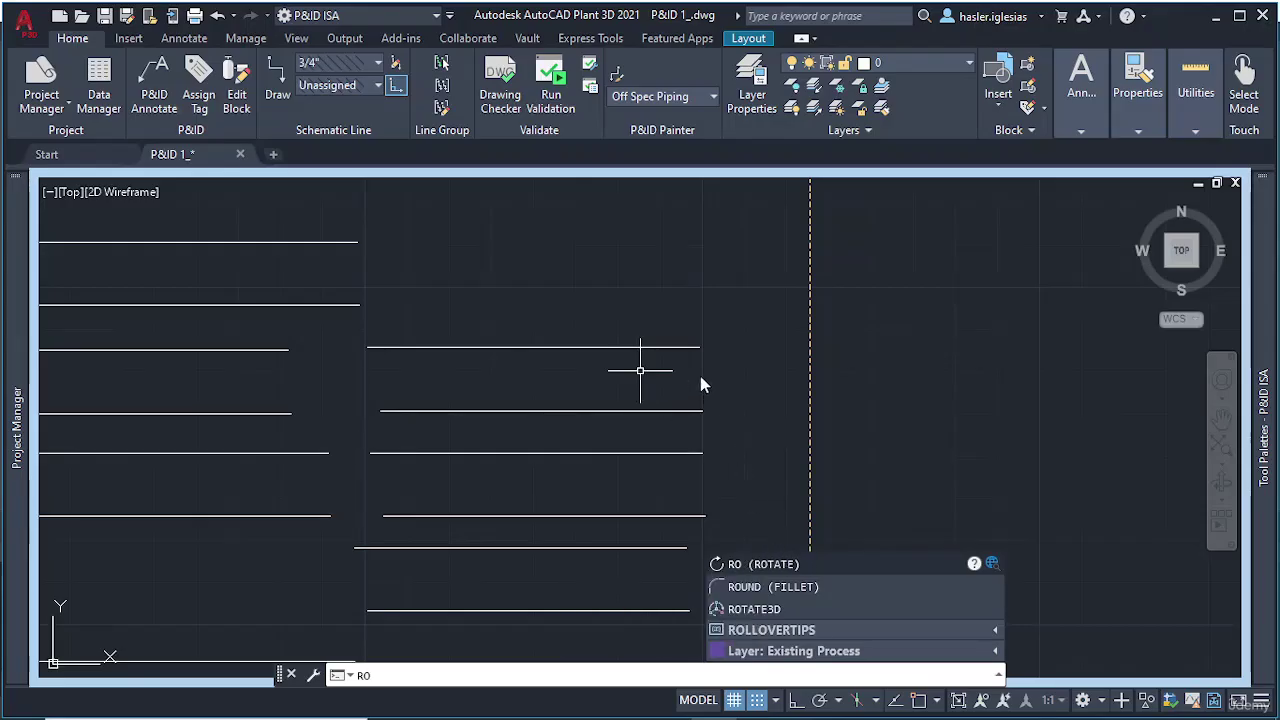
key("Return")
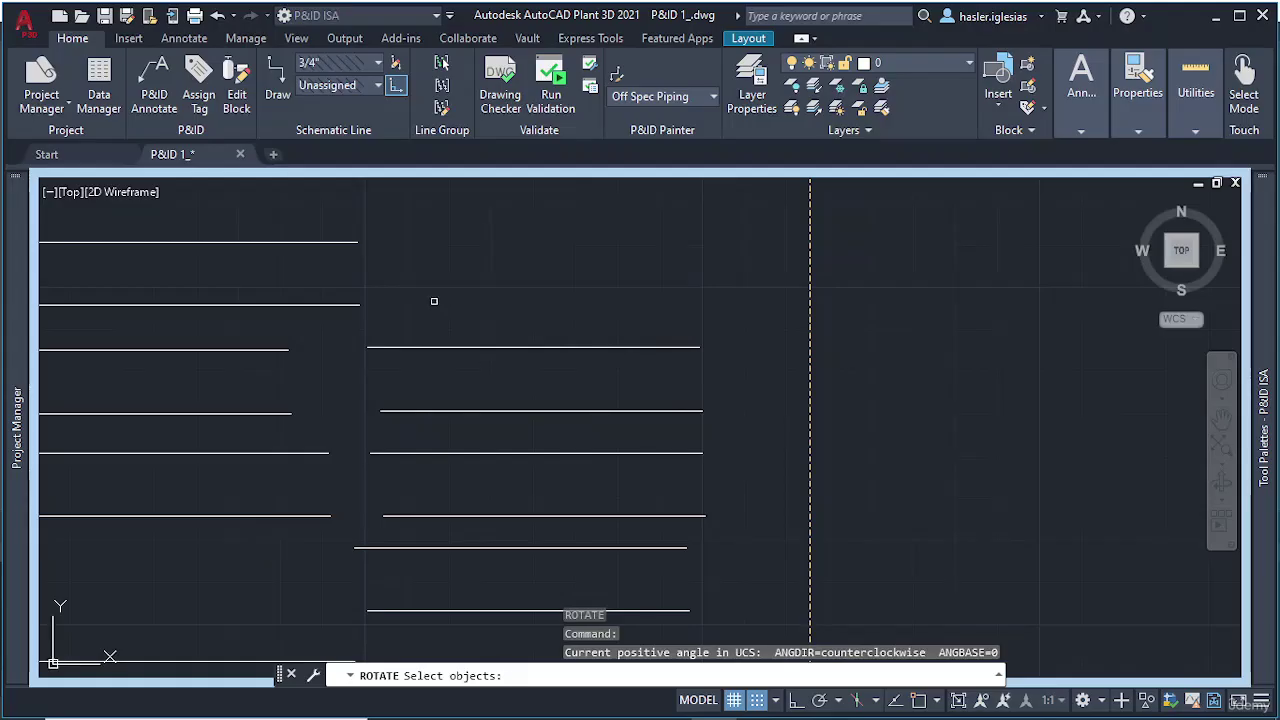
scroll(434, 301, "down", 2)
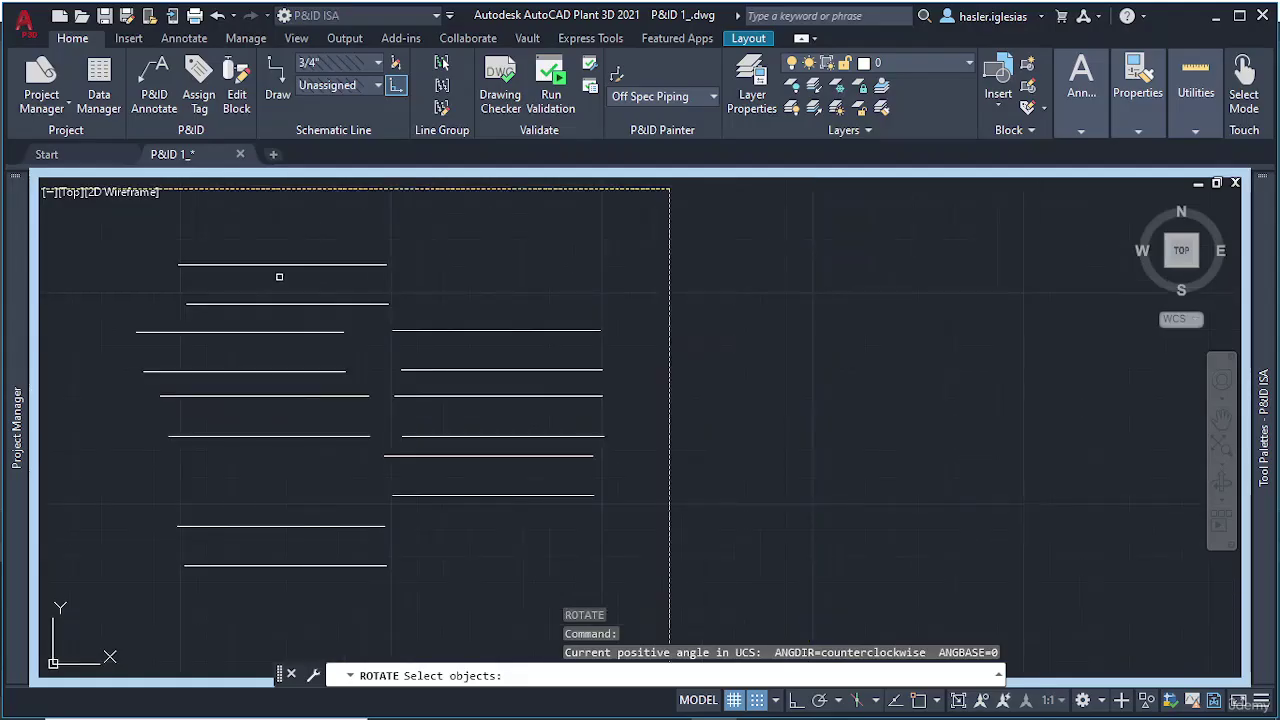
left_click(279, 396)
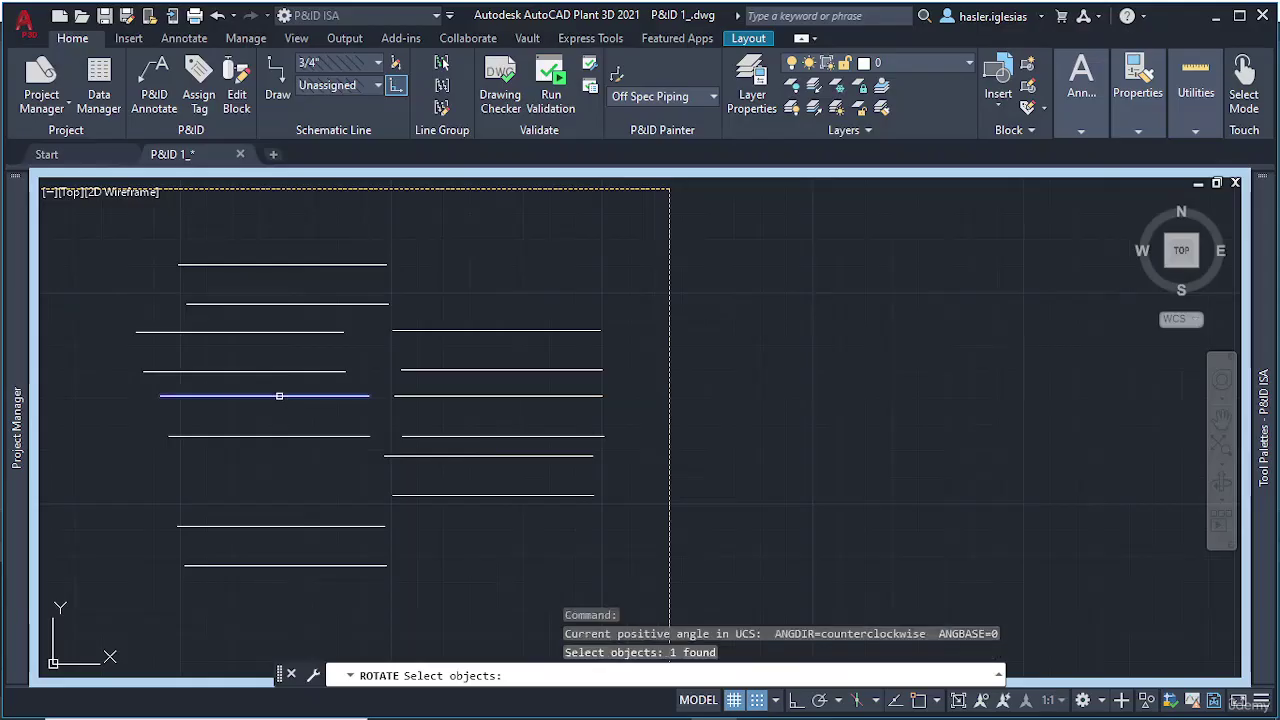
key("Return")
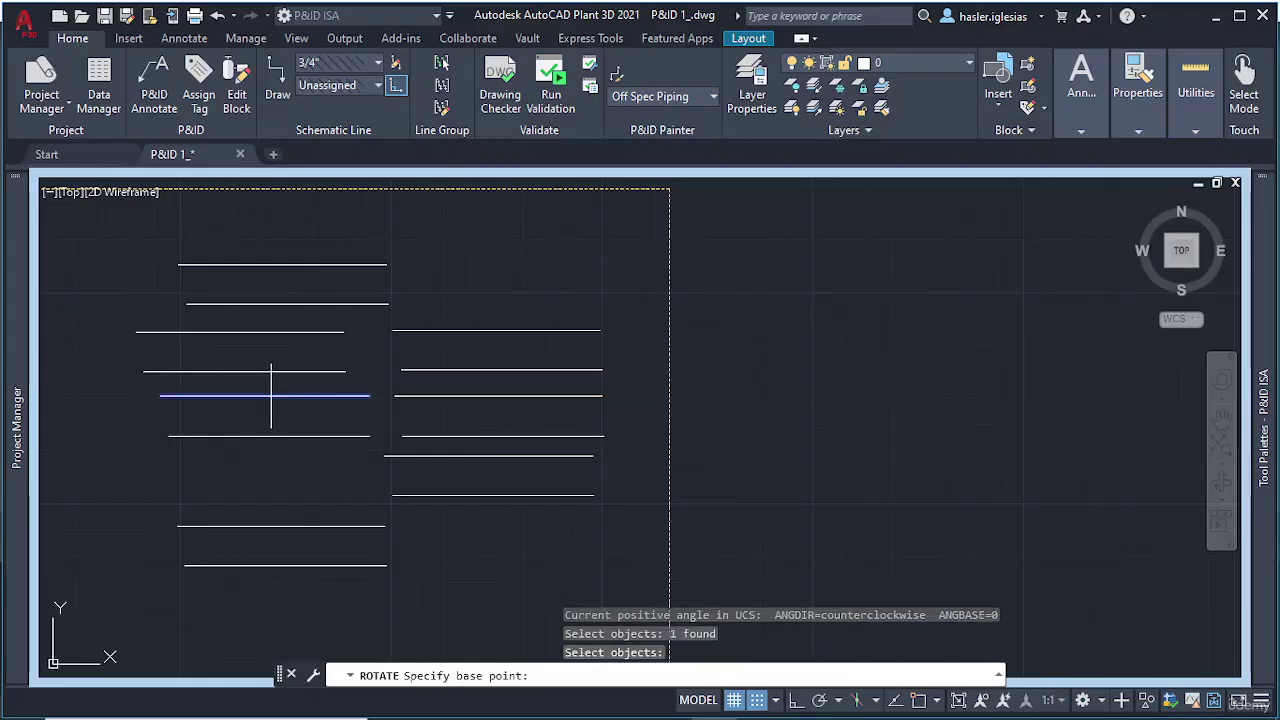
left_click(263, 396)
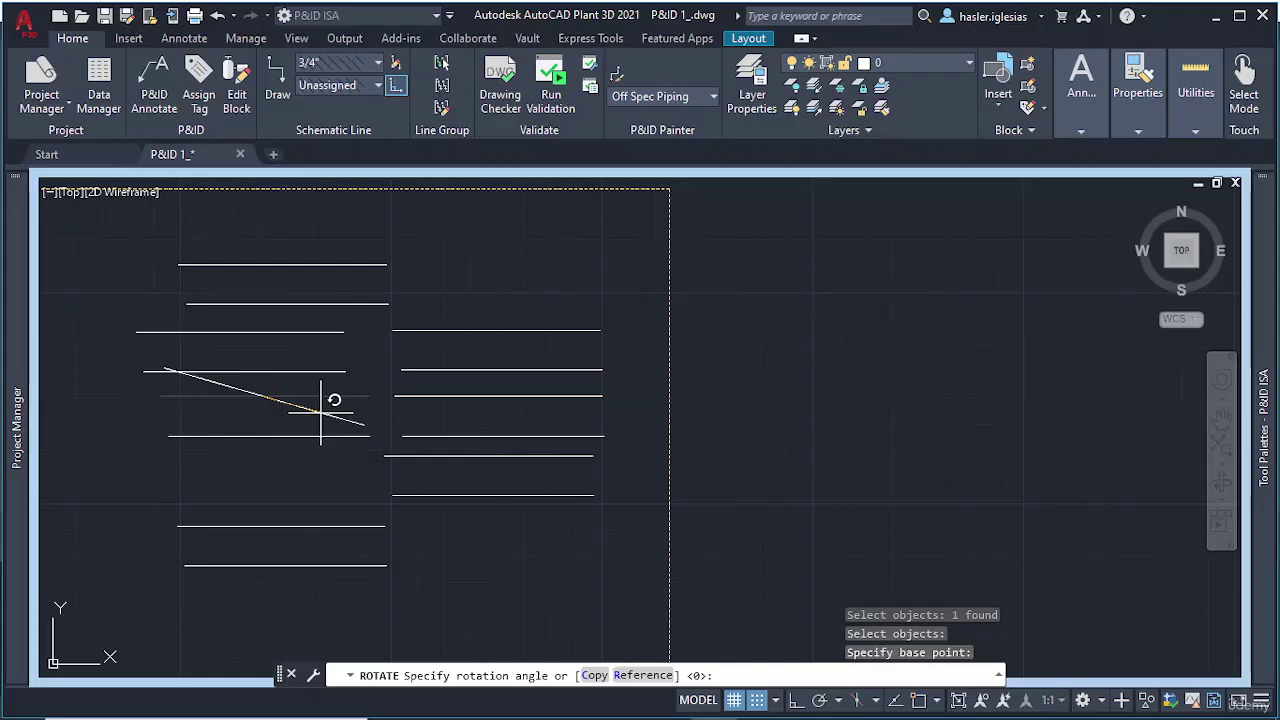
type("87")
key("Return")
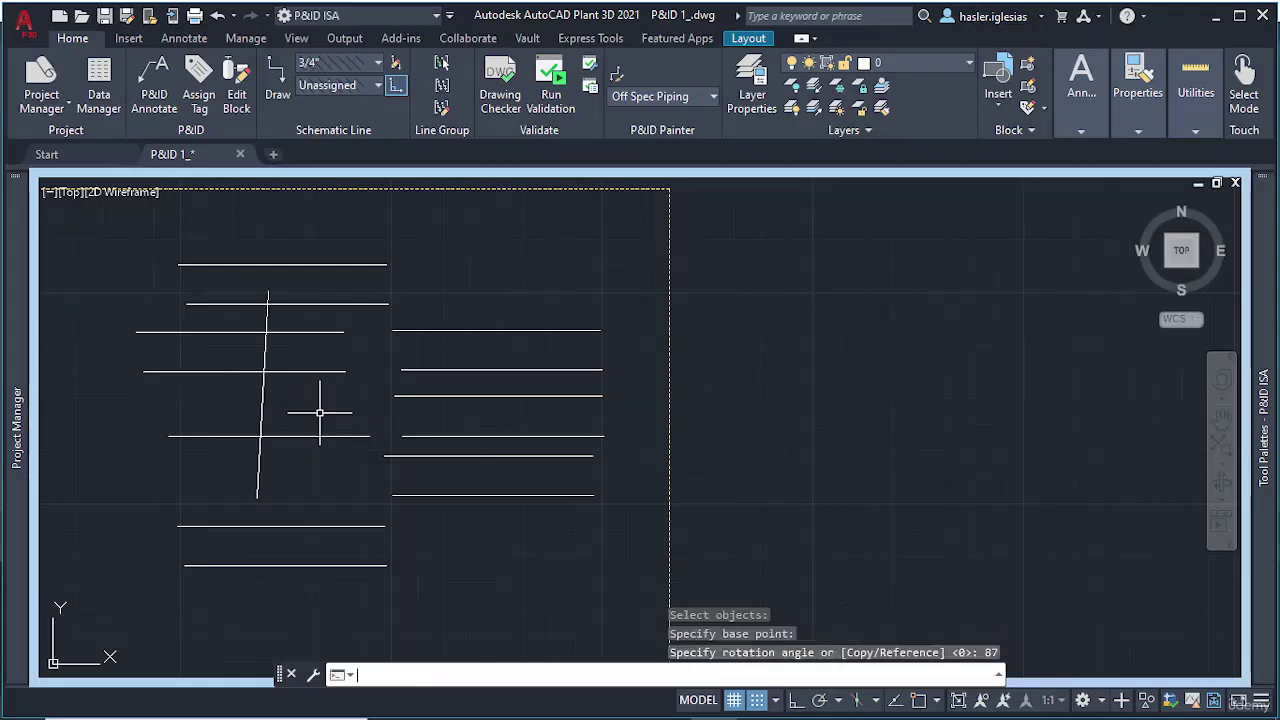
Erase all the lines inside the dashed boundary, including the rotated one, with one window selection
scroll(282, 388, "up", 2)
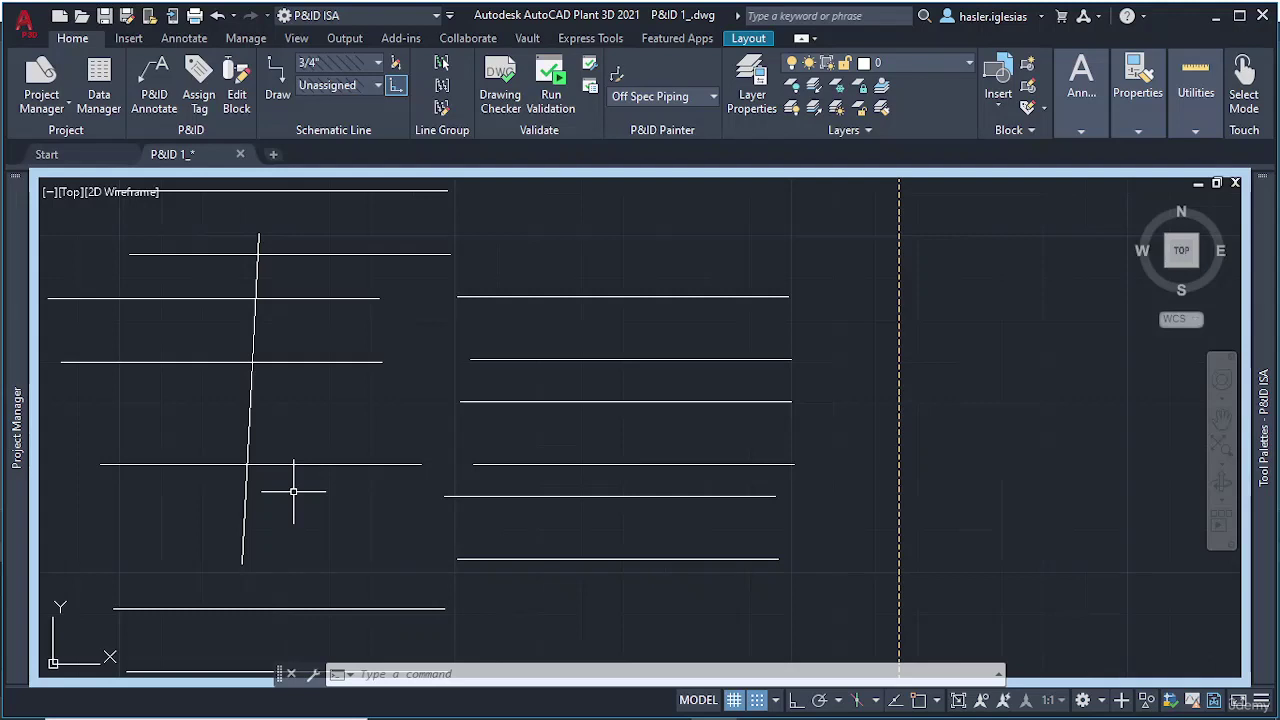
scroll(309, 471, "down", 2)
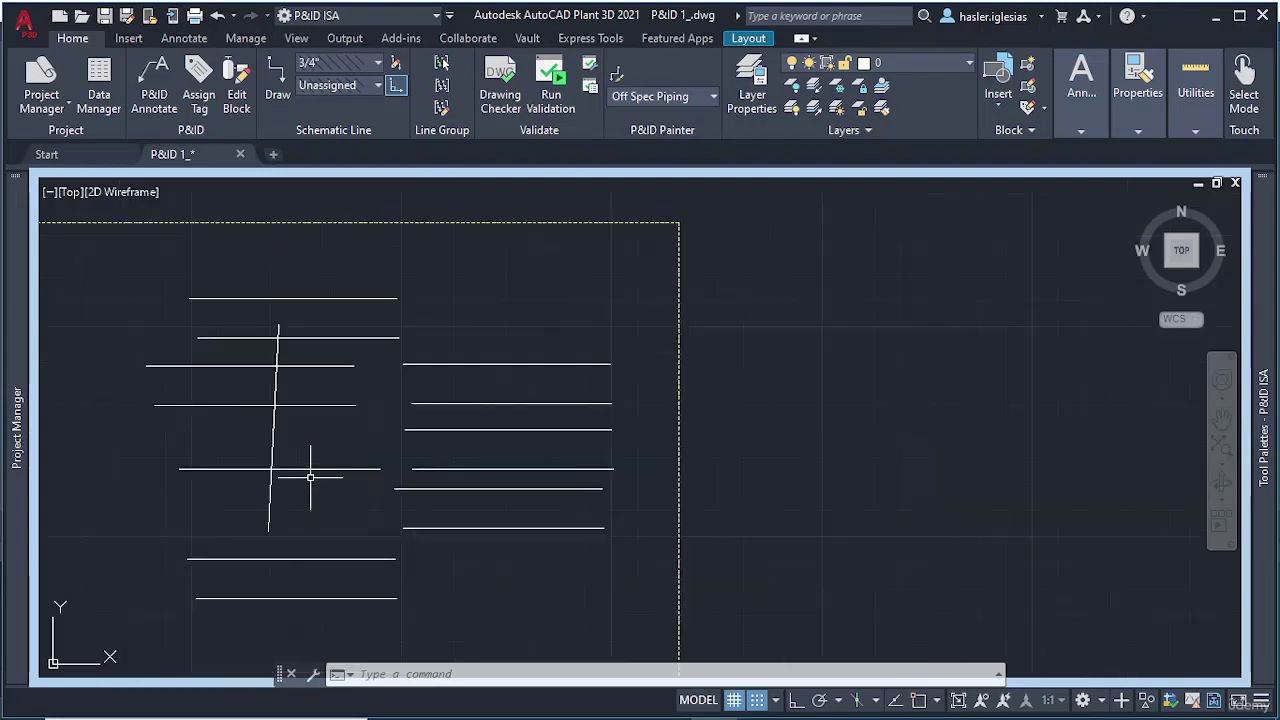
left_click(116, 257)
left_click(622, 638)
key("Delete")
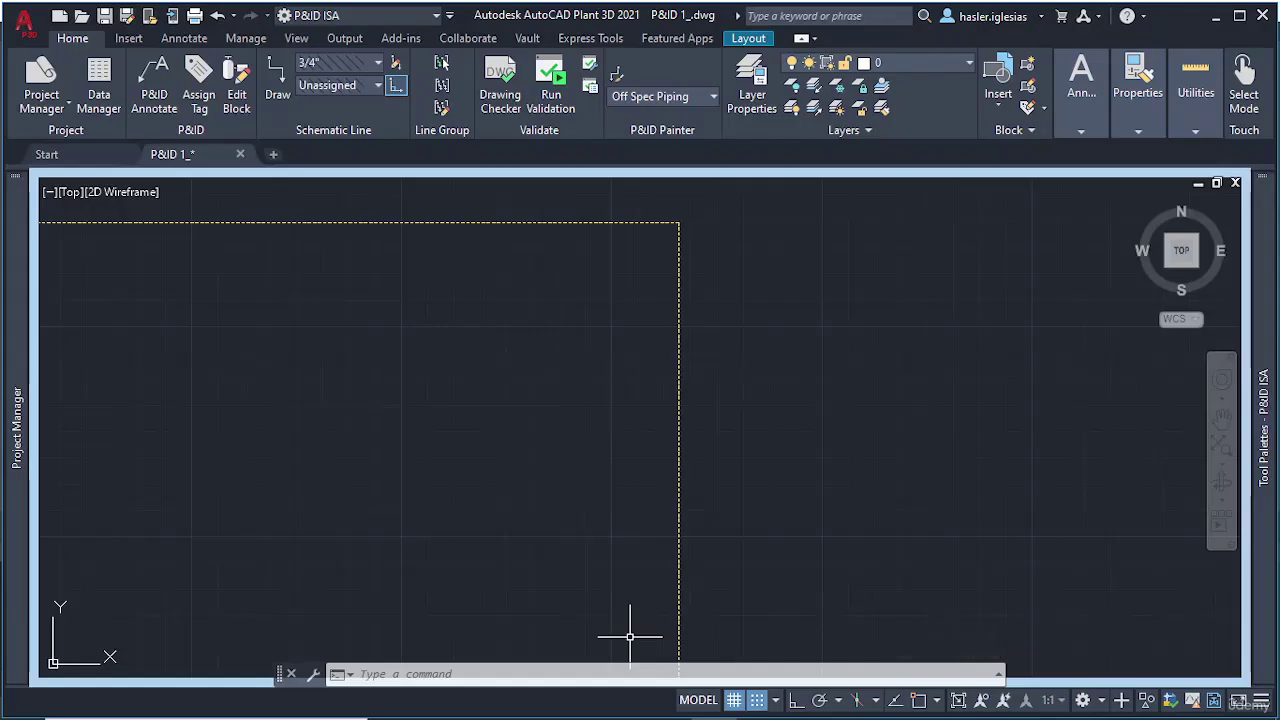
Draw an arc inside the dashed boundary using the Center option, running counterclockwise from left of its centre to a point at its lower right
middle_click_drag(531, 520, 657, 497)
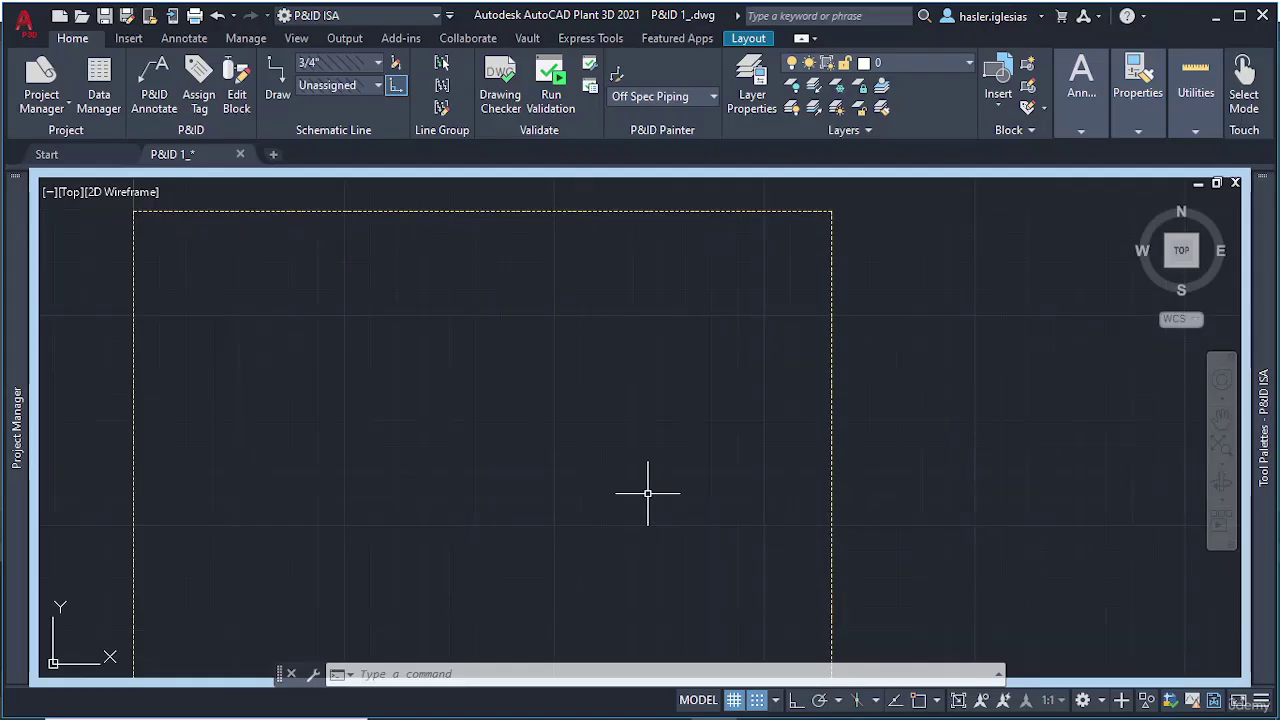
type("a")
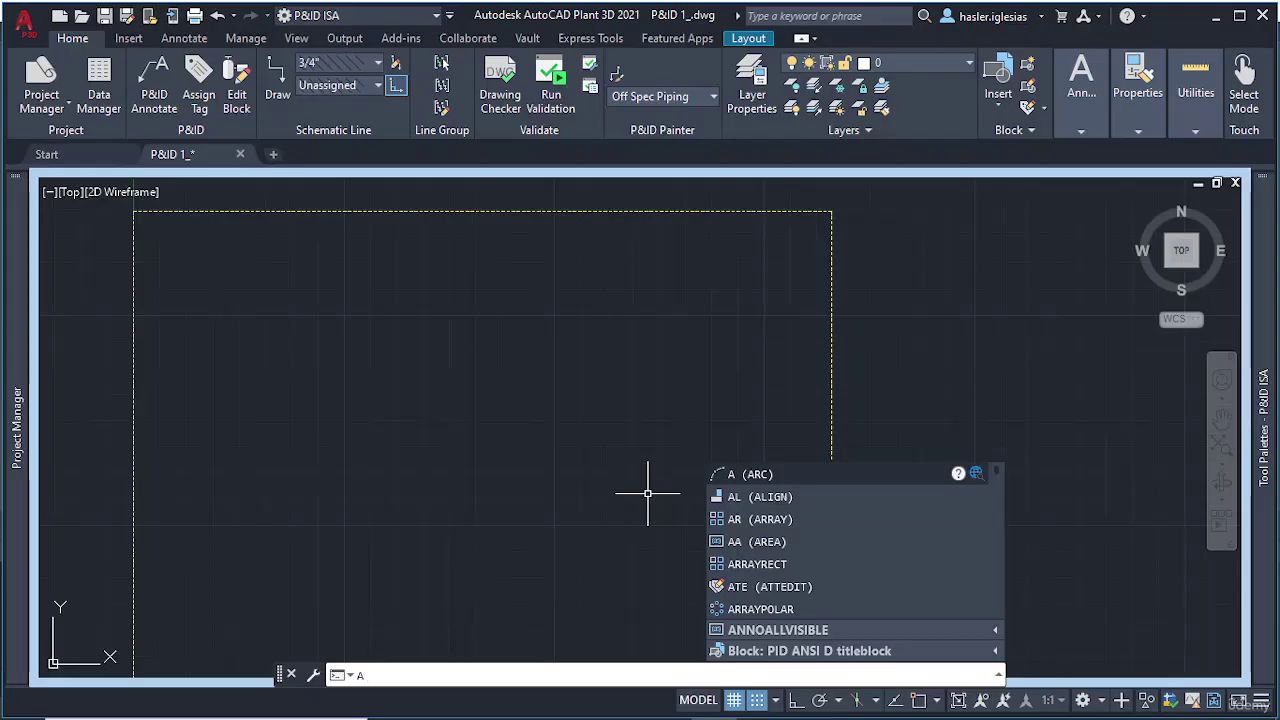
key("Return")
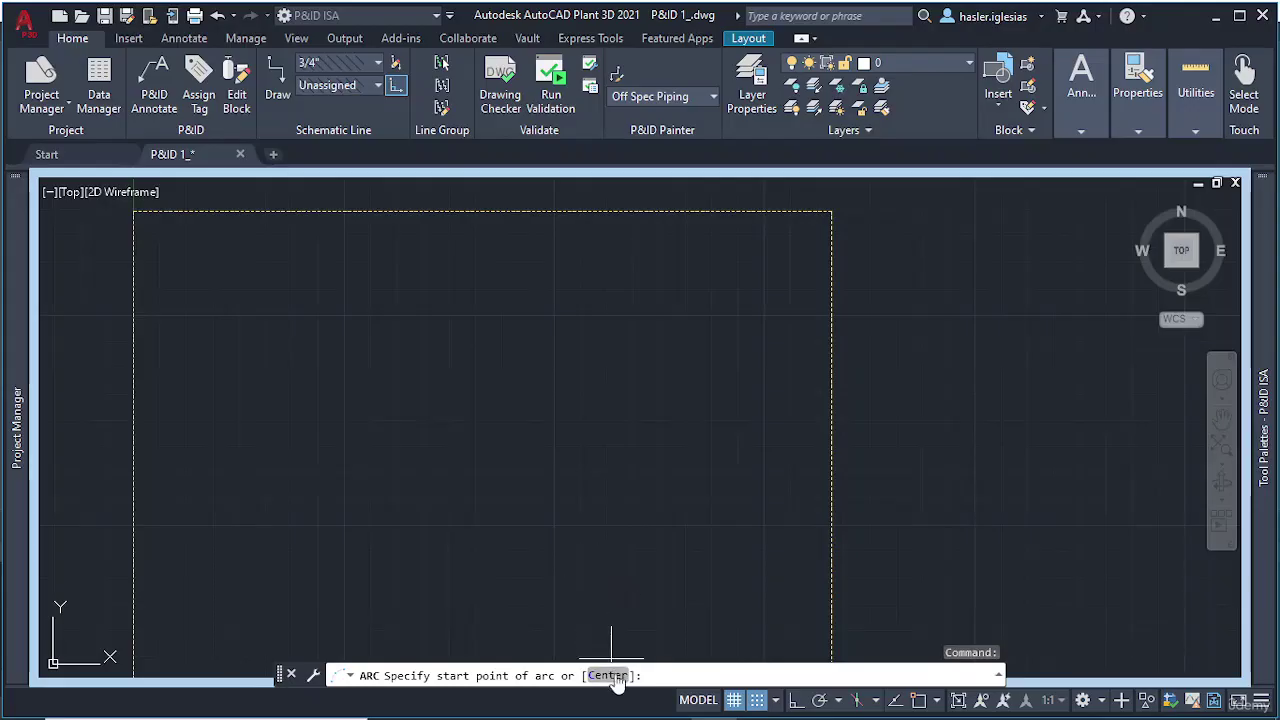
type("C")
key("Return")
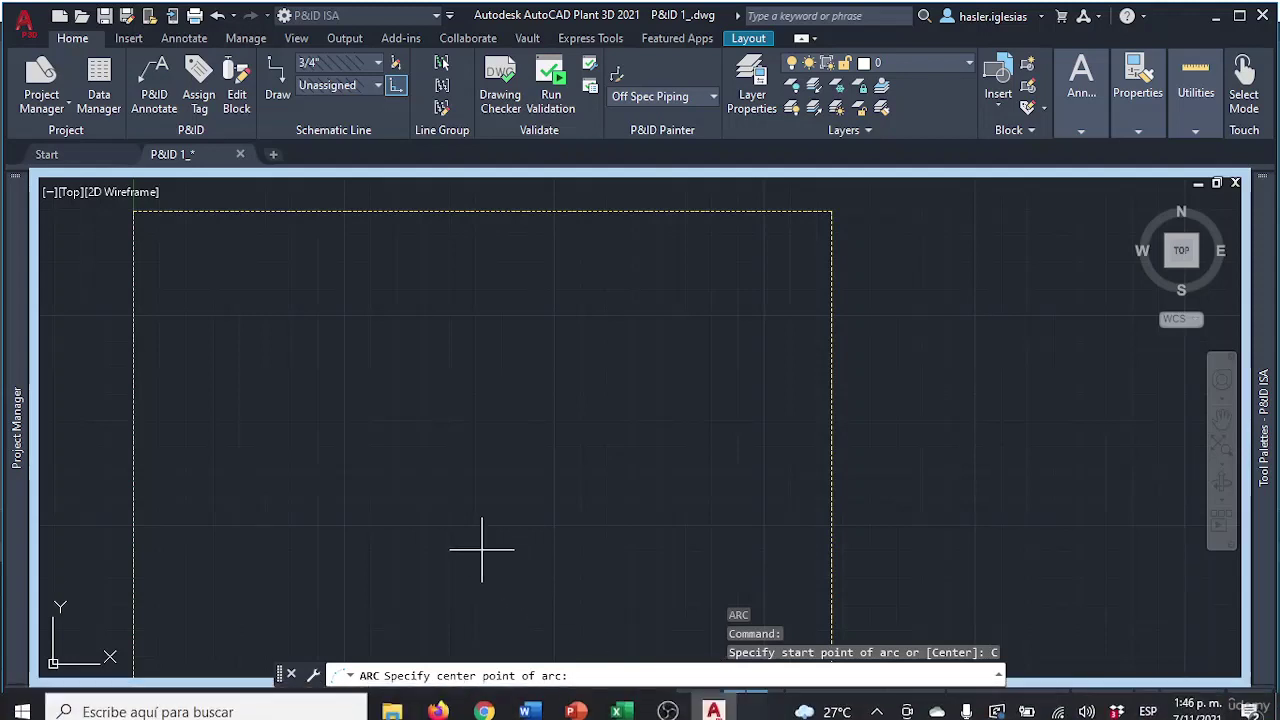
left_click(431, 450)
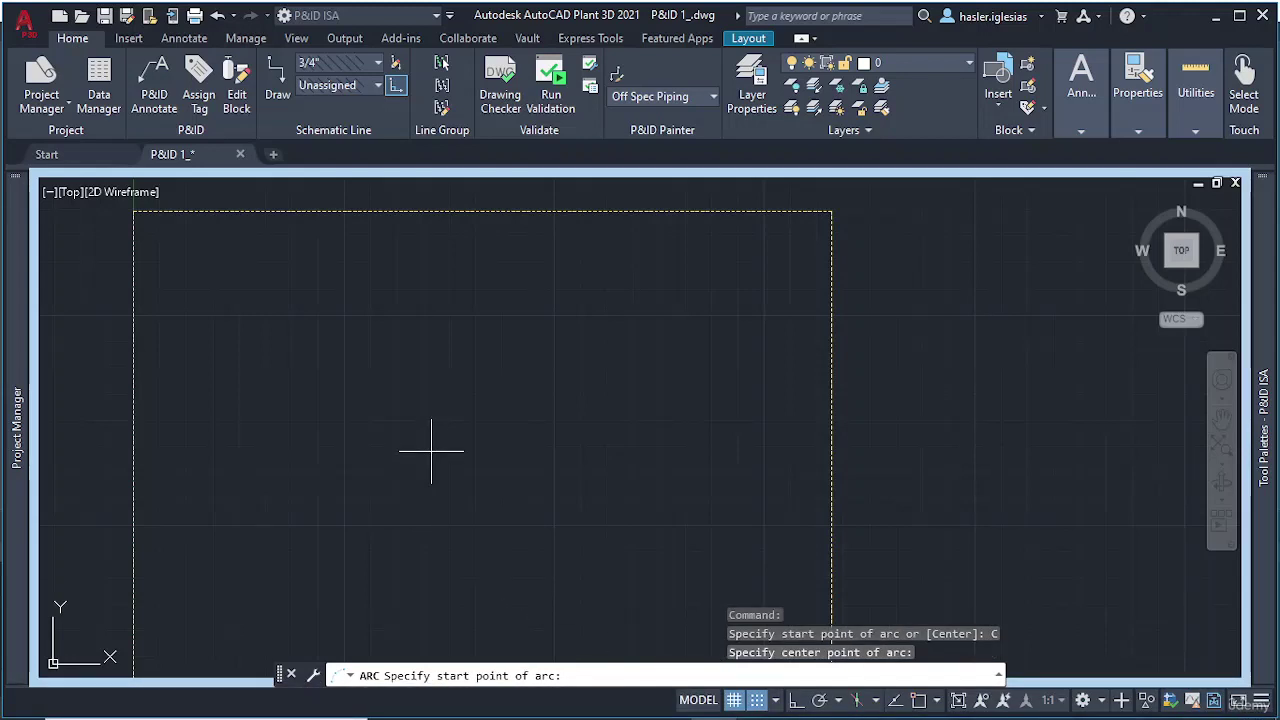
left_click(324, 450)
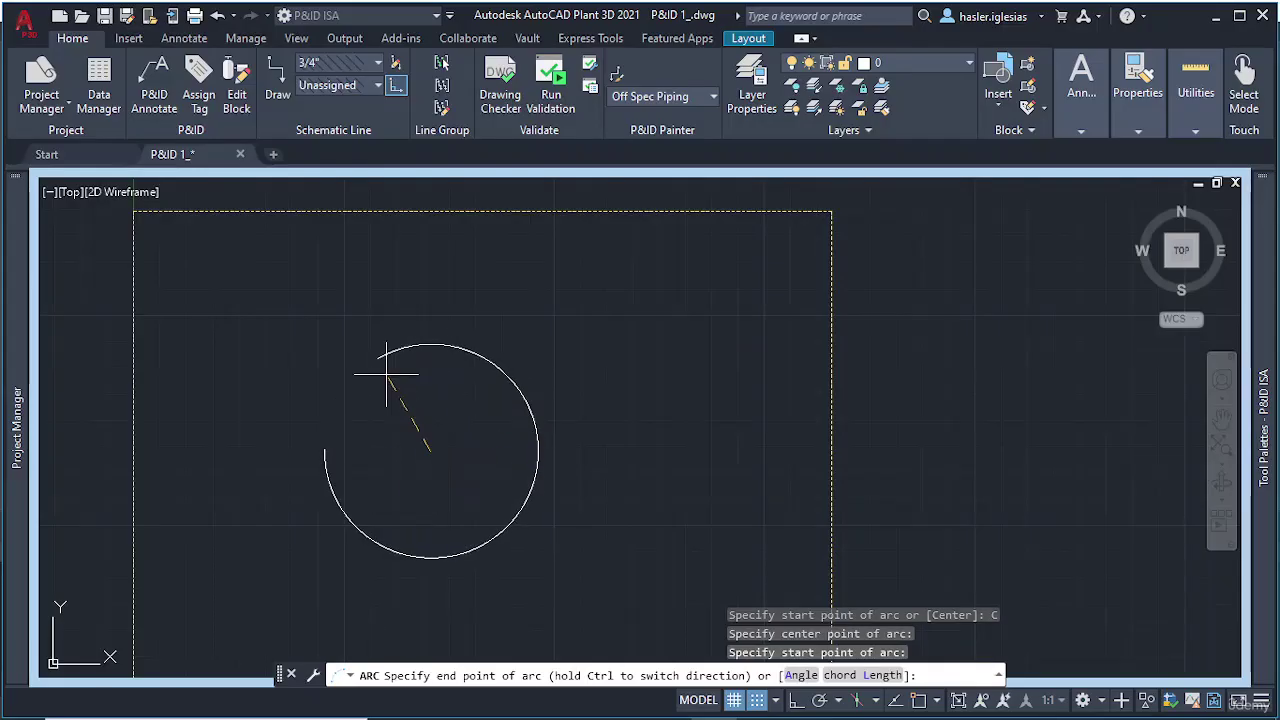
left_click(481, 510)
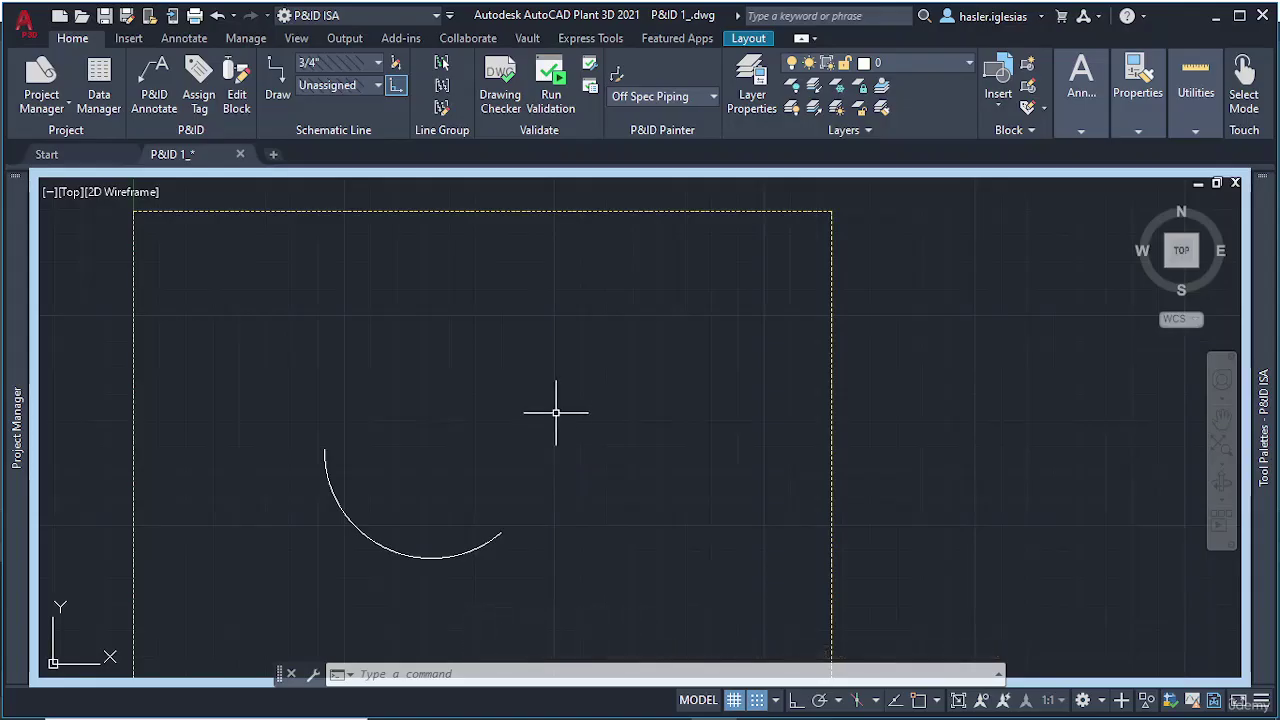
Draw a circle above and to the right of the arc by picking its centre and a freely chosen radius
type("CI")
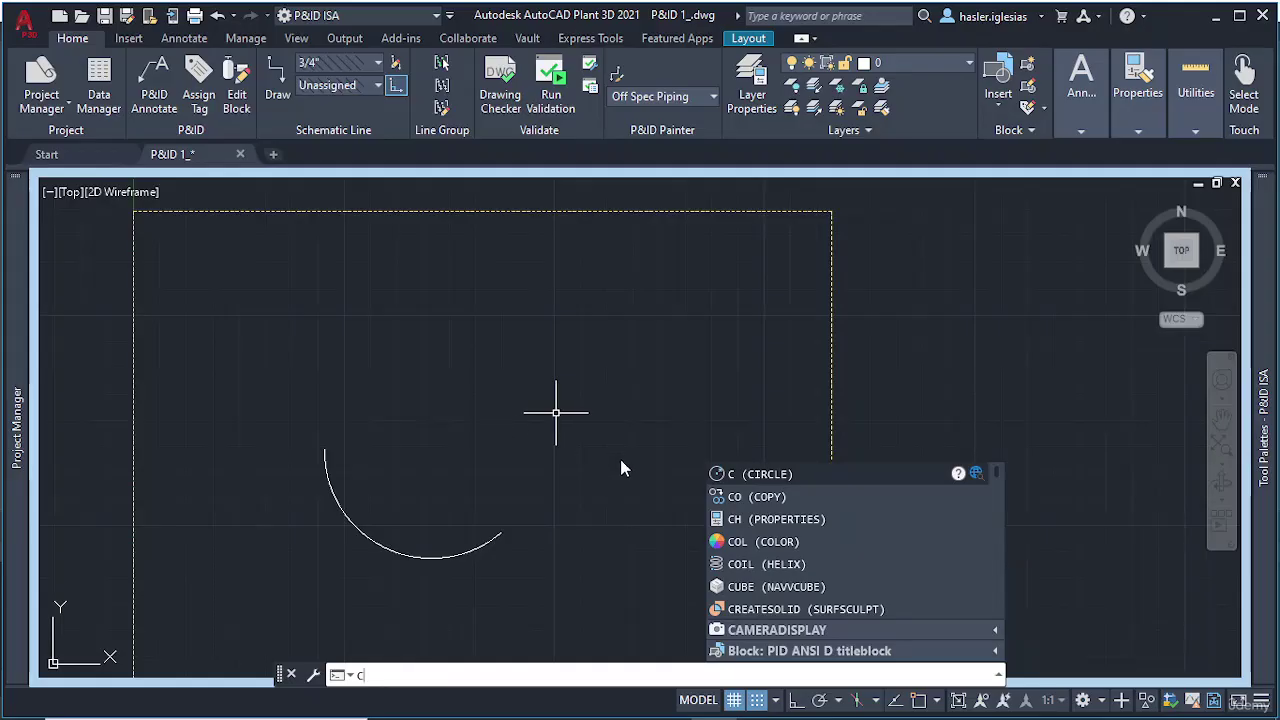
key("Return")
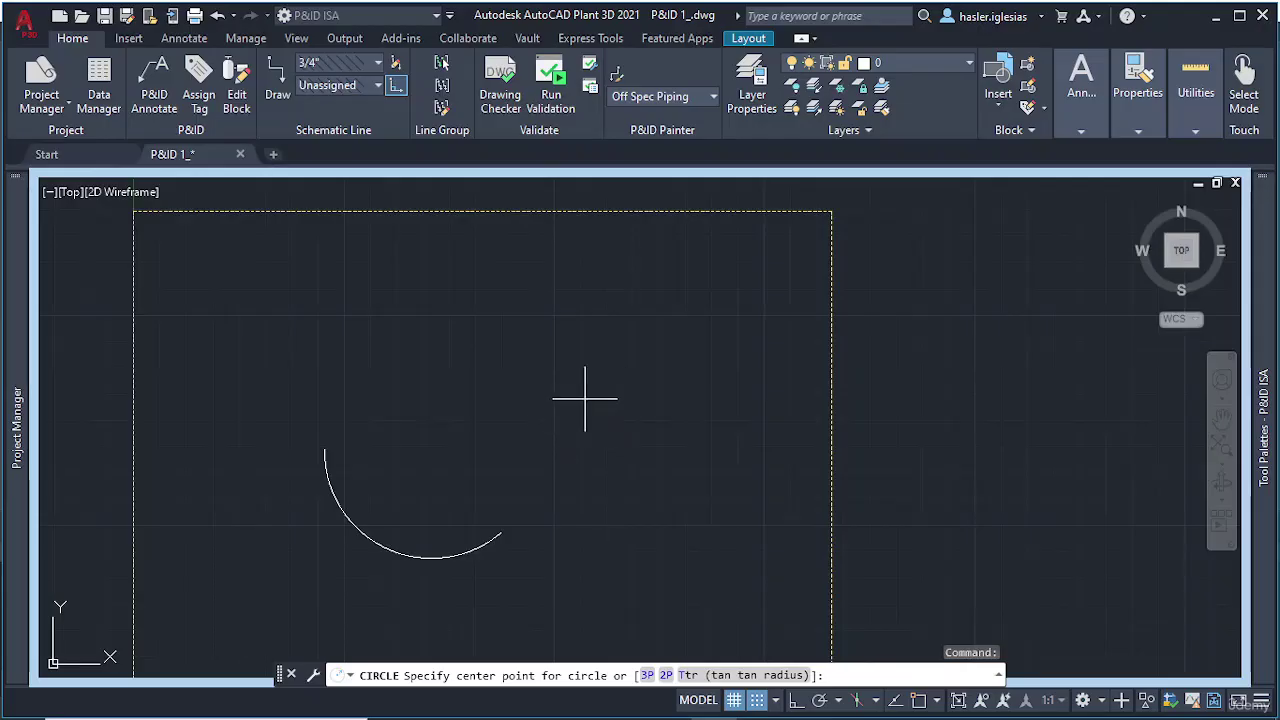
left_click(543, 382)
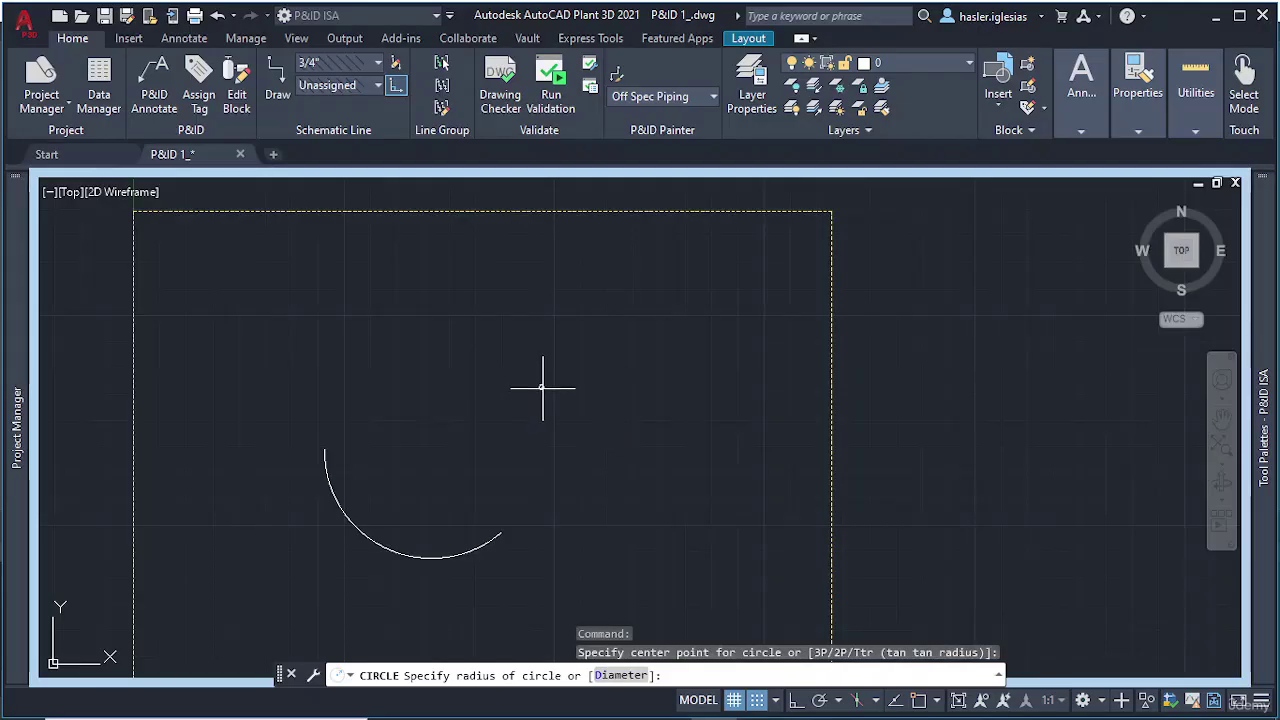
left_click(615, 460)
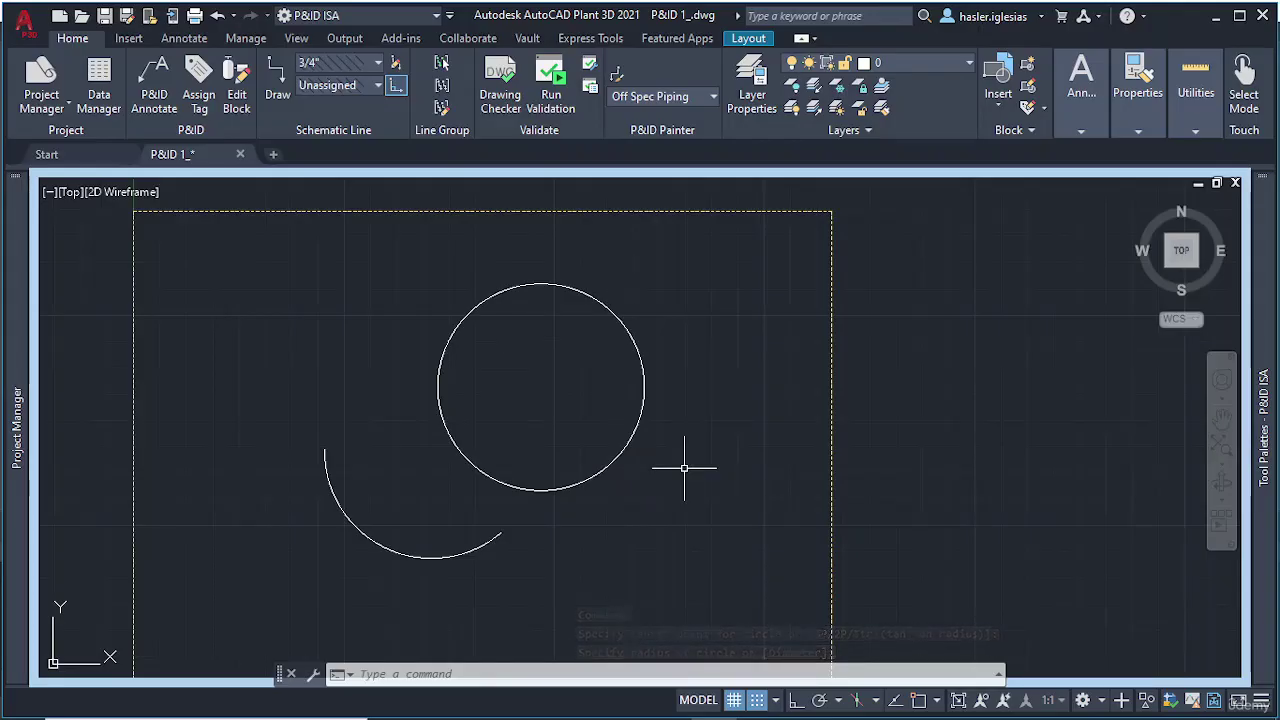
Measure the circle's area using the AREA command with the Object option
type("AREA")
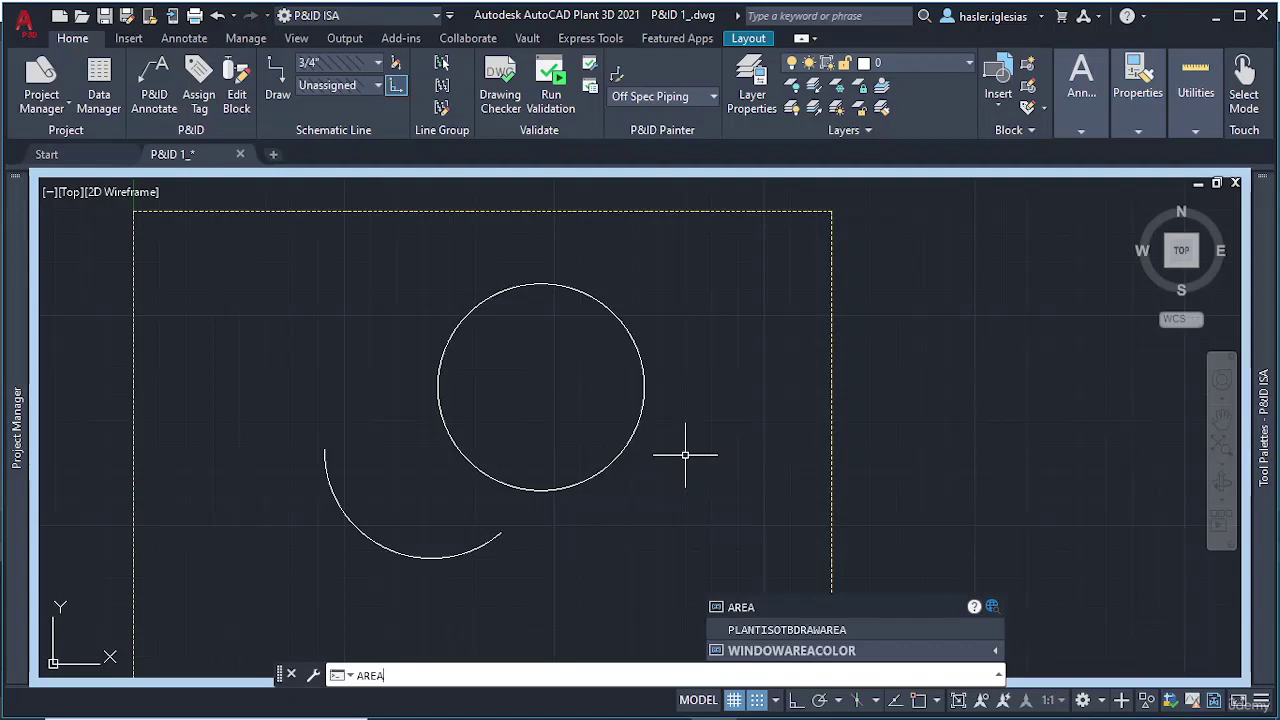
key("Return")
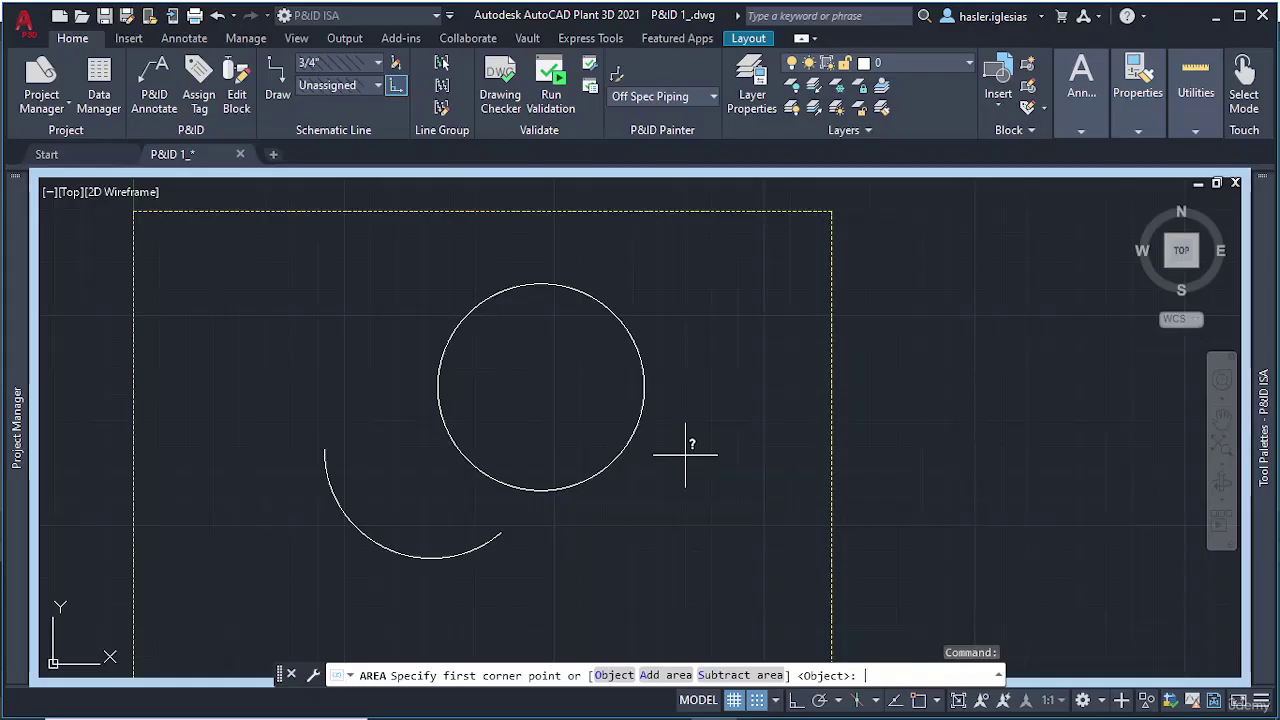
left_click(614, 676)
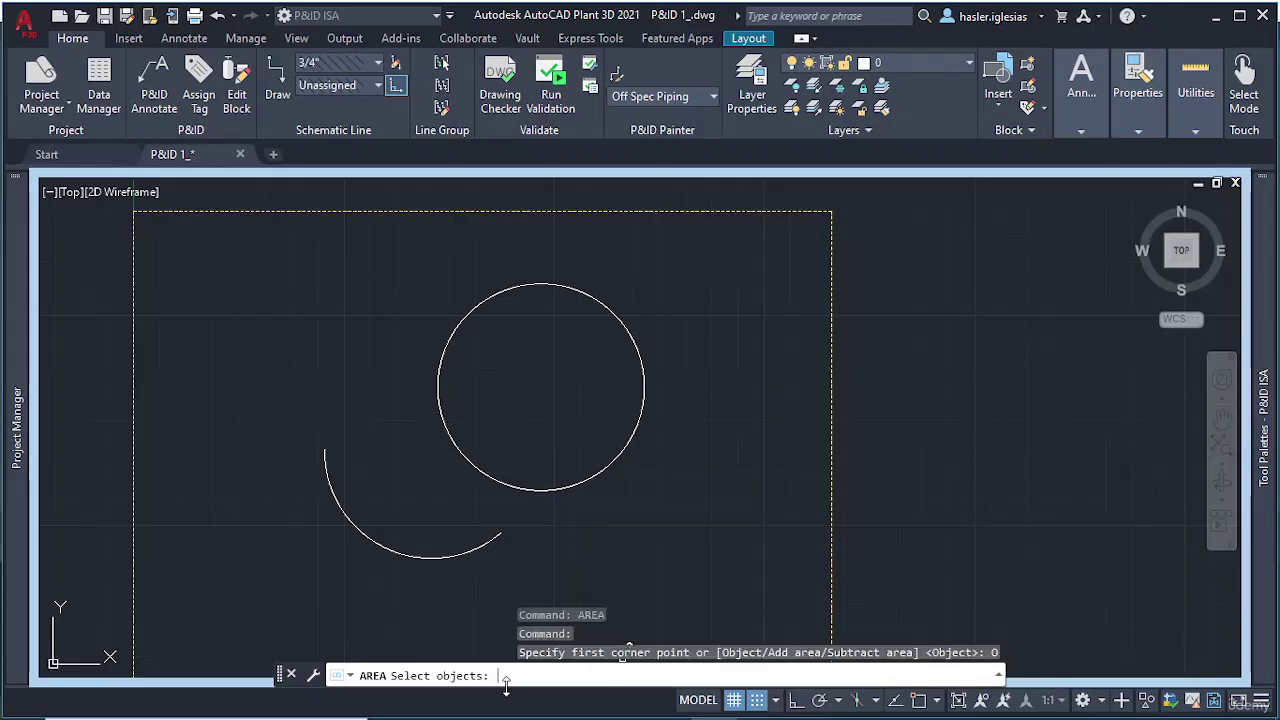
left_click(556, 488)
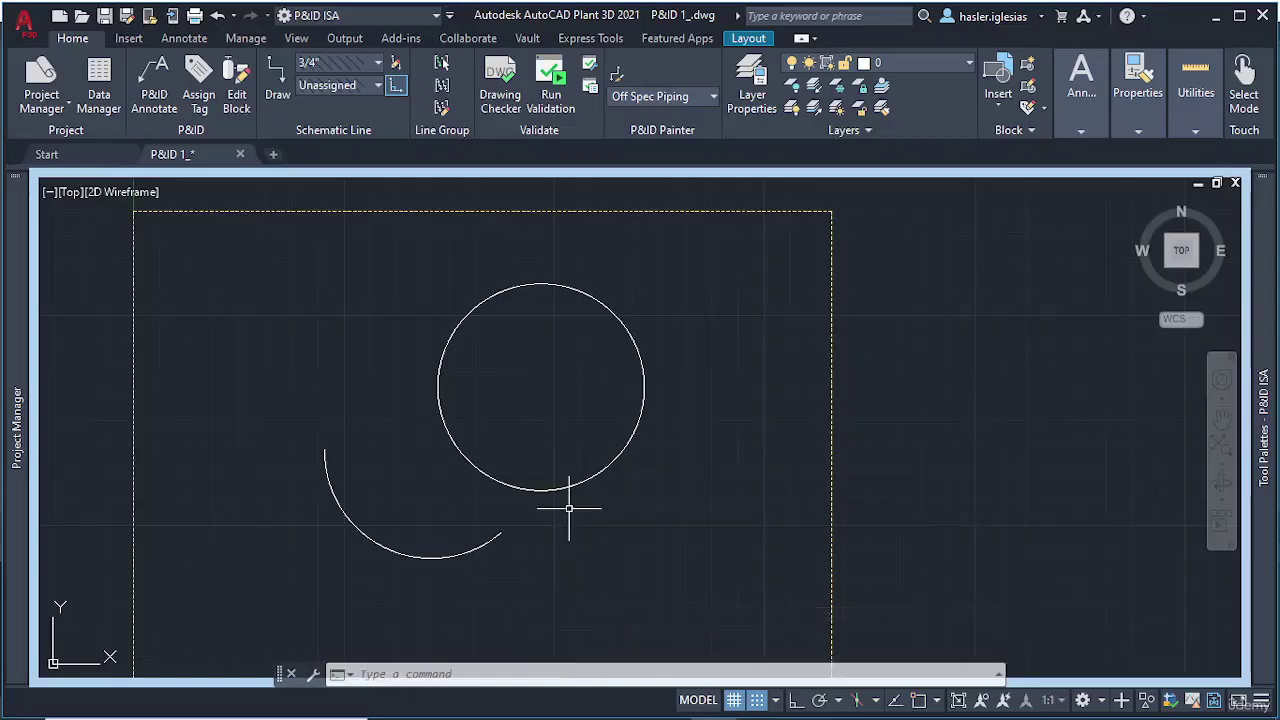
left_click(636, 429)
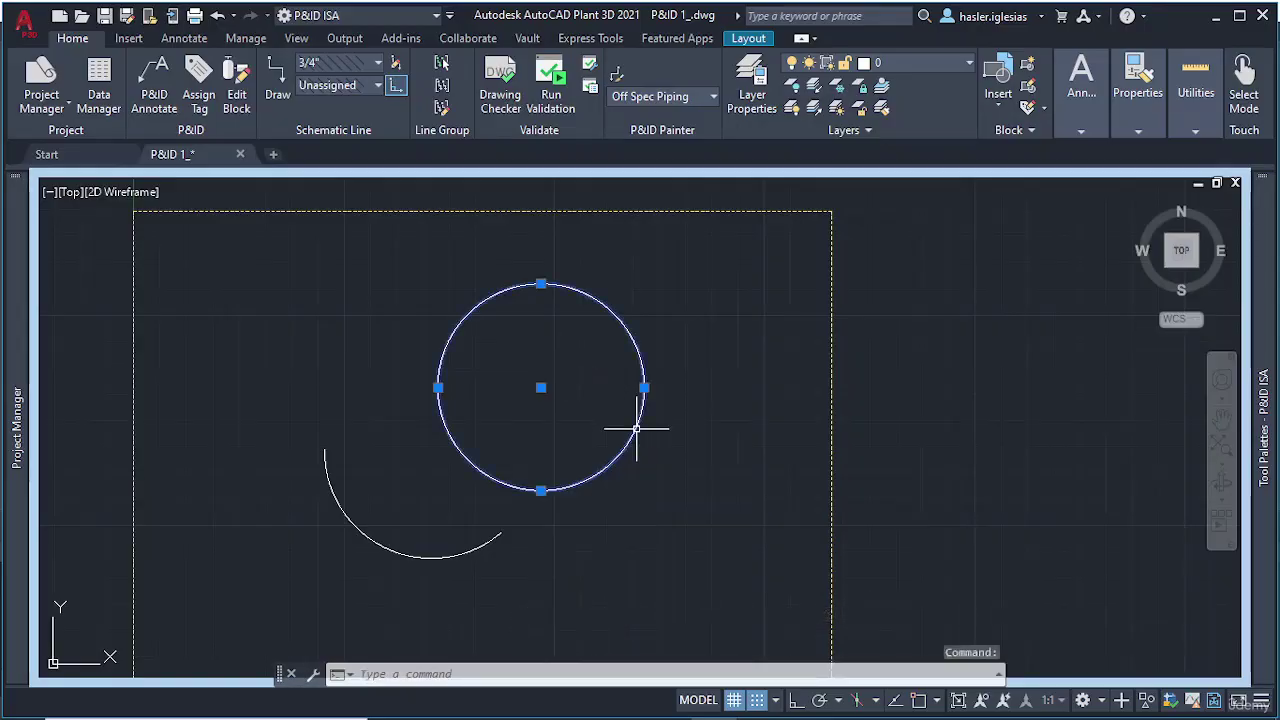
type("A")
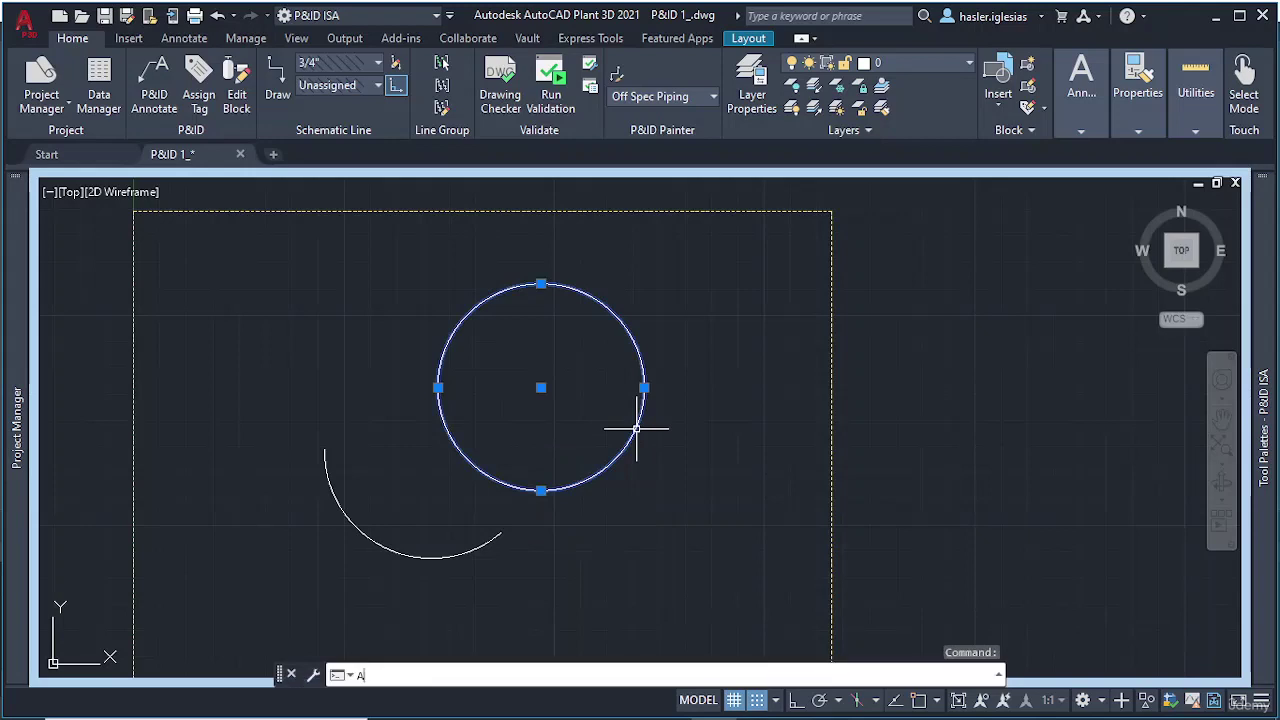
type("REA")
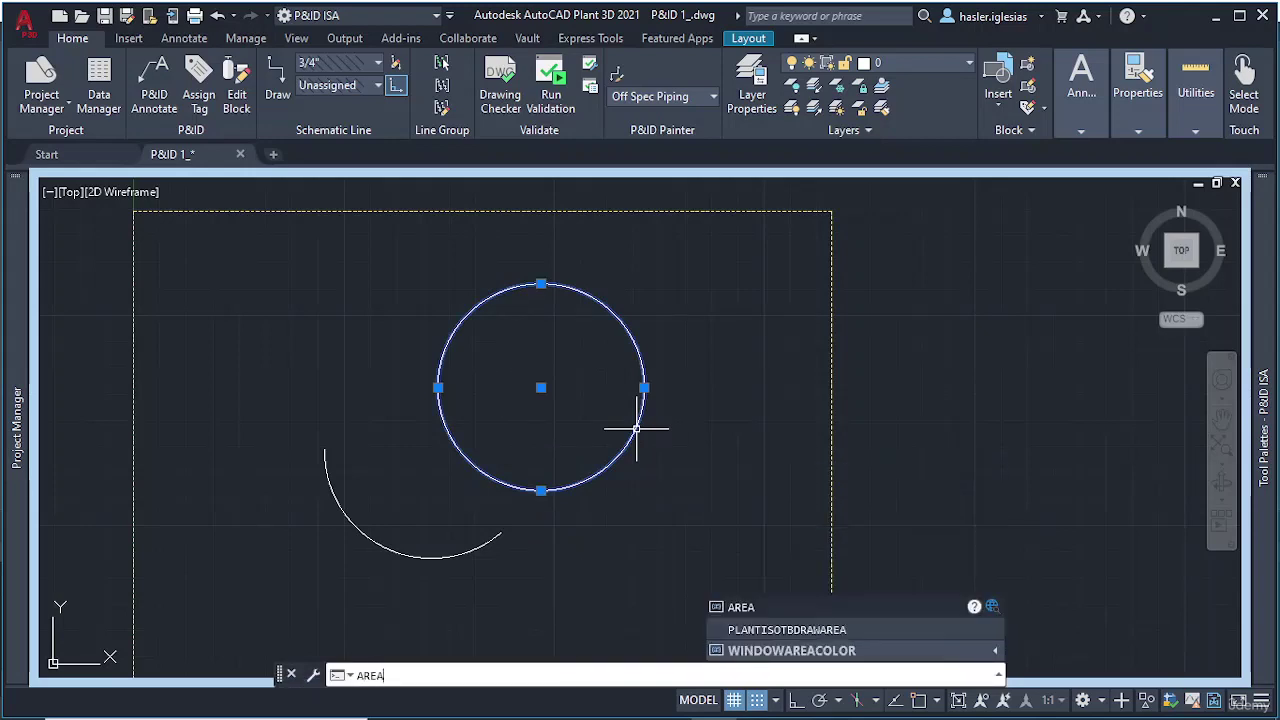
key("Return")
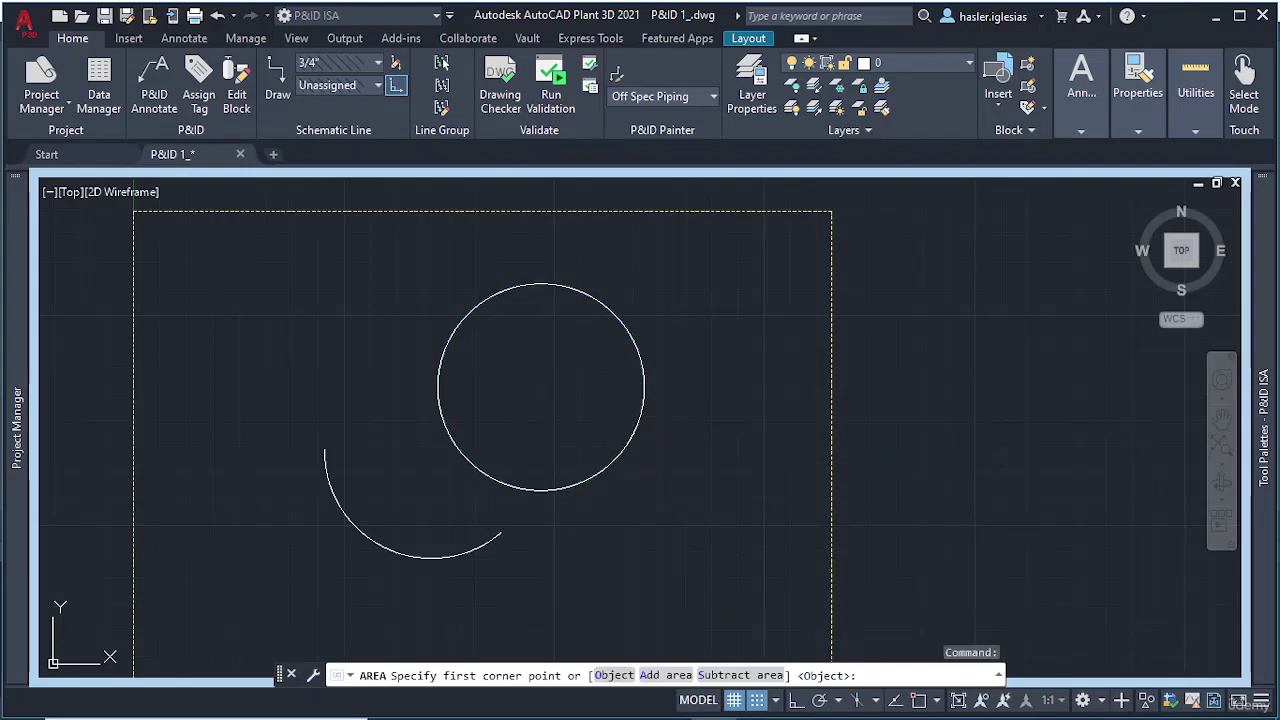
left_click(636, 429)
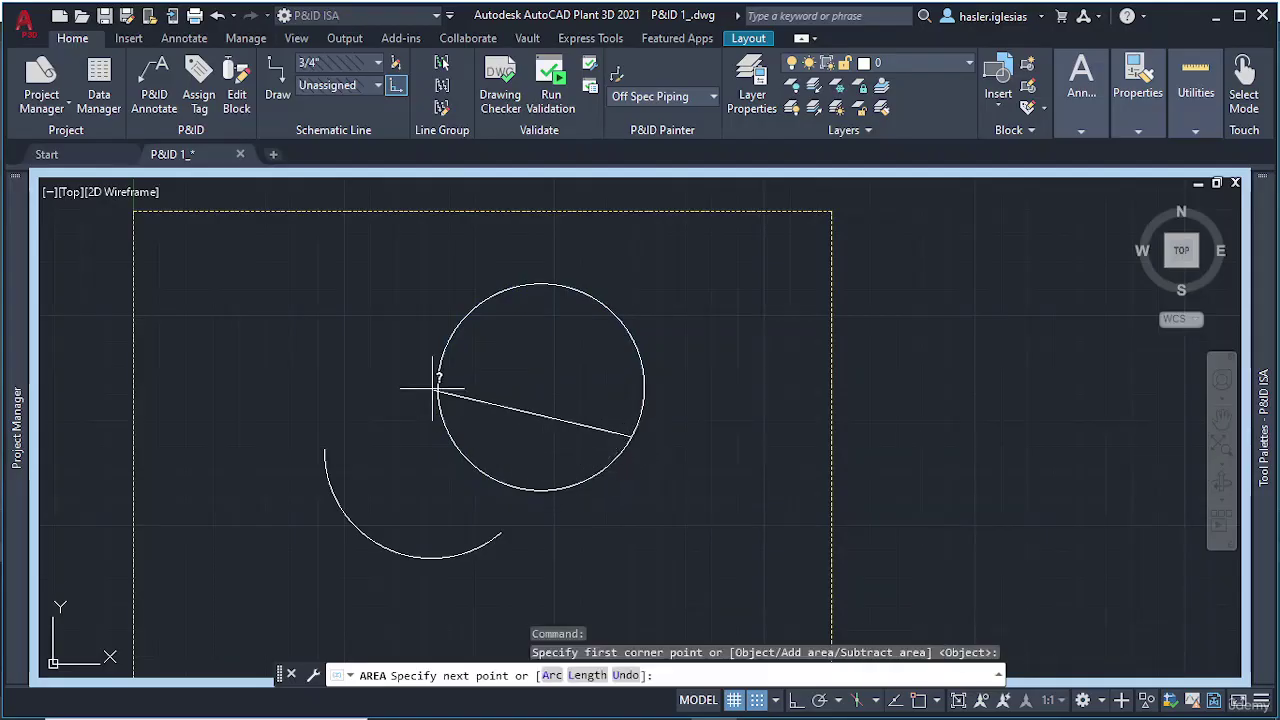
key("Escape")
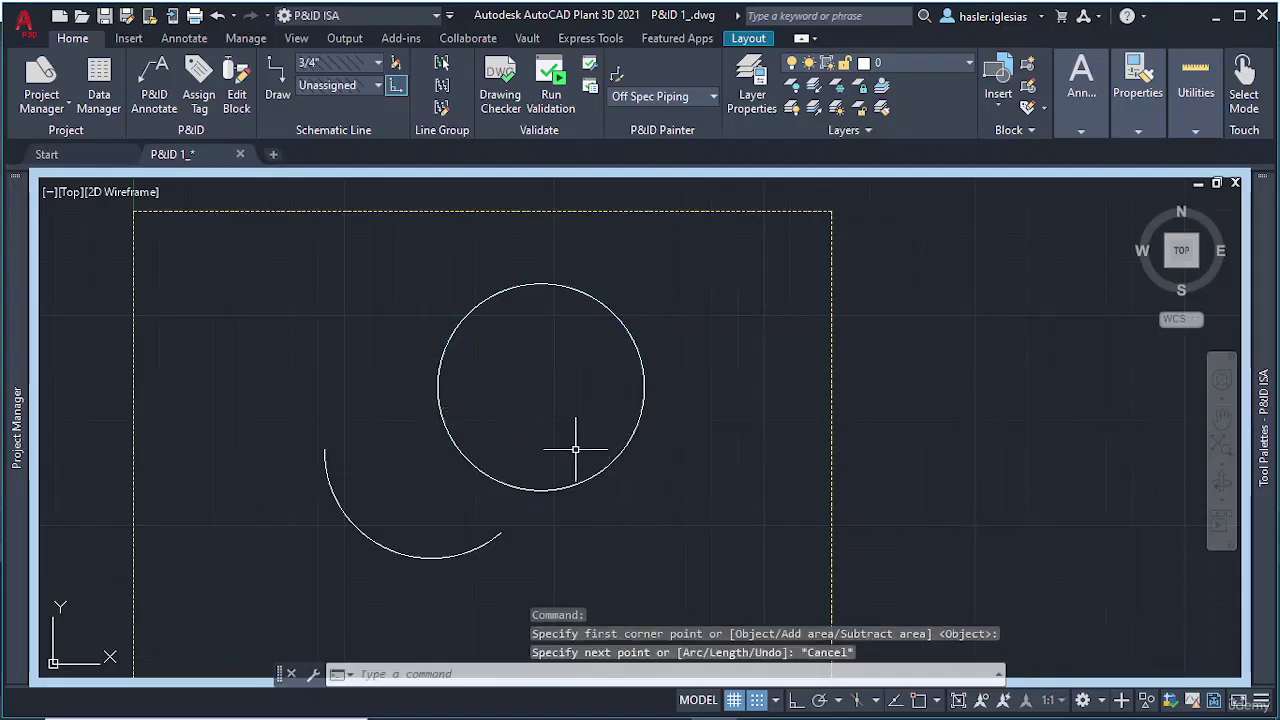
Measure the approximate area inside the circle using the AREA command with six points picked around its circumference
type("area")
key("Return")
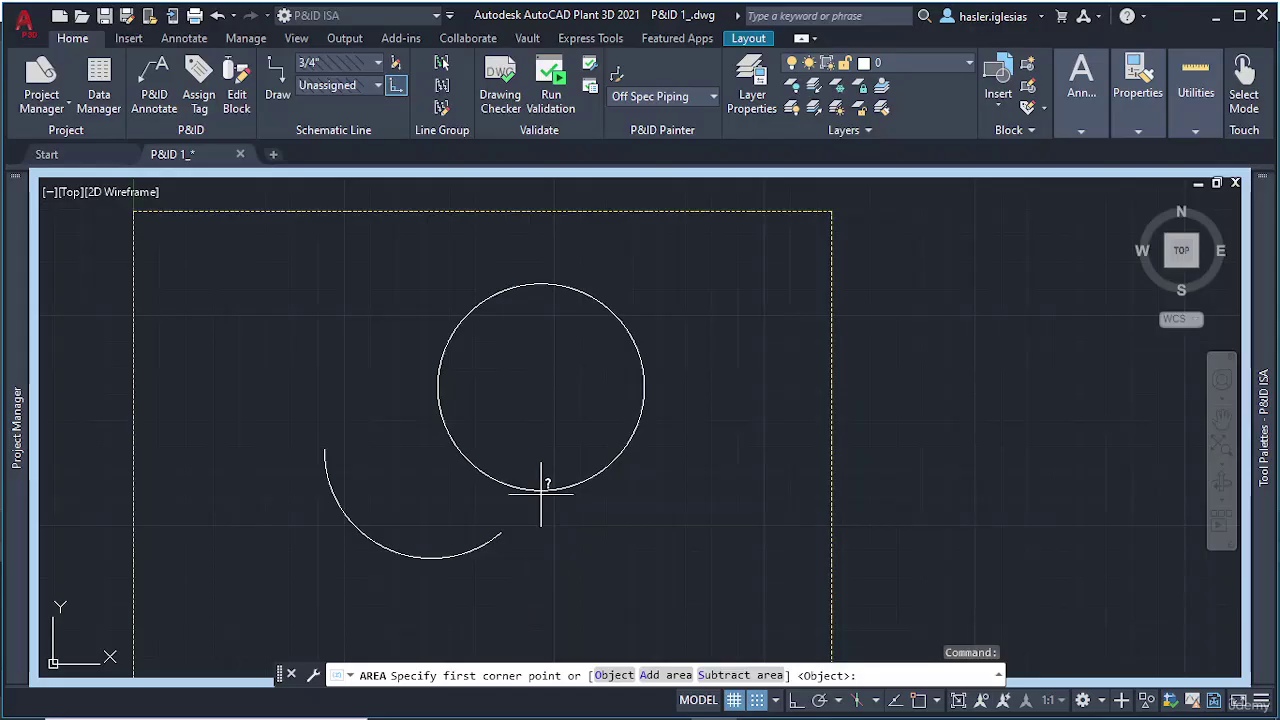
scroll(540, 490, "up", 5)
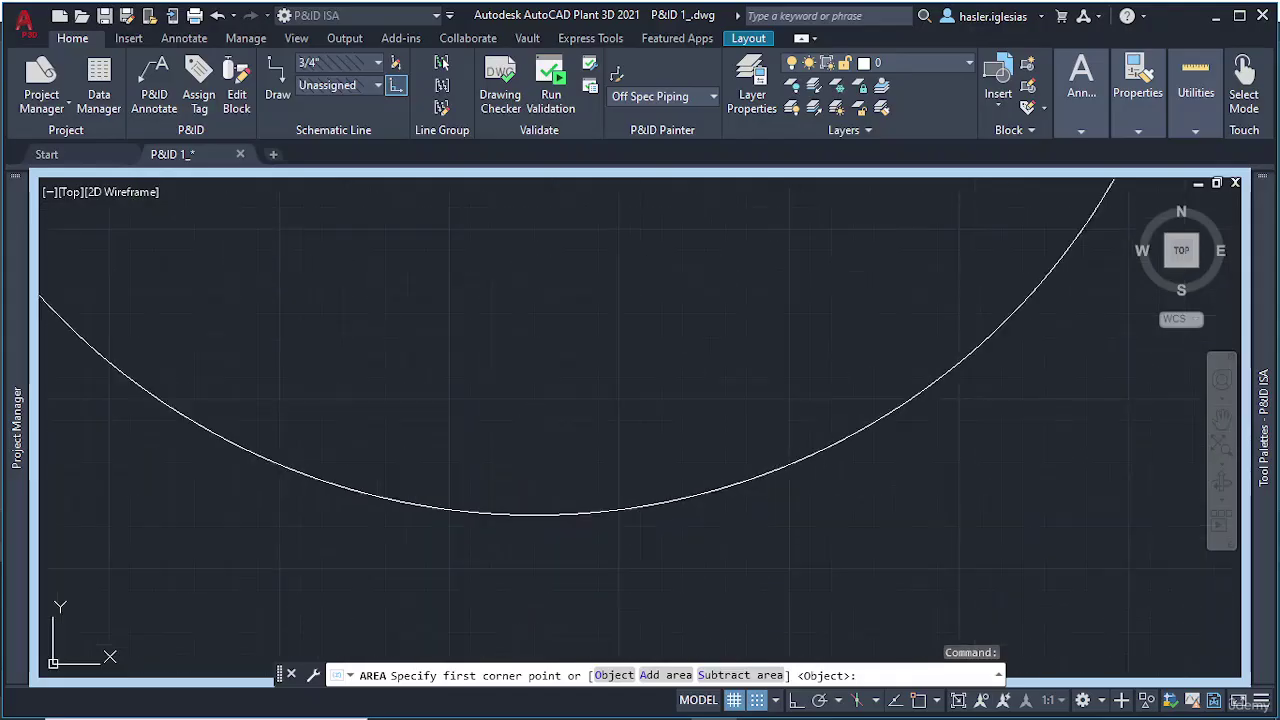
left_click(533, 513)
scroll(520, 320, "down", 8)
scroll(500, 286, "up", 2)
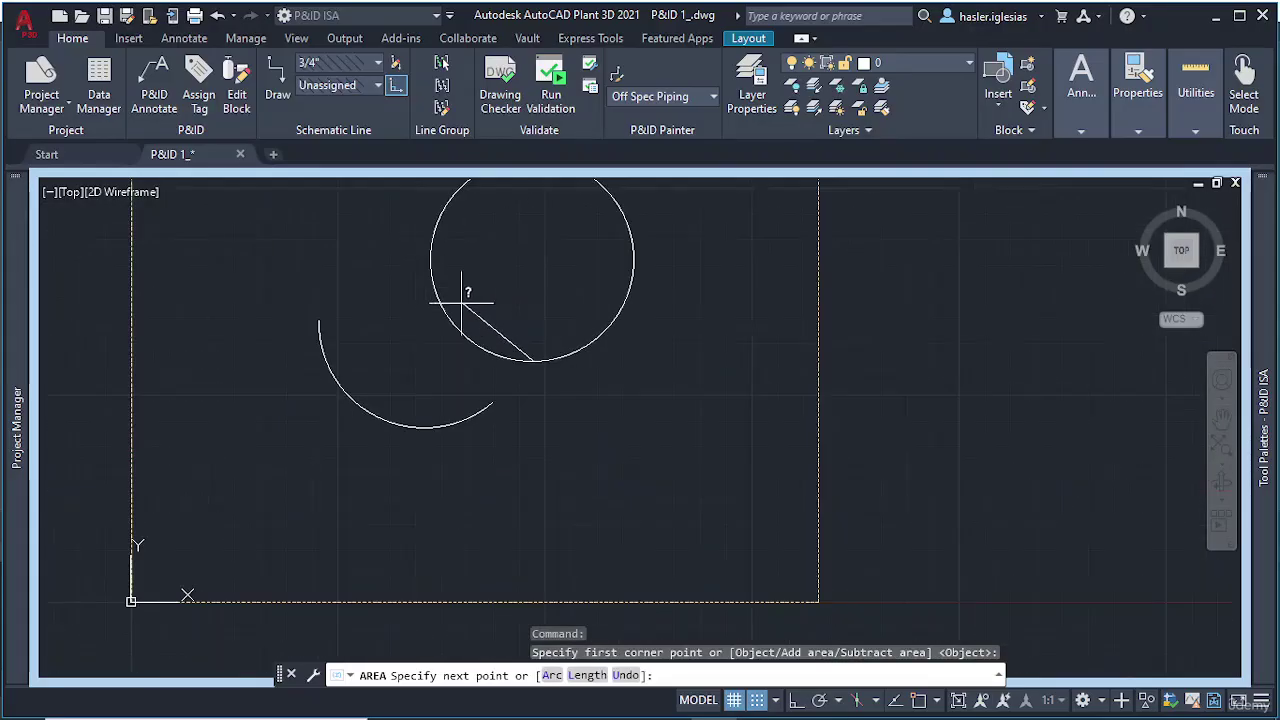
middle_click_drag(457, 294, 443, 420)
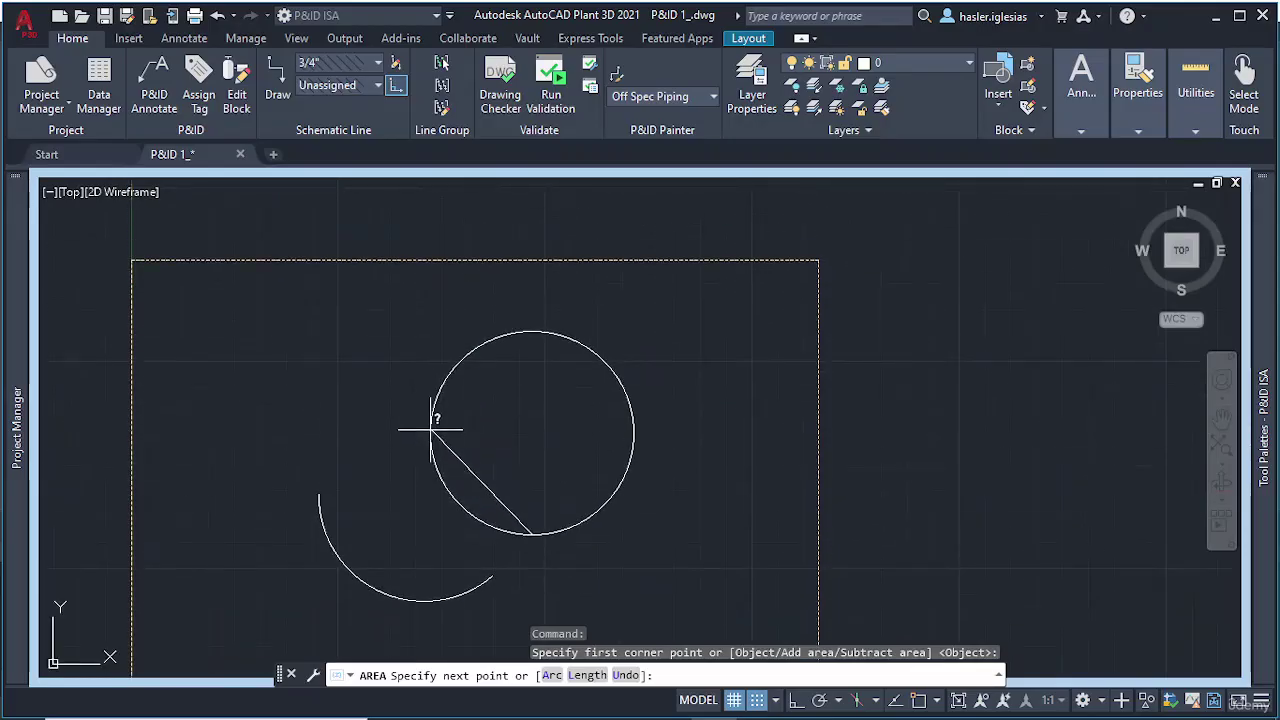
left_click(432, 430)
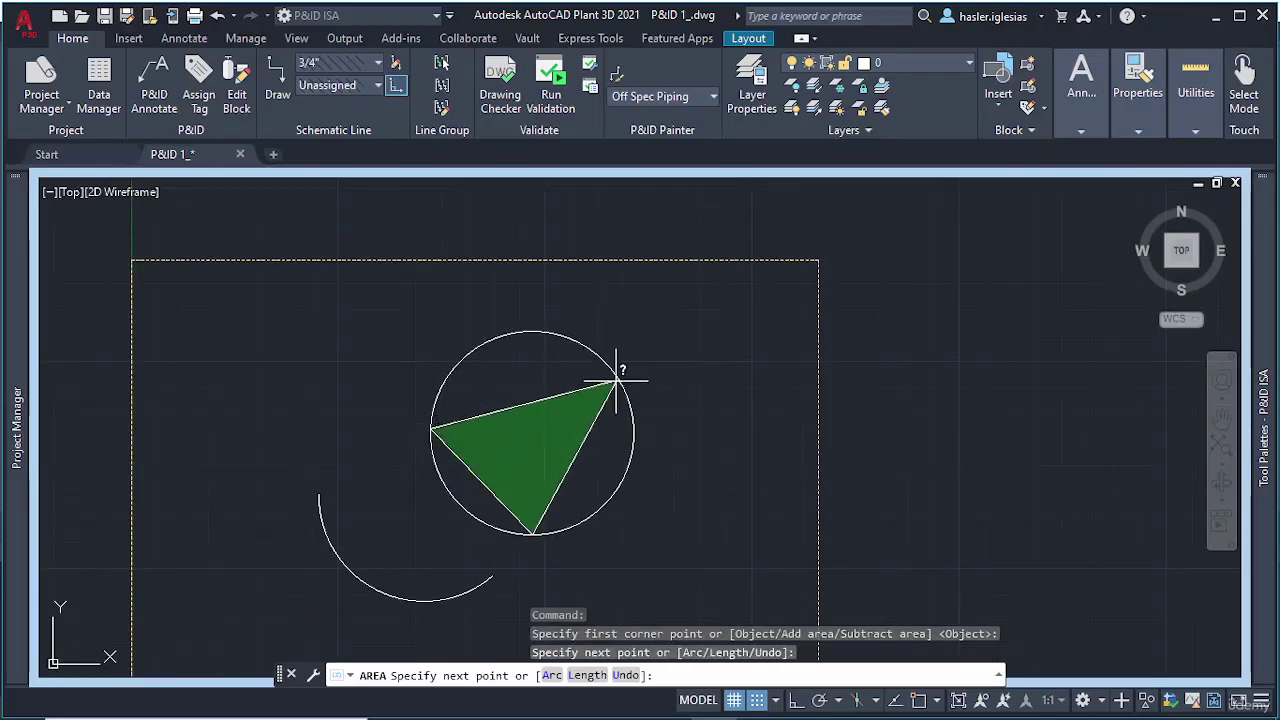
left_click(531, 332)
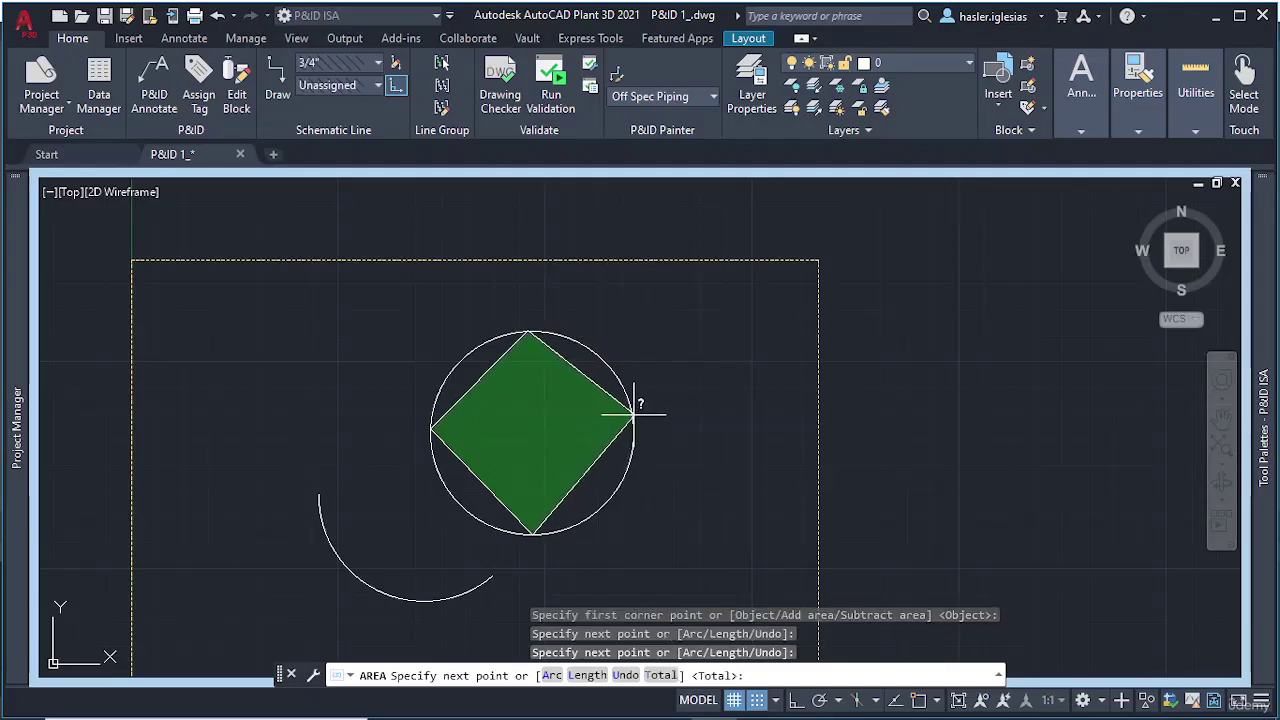
left_click(633, 428)
left_click(601, 507)
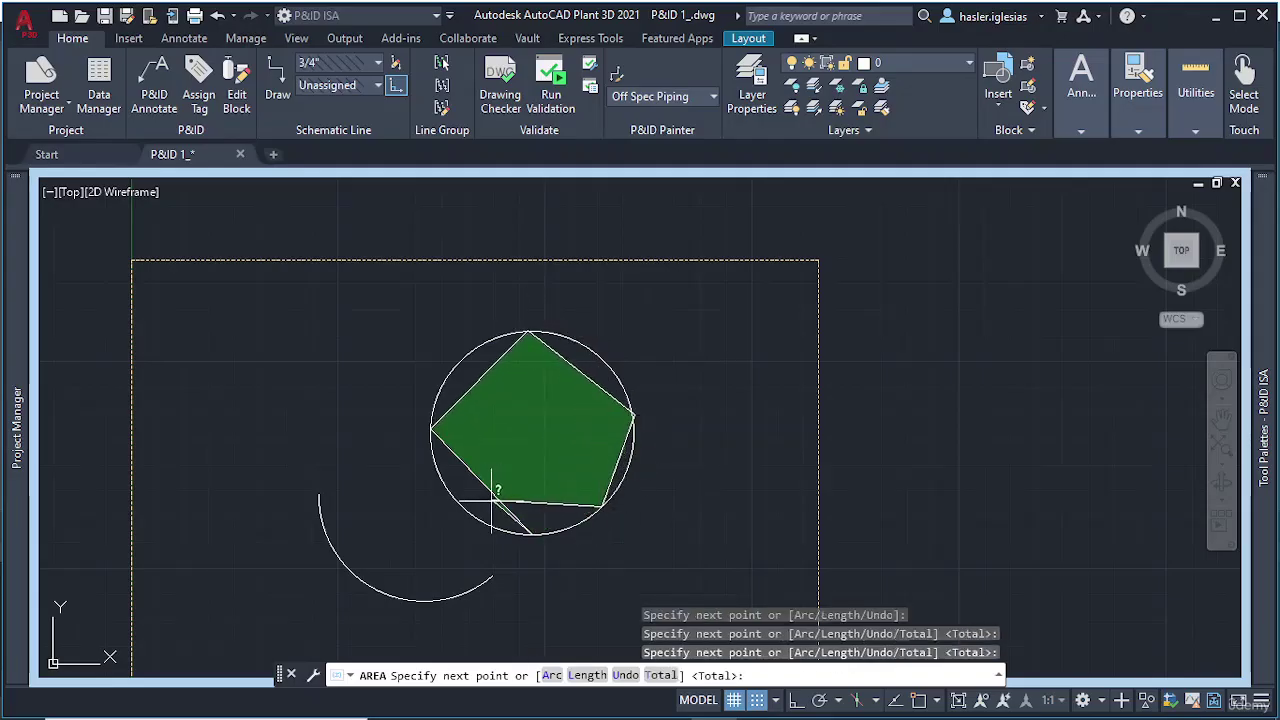
left_click(556, 531)
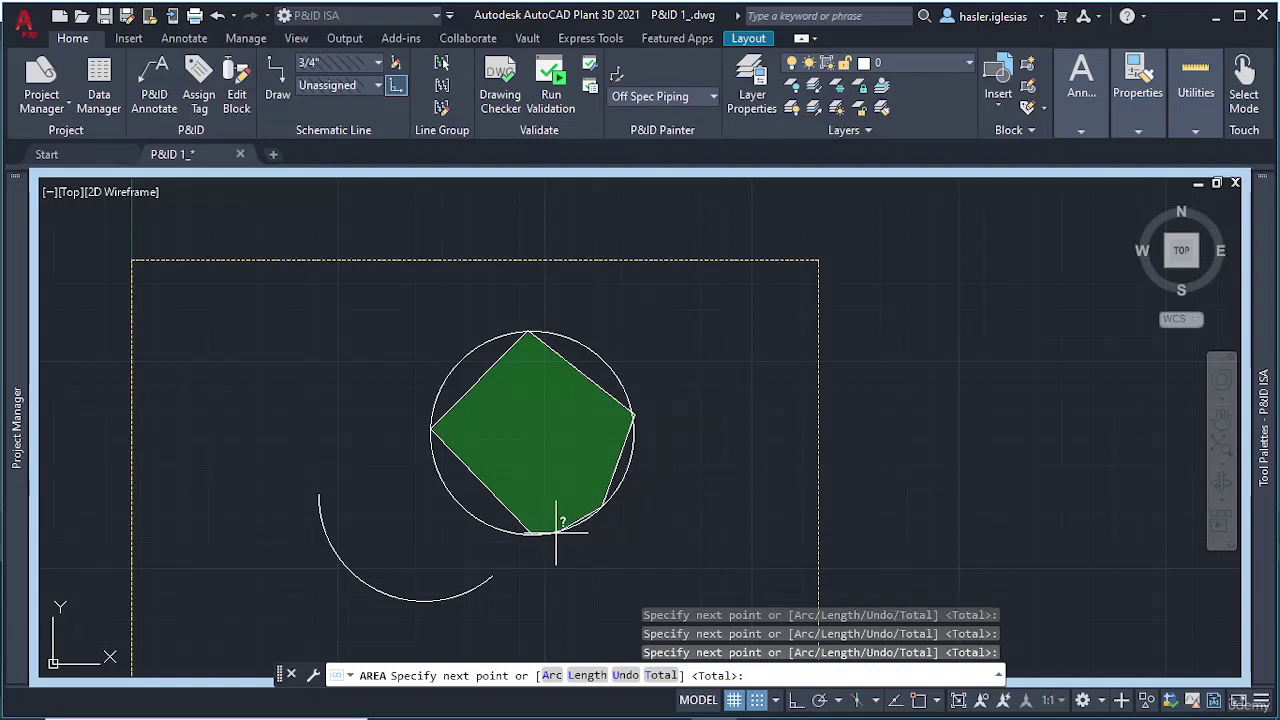
key("Return")
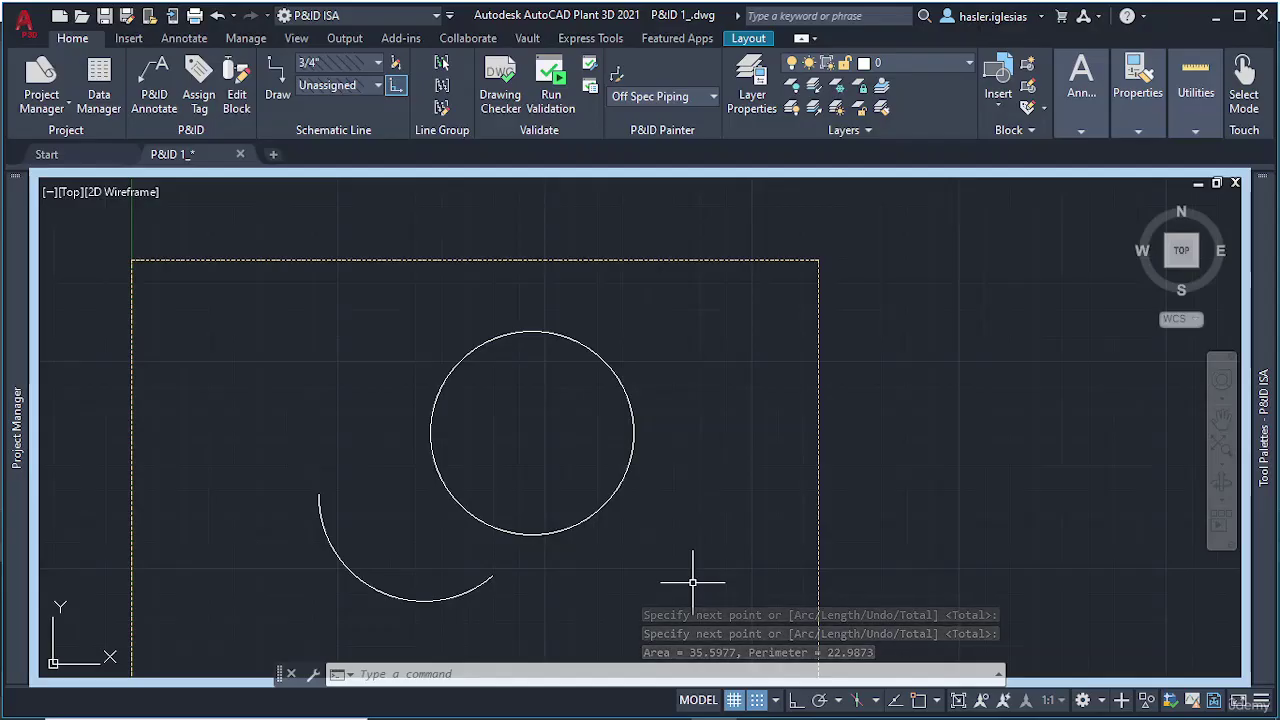
Erase the arc beside the circle
left_click(484, 583)
key("Delete")
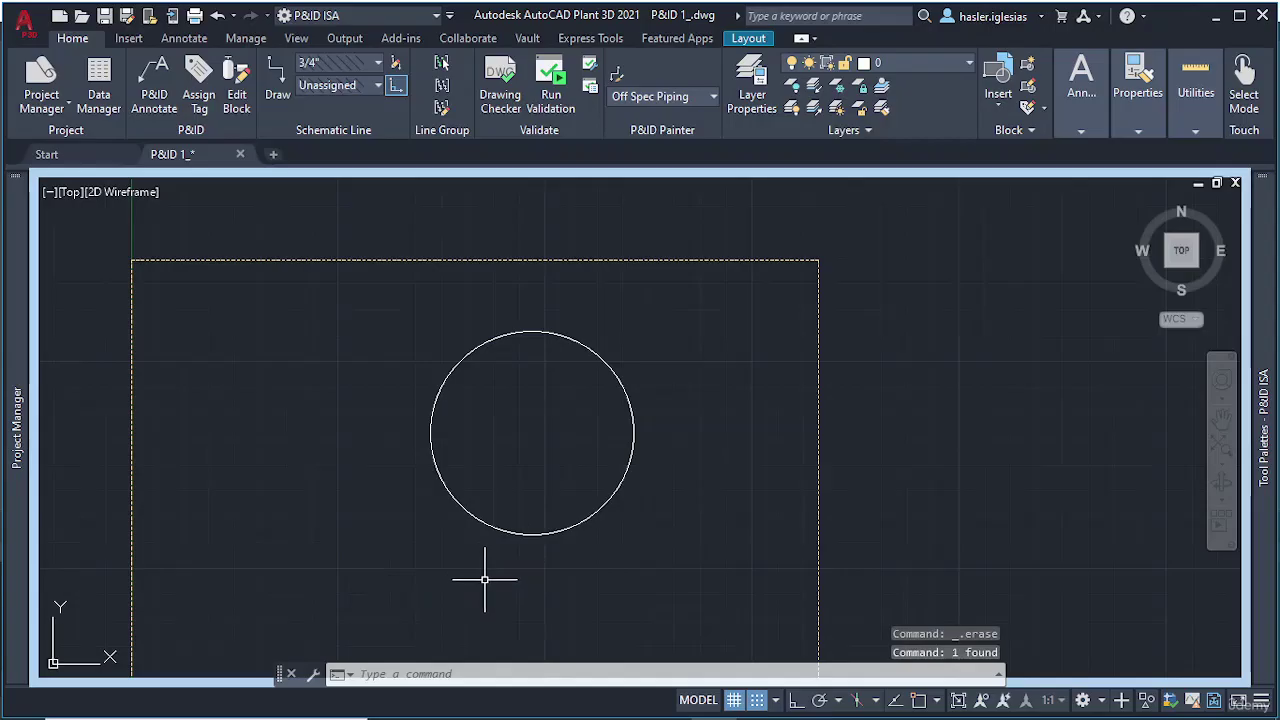
Create an array of the circle with the ARRAY command, choosing the Rectangular type
type("AR")
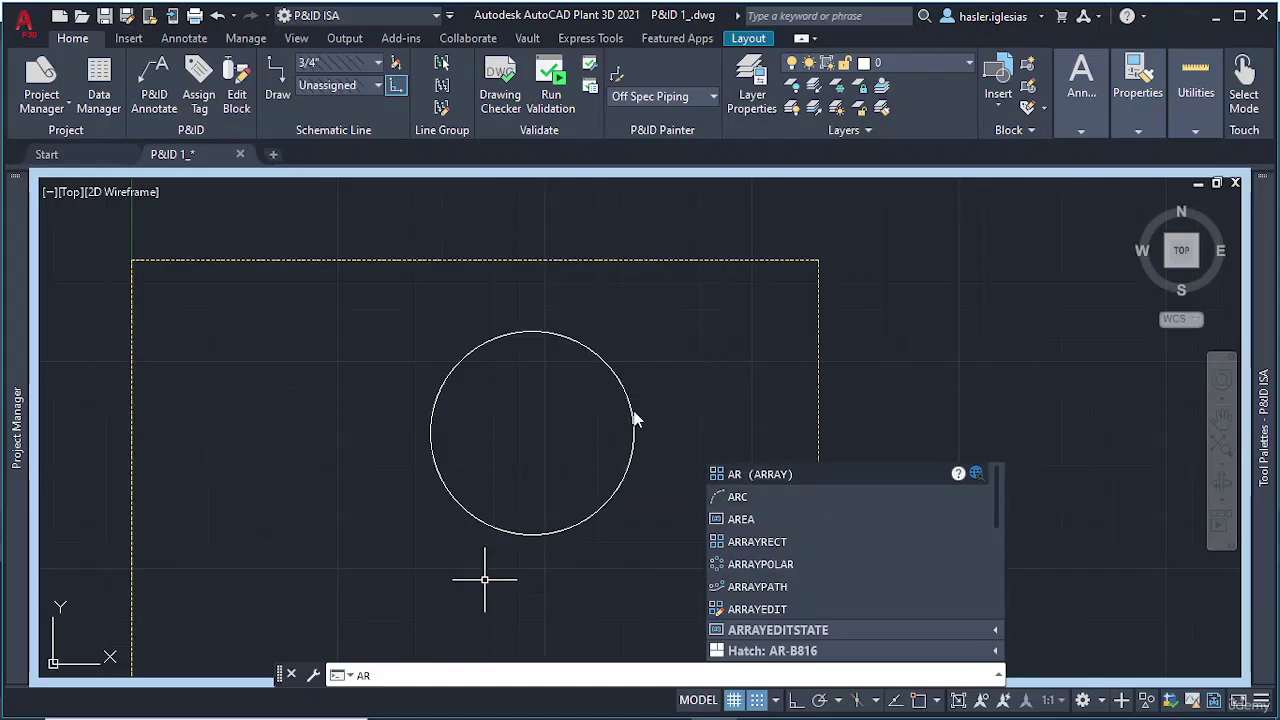
key("Return")
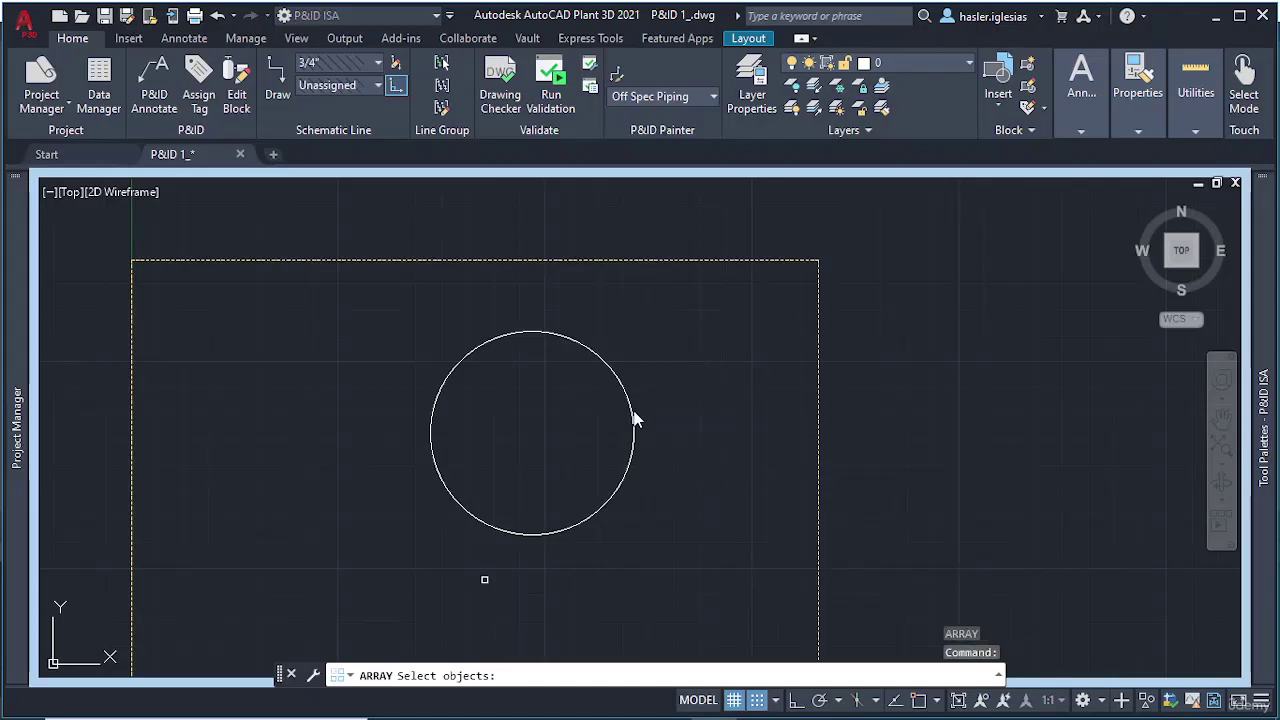
left_click(482, 523)
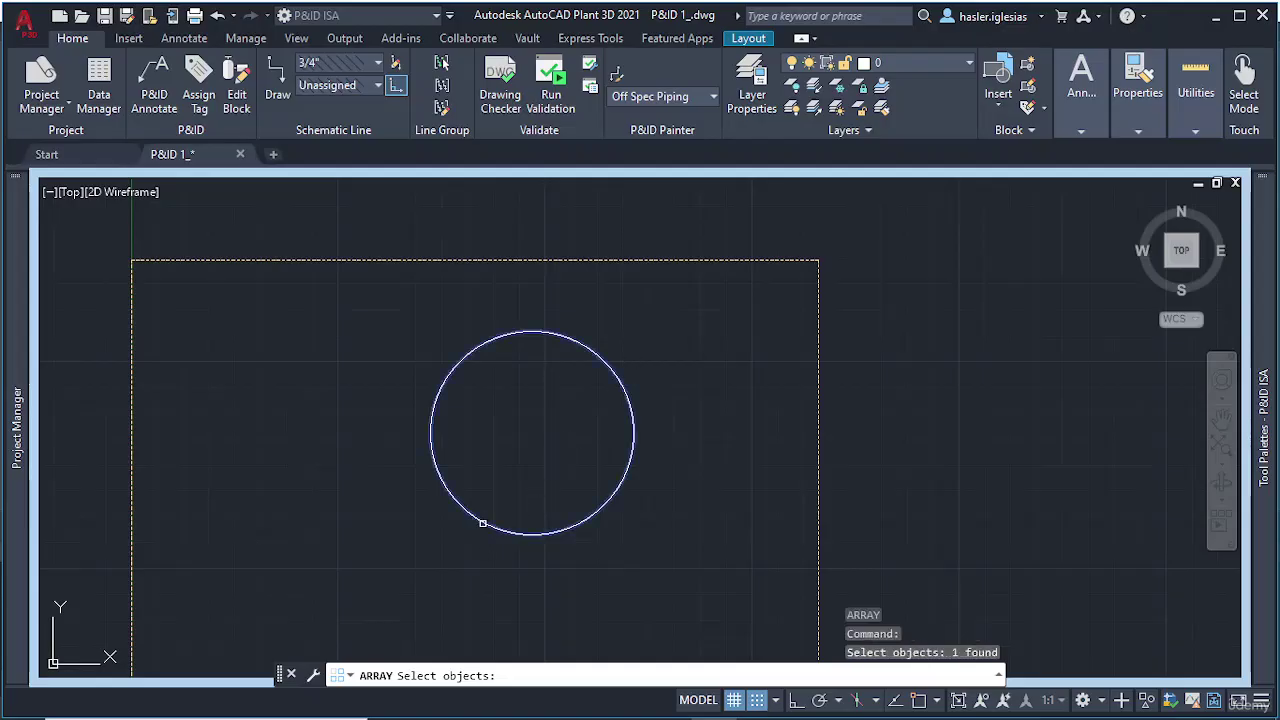
key("Return")
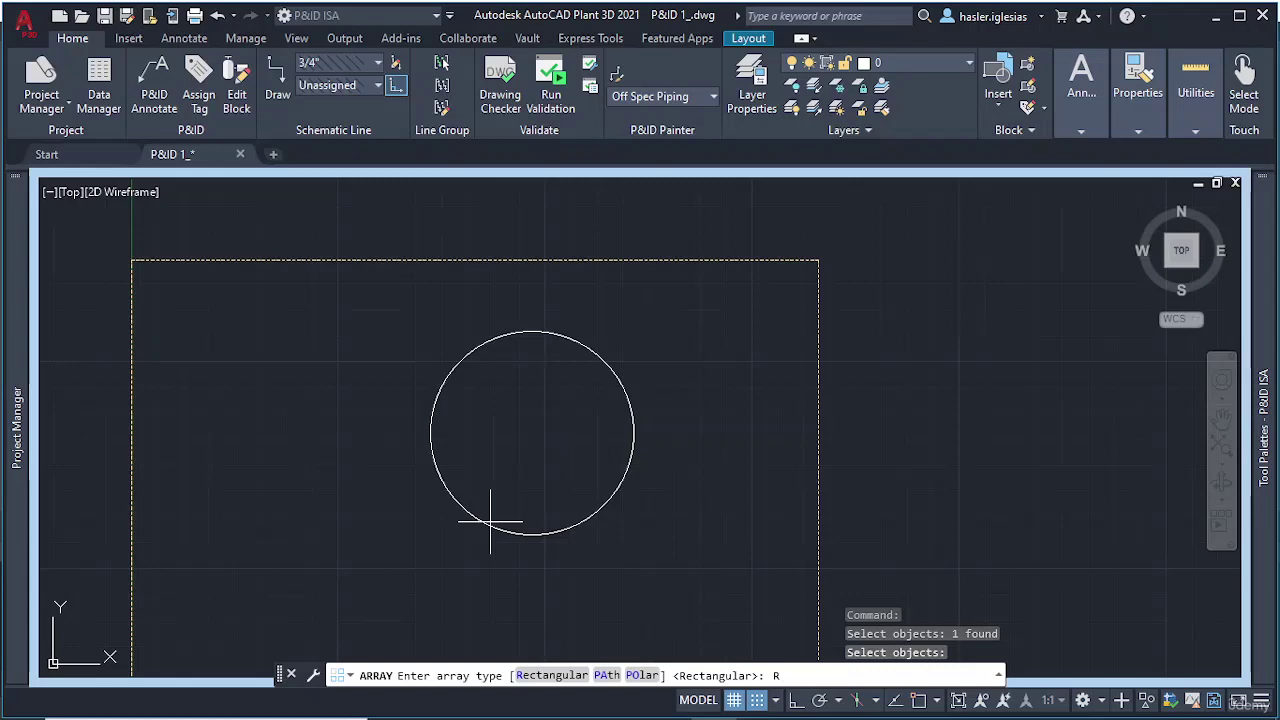
key("Return")
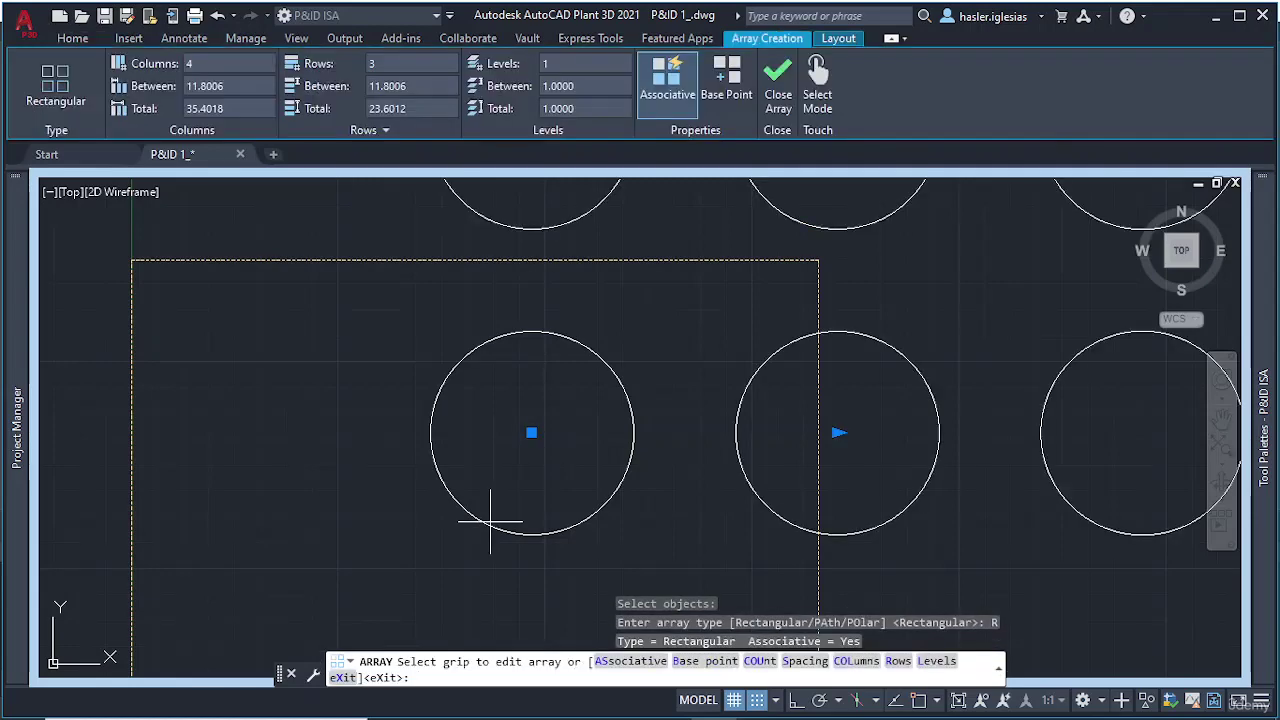
Use the array's count grips to set it to 5 columns and 2 rows
scroll(490, 520, "down", 3)
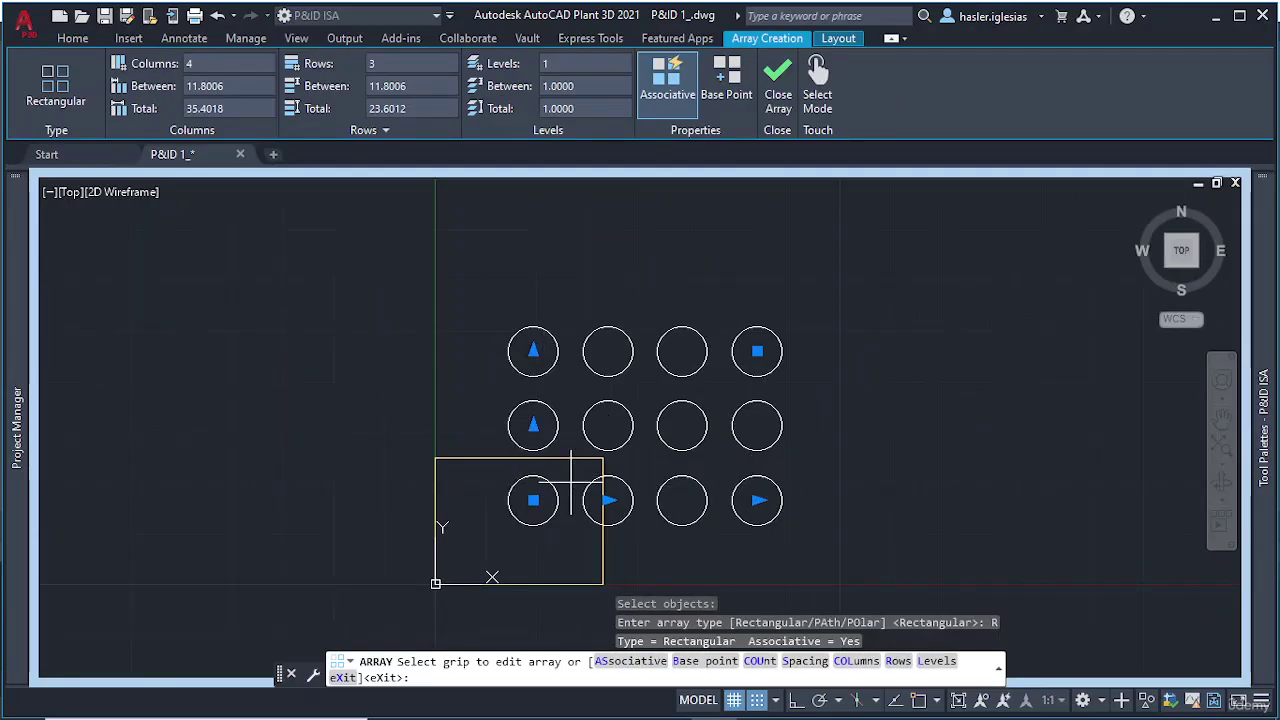
left_click(757, 500)
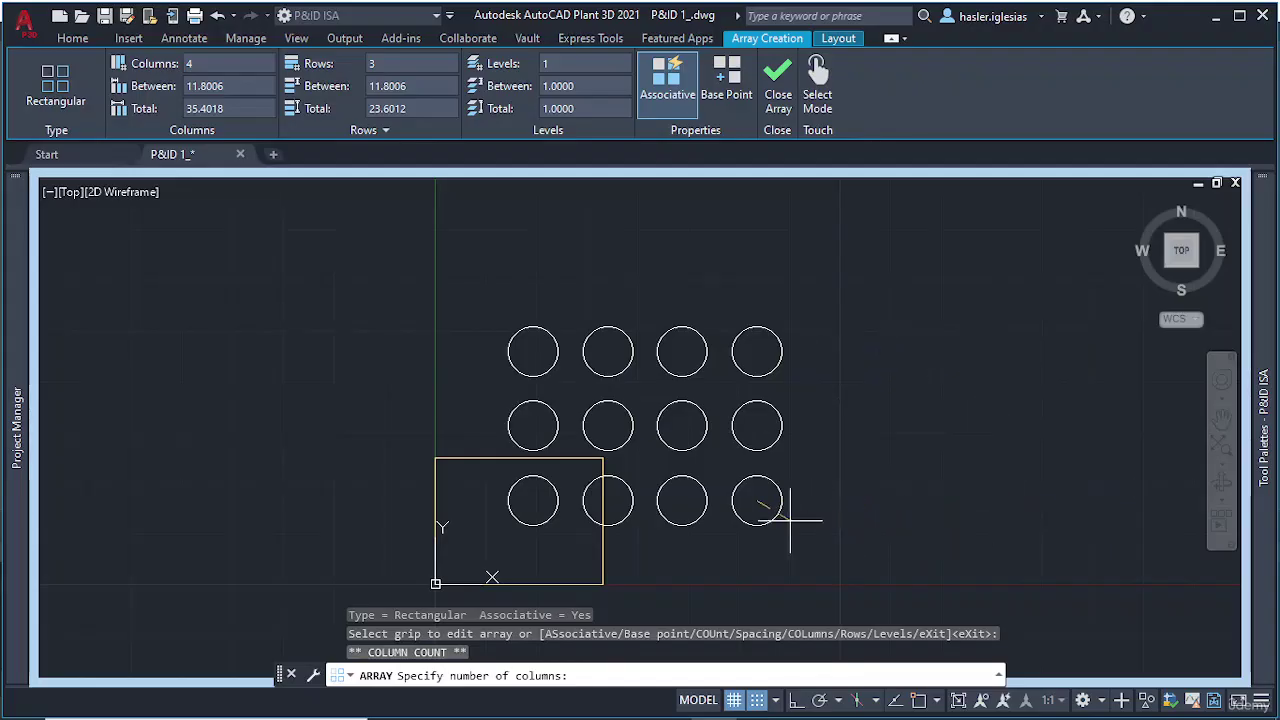
left_click(833, 506)
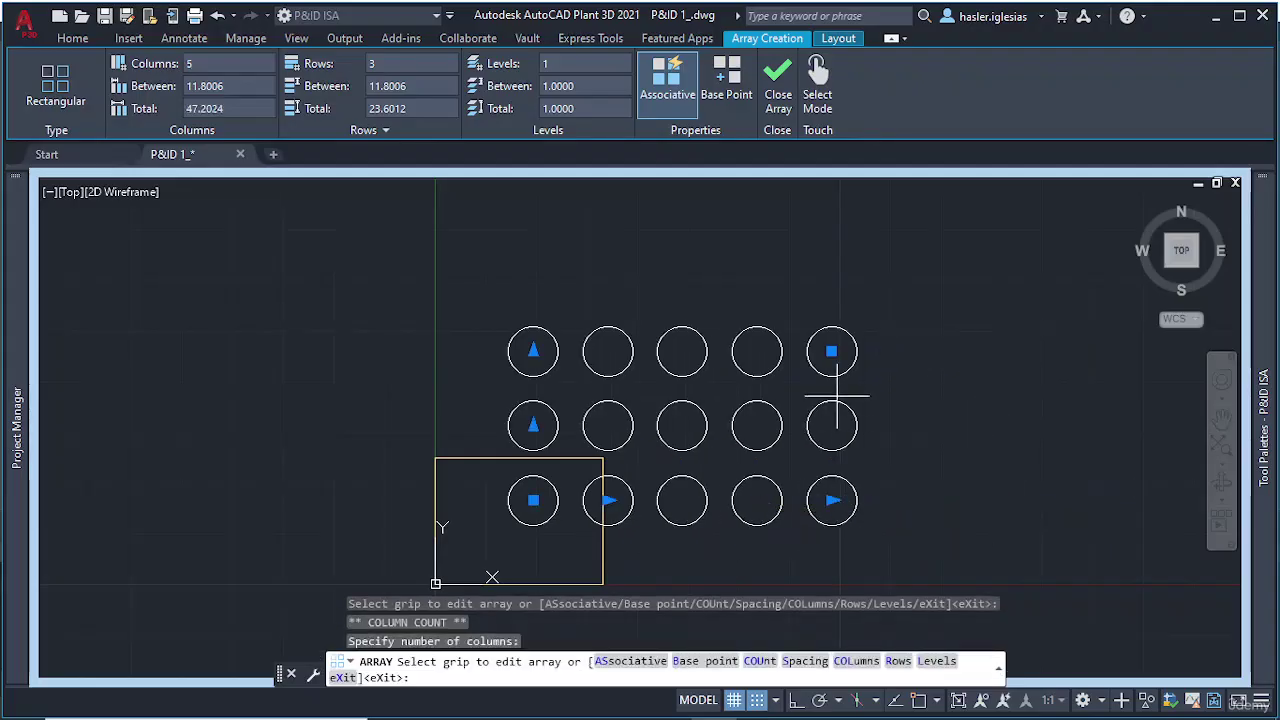
left_click(533, 350)
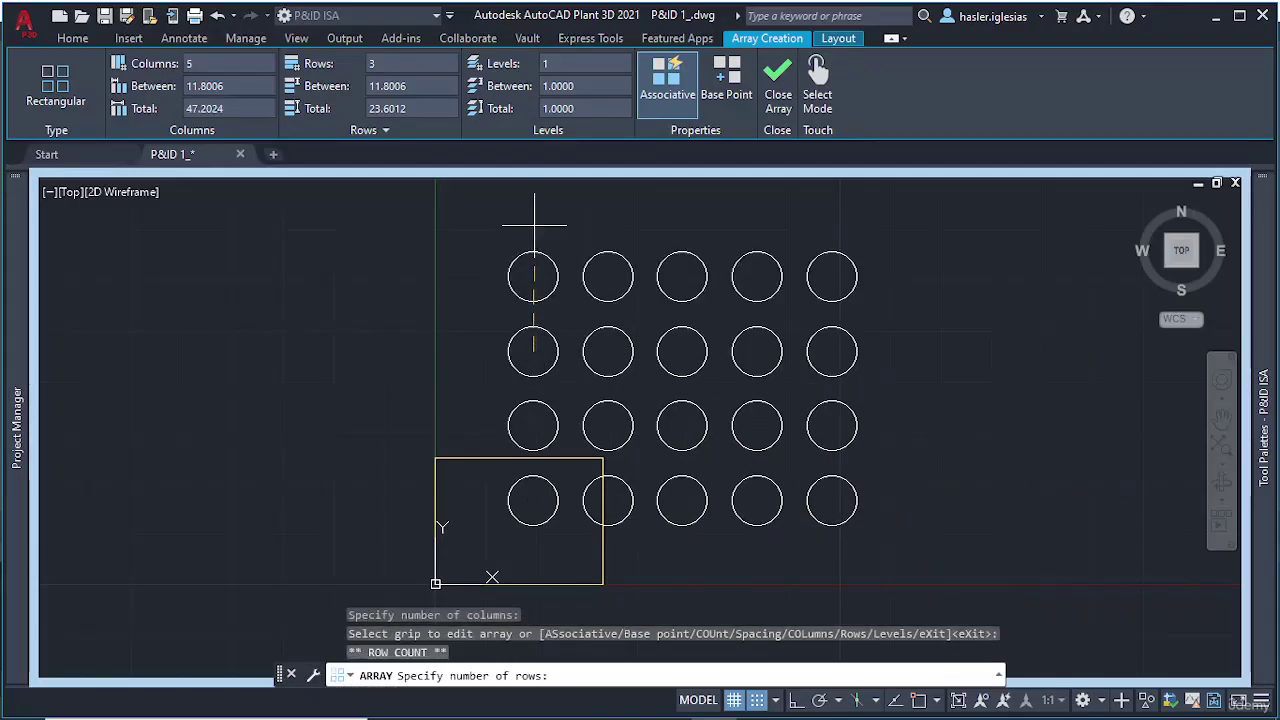
left_click(518, 382)
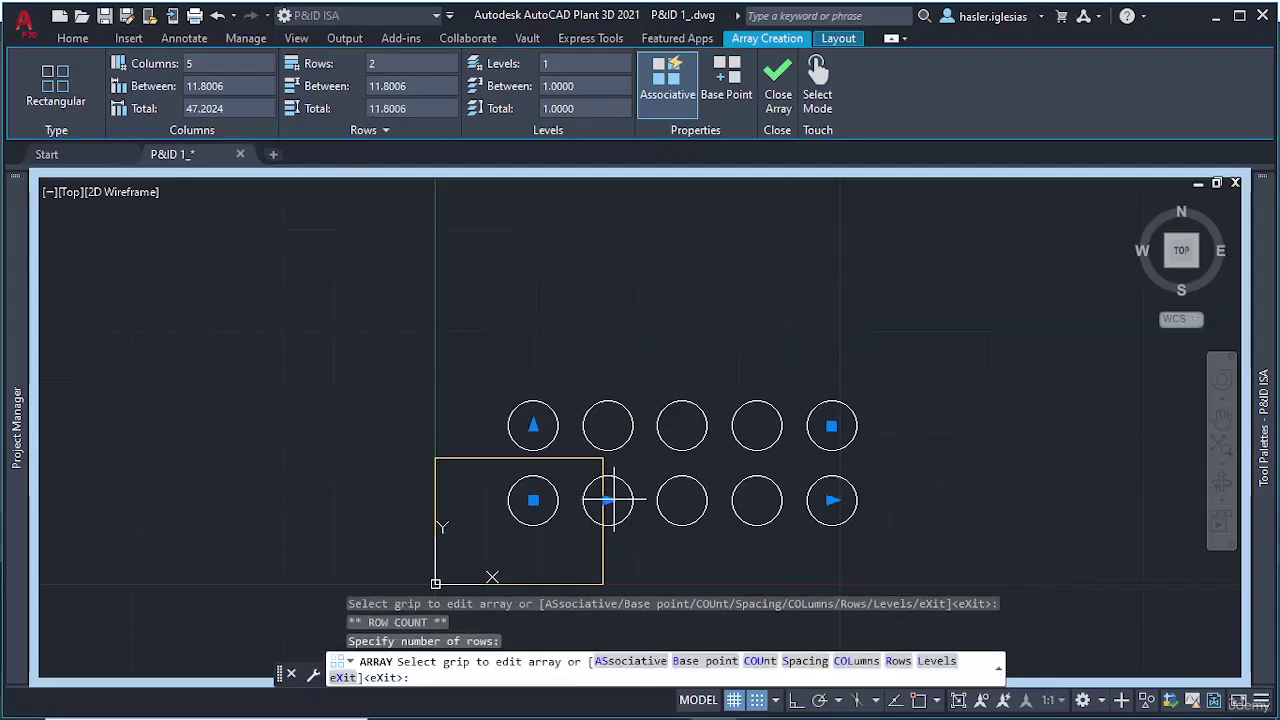
Widen the array's column spacing to about 17.06 and set its row count to 2 using the grips
left_click(608, 501)
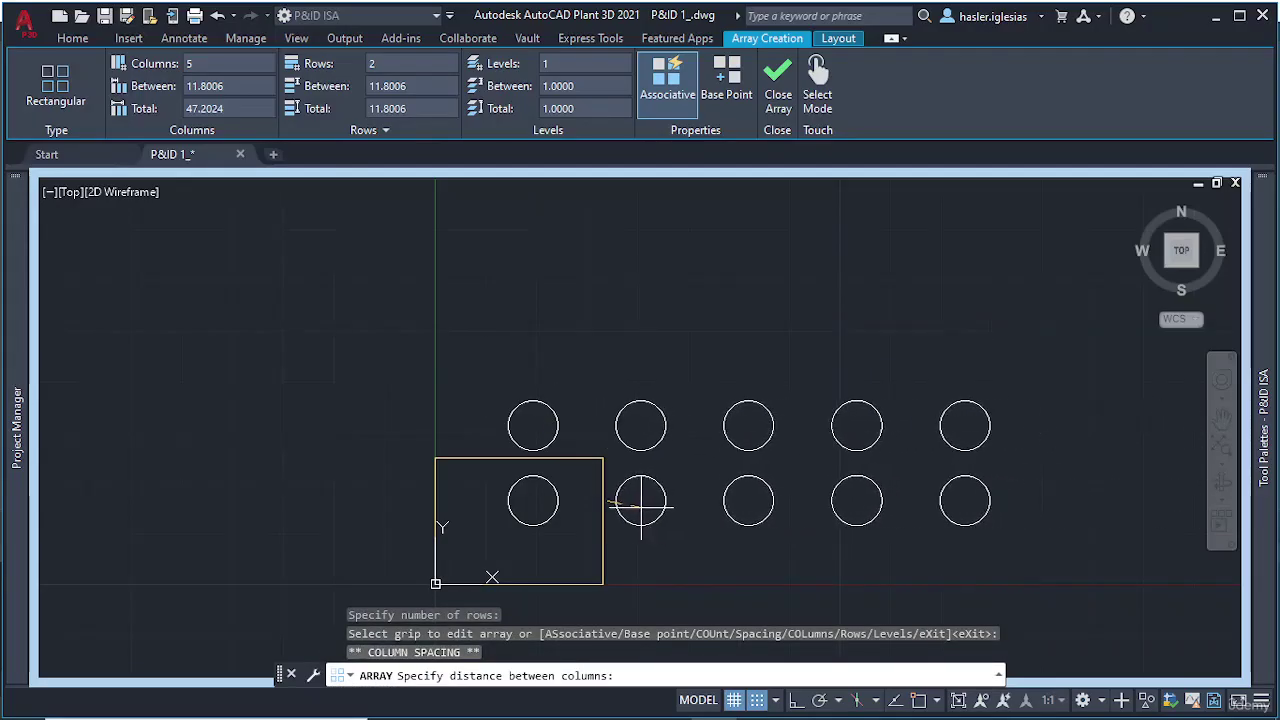
left_click(641, 501)
left_click(533, 425)
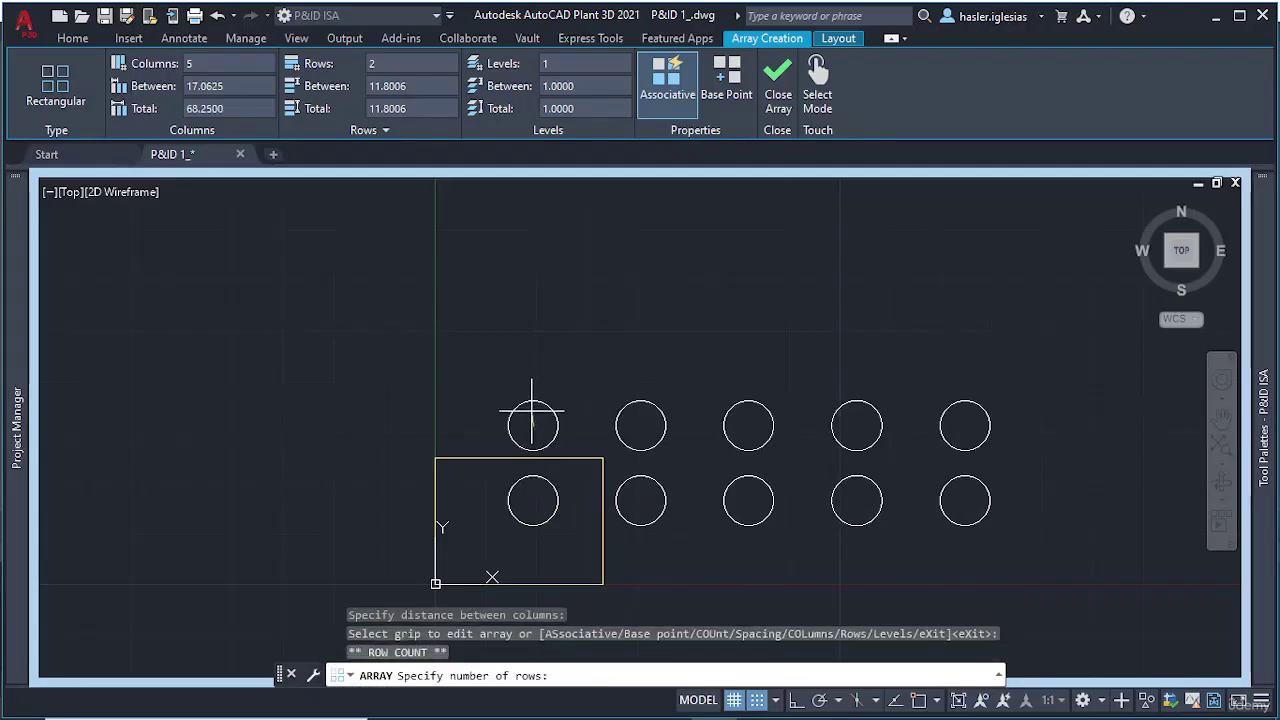
left_click(550, 362)
left_click(533, 423)
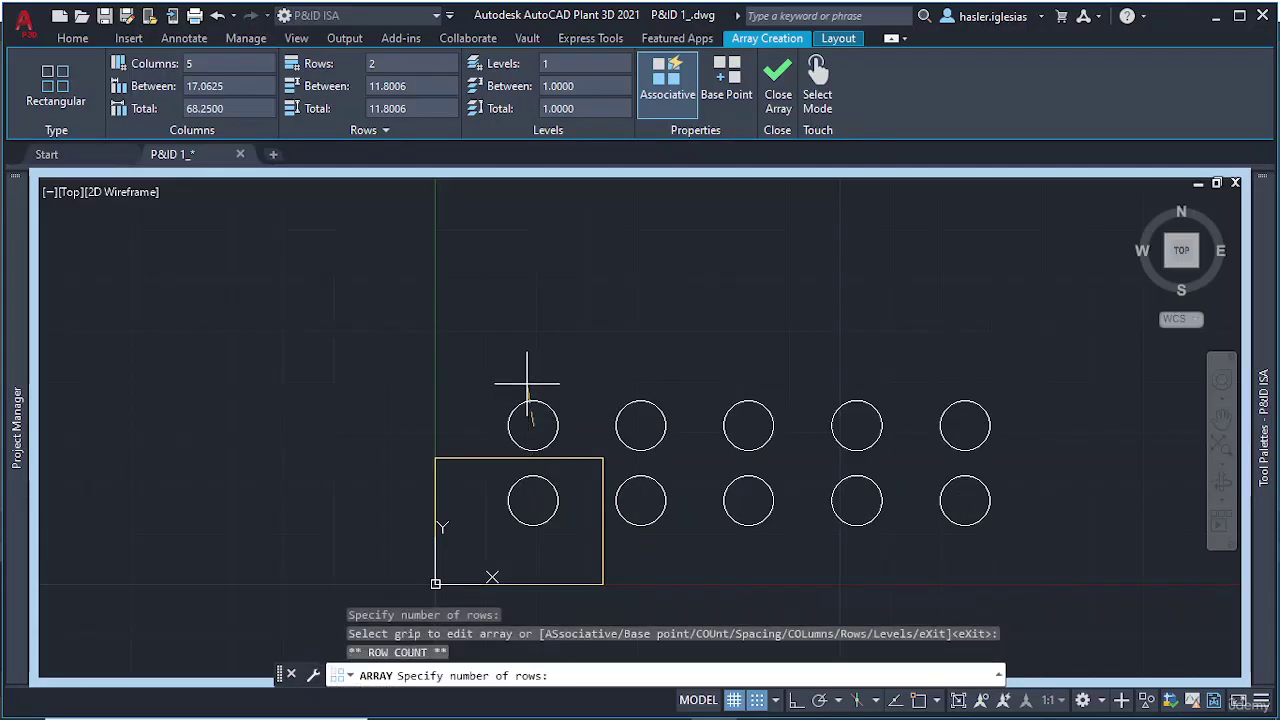
left_click(533, 425)
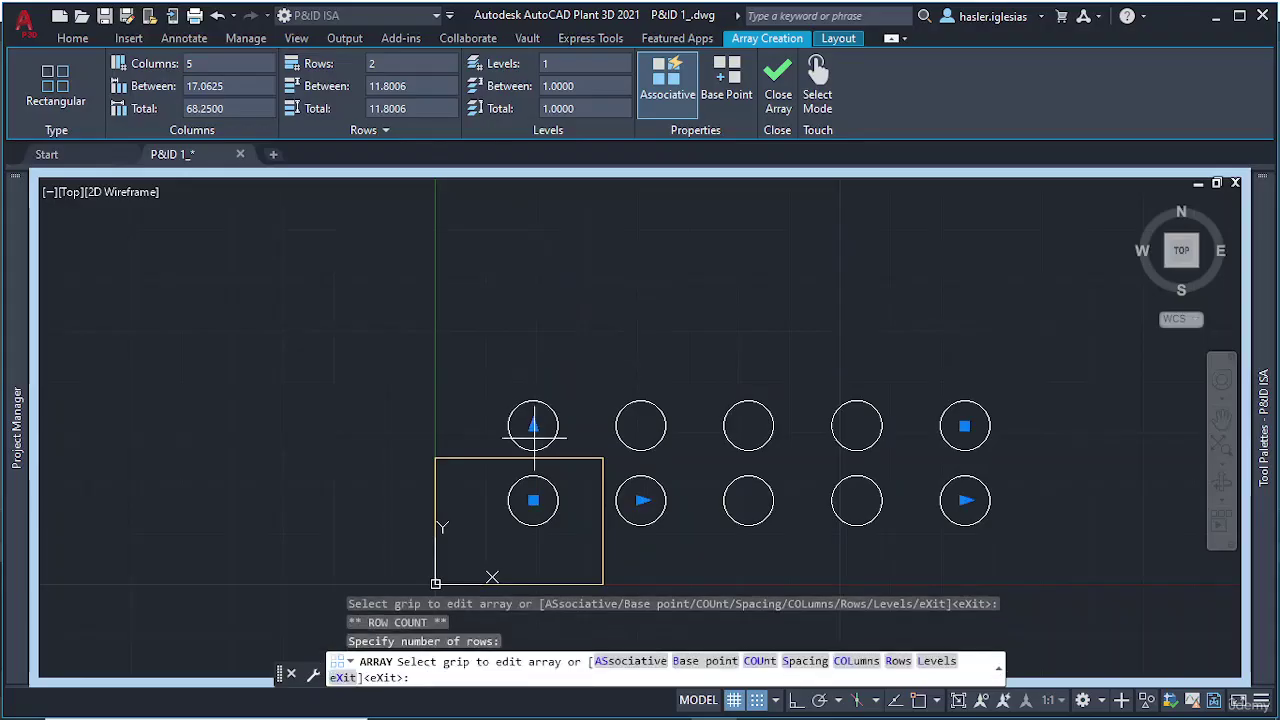
Reduce the array to 4 columns by 2 rows and move it straight up, above the rectangular boundary
left_click(965, 425)
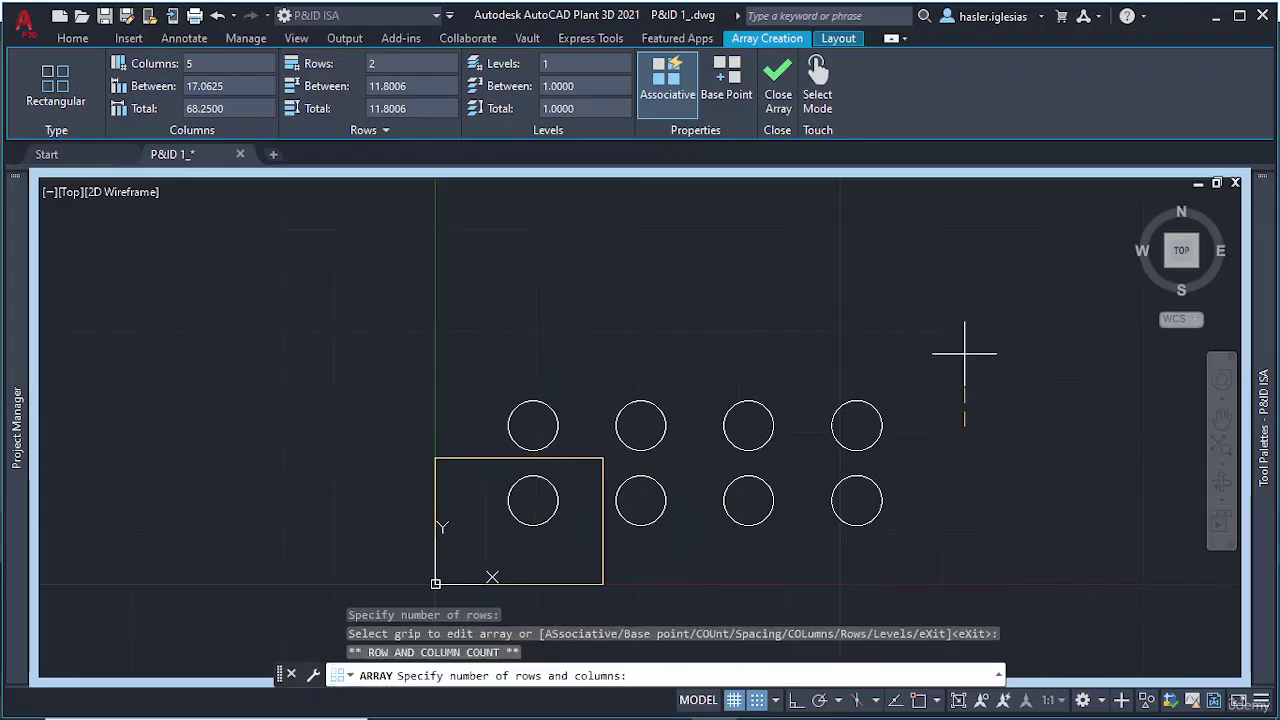
left_click(907, 457)
left_click(533, 500)
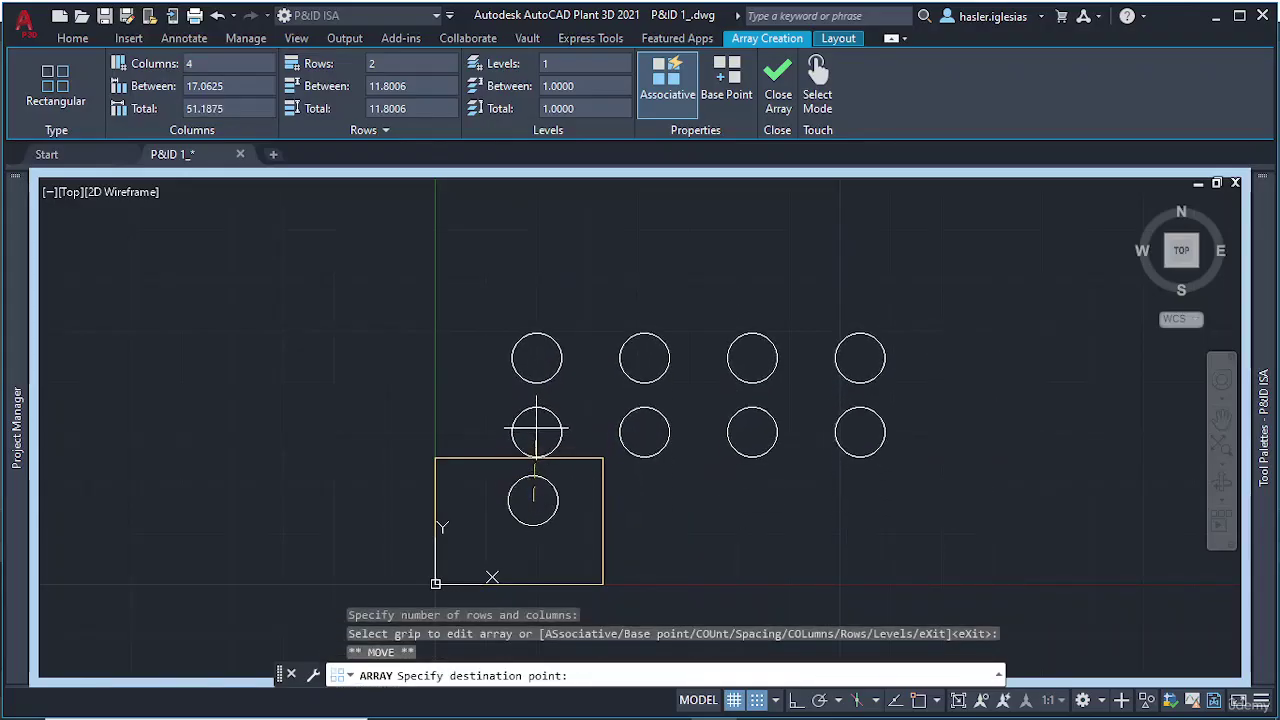
left_click(533, 375)
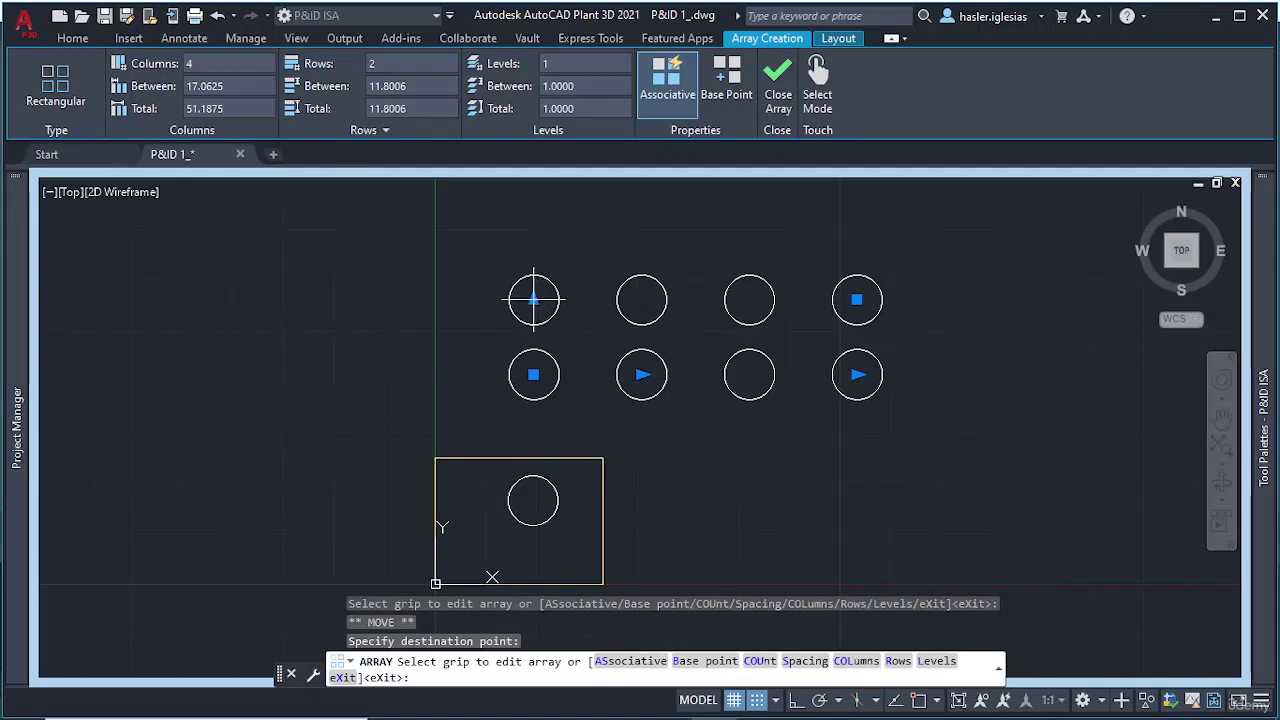
Extend the array to 4 rows and reduce its row spacing to 8.75 using the grips
middle_click_drag(531, 298, 533, 371)
left_click(533, 370)
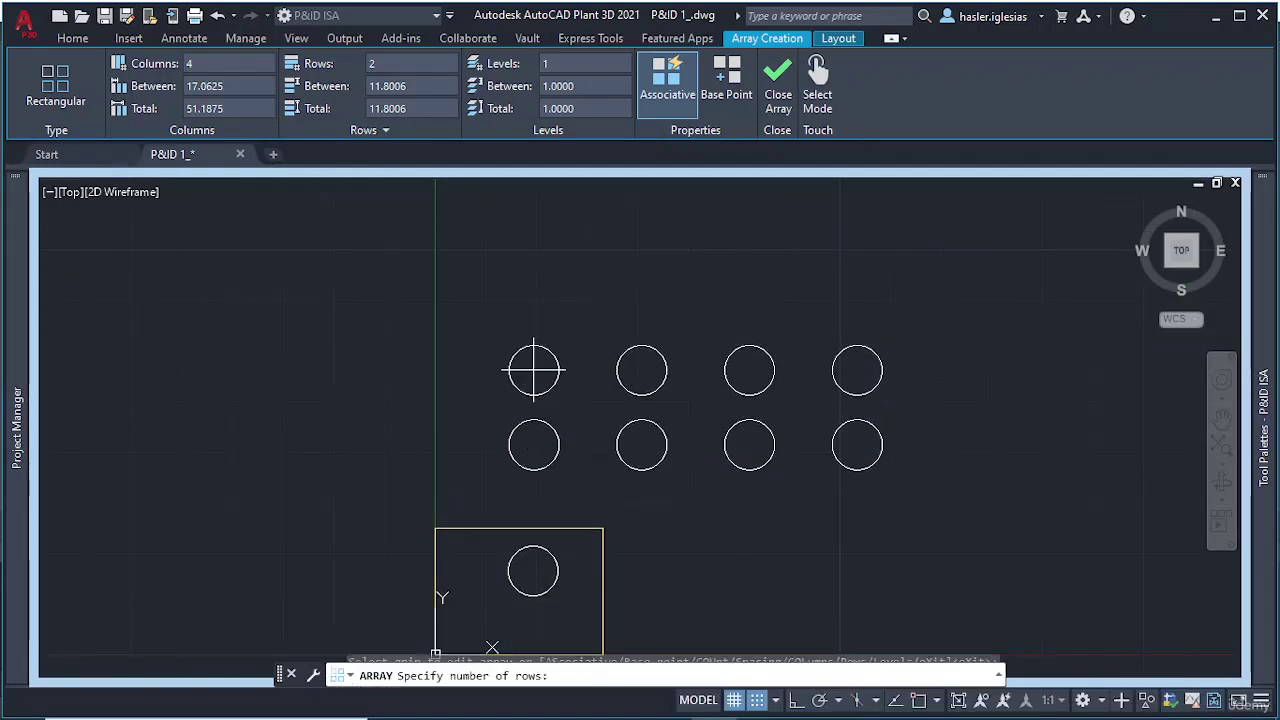
left_click(539, 256)
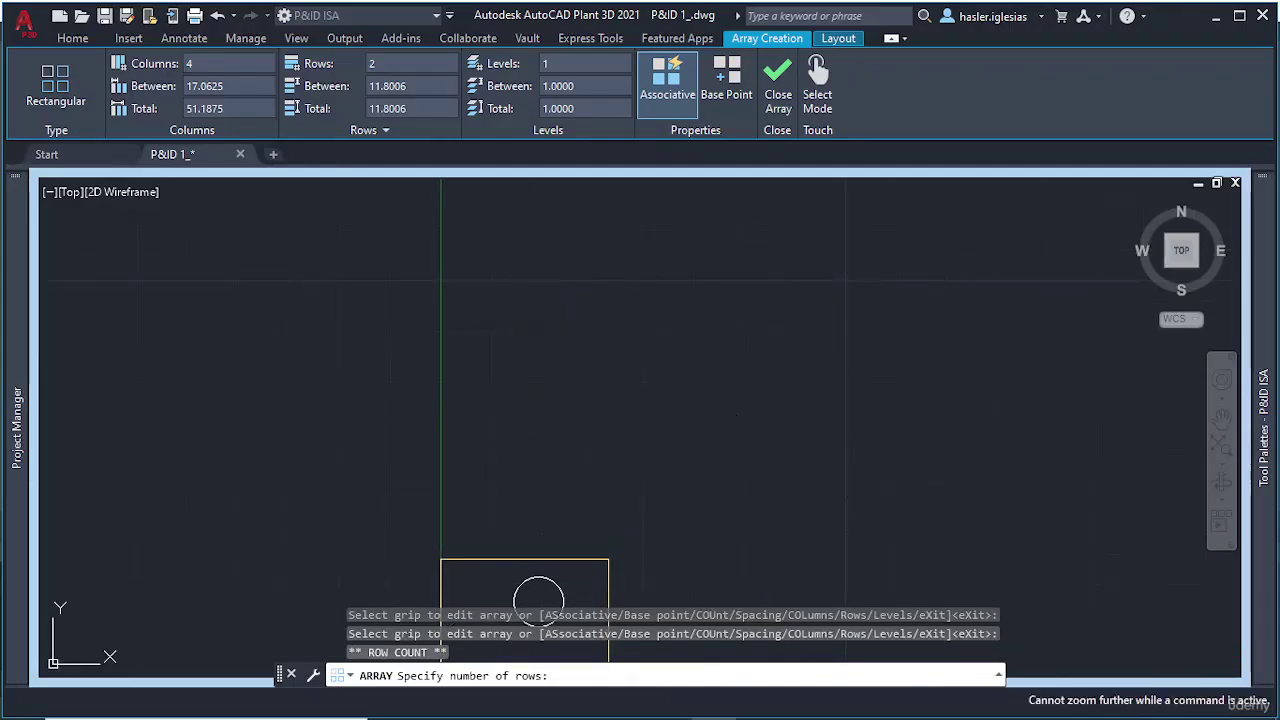
left_click(539, 400)
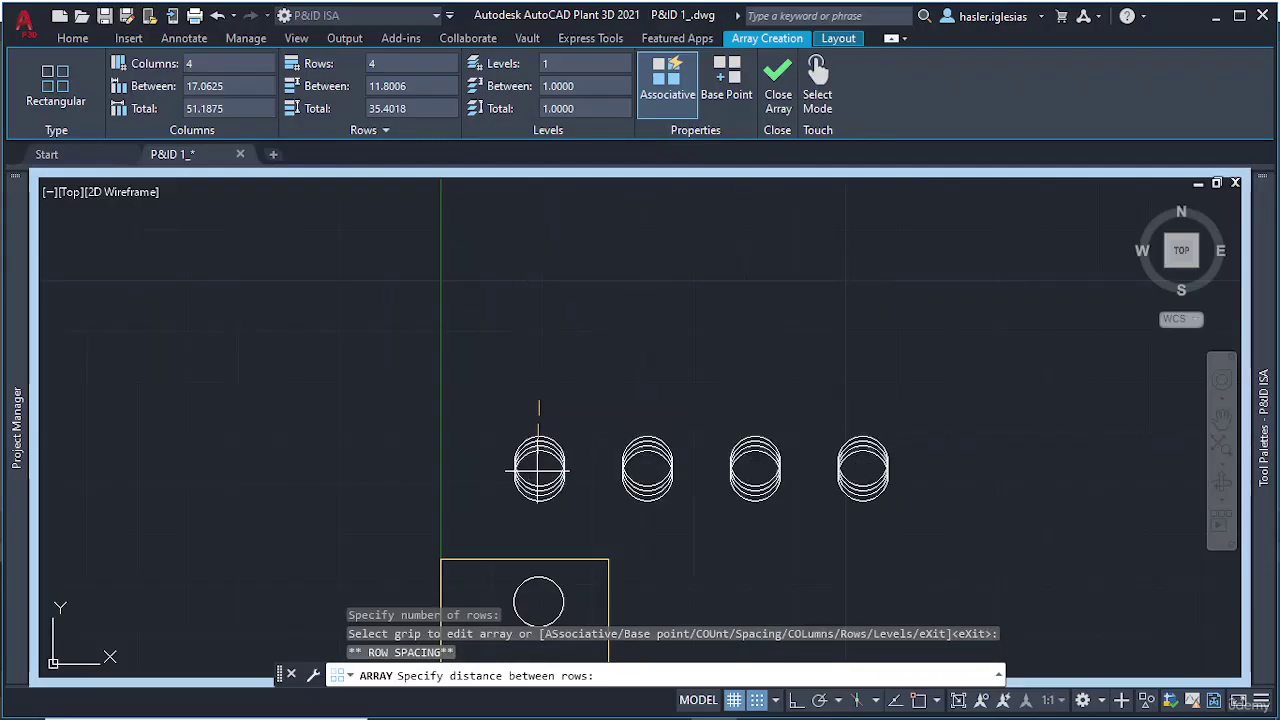
left_click(539, 420)
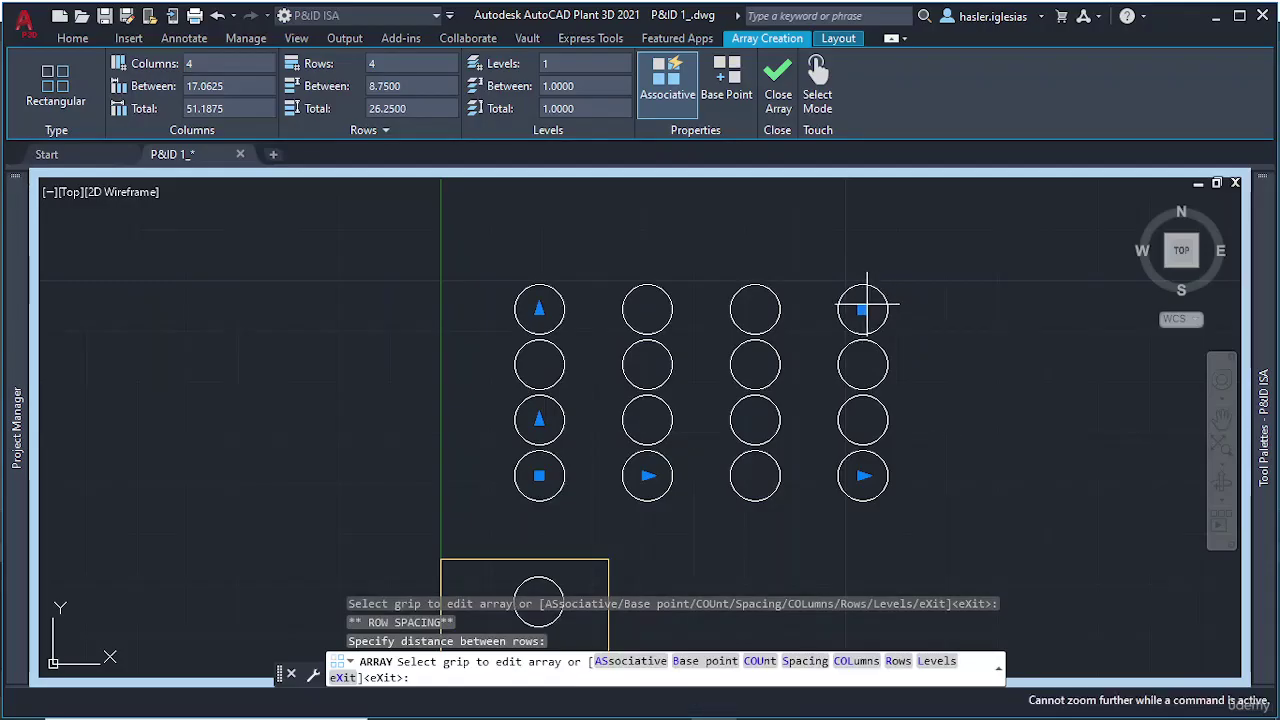
Reduce the array to a single row of two circles with the corner grip, exit the command and undo the whole array
left_click(862, 310)
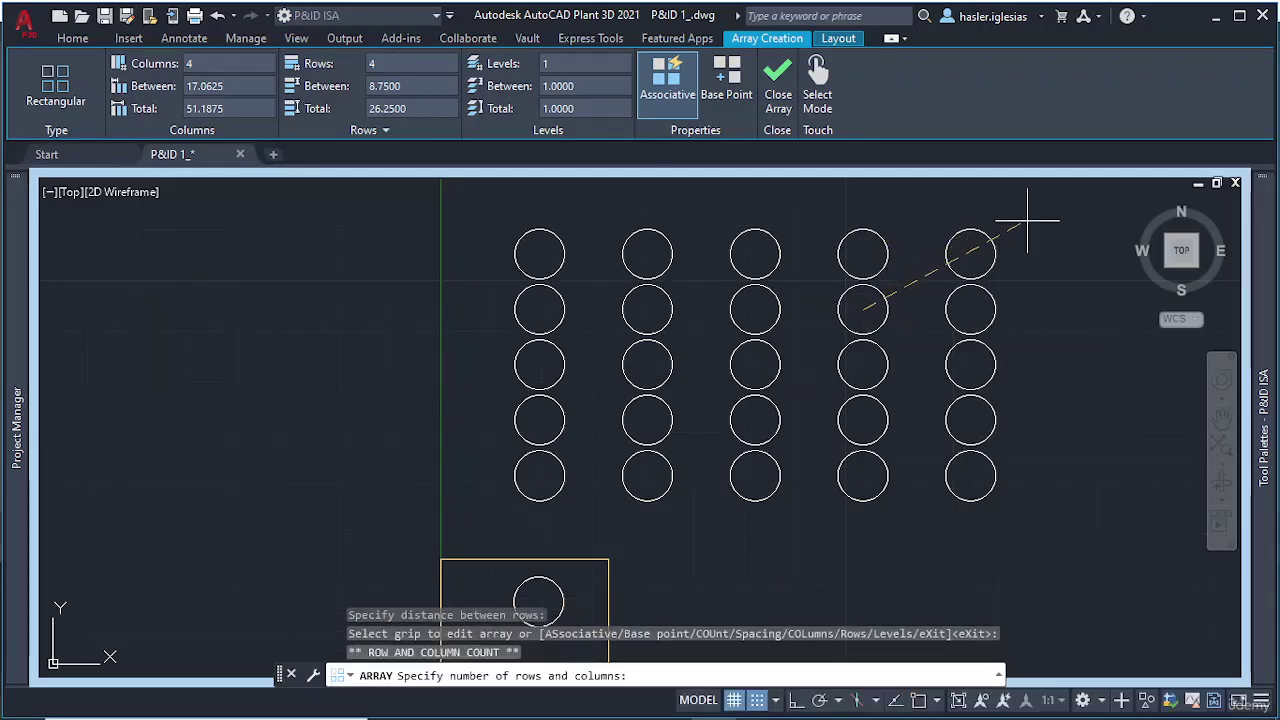
middle_click_drag(1026, 220, 808, 391)
scroll(898, 281, "down", 2)
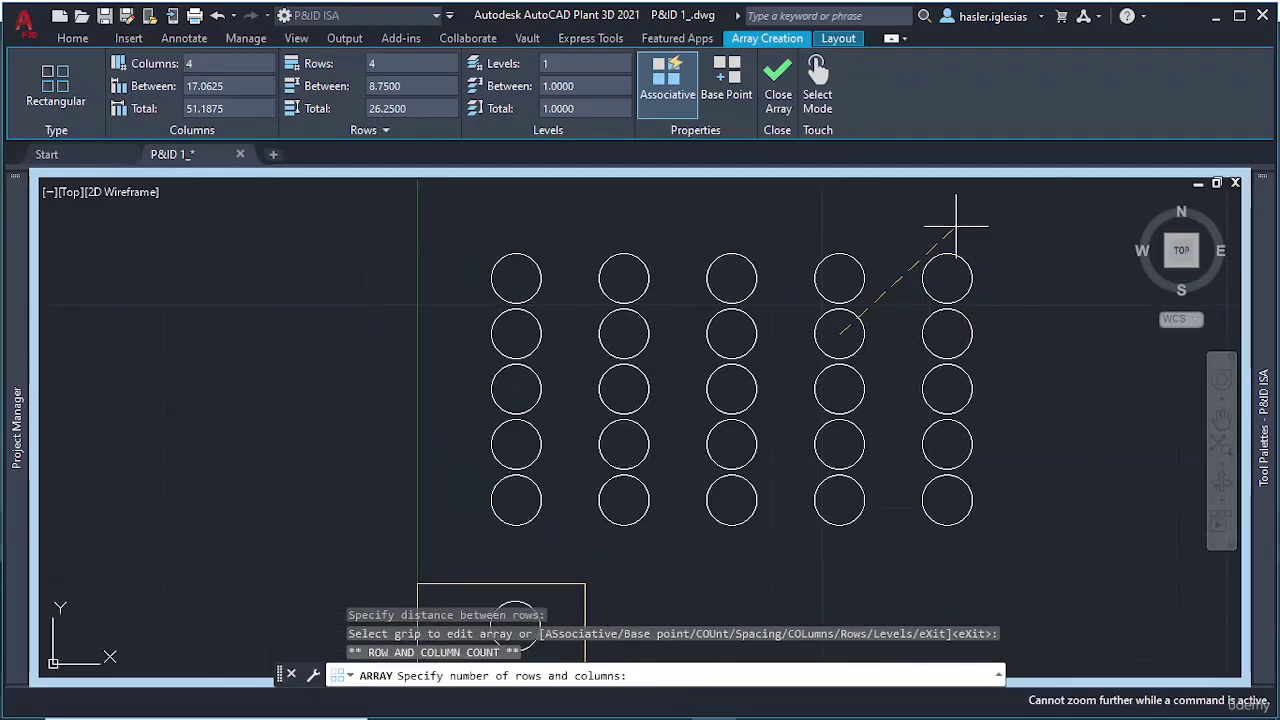
left_click(658, 450)
key("Escape")
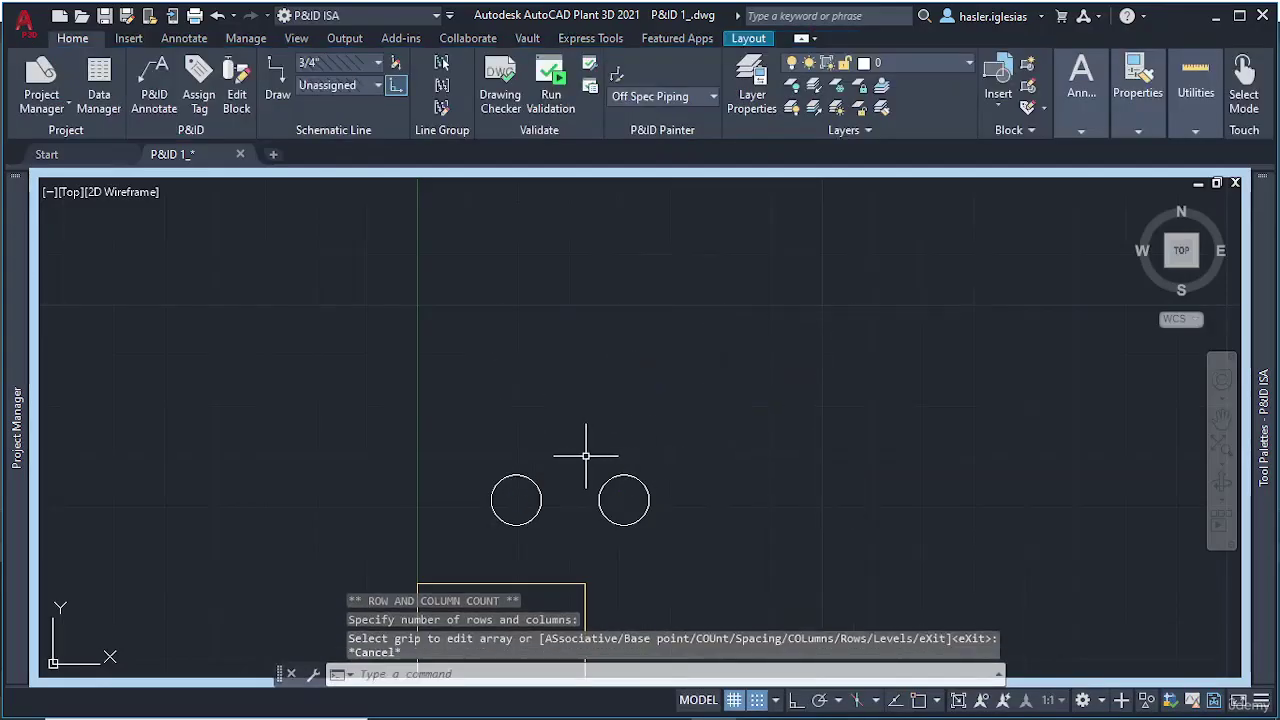
key("ctrl+z")
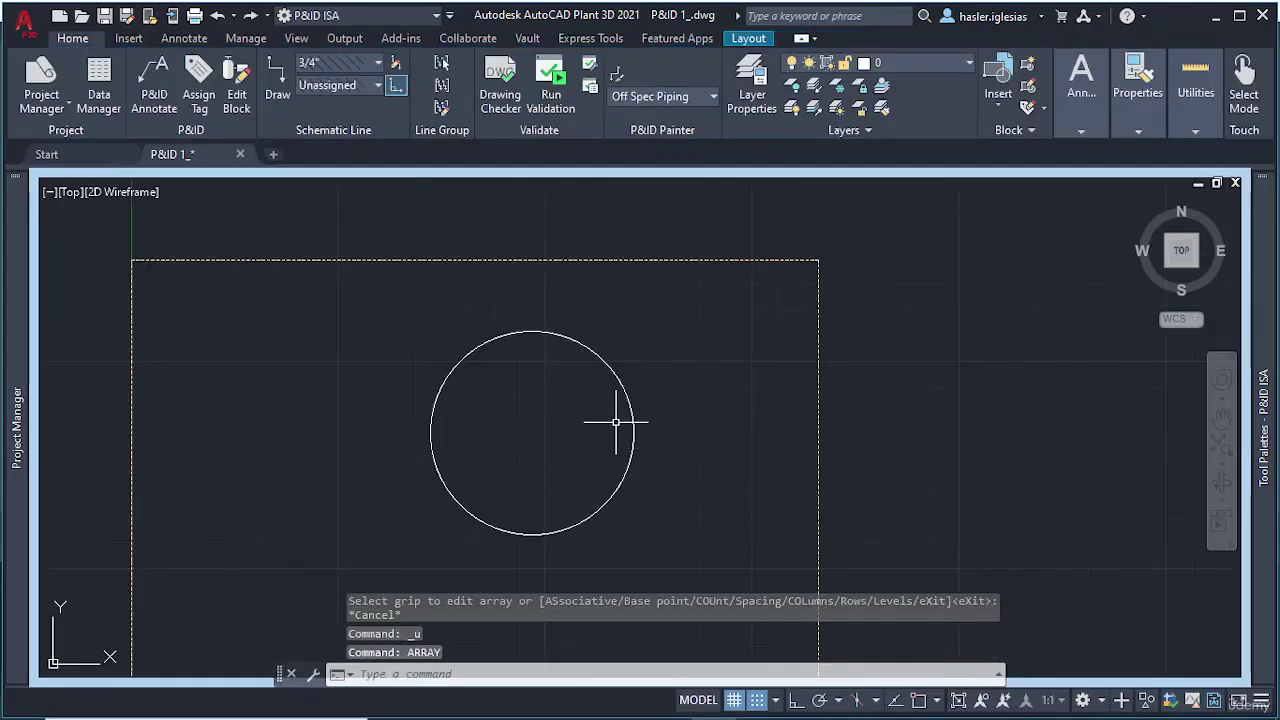
type("AR")
key("Return")
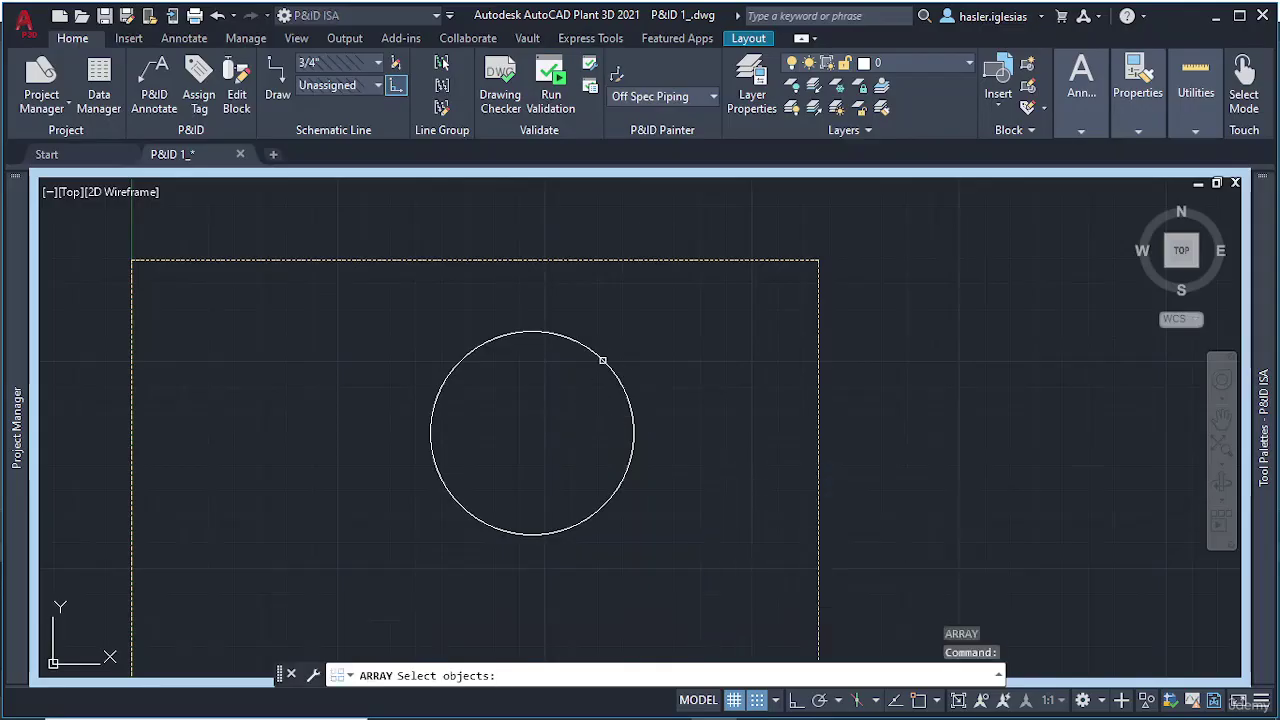
left_click(602, 359)
key("Return")
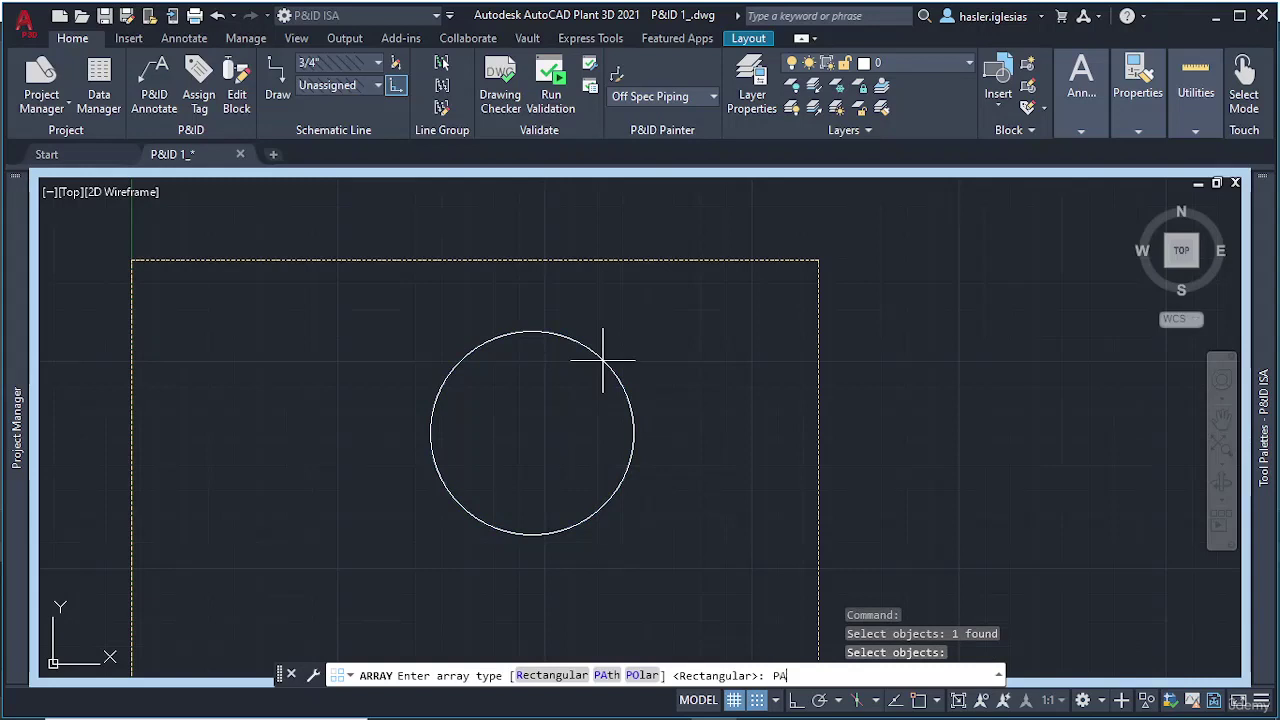
type("PA")
key("Return")
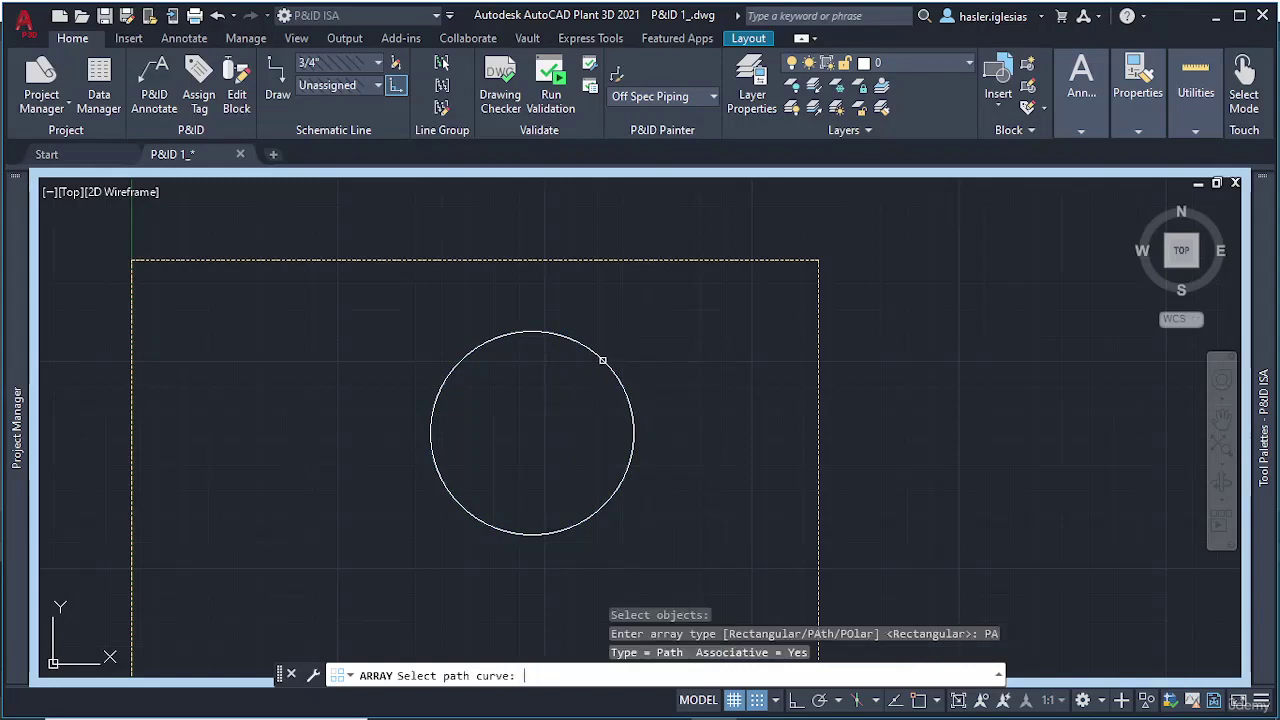
scroll(602, 360, "down", 4)
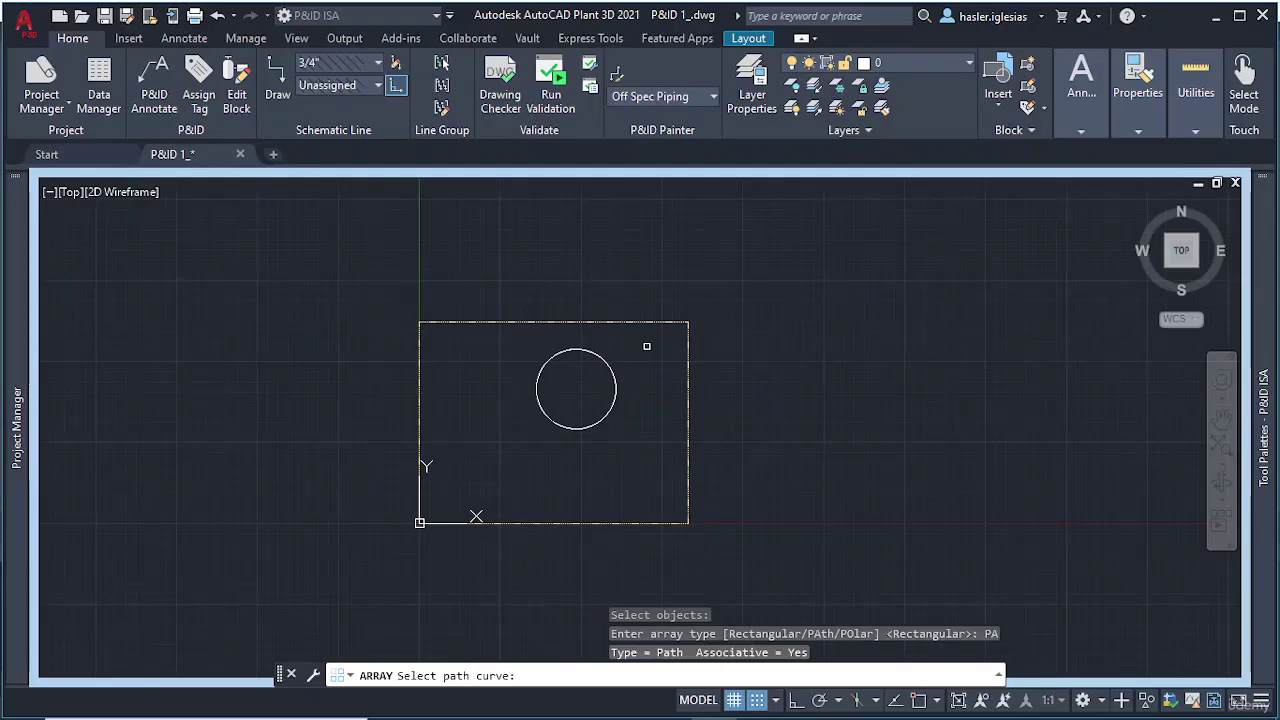
scroll(646, 346, "up", 3)
key("Escape")
key("Escape")
key("Escape")
scroll(668, 390, "down", 1)
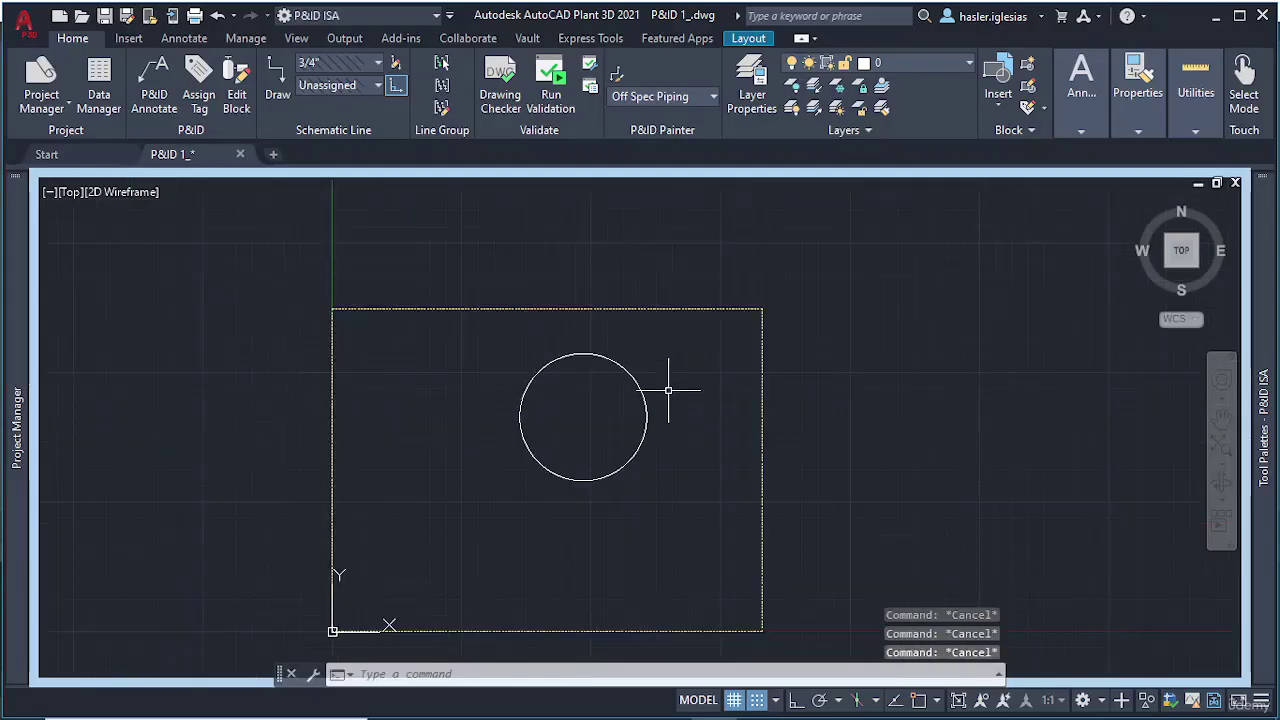
Draw a slanted line from just beside the circle up and outward past the boundary's right edge
type("LINE")
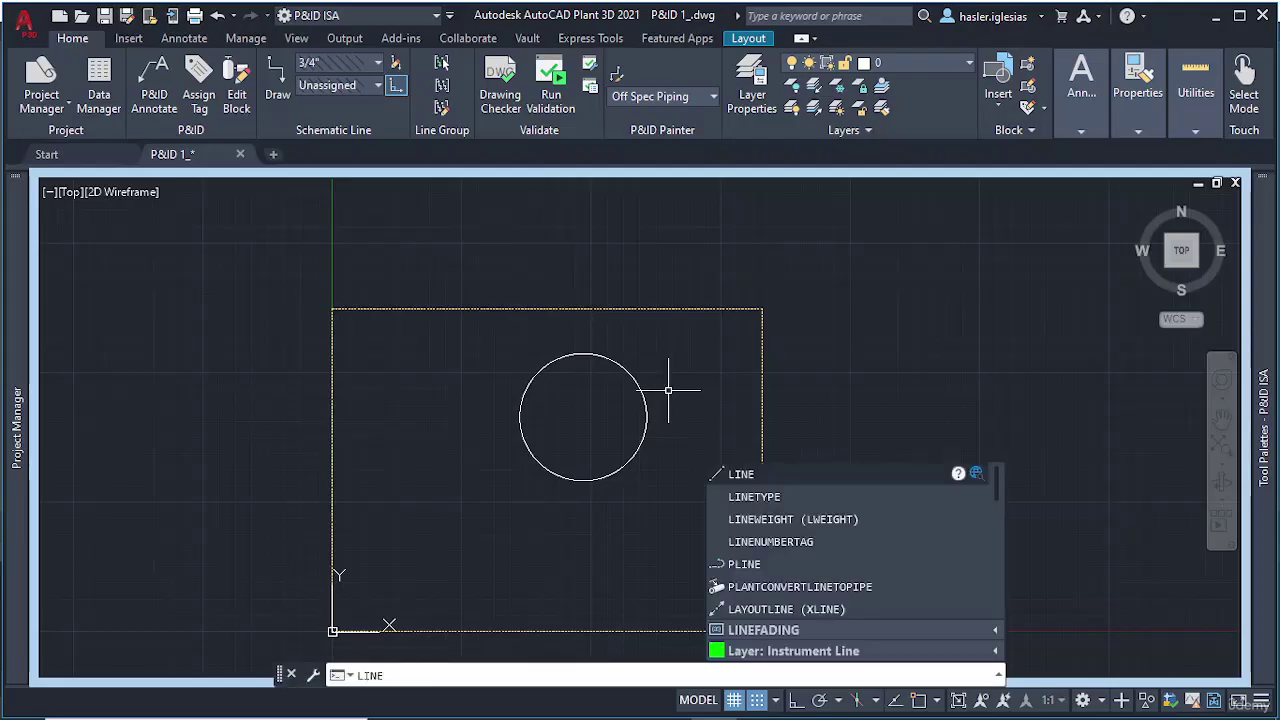
key("Return")
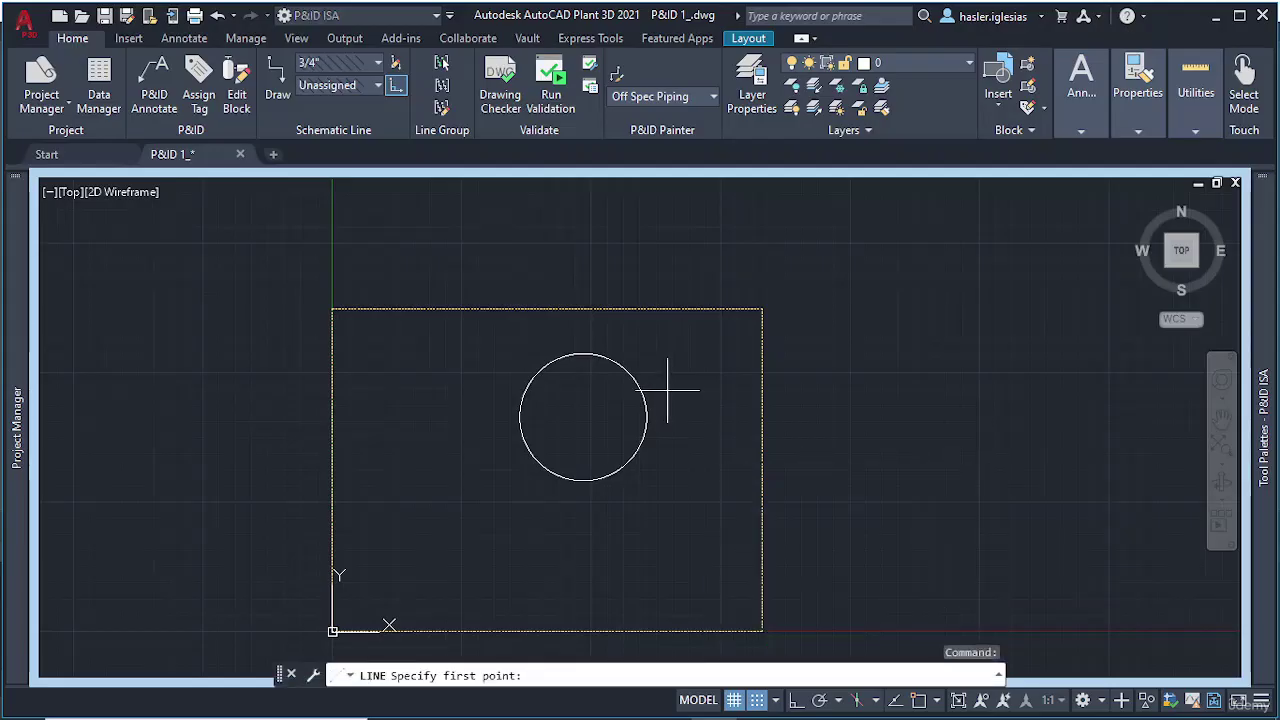
left_click(665, 388)
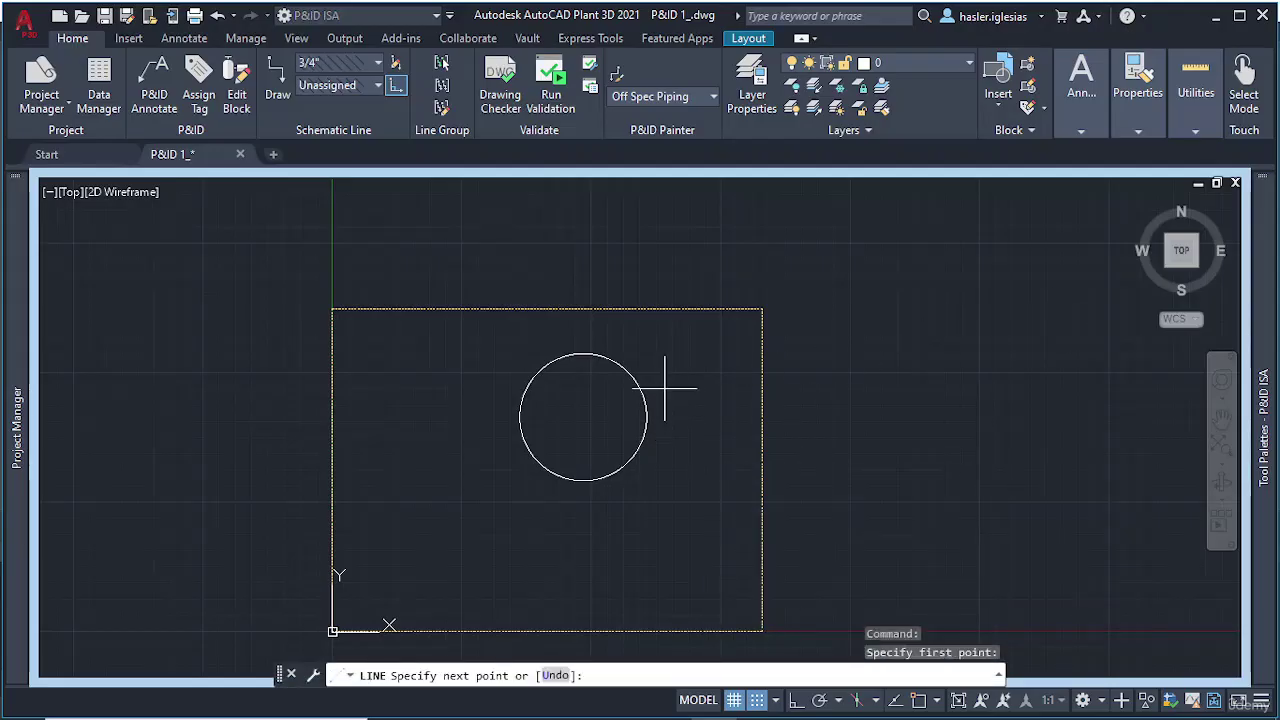
left_click(1011, 272)
key("Escape")
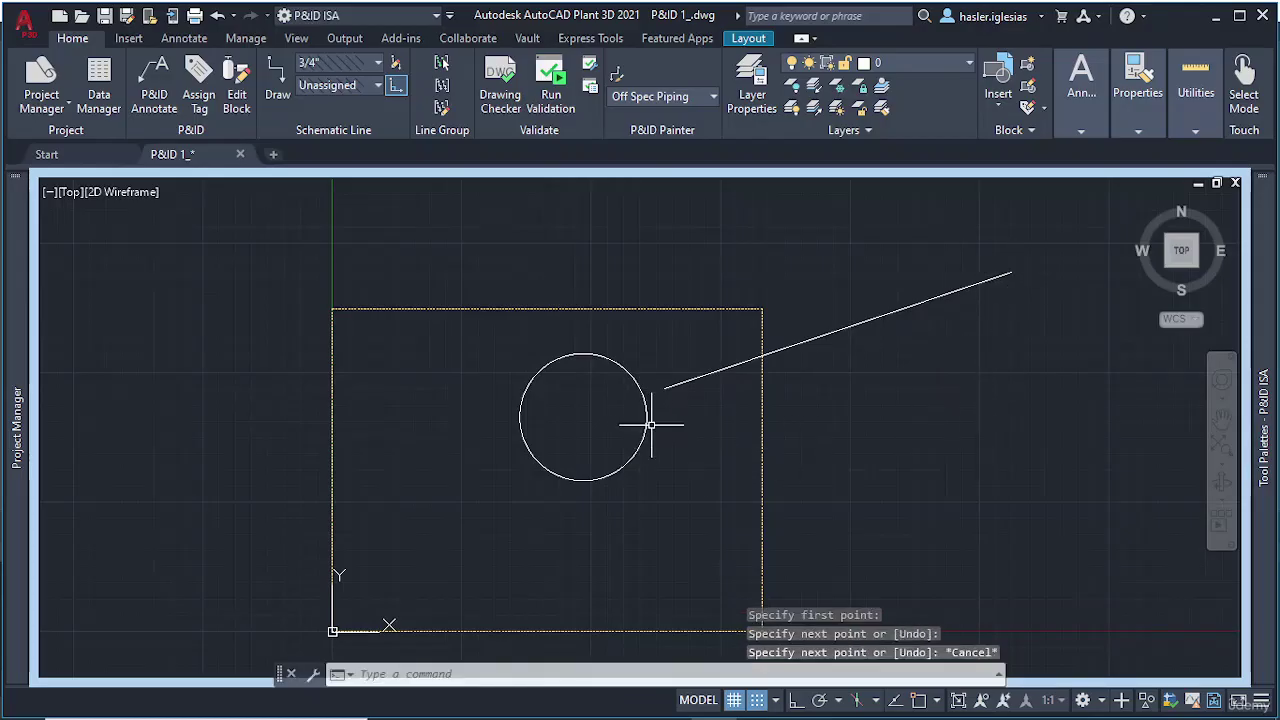
Create a path array of the circle along the slanted line, keeping the default item spacing, and exit the command
type("ARRAY")
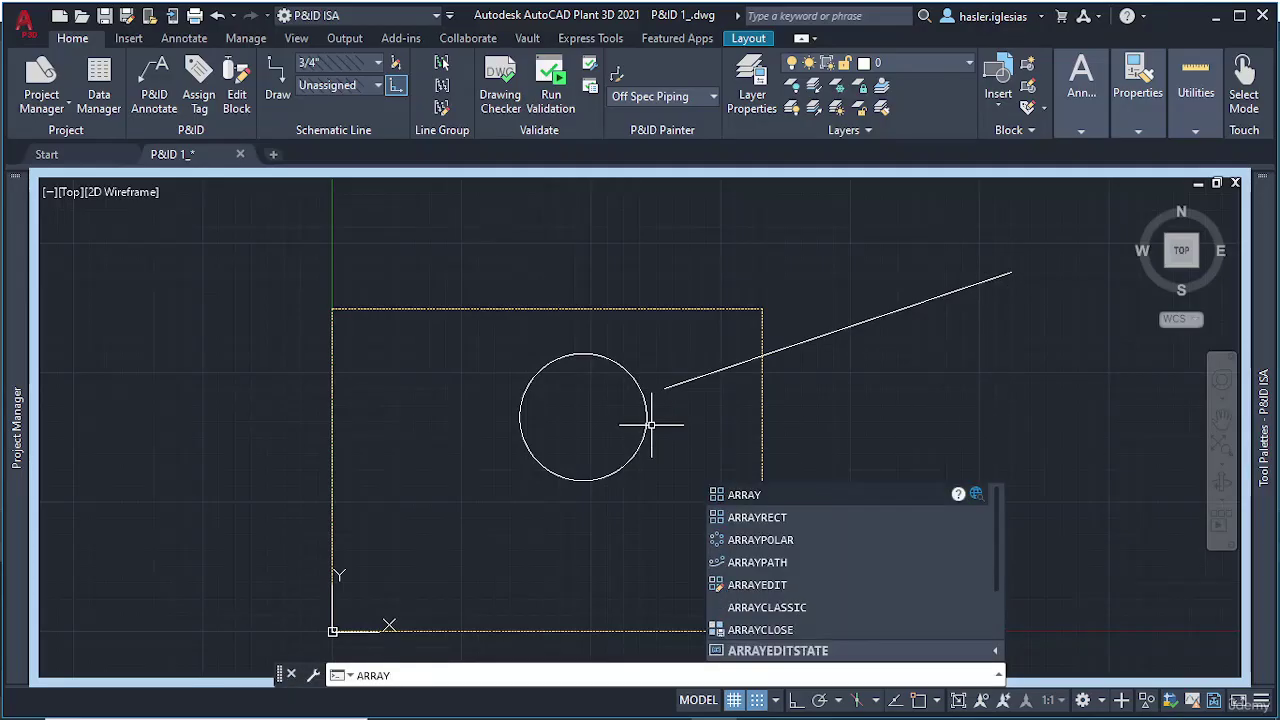
key("Return")
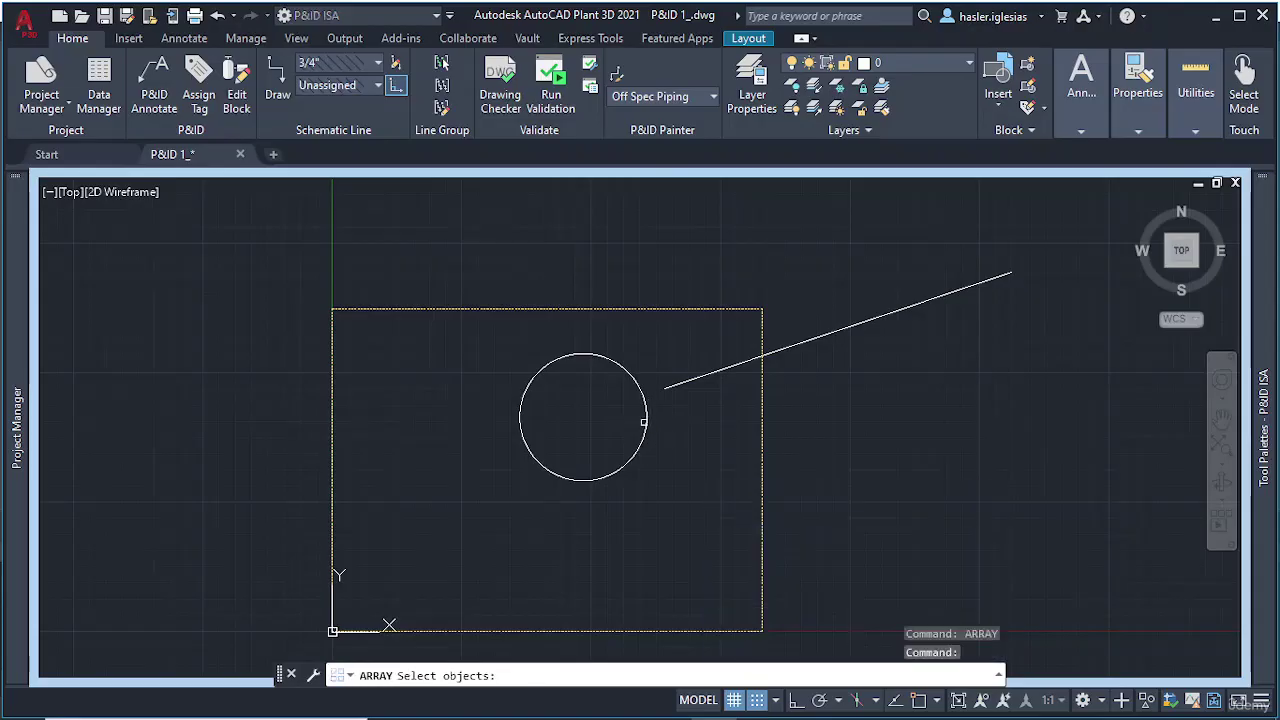
left_click(644, 422)
key("Return")
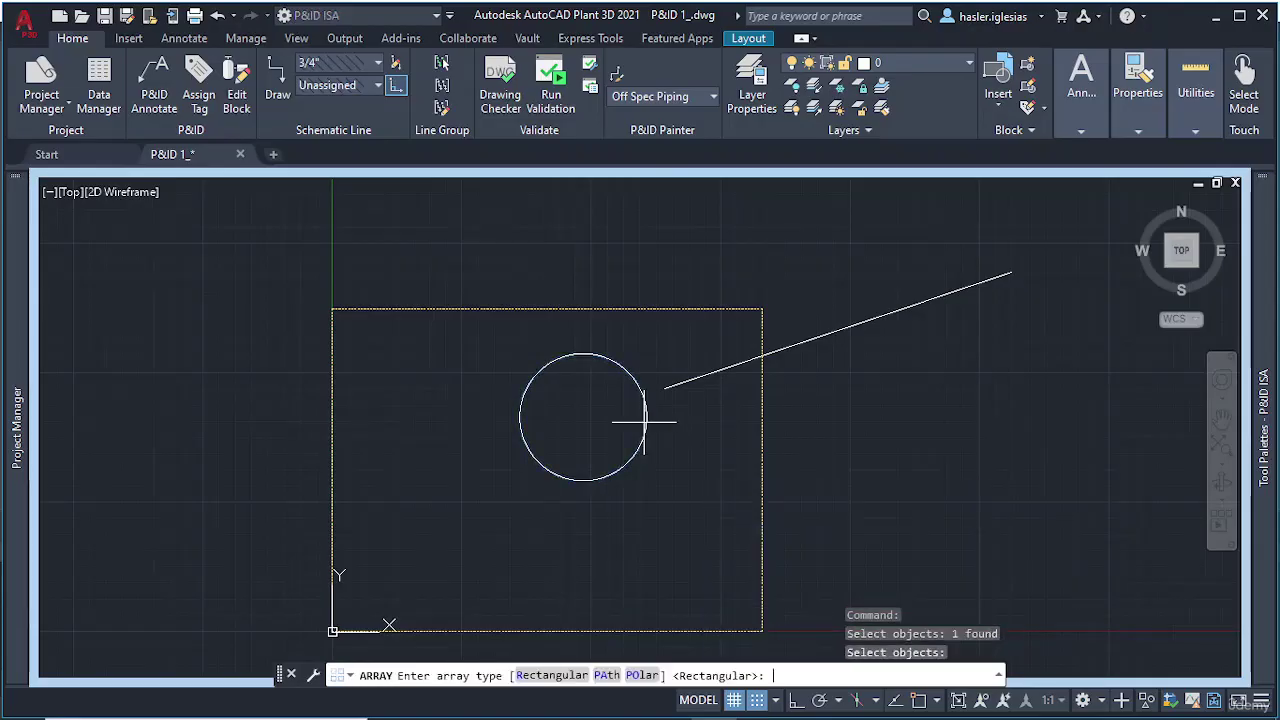
key("Return")
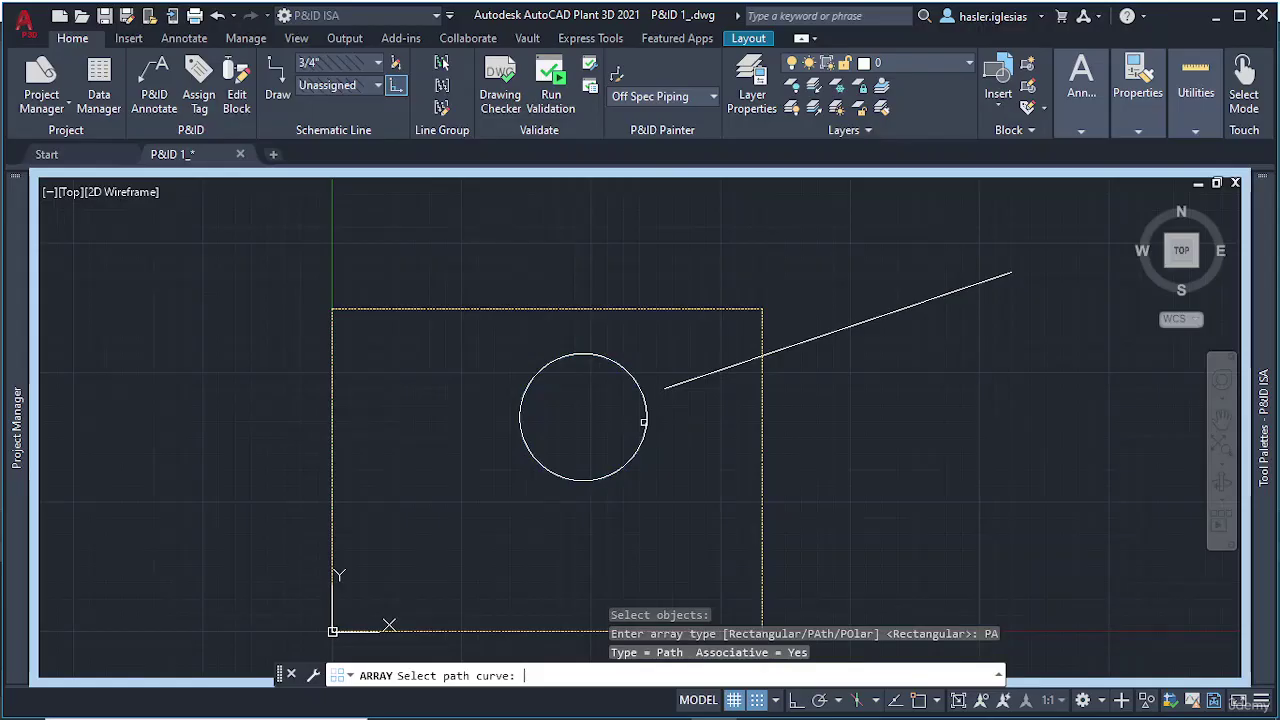
left_click(714, 372)
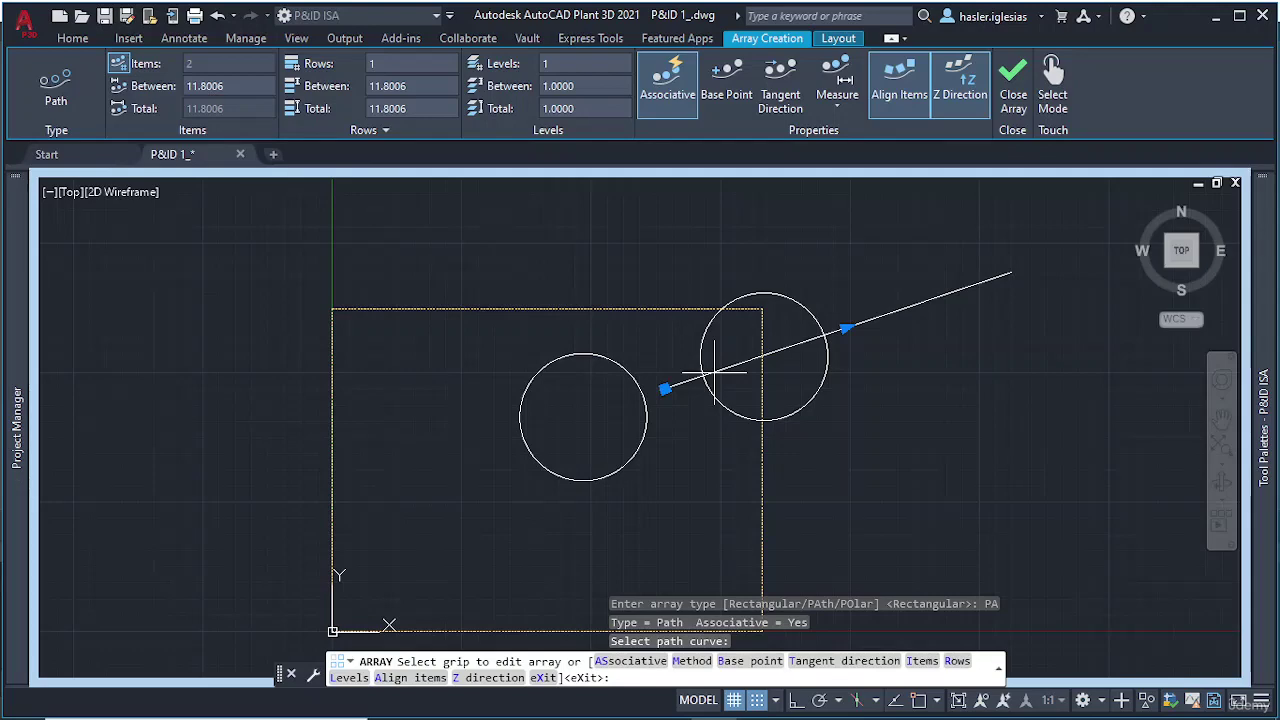
key("Return")
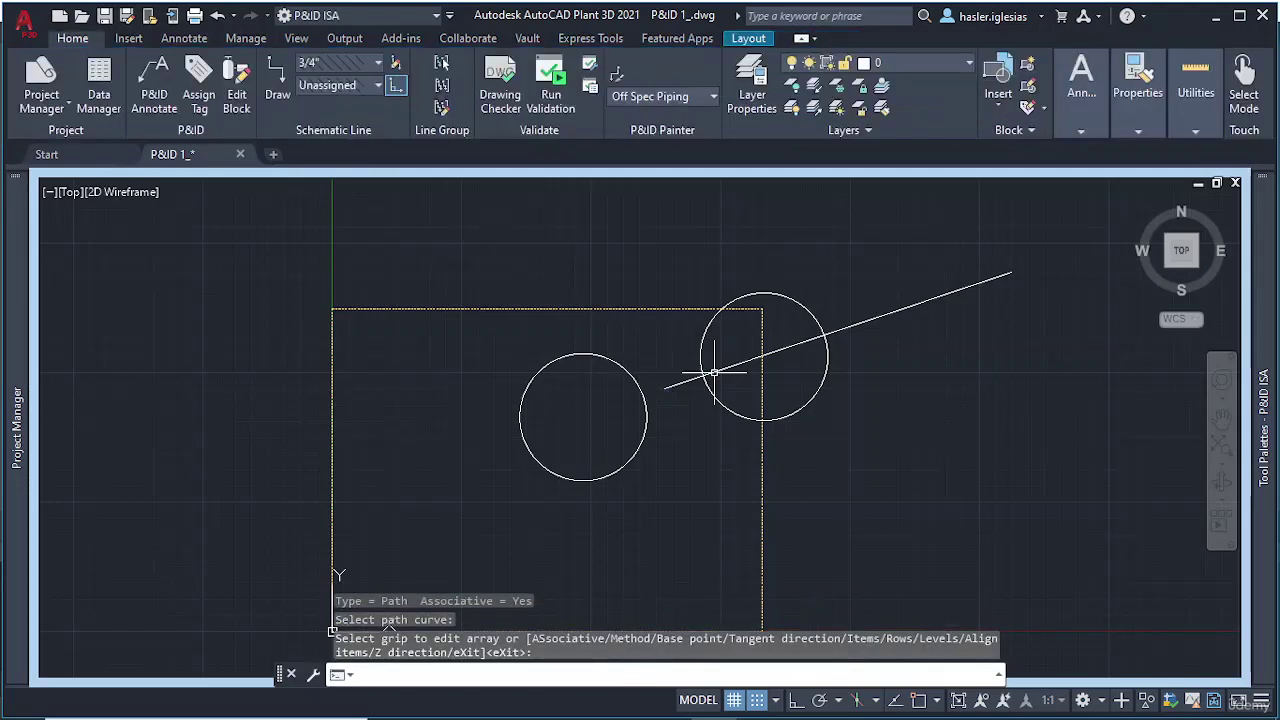
Try to widen the path array's item spacing to about 22.61 with its spacing grip, and undo the change
left_click(737, 409)
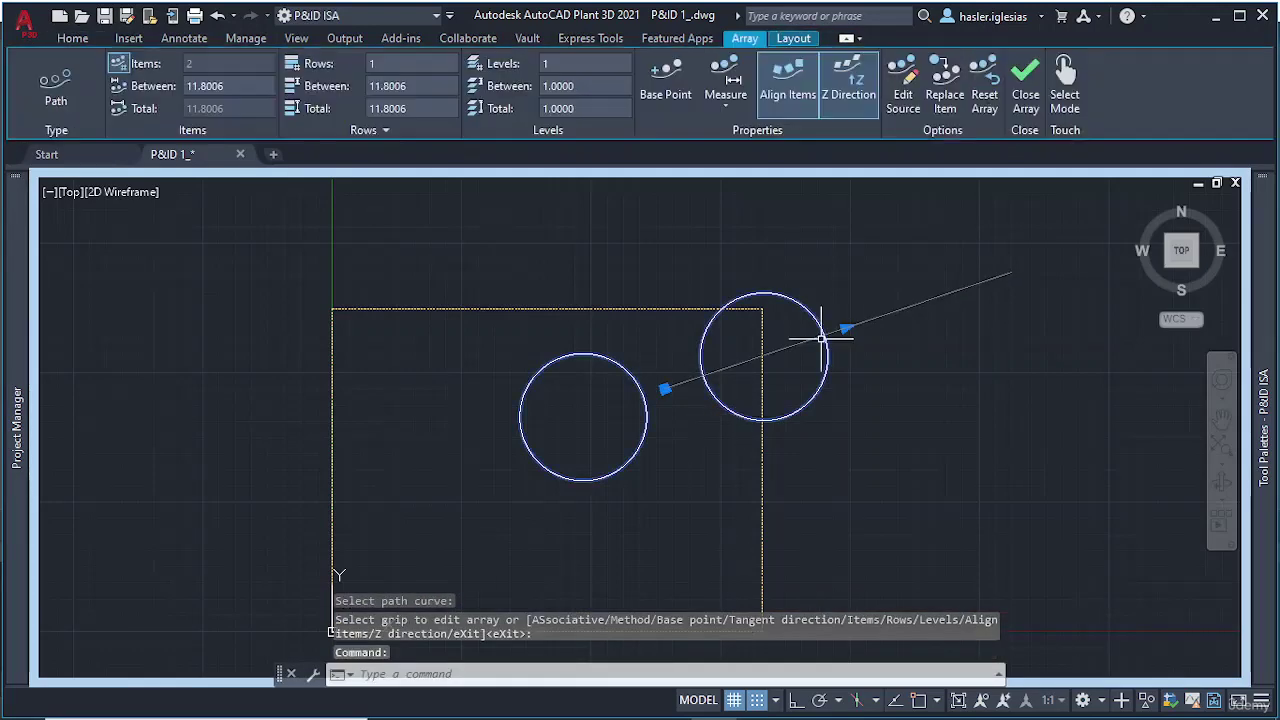
scroll(848, 308, "down", 5)
scroll(848, 308, "up", 4)
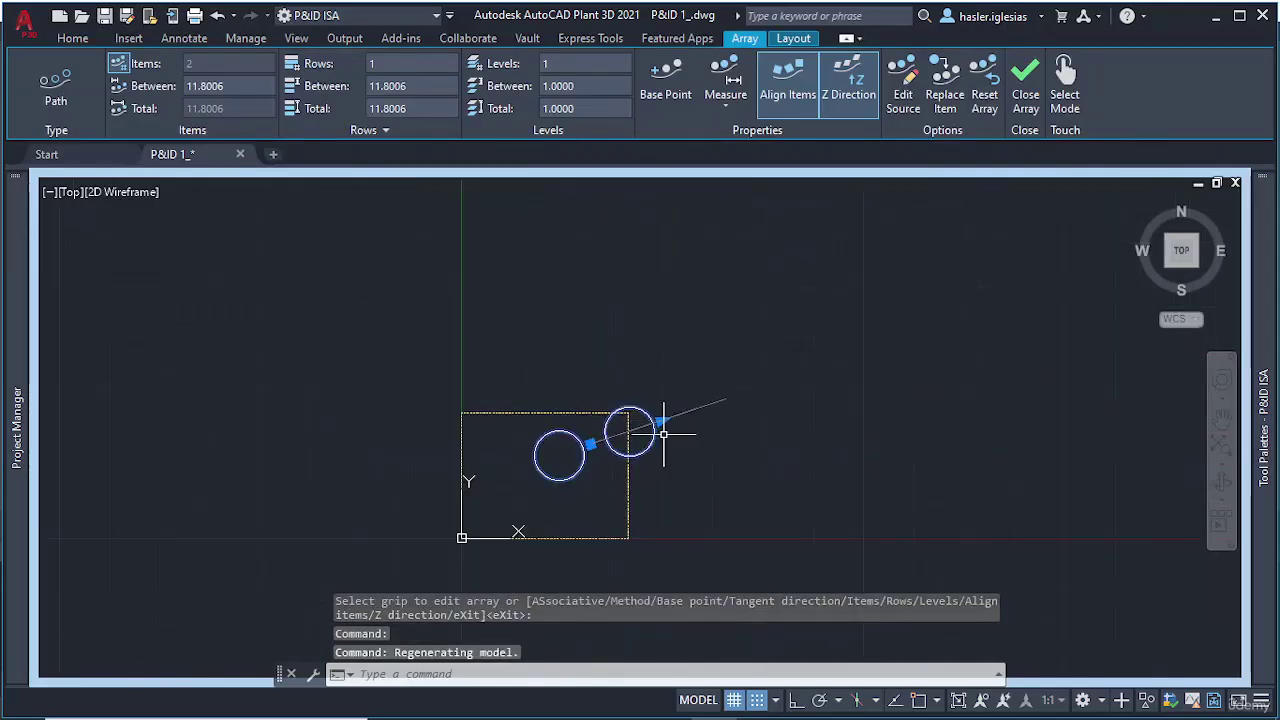
left_click(661, 420)
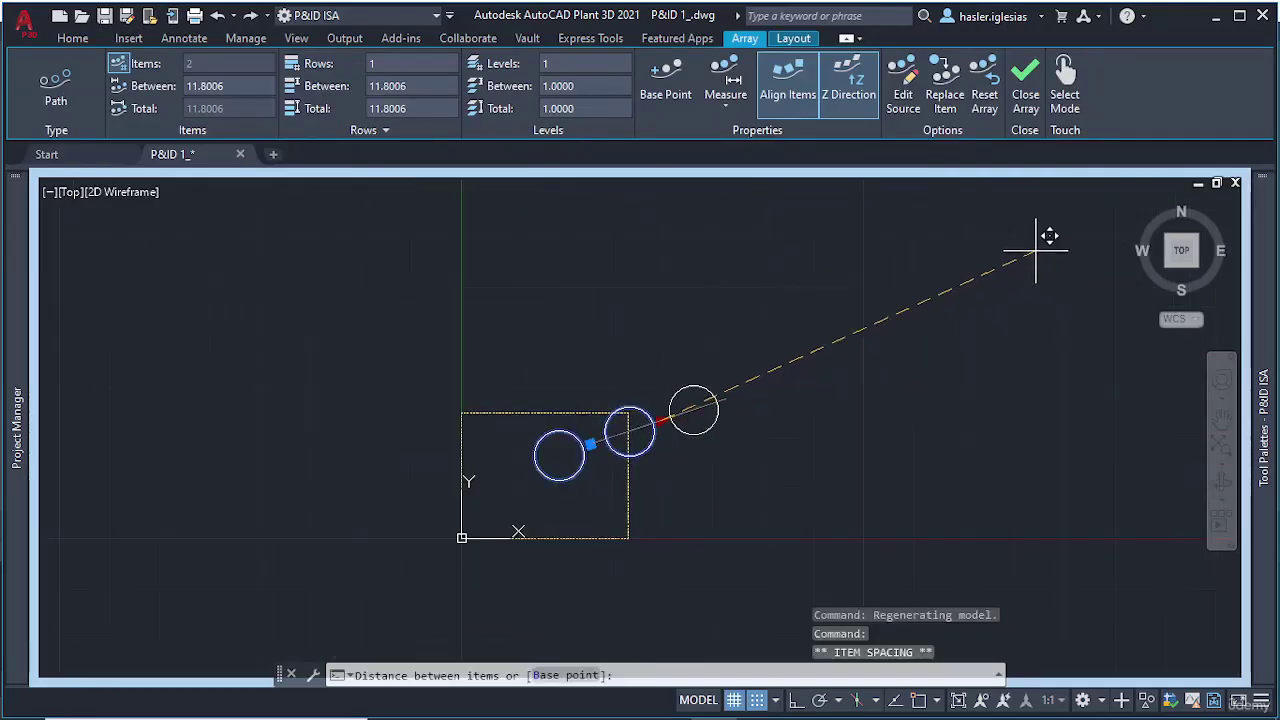
middle_click_drag(996, 297, 684, 418)
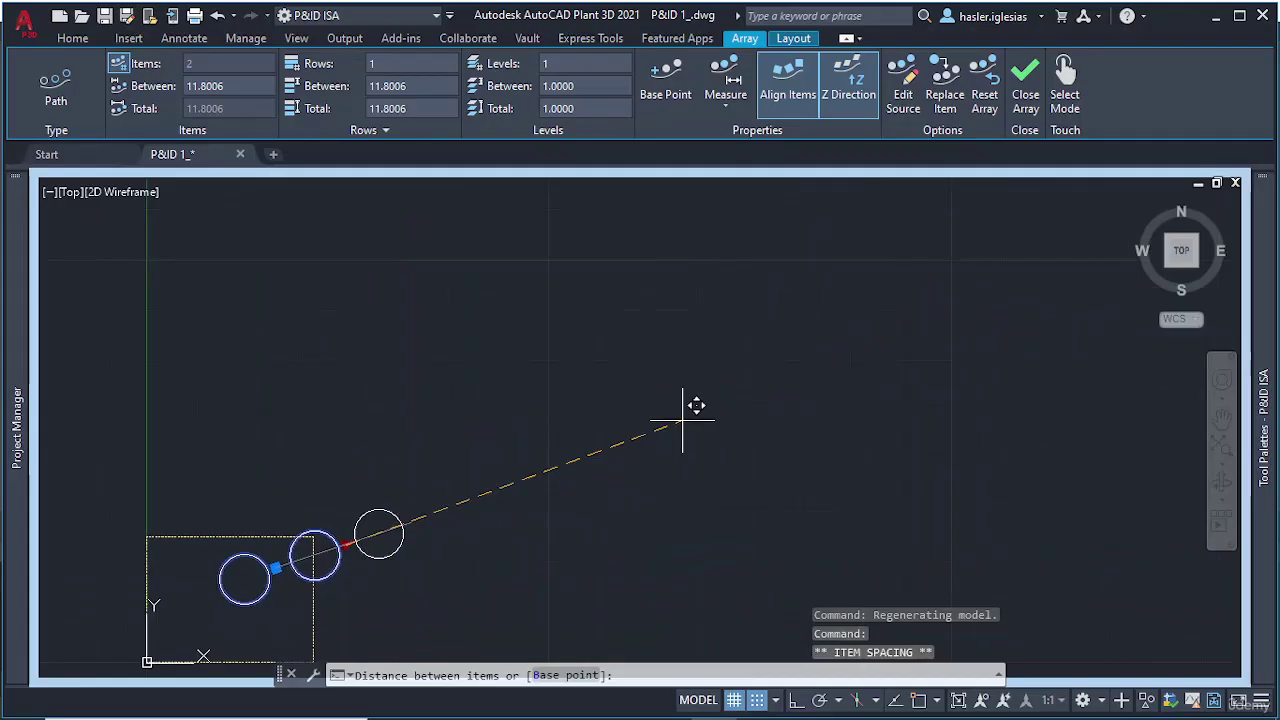
left_click(834, 388)
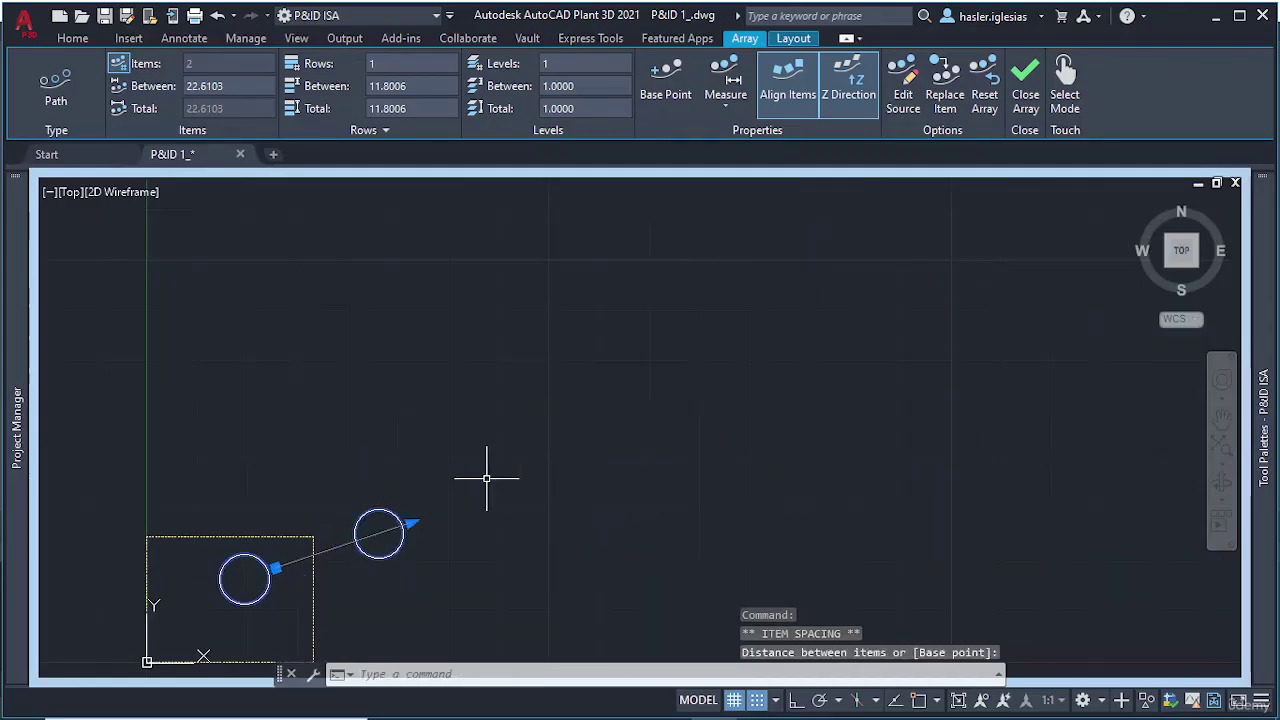
key("ctrl+z")
scroll(602, 435, "up", 5)
scroll(810, 340, "down", 5)
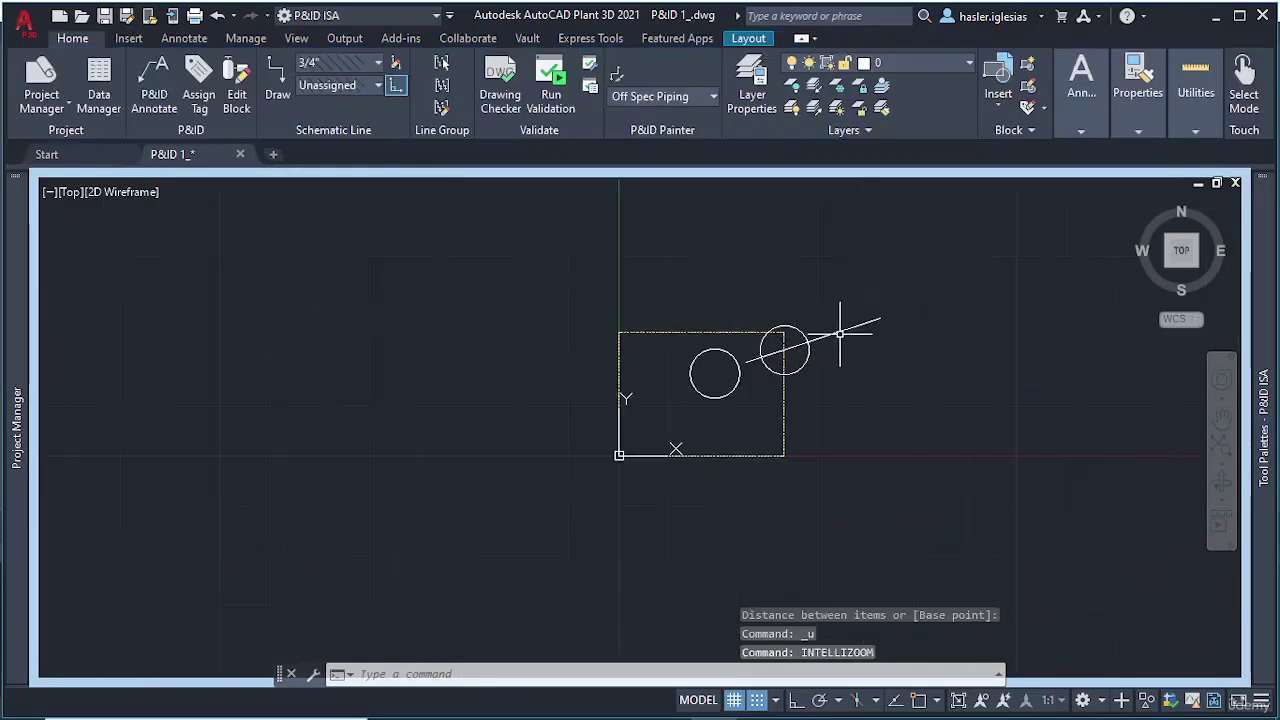
Stretch the path line's outer end far up and away from the boundary so the array of circles extends along it
left_click(840, 333)
scroll(838, 335, "down", 4)
middle_click_drag(834, 337, 435, 505)
left_click(440, 513)
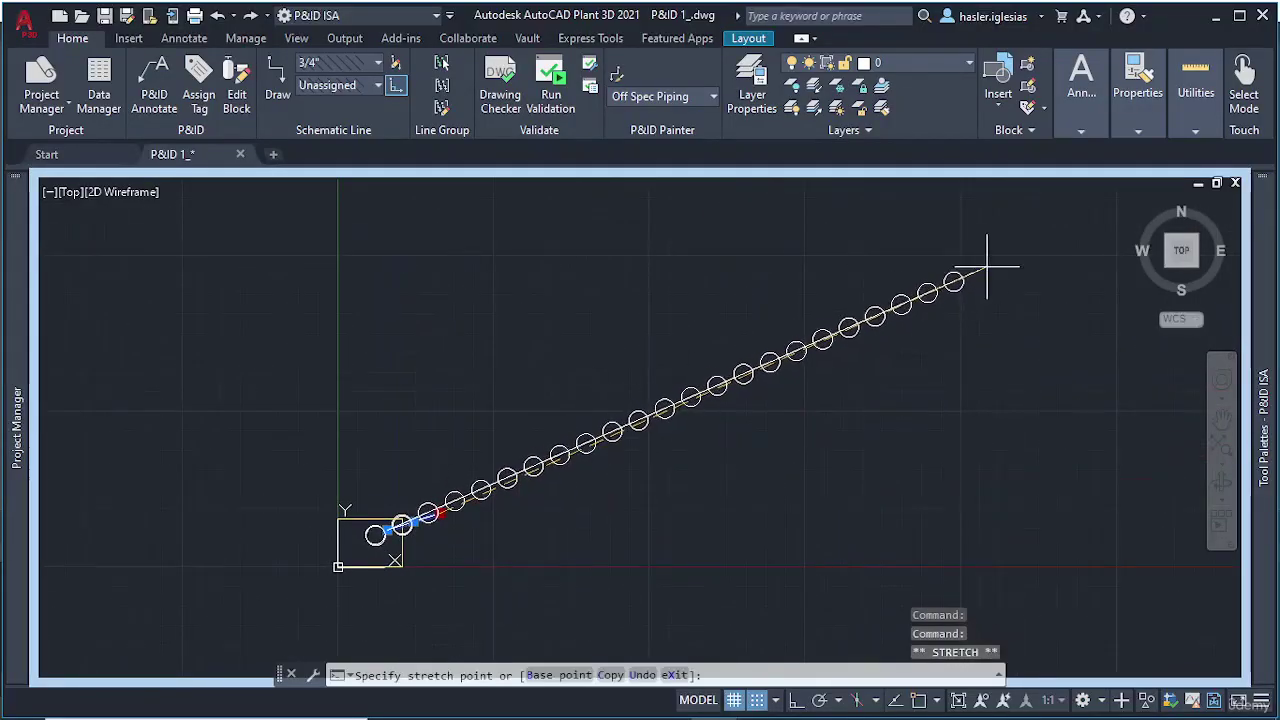
left_click(1007, 257)
key("Escape")
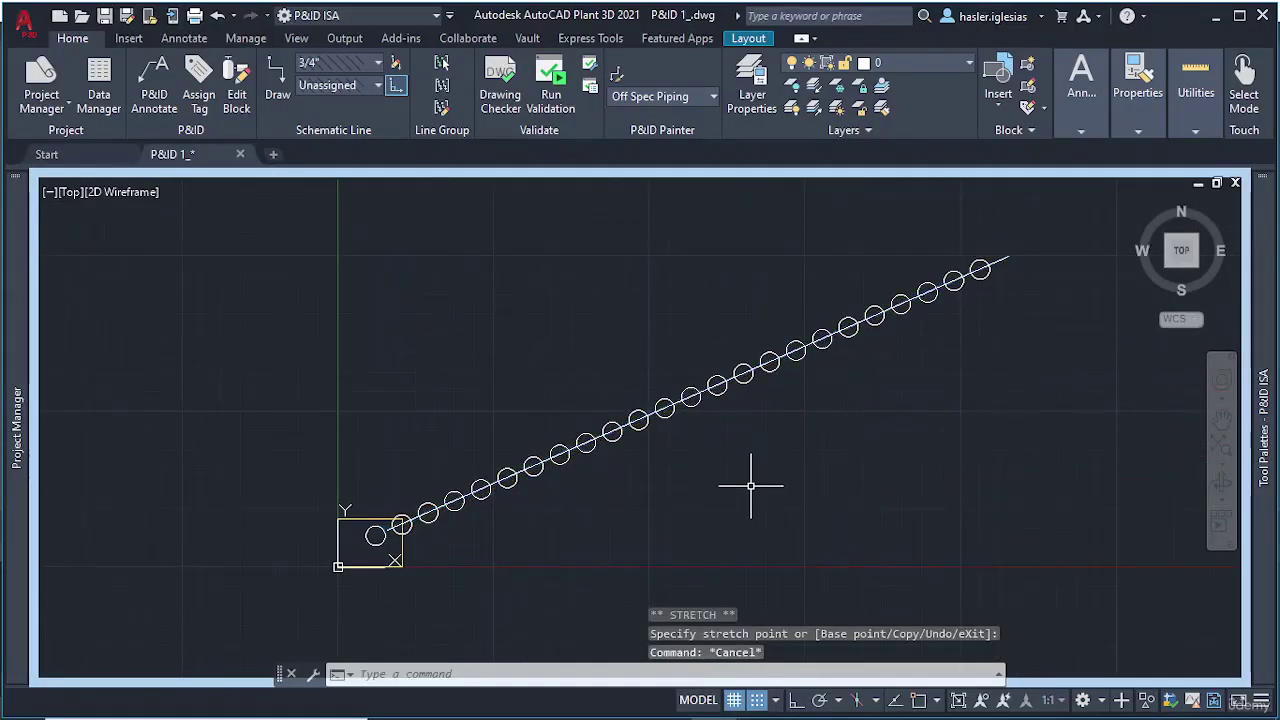
Erase the path line and the whole path array of circles
left_click(731, 383)
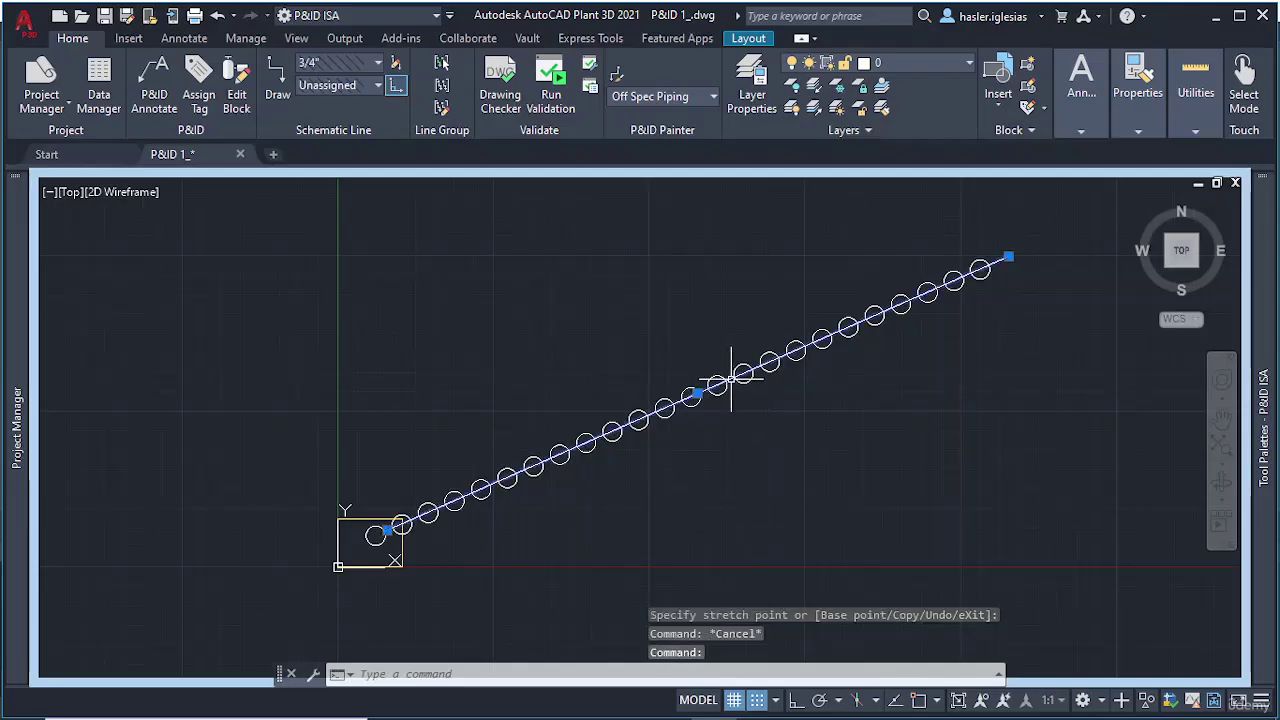
key("Delete")
left_click(742, 379)
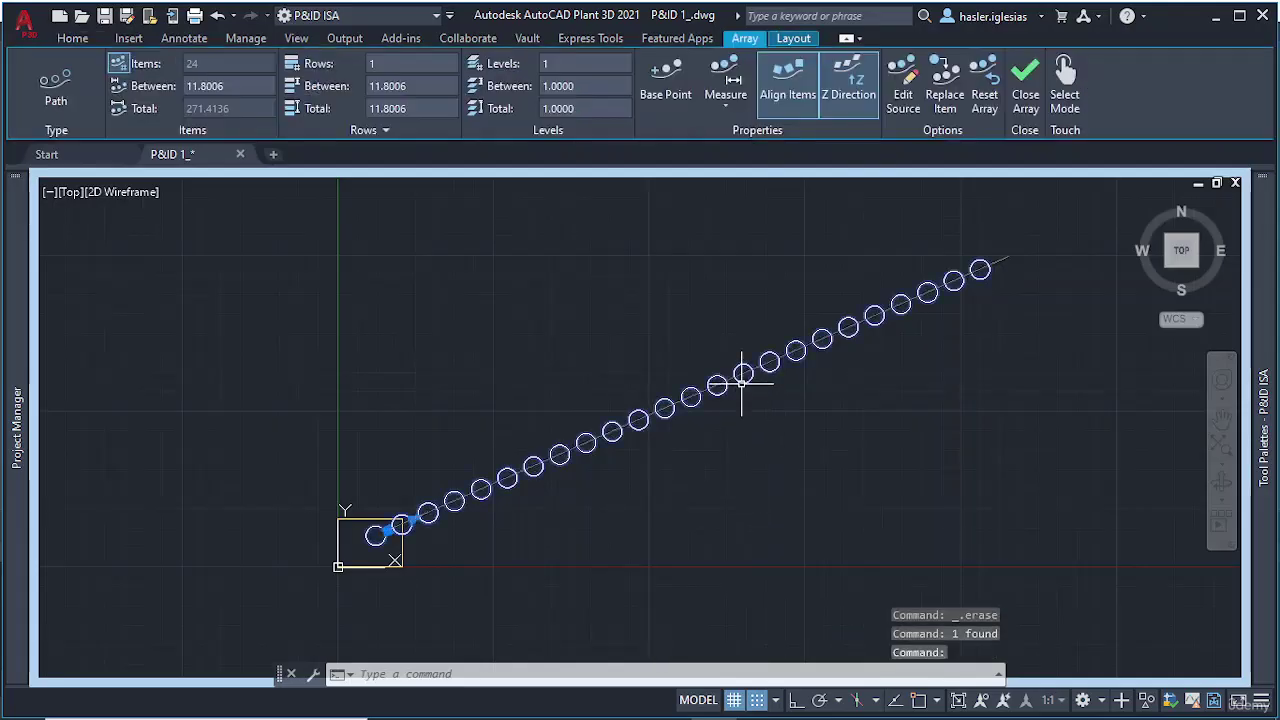
key("Delete")
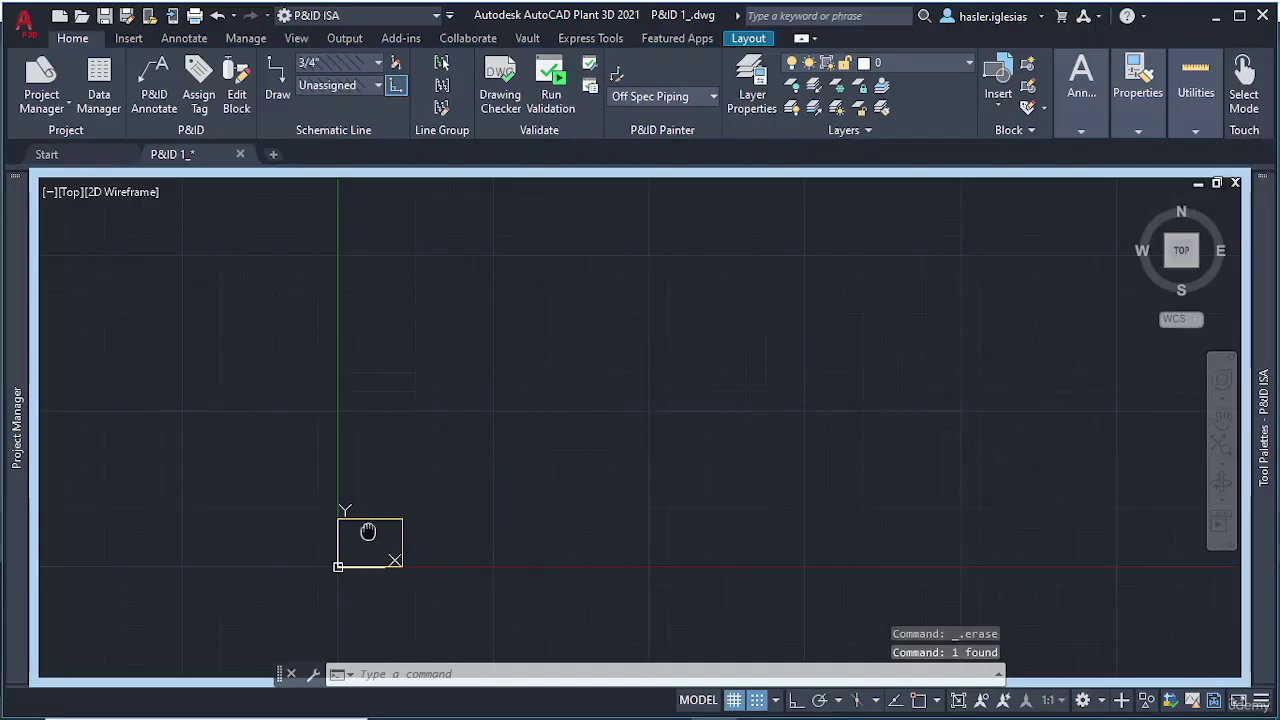
Draw a new circle inside the rectangular boundary, left of its centre
middle_click_drag(398, 517, 570, 376)
scroll(570, 376, "up", 6)
middle_click_drag(415, 468, 757, 257)
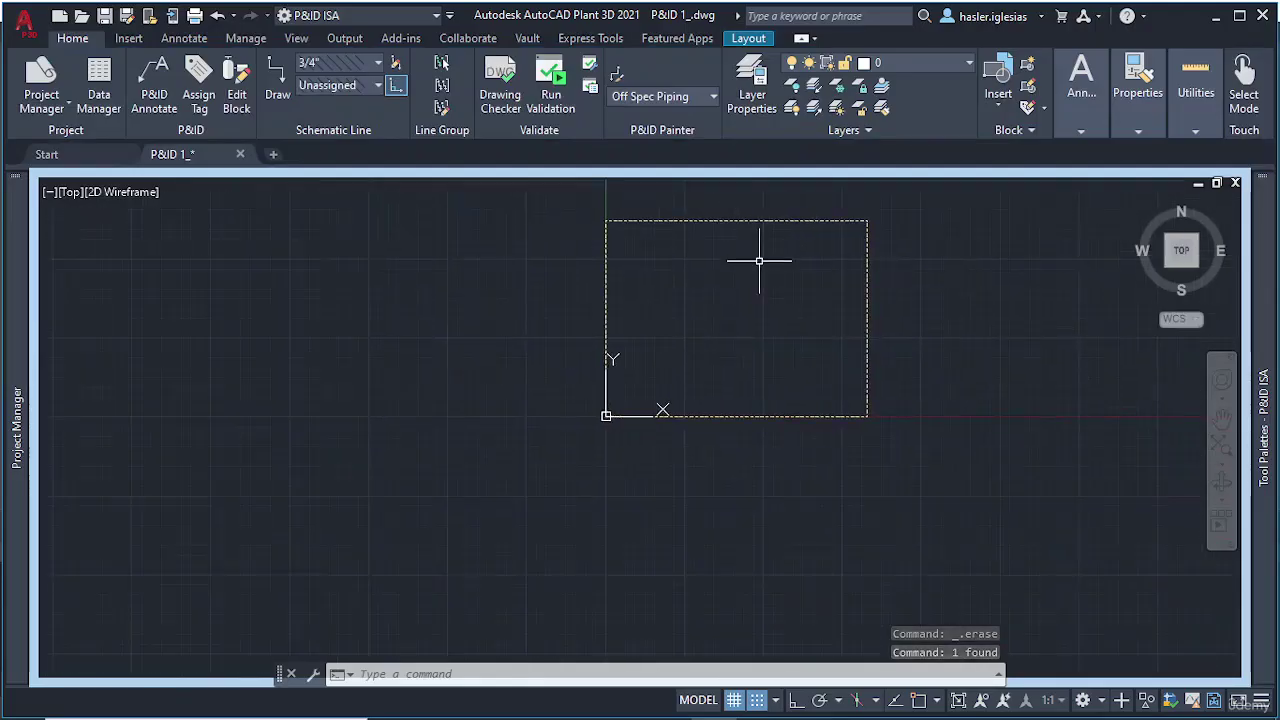
scroll(703, 306, "up", 4)
type("circle")
key("Return")
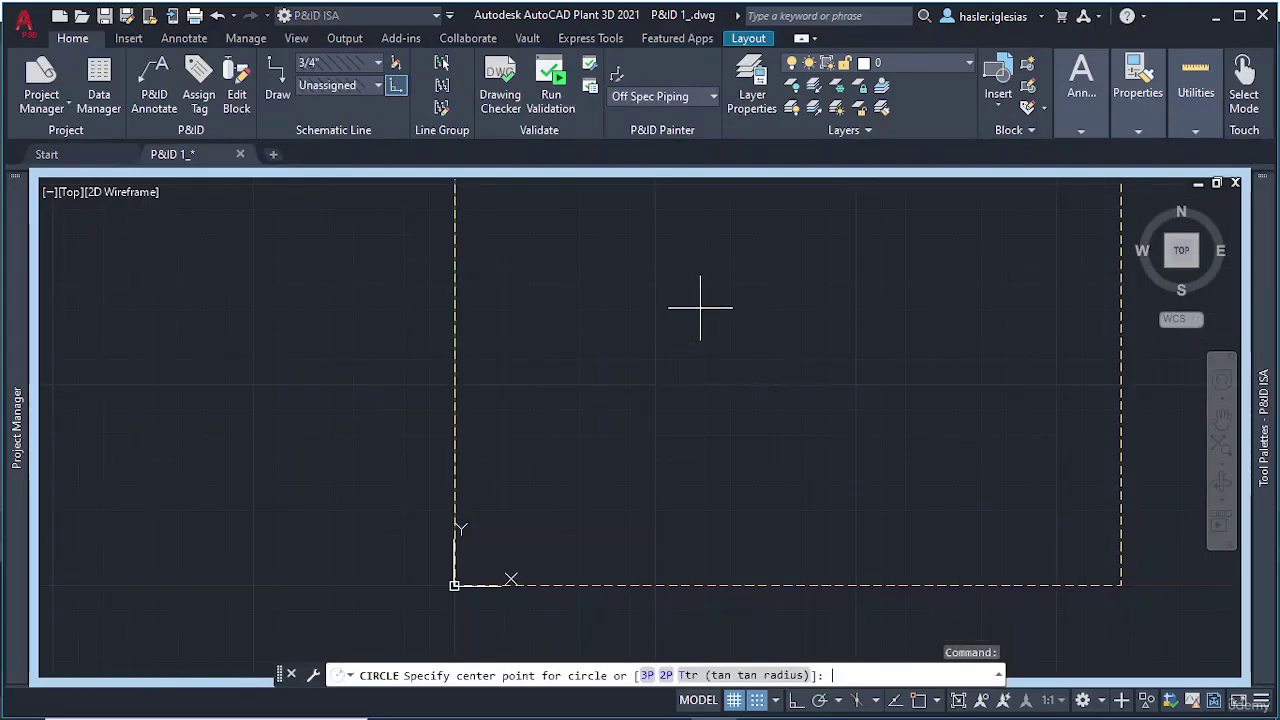
left_click(700, 308)
left_click(740, 364)
key("Escape")
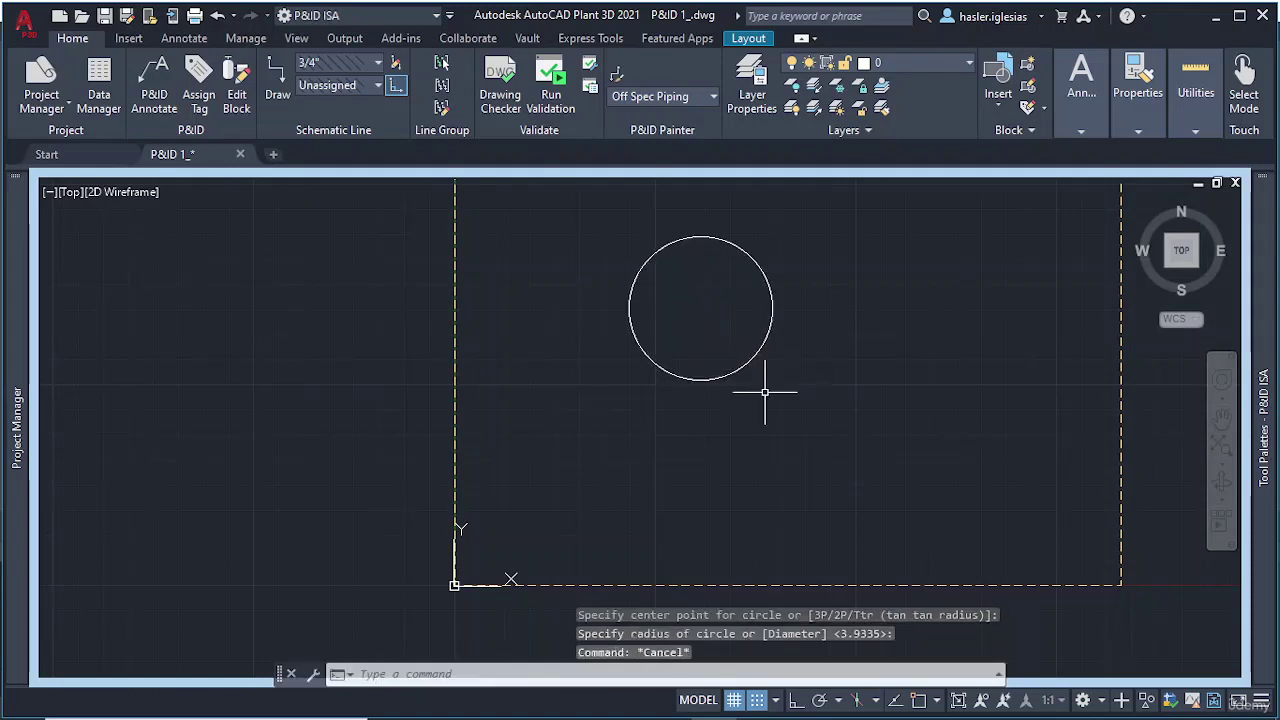
Create a polar array of the new circle around a centre point just above and to the right of it
type("array")
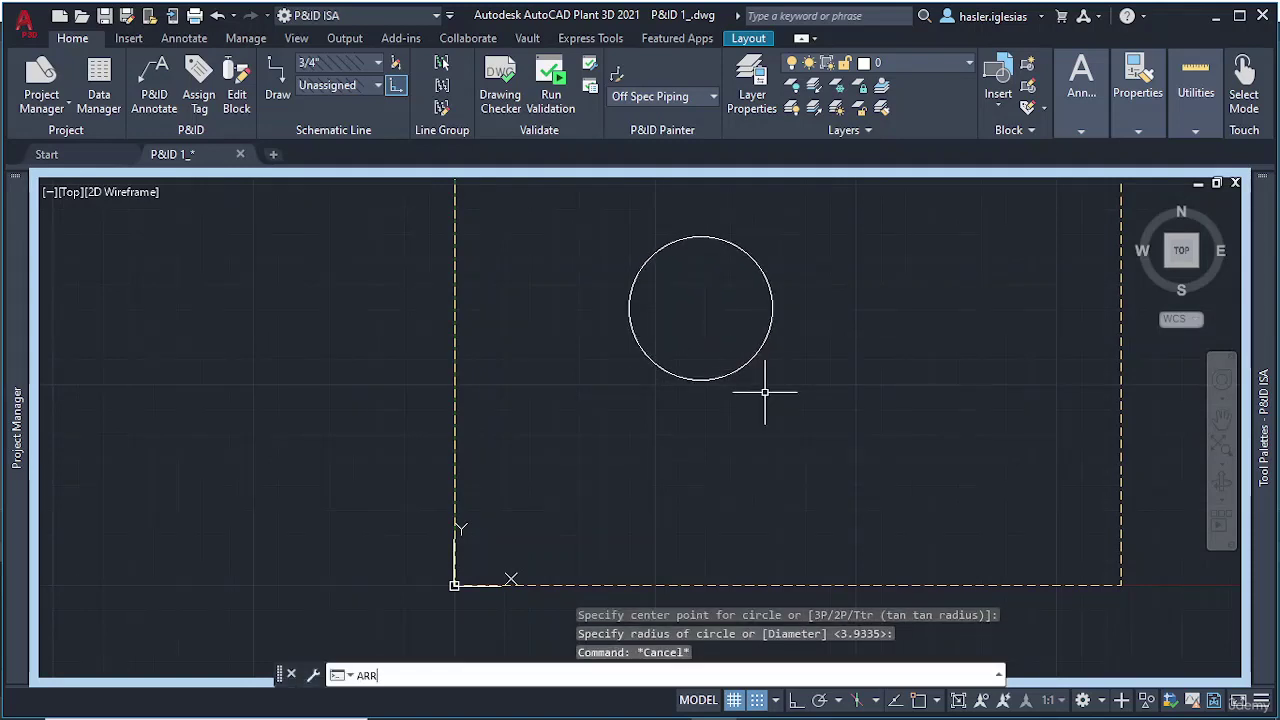
key("Return")
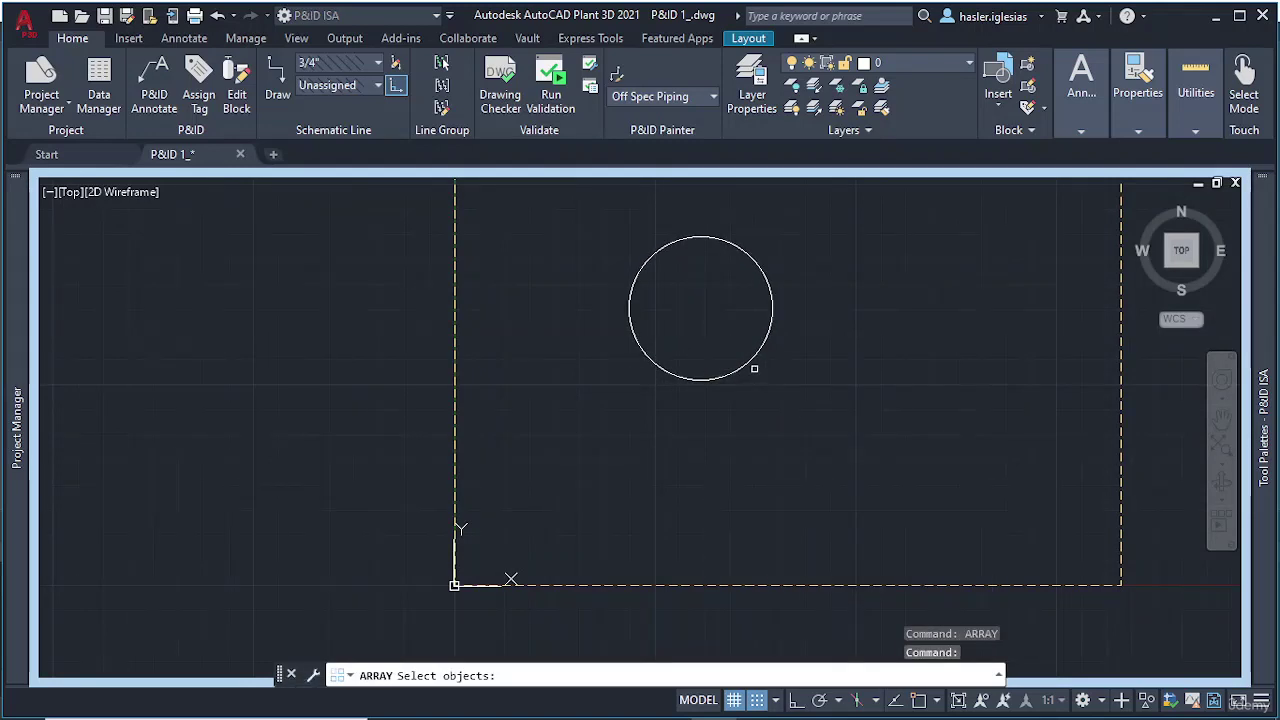
left_click(754, 368)
key("Return")
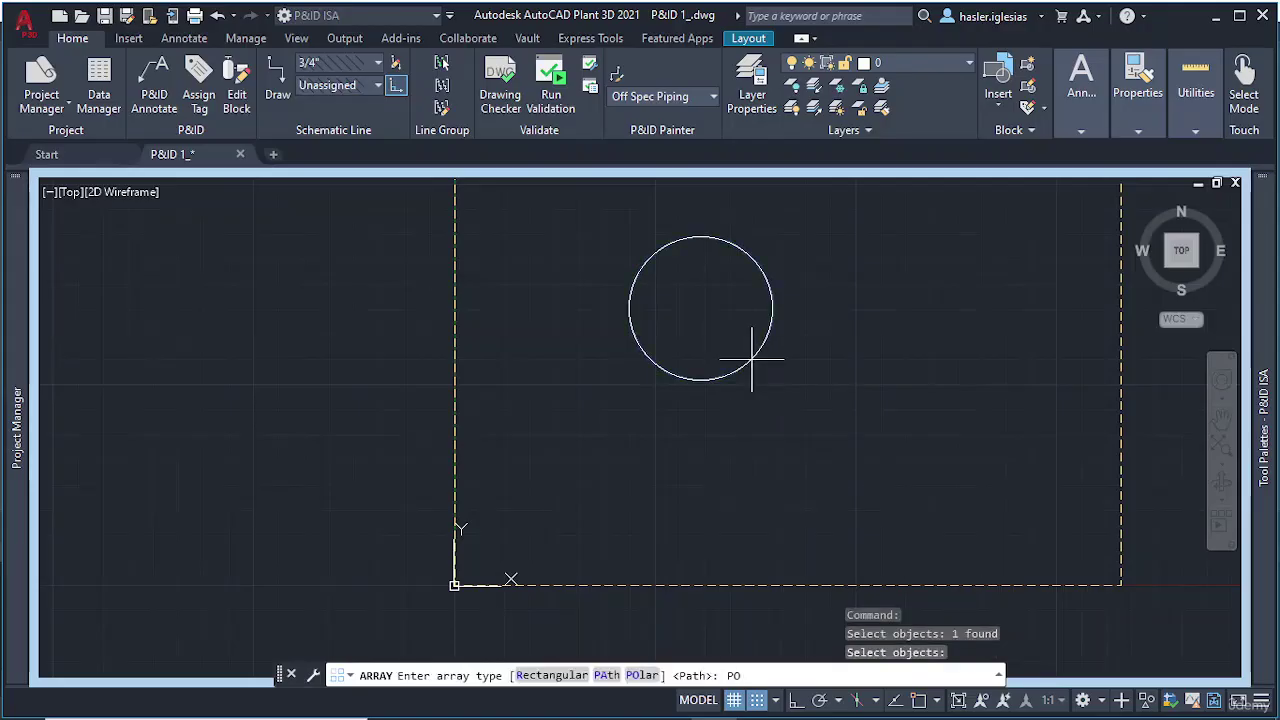
type("PO")
key("Return")
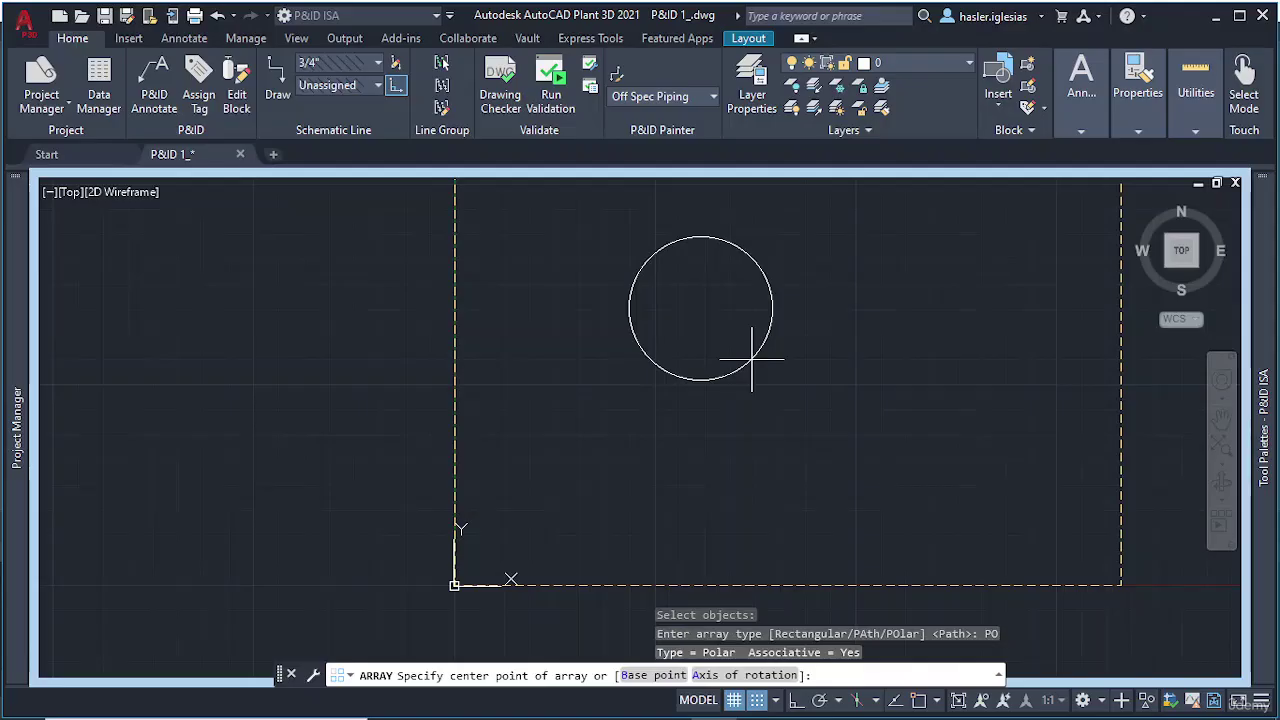
middle_click_drag(829, 312, 679, 422)
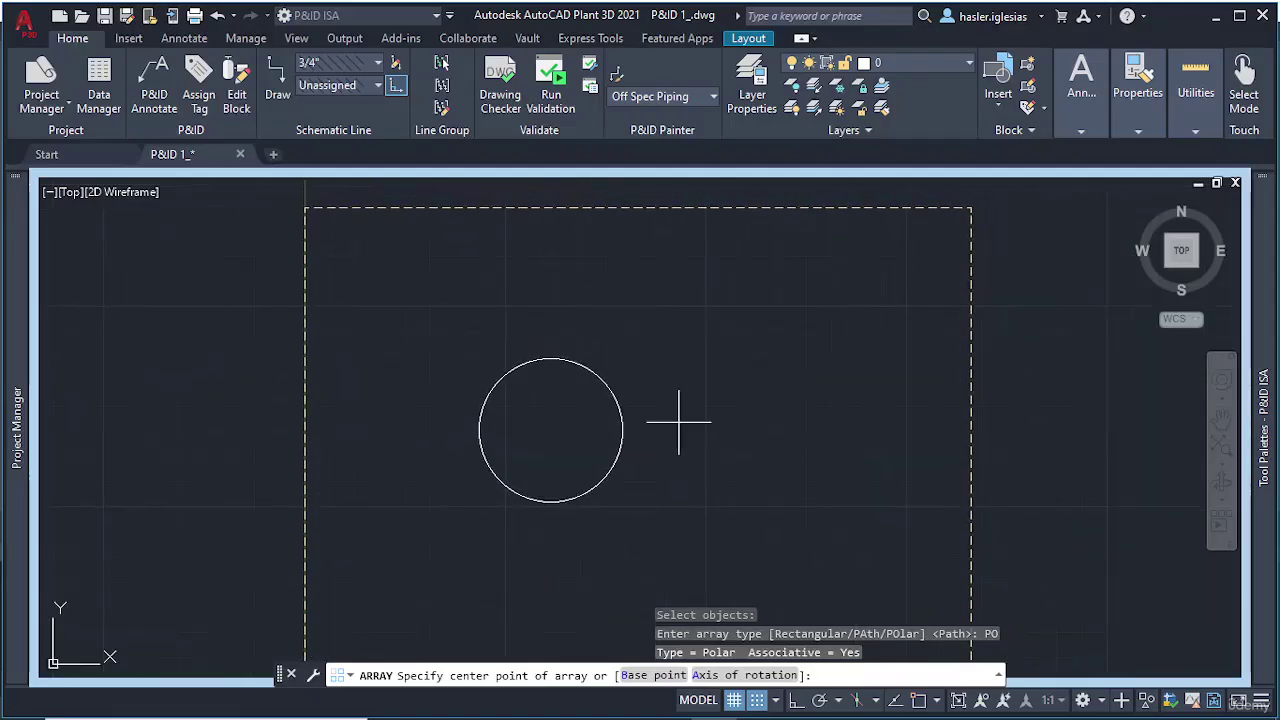
left_click(650, 336)
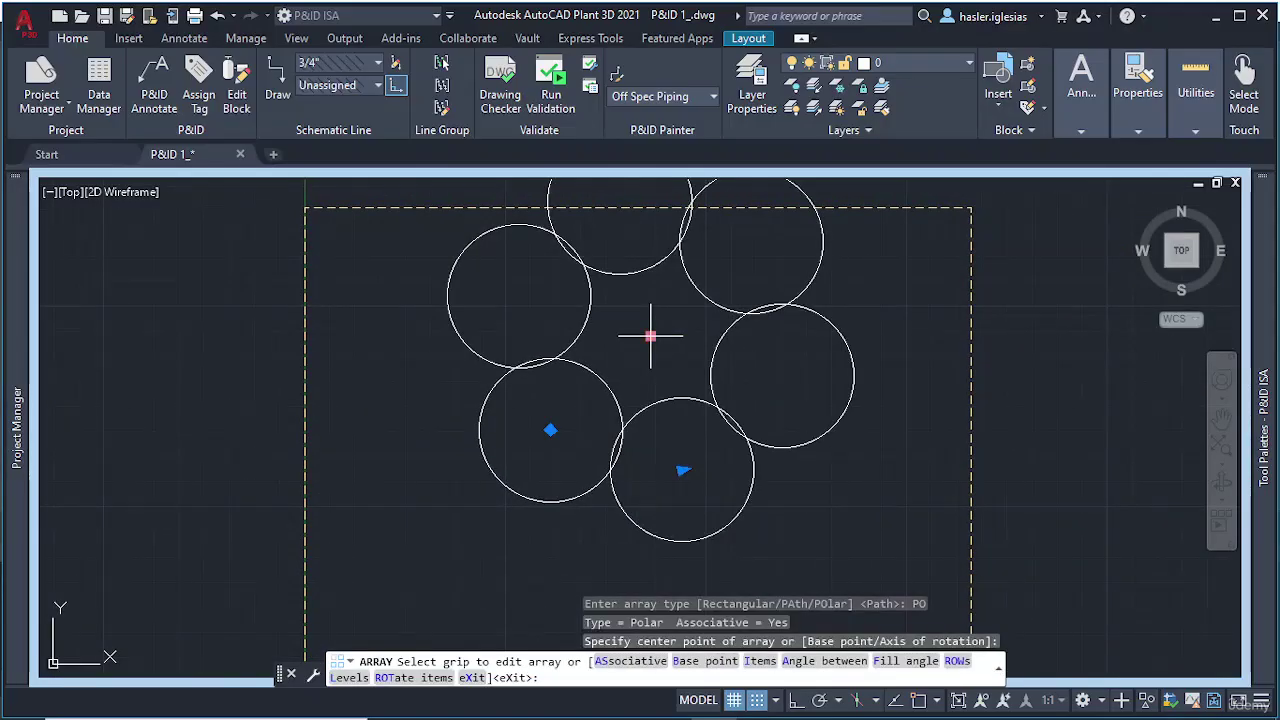
Accept the polar array and reduce its radius so the six circles overlap closely around the centre point
scroll(650, 336, "down", 2)
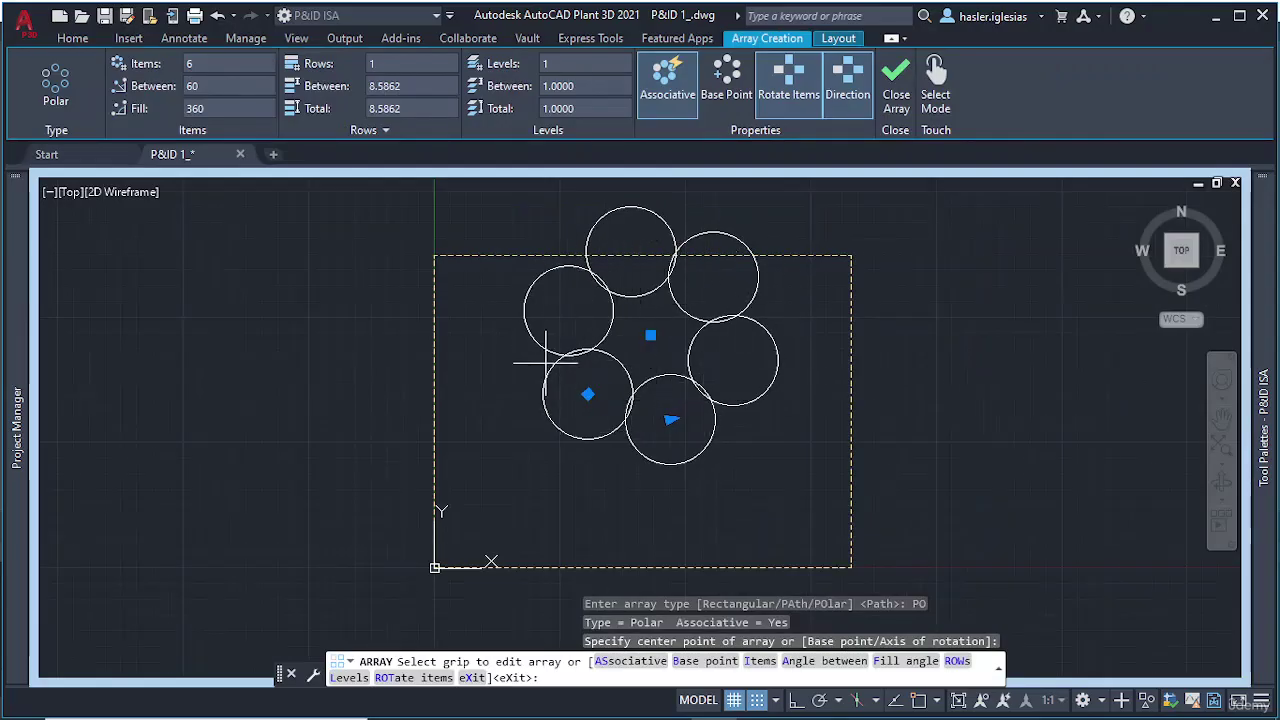
key("Return")
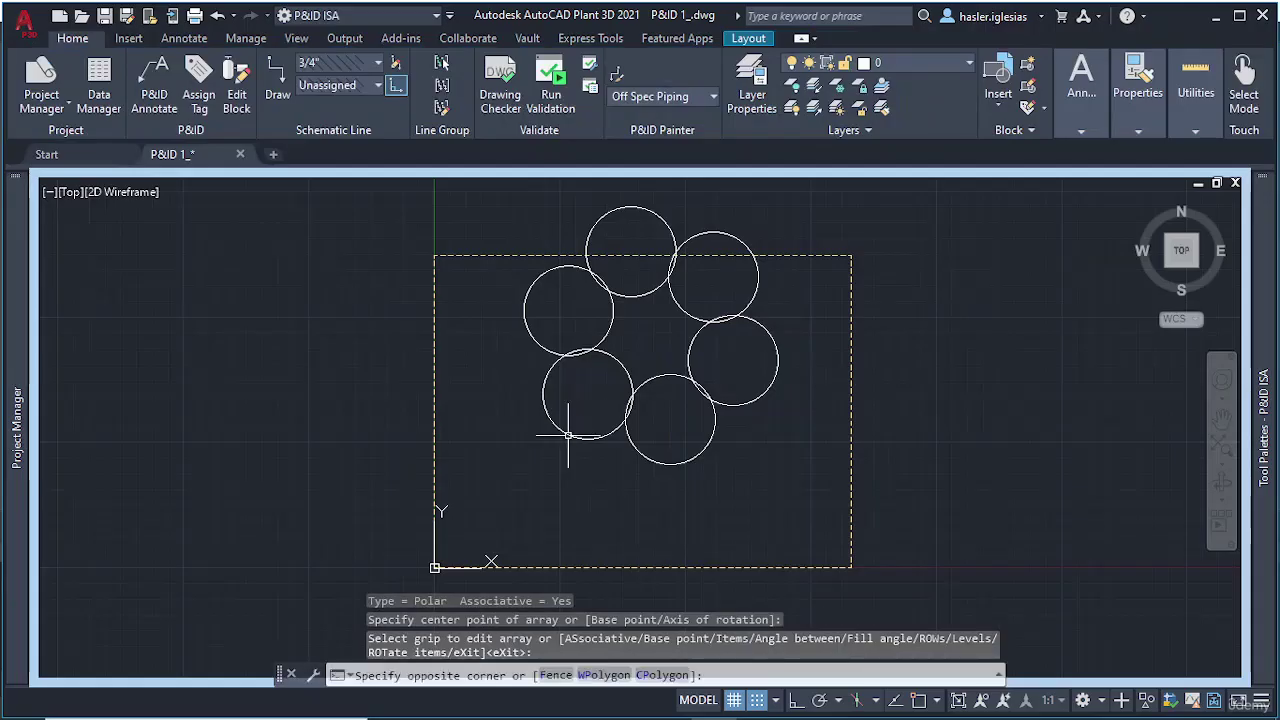
left_click(572, 437)
left_click(582, 437)
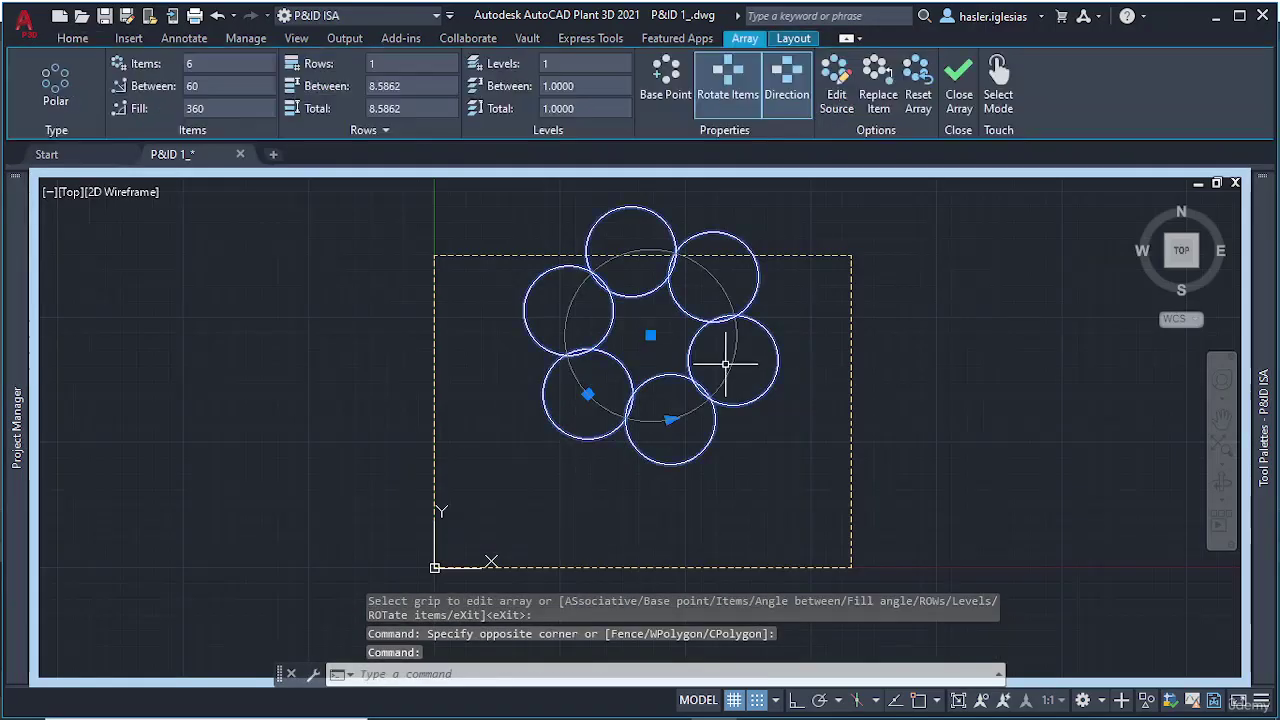
left_click(587, 394)
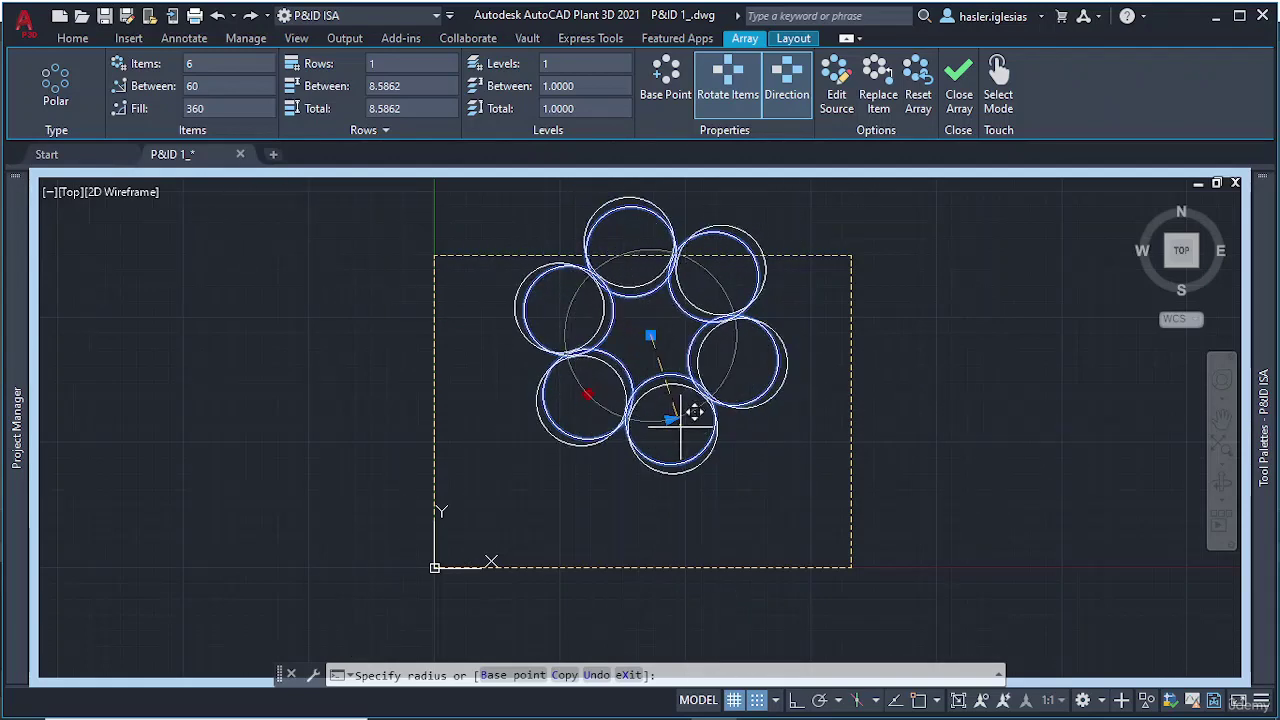
left_click(672, 365)
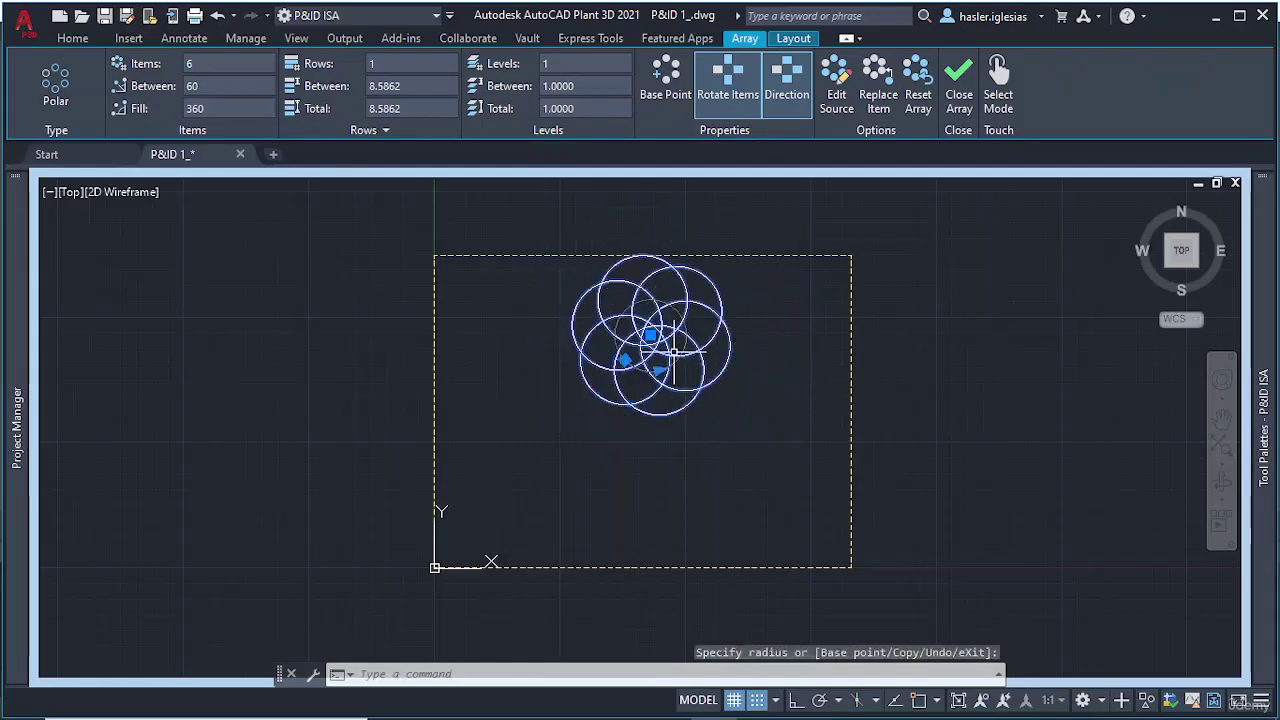
Reduce the angle between the polar array's items to about 6 degrees
scroll(672, 365, "up", 5)
left_click(608, 430)
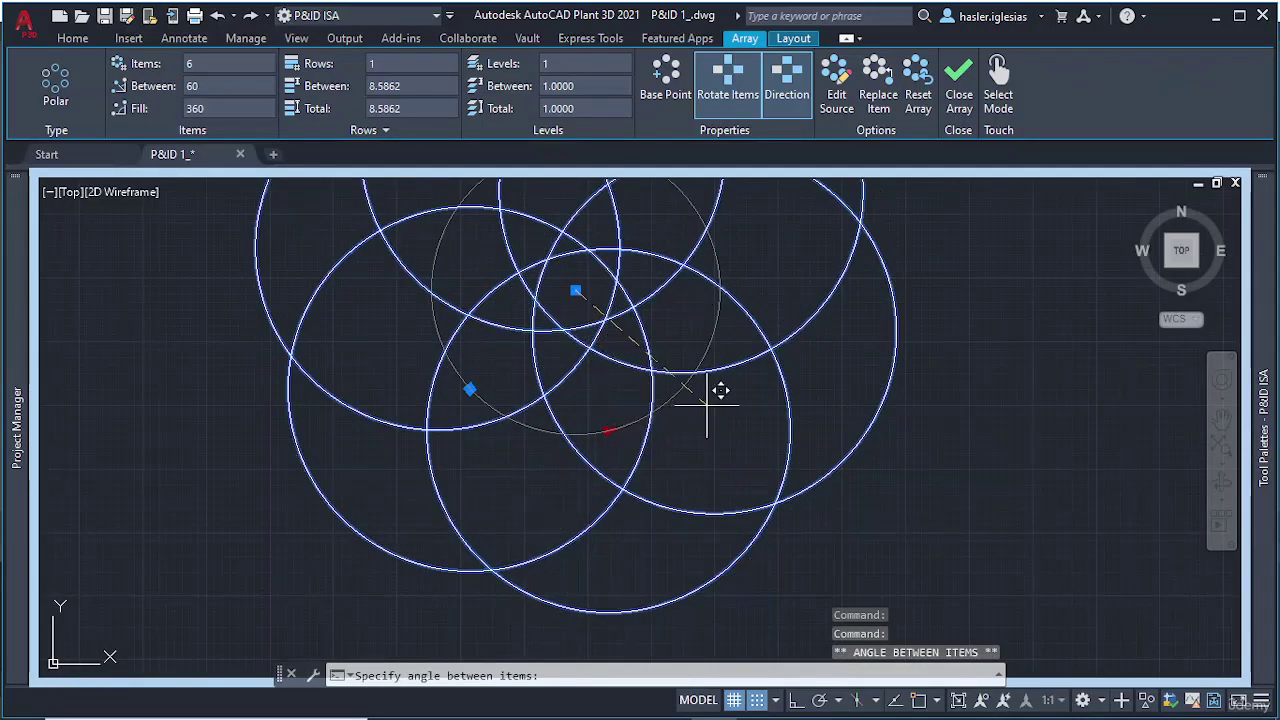
scroll(665, 430, "down", 3)
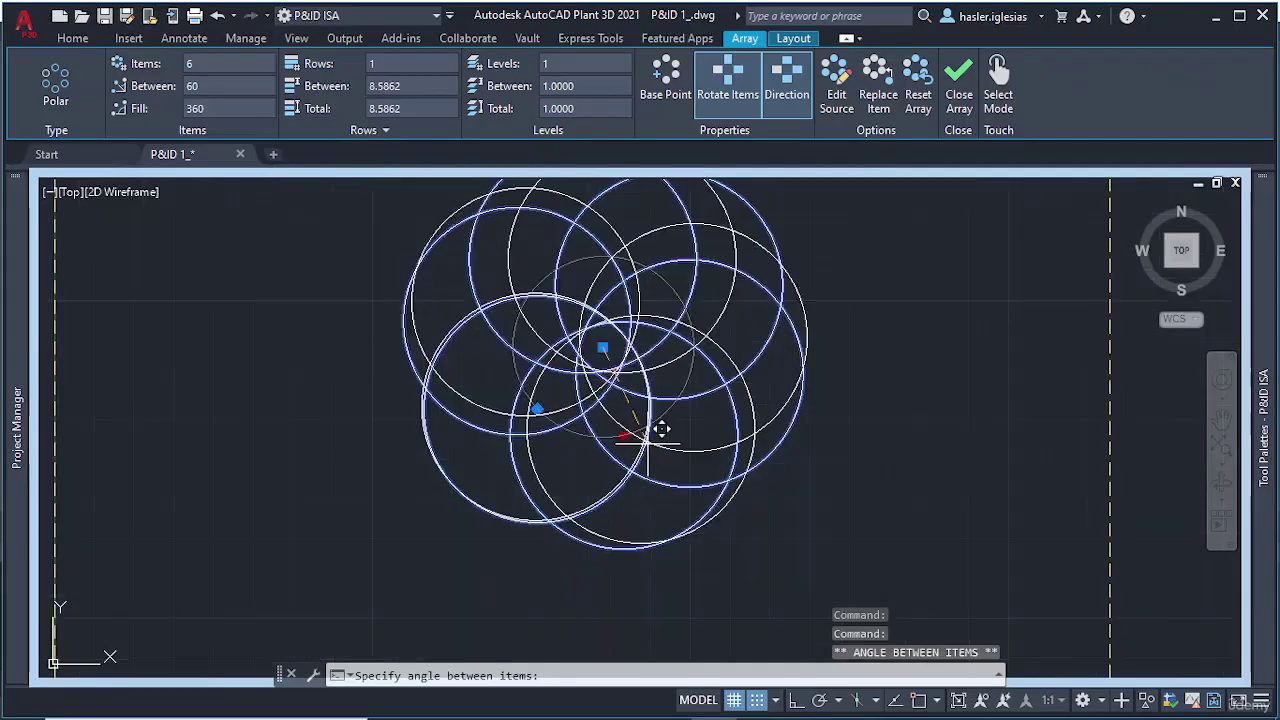
scroll(662, 430, "down", 2)
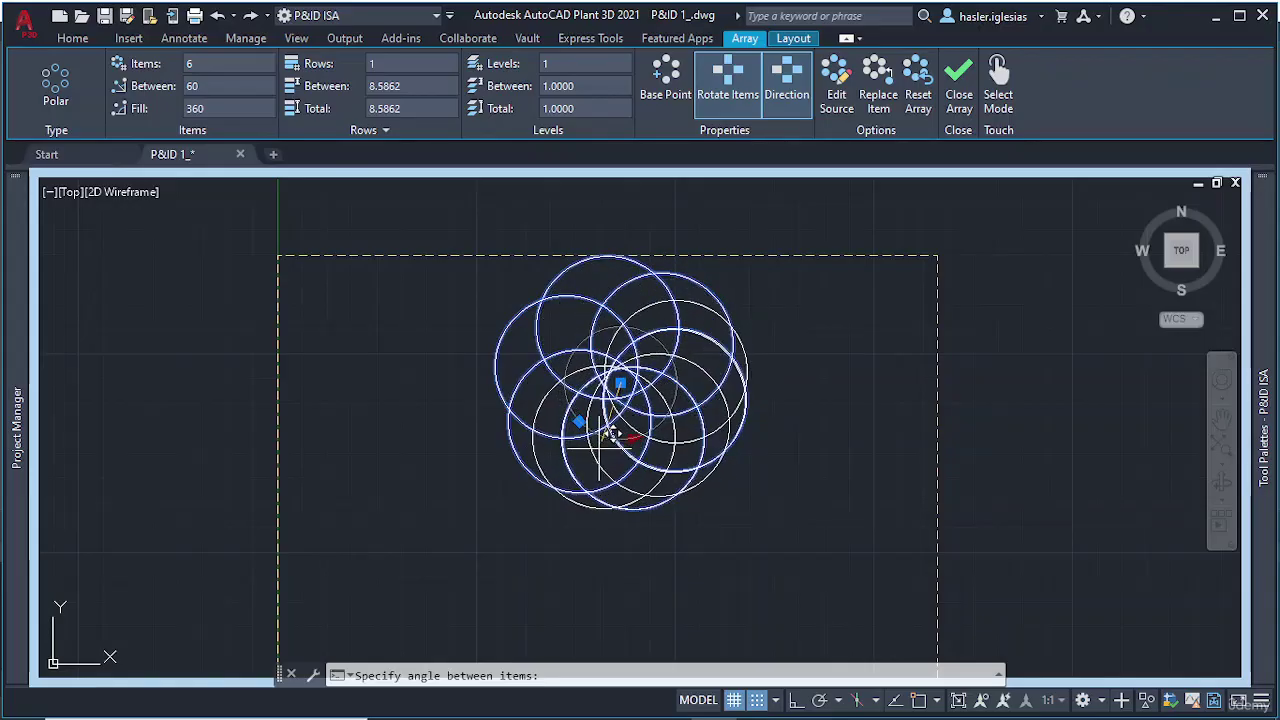
left_click(590, 488)
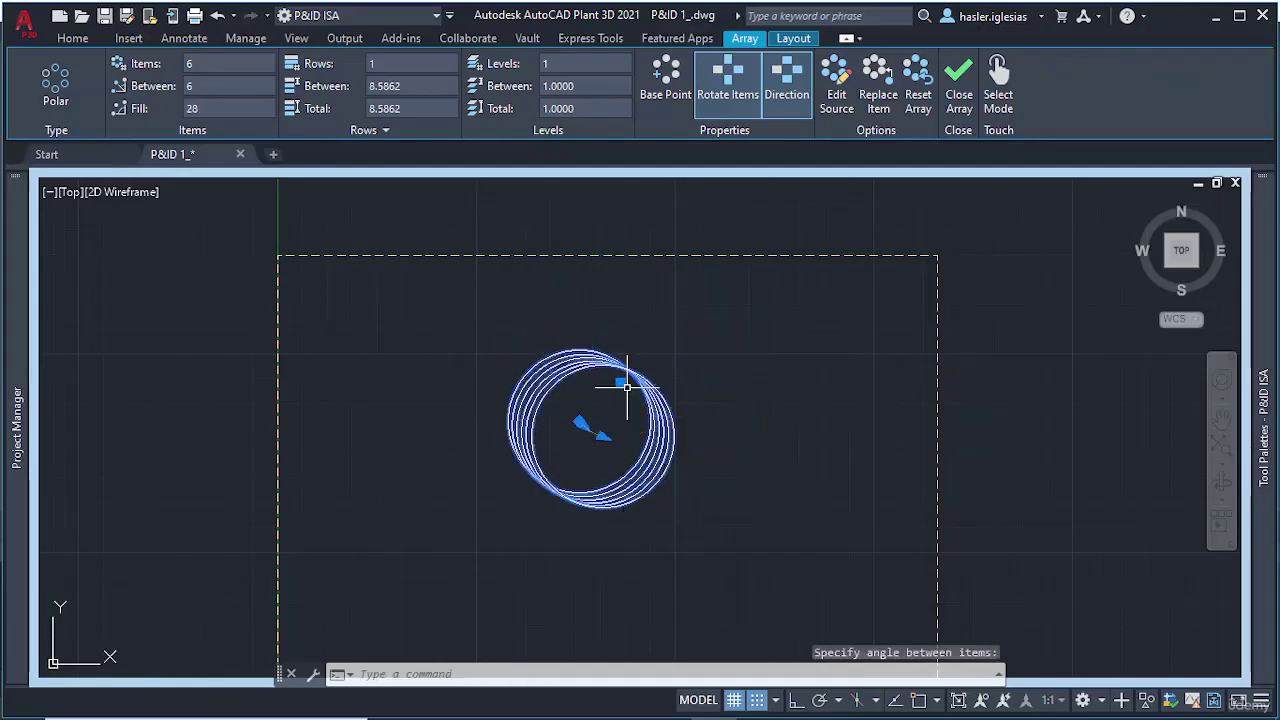
Increase the polar array's item count to 48 circles around its centre
mouse_move(603, 438)
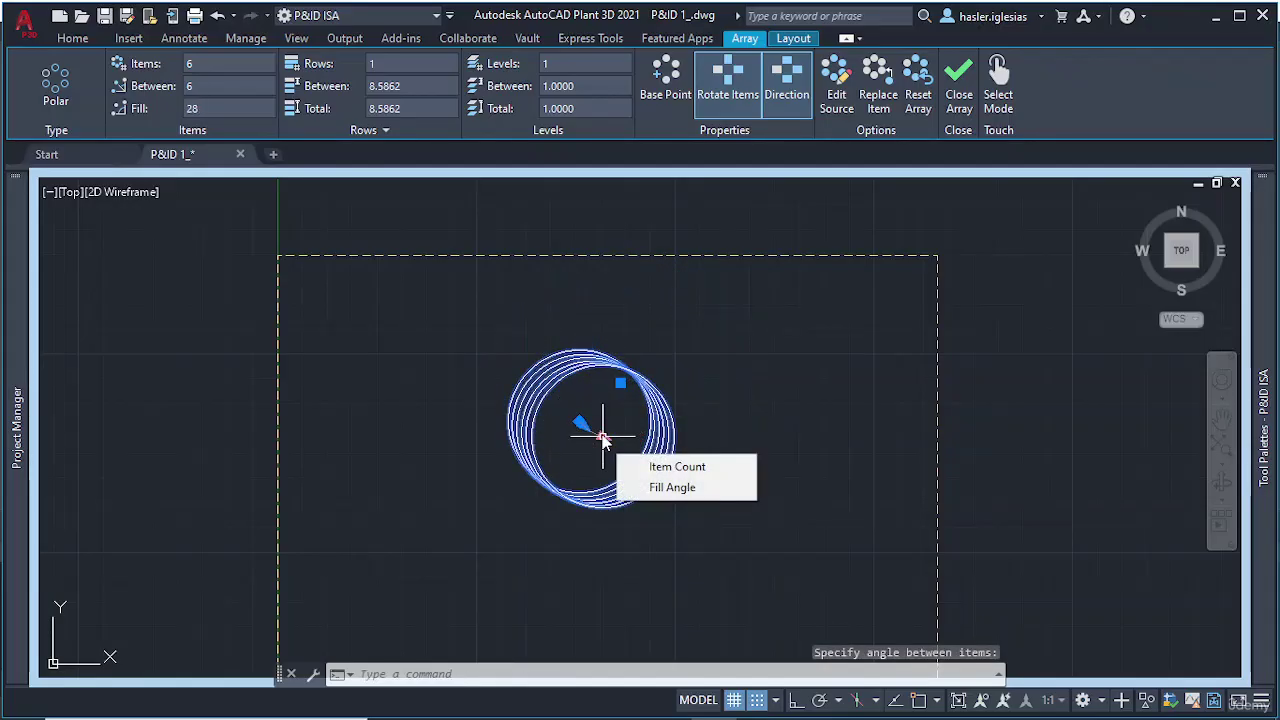
left_click(677, 466)
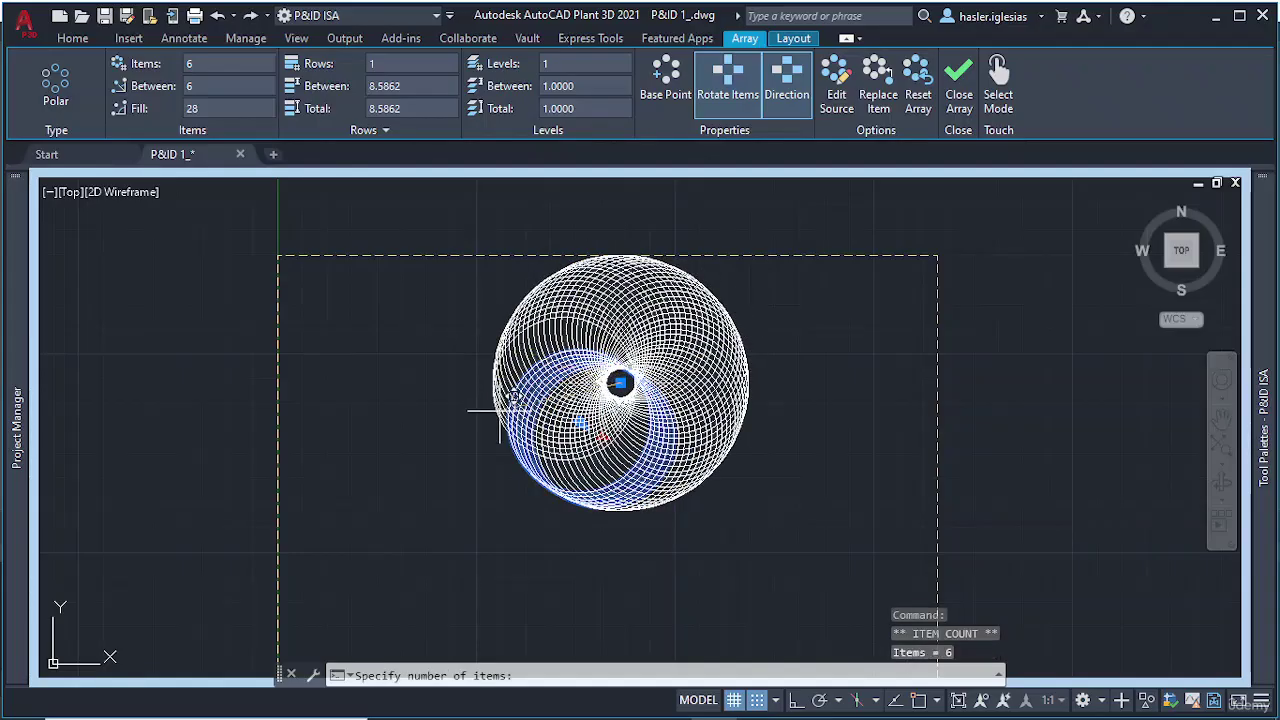
left_click(510, 268)
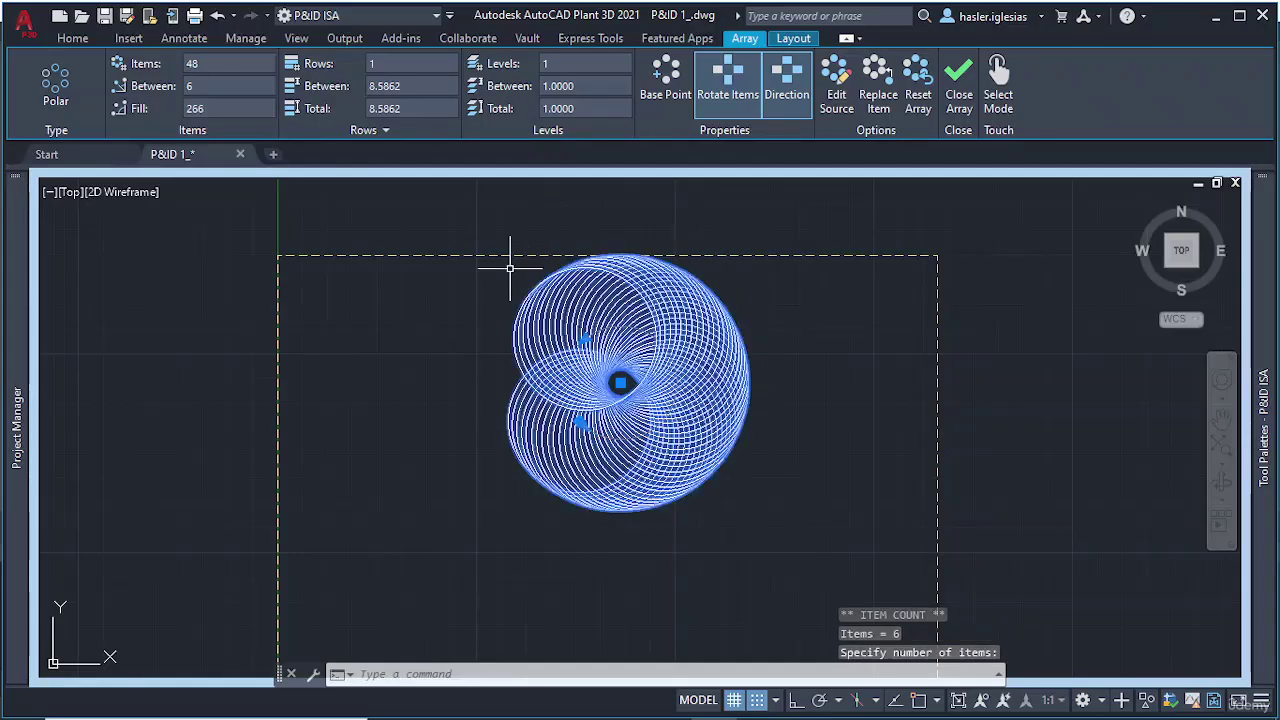
key("Escape")
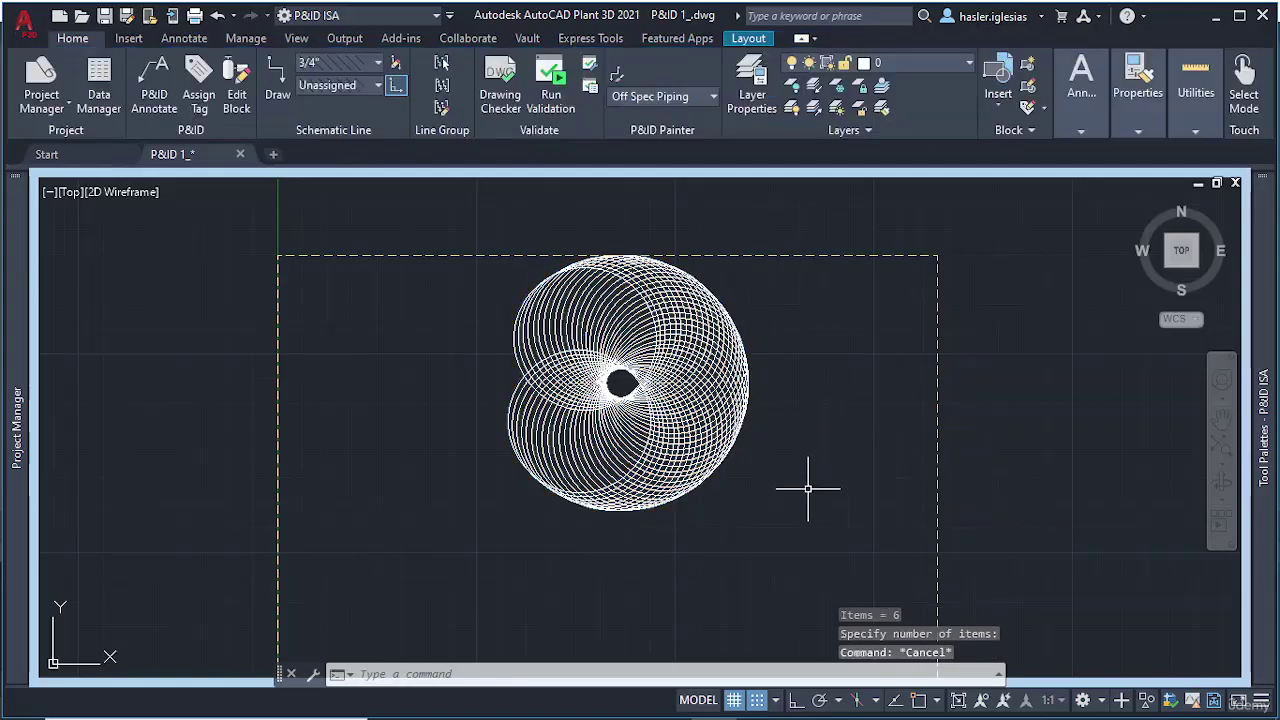
Erase the polar array of circles while keeping the rectangular boundary
scroll(792, 488, "down", 2)
scroll(770, 505, "up", 4)
scroll(767, 530, "down", 2)
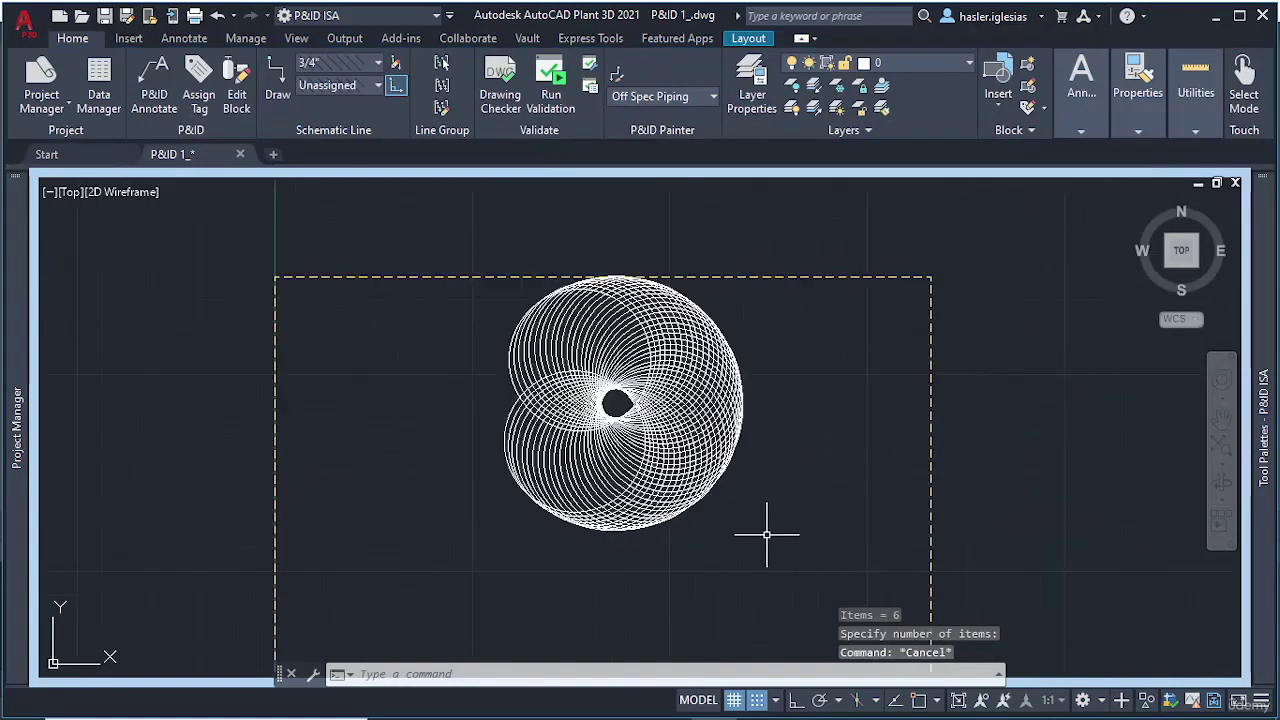
left_click(786, 556)
left_click(440, 262)
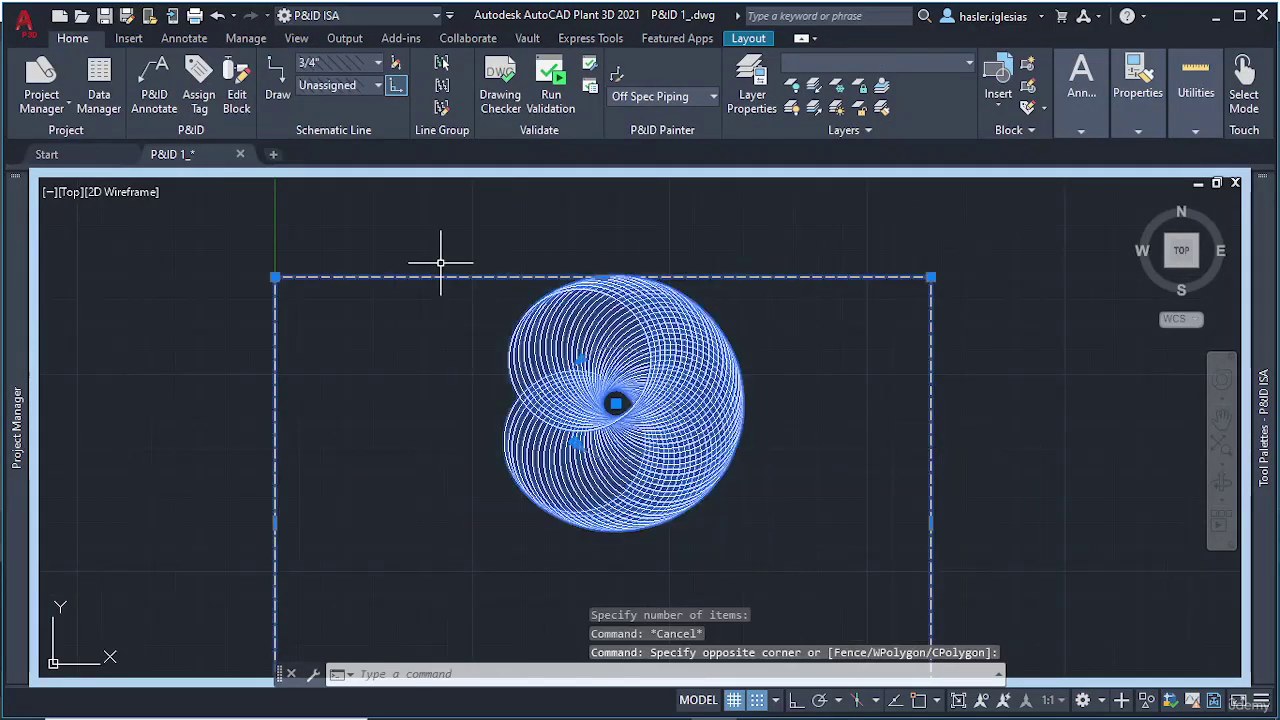
key("Escape")
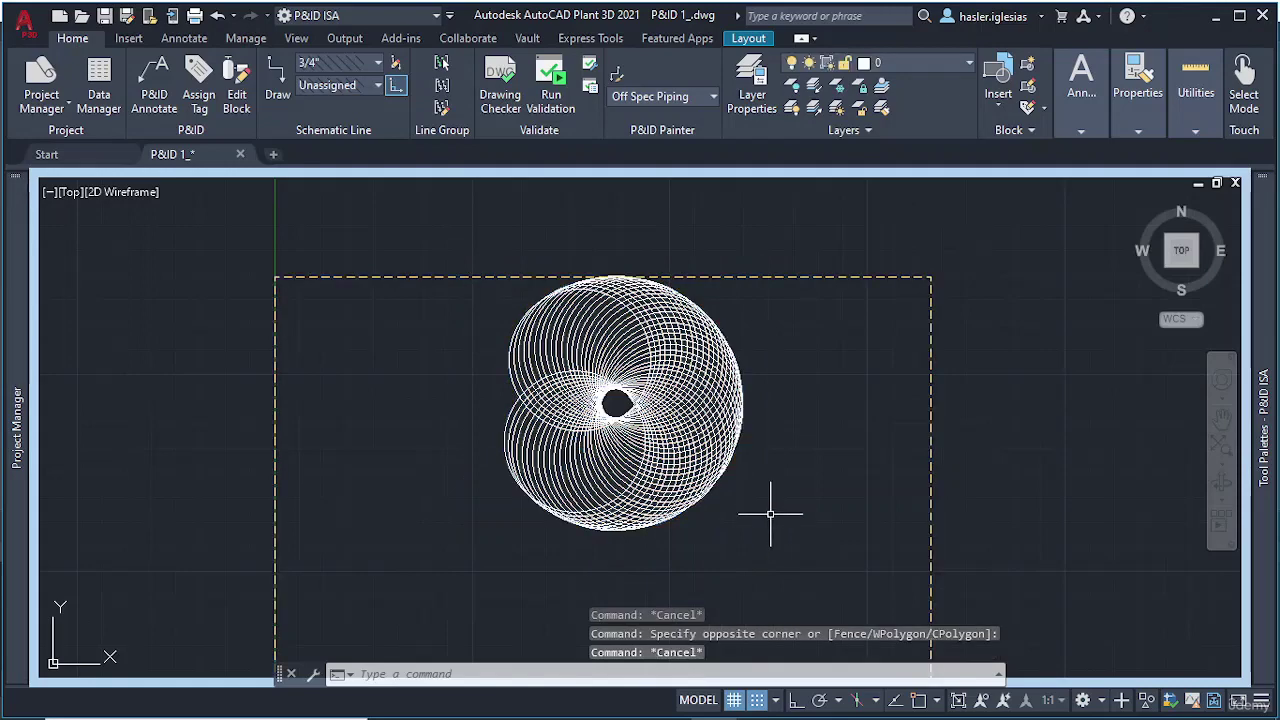
left_click(687, 468)
key("Delete")
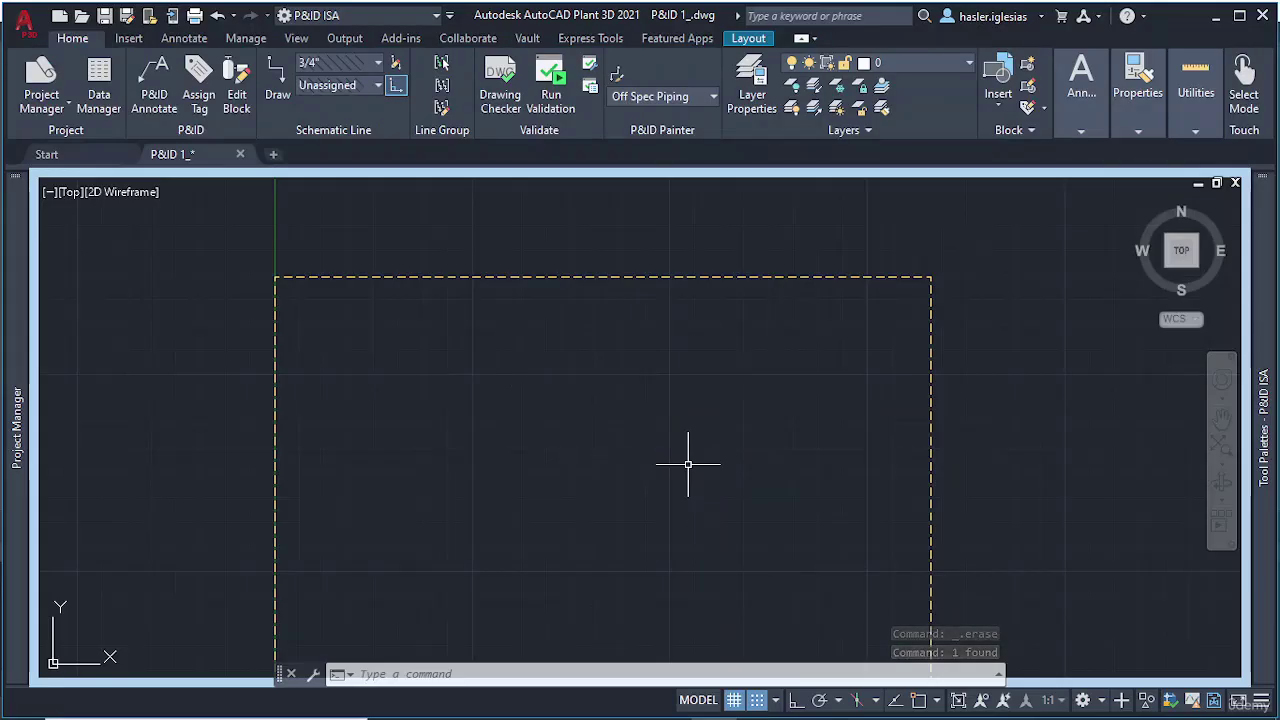
Bring back the erased polar array with the OOPS command
type("ps")
key("Return")
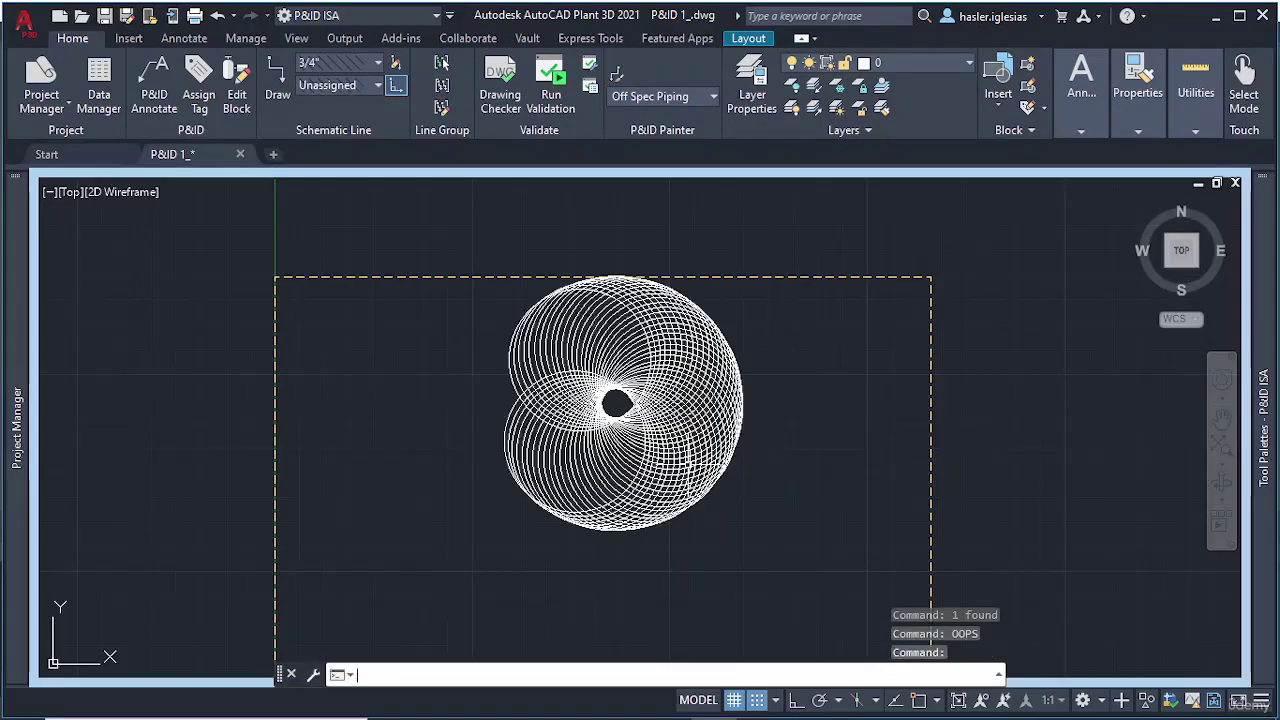
key("Escape")
Hide the polar array of circles with the HIDEOBJECTS command
type("HIDEOBJECTS")
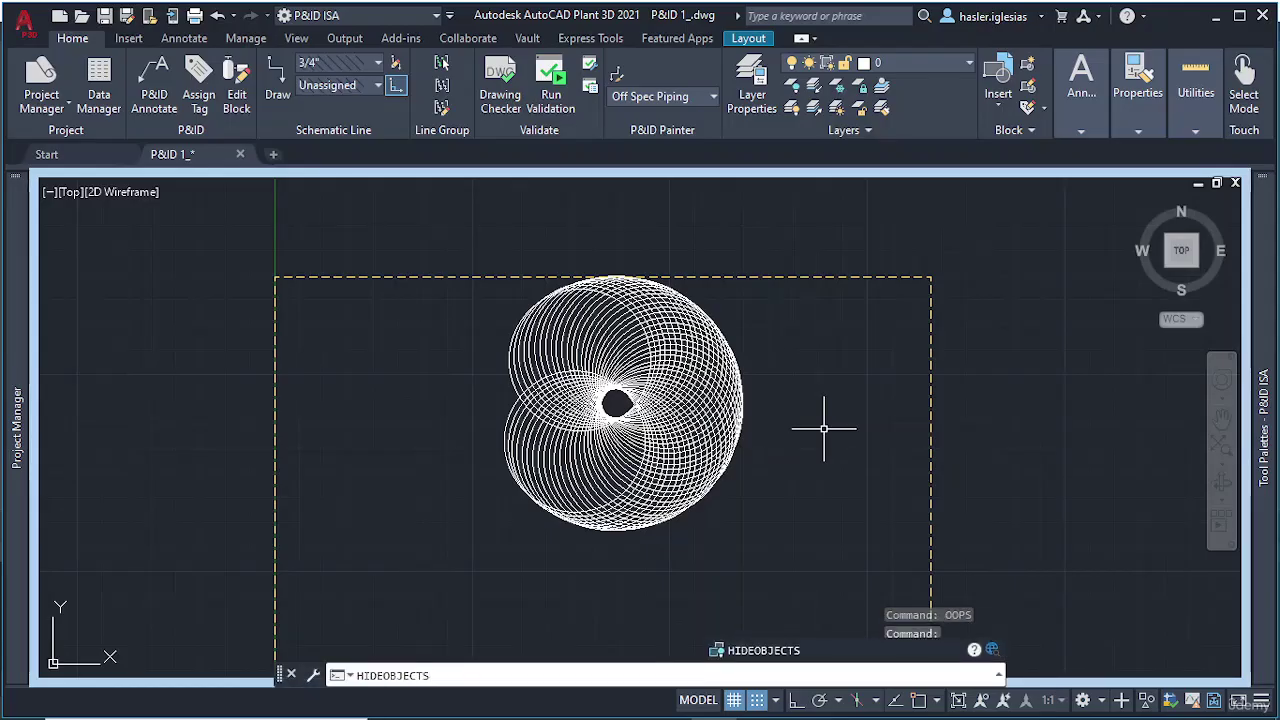
key("Return")
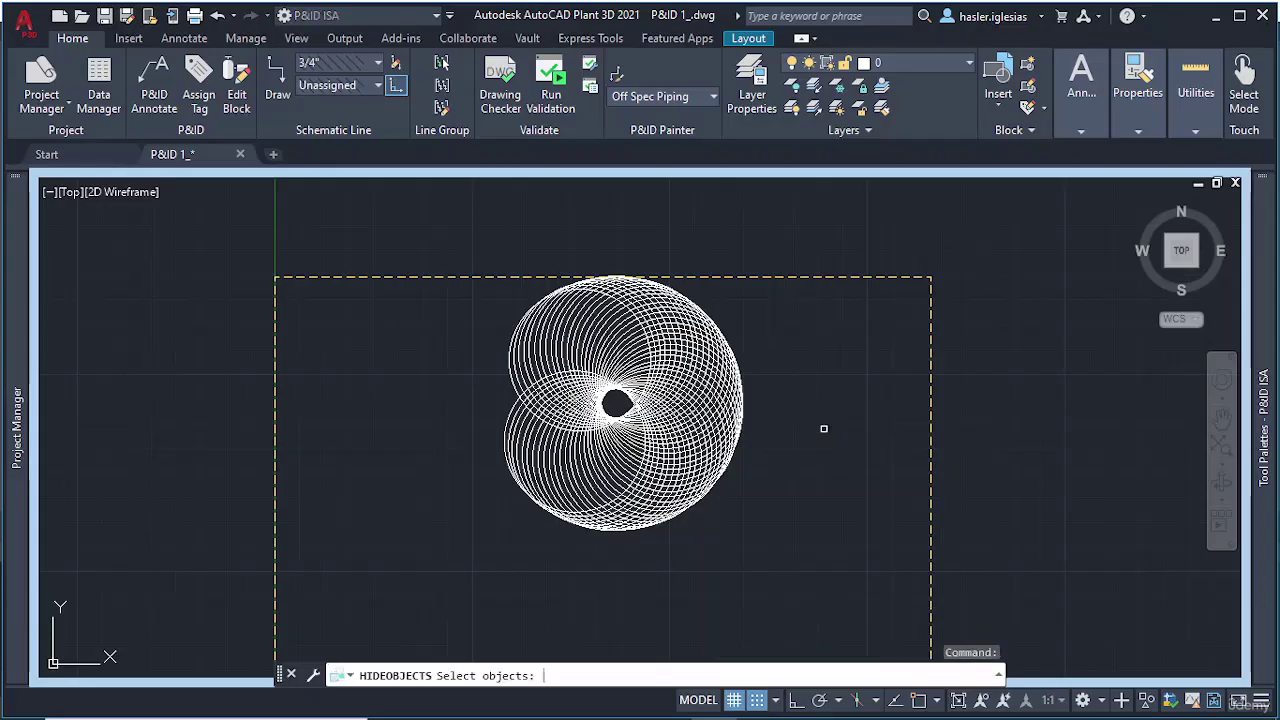
left_click(739, 374)
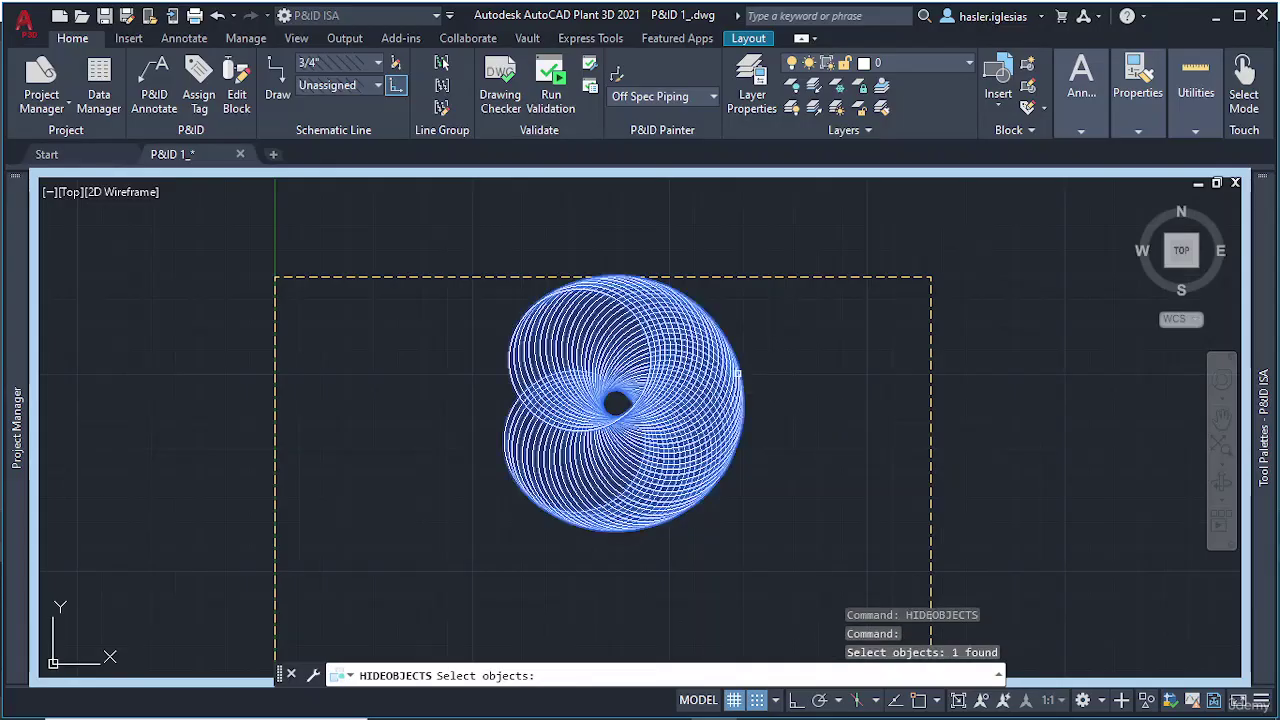
key("Return")
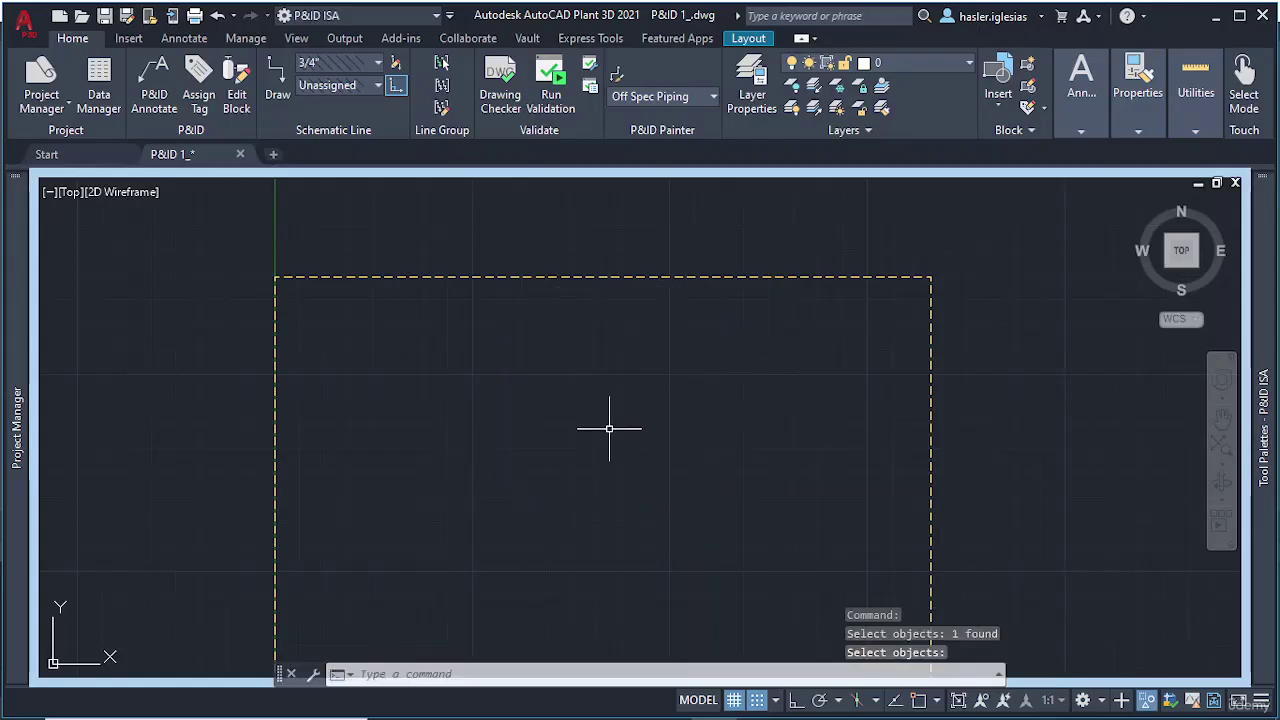
Try OOPS on the hidden polar array, and end the object isolation to show it again
type("OOPS")
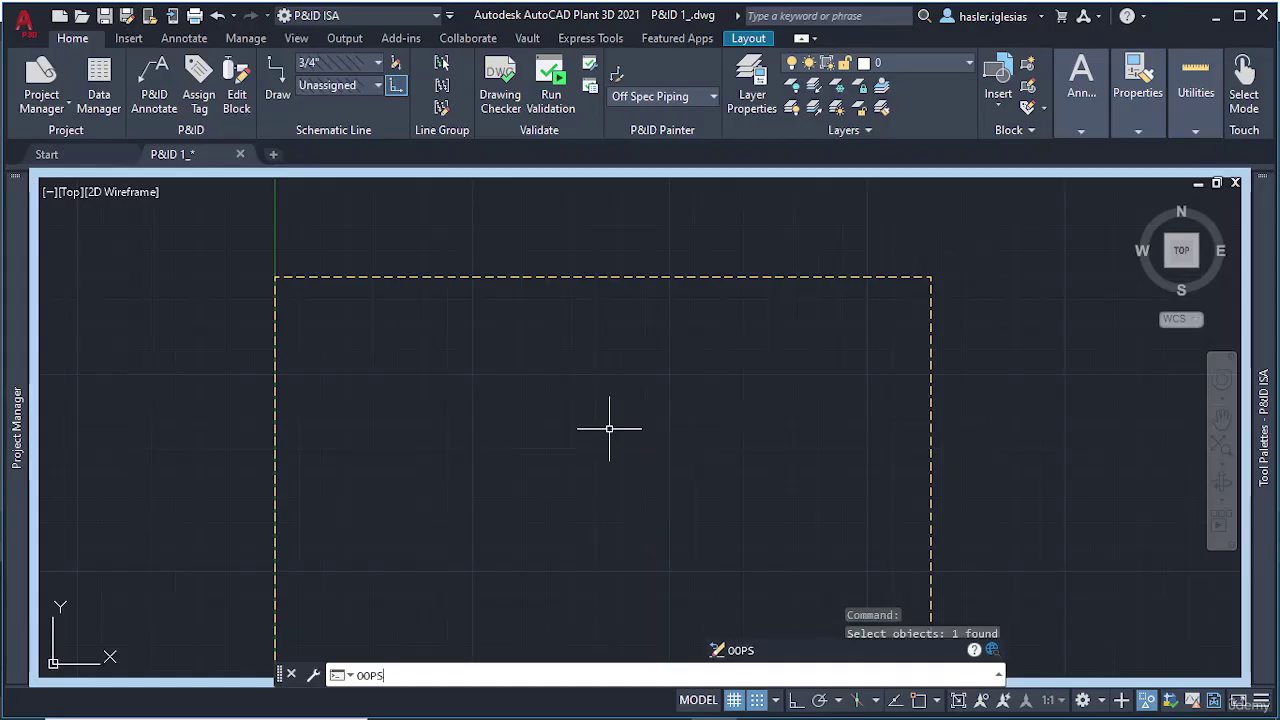
key("Return")
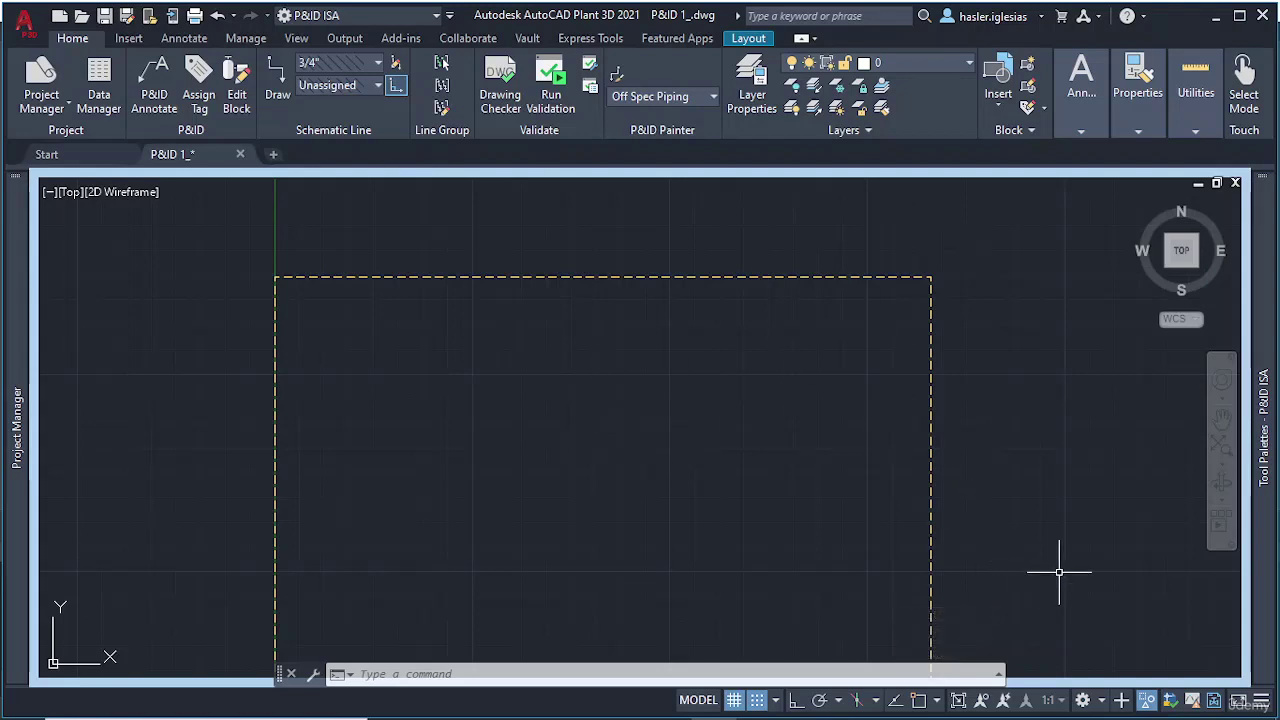
left_click(1146, 703)
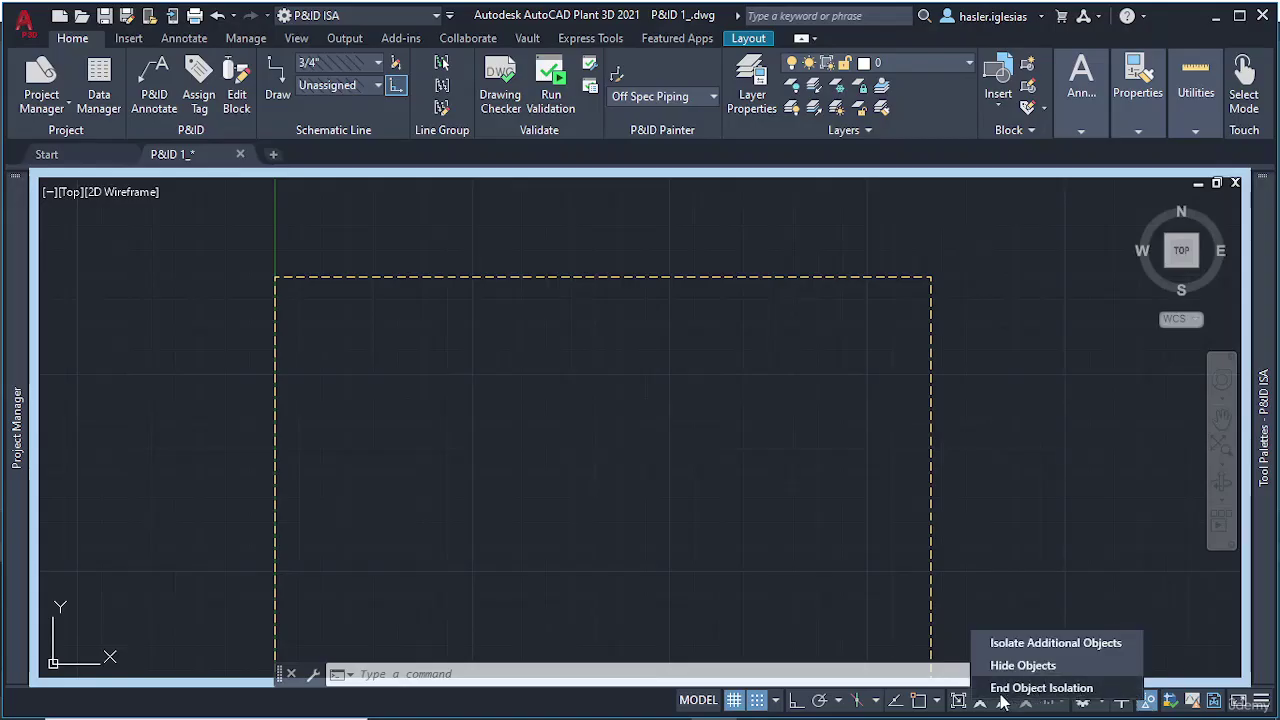
left_click(1058, 689)
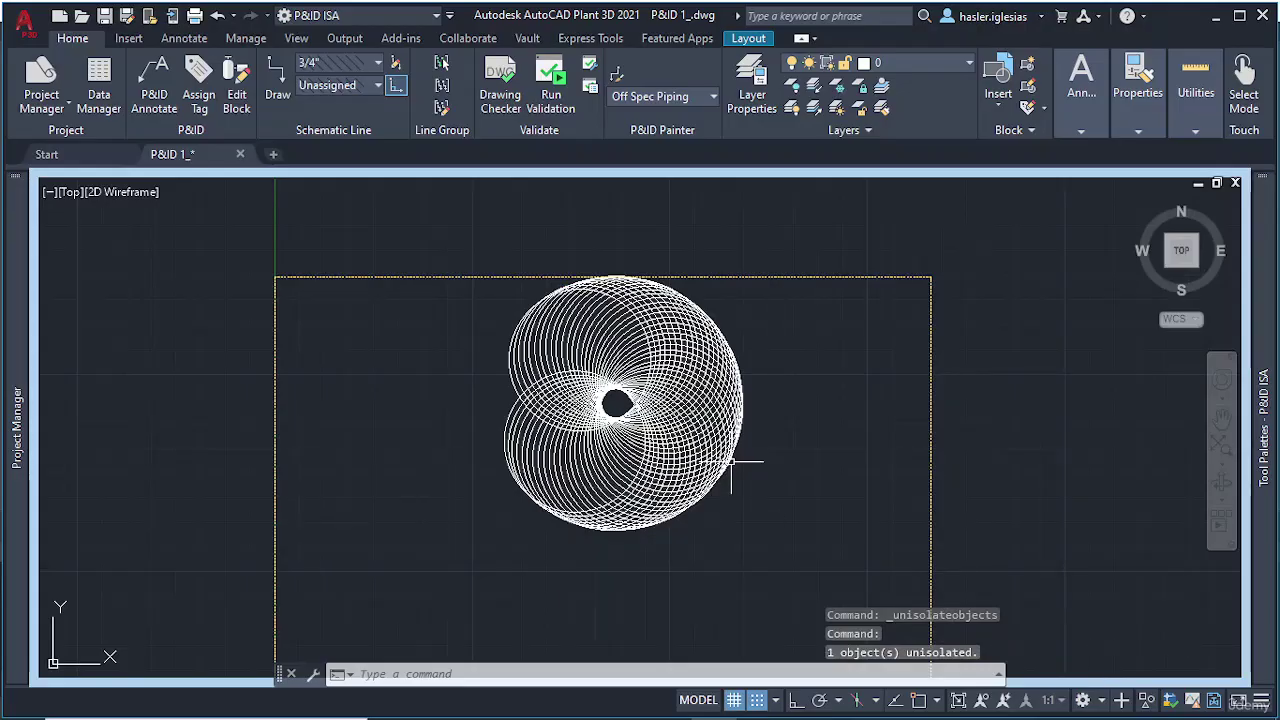
Isolate the polar array of circles with ISOLATEOBJECTS so the rectangular boundary is hidden
left_click(1147, 701)
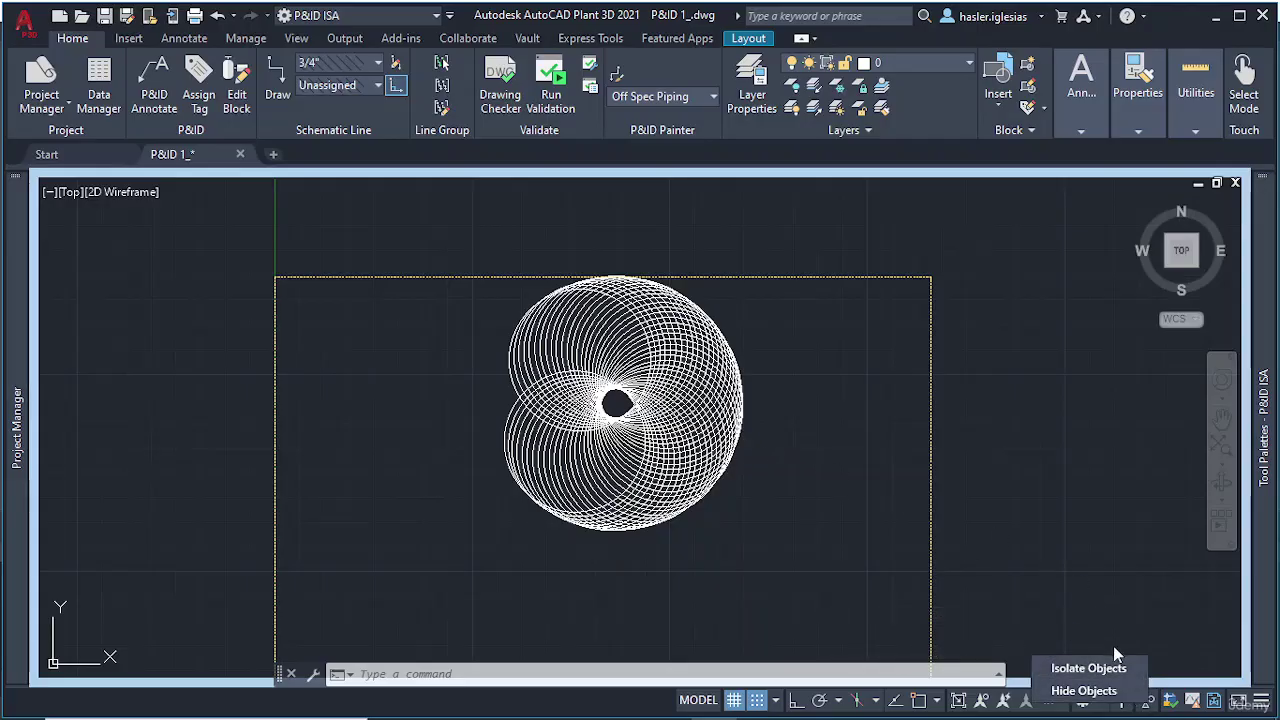
left_click(811, 424)
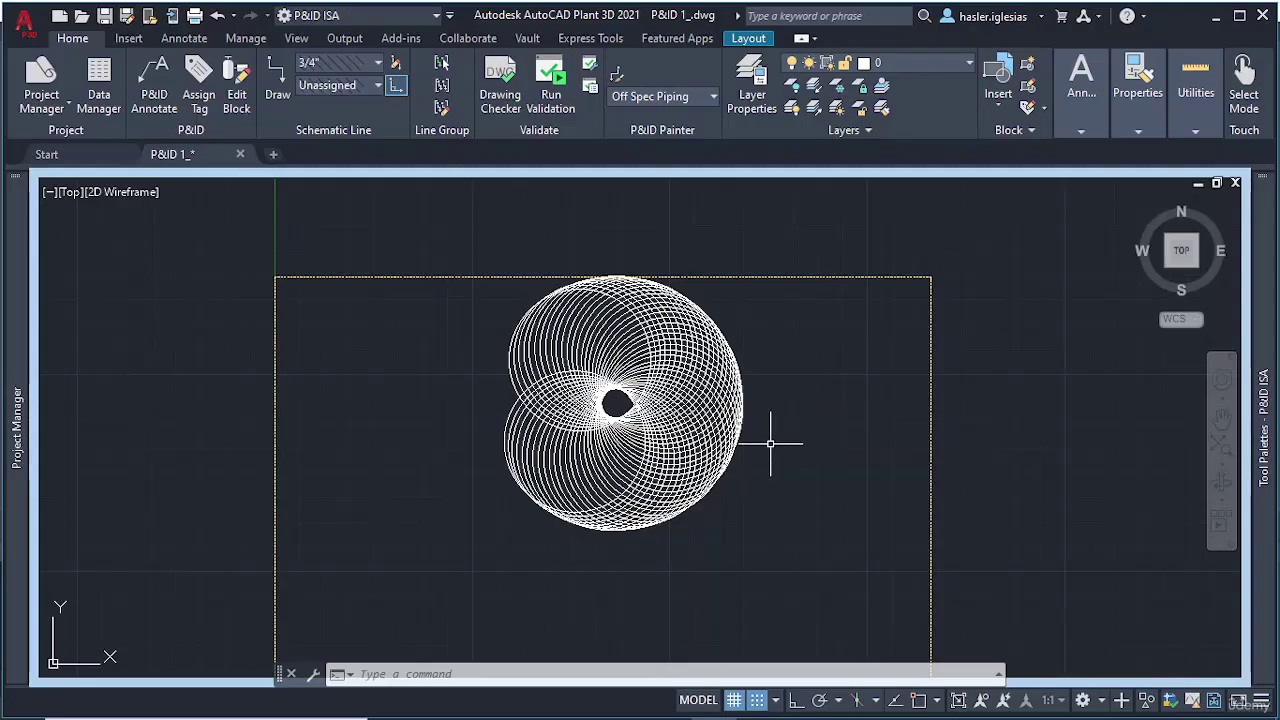
type("ISOLATE")
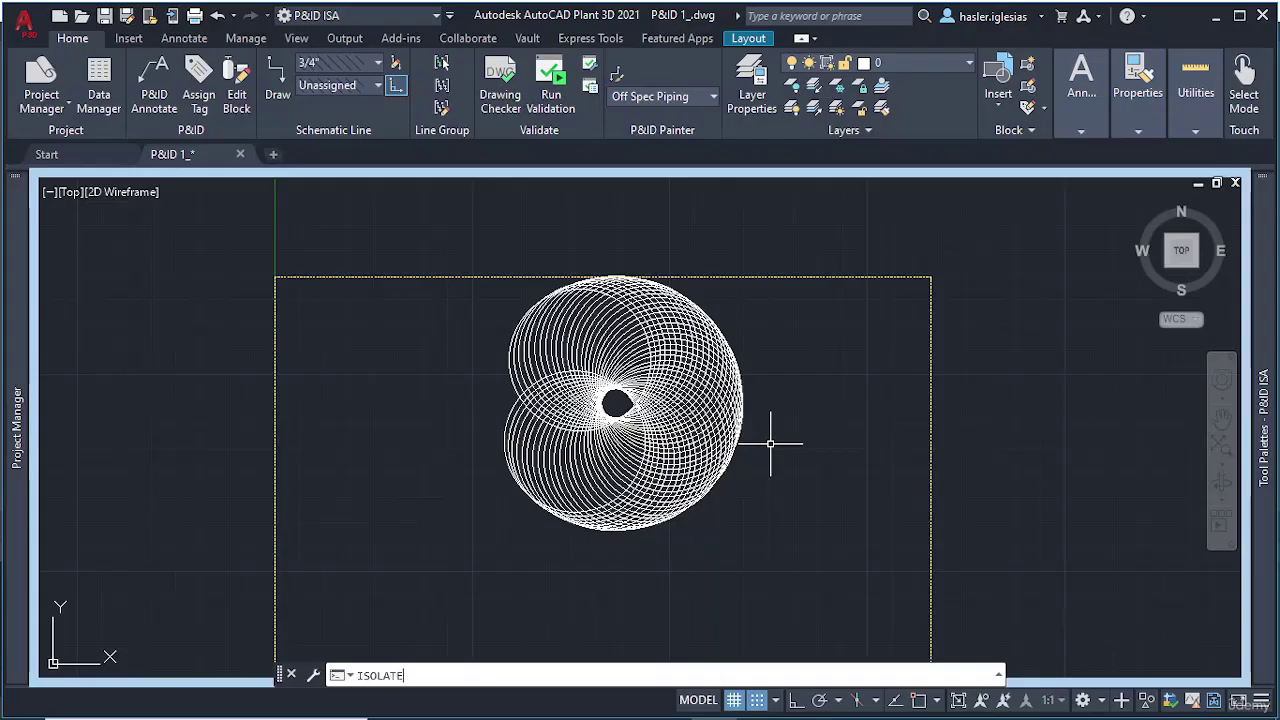
key("Return")
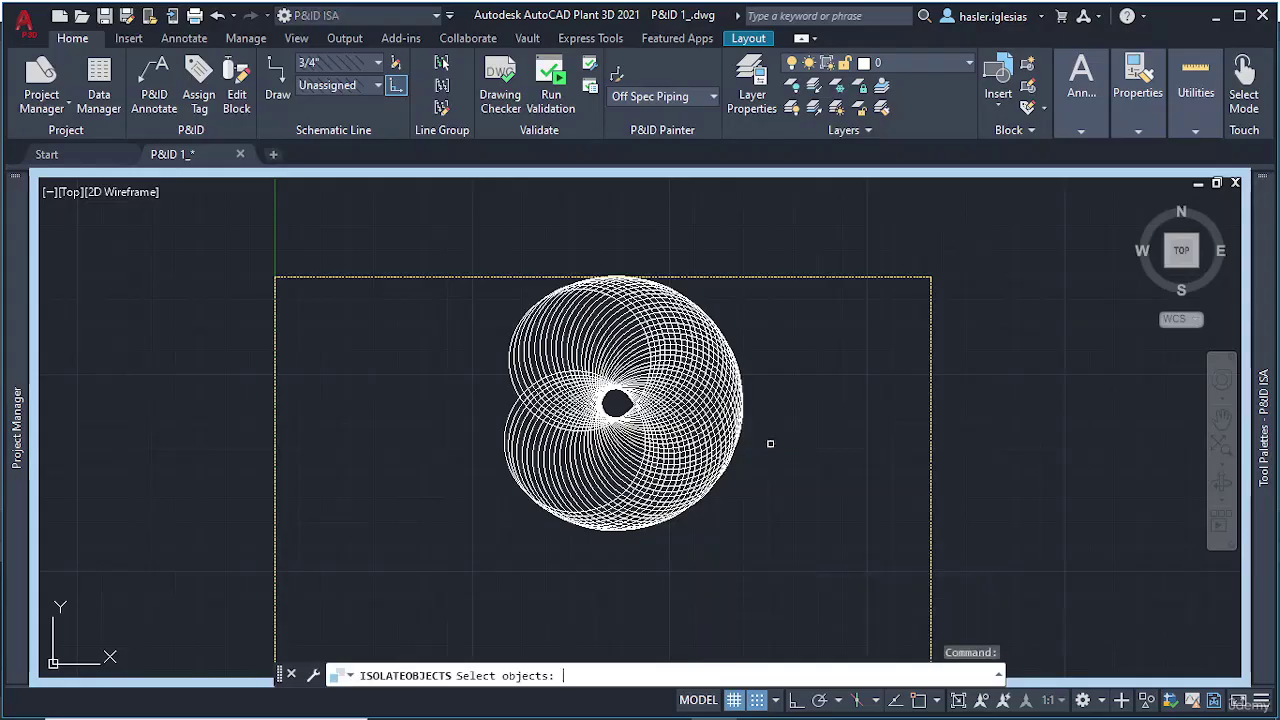
left_click(721, 395)
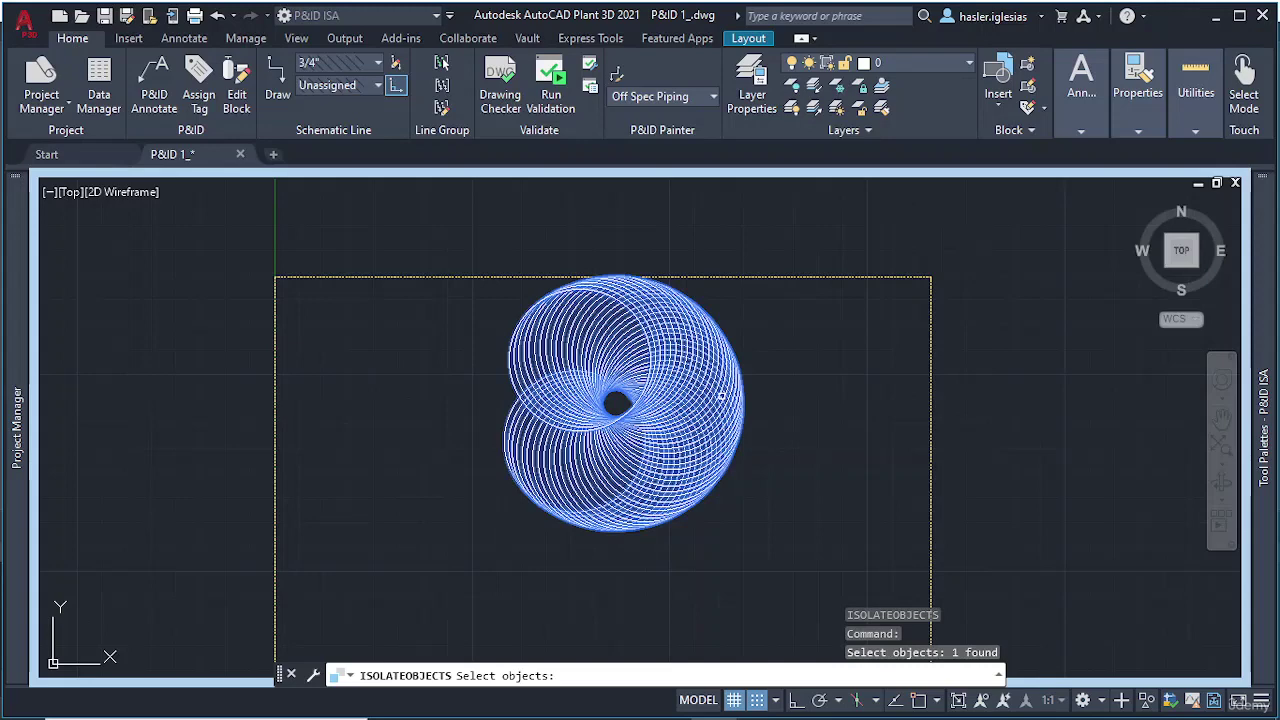
key("Return")
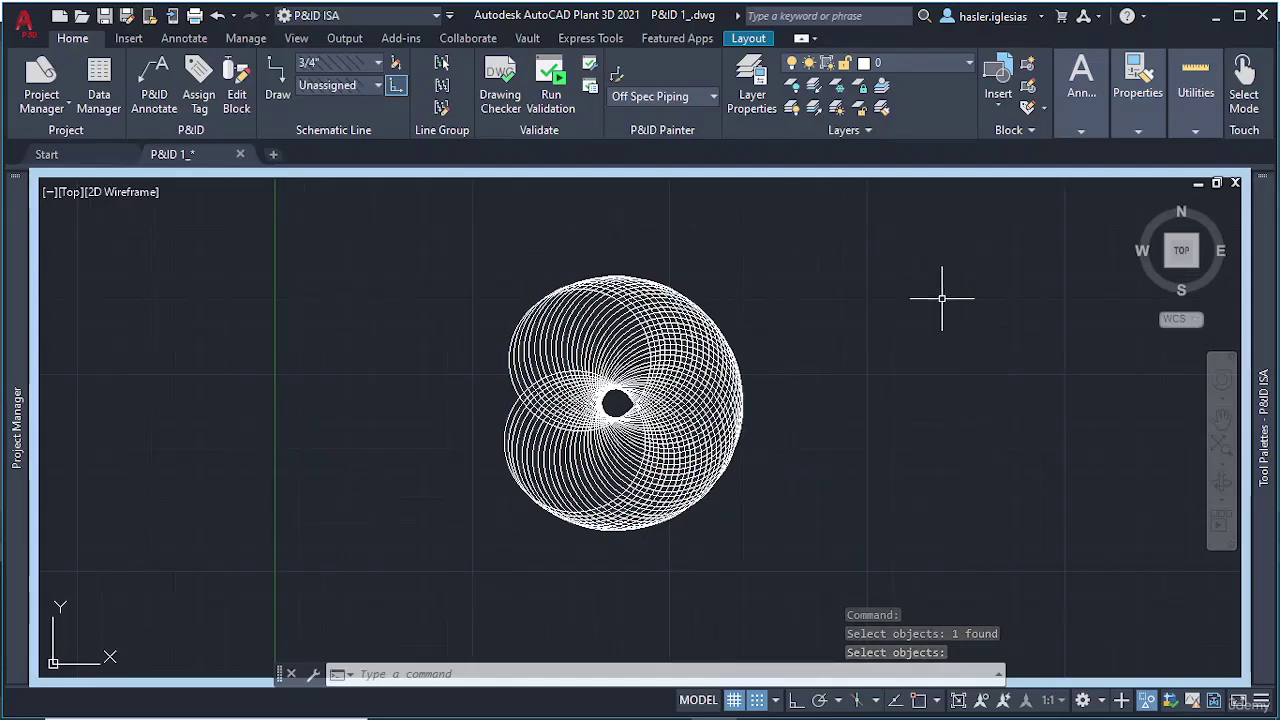
End the object isolation to show the rectangular boundary around the polar array again
left_click(740, 382)
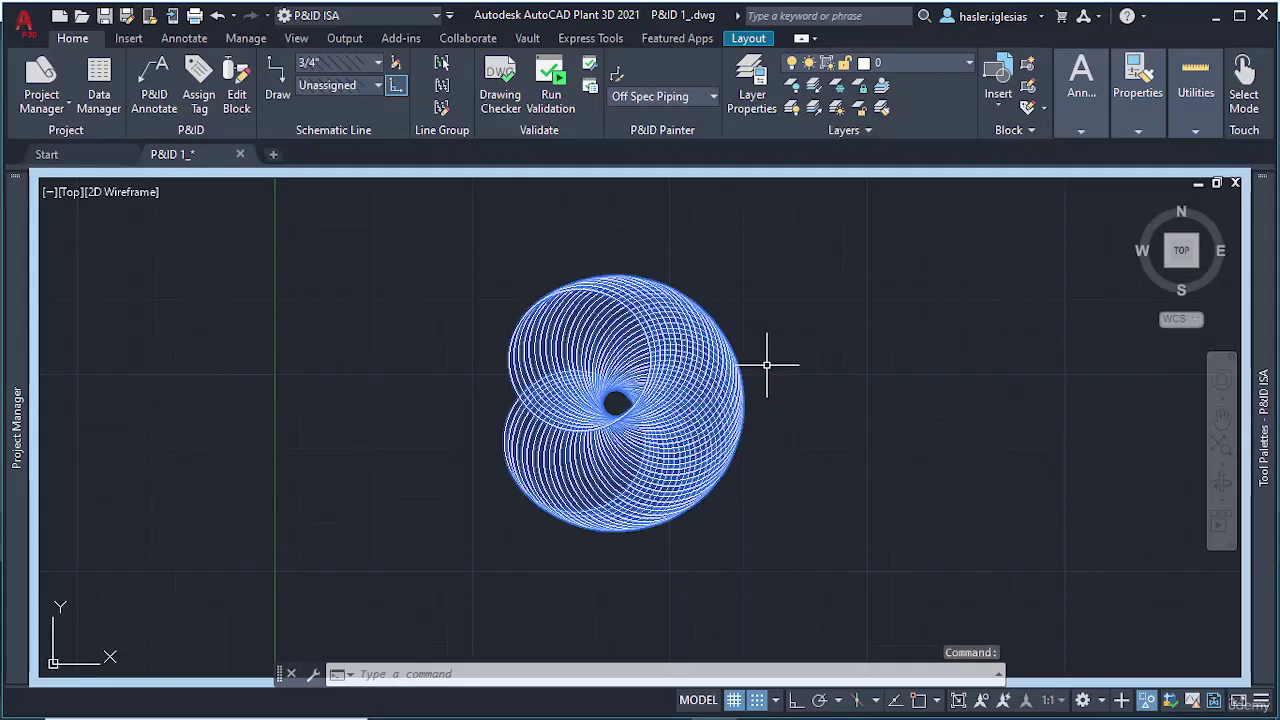
key("Escape")
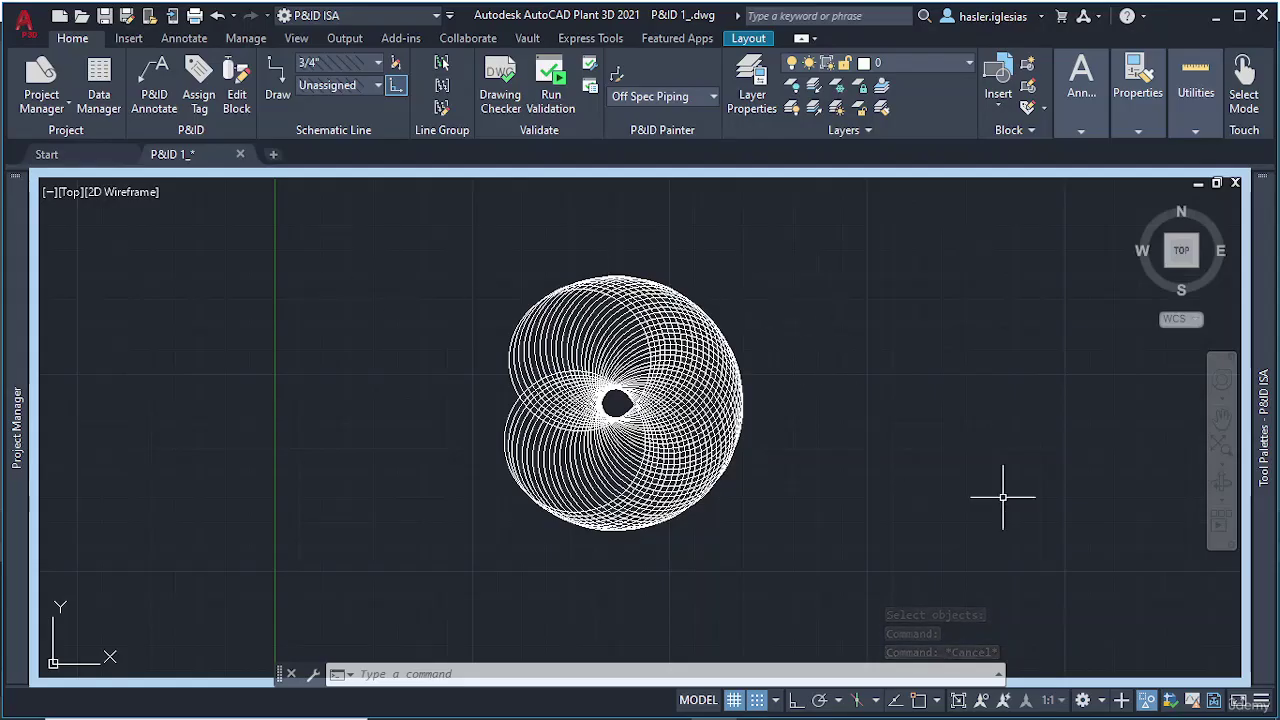
left_click(1100, 698)
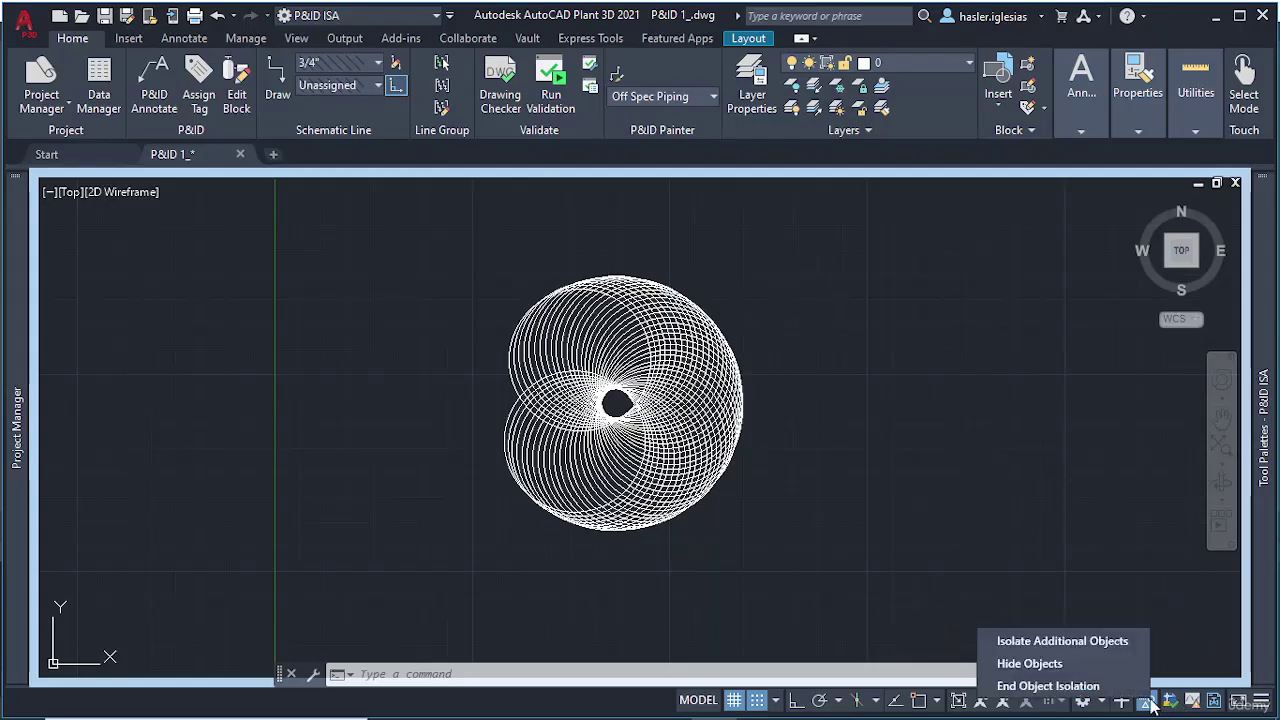
left_click(1060, 688)
scroll(700, 420, "down", 4)
scroll(704, 450, "up", 4)
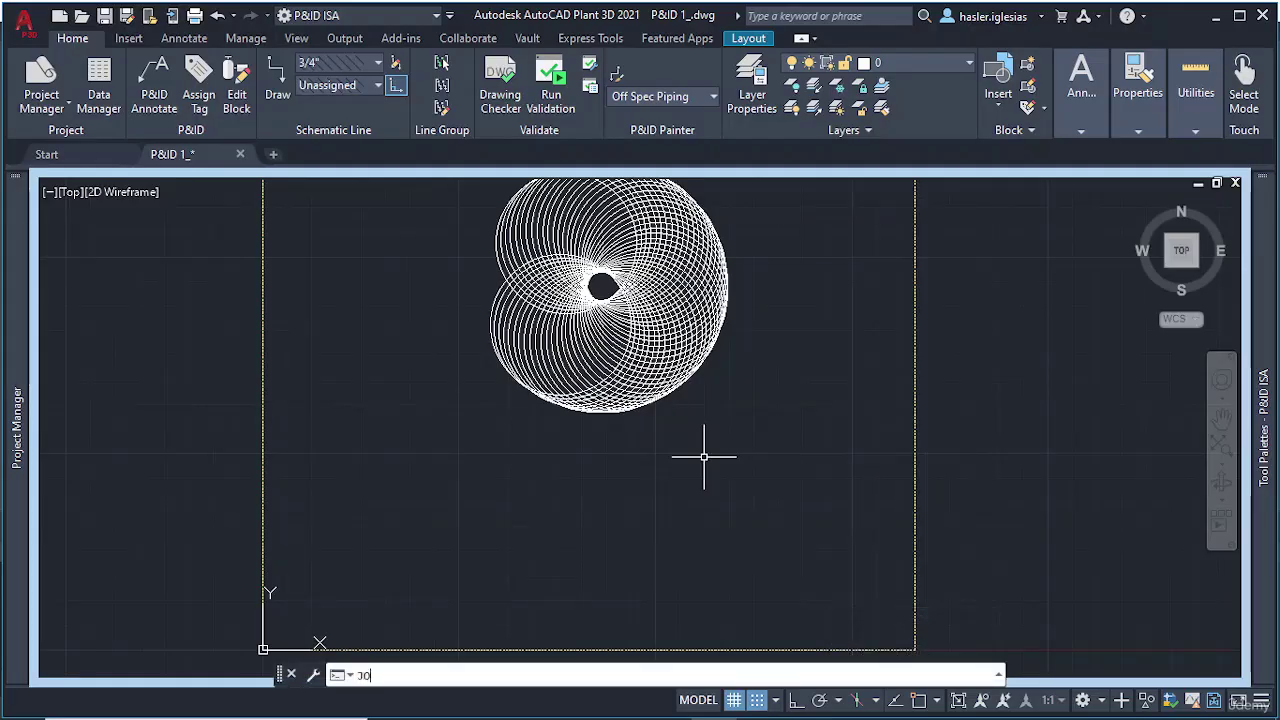
Set the HIGHLIGHT system variable to 1 and test it by selecting and deselecting the polar array of circles
type("HIGH")
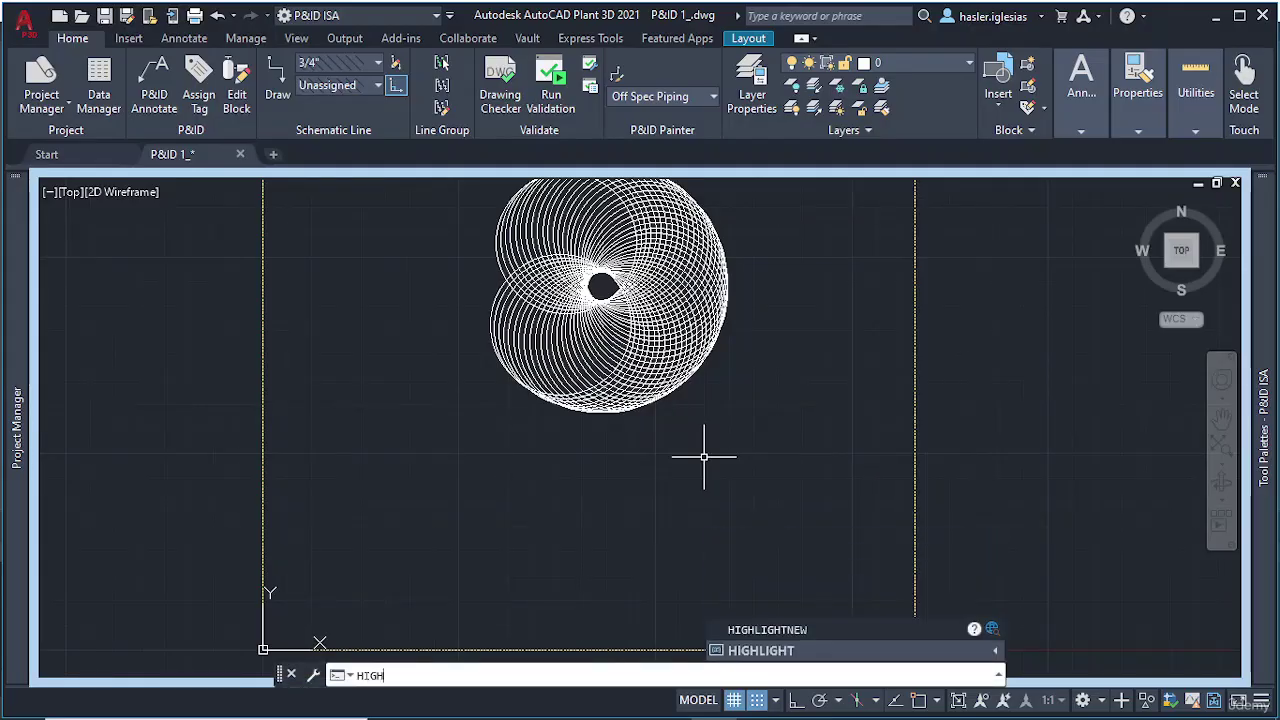
type("LIGHT")
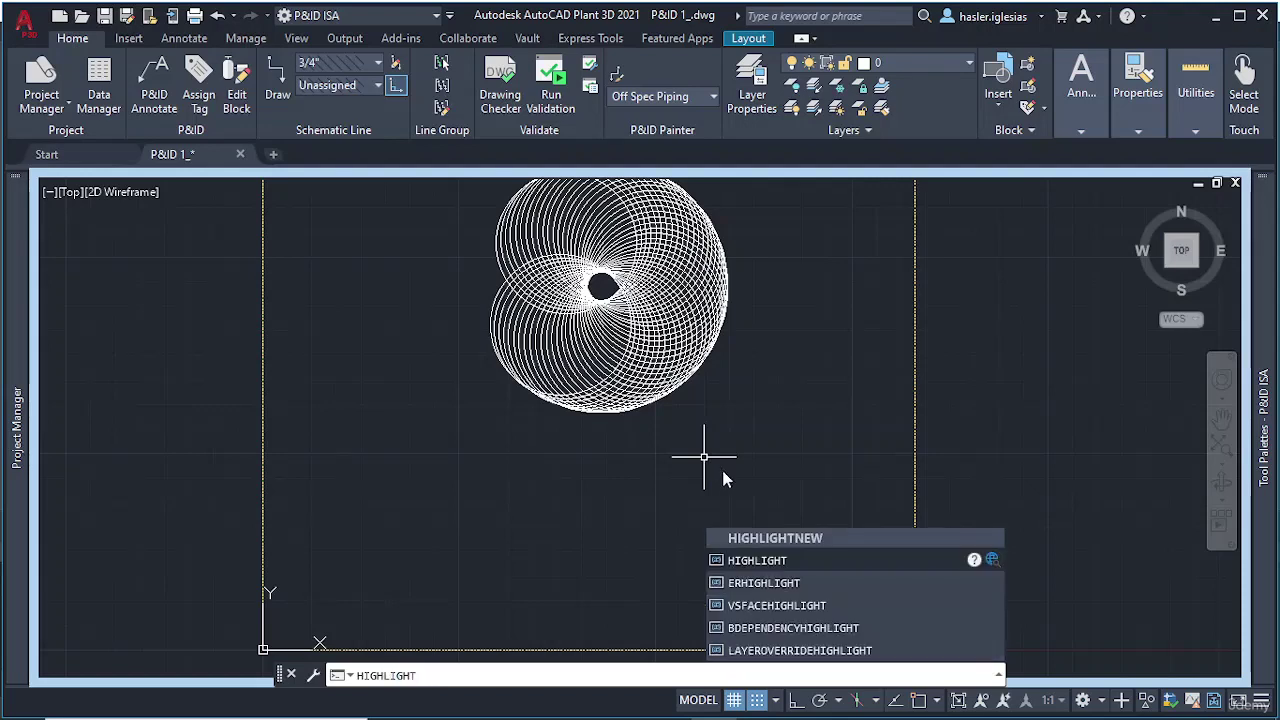
left_click(788, 561)
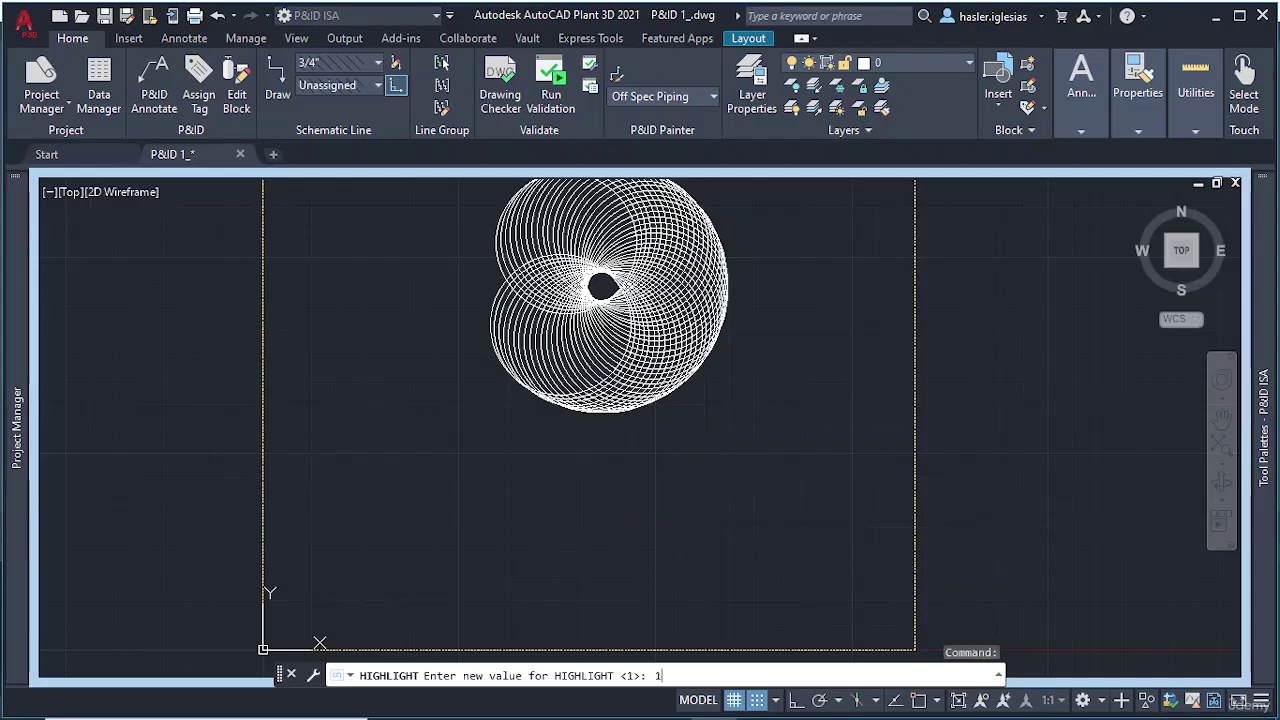
type("1")
key("Return")
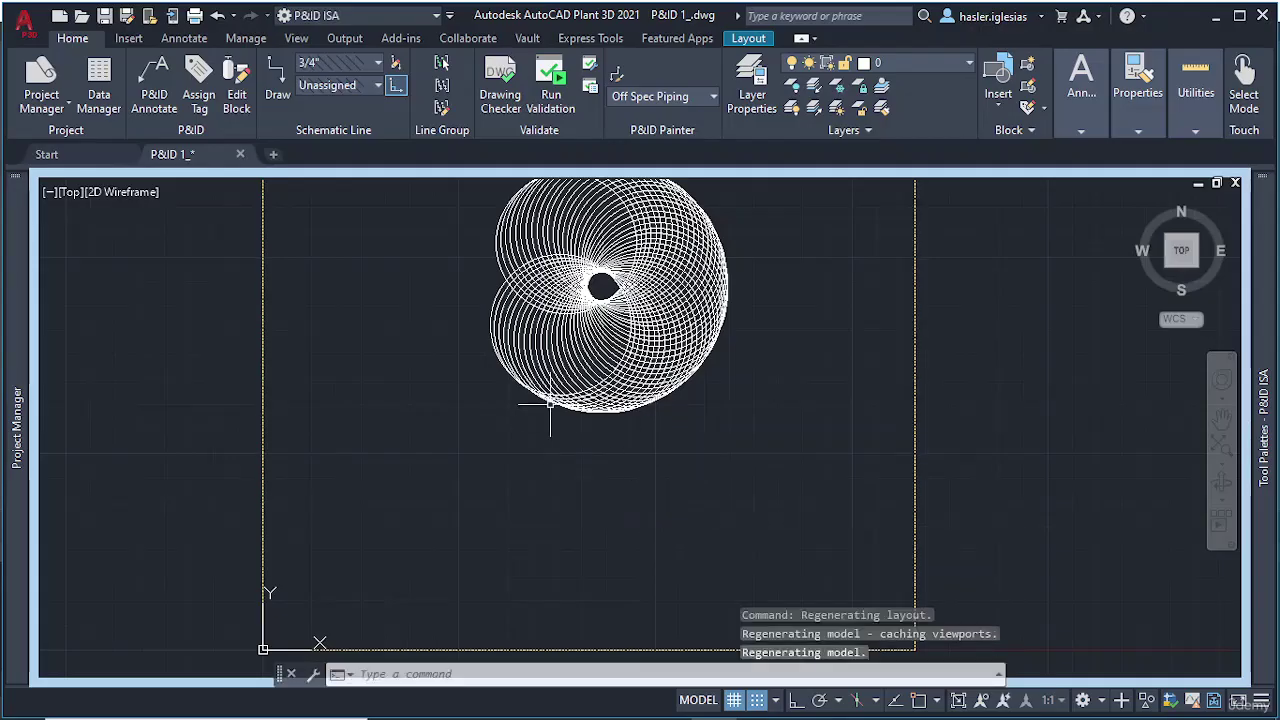
left_click(603, 395)
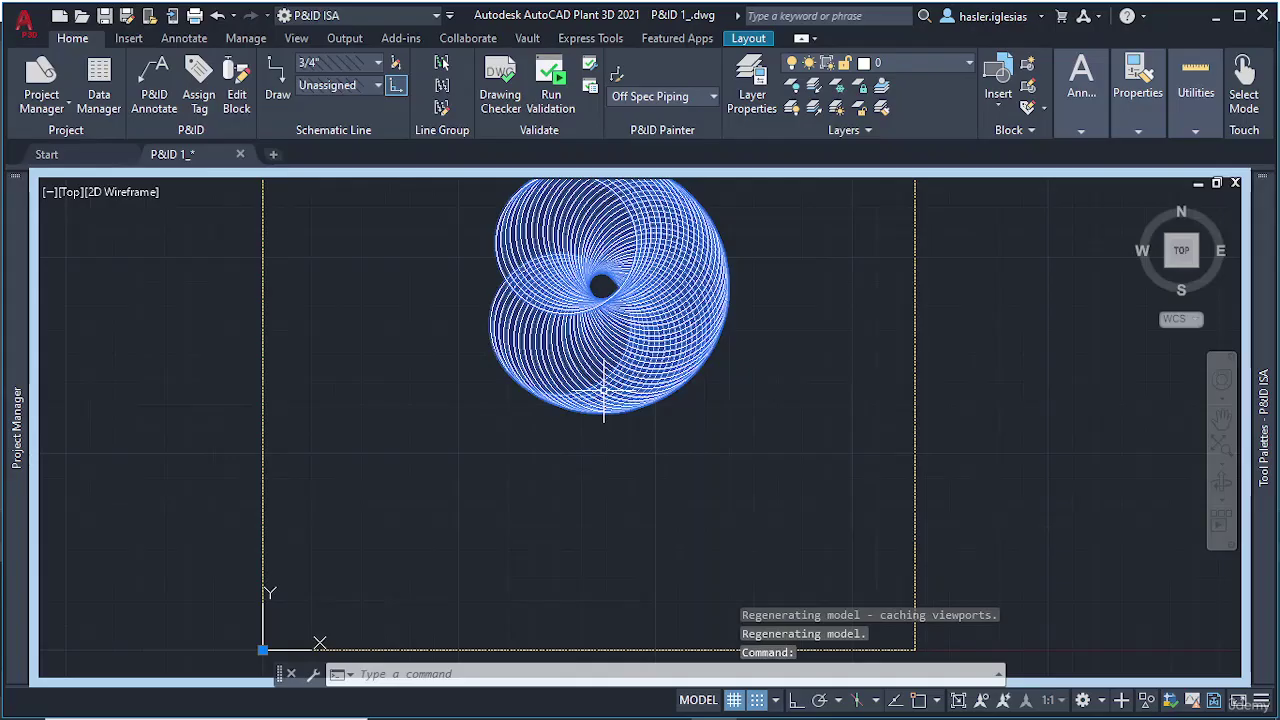
key("Escape")
key("Escape")
key("Escape")
scroll(609, 430, "down", 2)
scroll(609, 440, "up", 2)
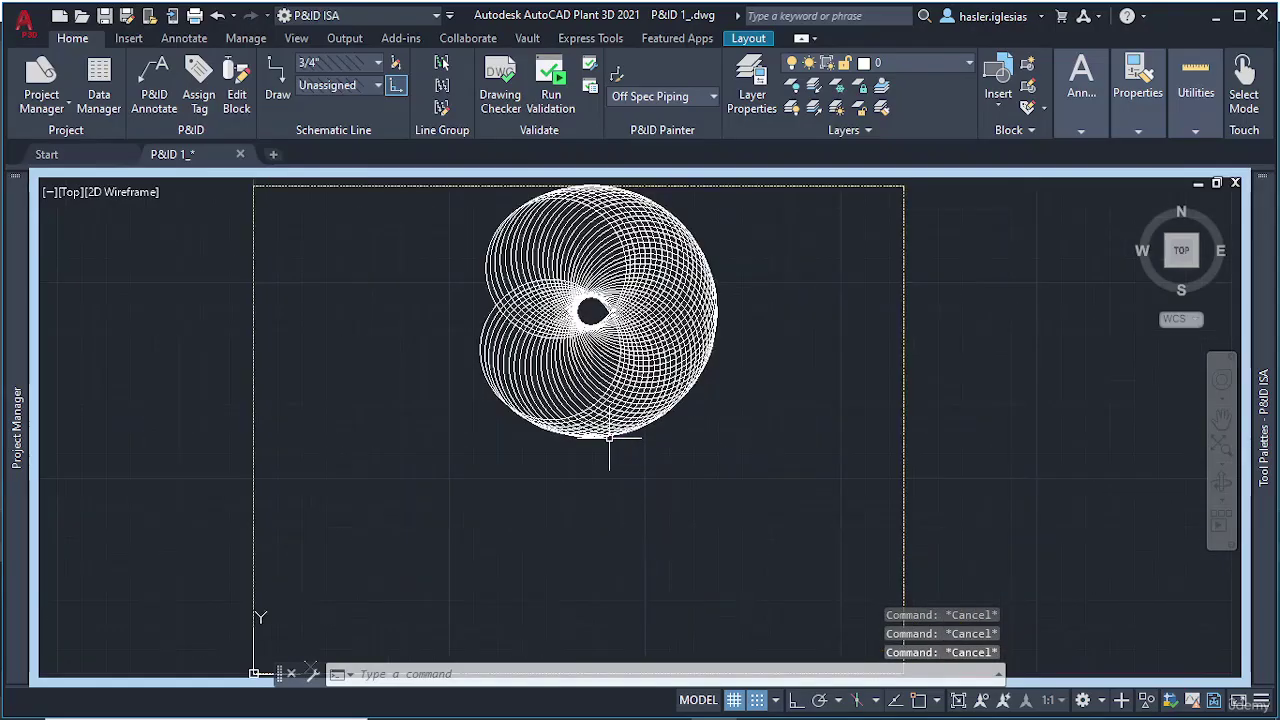
middle_click_drag(609, 437, 606, 464)
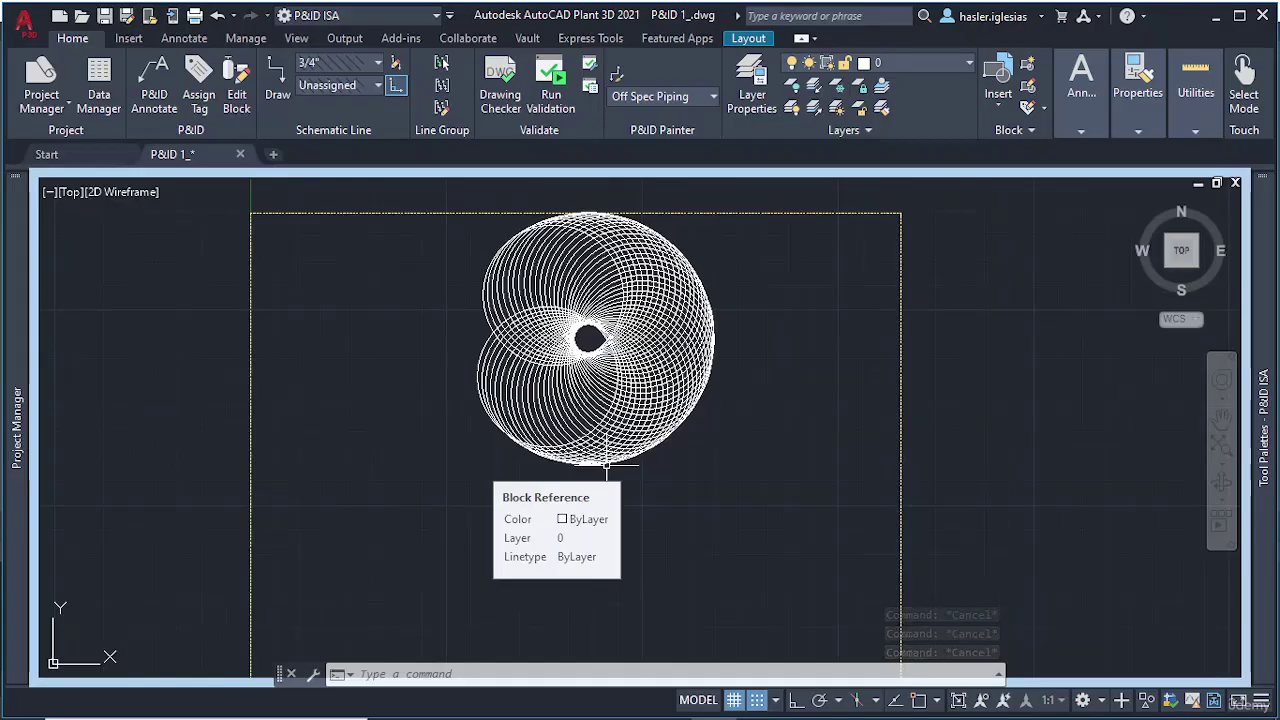
Set the HIGHLIGHT system variable to 0 with the polar array selected, and return it to 1
left_click(640, 424)
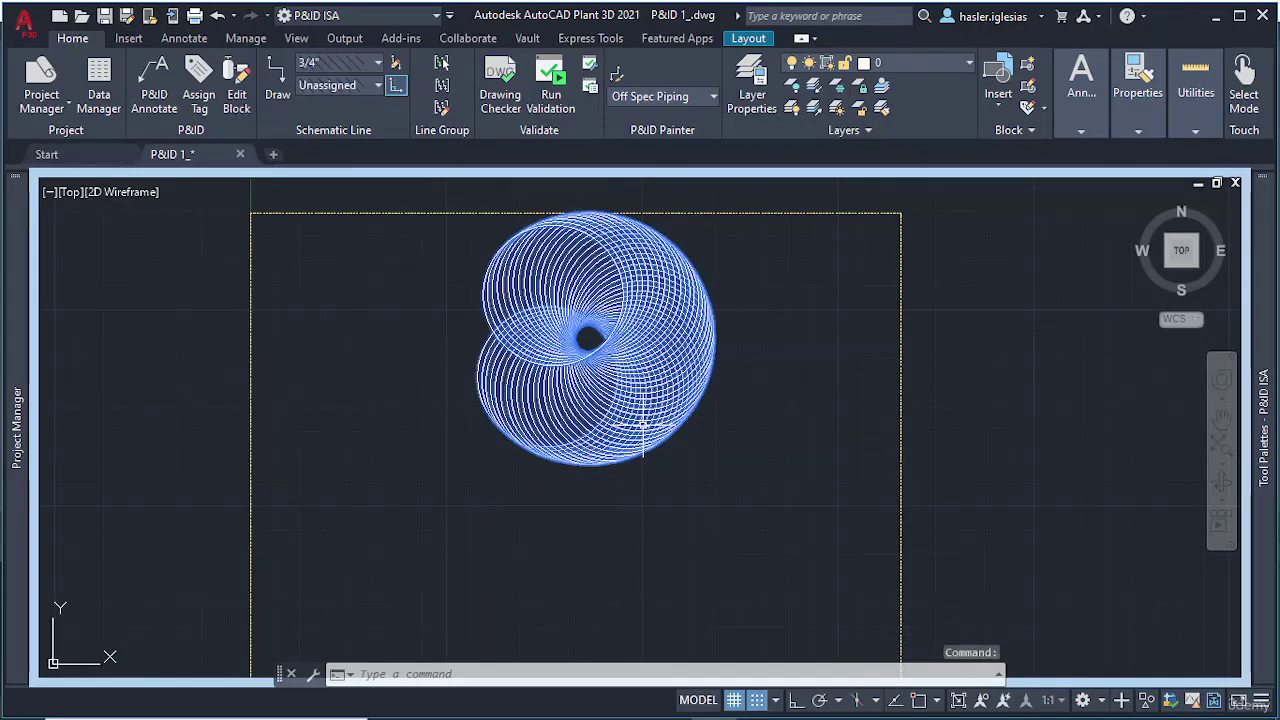
type("HIGHLIGHT")
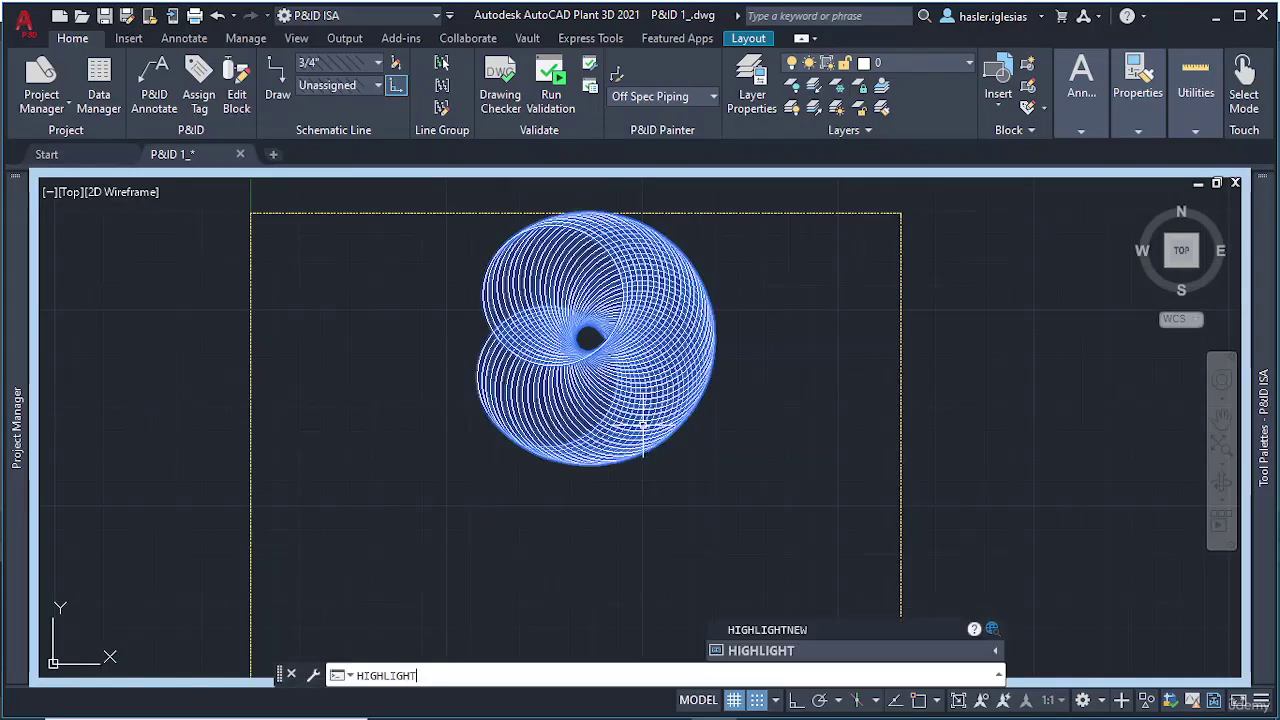
key("Return")
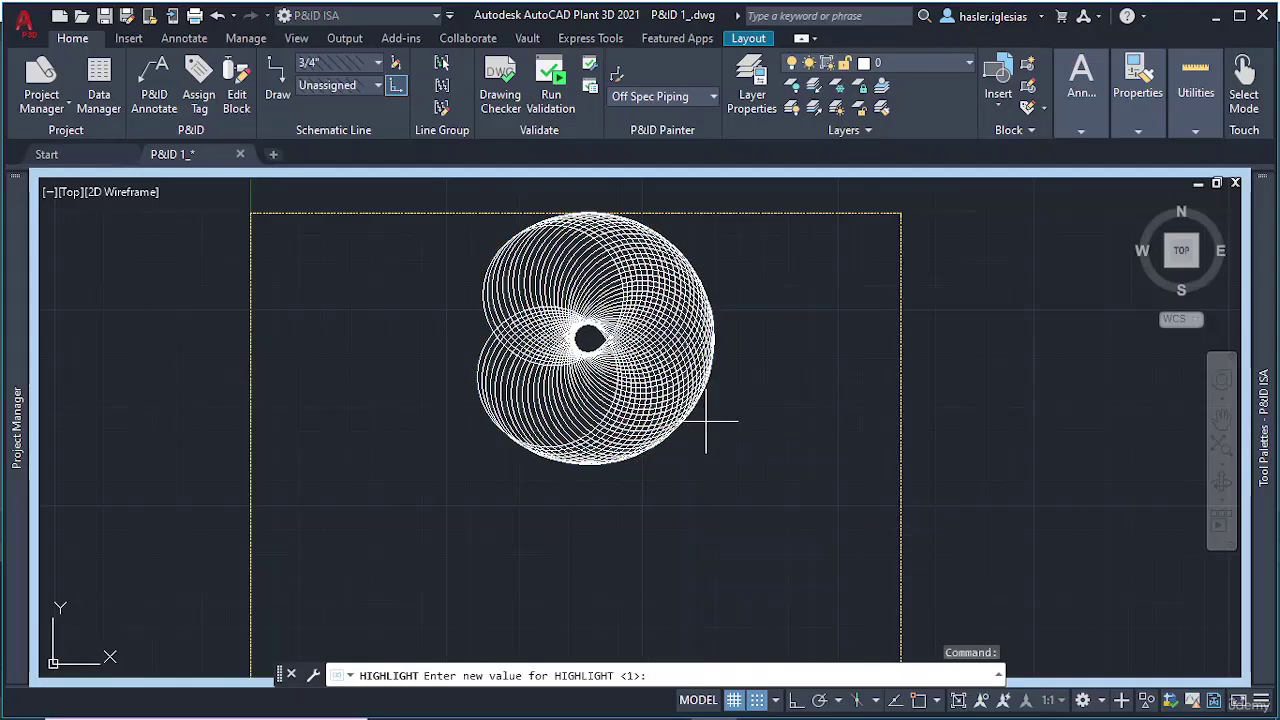
type("0")
key("Return")
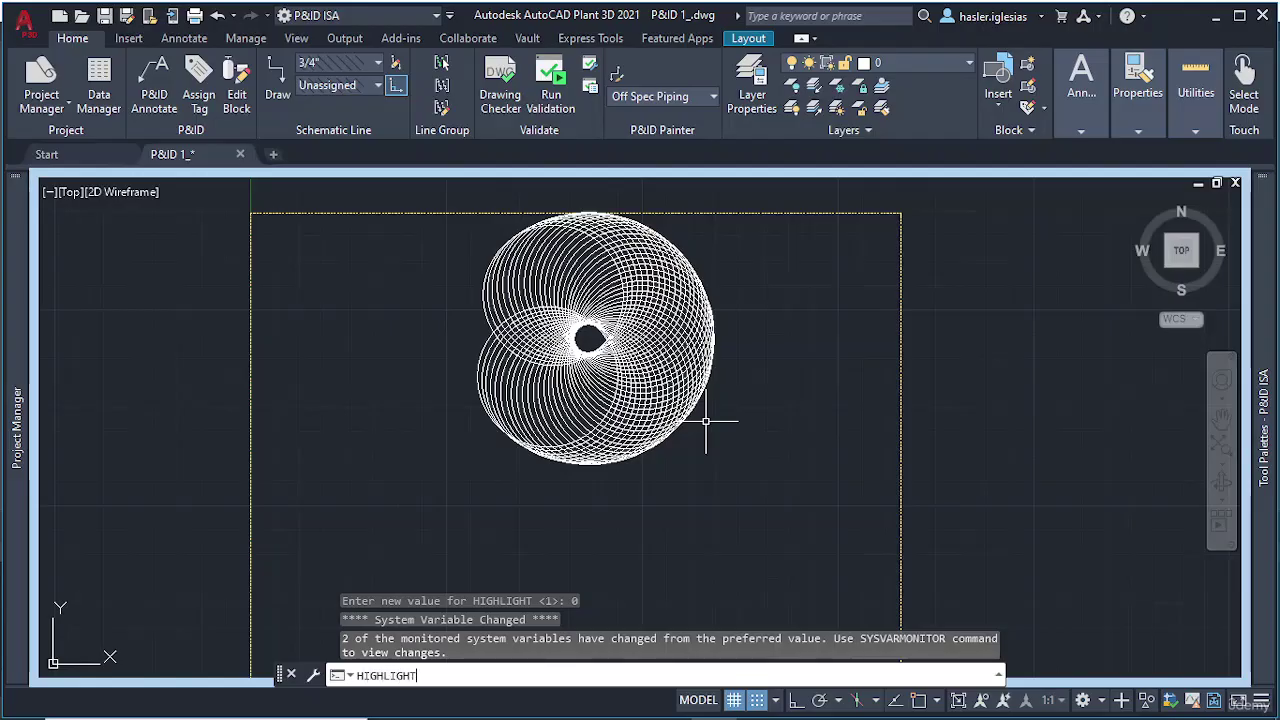
key("Return")
type("1")
key("Return")
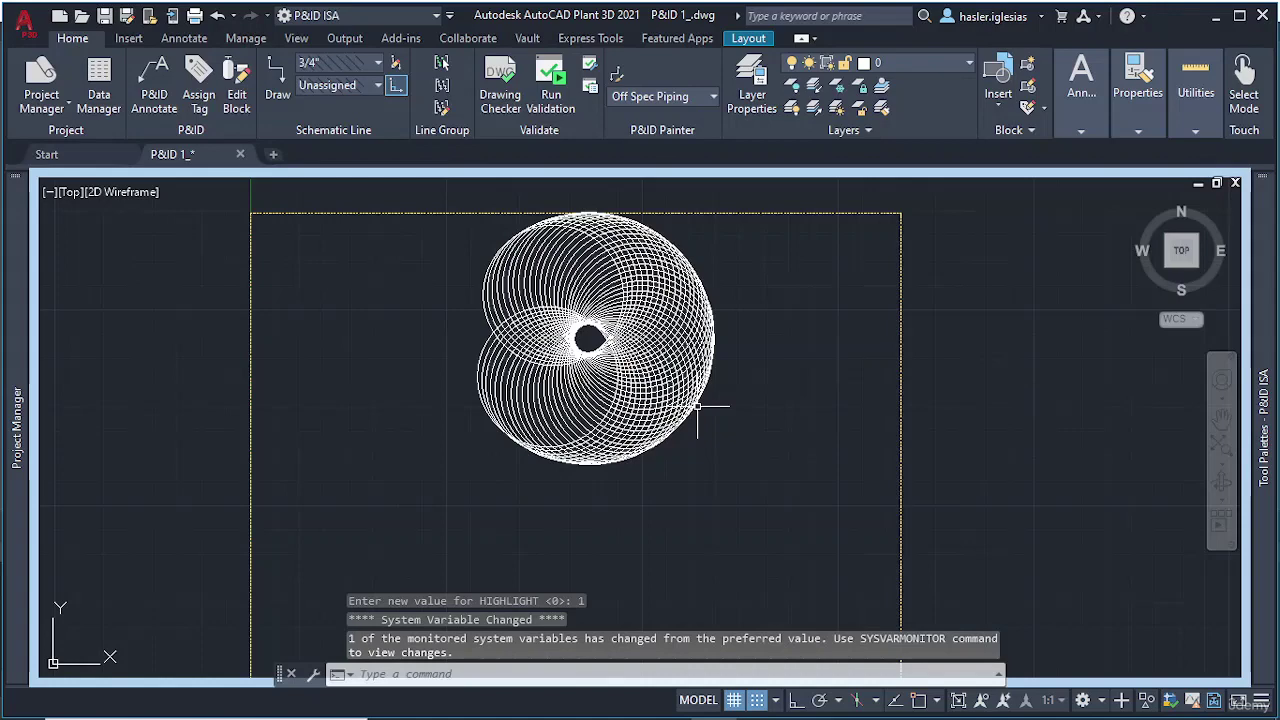
Erase the polar array of circles and draw an open chain of three connected lines inside the rectangular boundary
left_click(692, 407)
key("Delete")
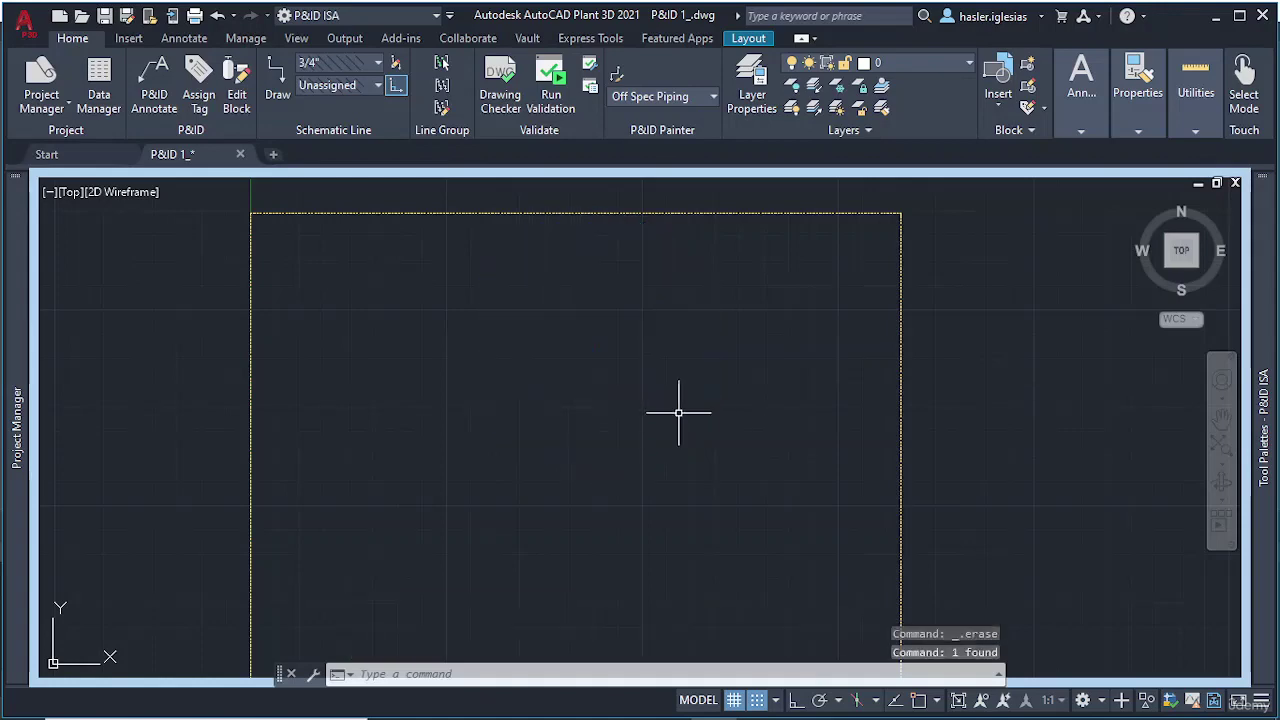
type("L")
key("Return")
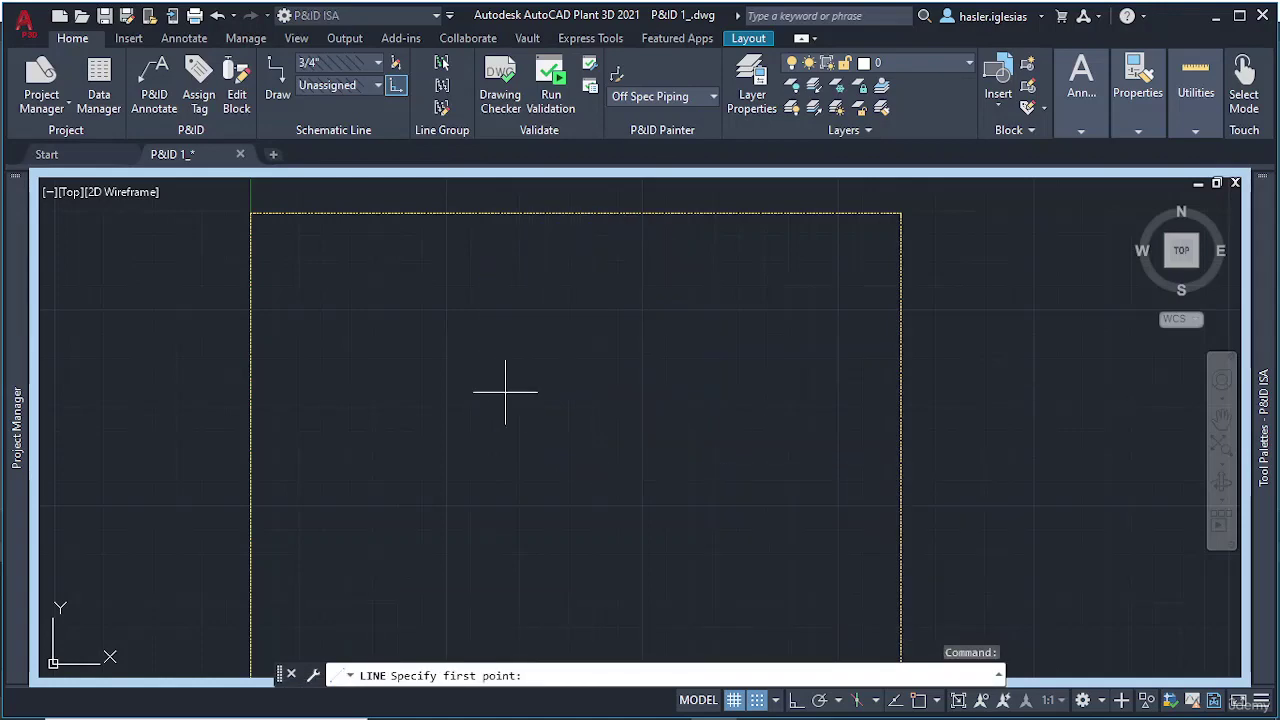
left_click(352, 335)
left_click(671, 303)
left_click(693, 376)
left_click(594, 432)
key("Escape")
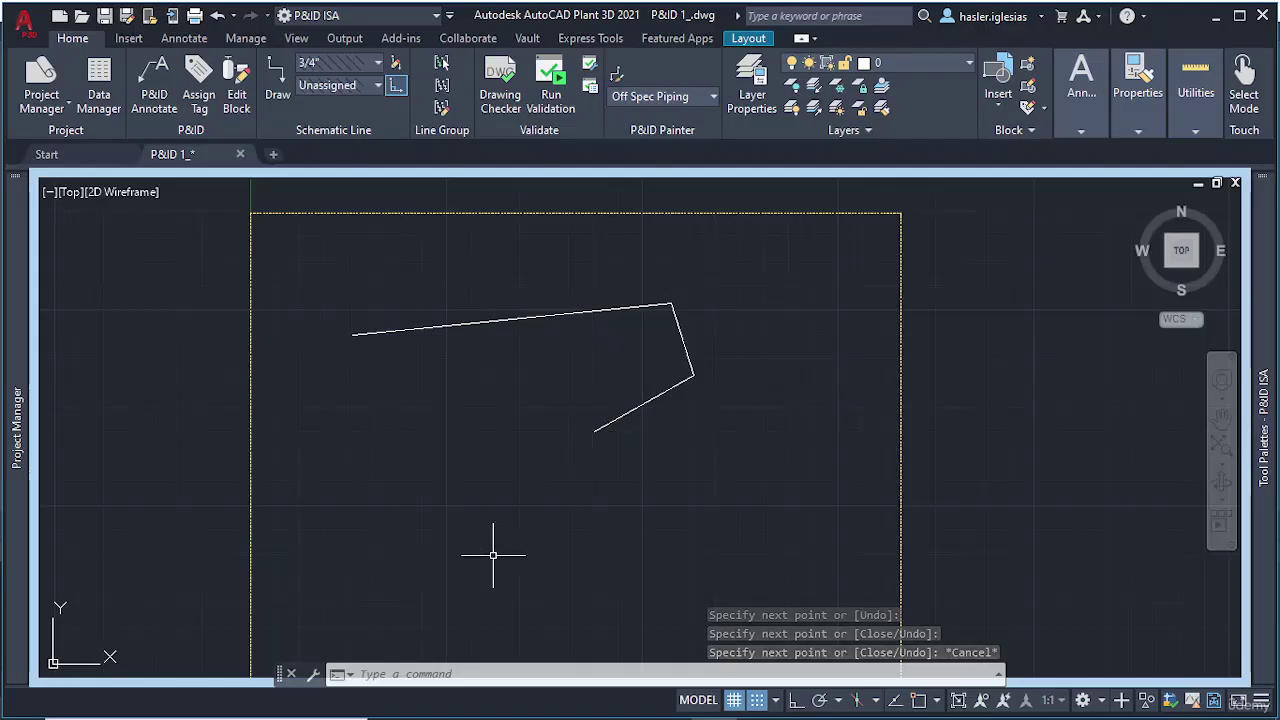
Try to mirror the three connected lines across a vertical mirror line with Ortho mode on, and undo the command
middle_click_drag(517, 503, 524, 431)
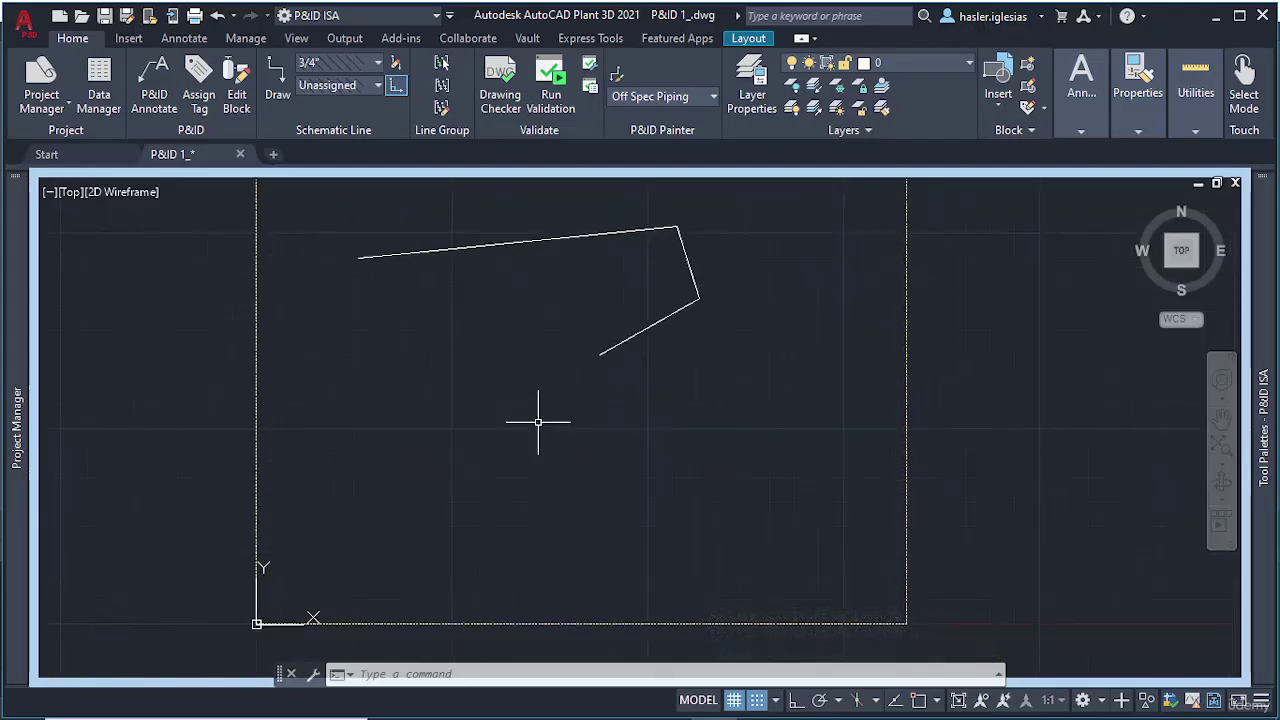
type("MI")
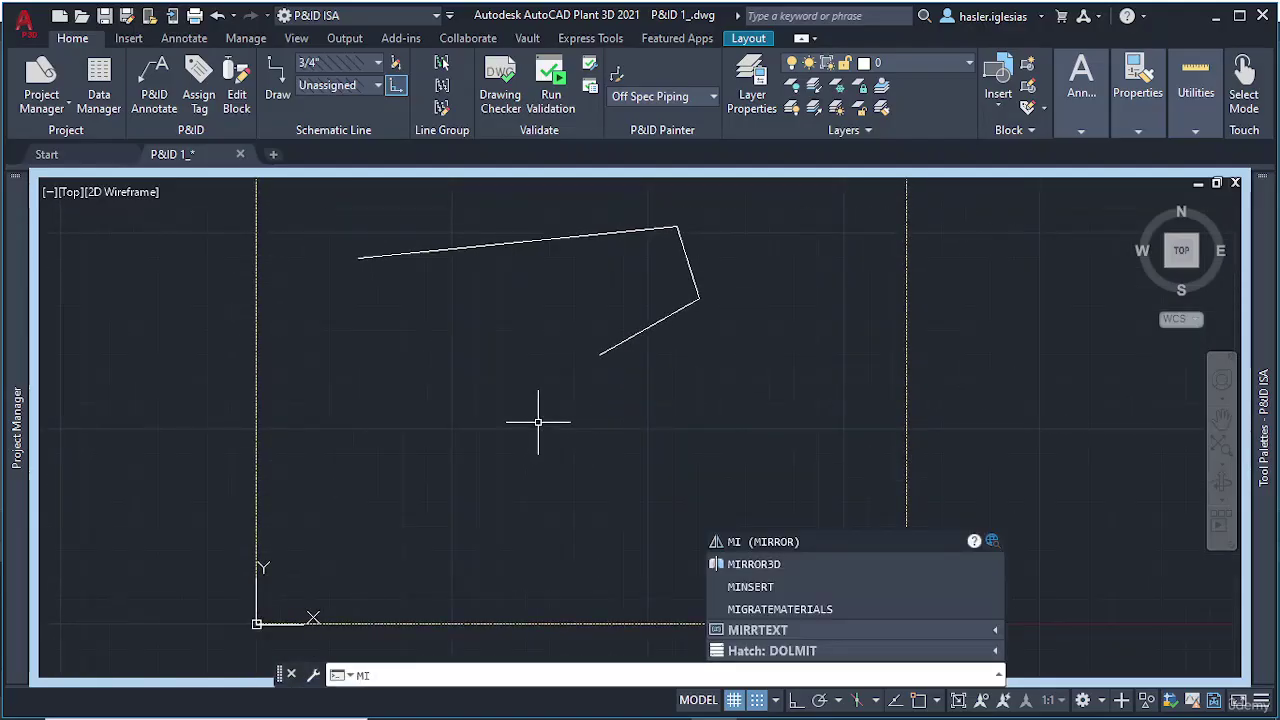
key("Return")
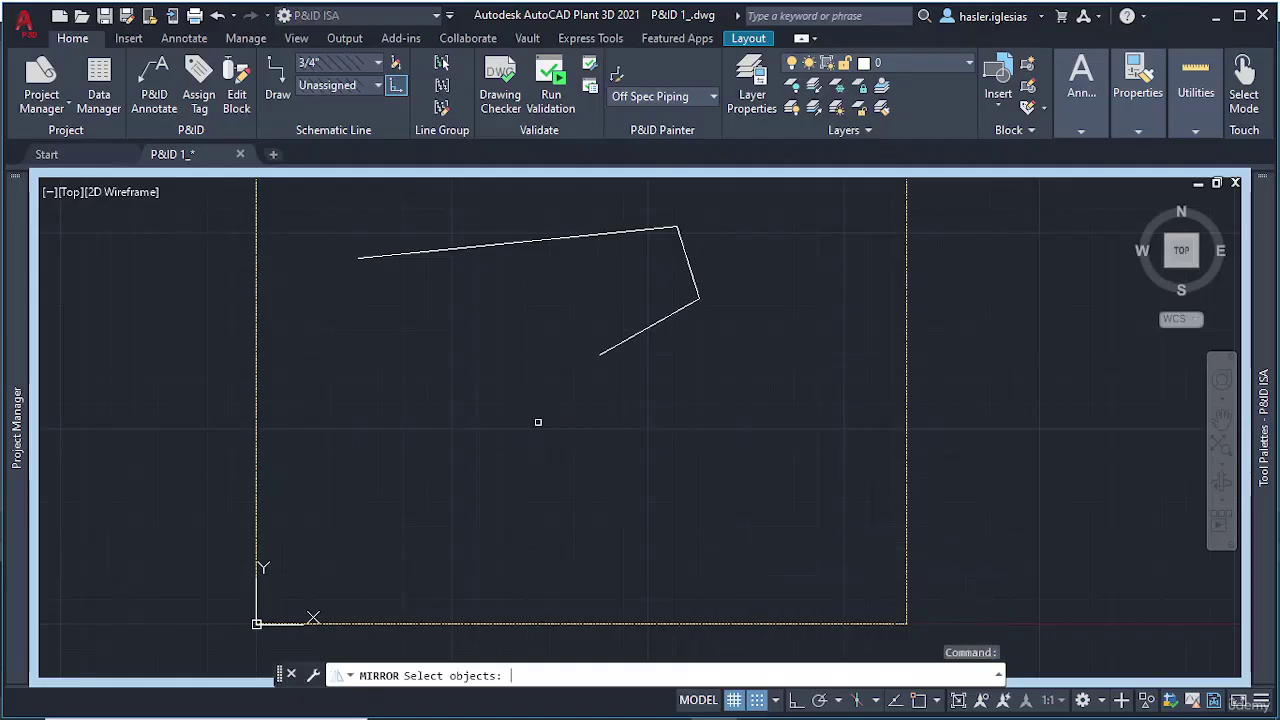
left_click(643, 328)
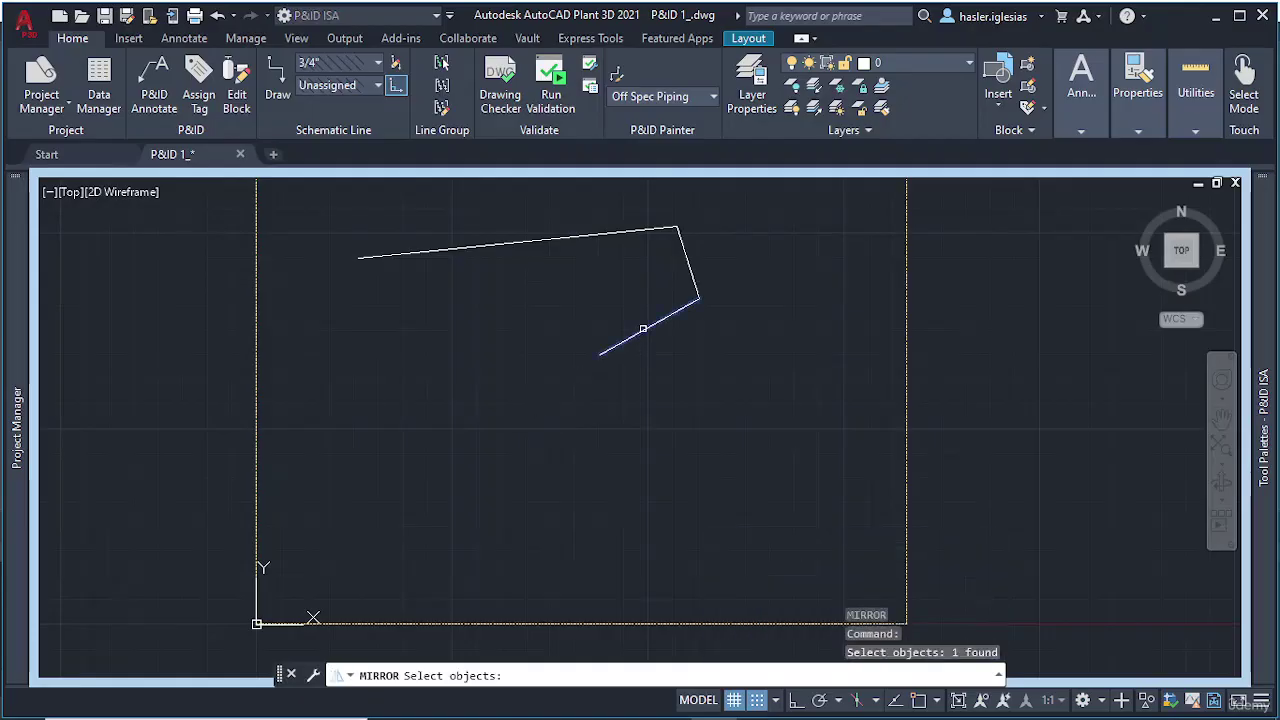
left_click(687, 259)
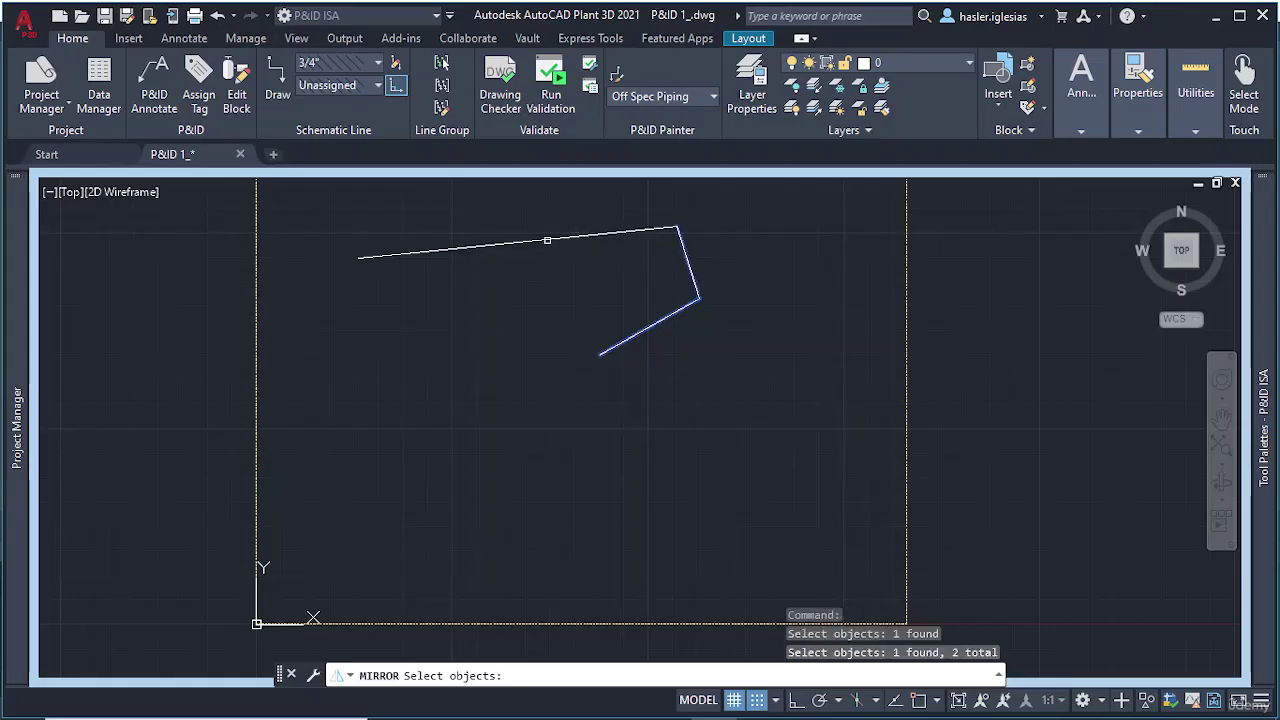
left_click(547, 240)
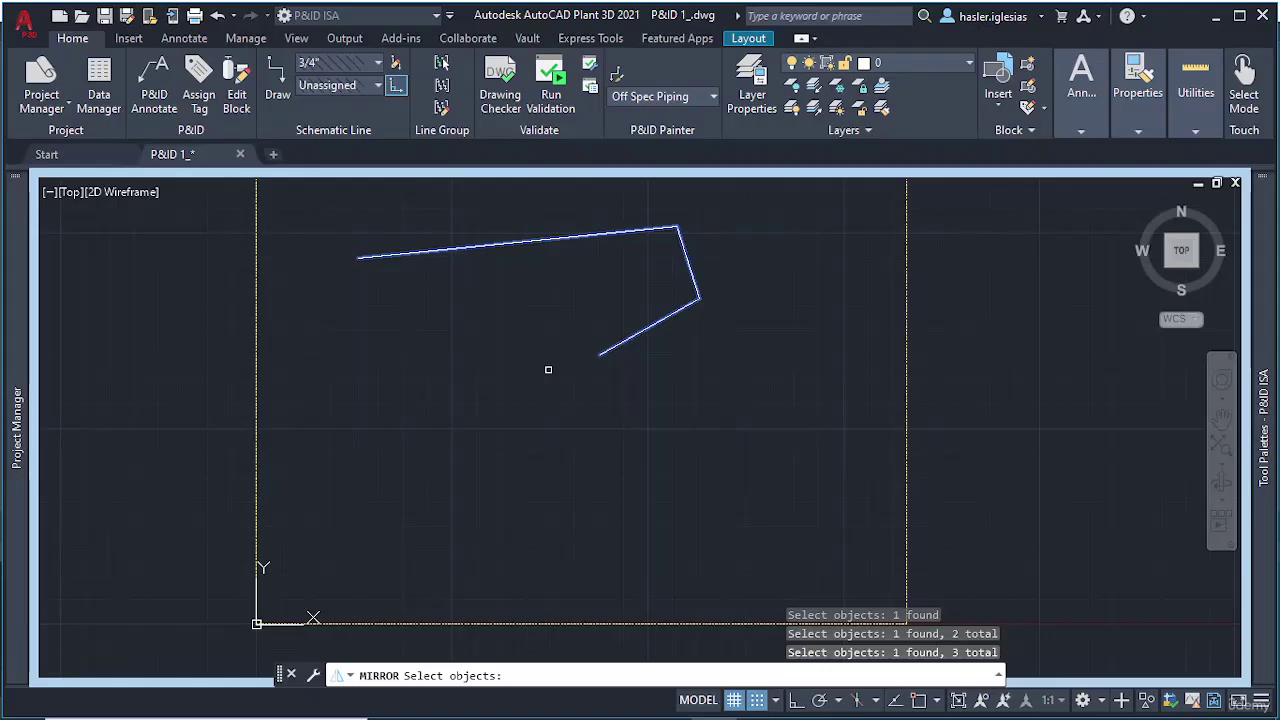
key("Return")
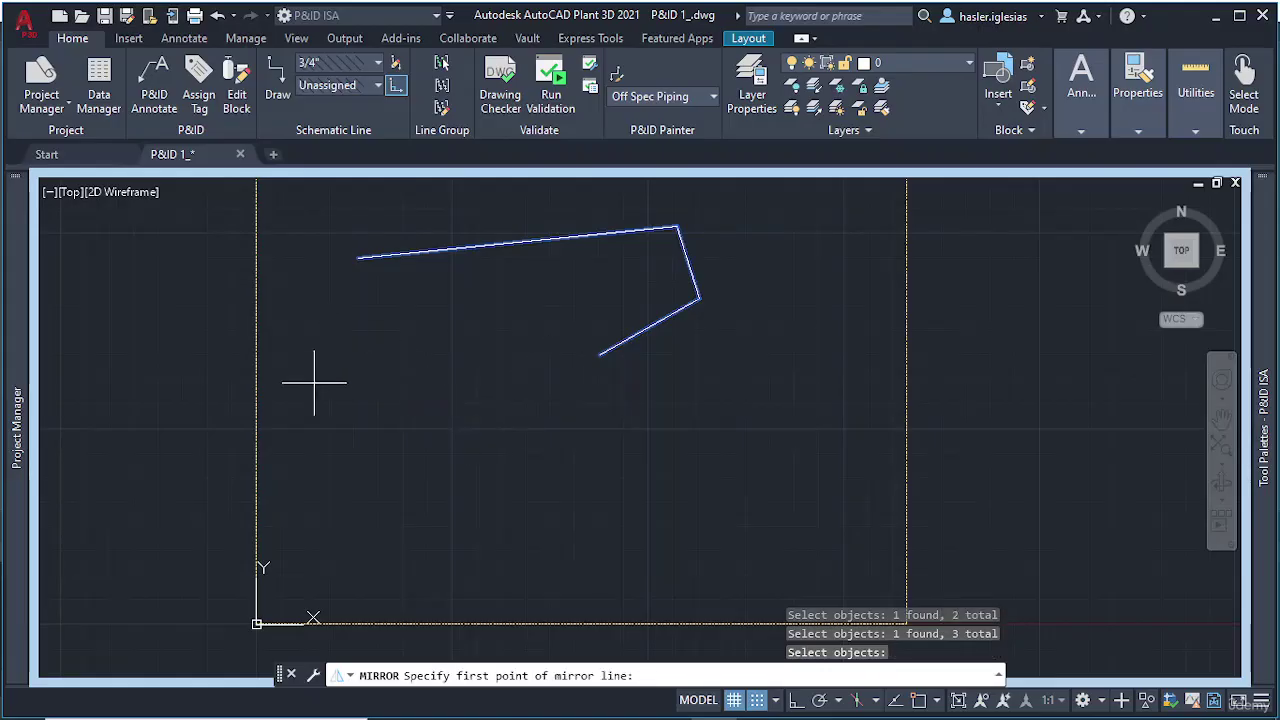
scroll(543, 334, "up", 2)
scroll(537, 334, "down", 4)
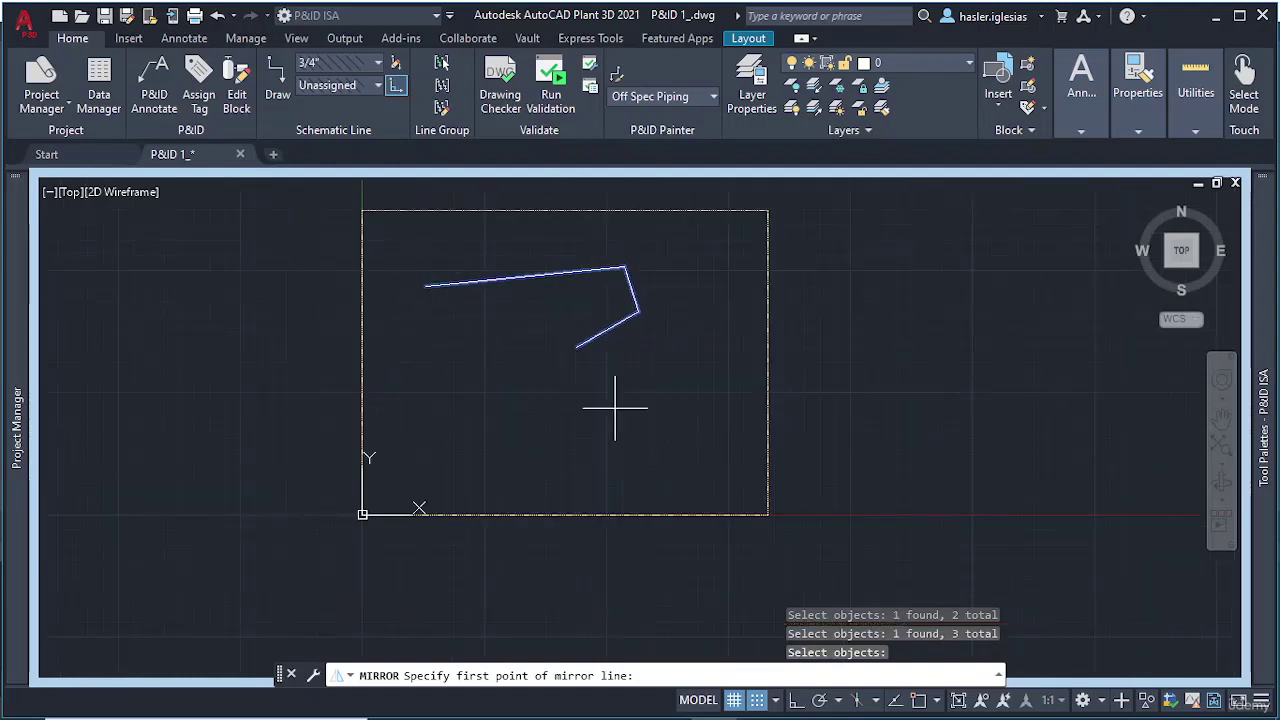
left_click(391, 270)
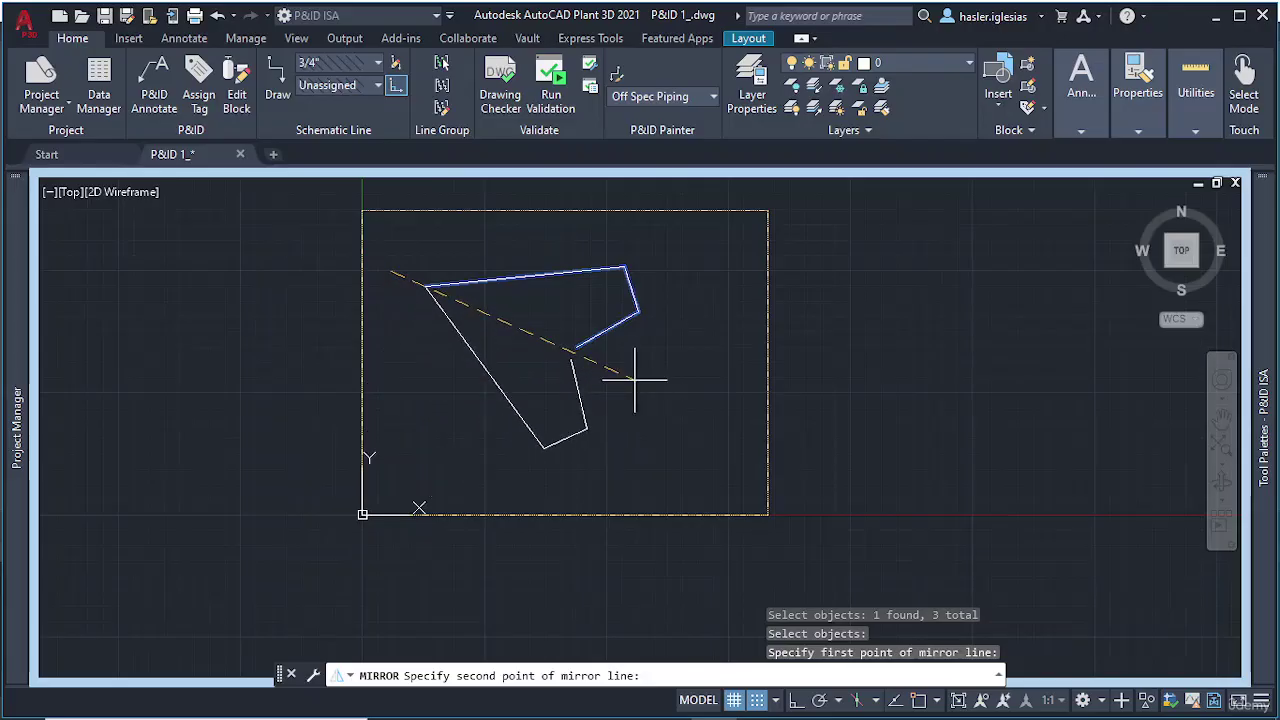
scroll(635, 379, "up", 2)
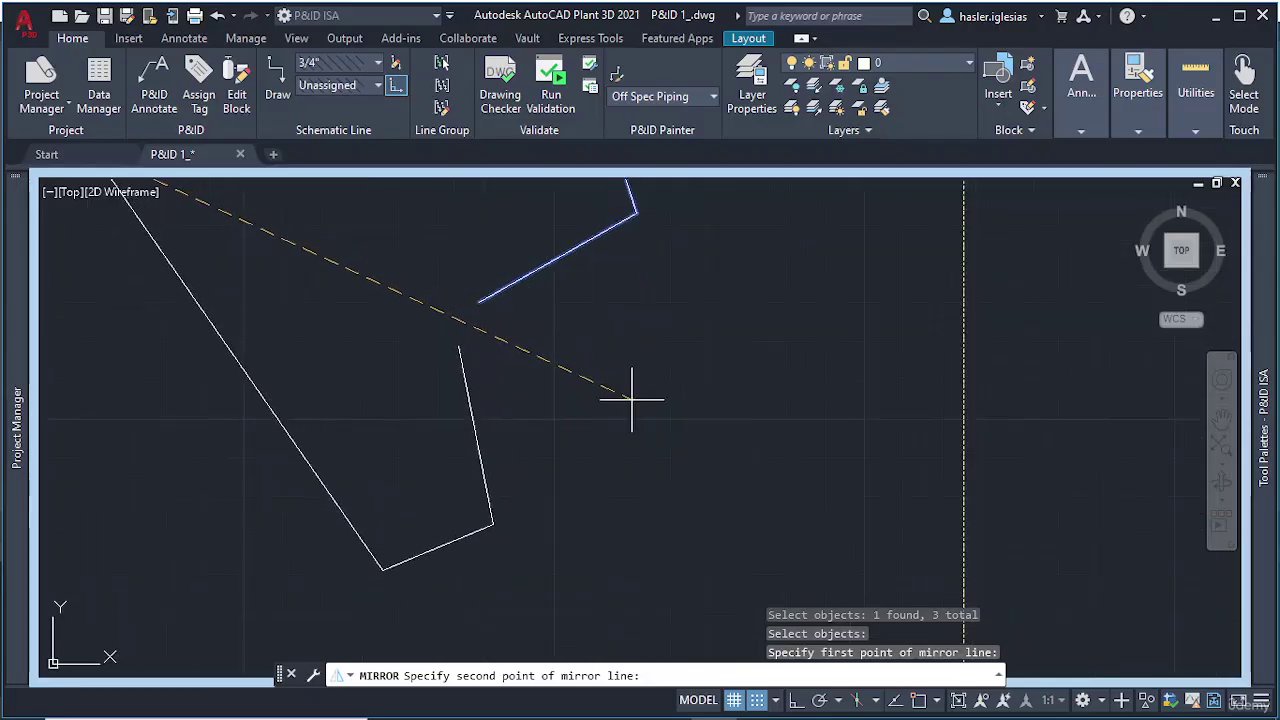
scroll(624, 400, "down", 4)
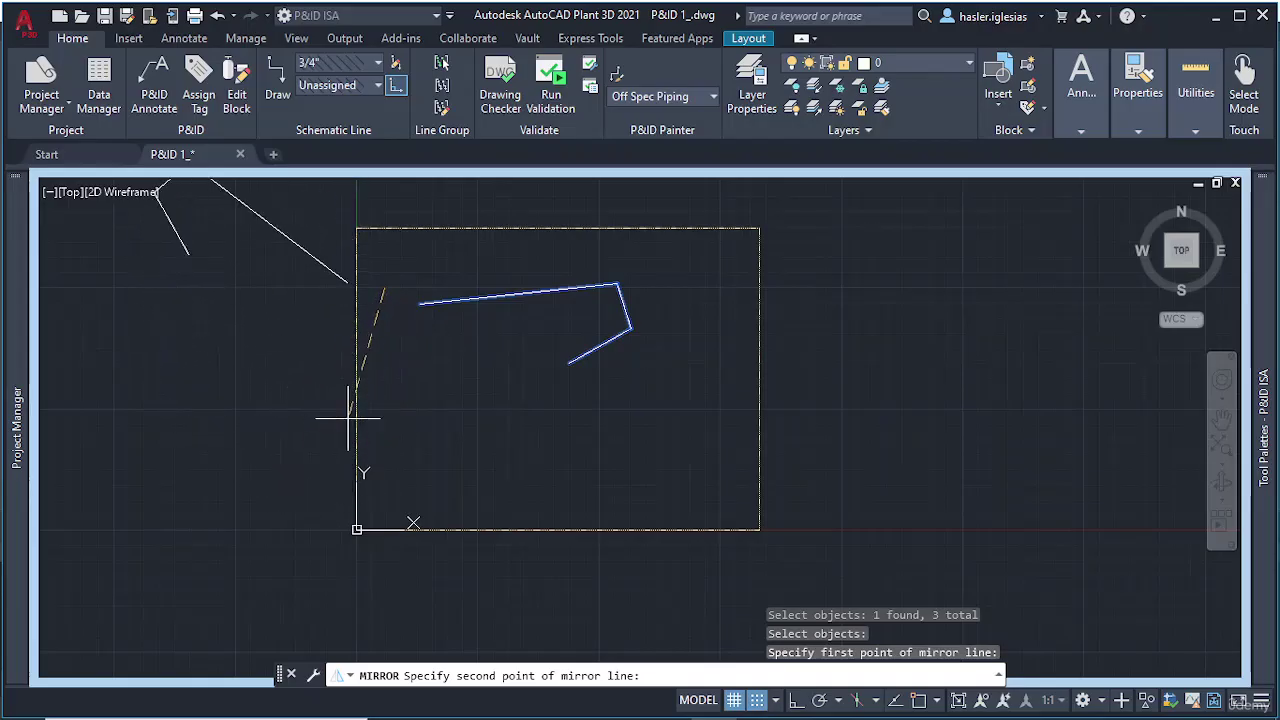
scroll(349, 420, "down", 1)
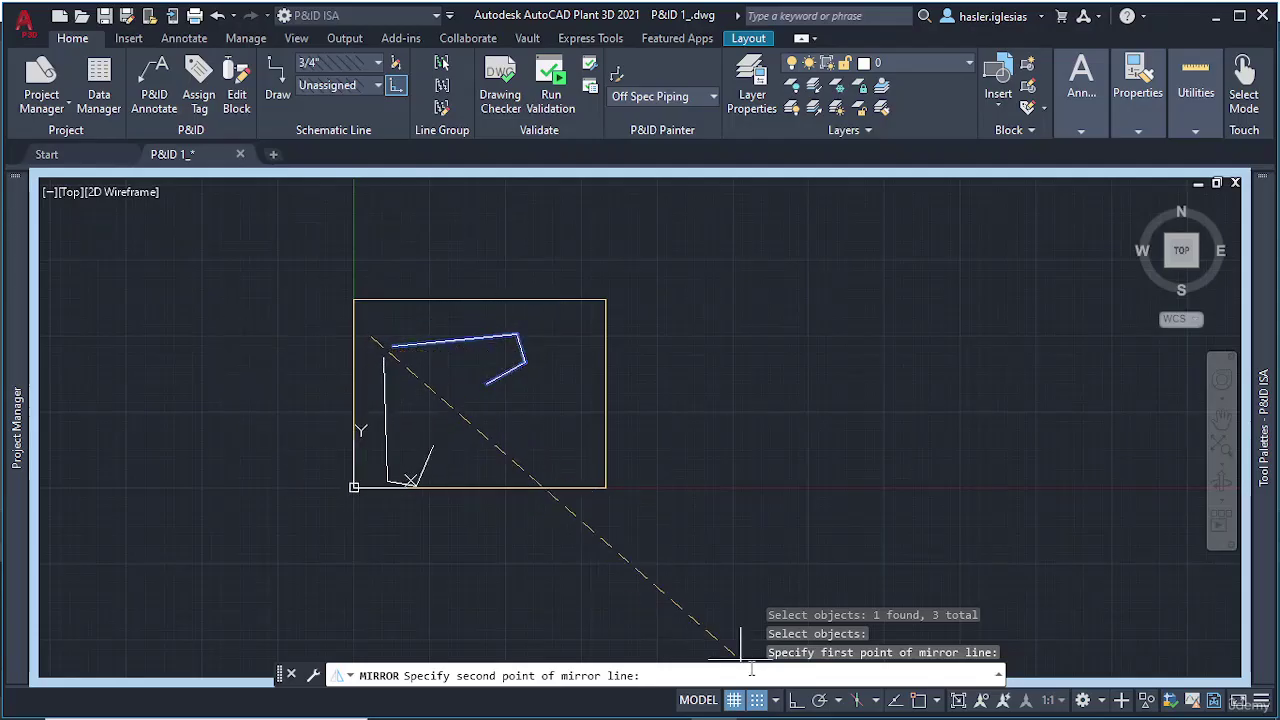
left_click(796, 701)
left_click(412, 414)
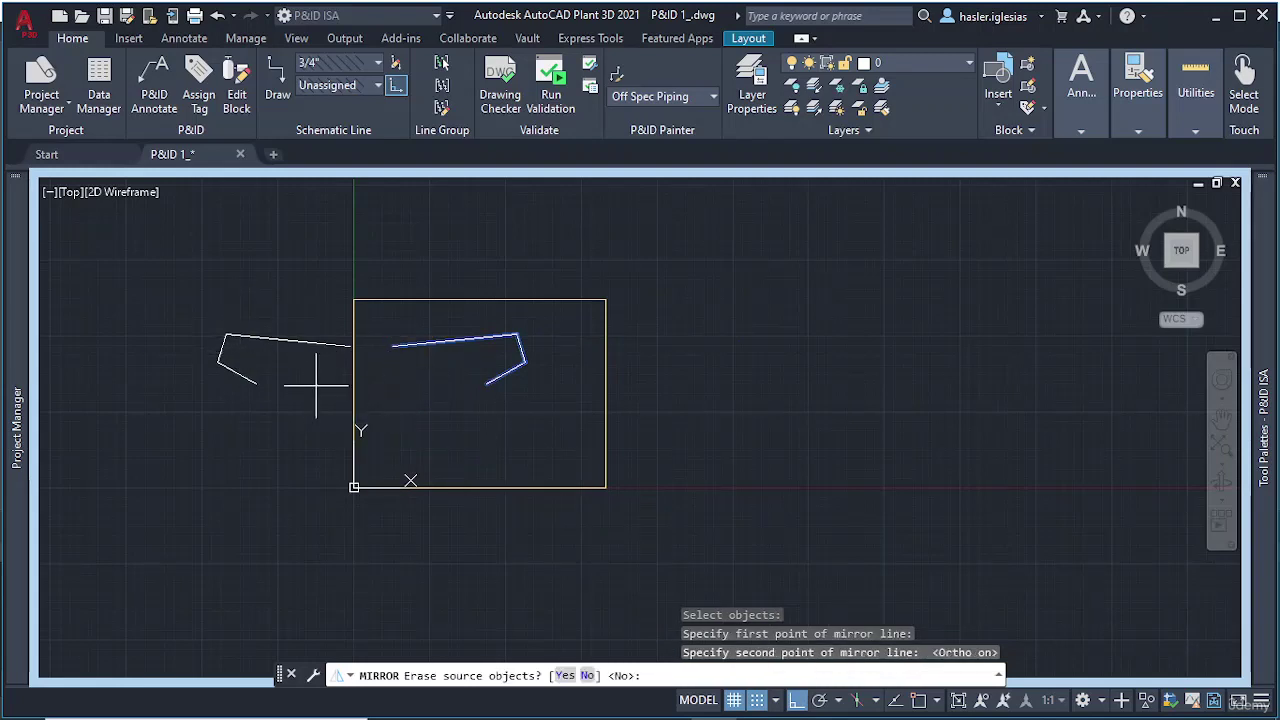
key("Escape")
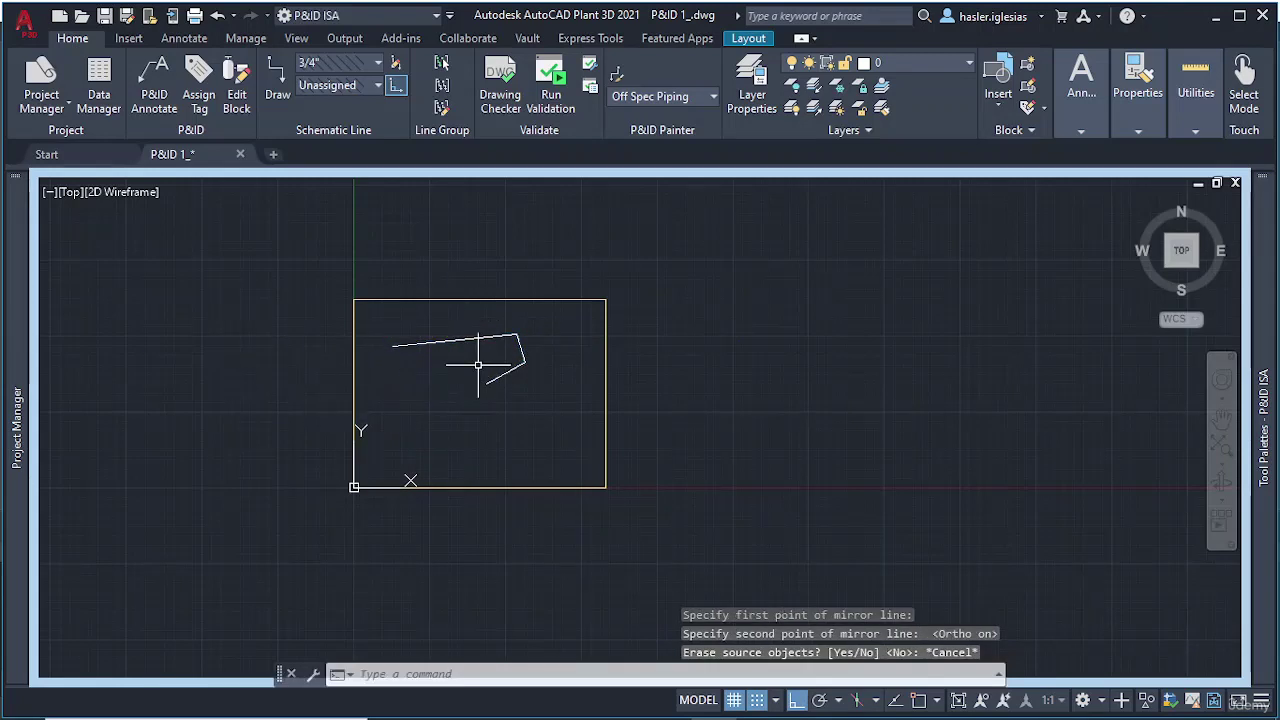
key("ctrl+z")
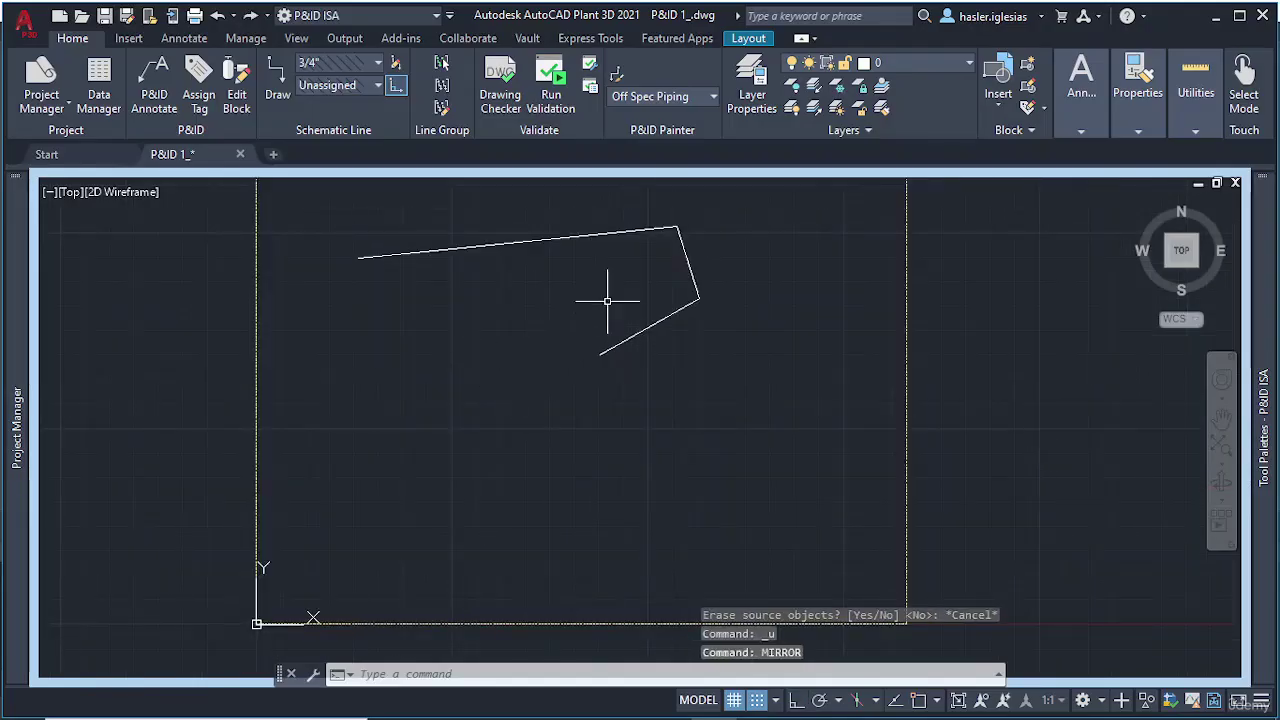
Mirror the three connected lines across a vertical mirror line near their open end with Ortho mode on, keeping the source objects
left_click(564, 239)
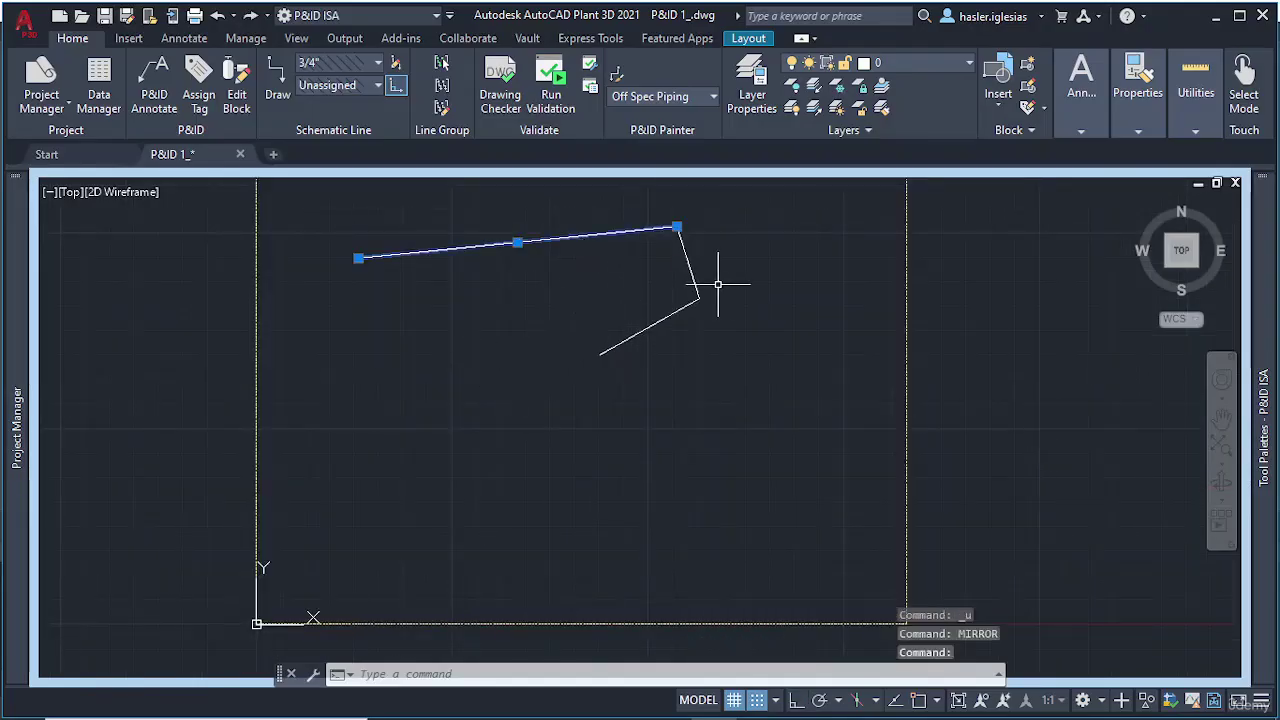
left_click(663, 319)
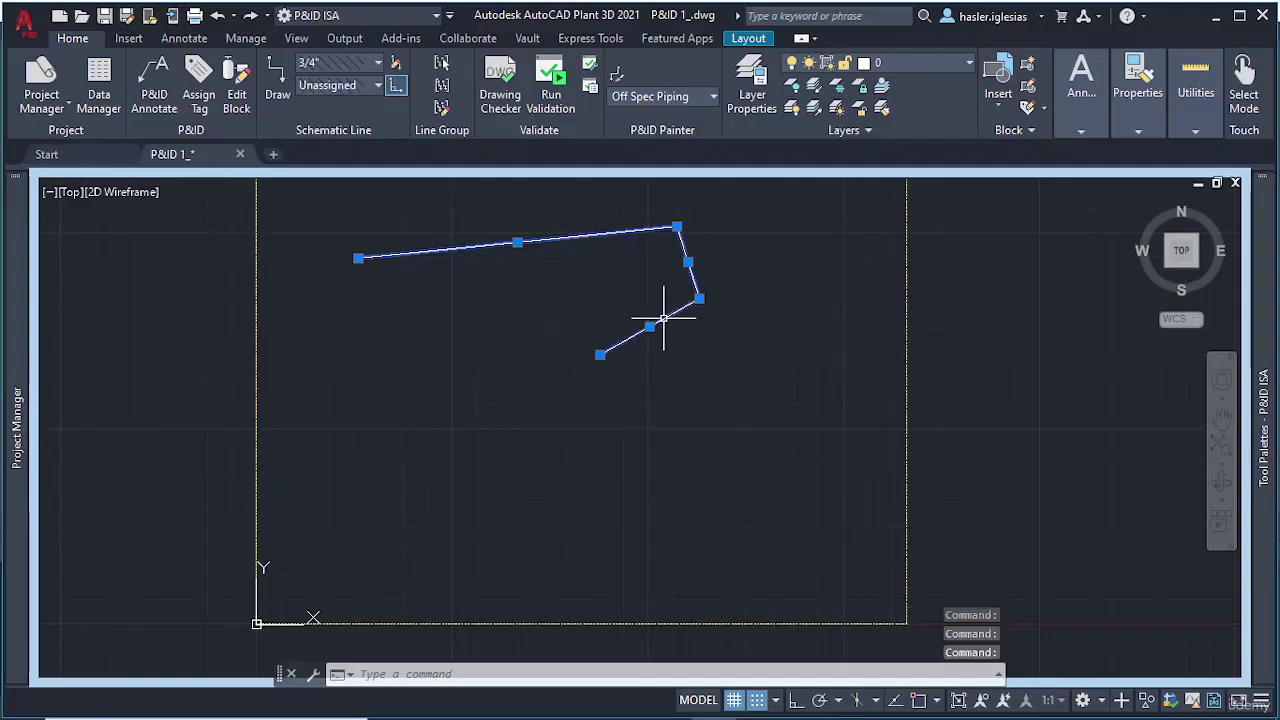
type("mi")
key("Return")
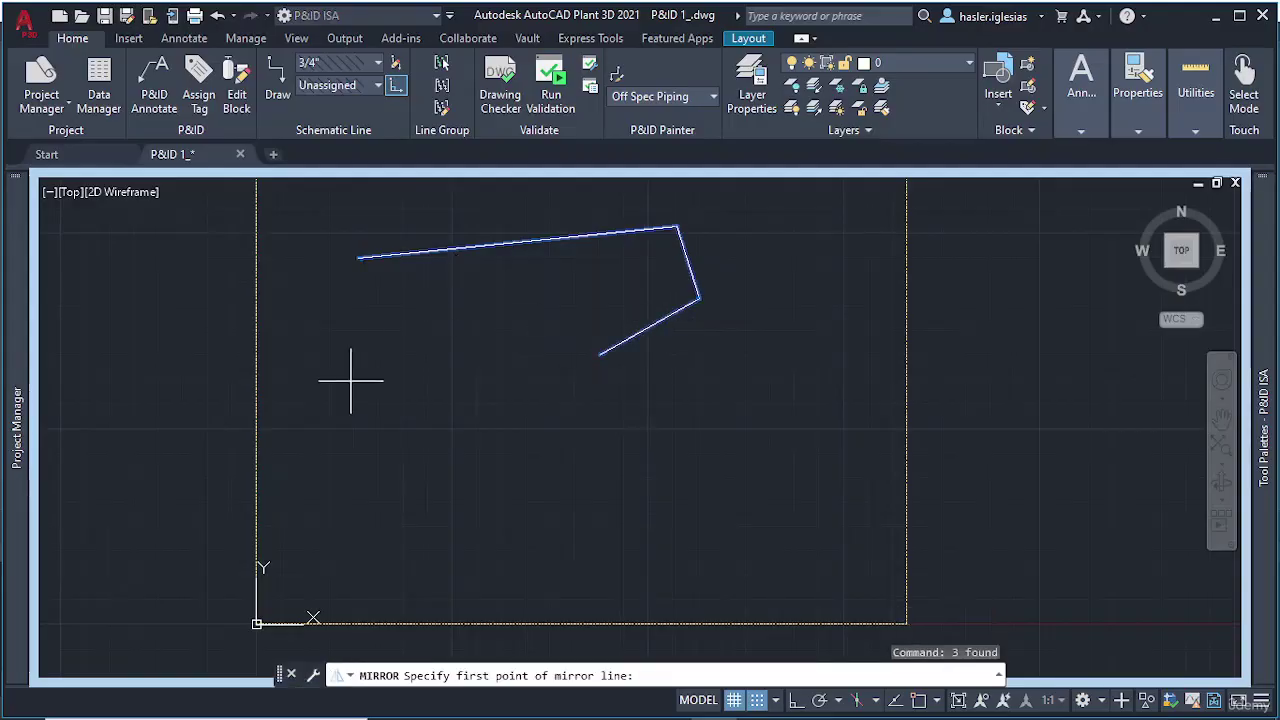
middle_click_drag(349, 380, 468, 444)
left_click(442, 272)
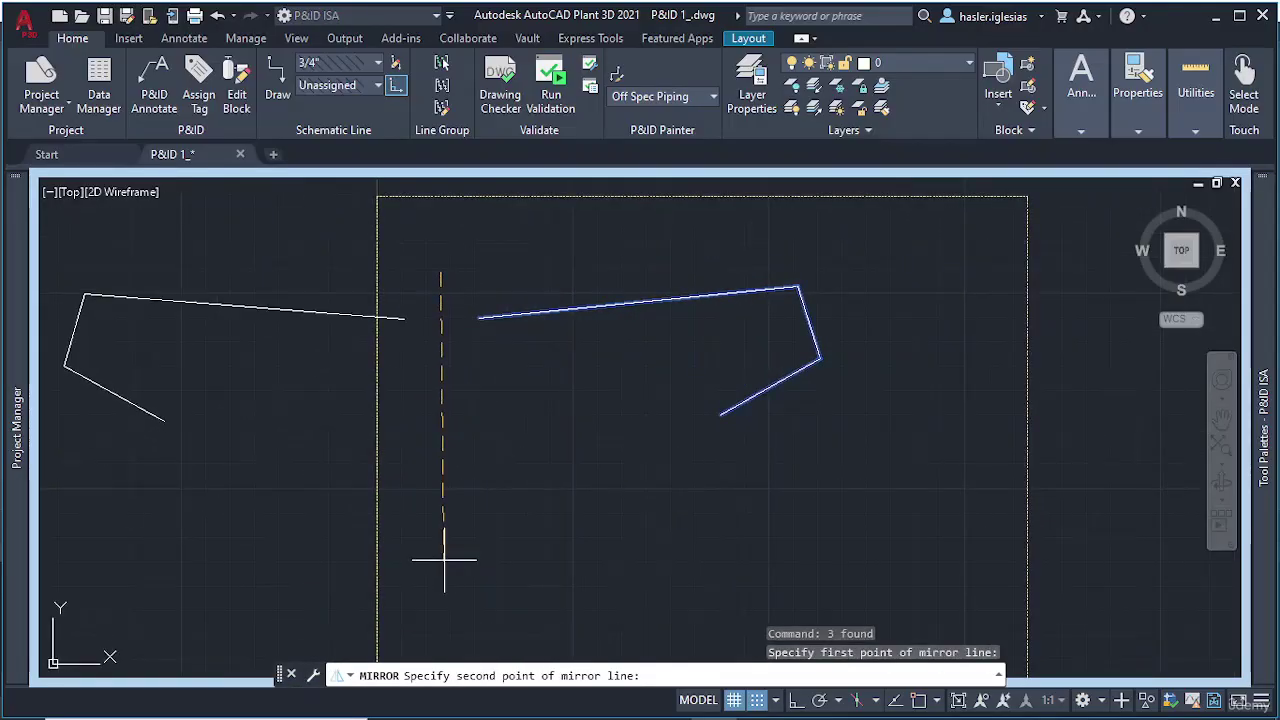
left_click(795, 702)
left_click(431, 516)
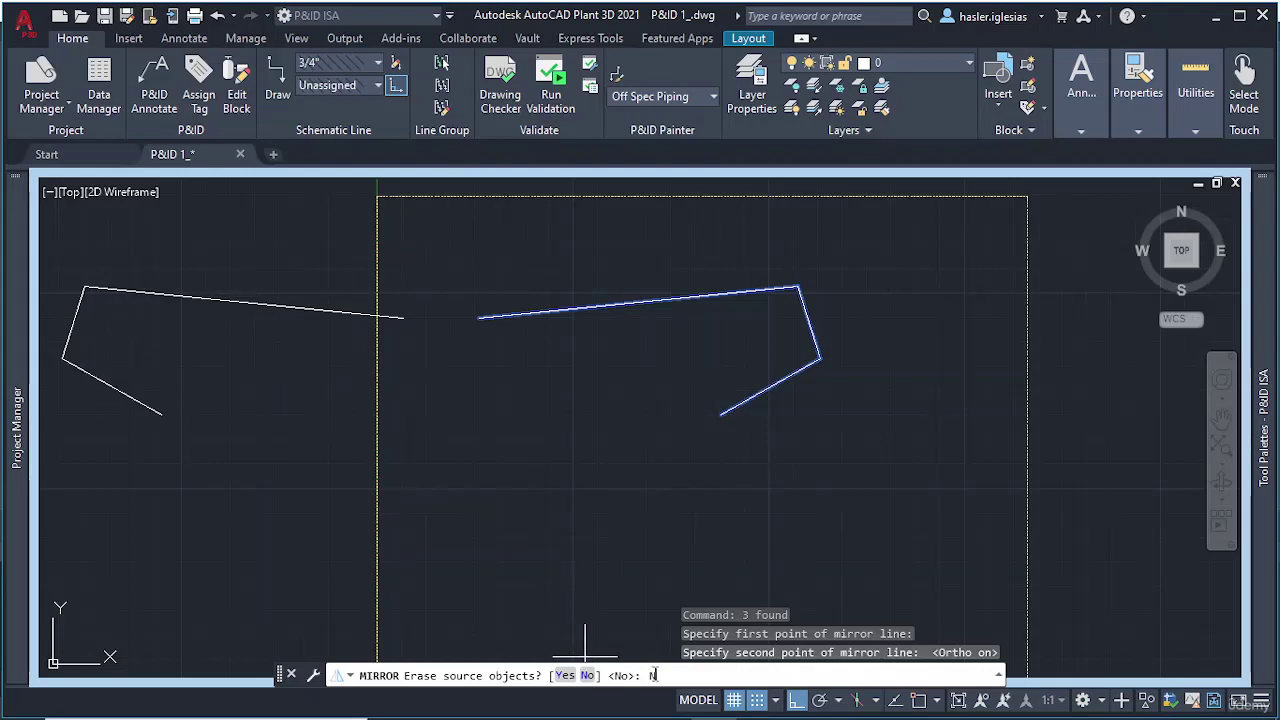
key("Return")
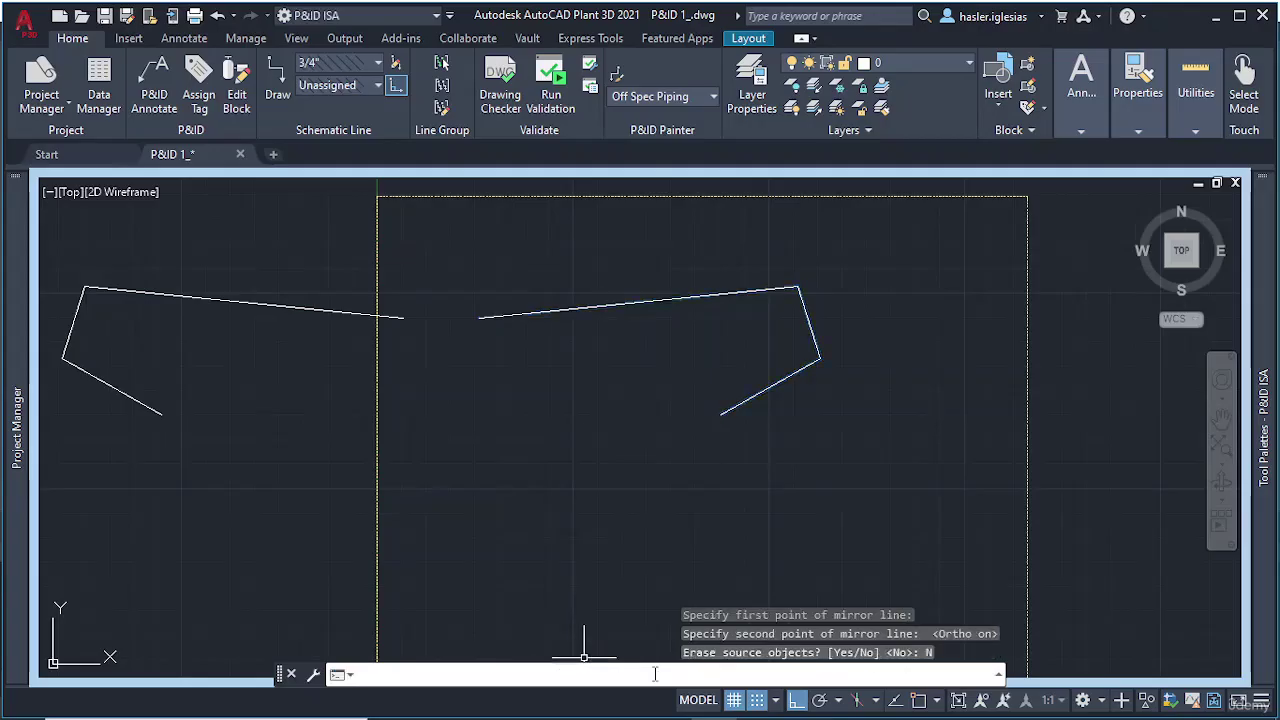
Erase the three mirrored lines one by one, keeping the original chain inside the rectangular boundary
scroll(530, 500, "down", 5)
scroll(543, 457, "up", 5)
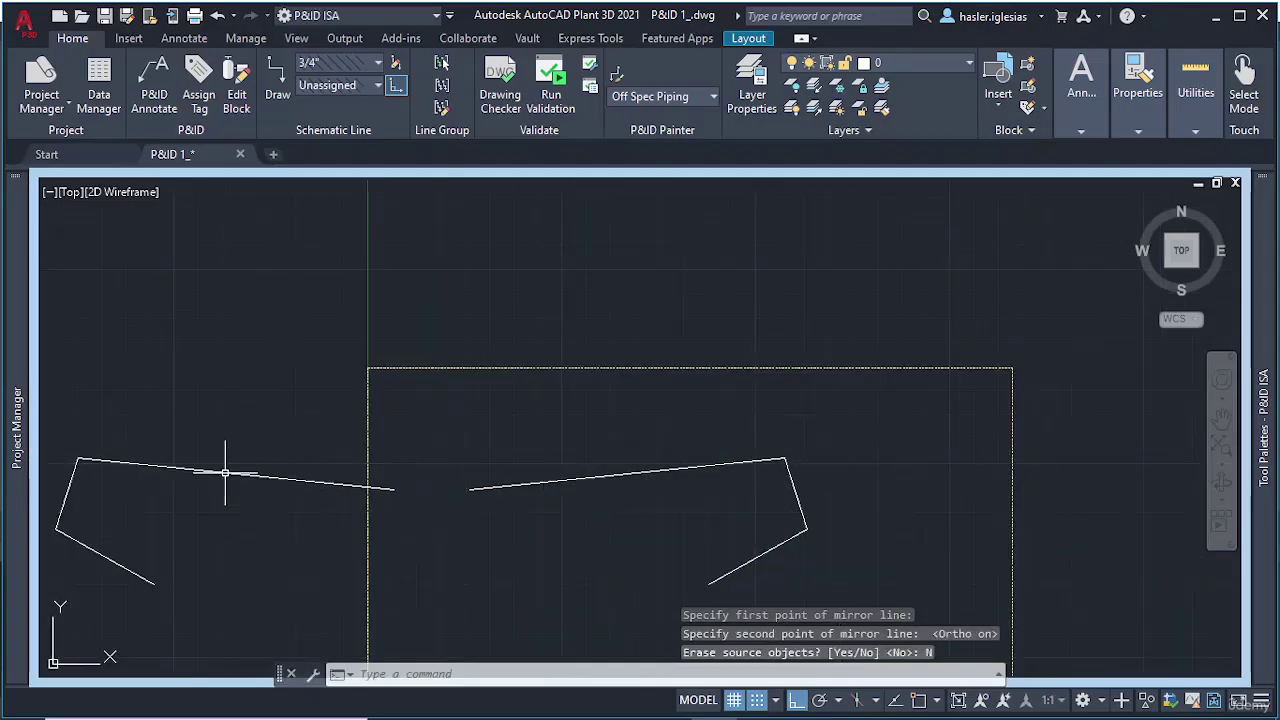
left_click(225, 472)
key("Delete")
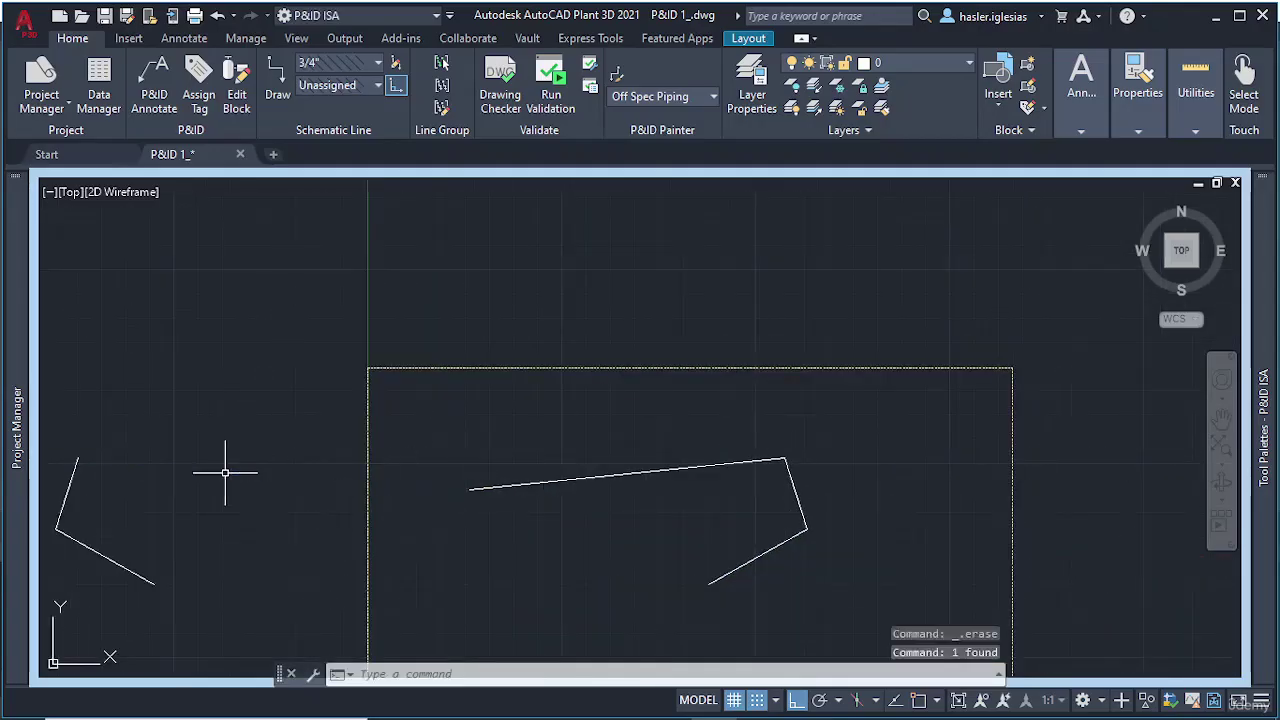
left_click(76, 480)
key("Delete")
left_click(88, 546)
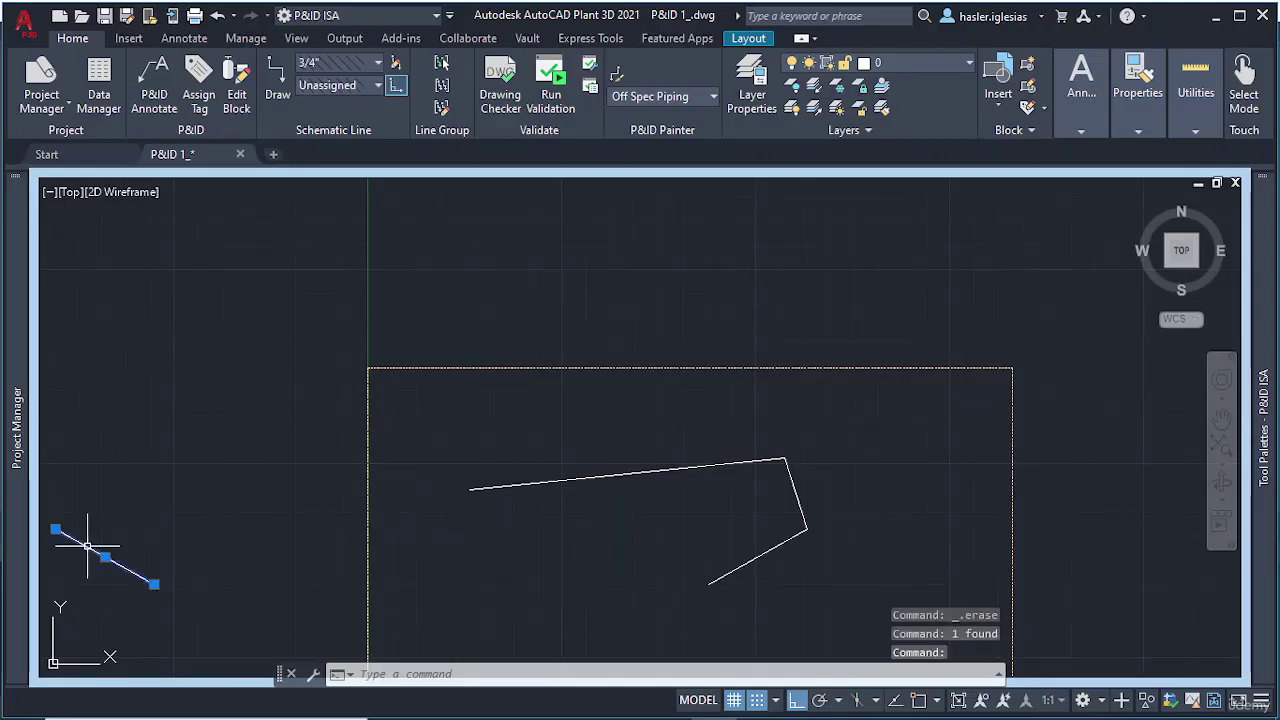
key("Delete")
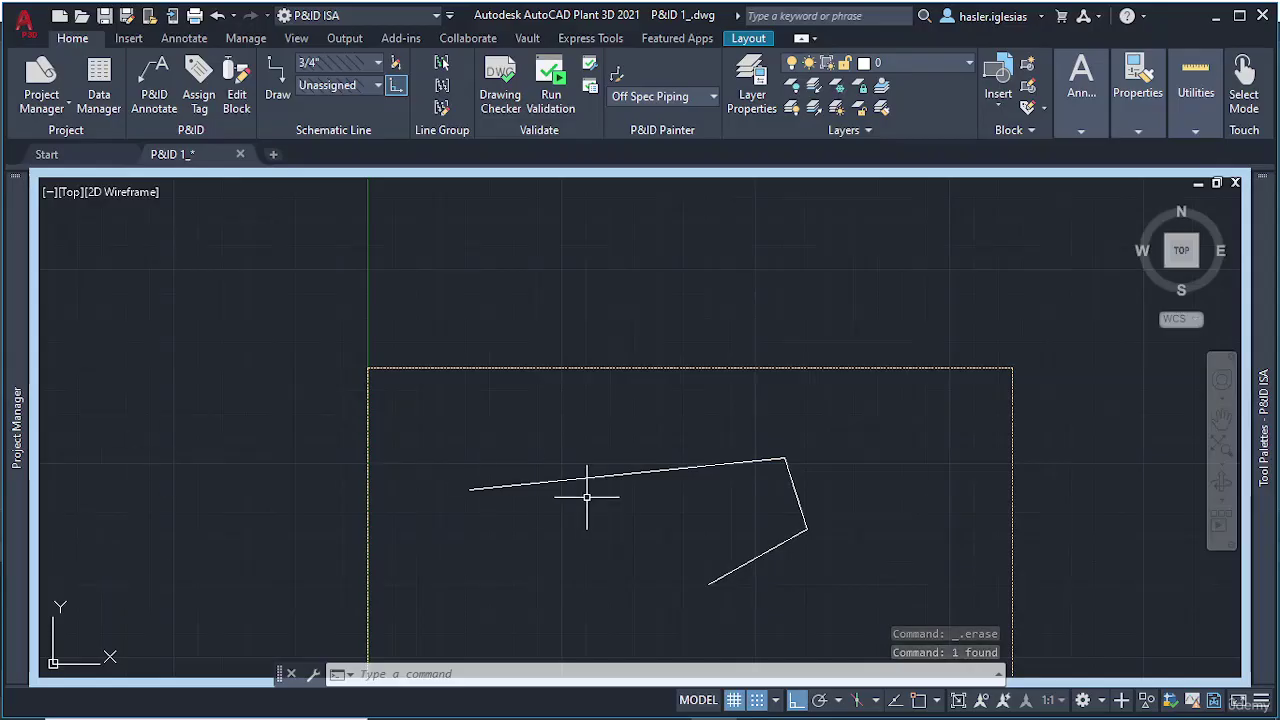
Draw a multiline of nine right-angled segments starting above the line chain and running past the rectangular boundary, and undo it
type("MLINE")
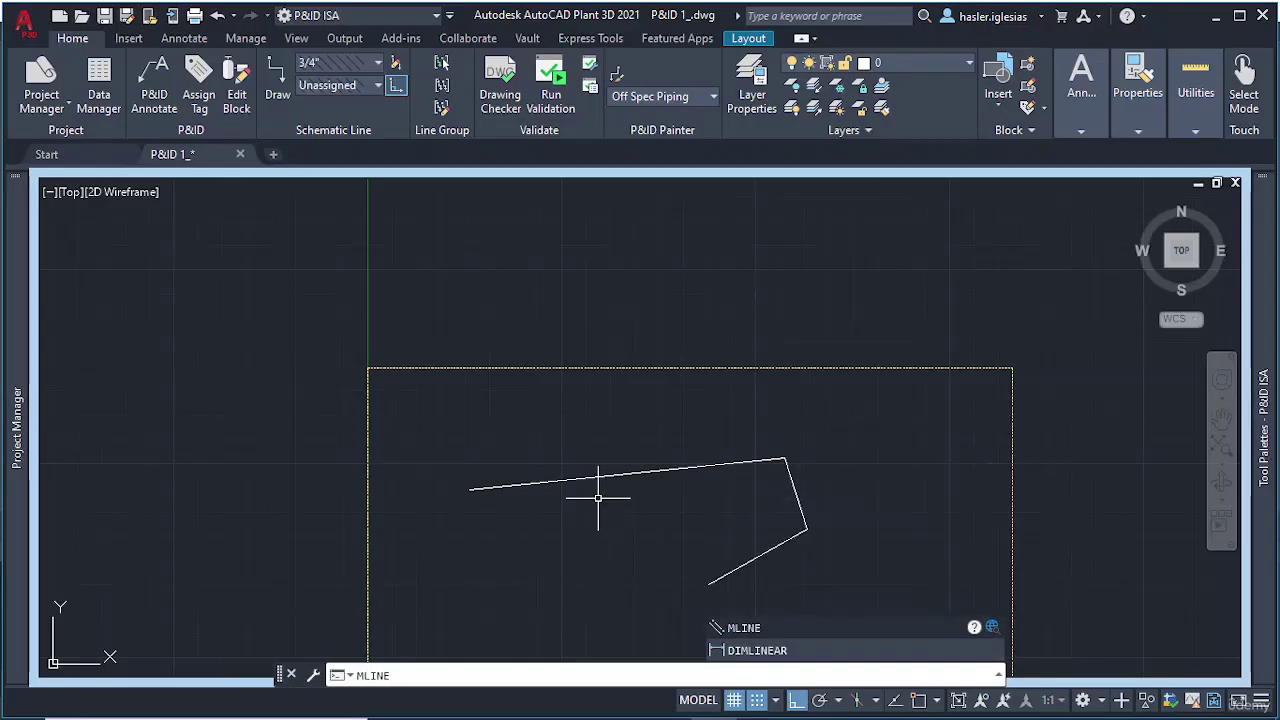
key("Return")
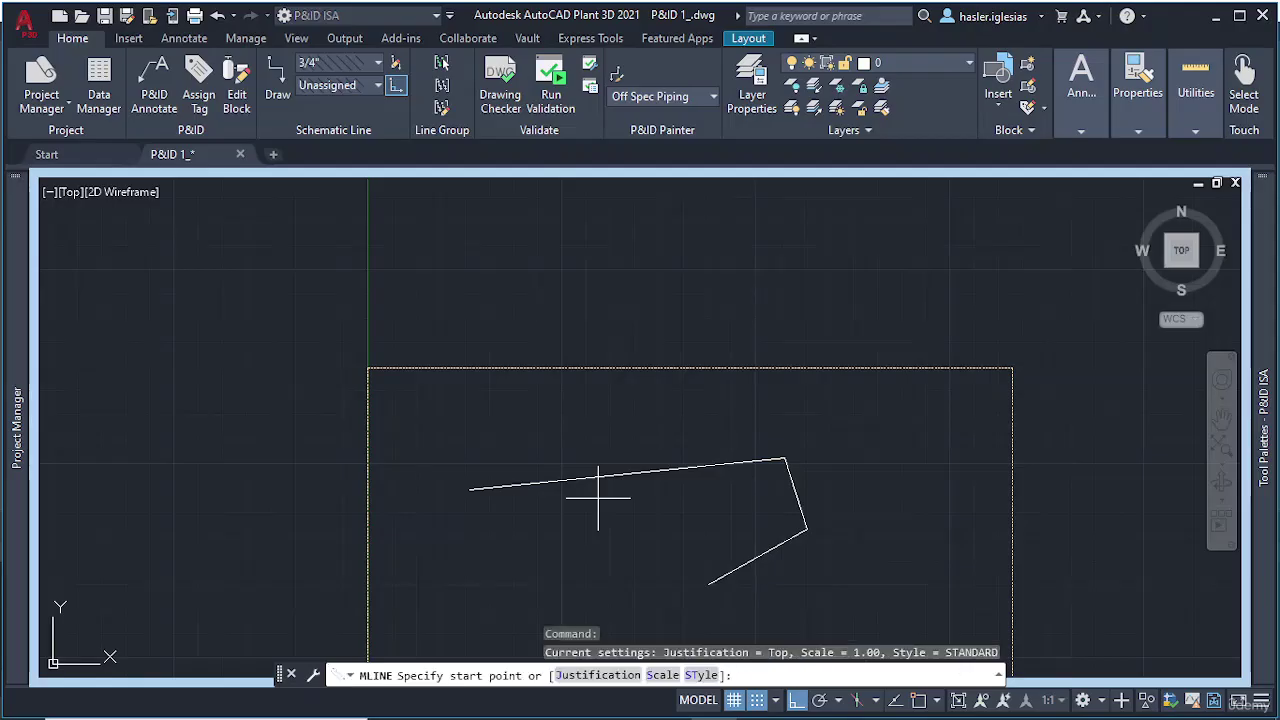
left_click(458, 418)
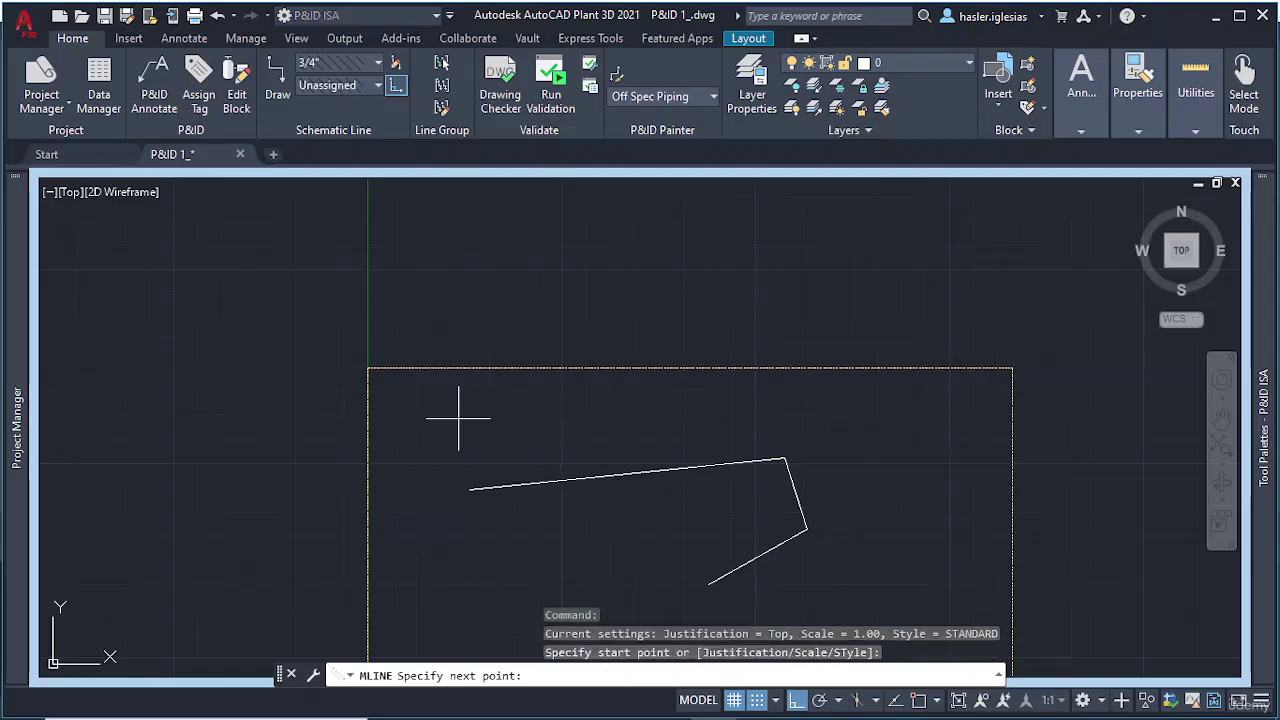
left_click(935, 418)
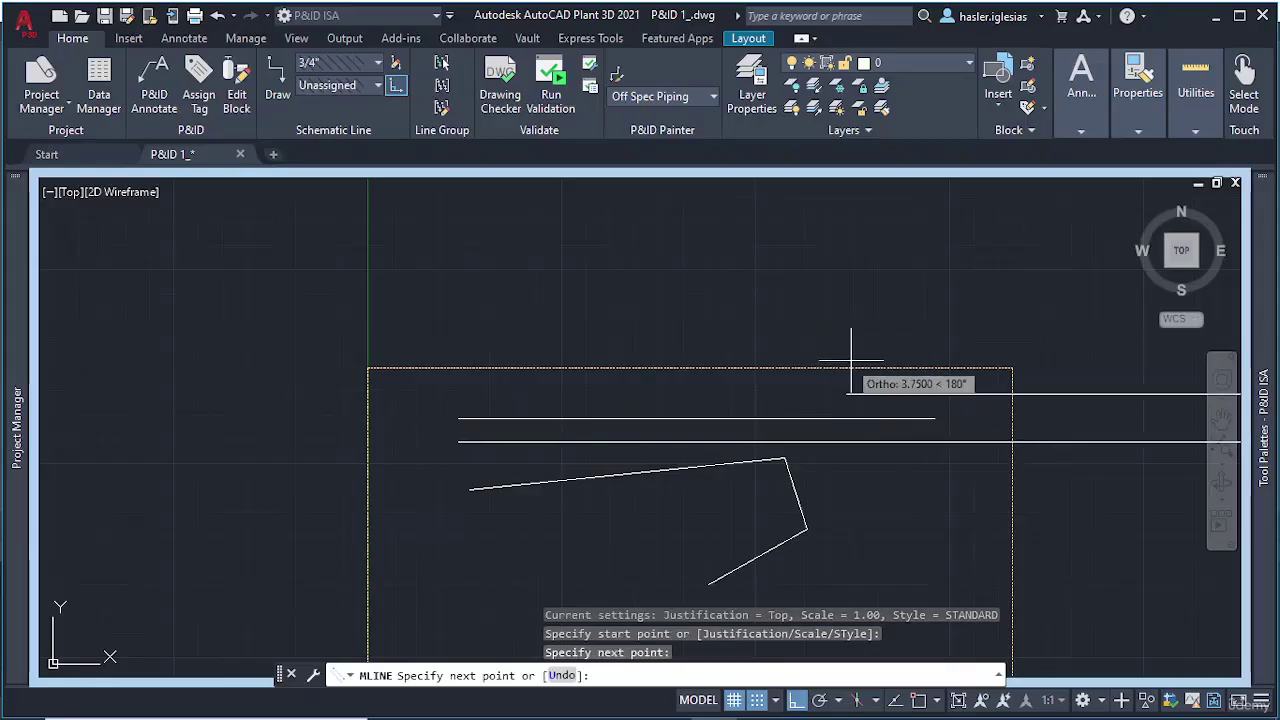
scroll(897, 405, "down", 2)
middle_click_drag(780, 486, 306, 423)
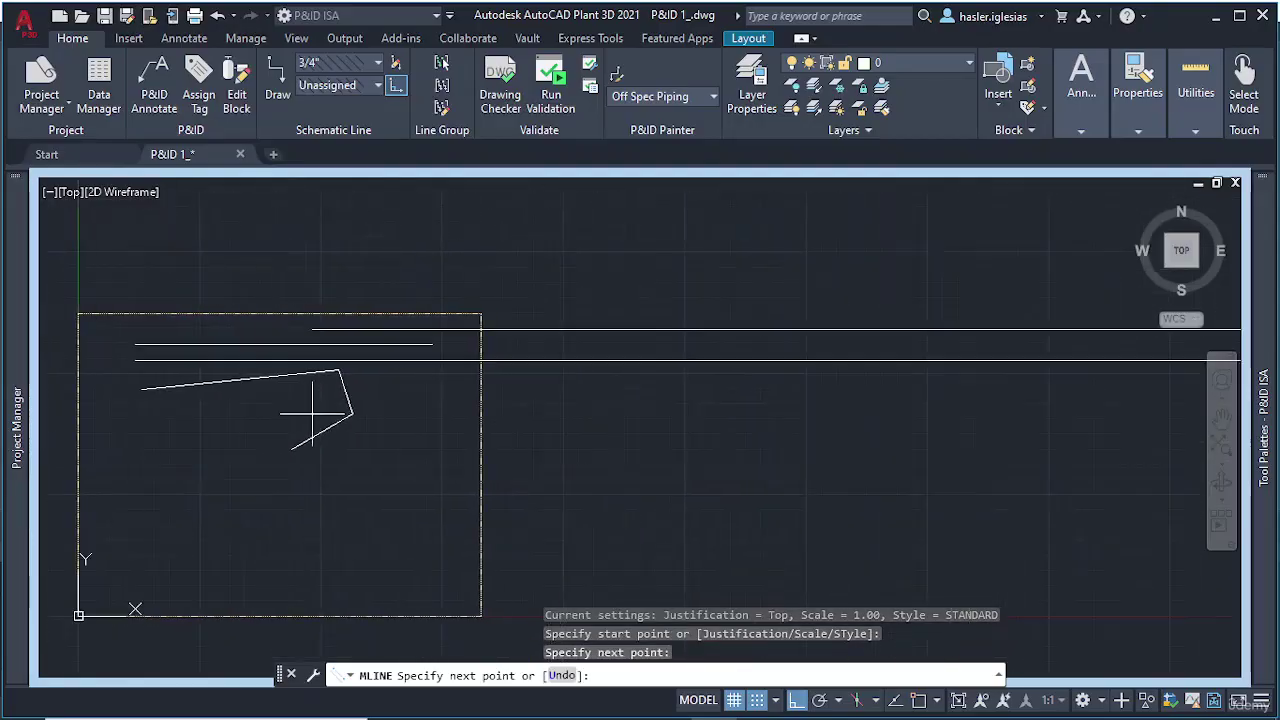
left_click(430, 237)
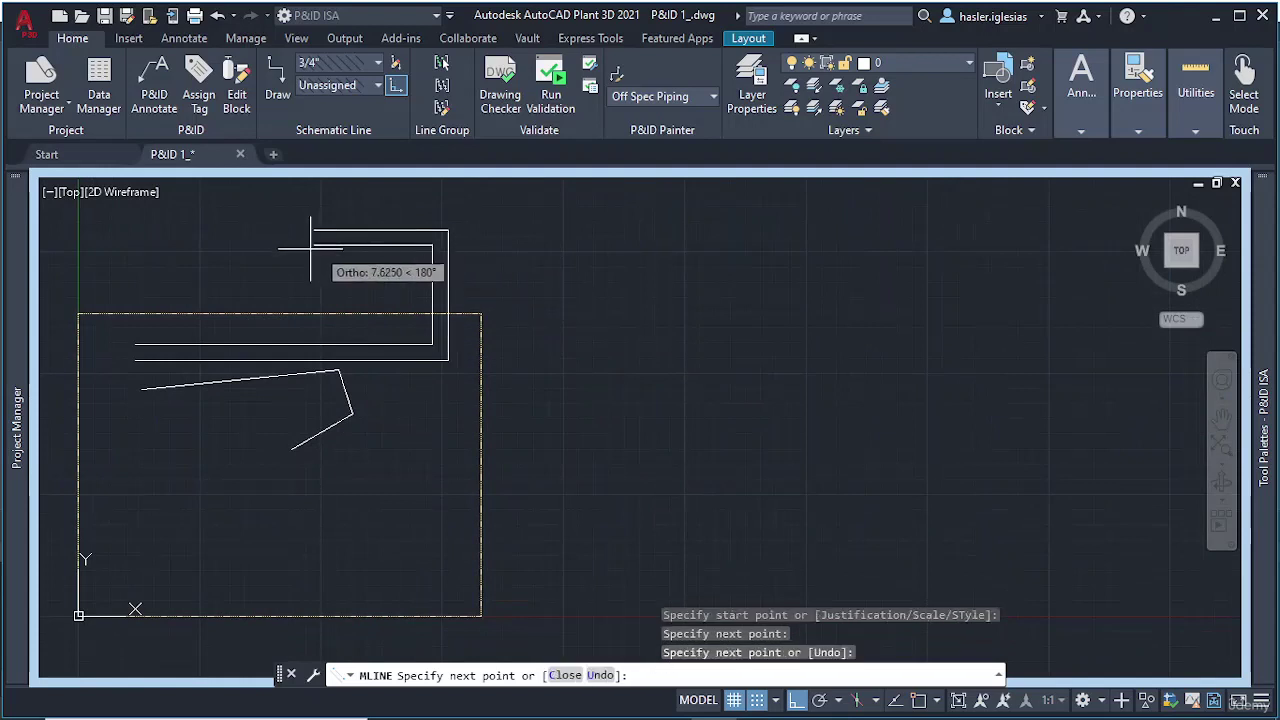
left_click(132, 240)
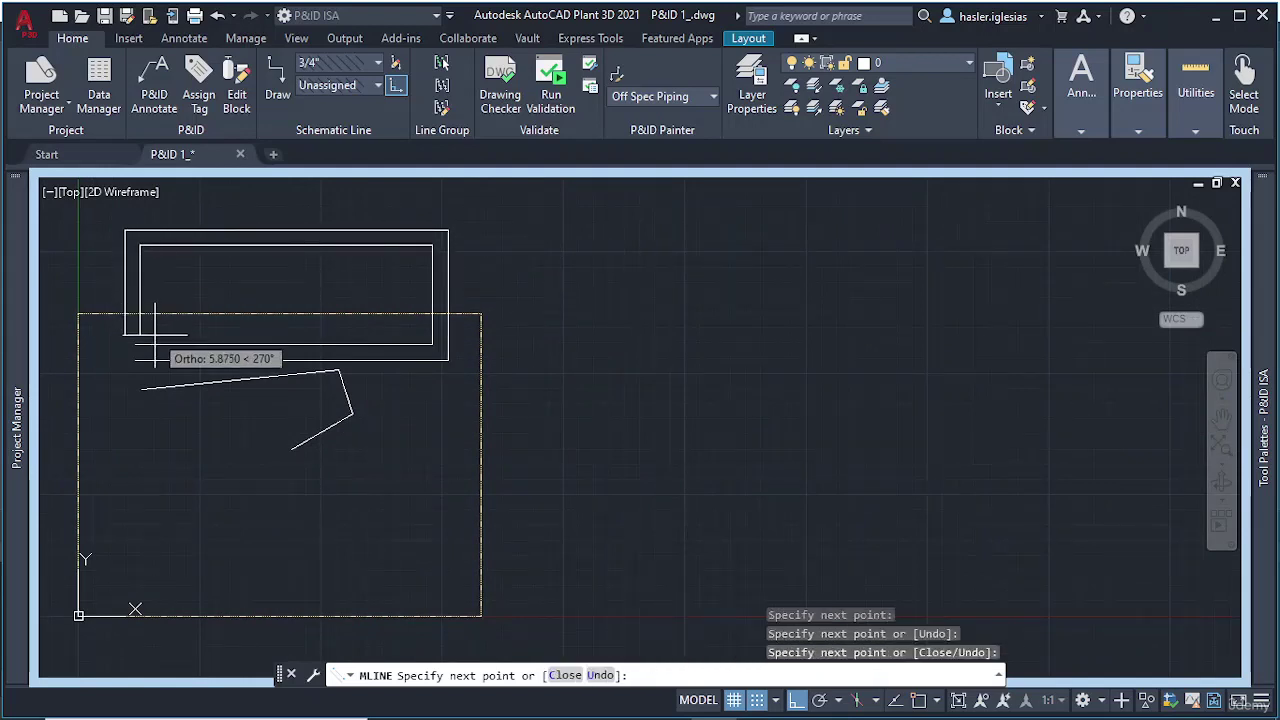
left_click(155, 366)
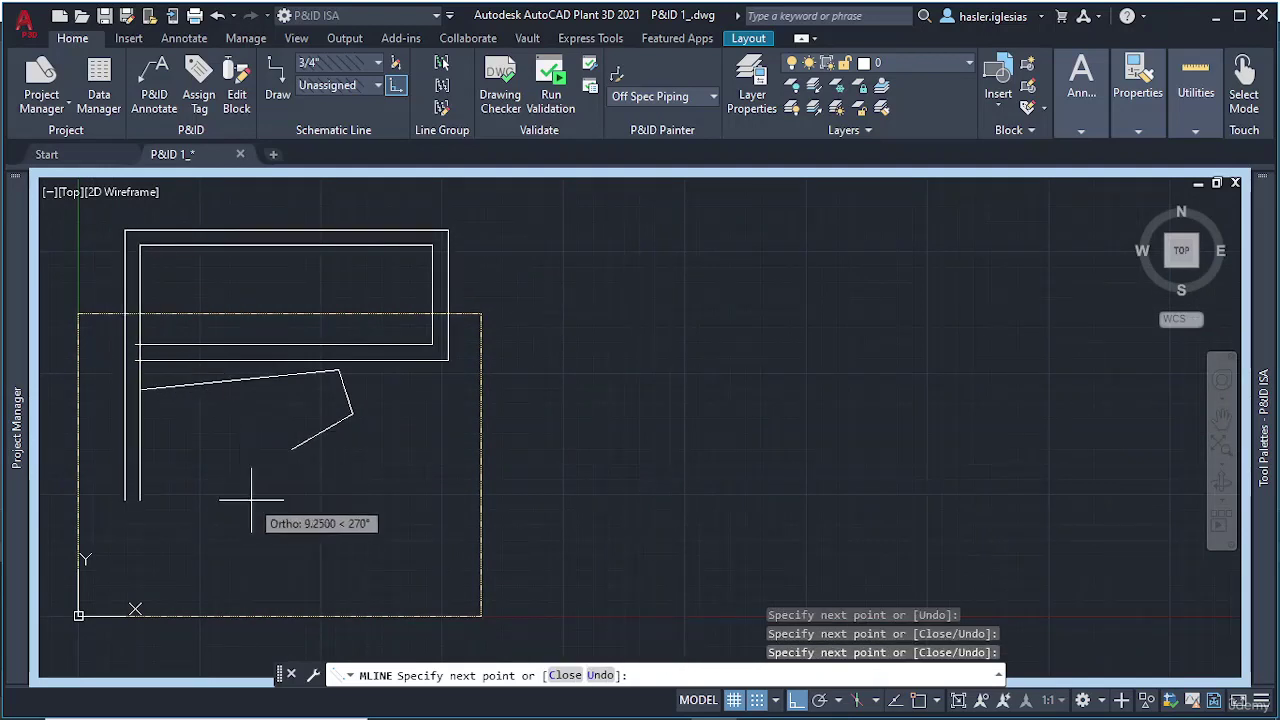
left_click(592, 422)
left_click(592, 508)
left_click(760, 448)
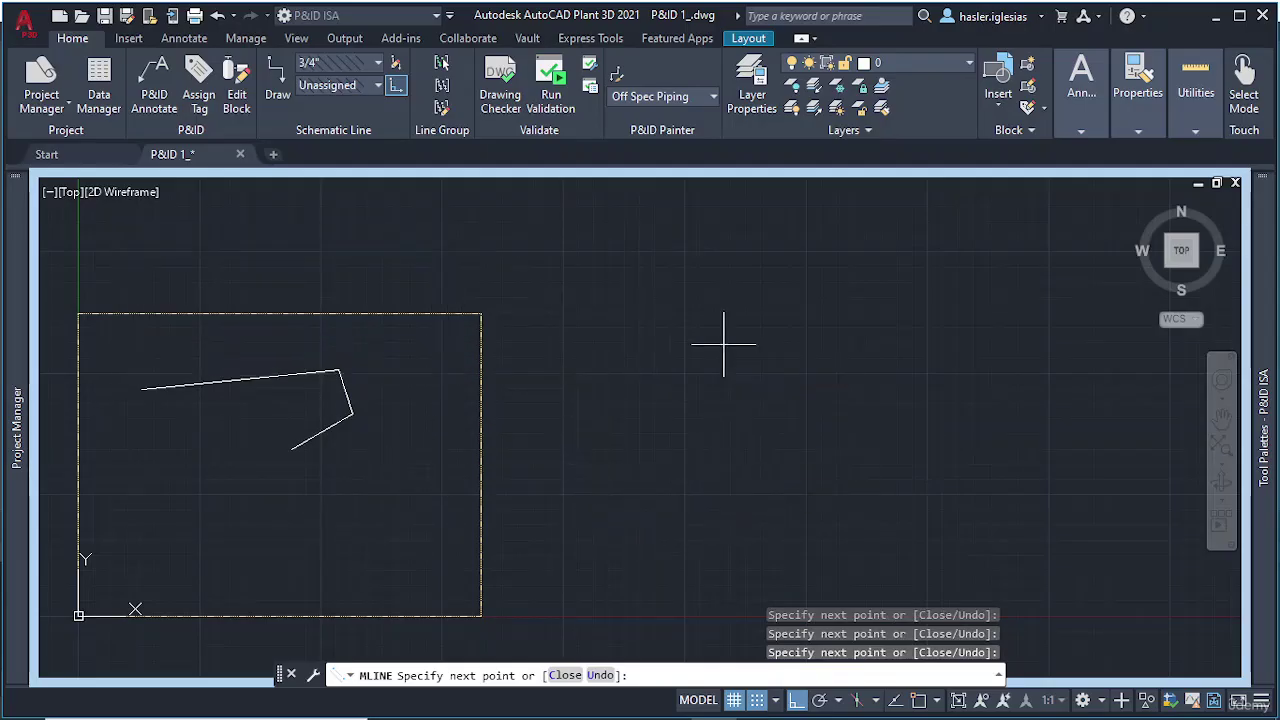
left_click(740, 350)
left_click(885, 337)
key("Escape")
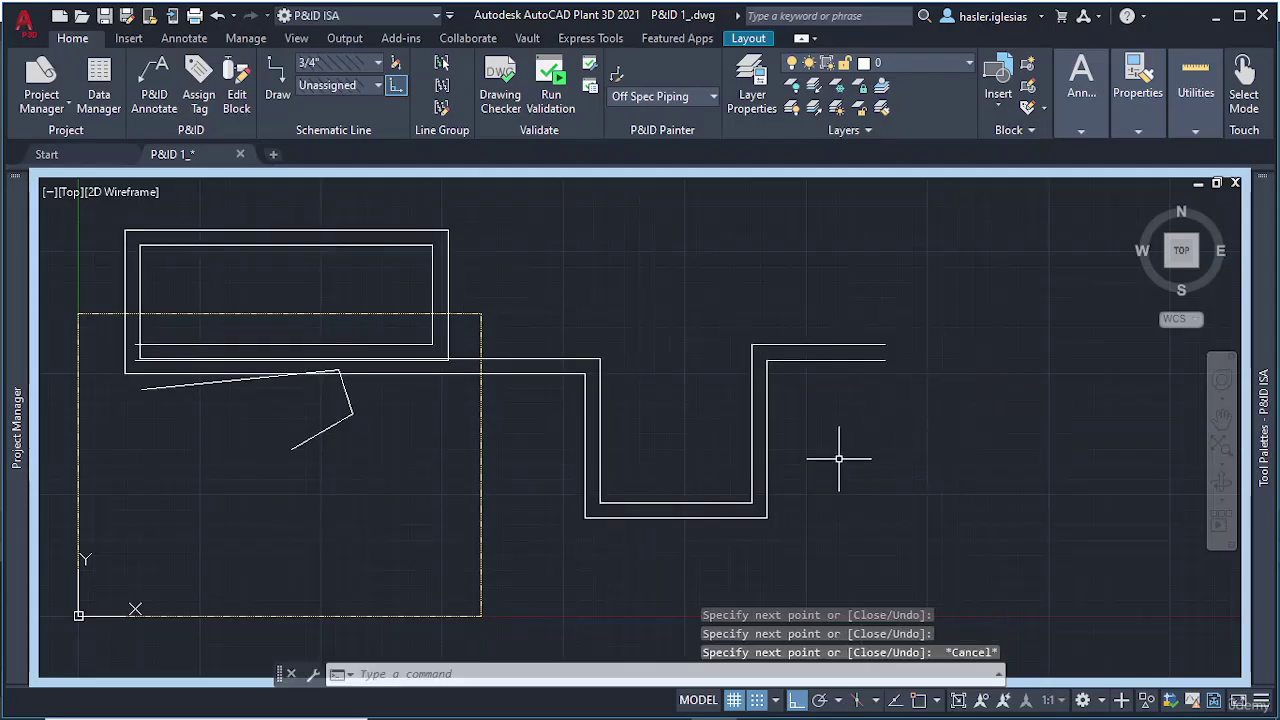
key("ctrl+z")
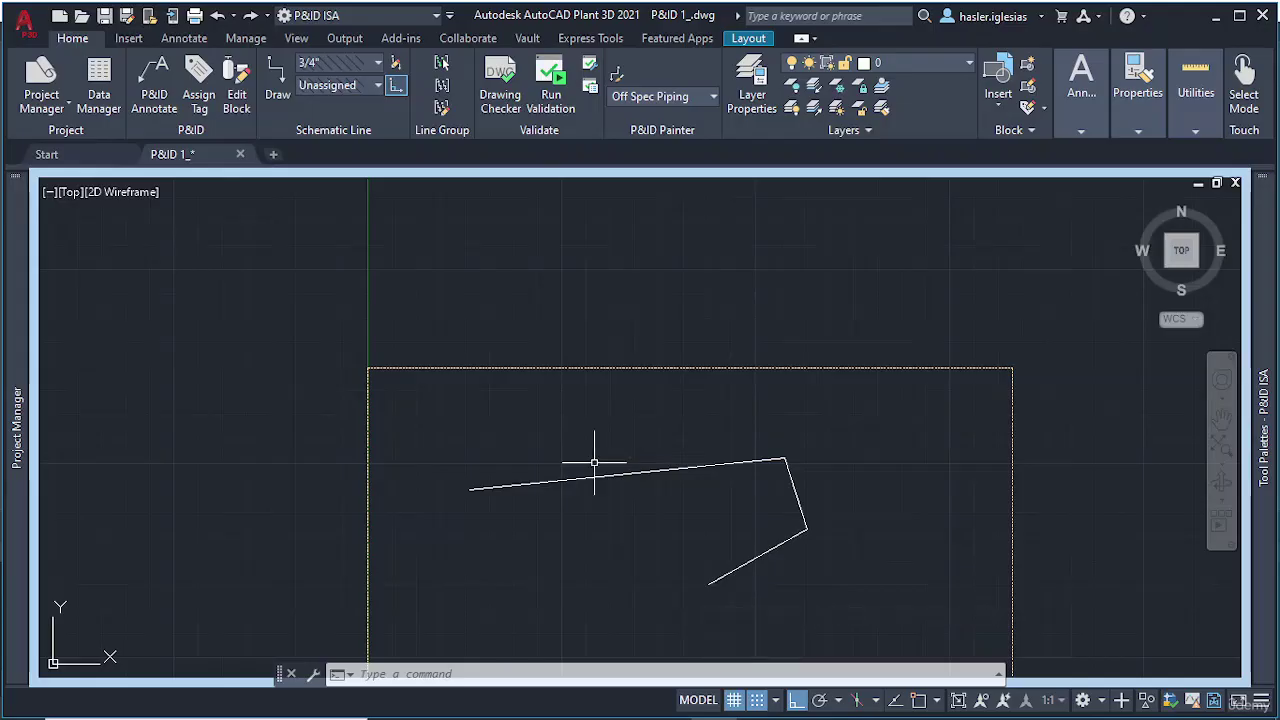
Draw an open four-segment polyline to the east of the rectangular boundary with Ortho mode off
scroll(546, 480, "up", 2)
scroll(546, 476, "down", 4)
middle_click_drag(484, 436, 465, 351)
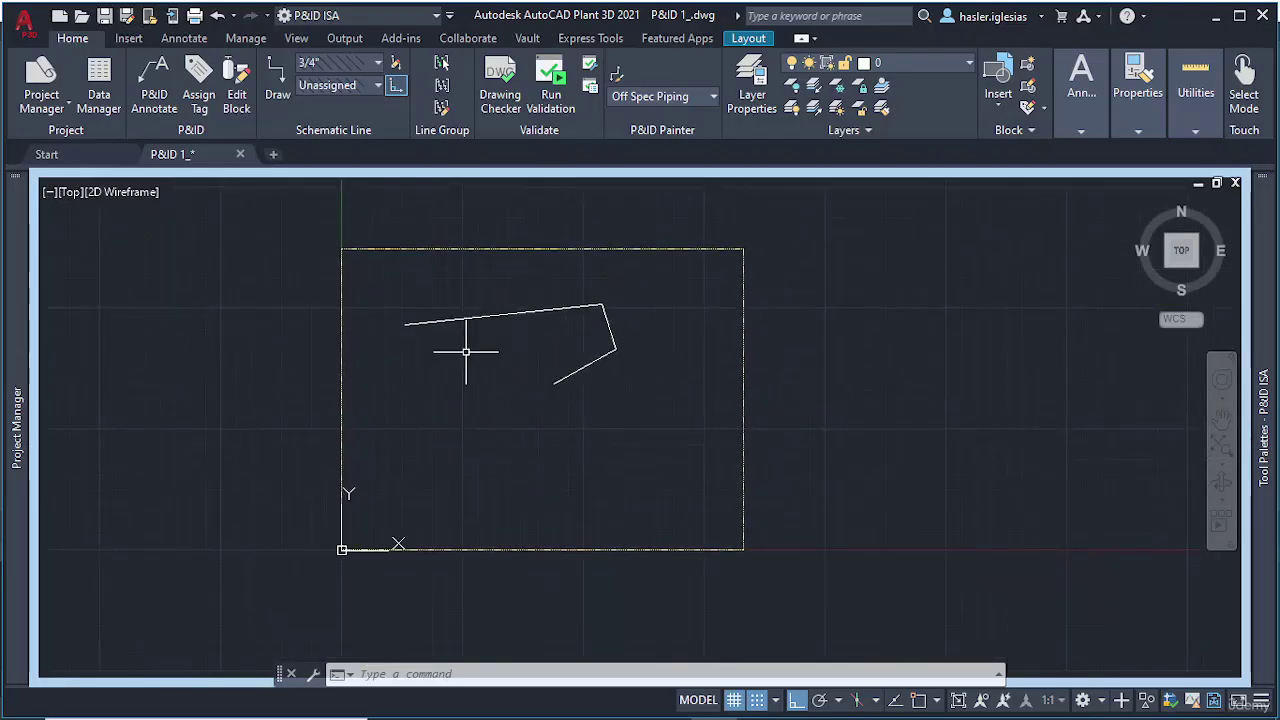
type("PL")
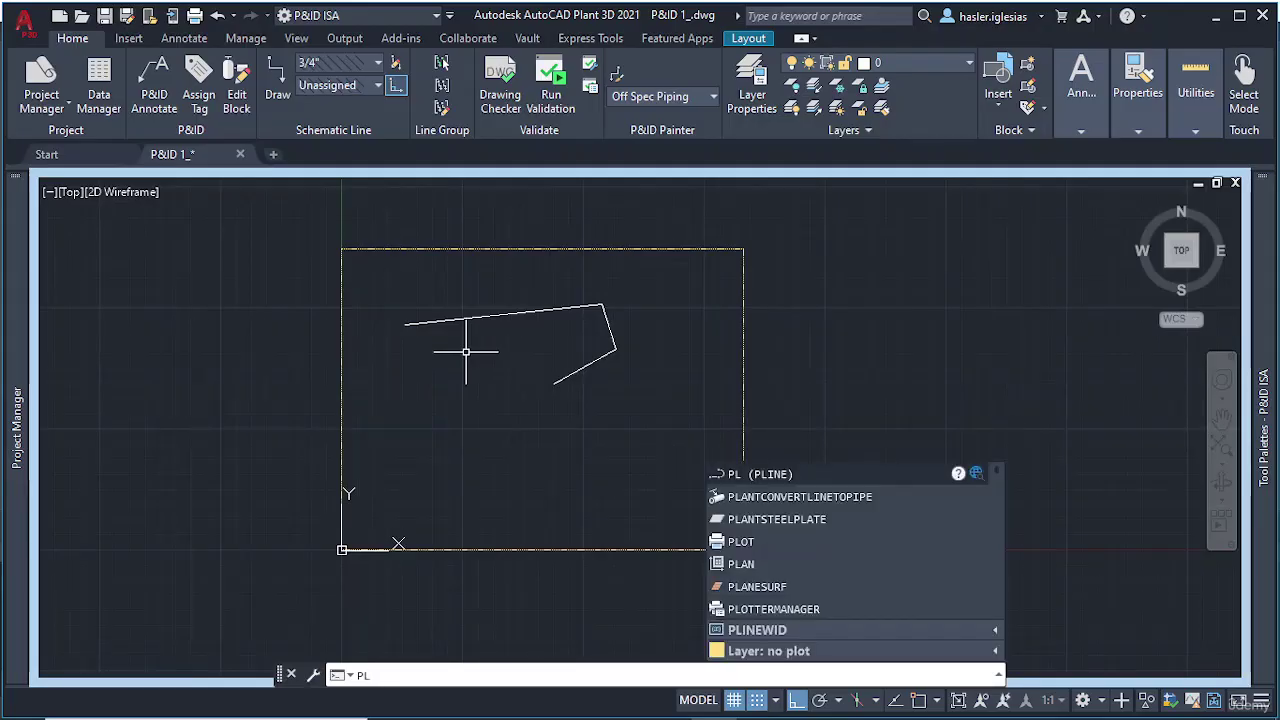
key("Return")
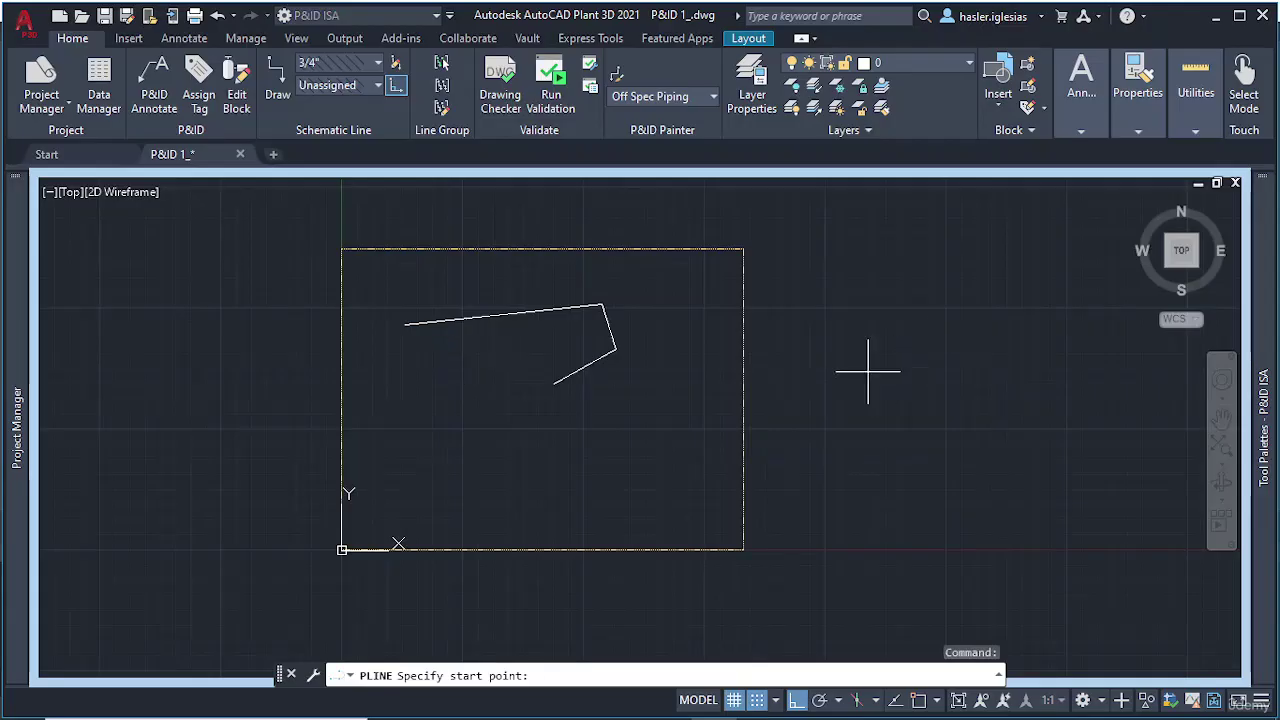
middle_click_drag(866, 371, 689, 373)
left_click(702, 338)
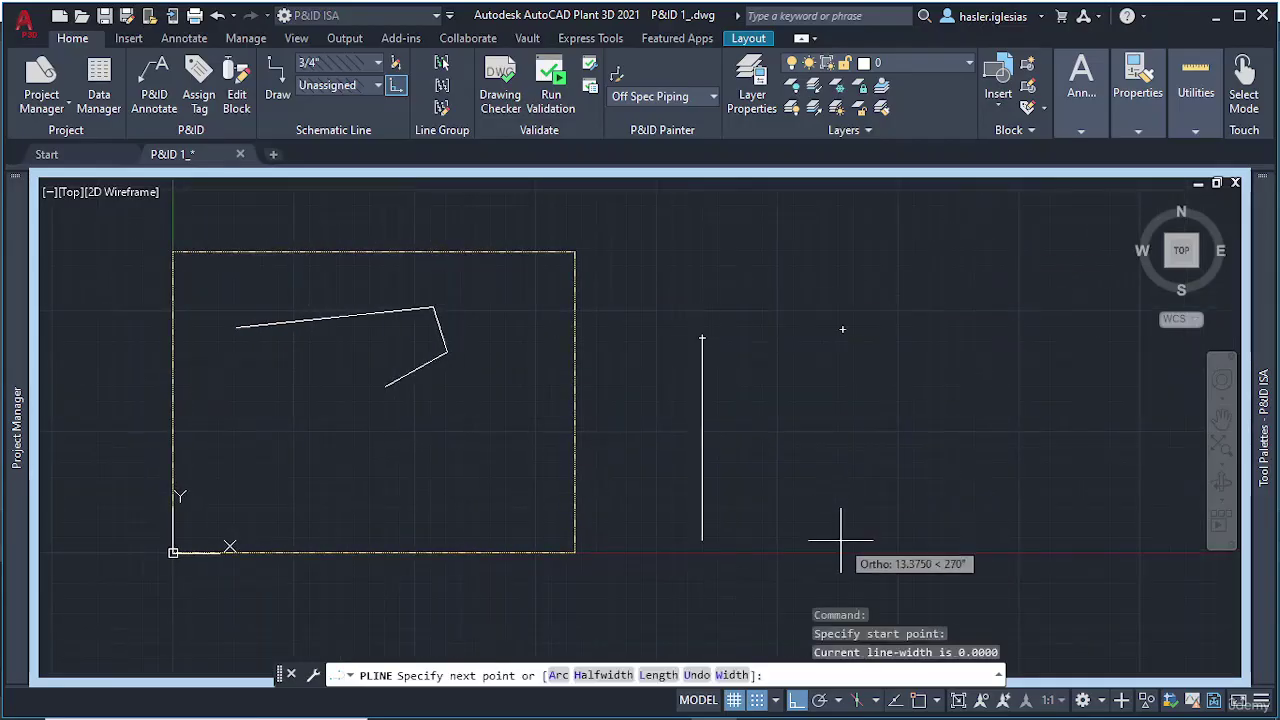
left_click(796, 702)
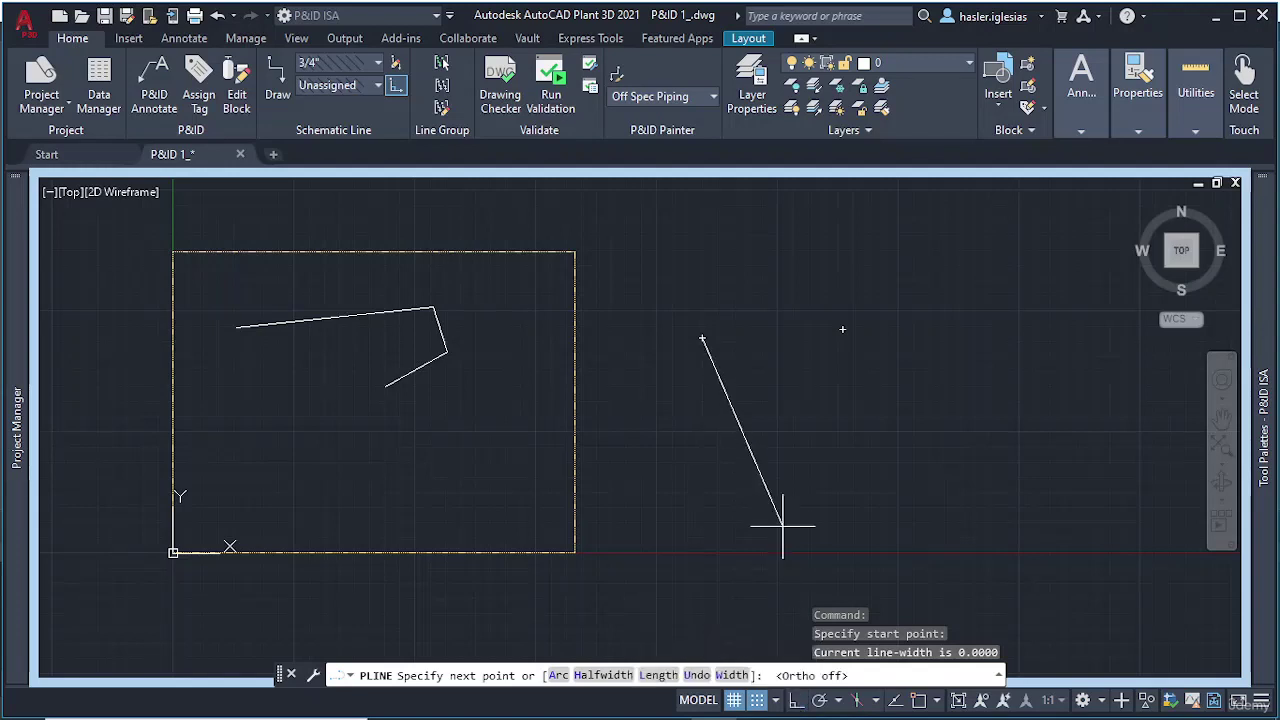
left_click(905, 300)
left_click(977, 383)
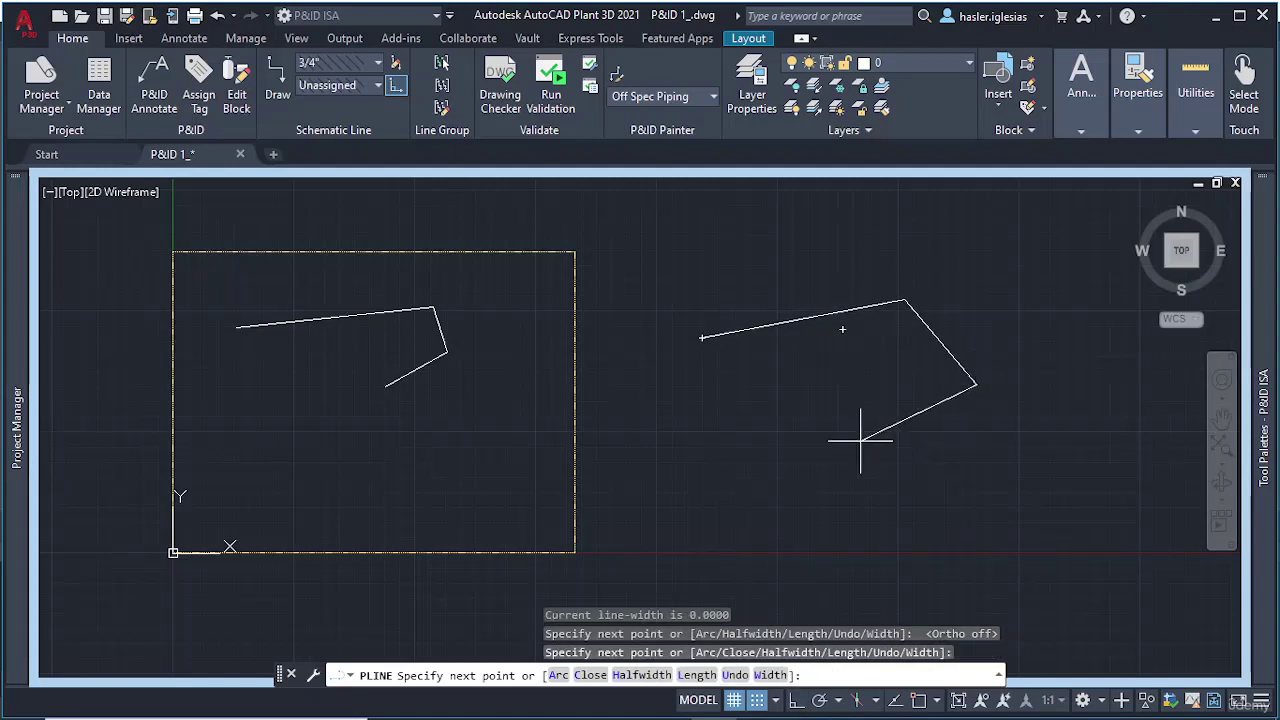
left_click(858, 442)
left_click(835, 383)
key("Escape")
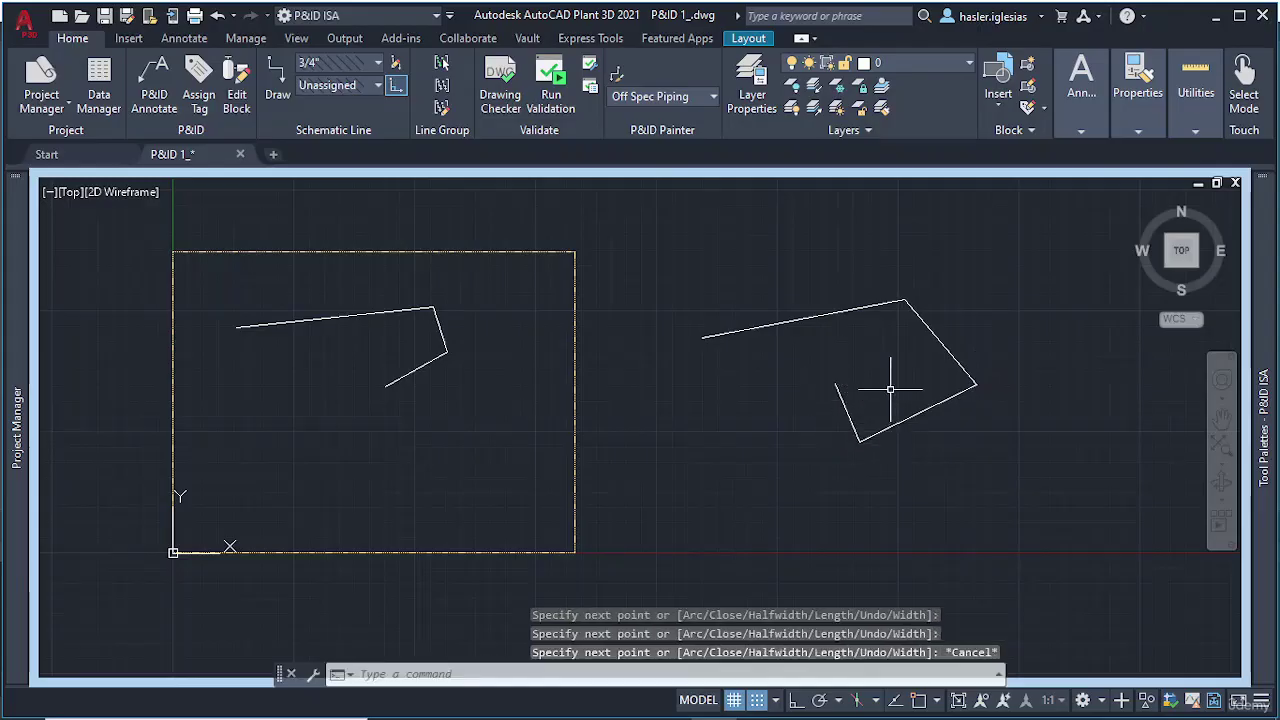
Compare how the polyline and the separate lines of the chain are selected, clearing the selection each time
left_click(806, 318)
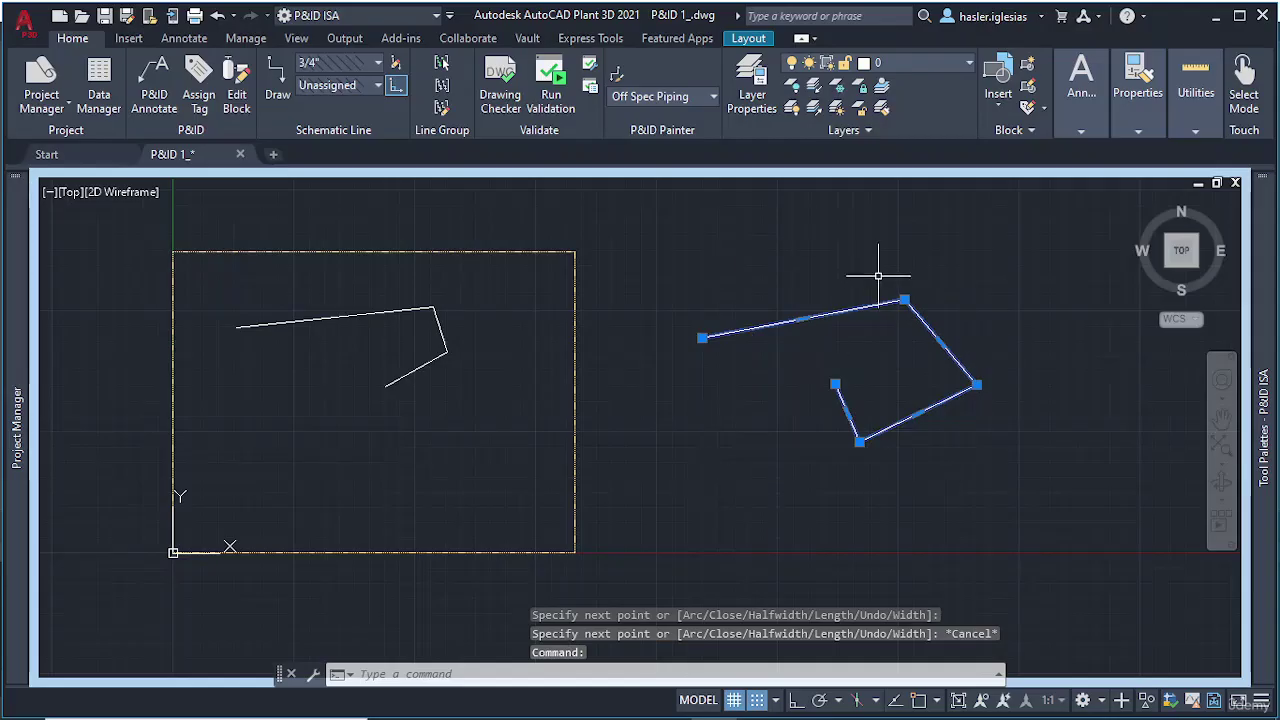
key("Escape")
left_click(440, 329)
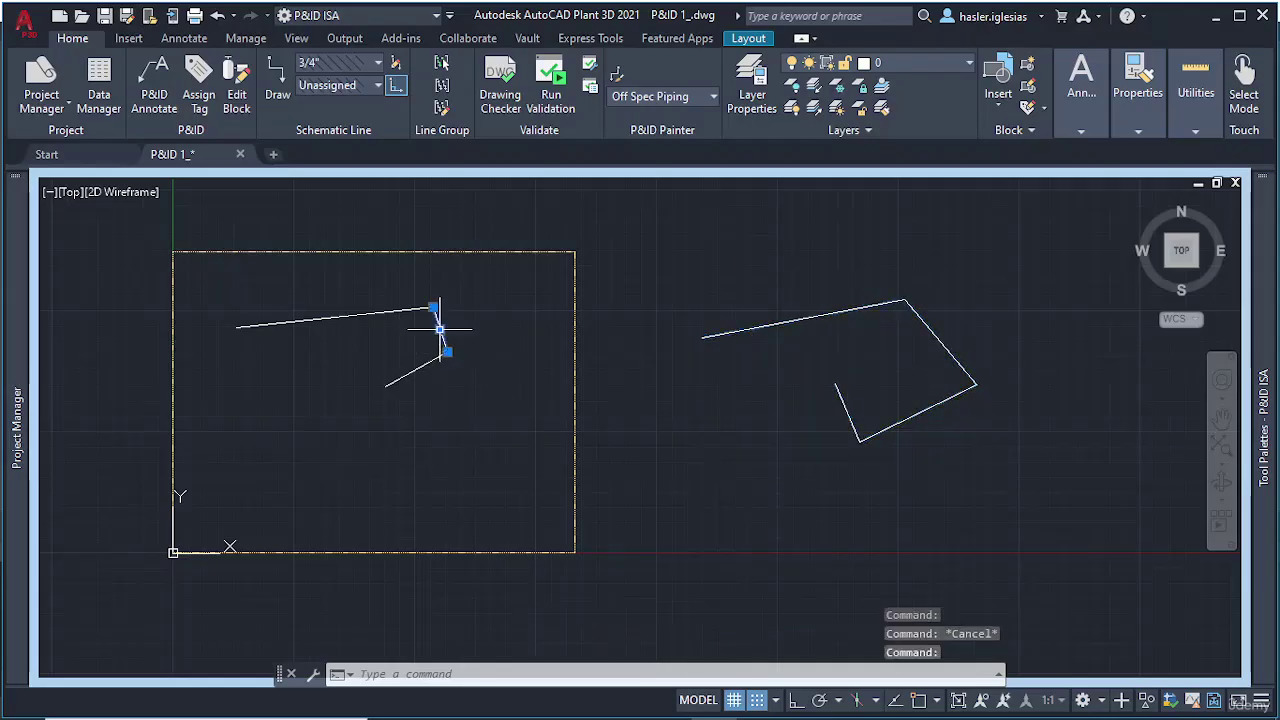
key("Escape")
left_click(366, 313)
key("Escape")
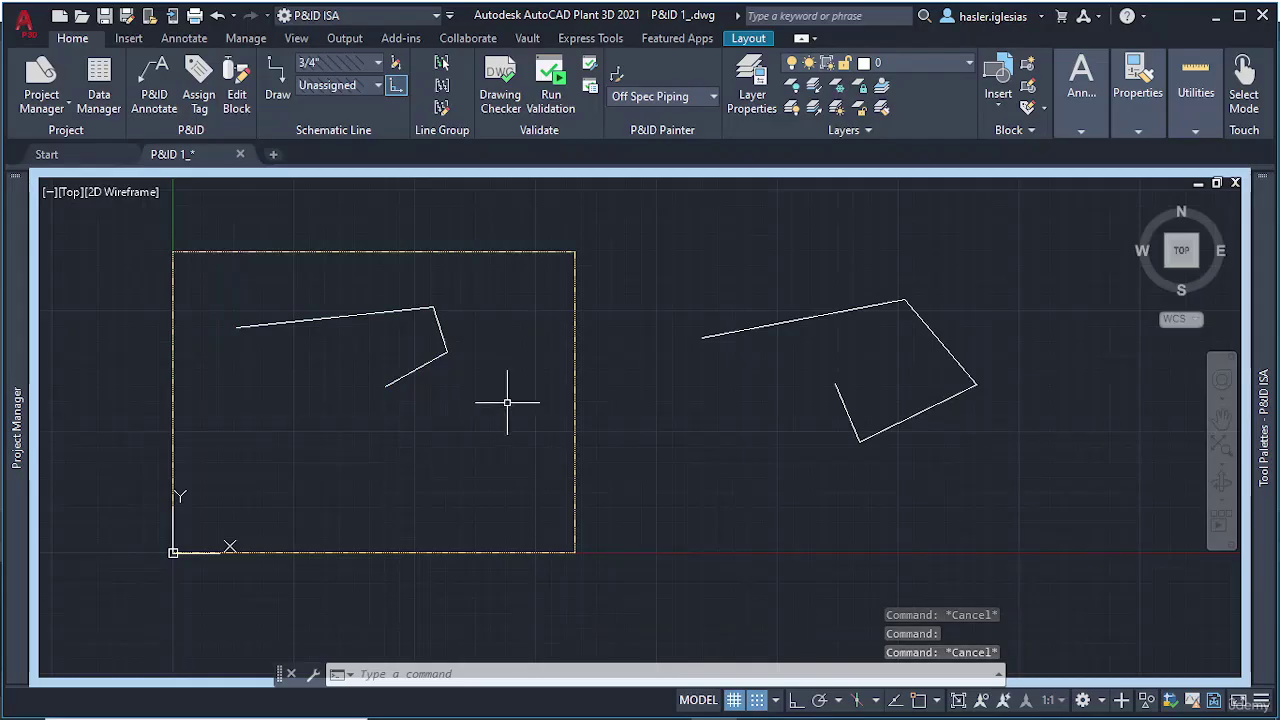
Place a point with the POINT command between the rectangular boundary and the polyline
scroll(653, 391, "up", 2)
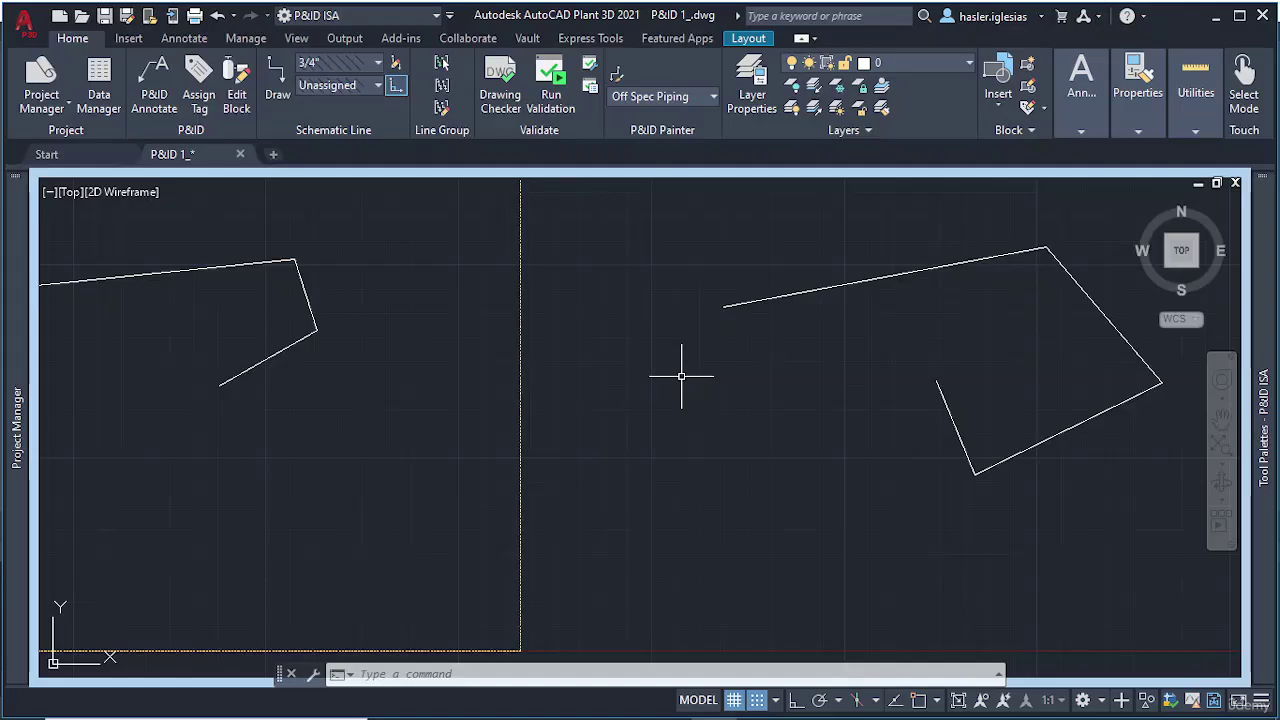
type("PO")
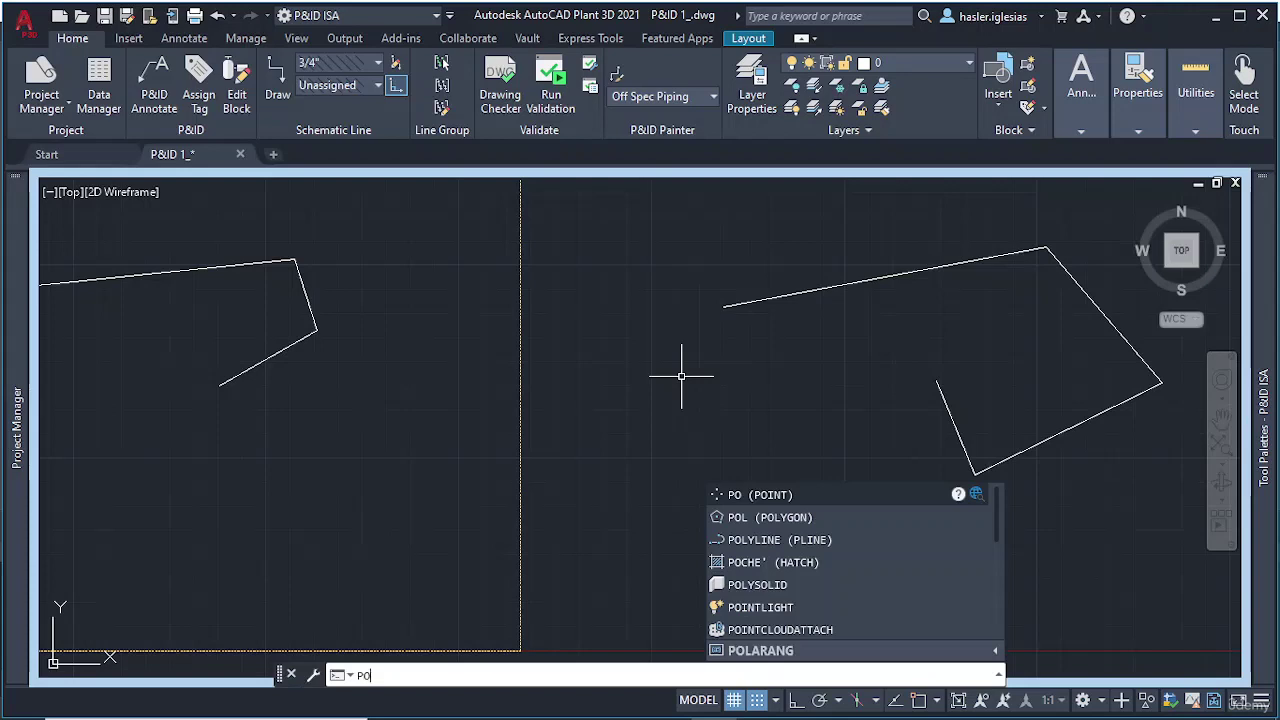
key("Return")
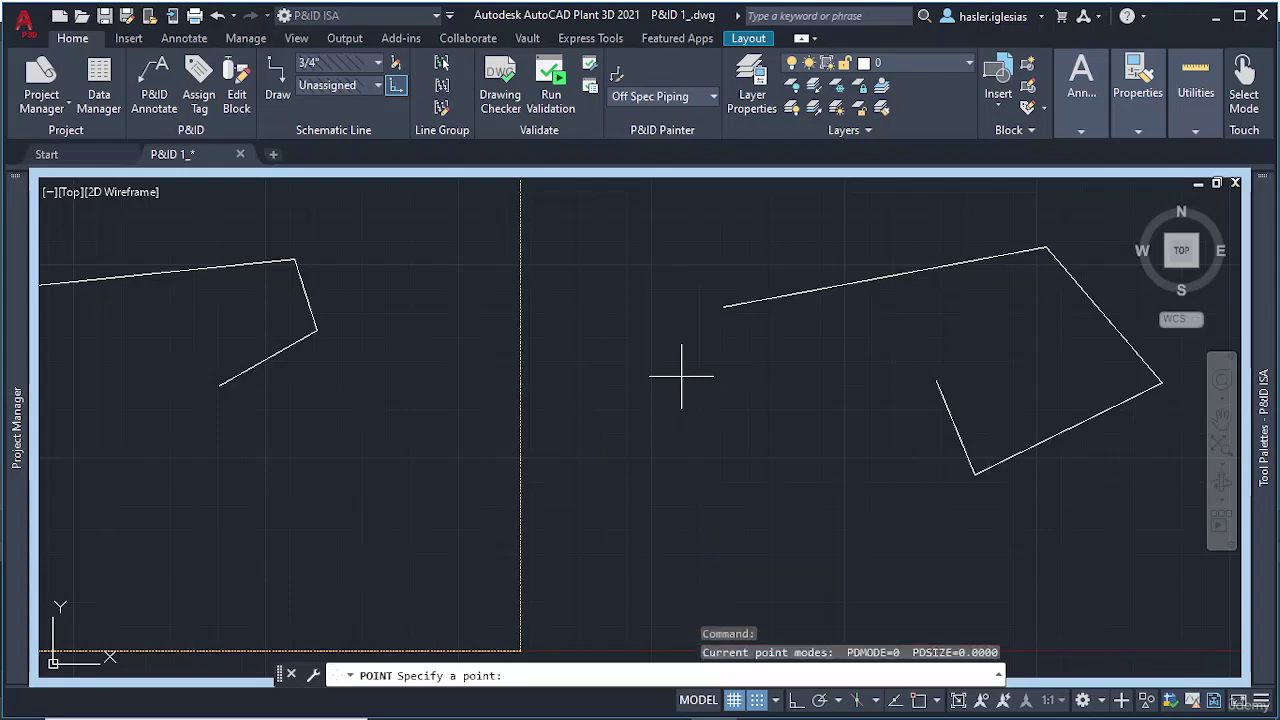
left_click(671, 395)
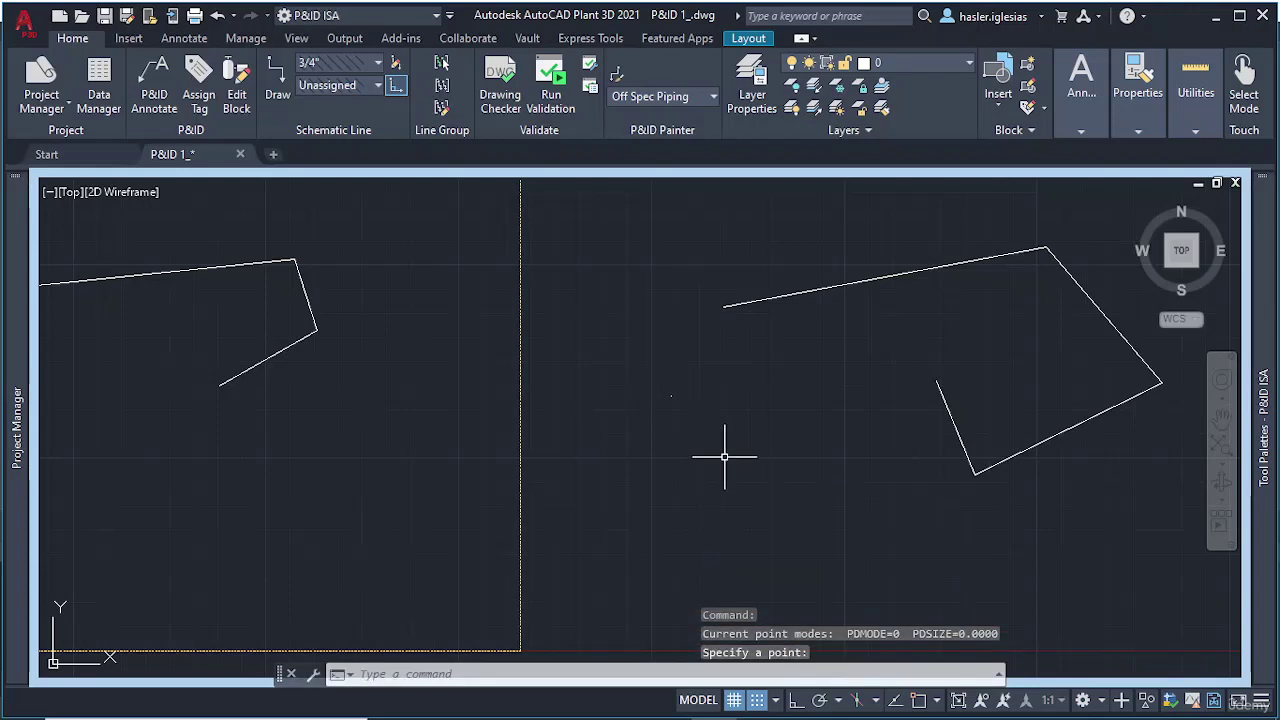
Examine how the placed point displays at increasing magnification, ending with the whole drawing in view
scroll(688, 391, "up", 2)
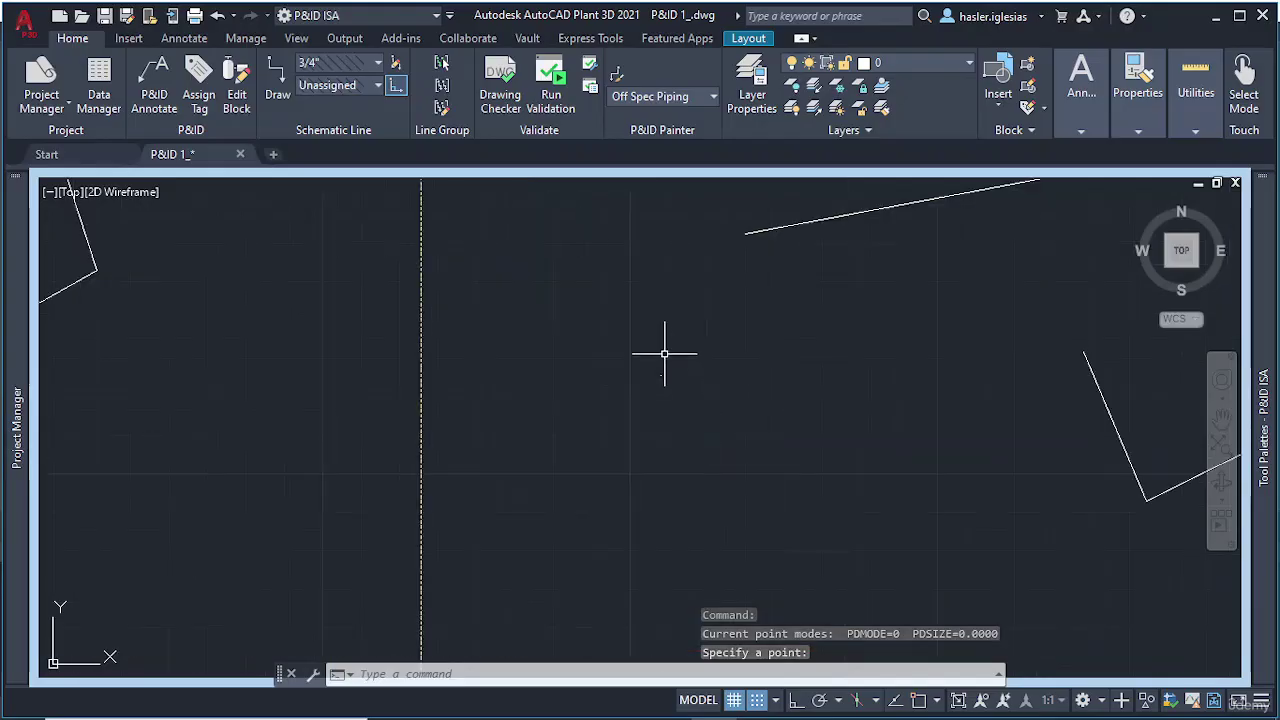
scroll(664, 360, "up", 3)
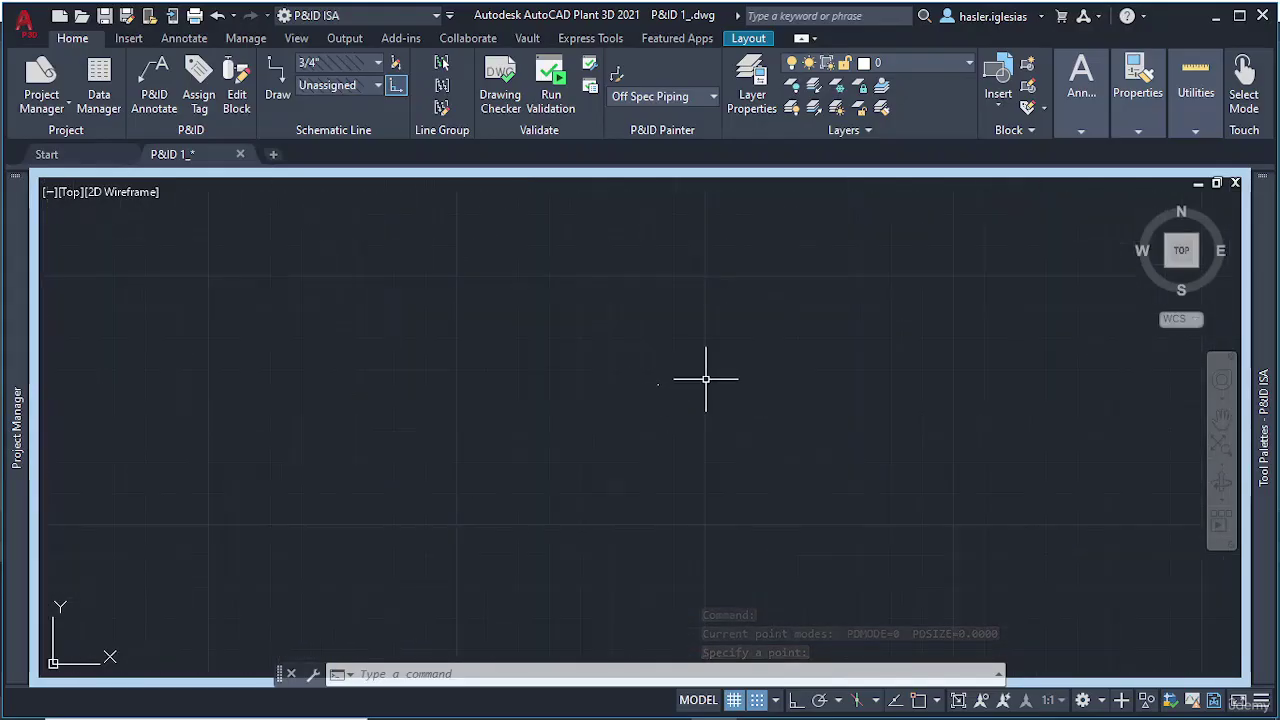
scroll(657, 389, "up", 5)
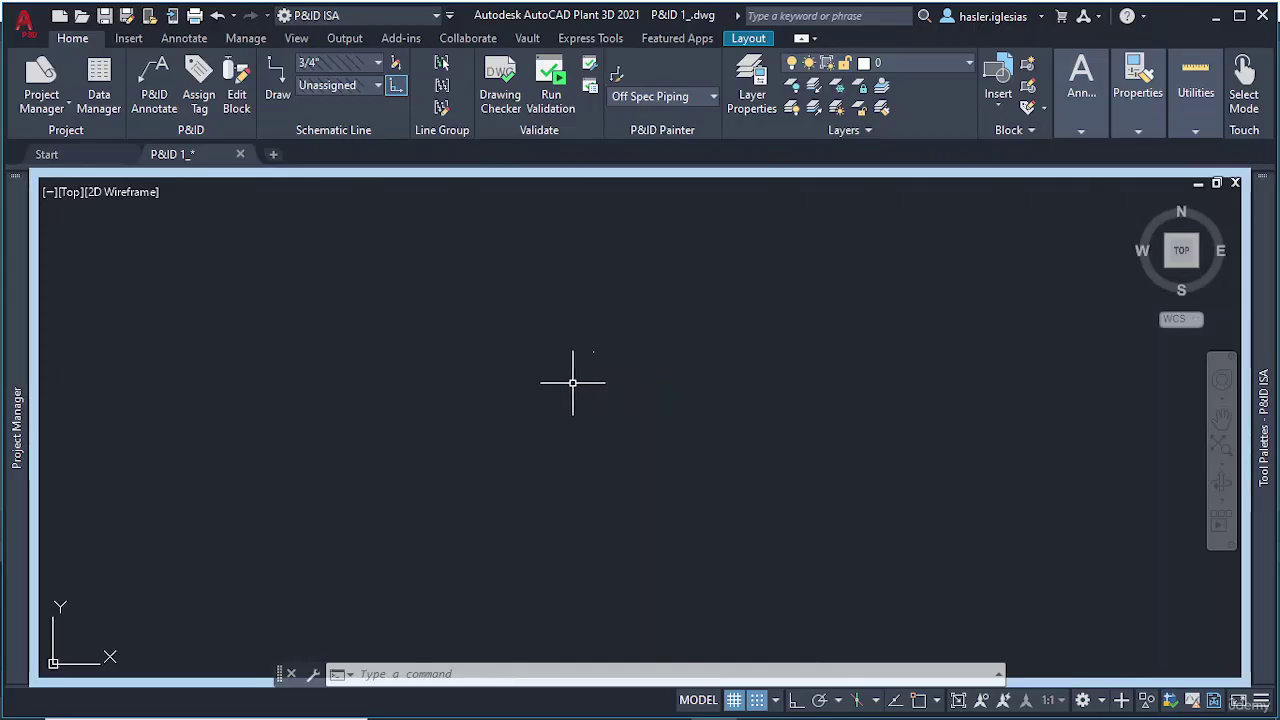
scroll(564, 371, "up", 2)
scroll(514, 337, "up", 2)
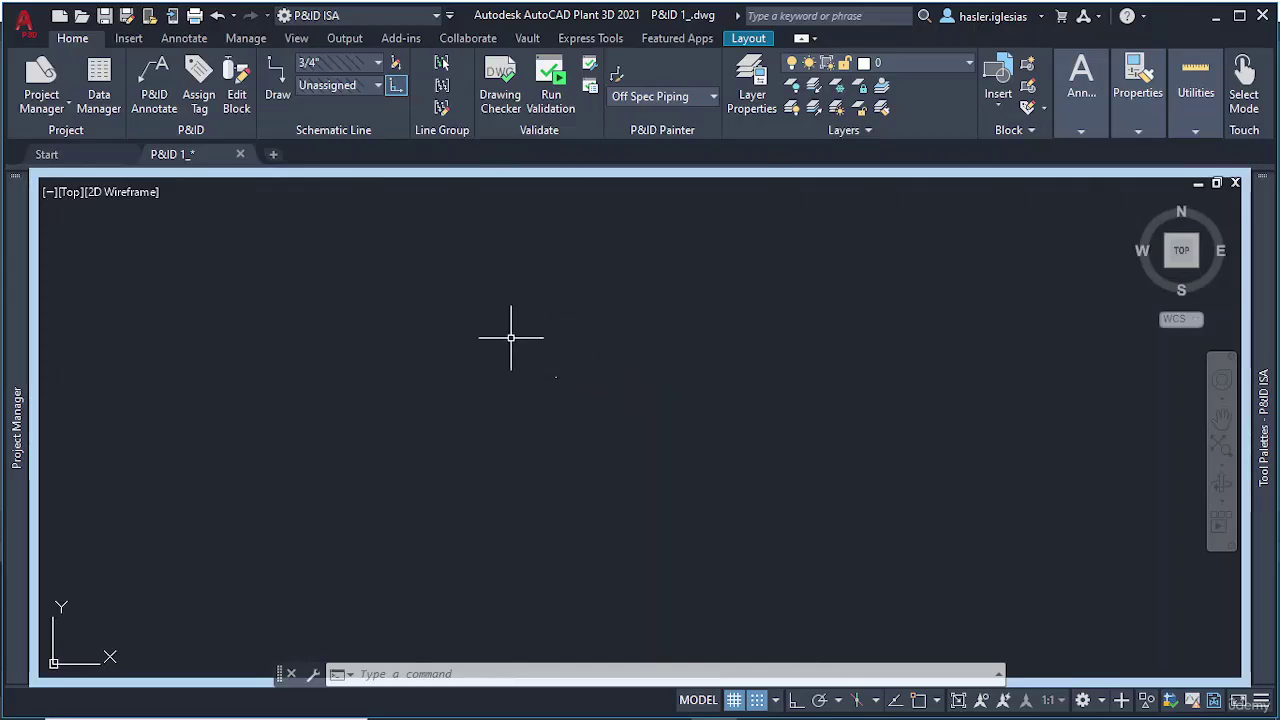
scroll(526, 411, "up", 3)
scroll(622, 277, "up", 2)
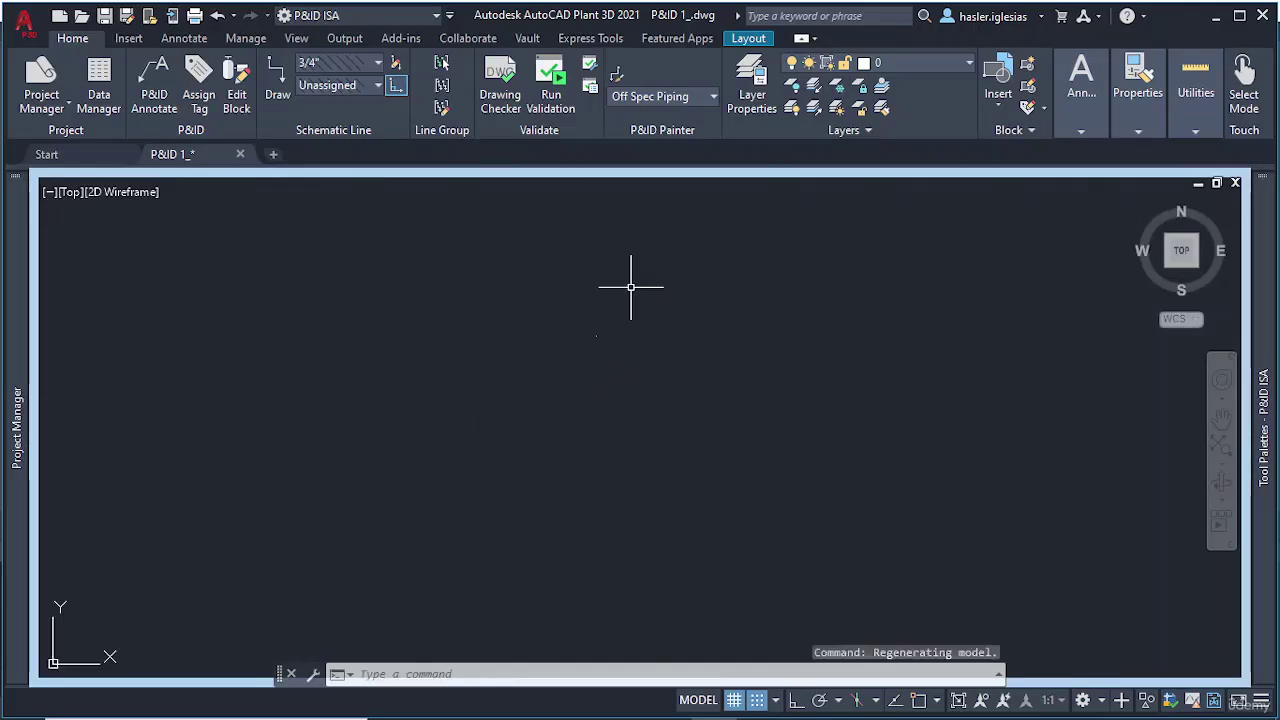
scroll(614, 348, "up", 2)
scroll(534, 275, "up", 3)
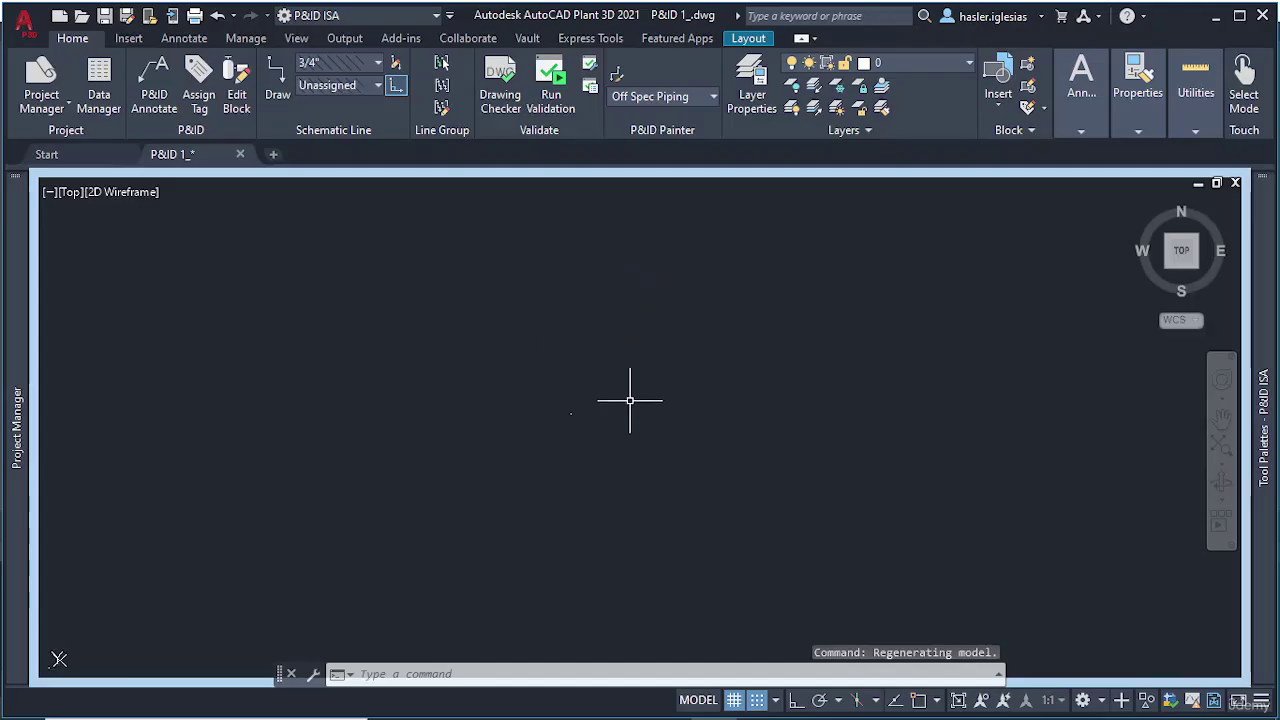
scroll(570, 411, "up", 3)
scroll(583, 399, "up", 2)
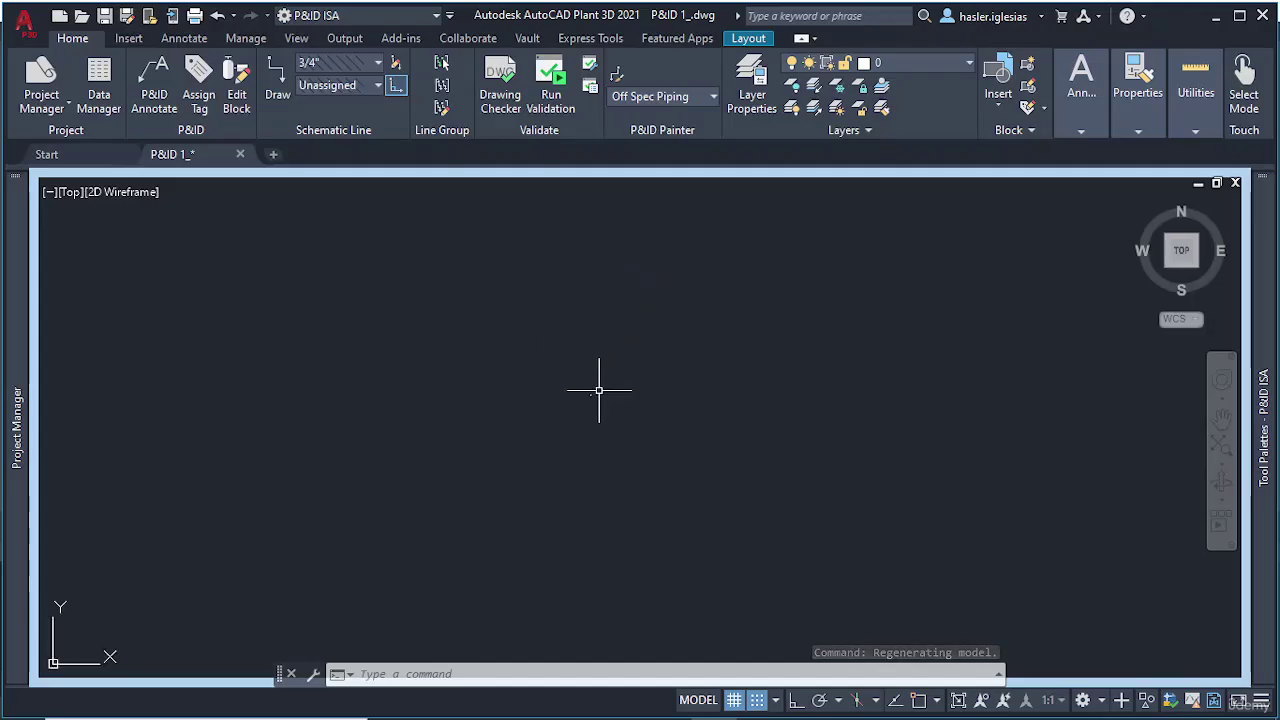
scroll(609, 363, "down", 5)
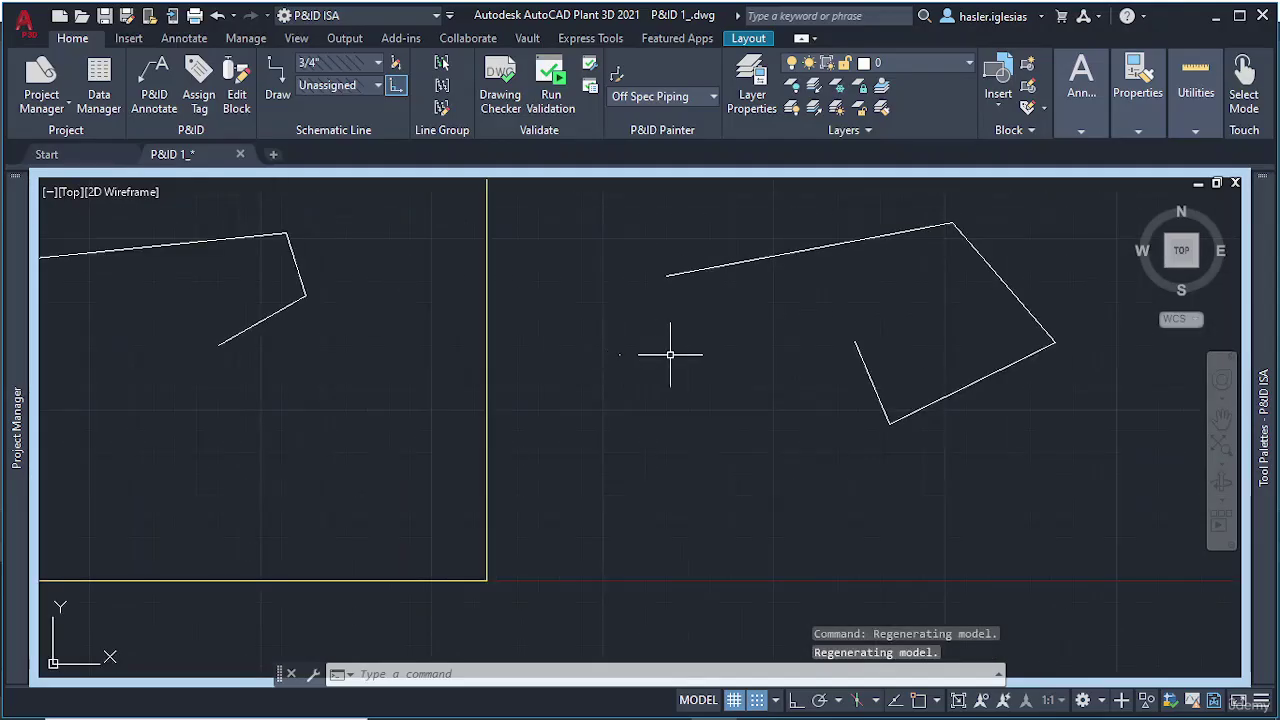
scroll(662, 356, "down", 2)
middle_click_drag(666, 368, 589, 410)
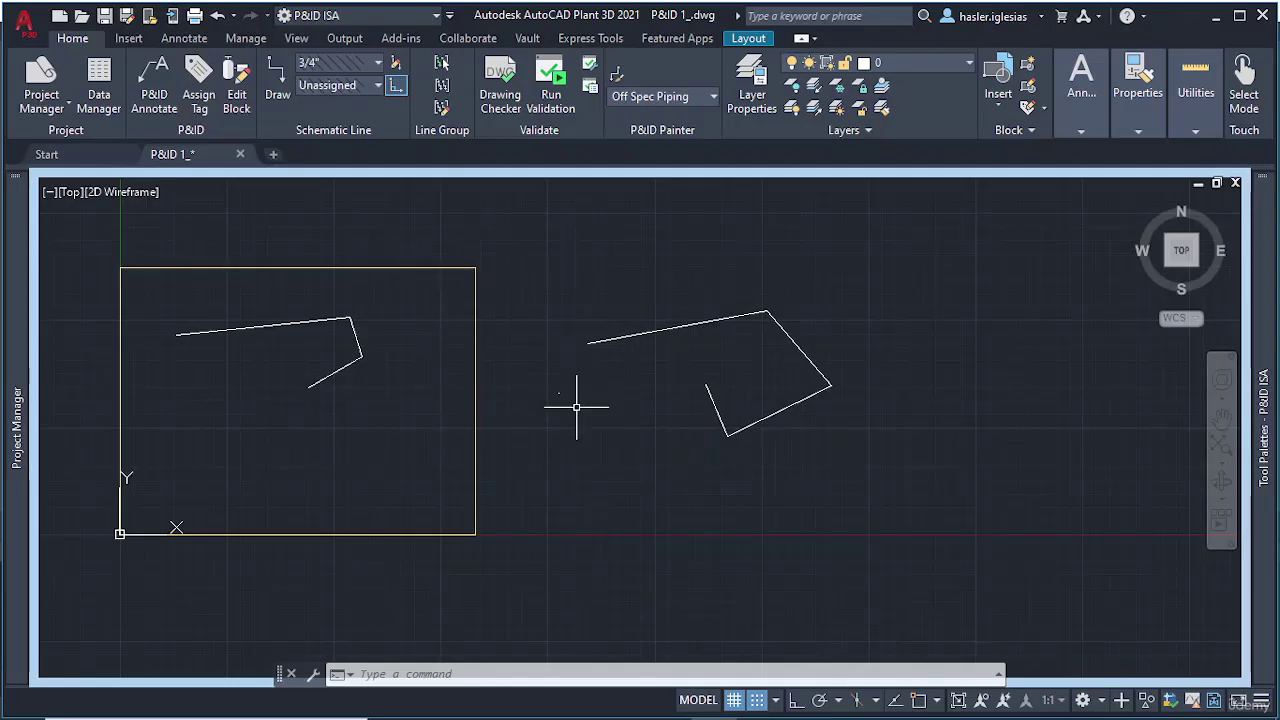
Turn on object snap and draw a circle centred on the point's node, reaching the east edge of the rectangular boundary
left_click(919, 701)
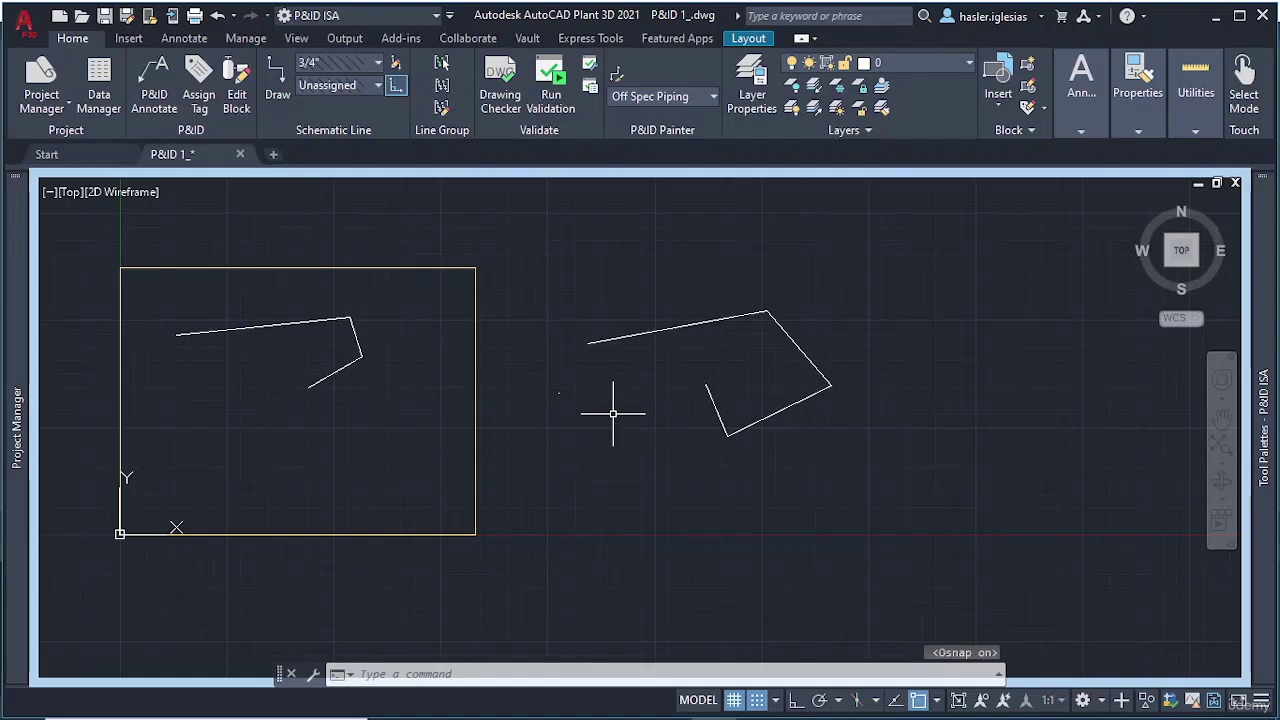
type("CIRCLE")
key("Return")
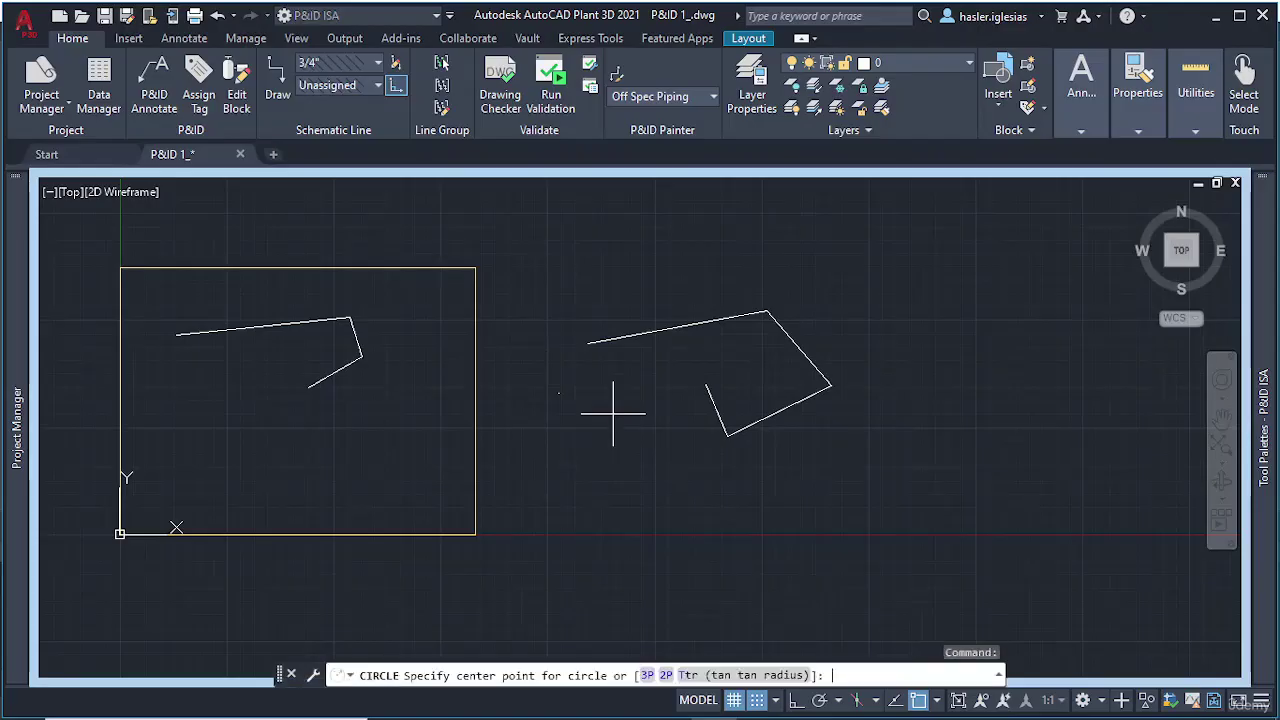
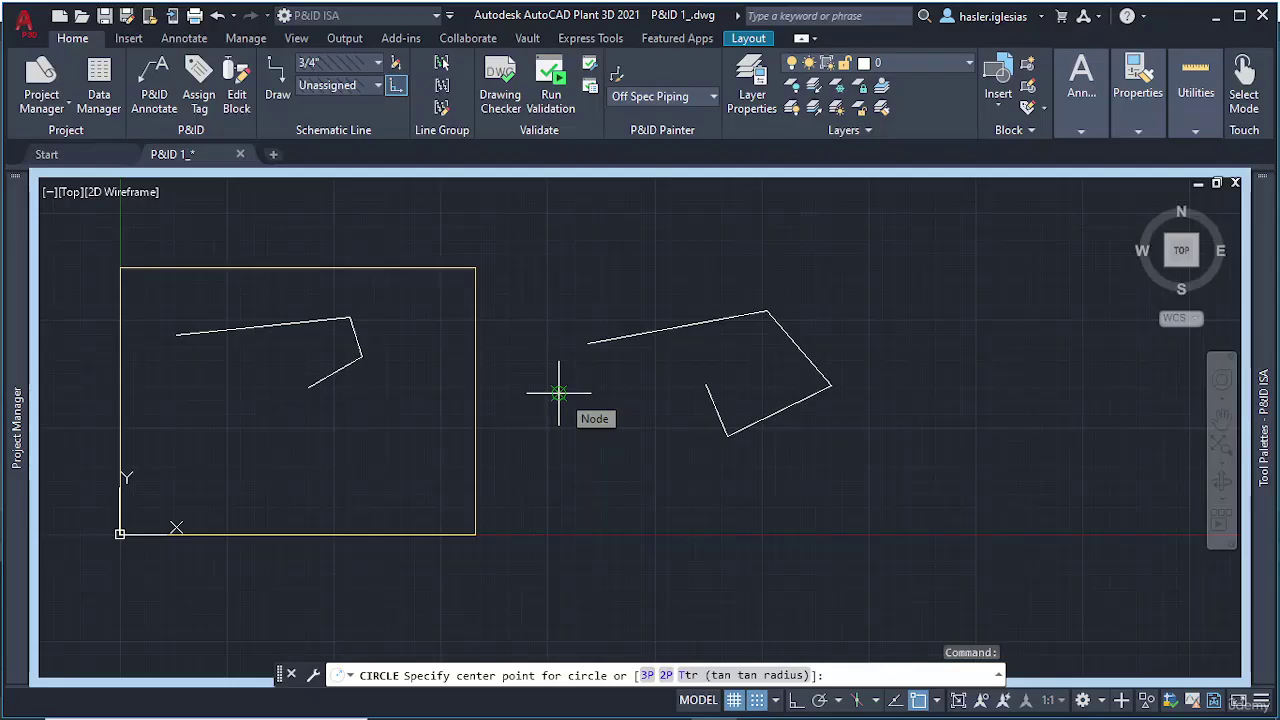
left_click(559, 393)
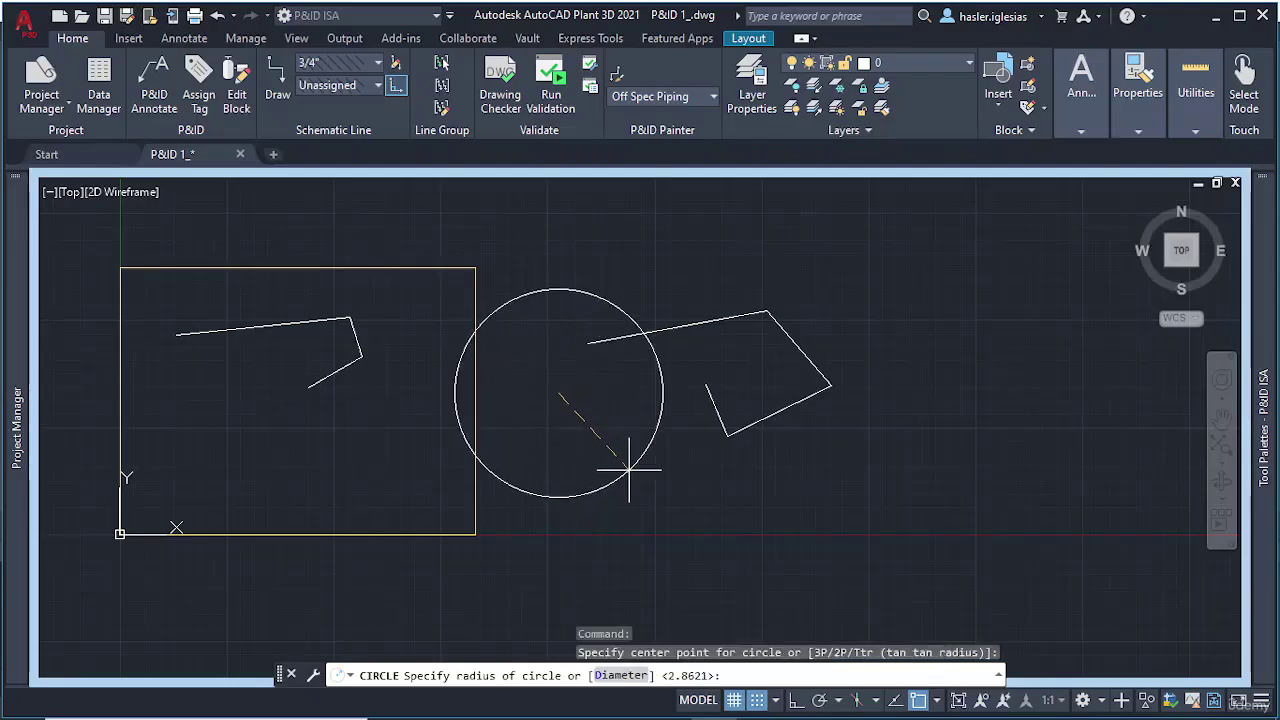
left_click(611, 459)
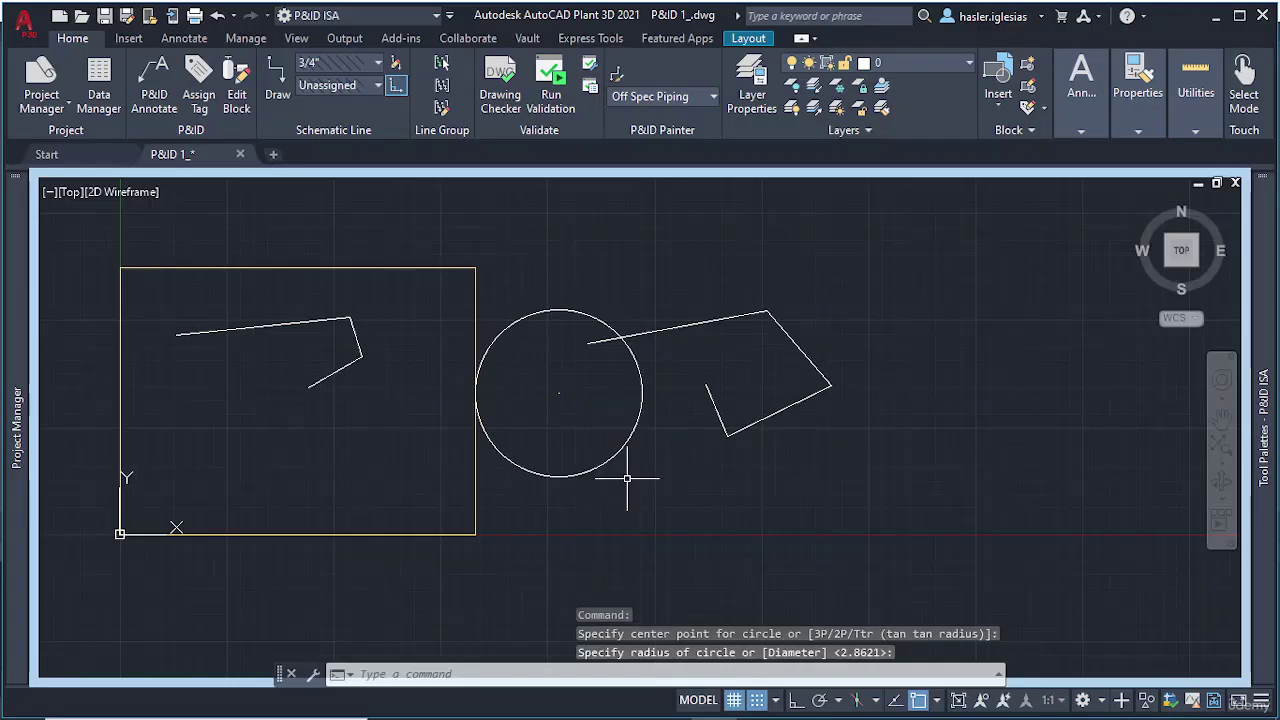
Erase the point and the circle drawn around it
left_click(559, 393)
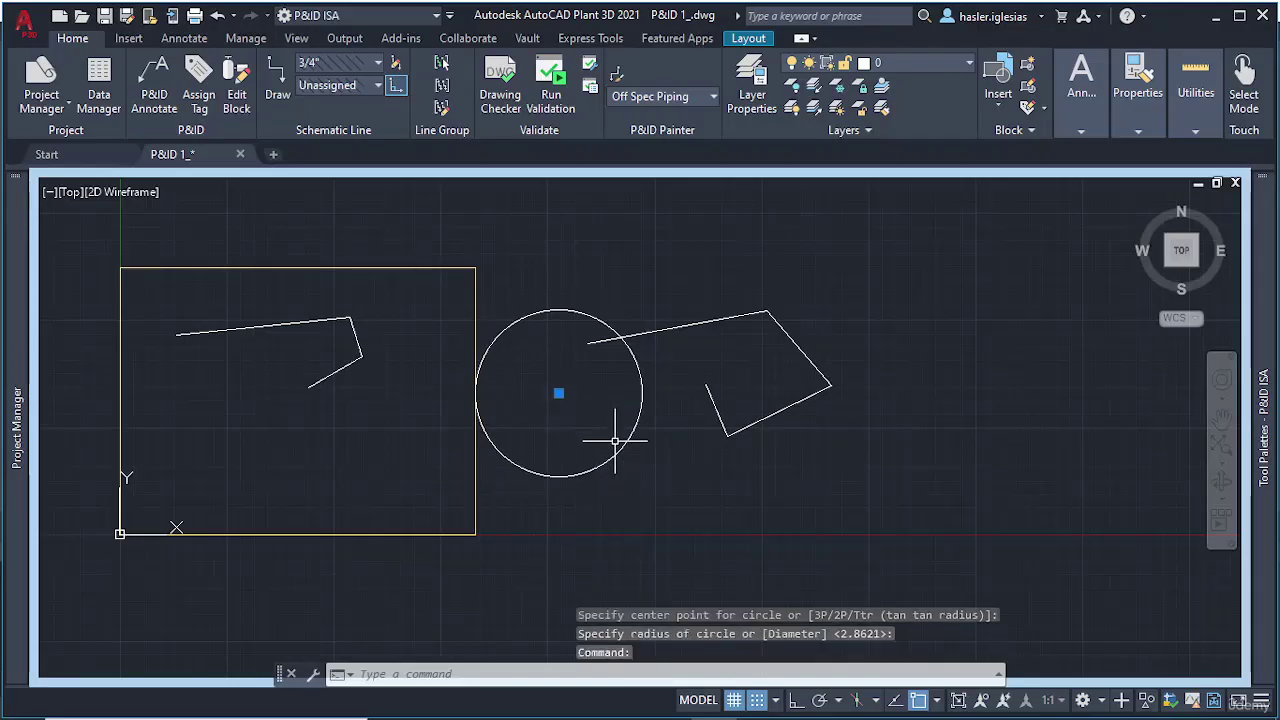
key("Delete")
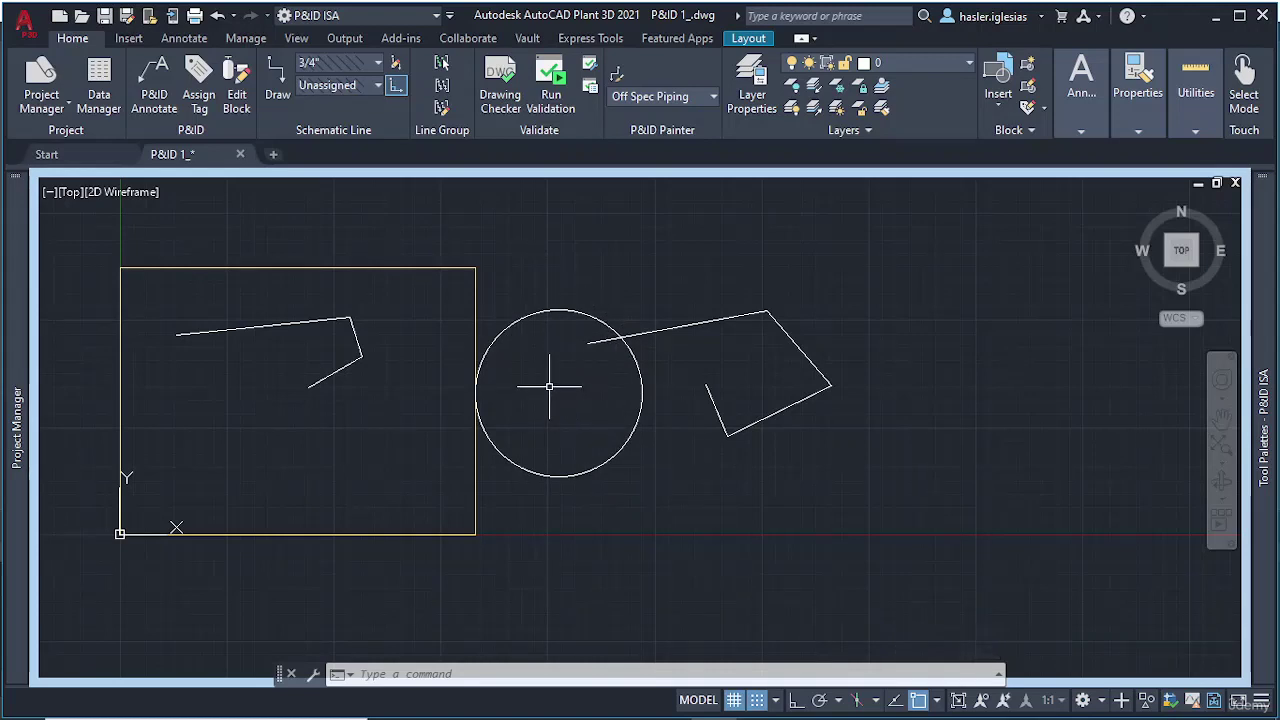
left_click(571, 311)
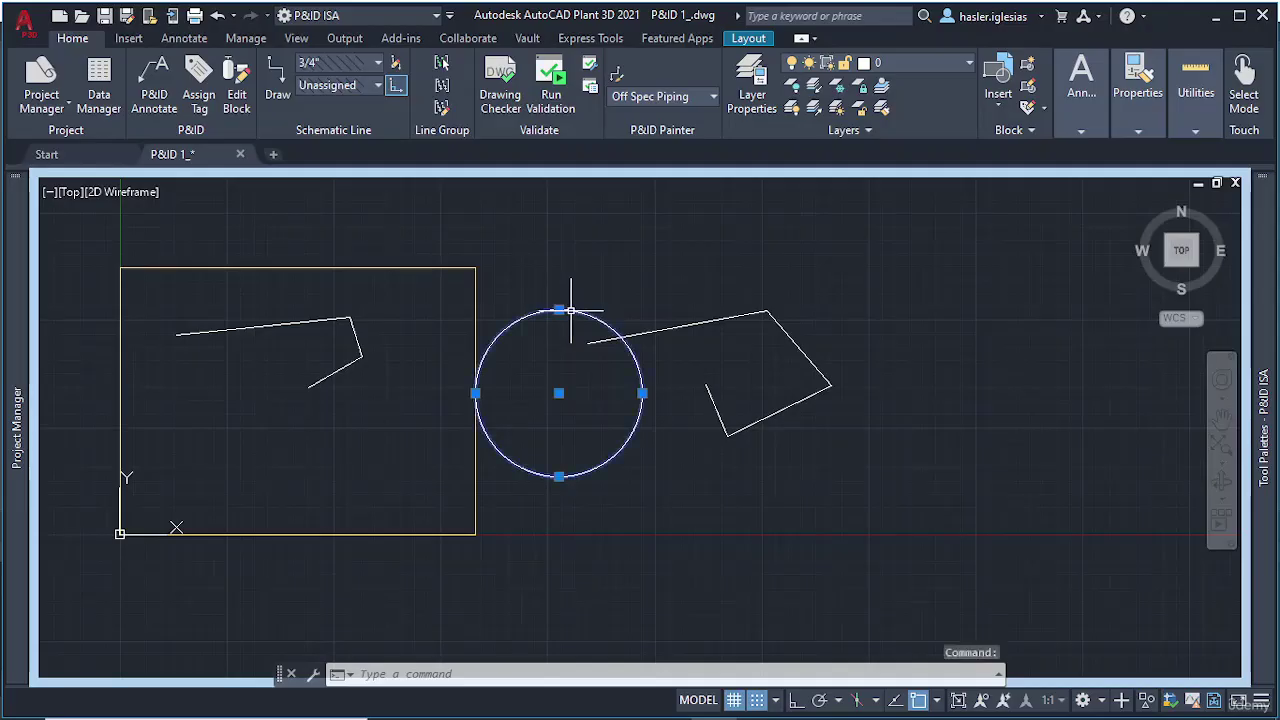
key("Delete")
Erase the four-segment polyline and the chain of three lines inside the rectangular boundary
left_click(686, 323)
key("Delete")
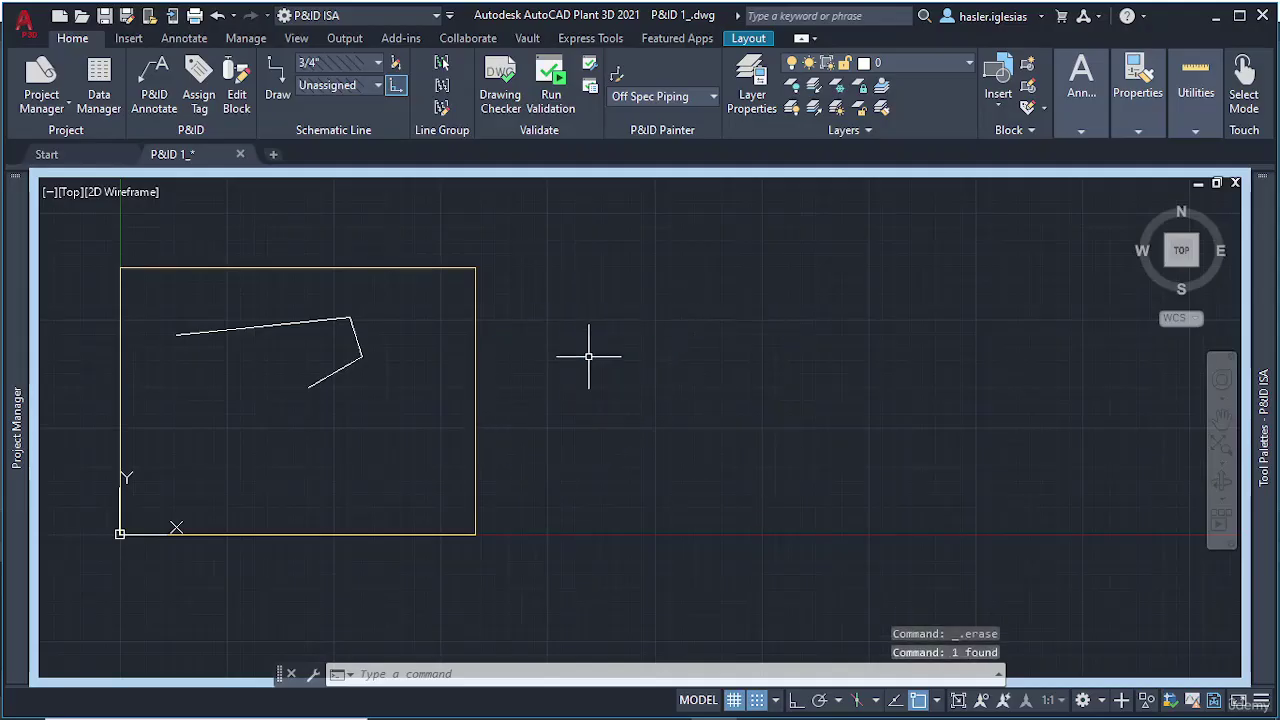
left_click(169, 314)
left_click(384, 419)
key("Delete")
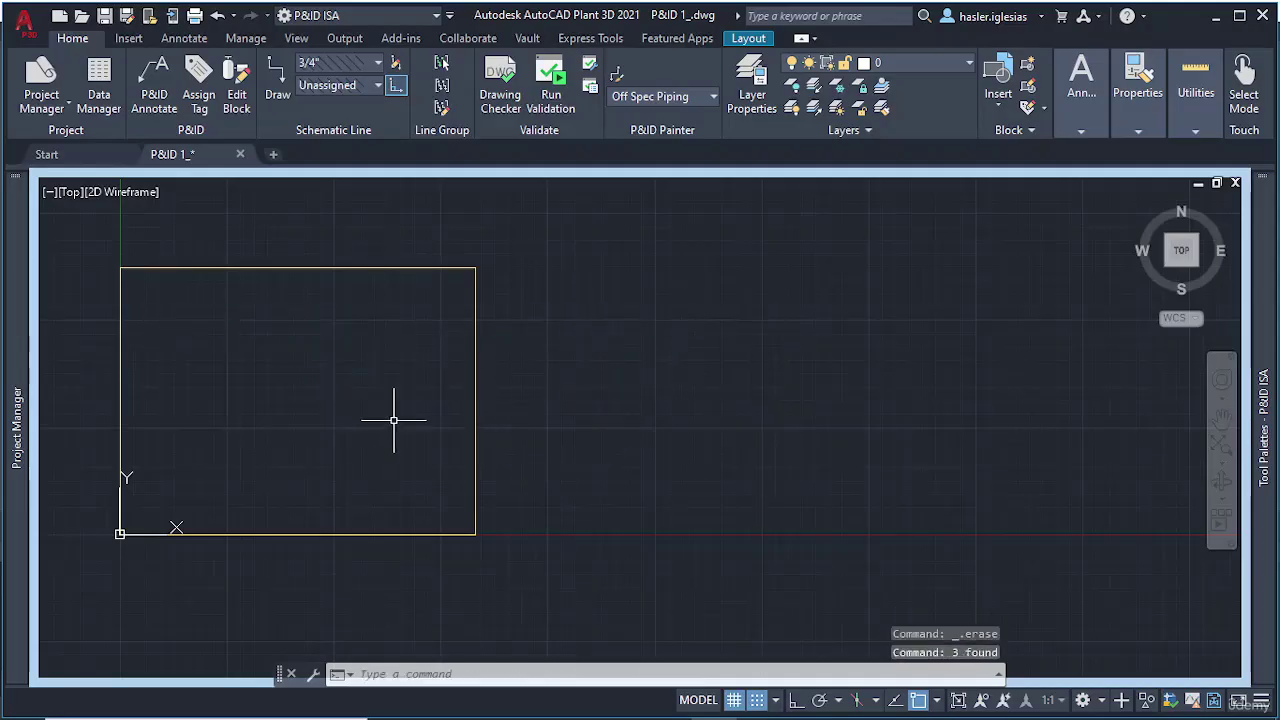
Hide the rectangular boundary with the HIDEOBJECTS command and leave nothing selected
left_click(474, 331)
type("HIDE")
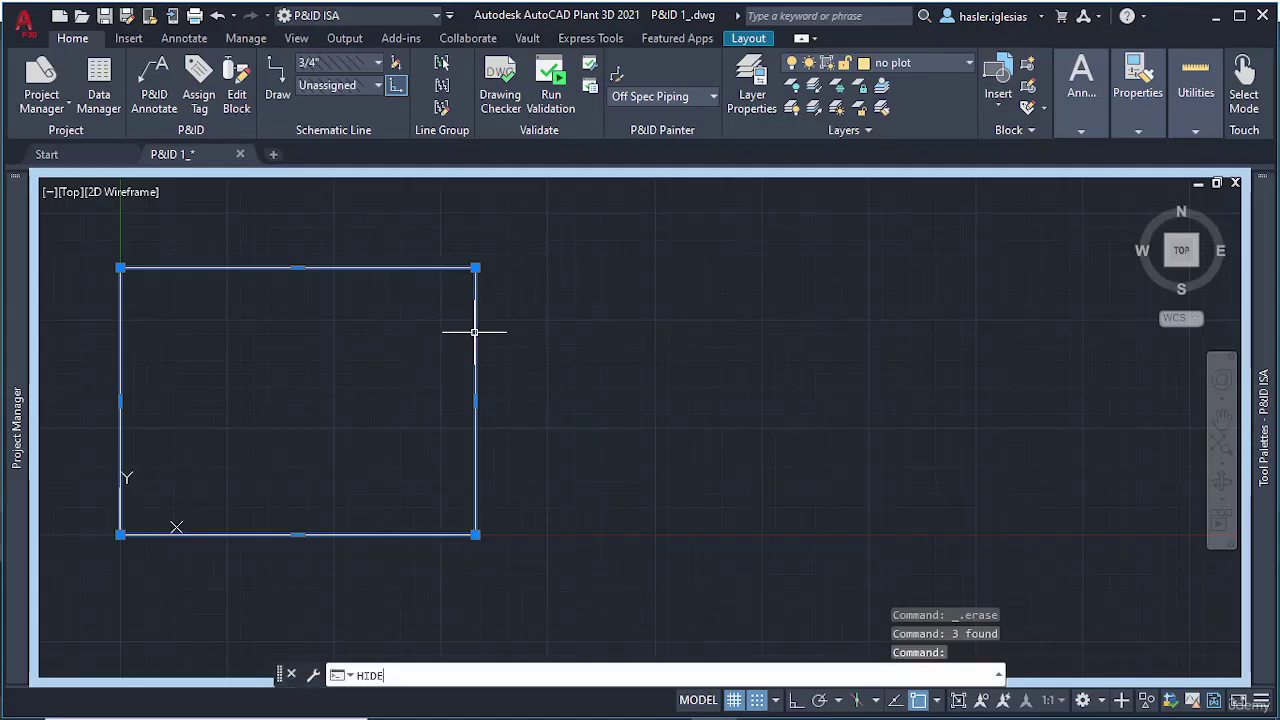
key("Down")
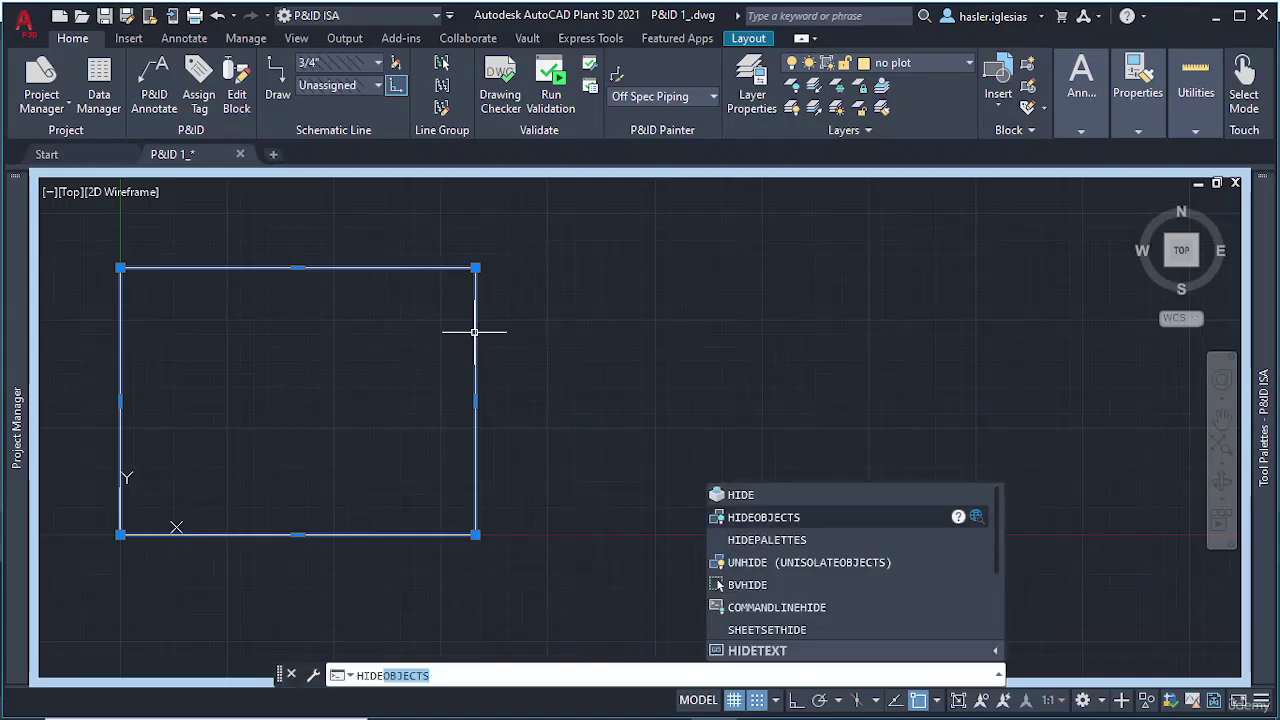
key("Return")
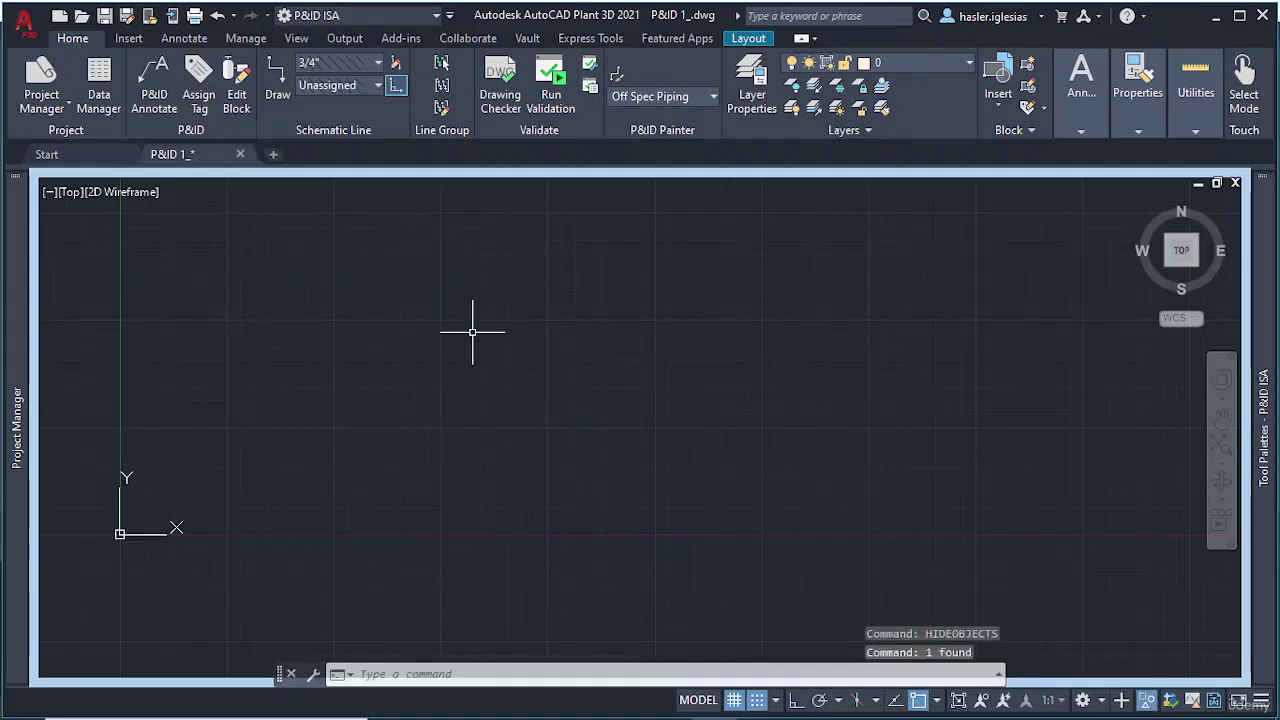
left_click(544, 362)
key("Escape")
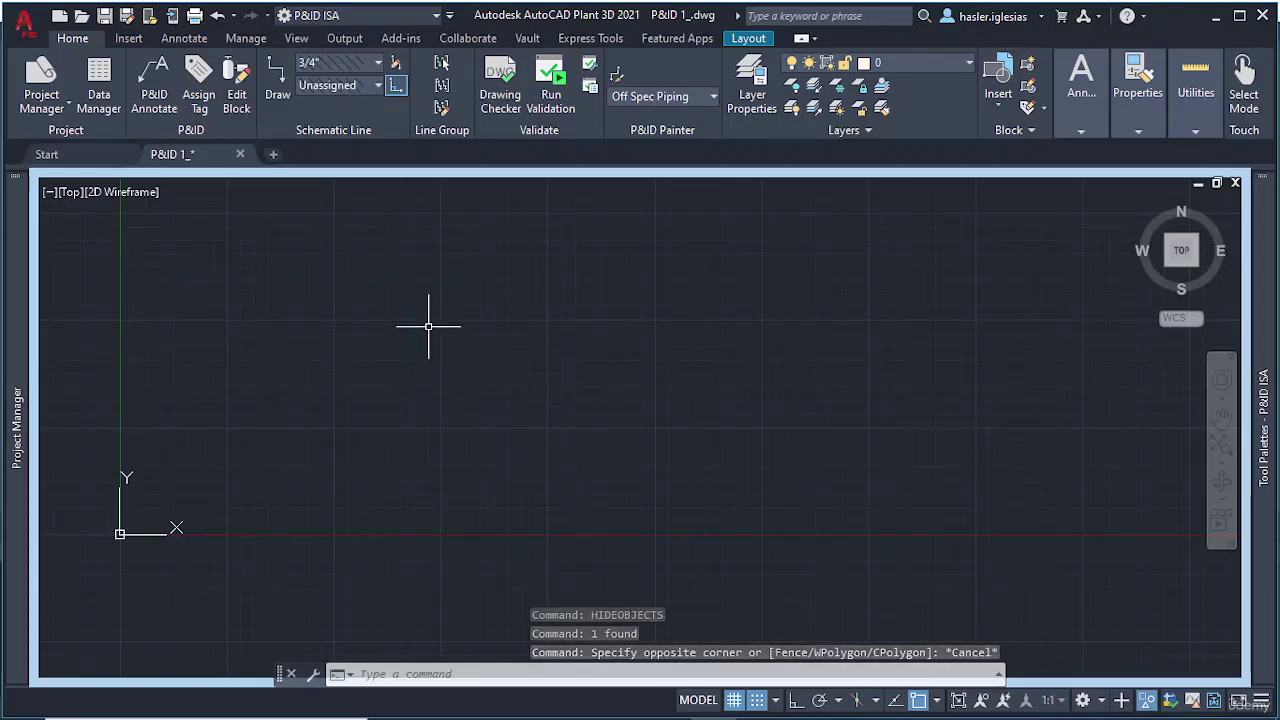
Draw a 10-sided polygon inscribed in a circle, northeast of the origin, picking its centre and radius freehand
type("POL")
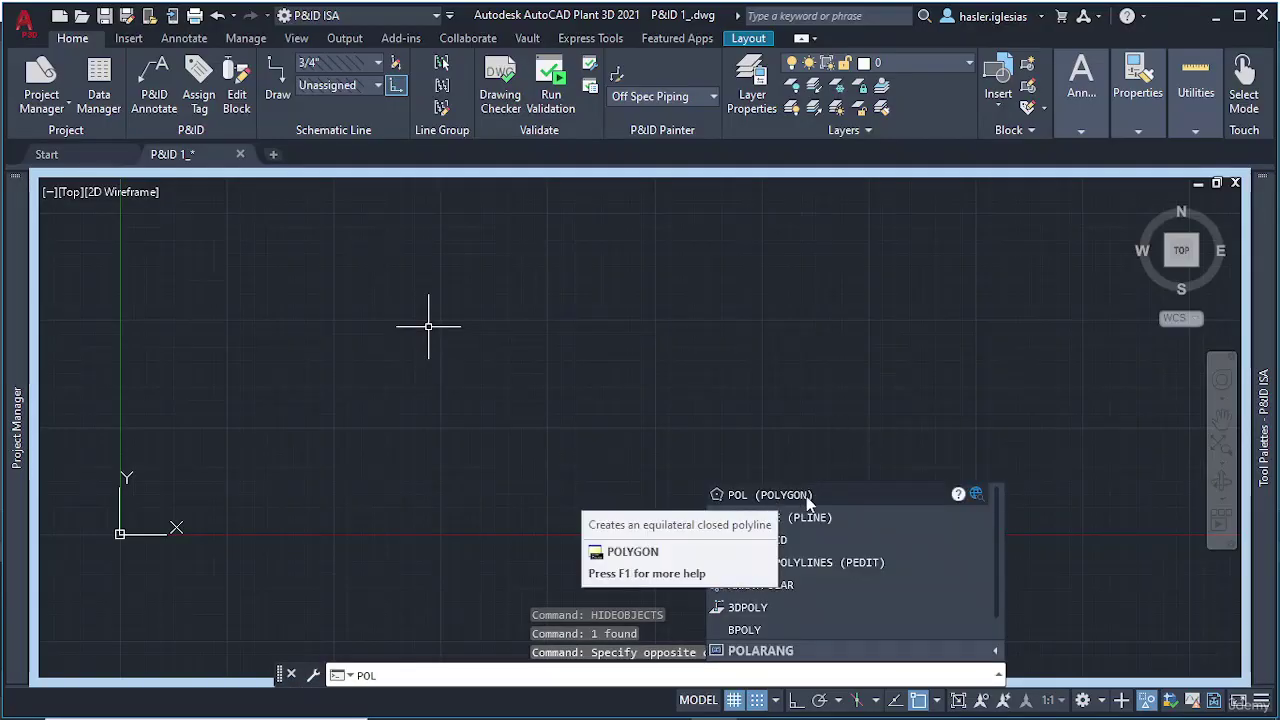
left_click(806, 496)
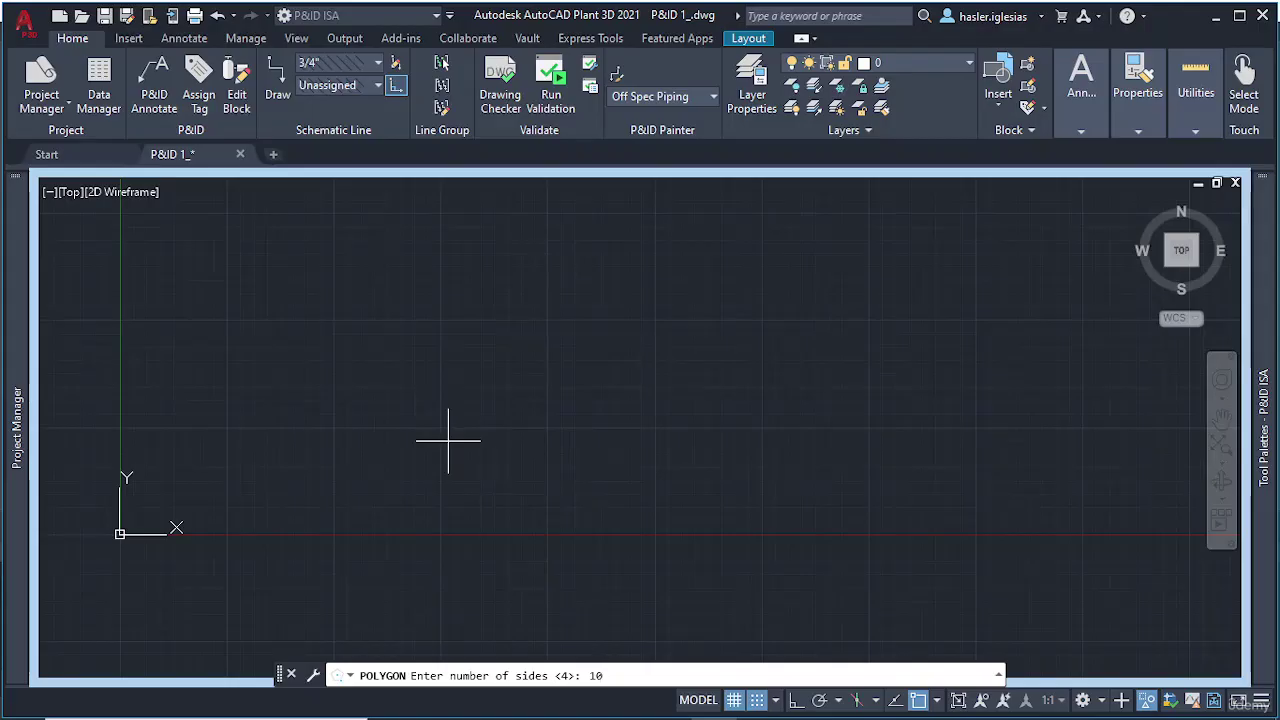
key("Return")
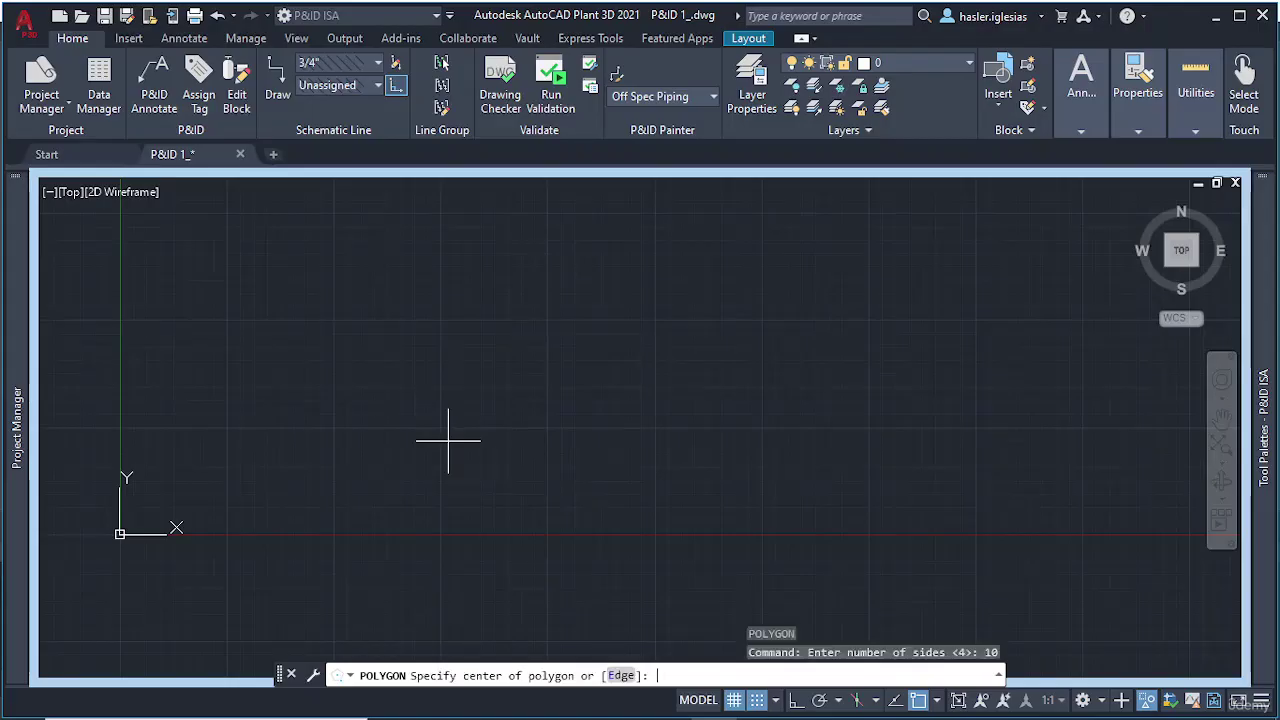
middle_click_drag(523, 357, 475, 431)
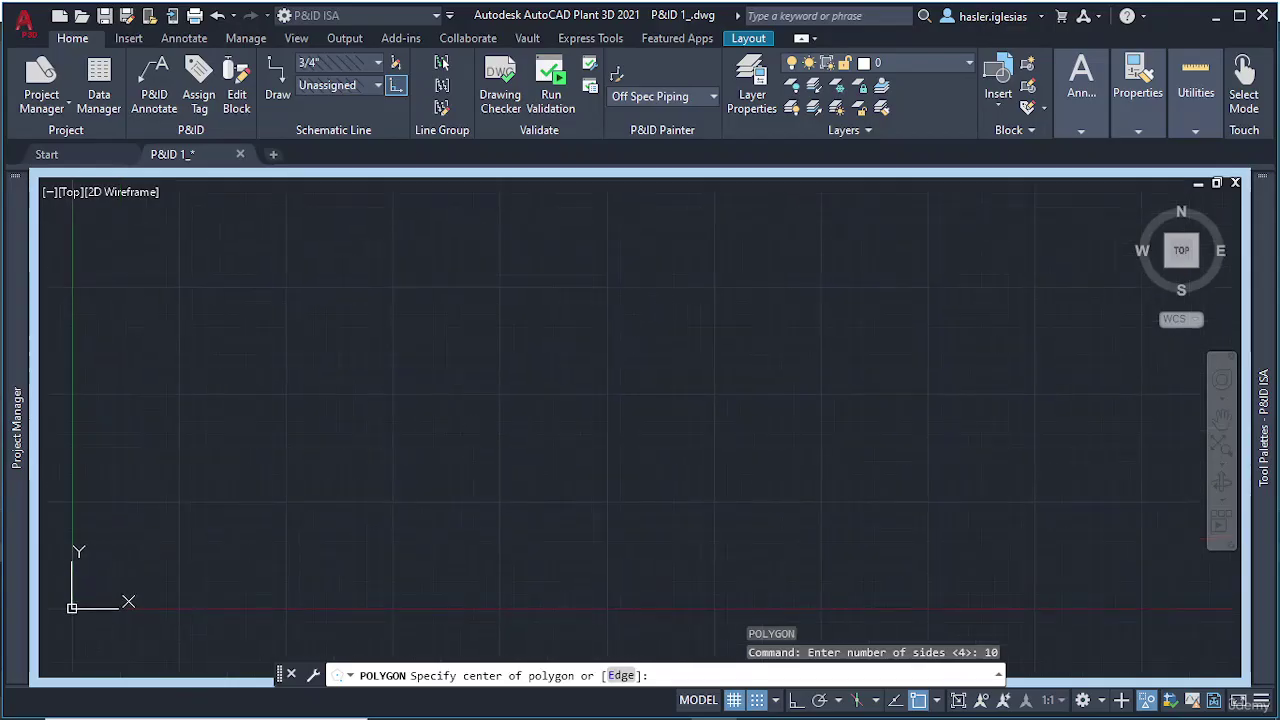
left_click(572, 325)
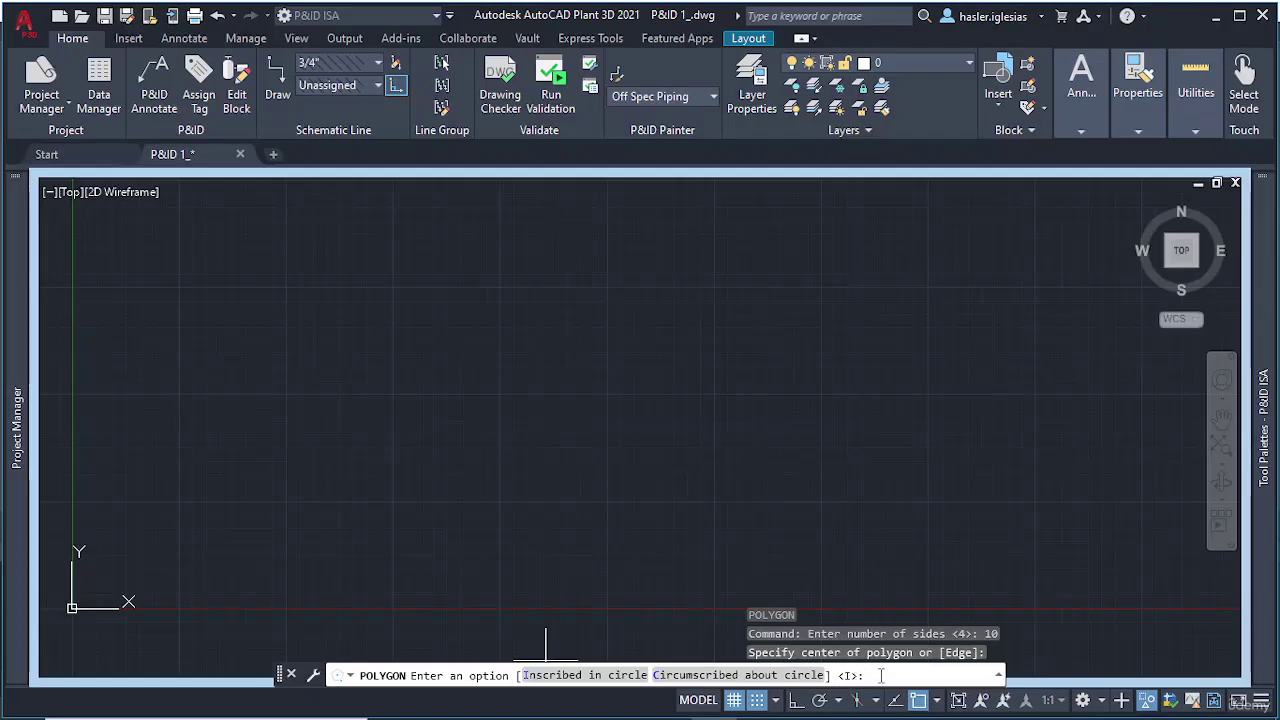
key("Return")
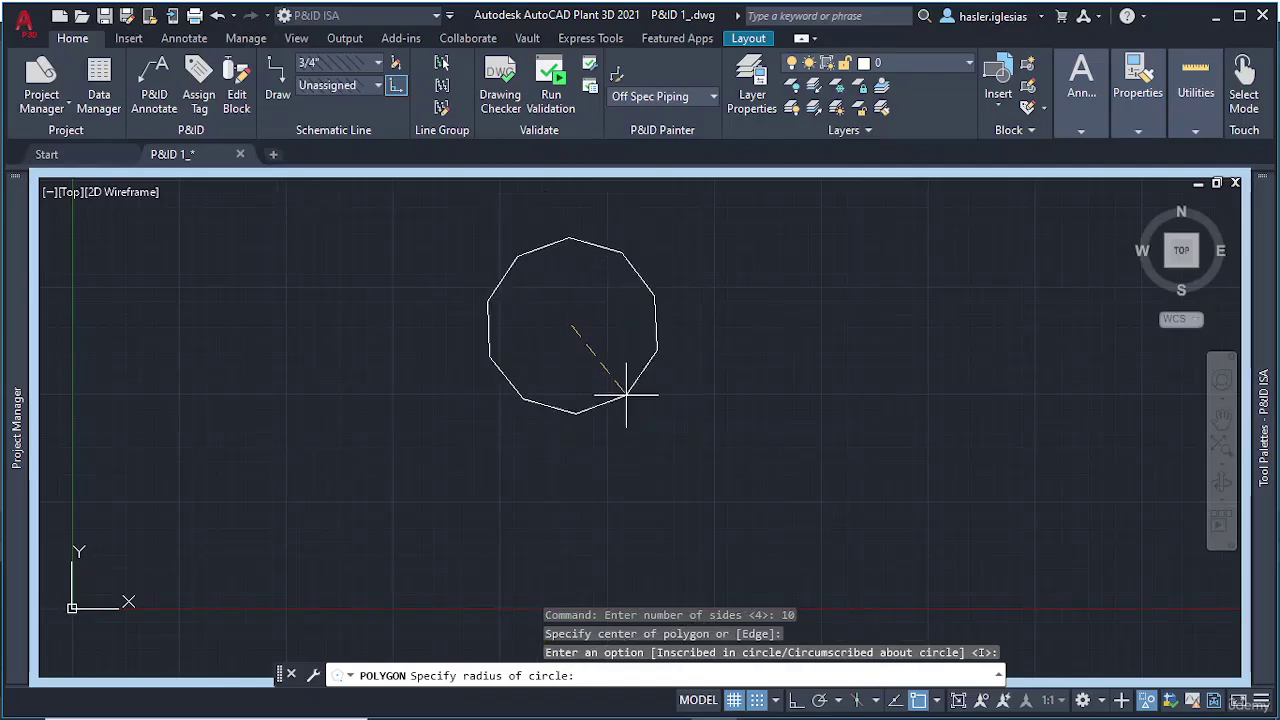
left_click(651, 423)
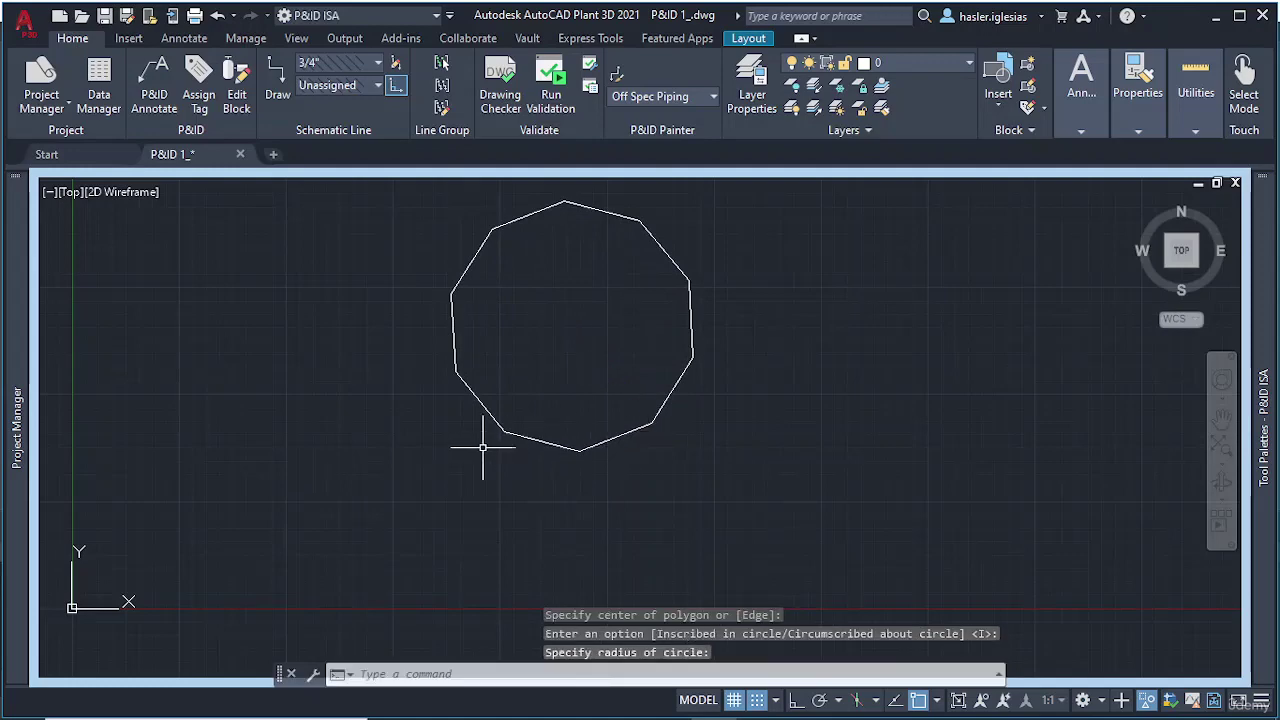
Draw a 1000-sided polygon inscribed in a circle, centred east of the 10-sided polygon, with a freehand radius enclosing that polygon and the origin
middle_click_drag(609, 340, 470, 403)
scroll(478, 367, "up", 2)
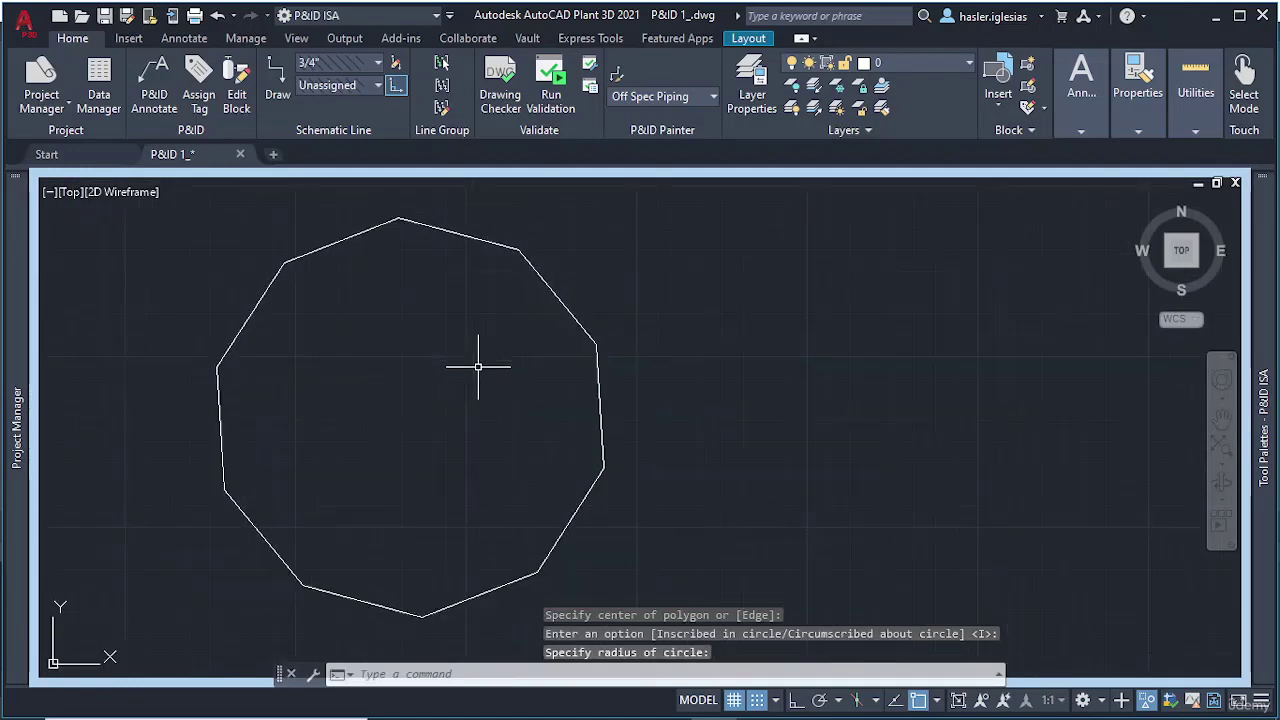
scroll(478, 367, "down", 3)
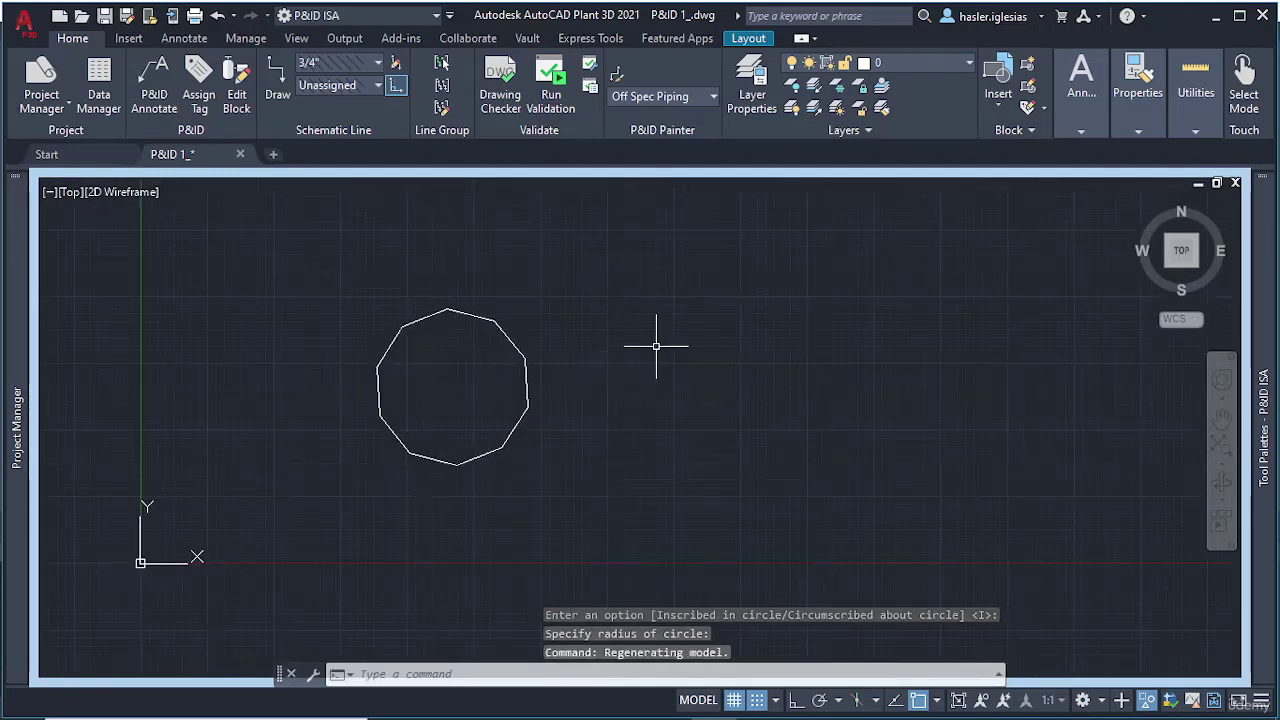
type("PO")
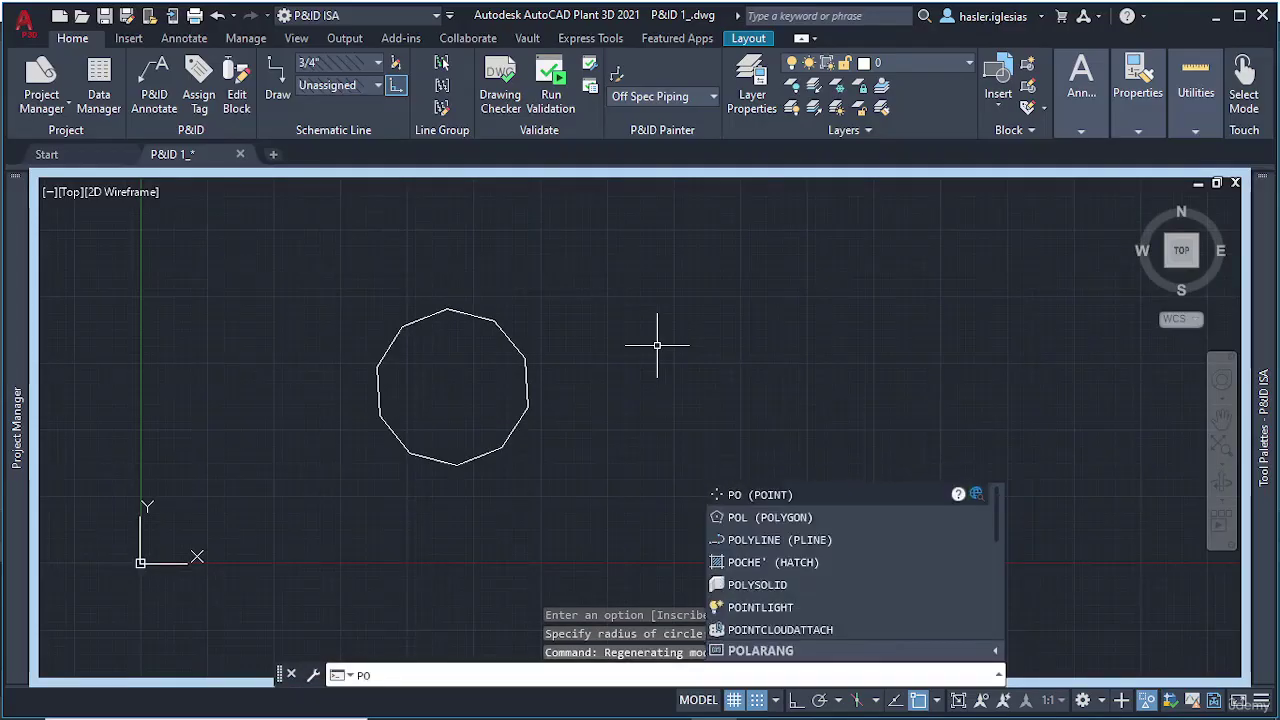
type("L")
key("Return")
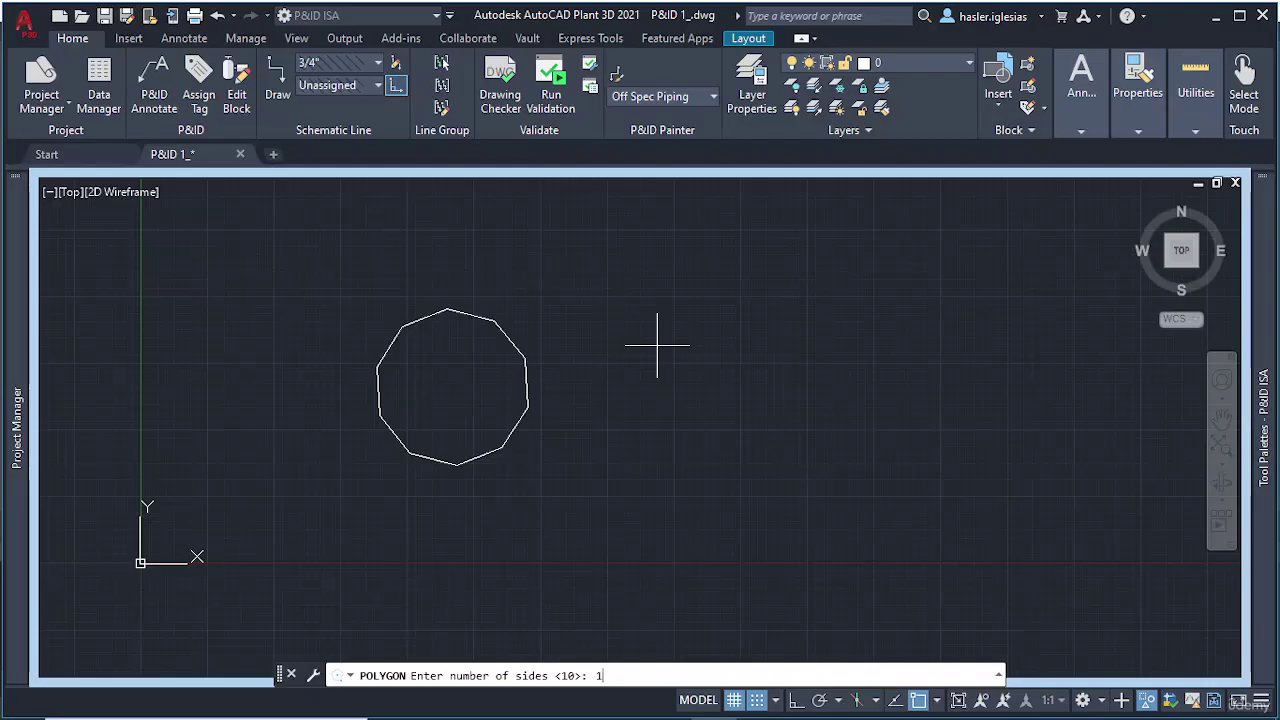
key("Return")
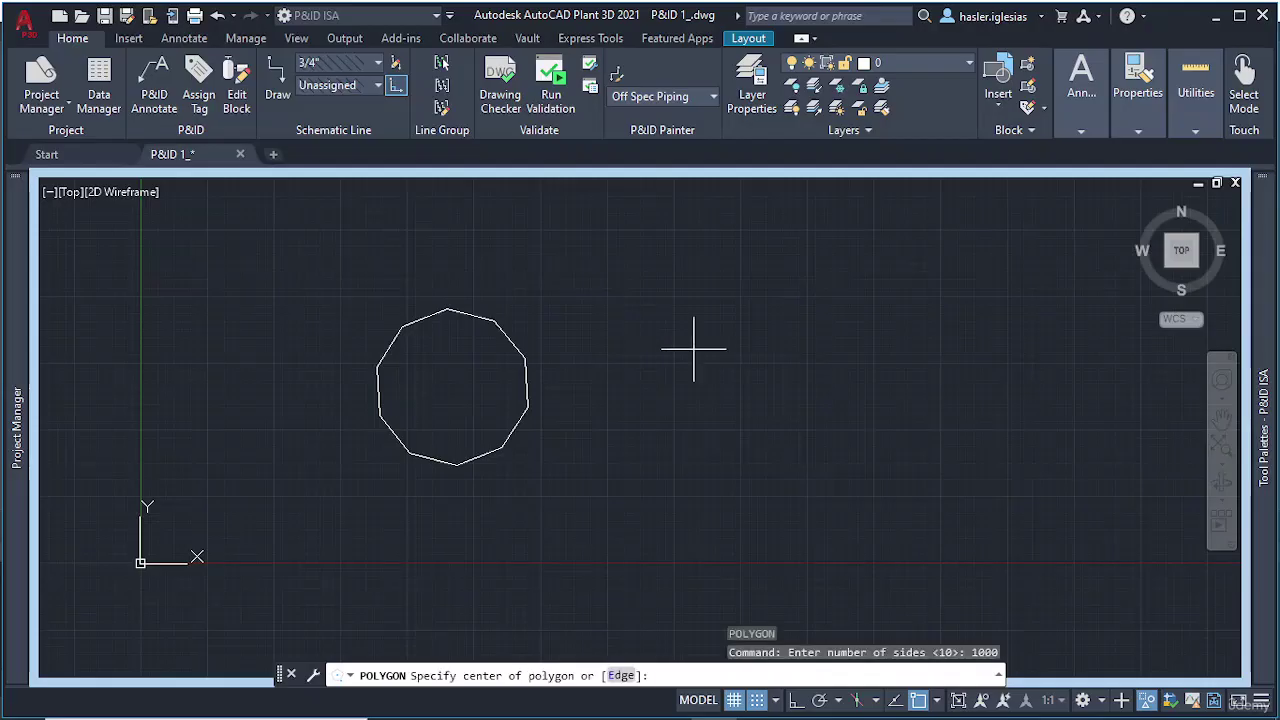
left_click(779, 341)
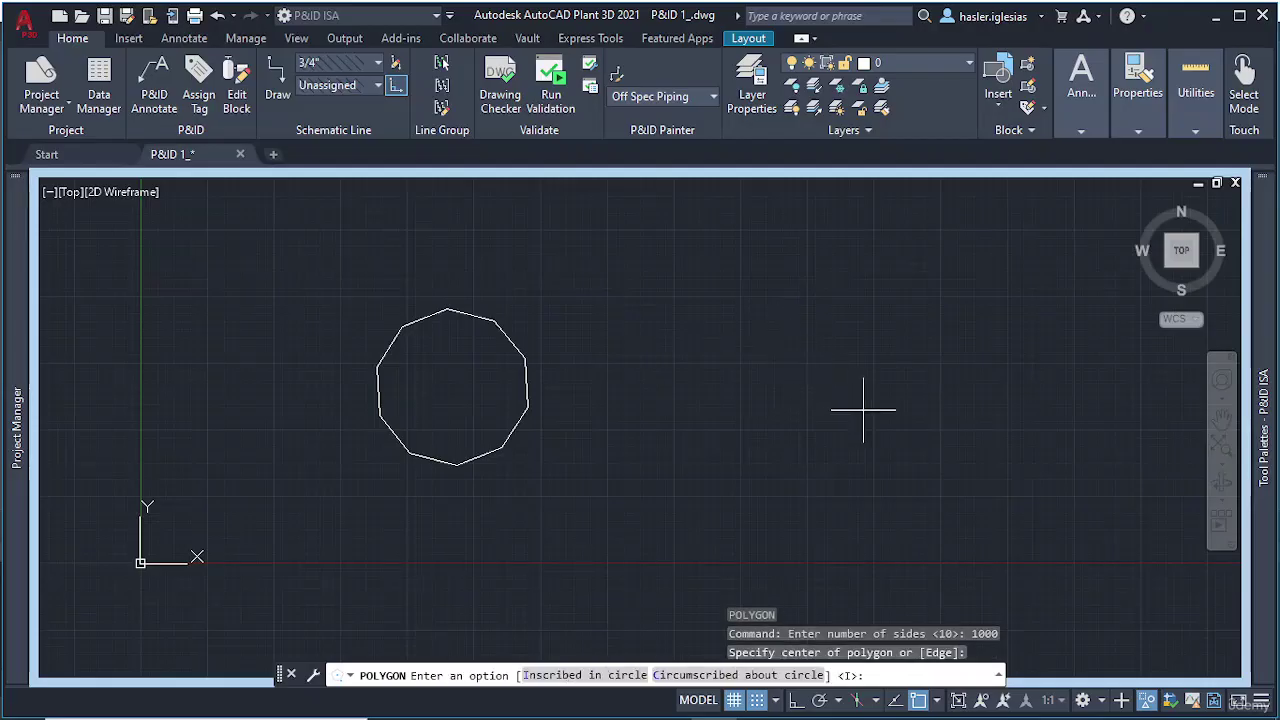
key("Return")
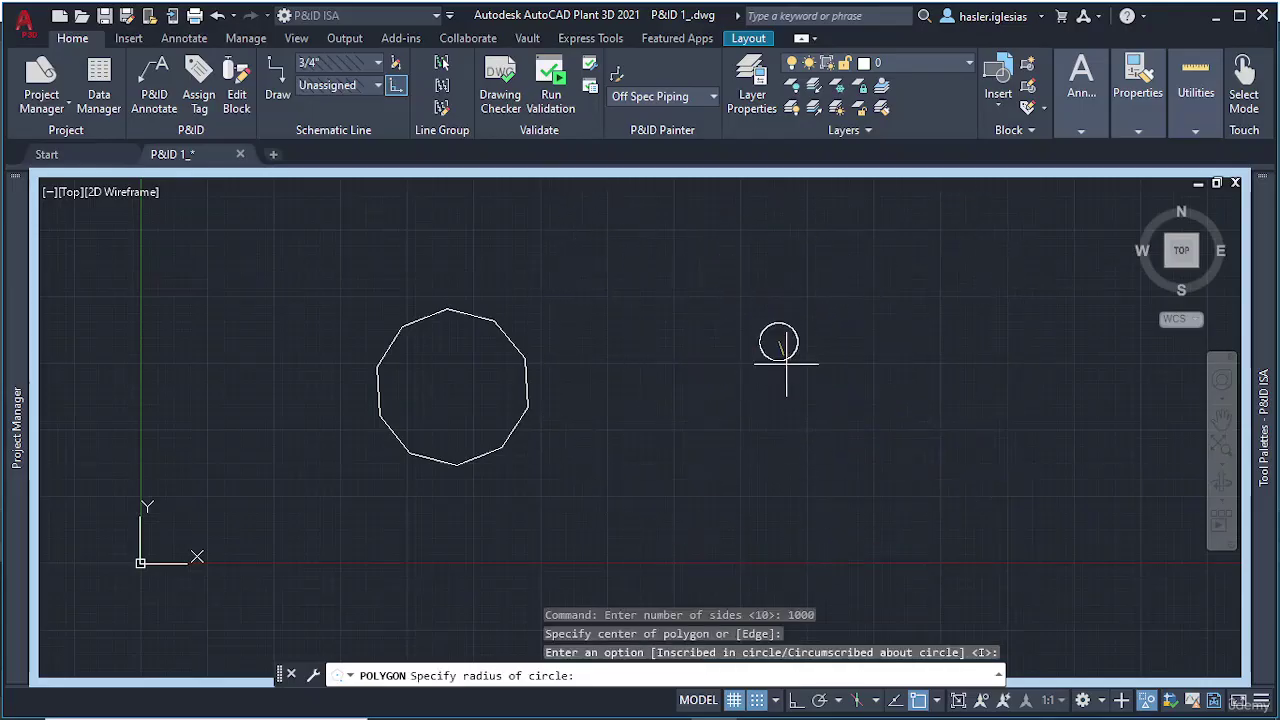
scroll(900, 418, "down", 4)
middle_click_drag(918, 447, 769, 454)
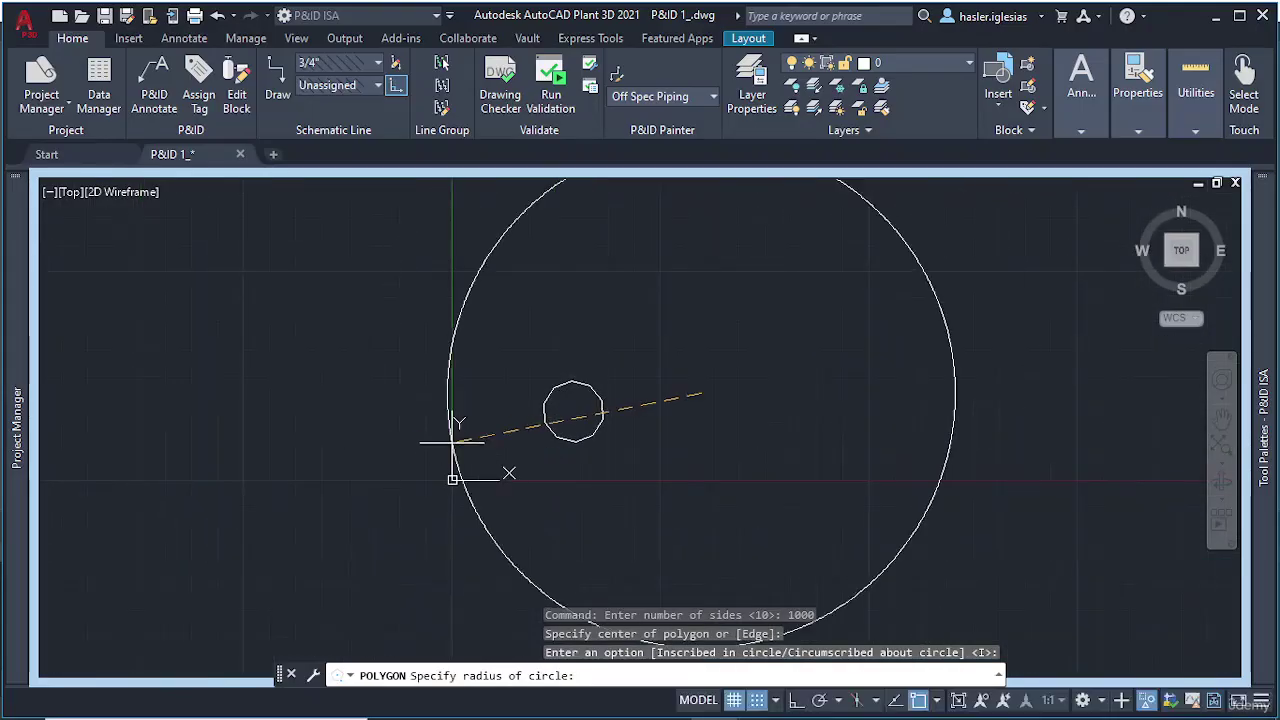
scroll(760, 405, "down", 2)
left_click(1103, 560)
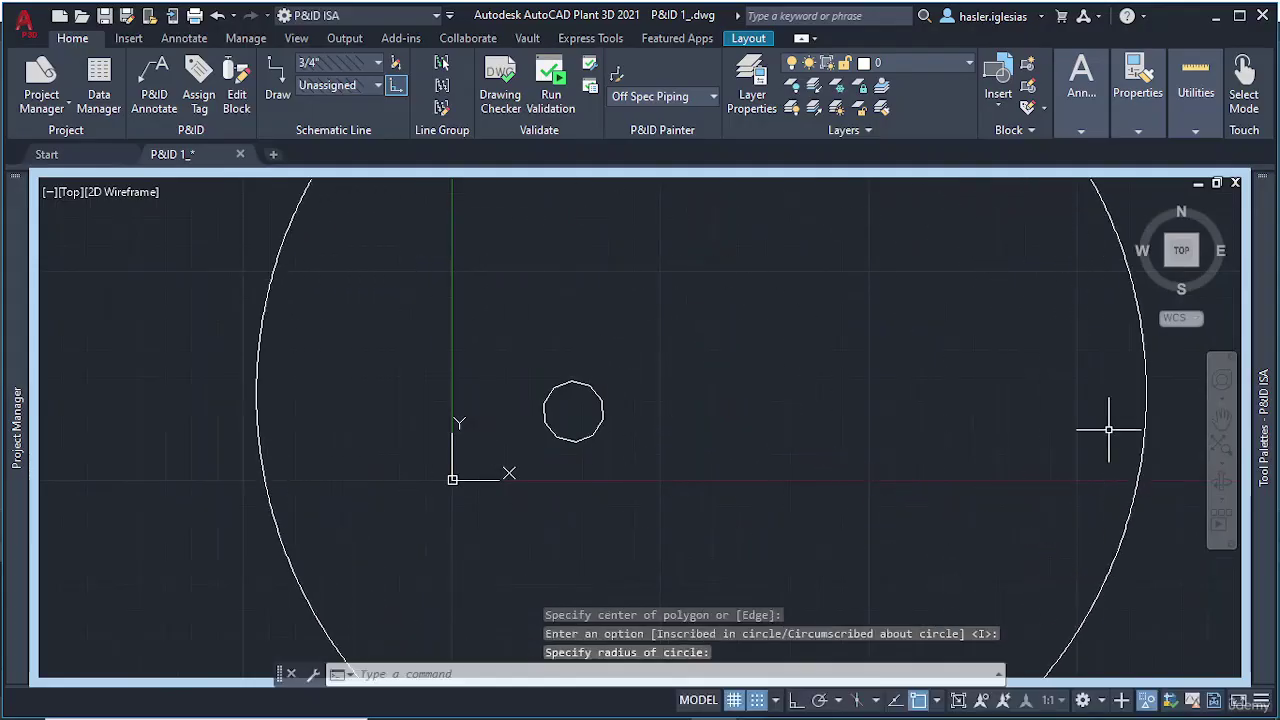
Examine the edge of the 1000-sided polygon at close range and select it to inspect its individual vertices
middle_click_drag(1108, 429, 643, 451)
scroll(775, 294, "up", 3)
scroll(812, 294, "up", 3)
scroll(910, 285, "up", 3)
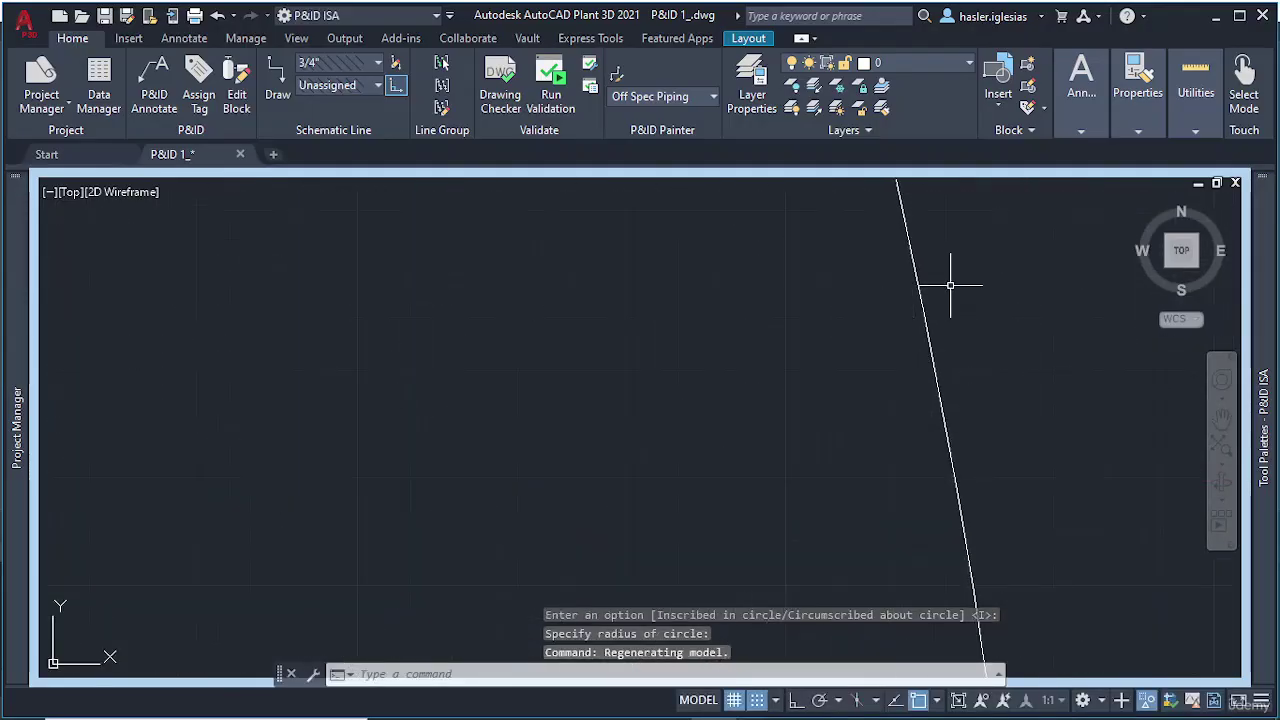
scroll(951, 285, "up", 5)
scroll(721, 354, "up", 4)
scroll(487, 364, "up", 4)
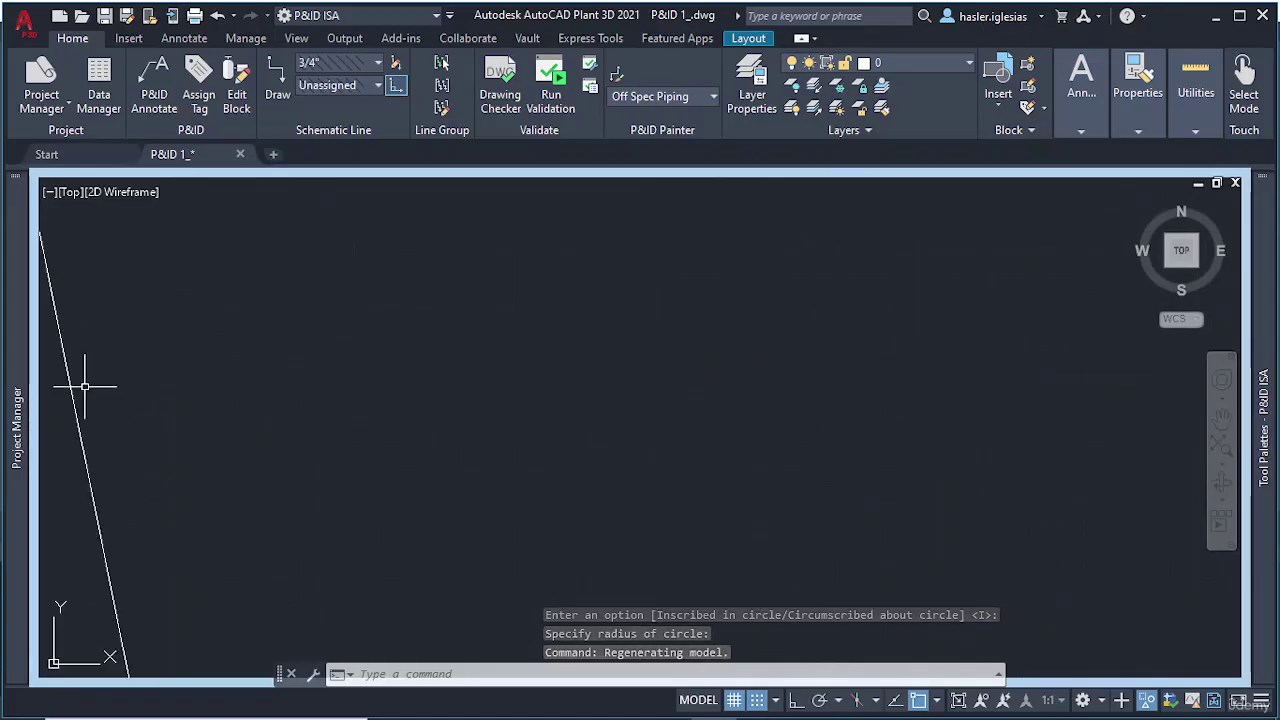
scroll(180, 381, "down", 2)
mouse_move(117, 404)
middle_mouse_down()
mouse_move(183, 383)
mouse_move(338, 378)
middle_mouse_up()
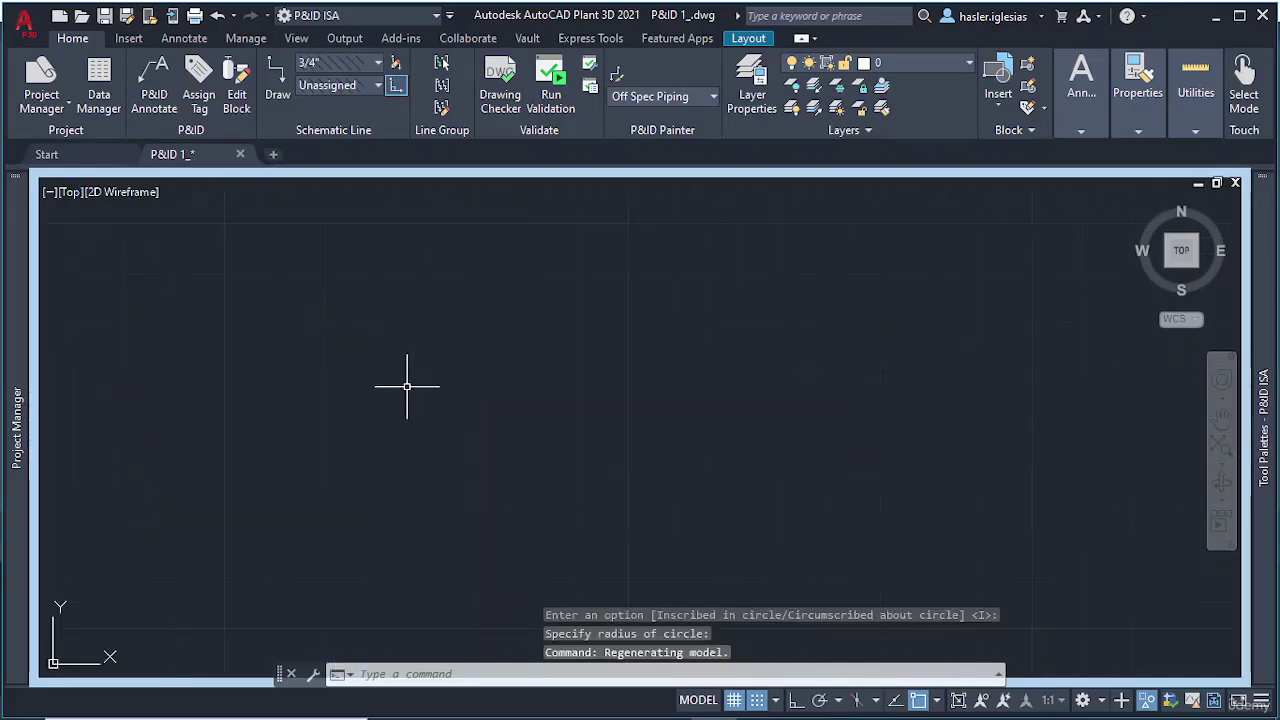
scroll(338, 338, "up", 2)
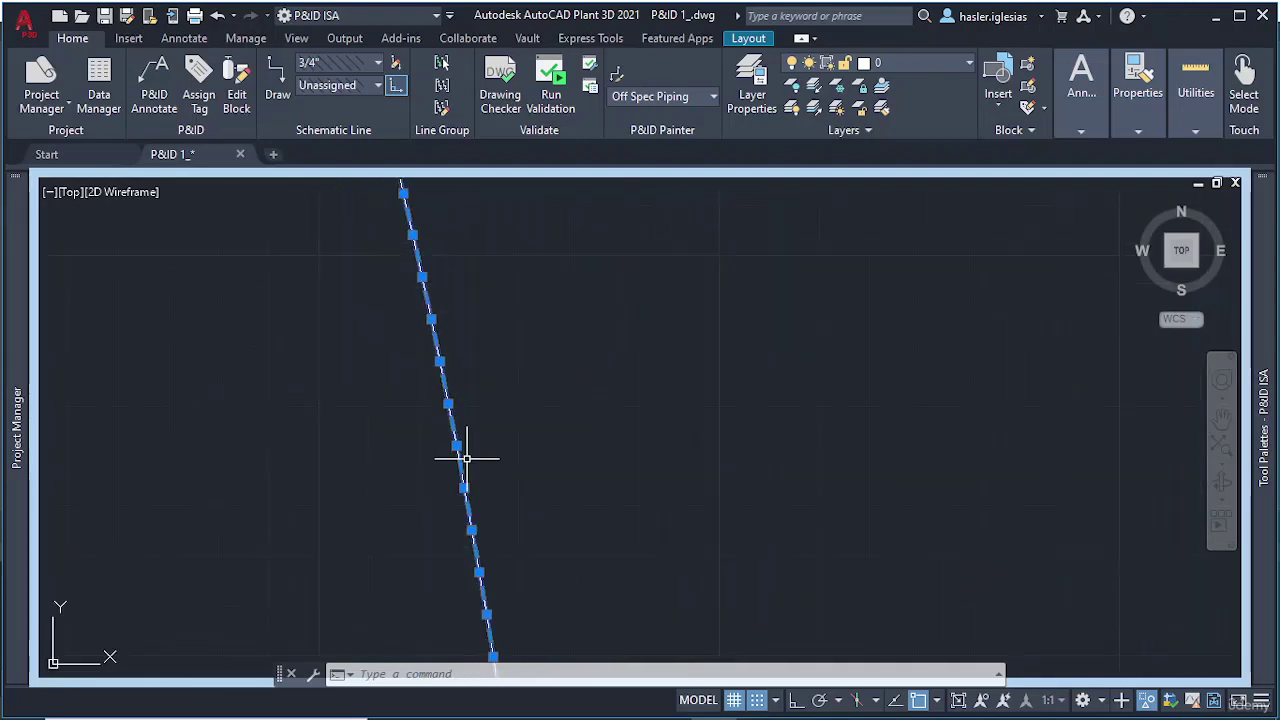
scroll(400, 414, "down", 10)
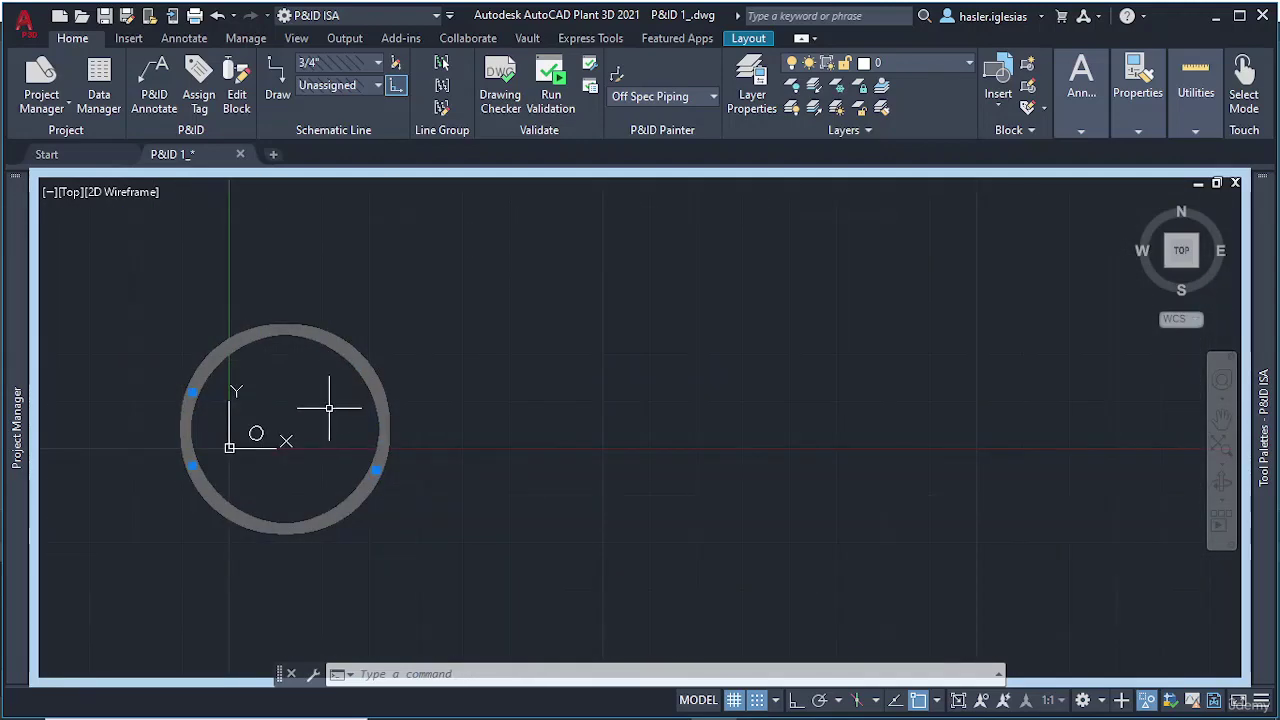
Erase the selected 1000-sided polygon and the 10-sided polygon inside it
key("Delete")
scroll(339, 418, "up", 10)
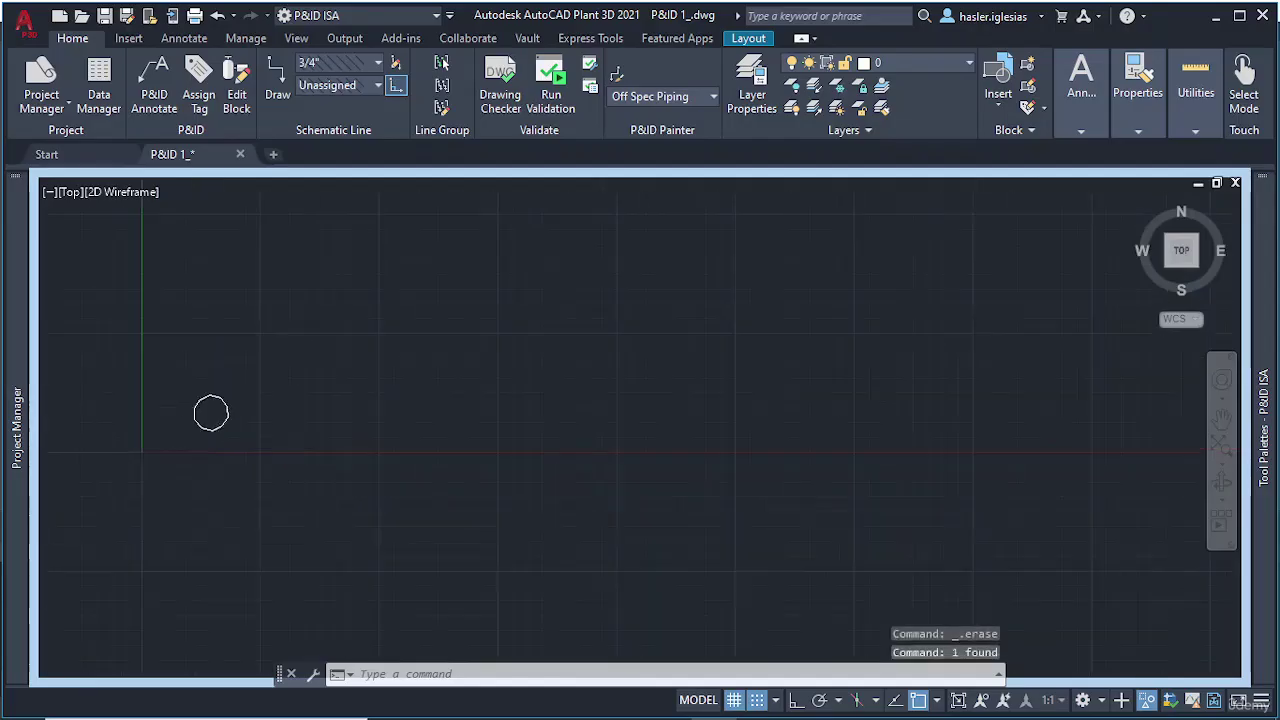
left_click(447, 302)
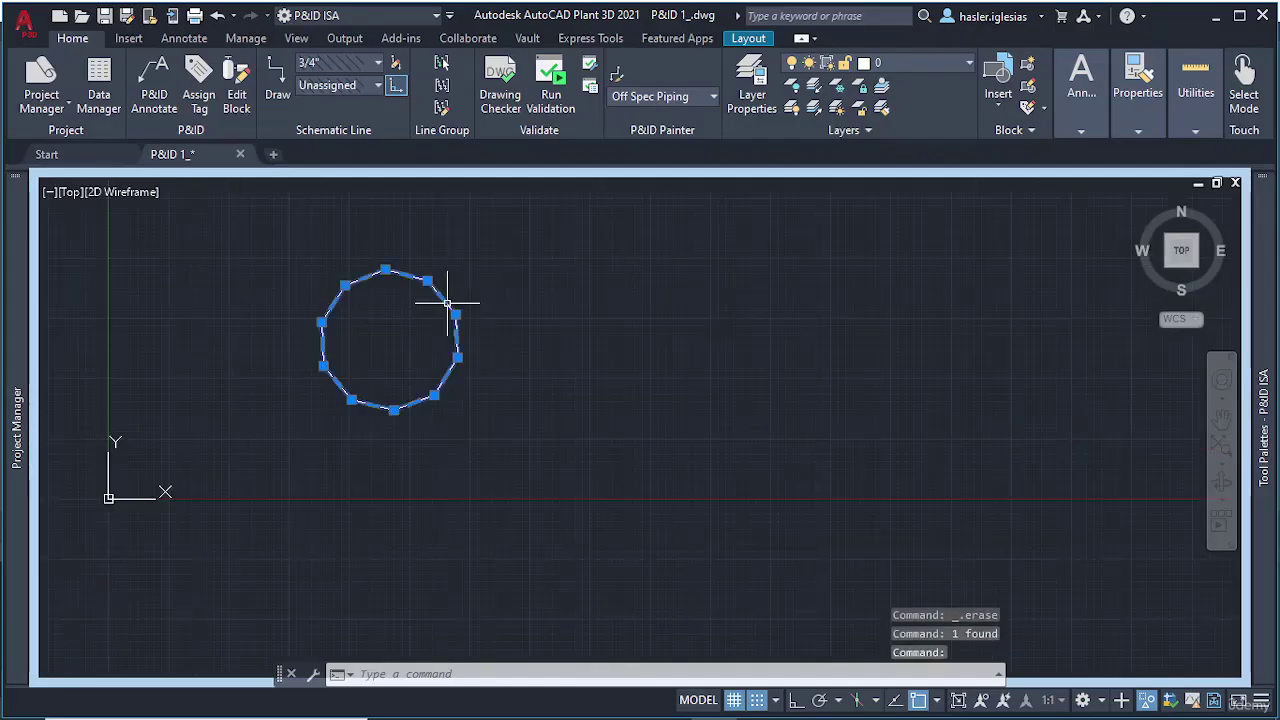
key("Delete")
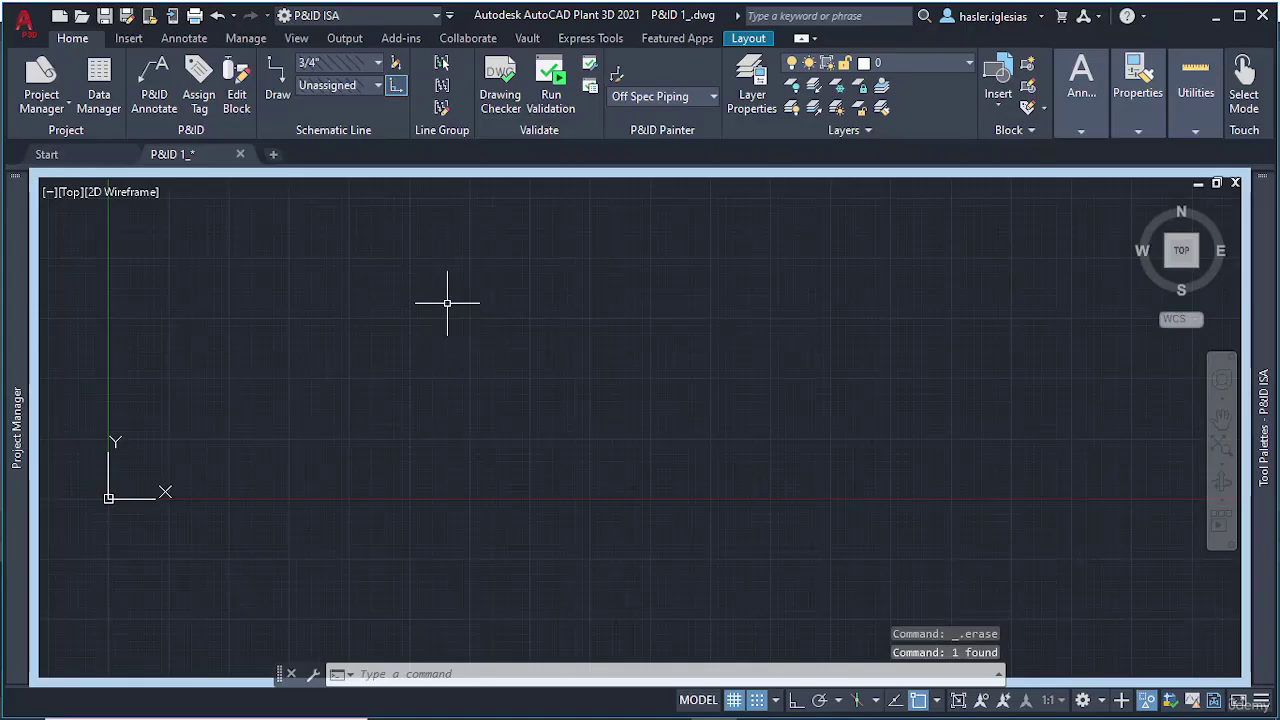
Draw a 4-sided polygon inscribed in a circle, northeast of the origin, picking its centre and radius freehand so its sides are nearly horizontal and vertical
type("POL")
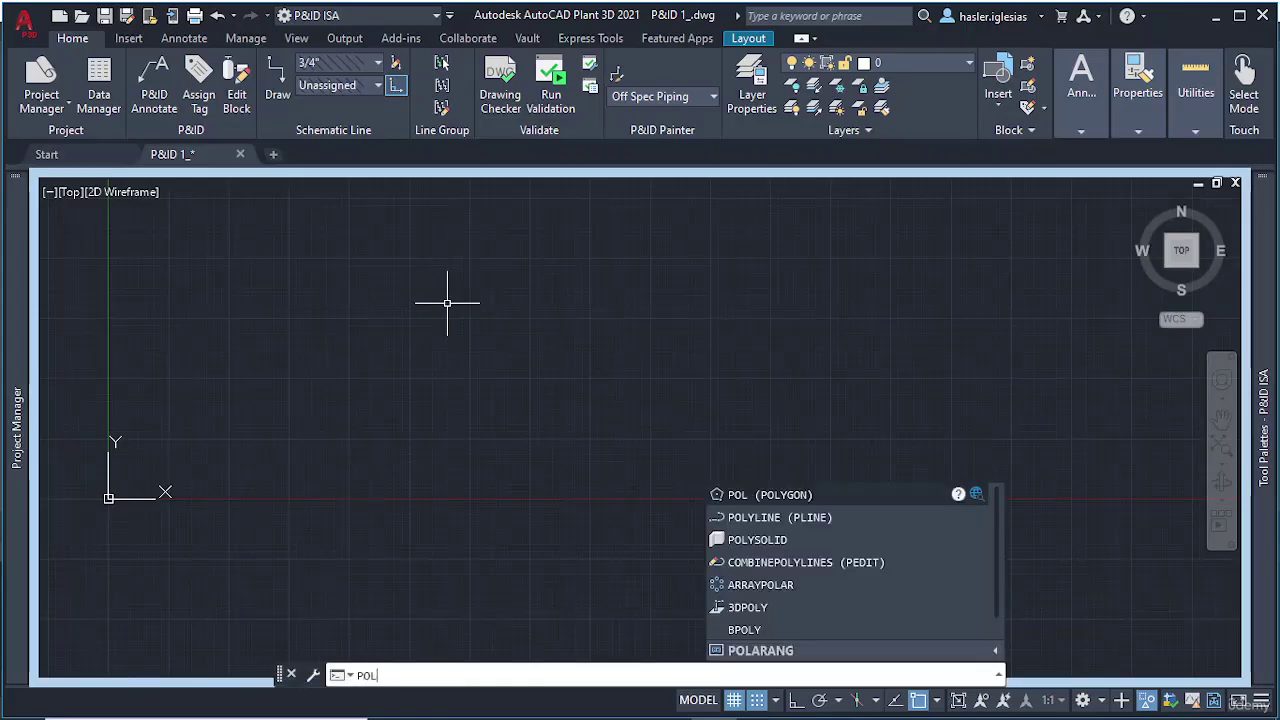
key("Return")
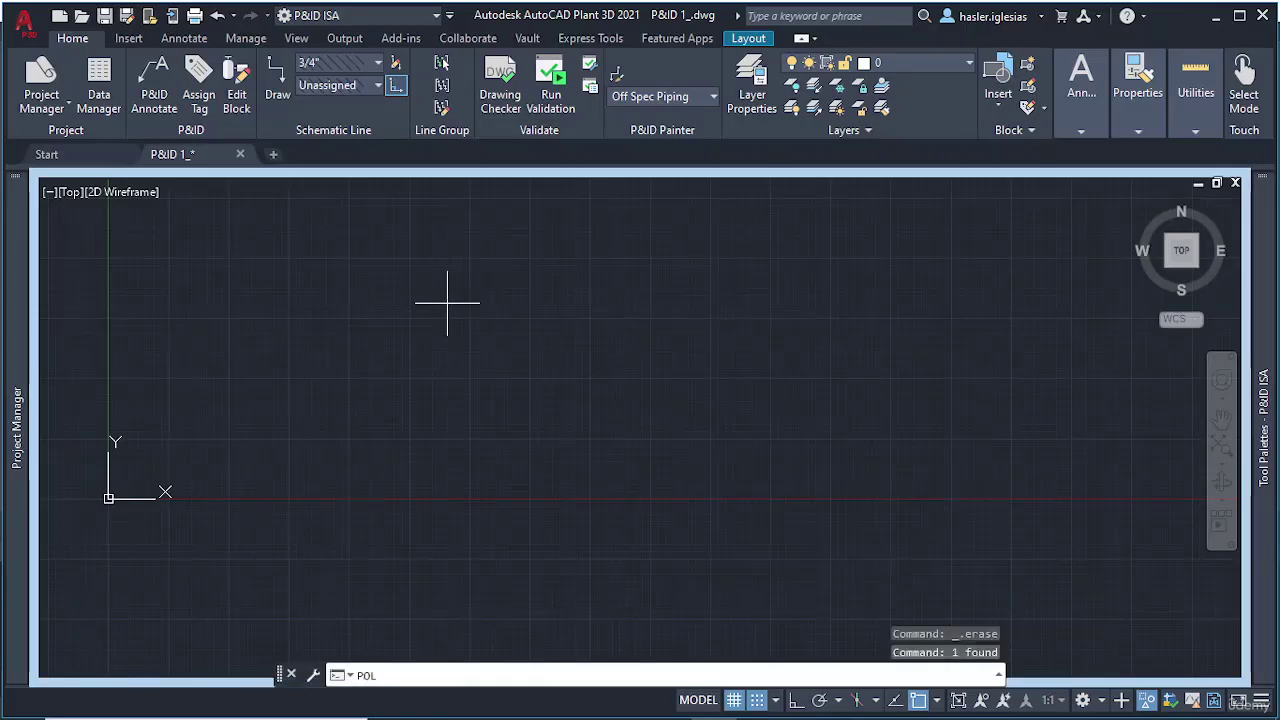
key("Return")
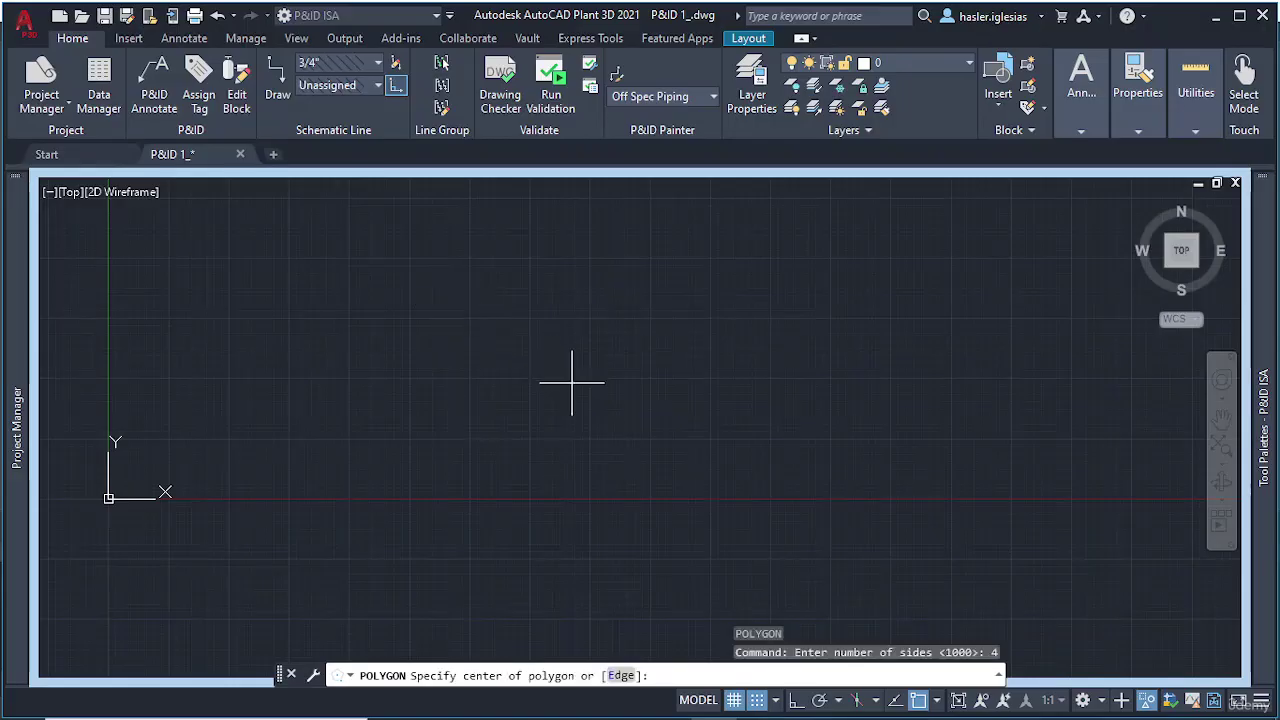
key("Return")
left_click(518, 390)
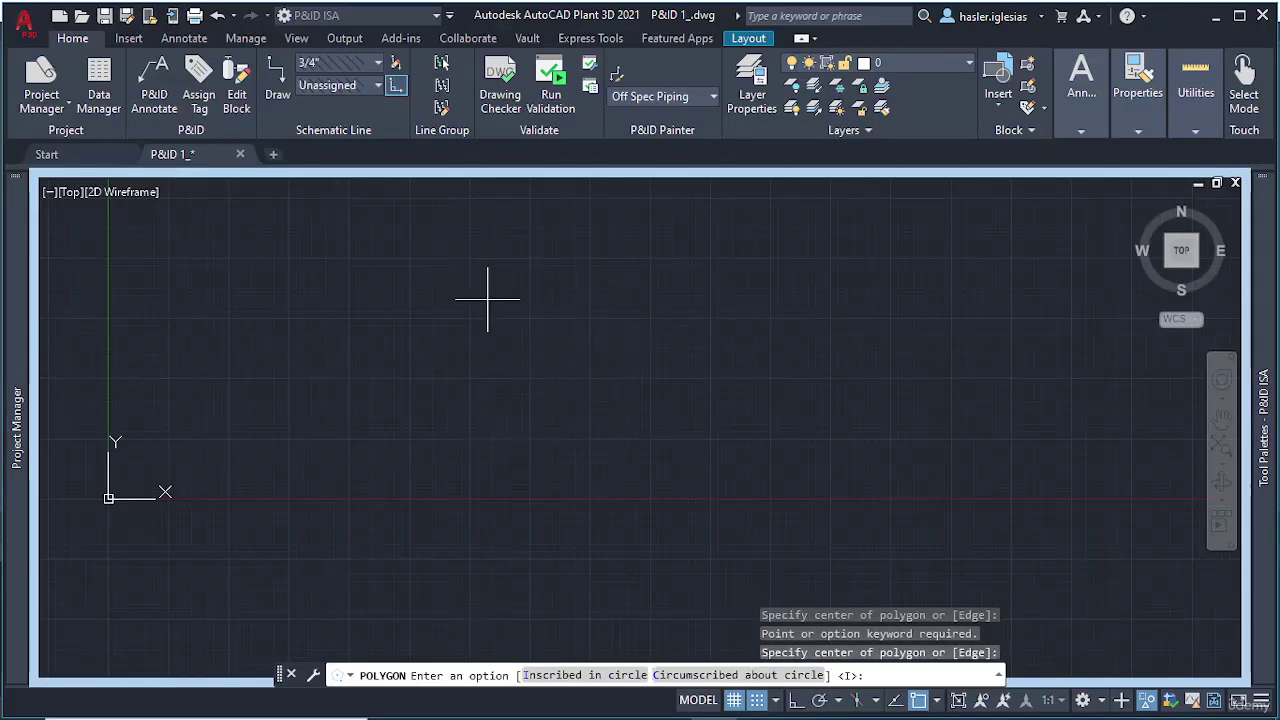
key("Return")
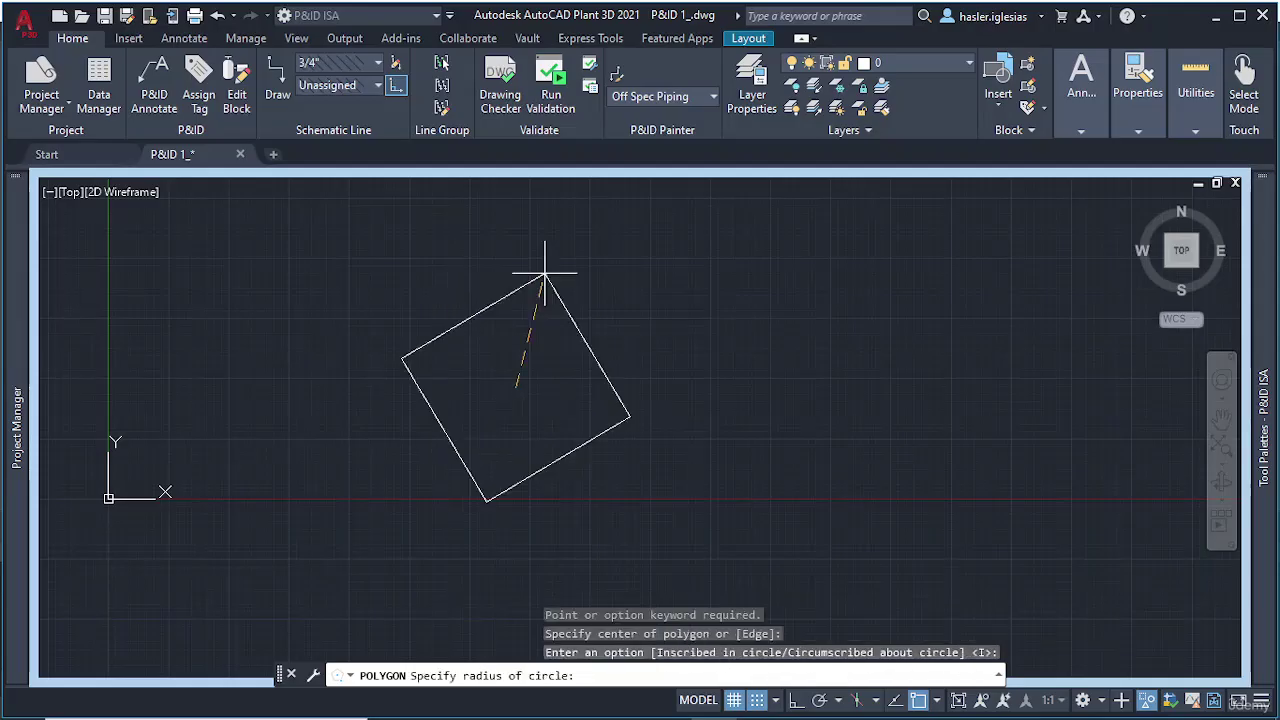
left_click(606, 293)
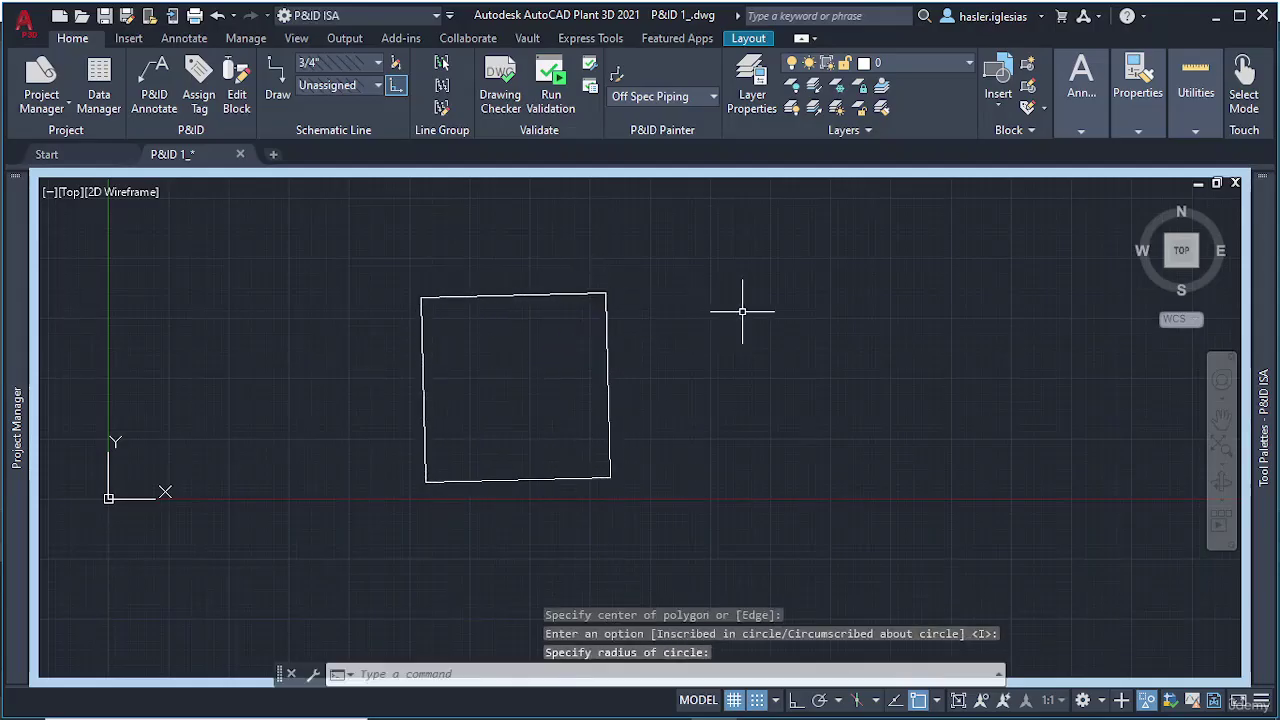
key("Escape")
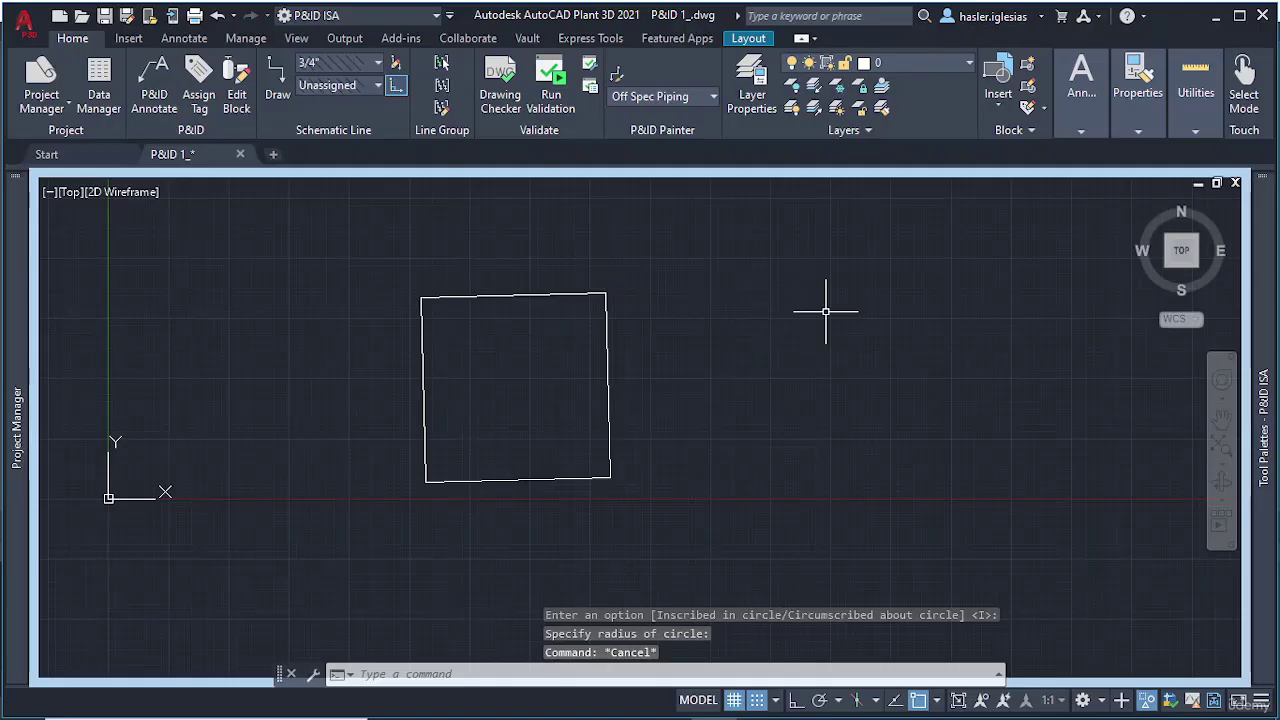
Draw a long horizontal rectangle freehand east of the four-sided polygon by picking two opposite corners
type("REC")
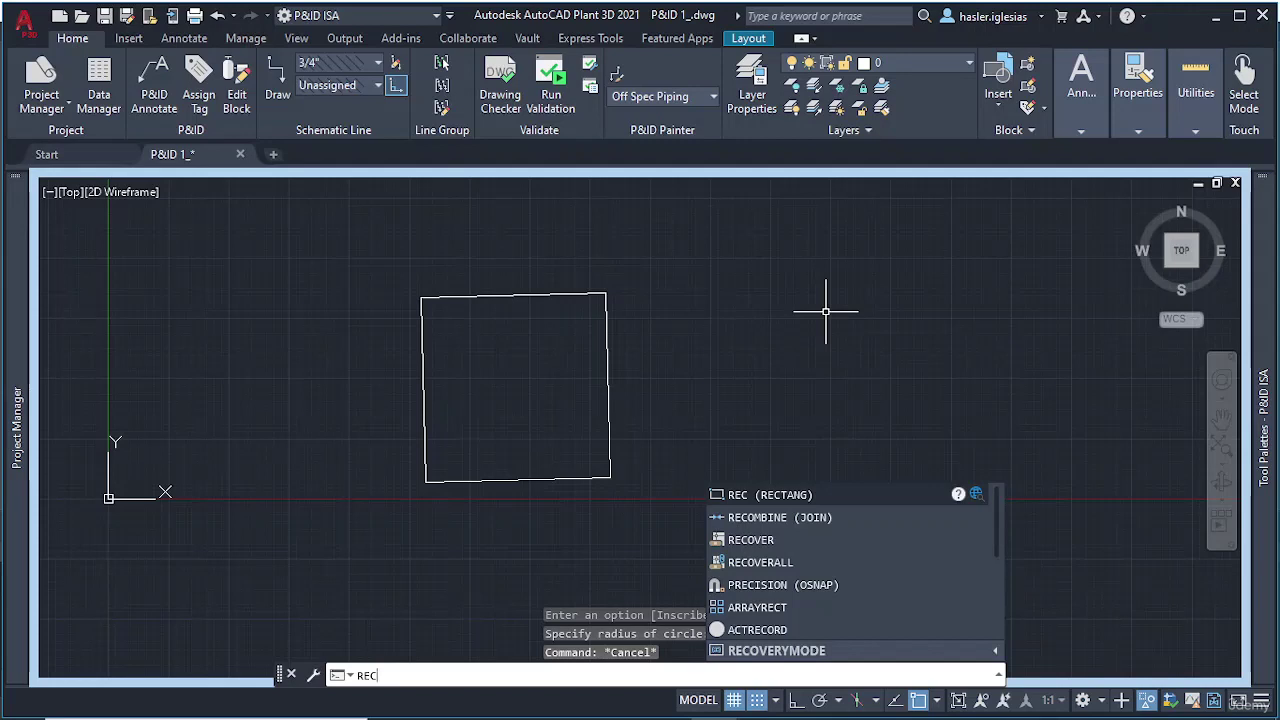
key("Return")
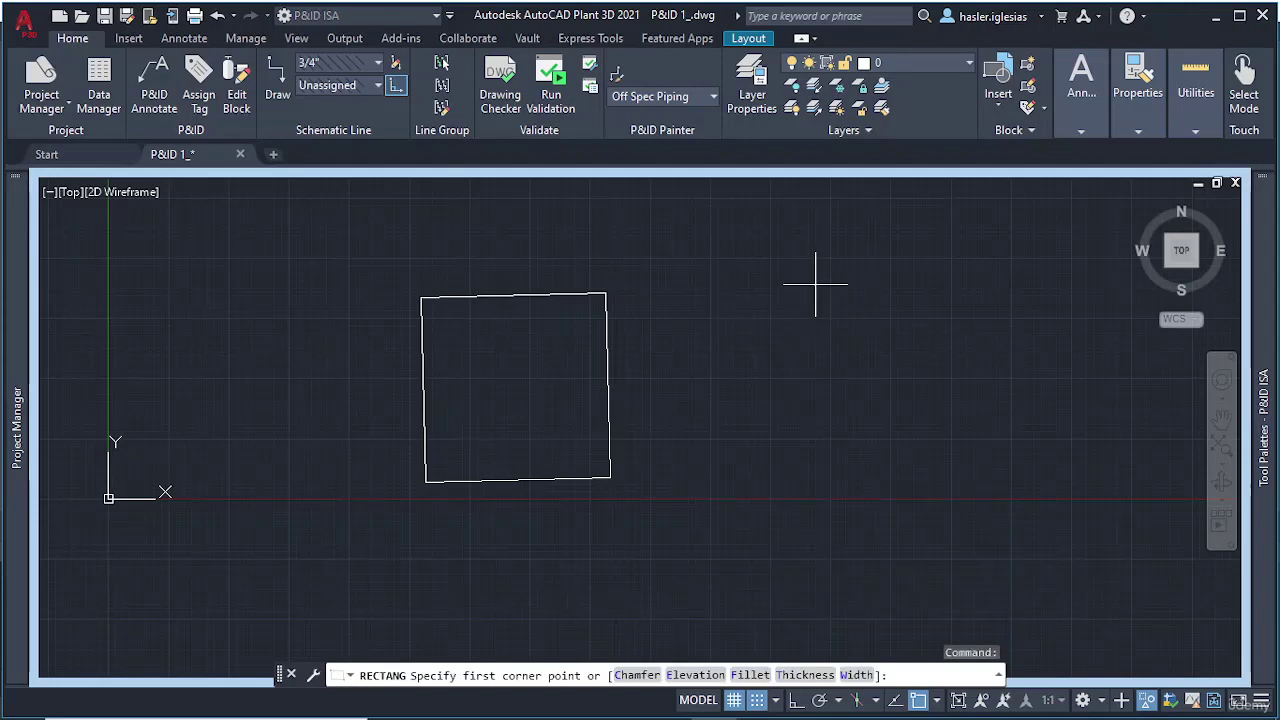
left_click(815, 284)
middle_click_drag(1078, 400, 754, 442)
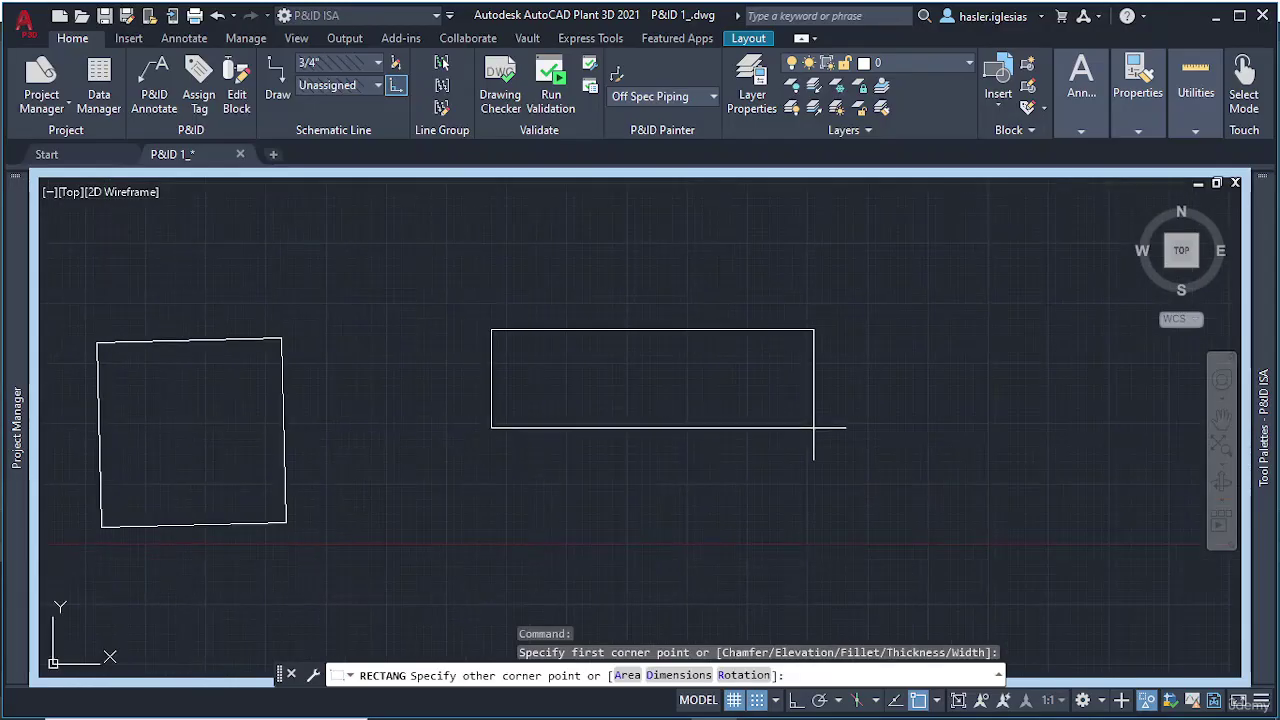
left_click(904, 423)
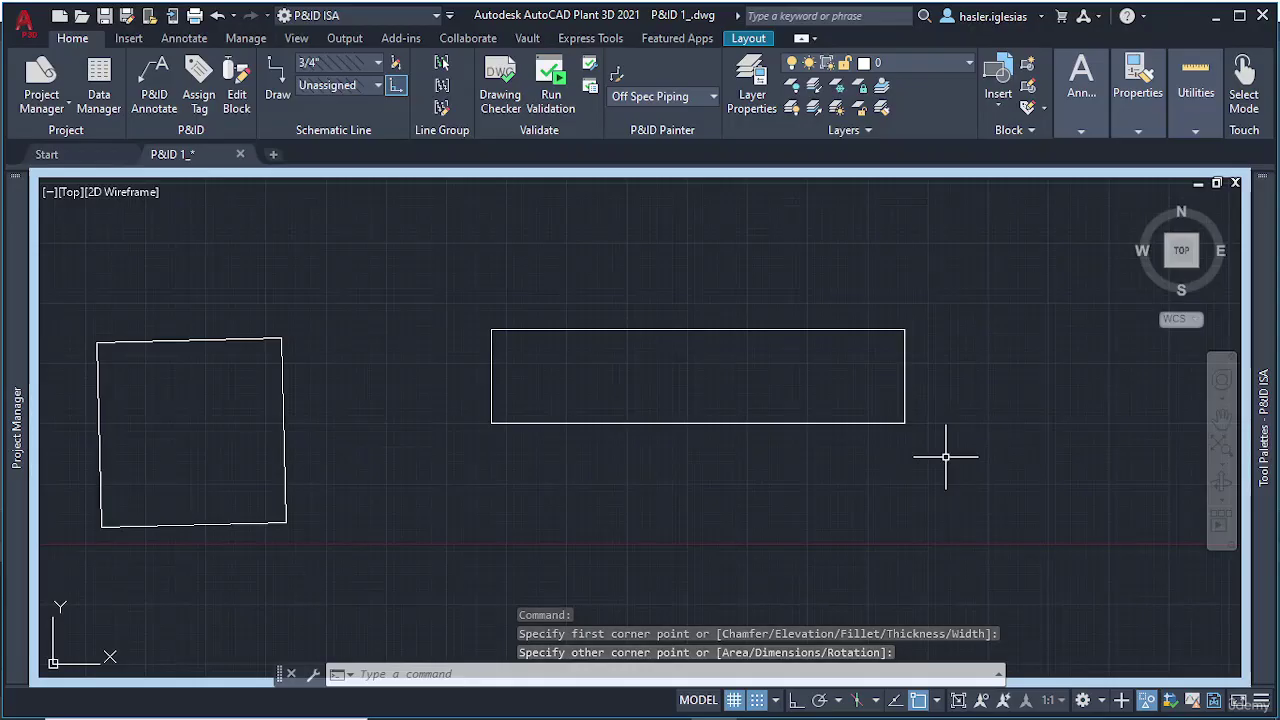
scroll(660, 374, "down", 2)
scroll(656, 417, "up", 2)
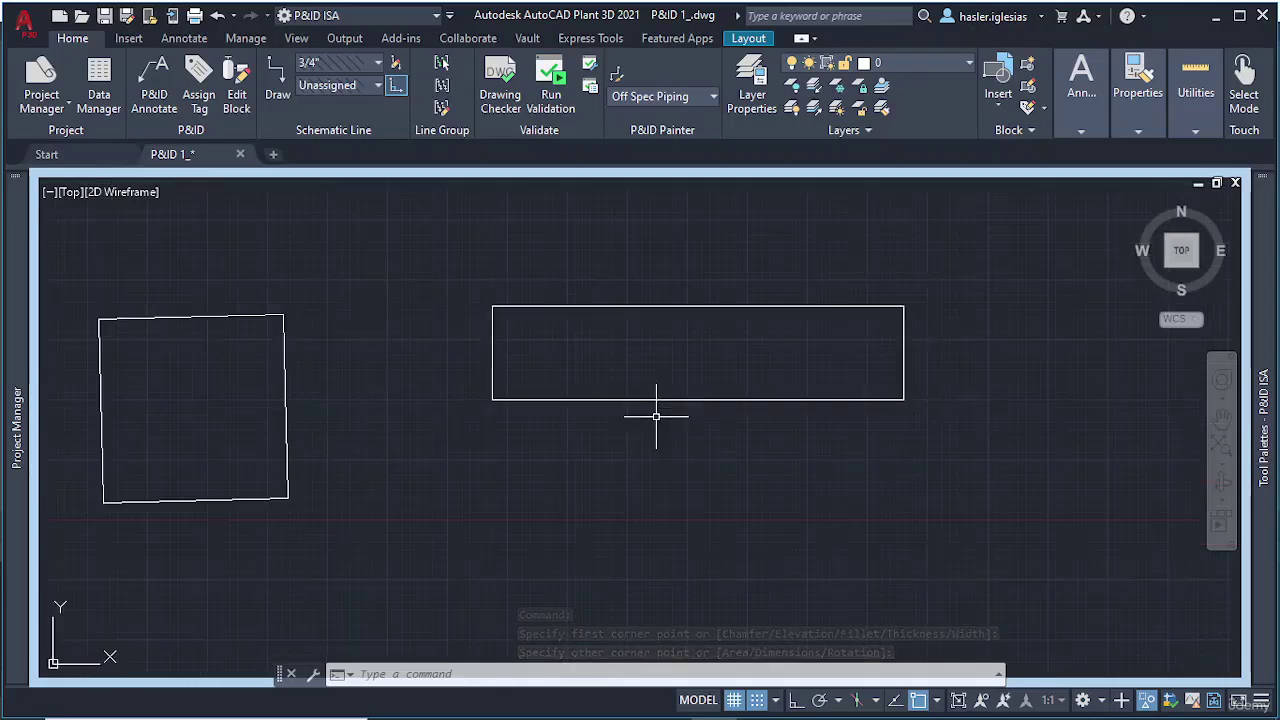
Write the word "autocad" freehand above the rectangle with the SKETCH command, including the crossbar of the letter t
type("SKE")
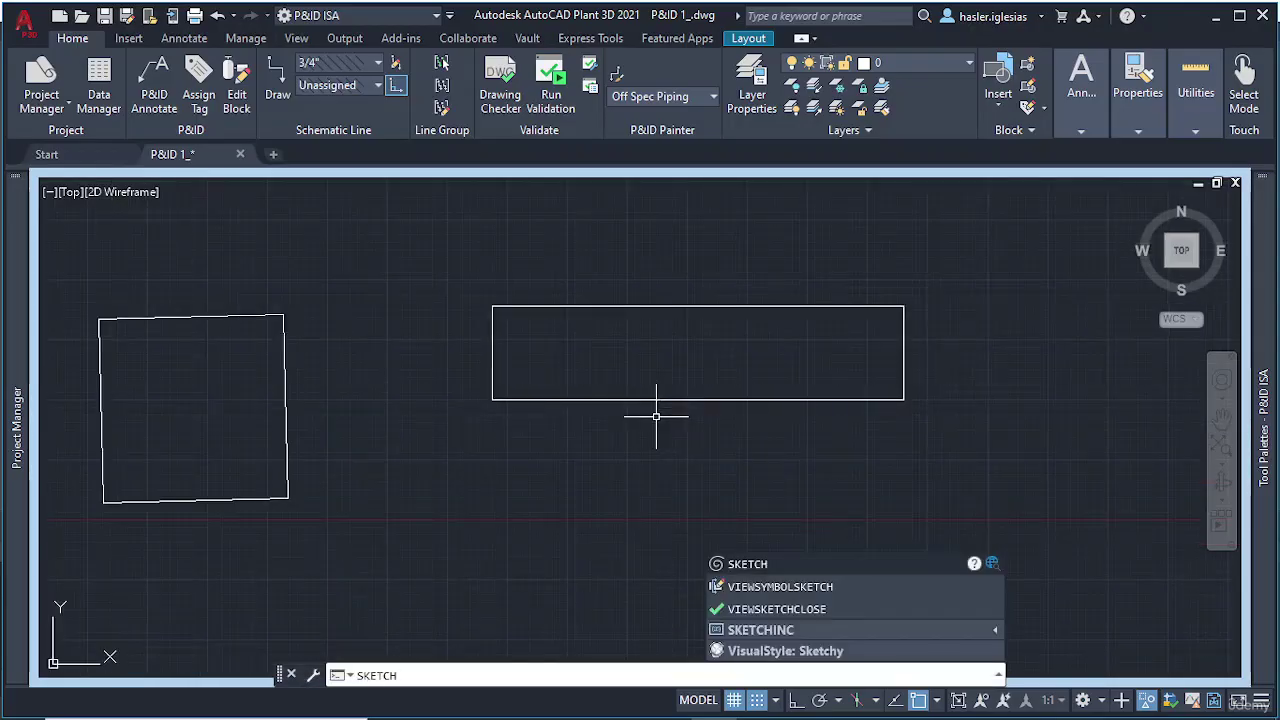
type("TCH")
key("Return")
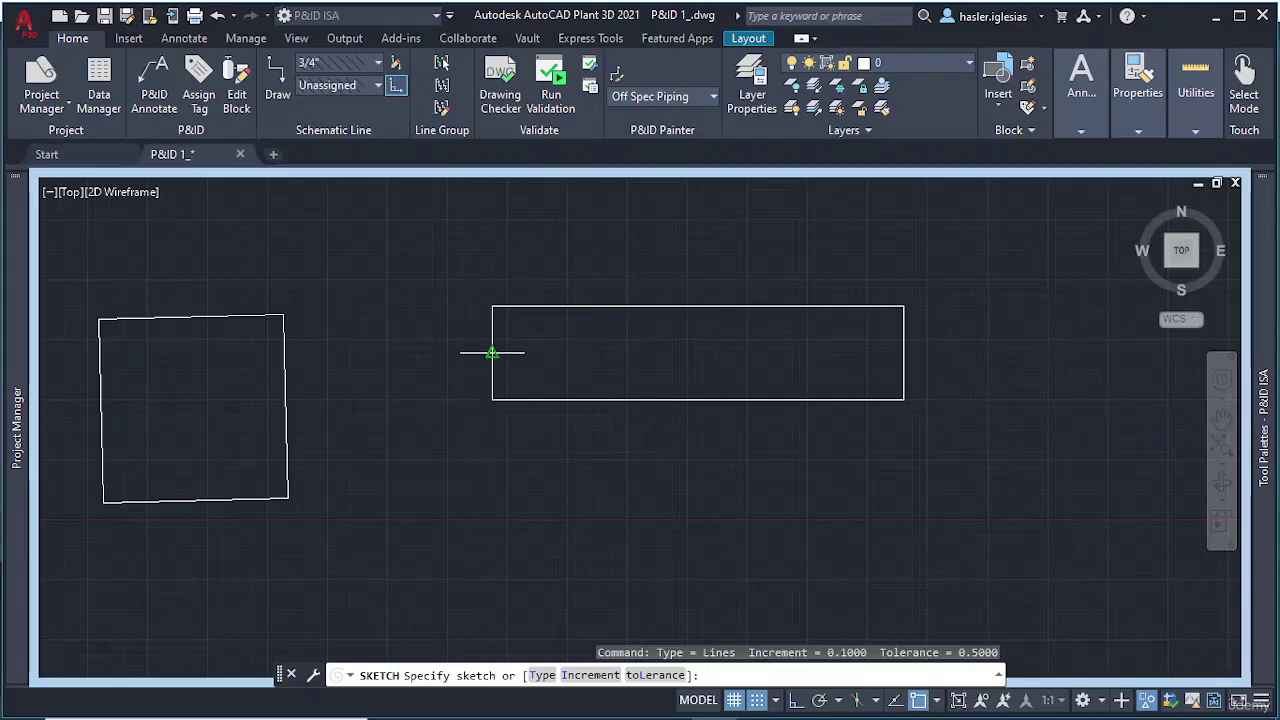
scroll(411, 280, "down", 2)
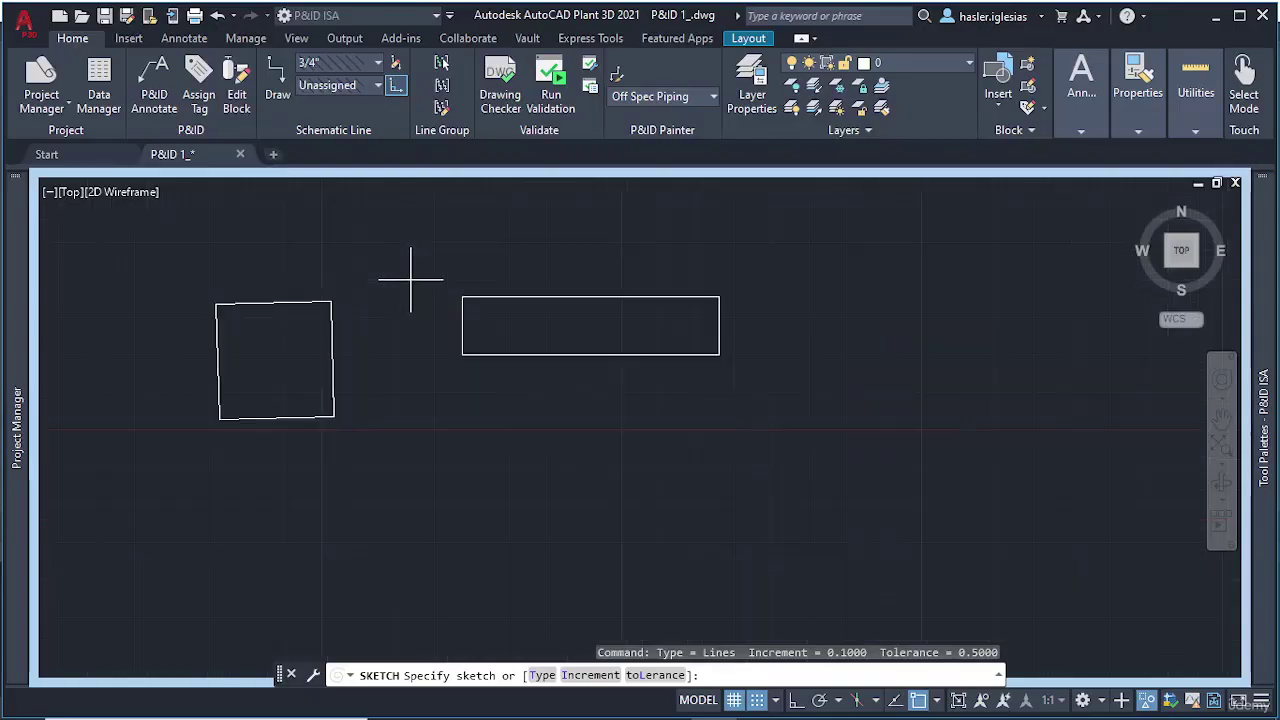
middle_click_drag(414, 277, 402, 435)
middle_click_drag(449, 314, 433, 397)
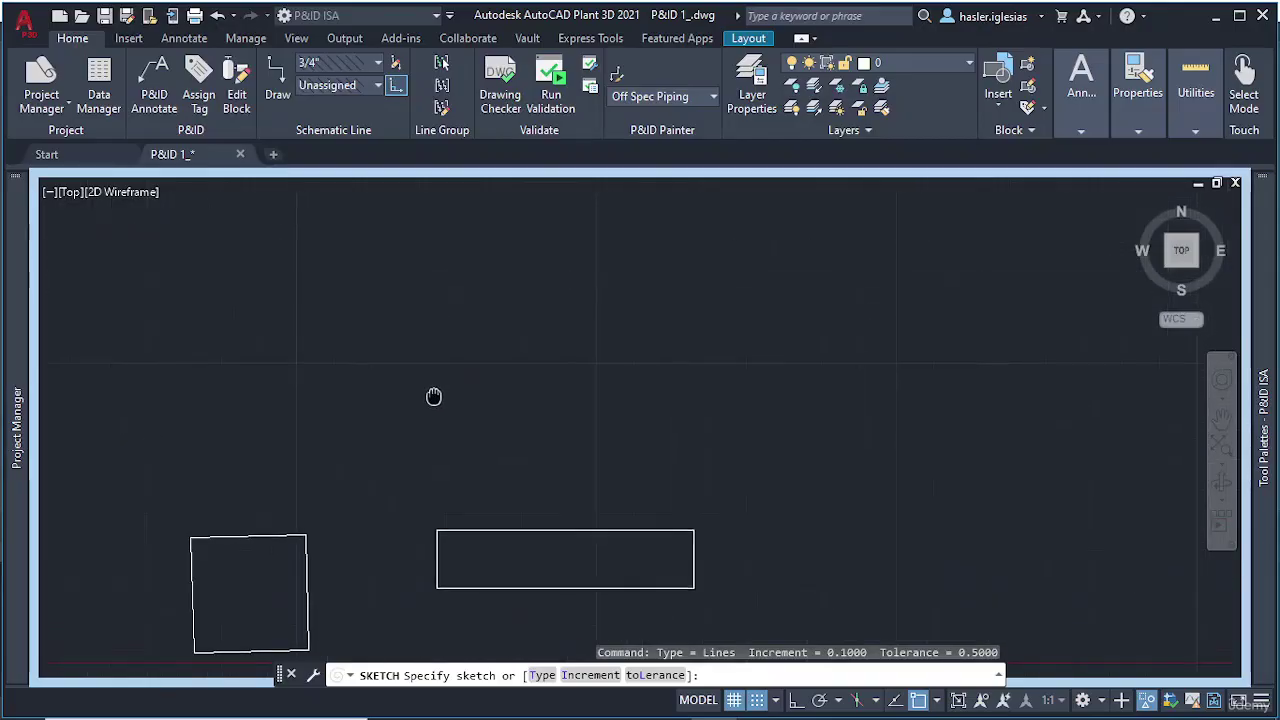
left_click(441, 268)
mouse_move(448, 363)
left_mouse_down()
mouse_move(552, 201)
mouse_move(549, 338)
mouse_move(594, 274)
mouse_move(605, 285)
mouse_move(680, 271)
mouse_move(658, 340)
mouse_move(751, 271)
mouse_move(737, 314)
mouse_move(789, 327)
mouse_move(808, 186)
mouse_move(855, 340)
left_mouse_up()
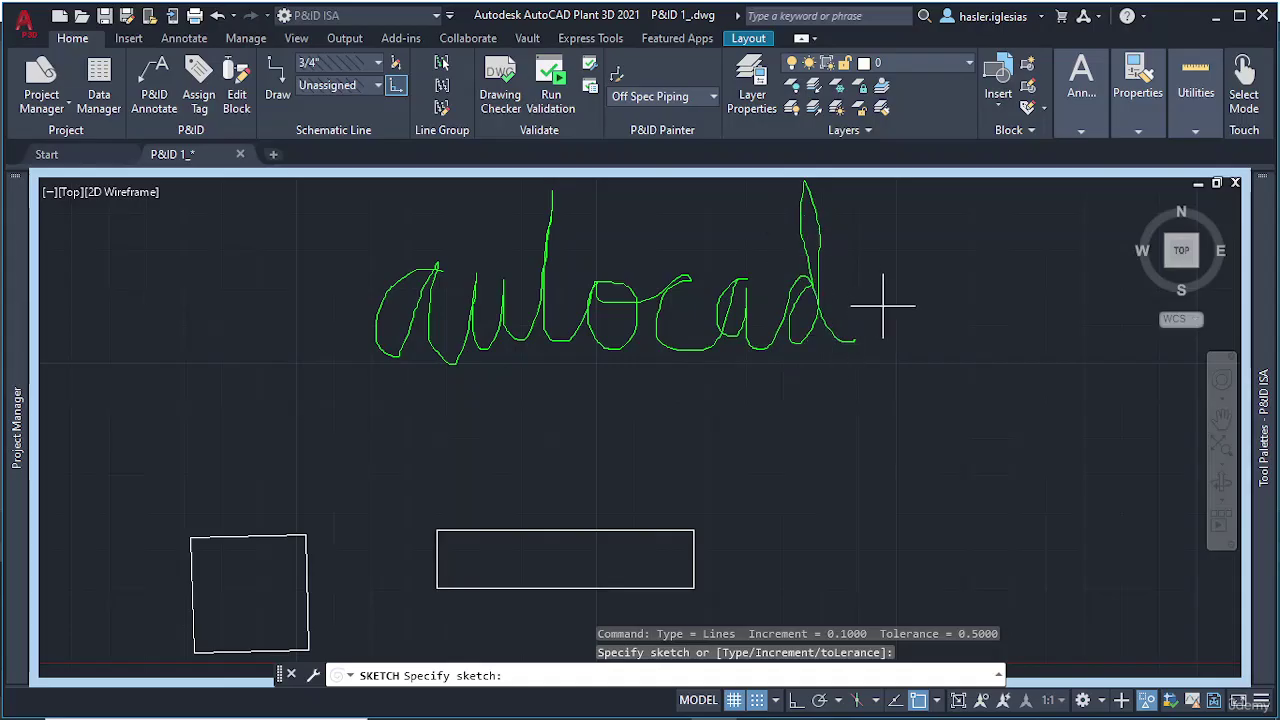
left_click_drag(521, 227, 577, 227)
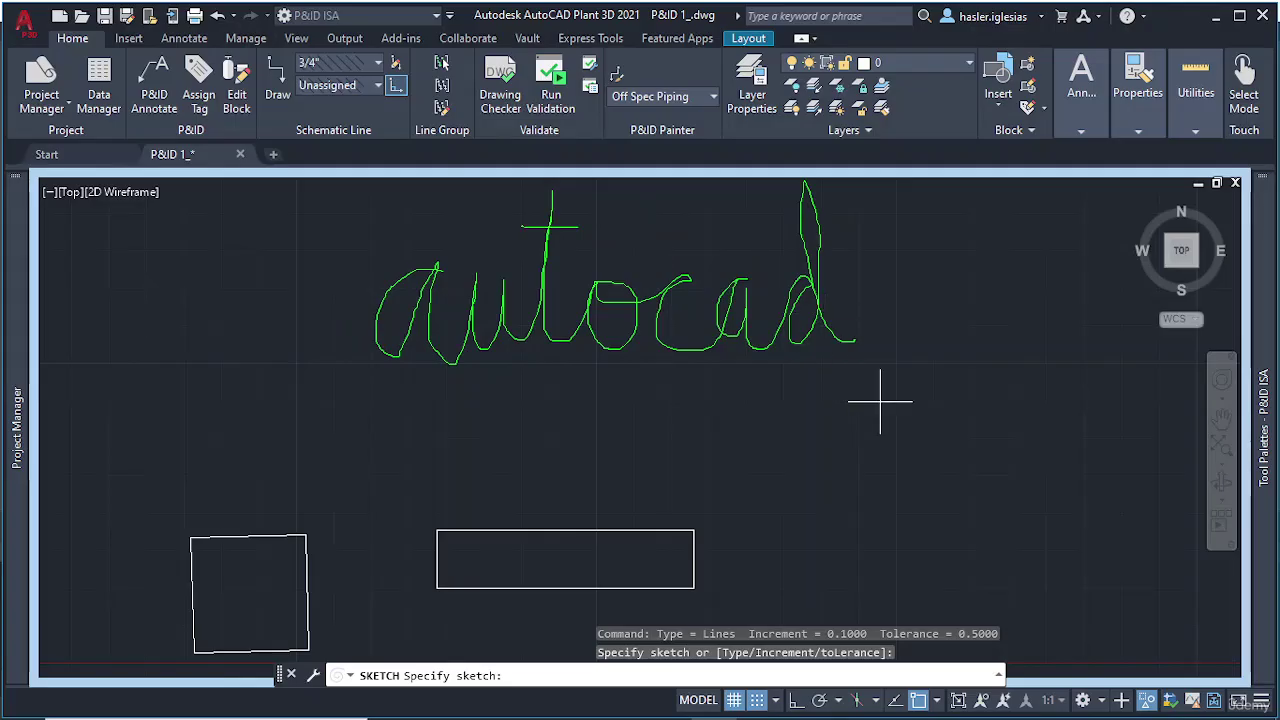
key("Return")
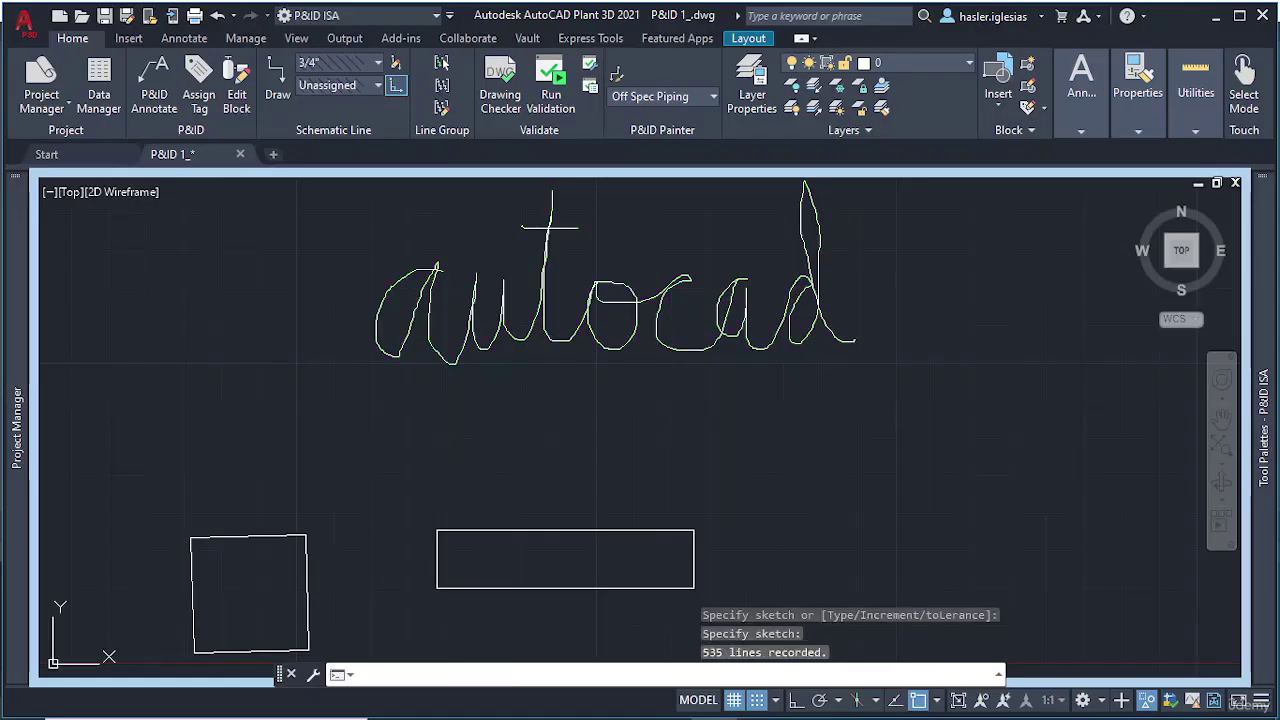
Select a short line segment of the sketched word to examine how it is built, clear the selection and review the whole sketch
left_click(535, 318)
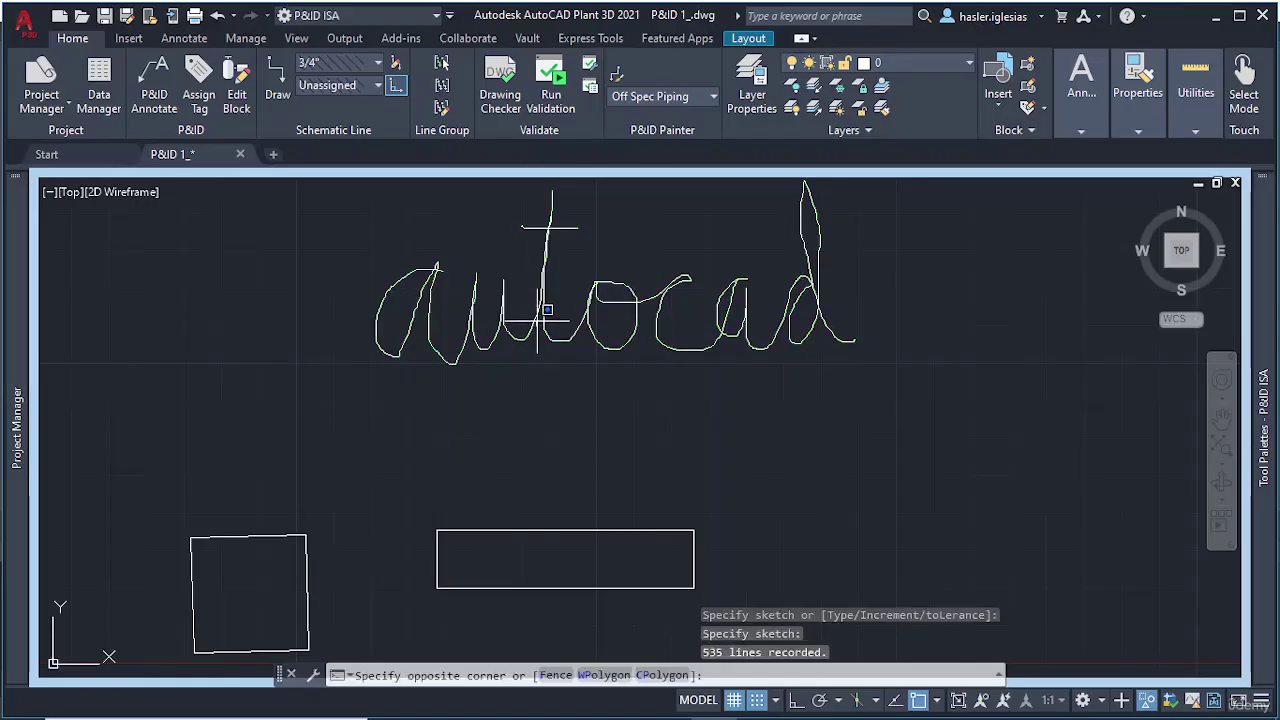
left_click(536, 315)
left_click(534, 380)
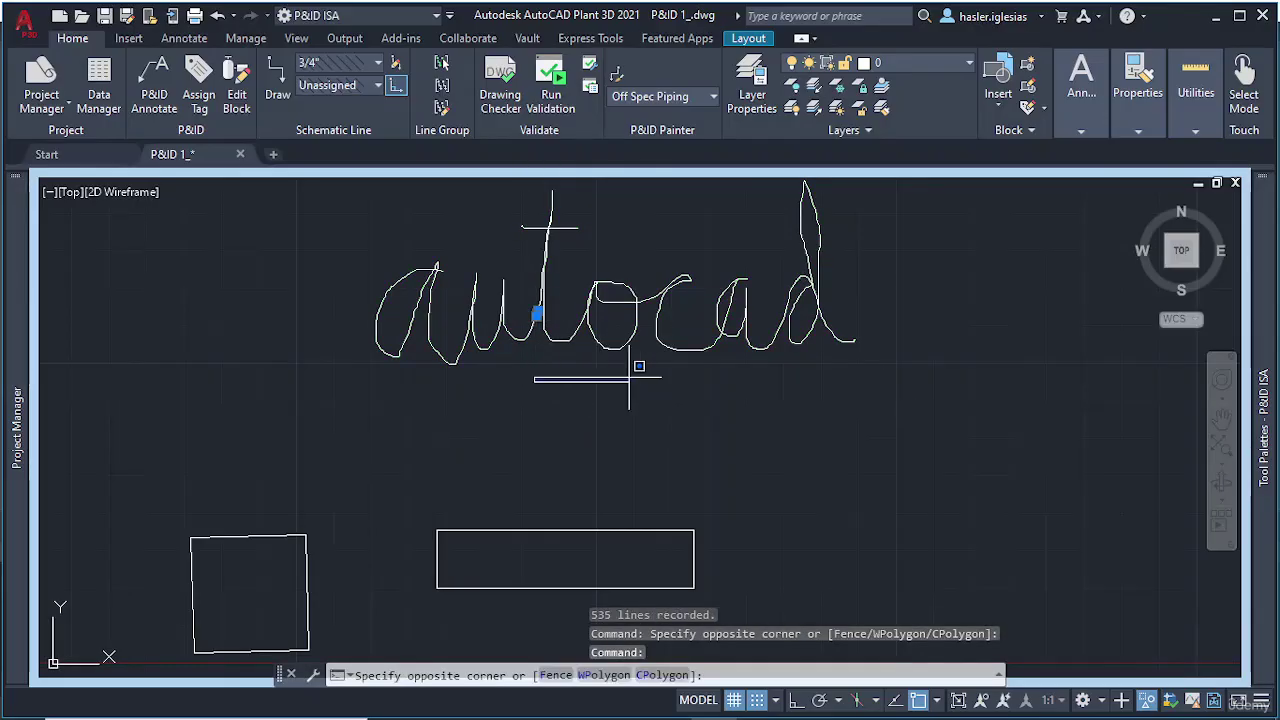
left_click(668, 381)
key("Escape")
scroll(617, 374, "up", 2)
scroll(592, 337, "down", 4)
middle_click_drag(592, 337, 590, 390)
scroll(590, 390, "up", 4)
scroll(486, 376, "down", 2)
scroll(771, 371, "down", 1)
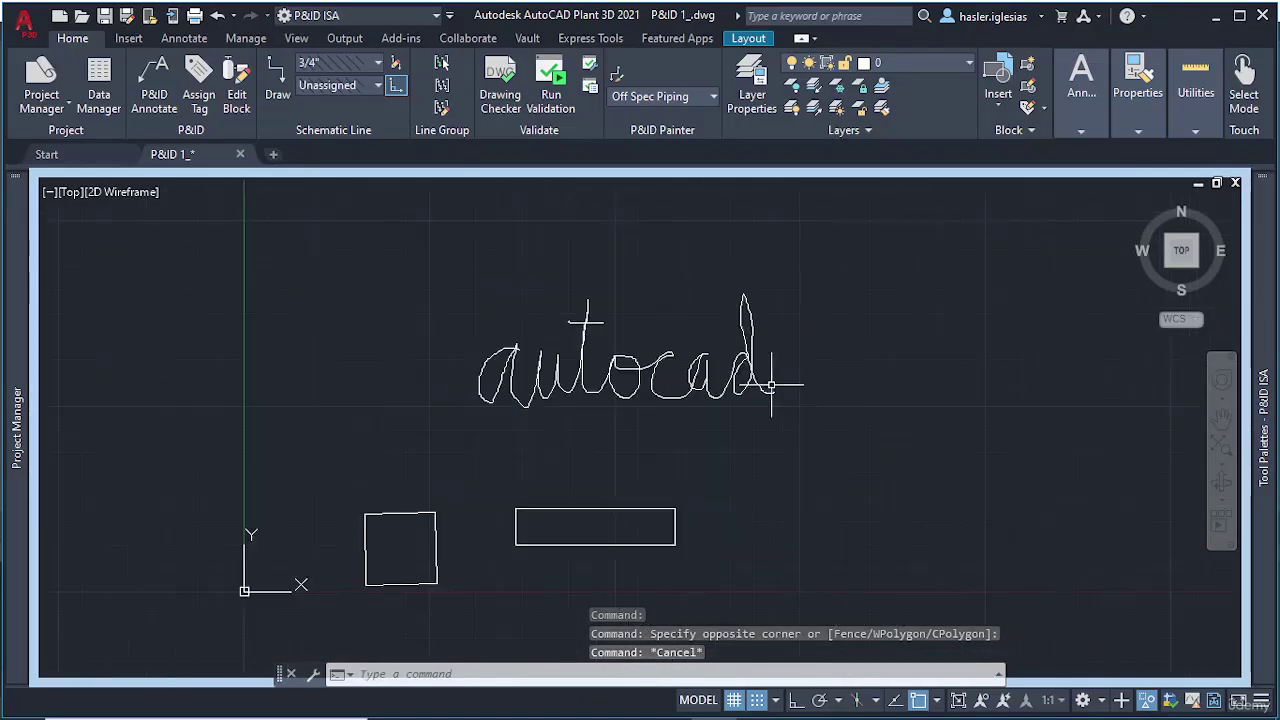
Sketch a freehand line of three connected wave shapes in the empty area beside the autocad handwriting
middle_click_drag(771, 371, 623, 404)
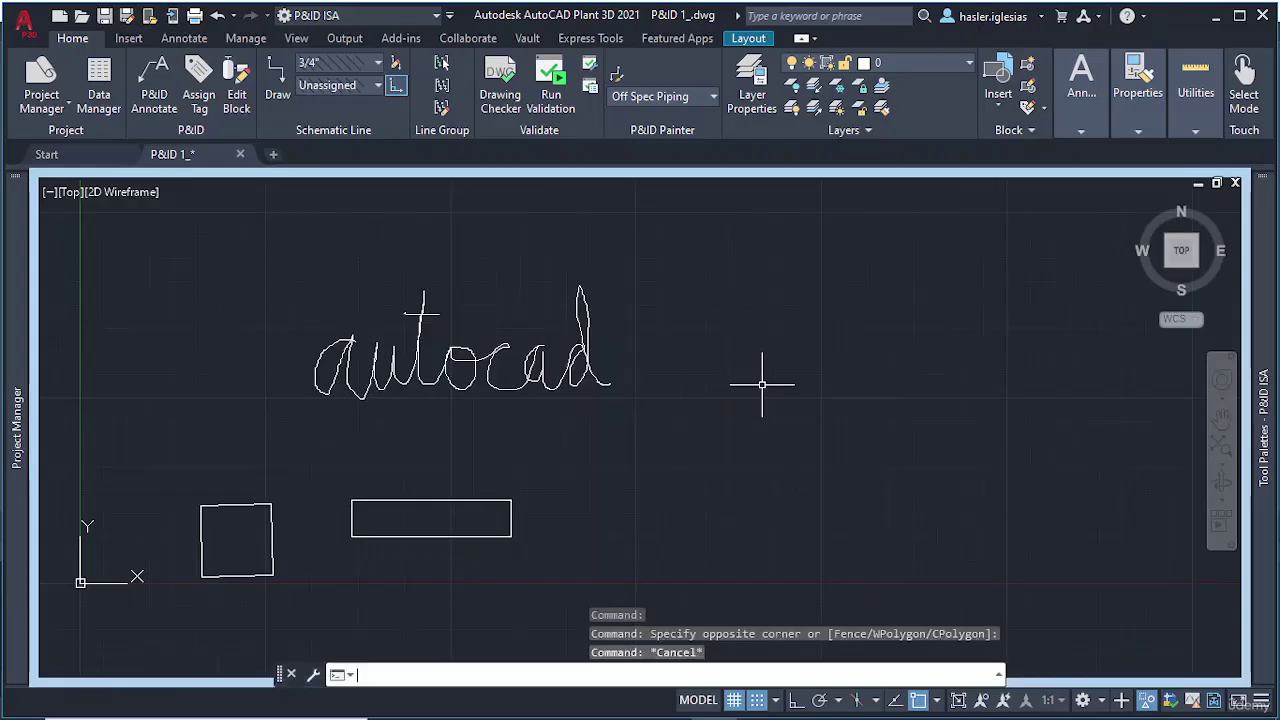
key("Return")
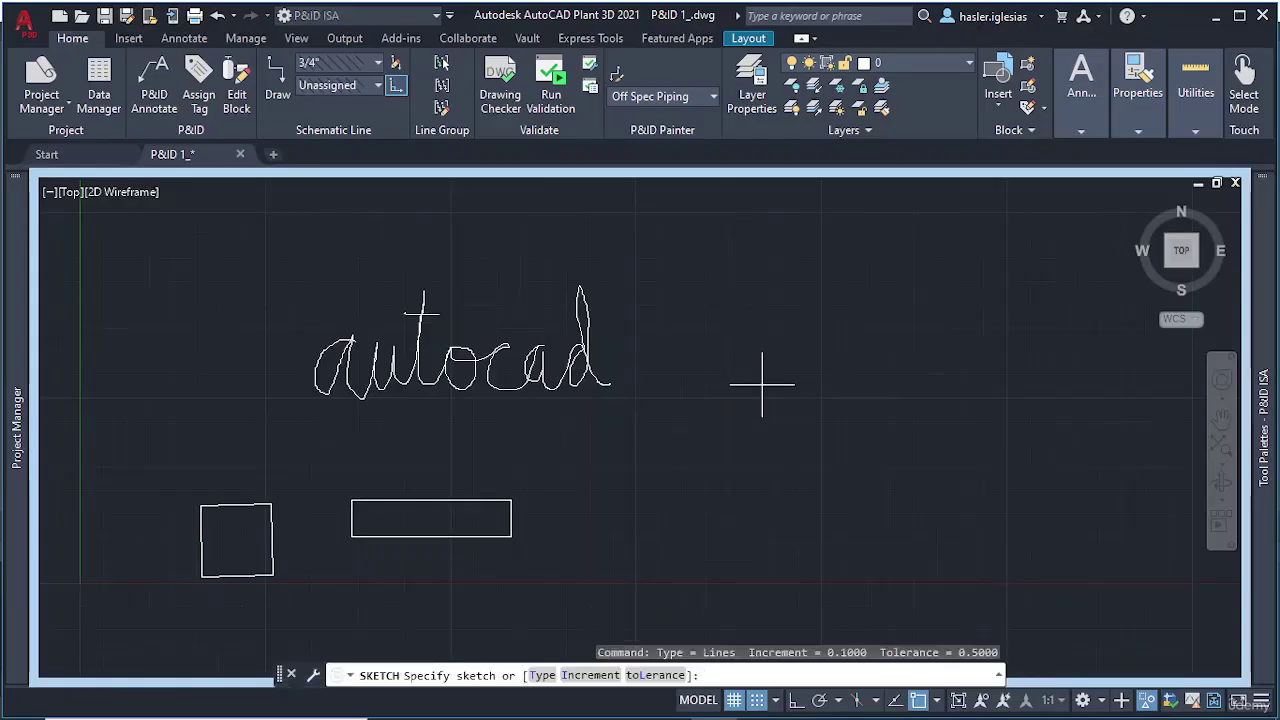
left_click(692, 442)
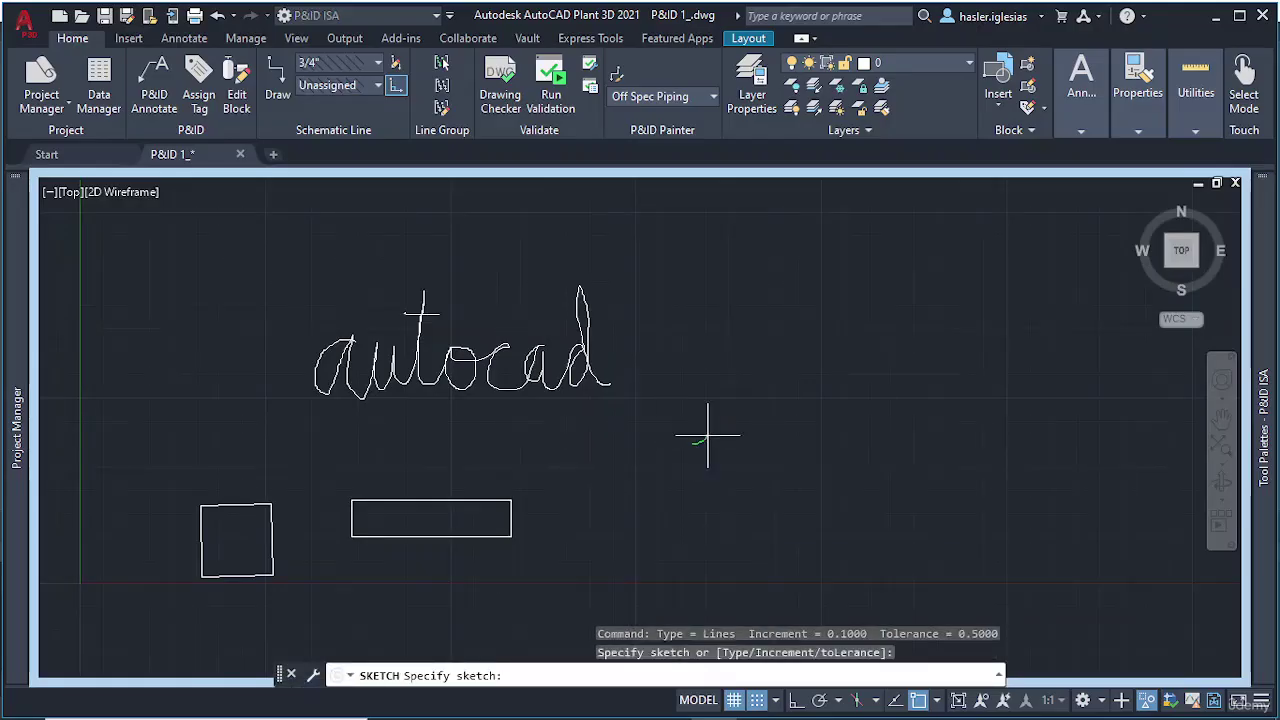
mouse_move(708, 436)
left_mouse_down()
mouse_move(775, 353)
mouse_move(750, 417)
mouse_move(863, 352)
mouse_move(845, 382)
mouse_move(940, 351)
mouse_move(1047, 392)
left_mouse_up()
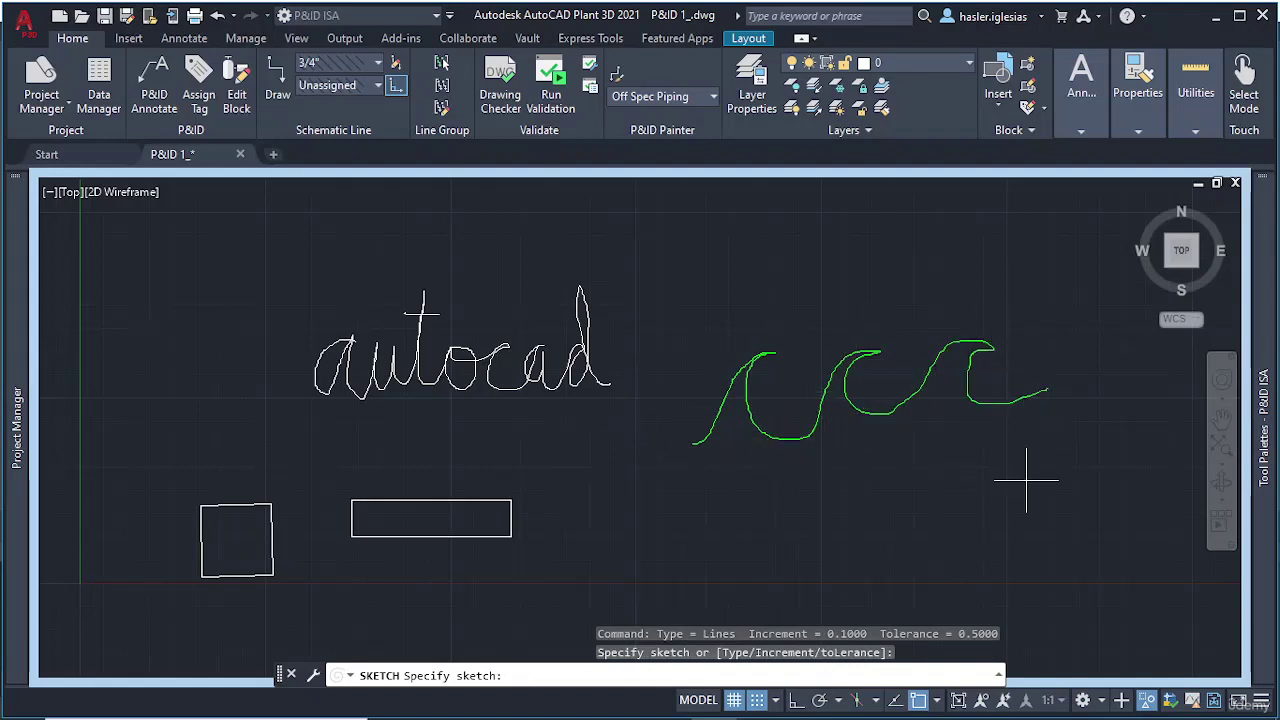
key("Return")
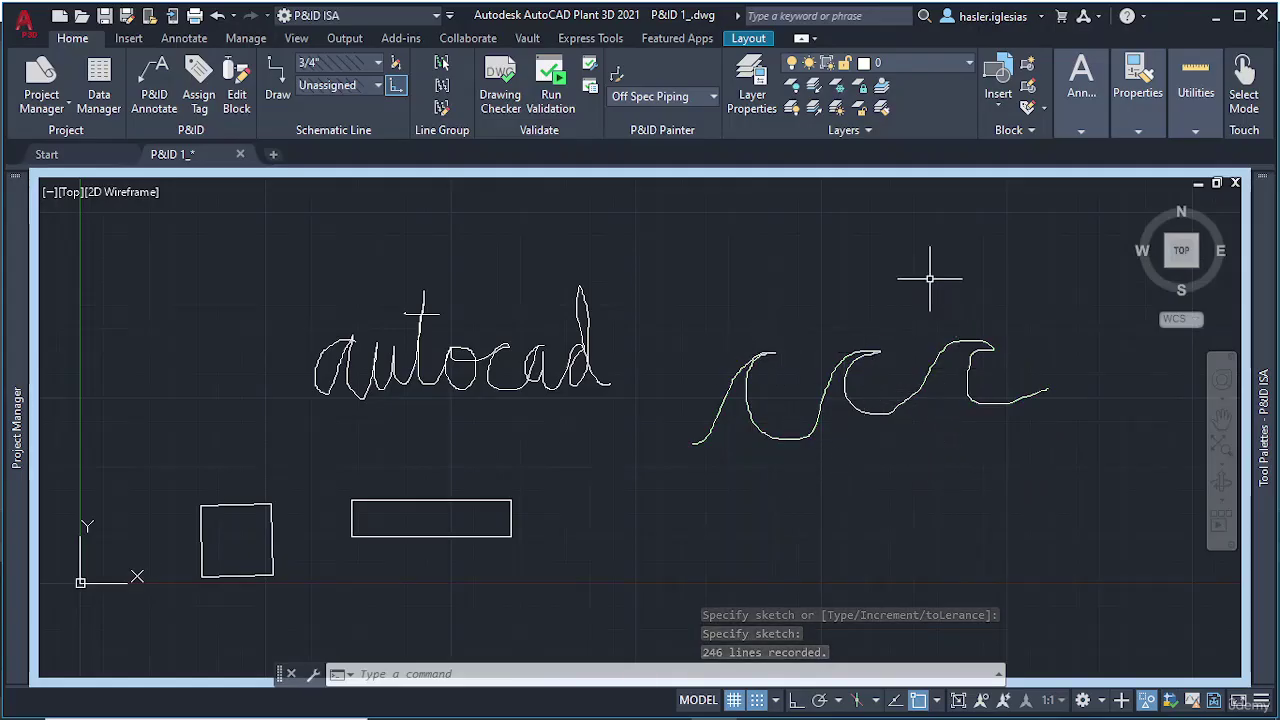
middle_click_drag(971, 357, 845, 378)
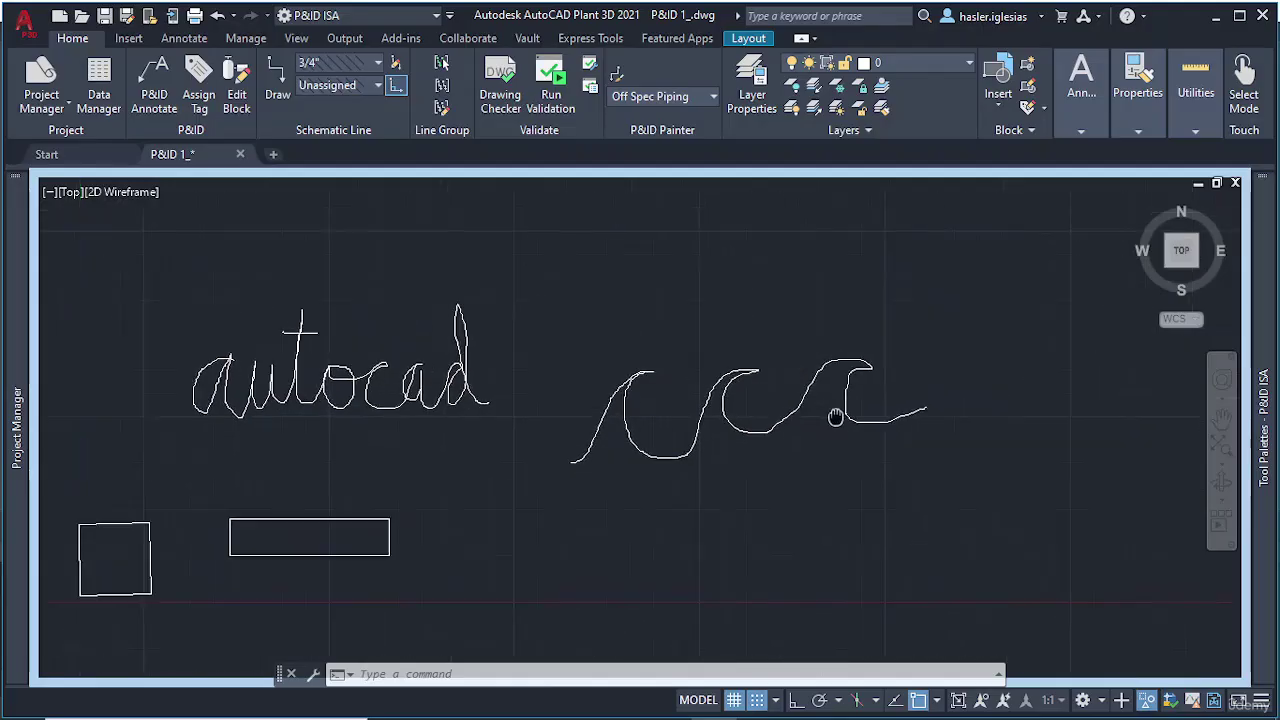
scroll(548, 420, "down", 2)
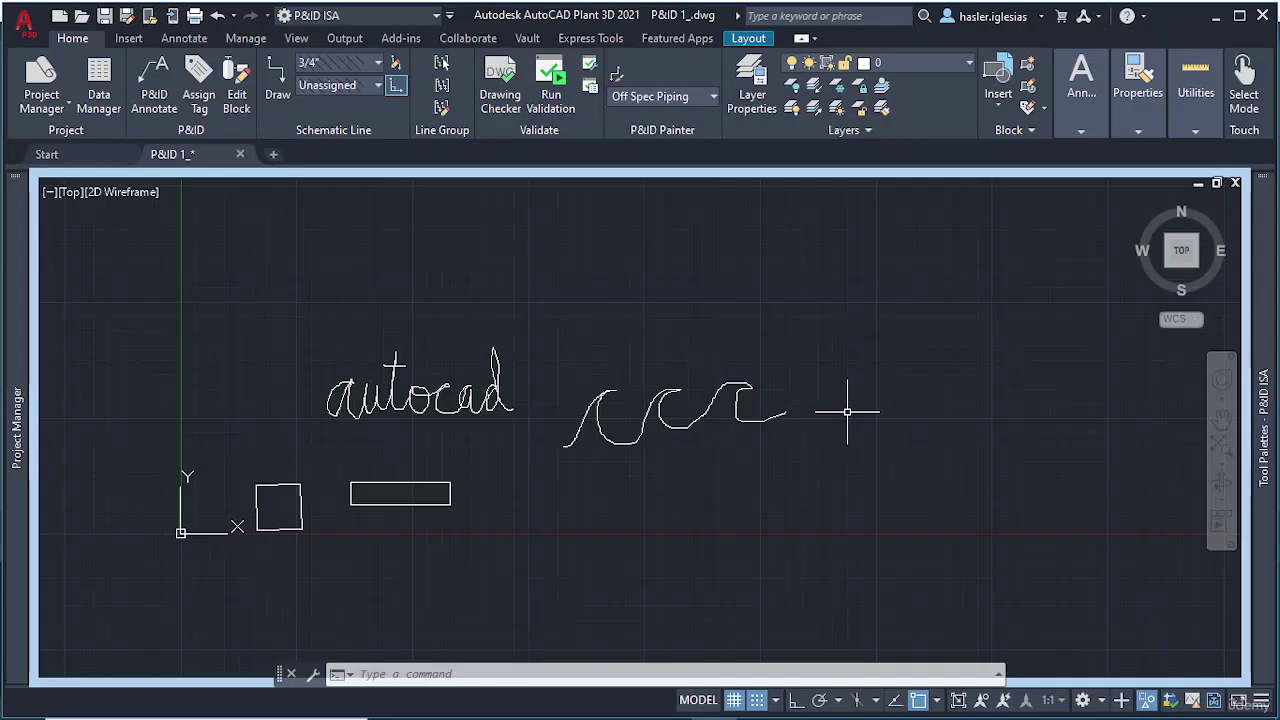
Delete the entire freehand wave sketch beside the autocad handwriting
left_click(460, 508)
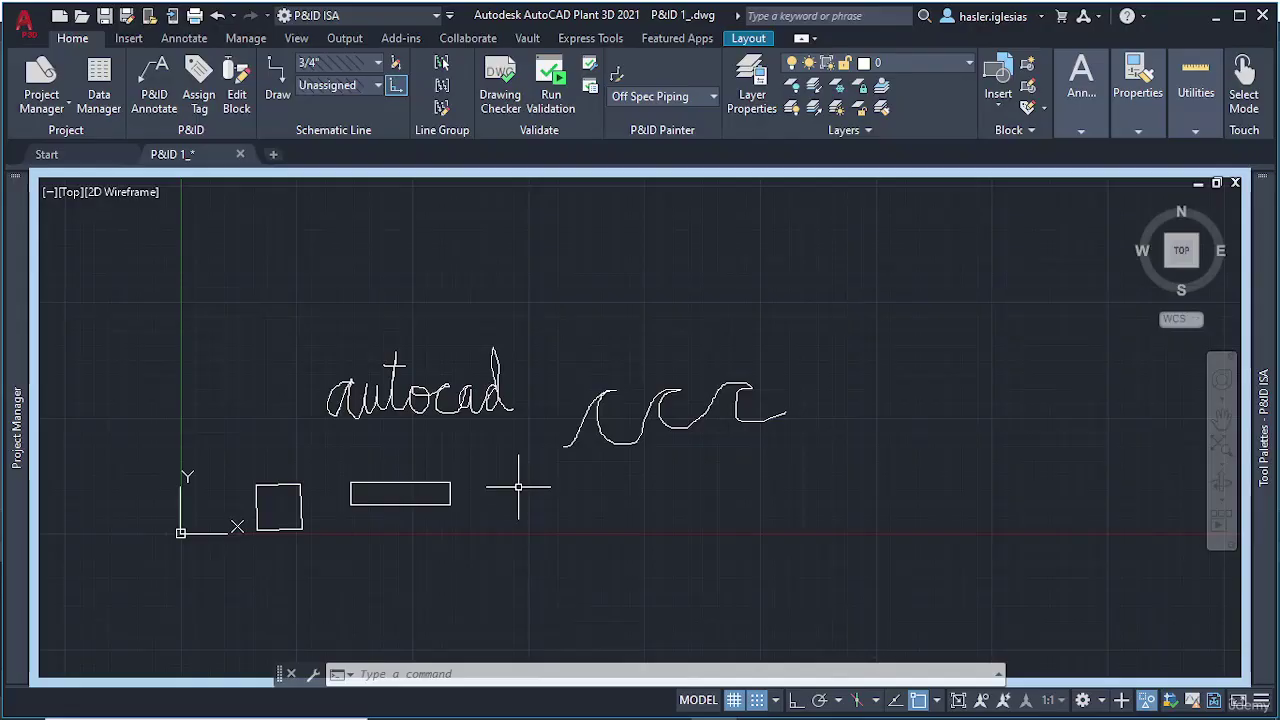
scroll(530, 460, "up", 4)
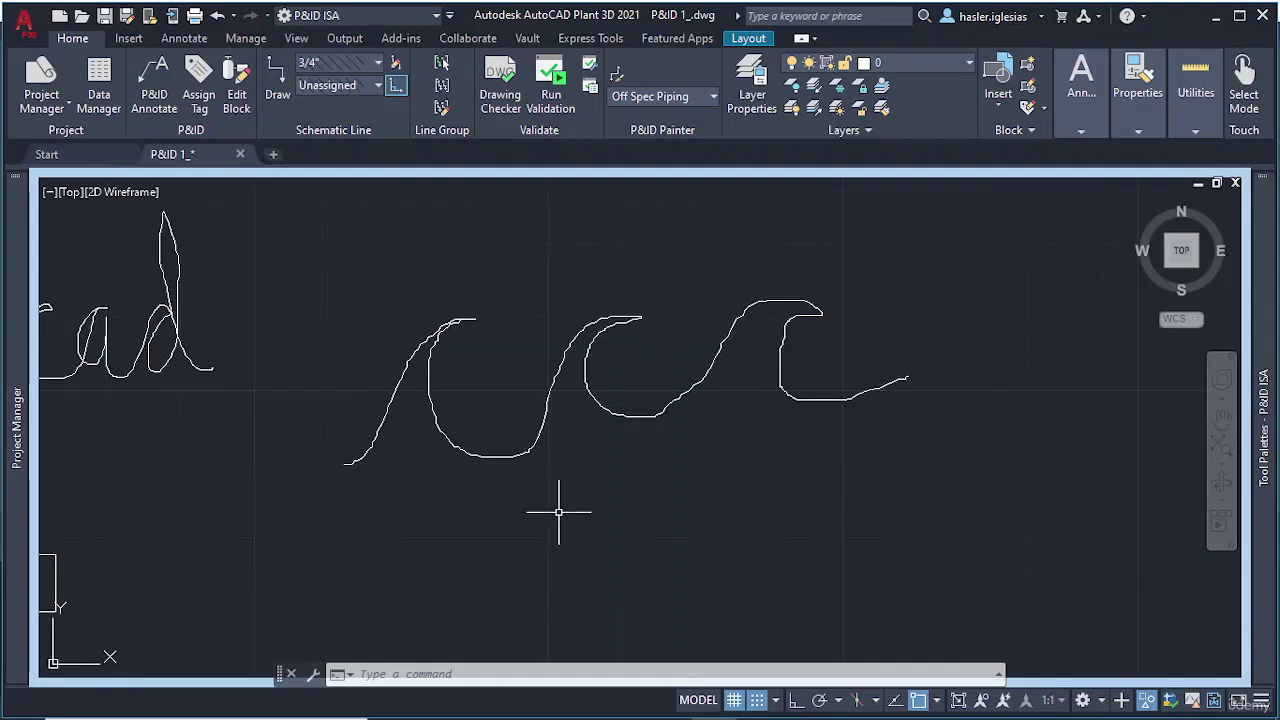
scroll(443, 366, "up", 2)
scroll(409, 394, "up", 1)
scroll(407, 377, "down", 5)
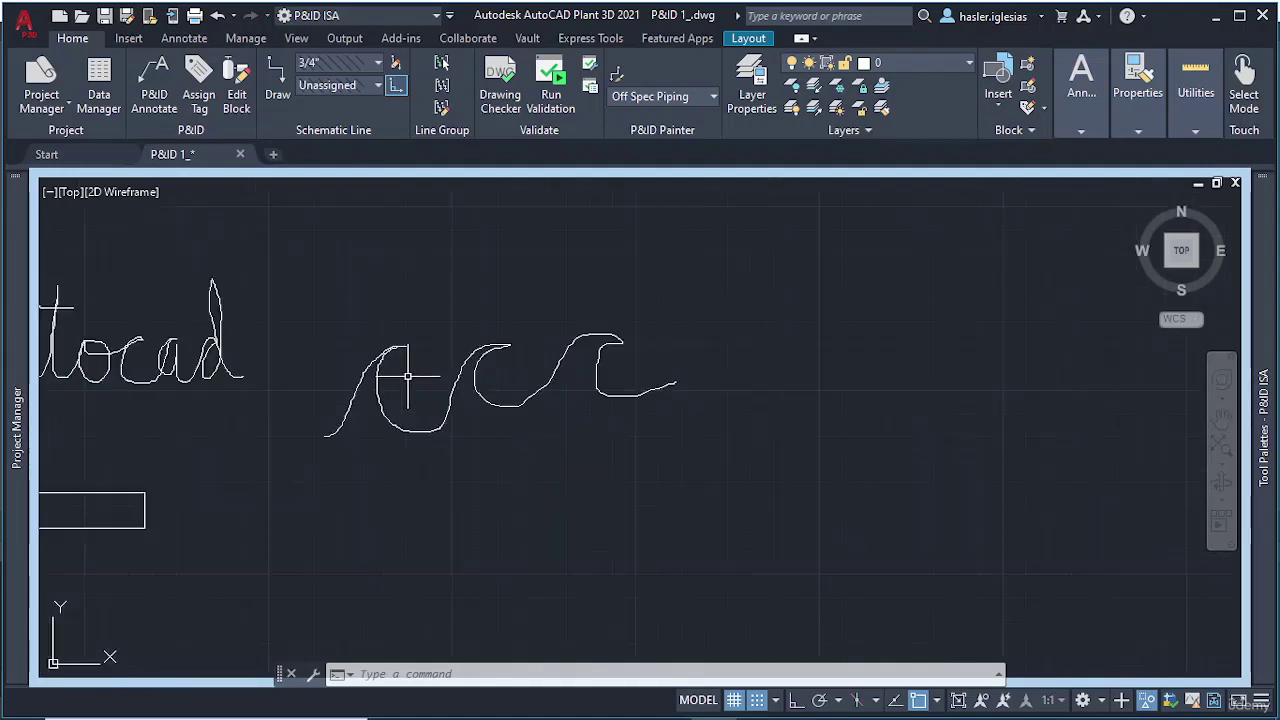
left_click(297, 294)
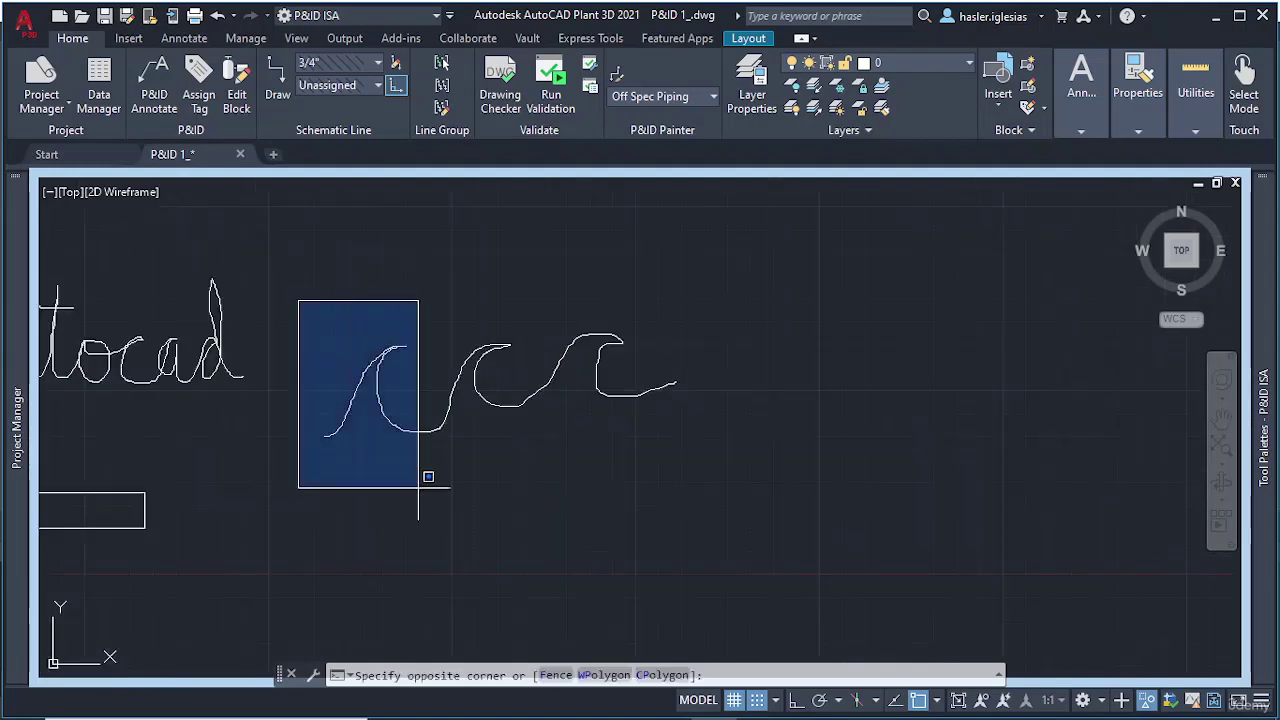
left_click(734, 461)
key("Delete")
Group all the line segments of the handwritten word autocad with the GROUP command
middle_click_drag(451, 429, 786, 437)
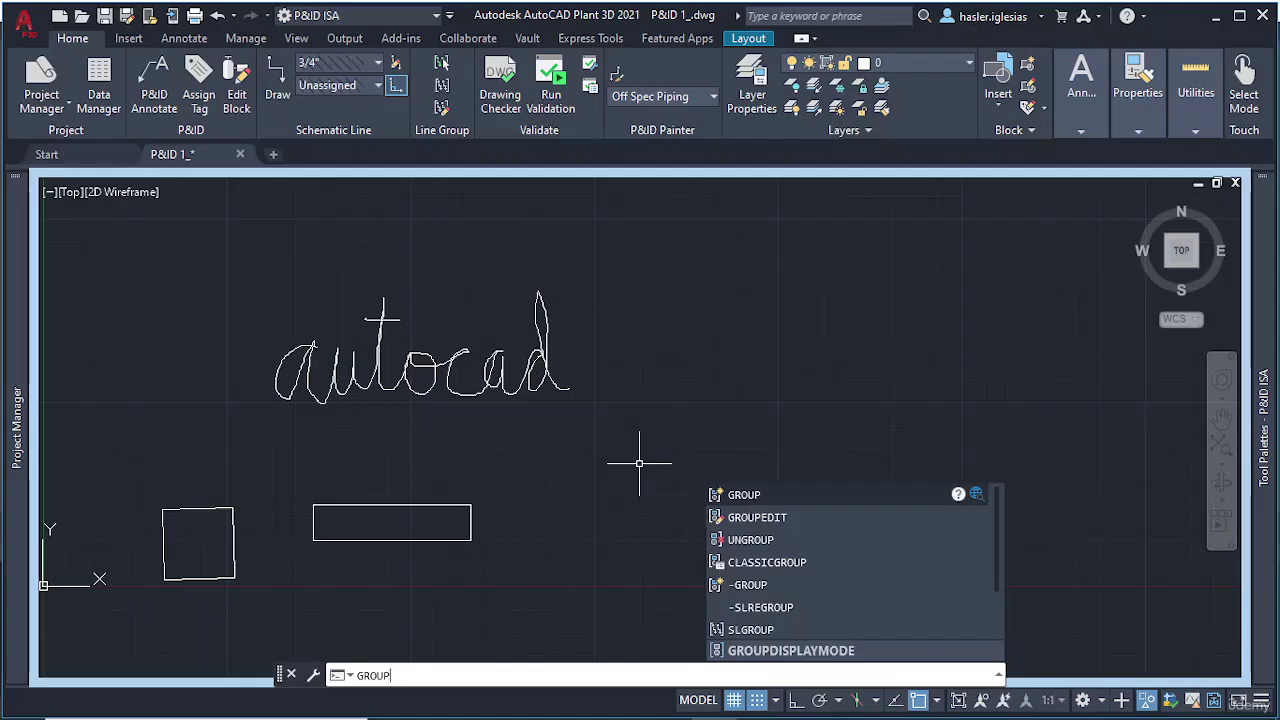
key("Return")
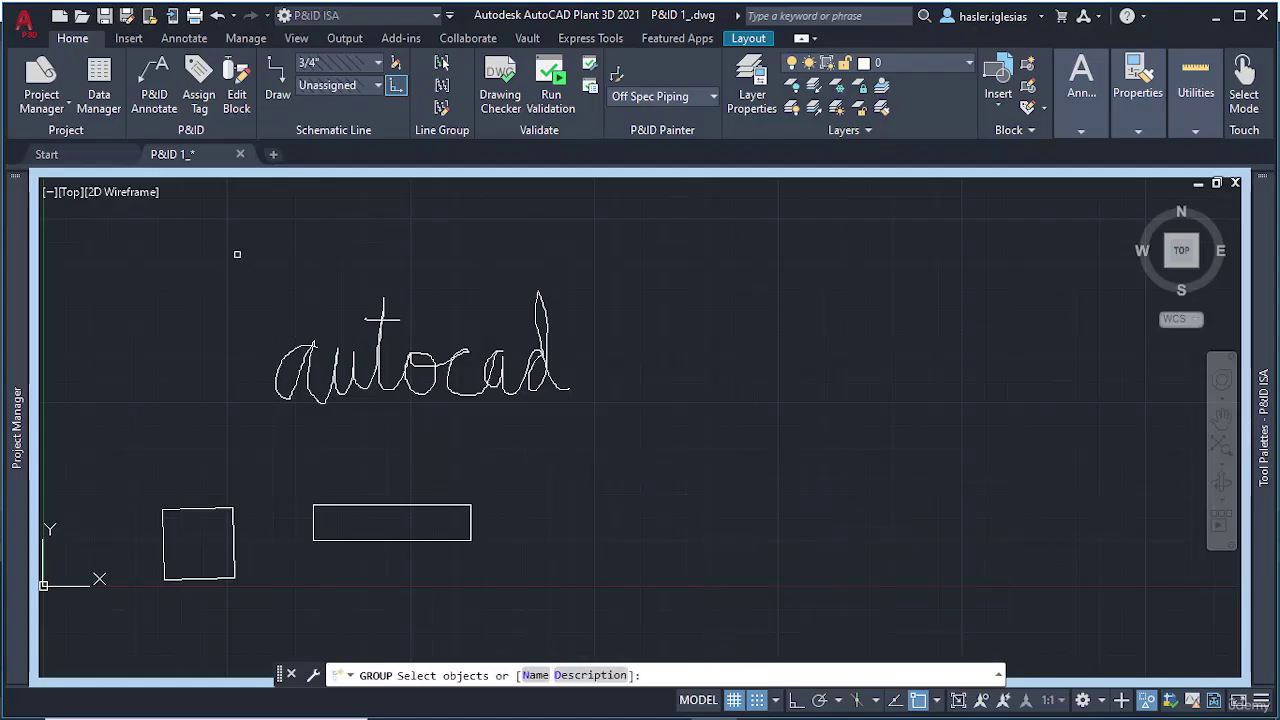
mouse_move(237, 254)
left_mouse_down()
mouse_move(443, 434)
mouse_move(337, 449)
mouse_move(249, 429)
left_mouse_up()
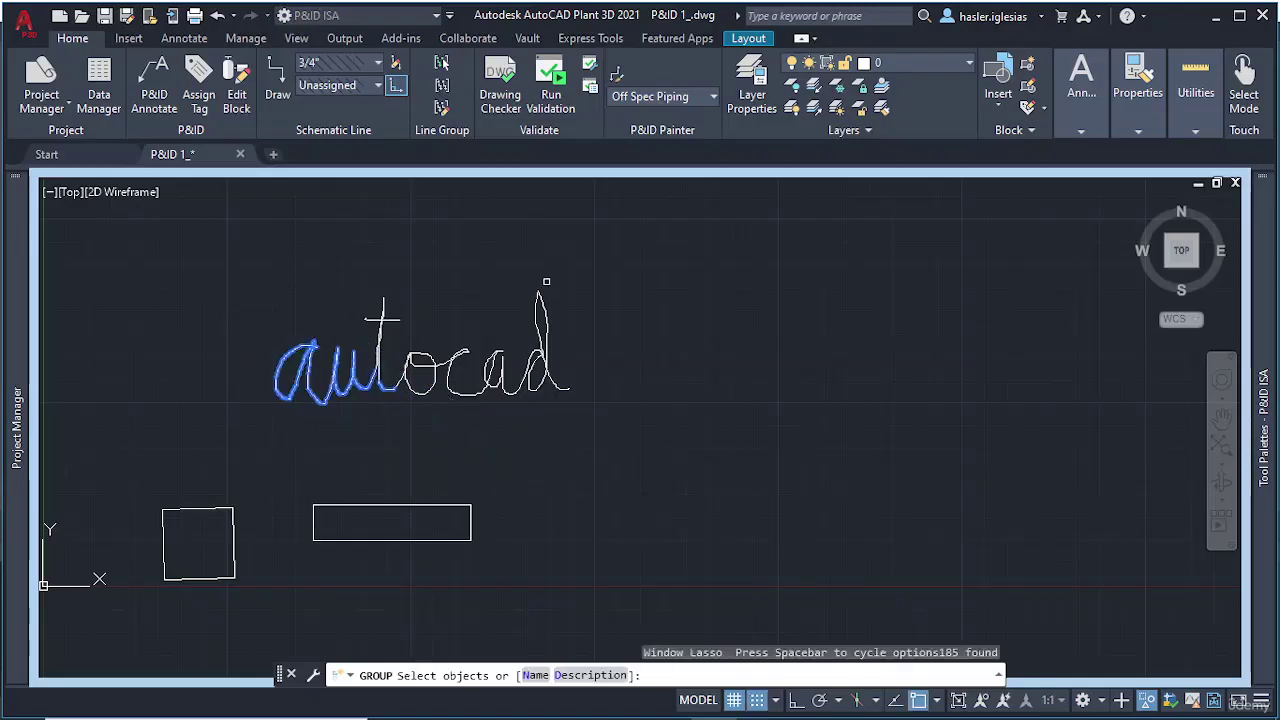
mouse_move(579, 257)
left_mouse_down()
mouse_move(610, 378)
mouse_move(168, 440)
mouse_move(357, 277)
mouse_move(459, 268)
left_mouse_up()
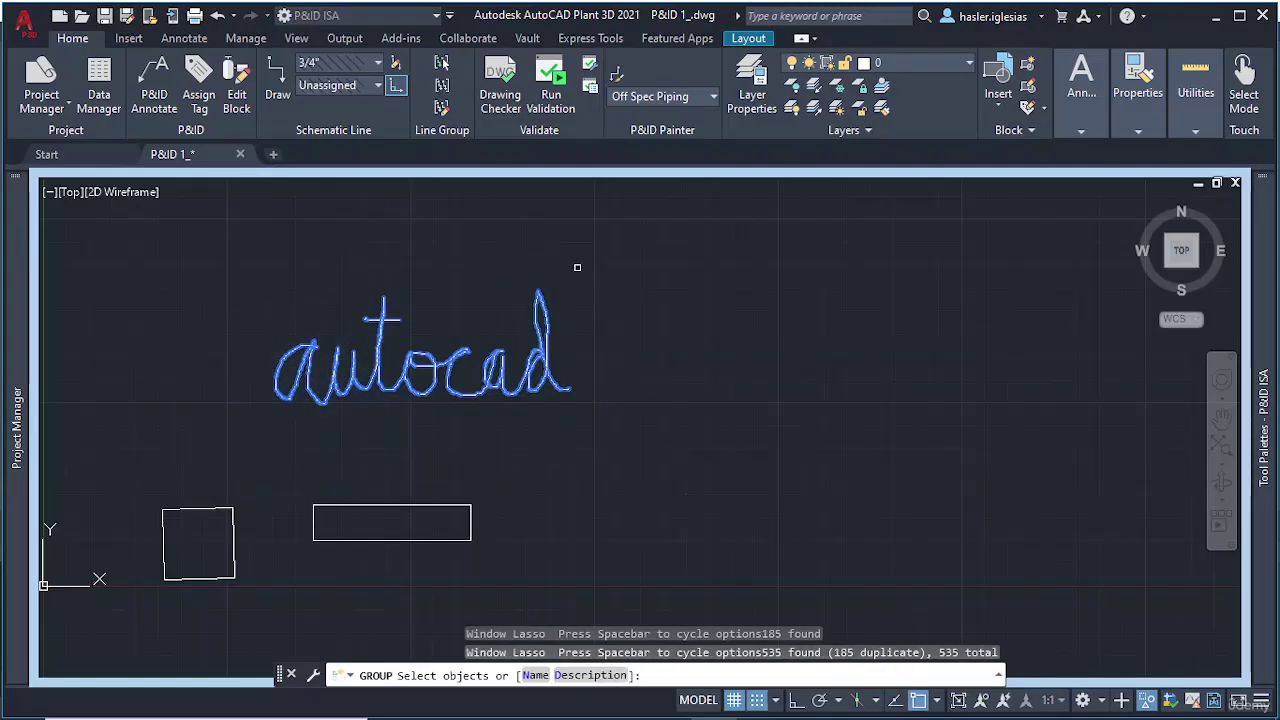
key("Return")
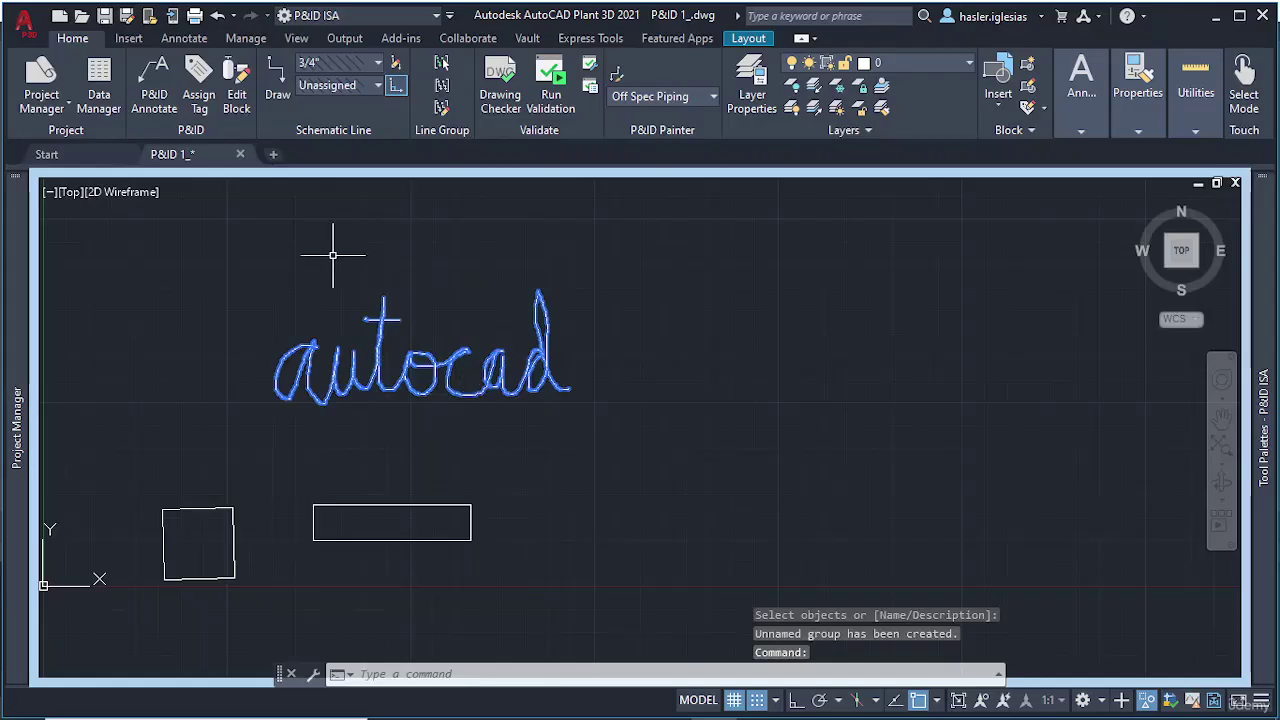
scroll(300, 357, "up", 5)
scroll(300, 423, "up", 3)
middle_click_drag(300, 423, 331, 265)
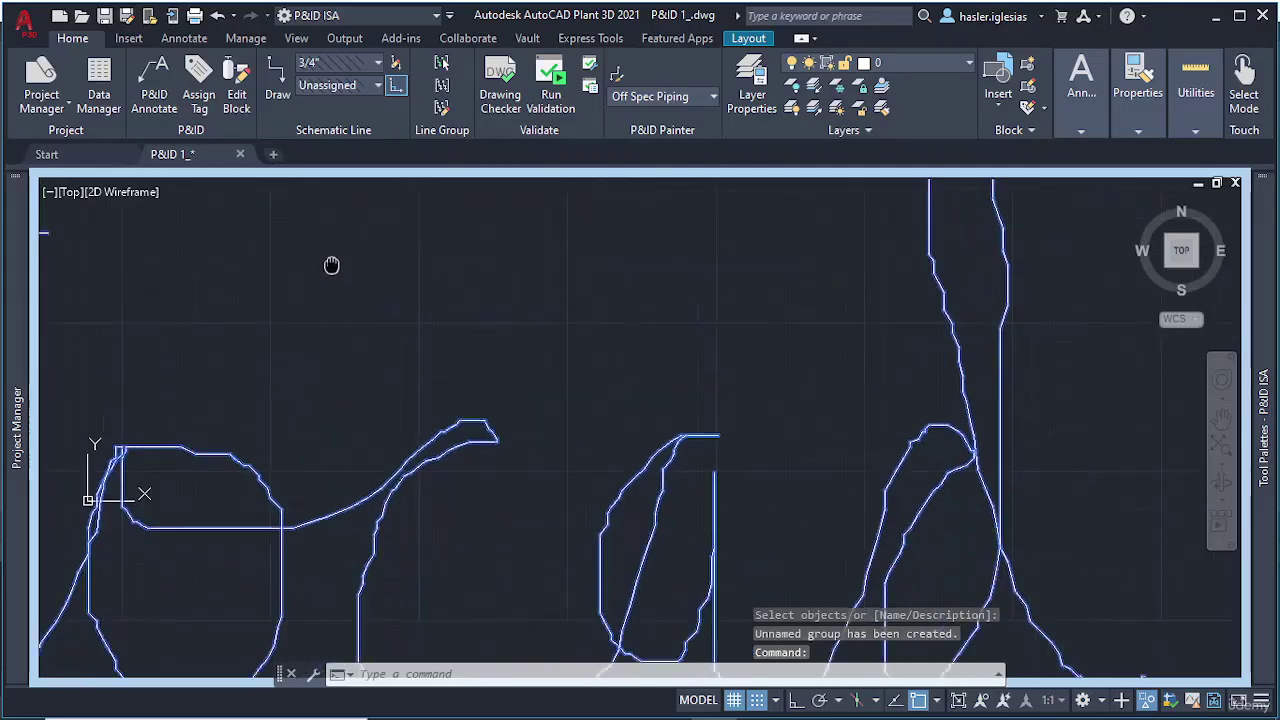
scroll(425, 440, "down", 8)
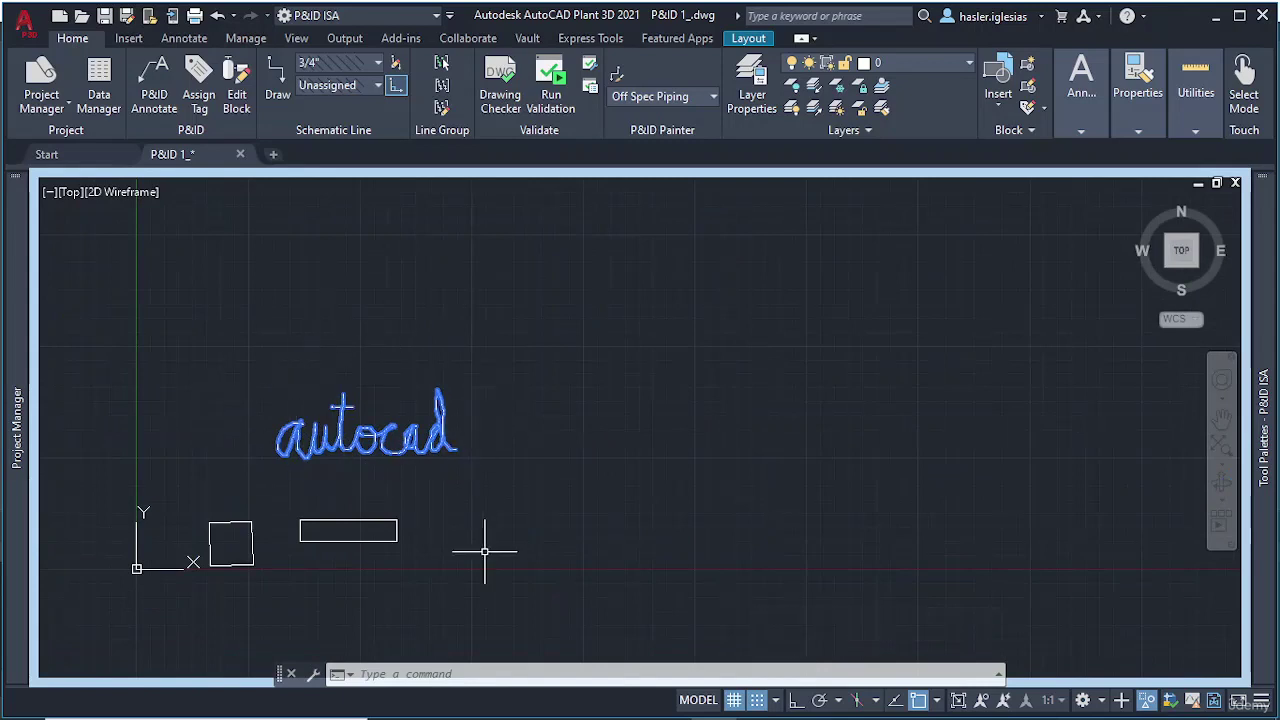
key("Escape")
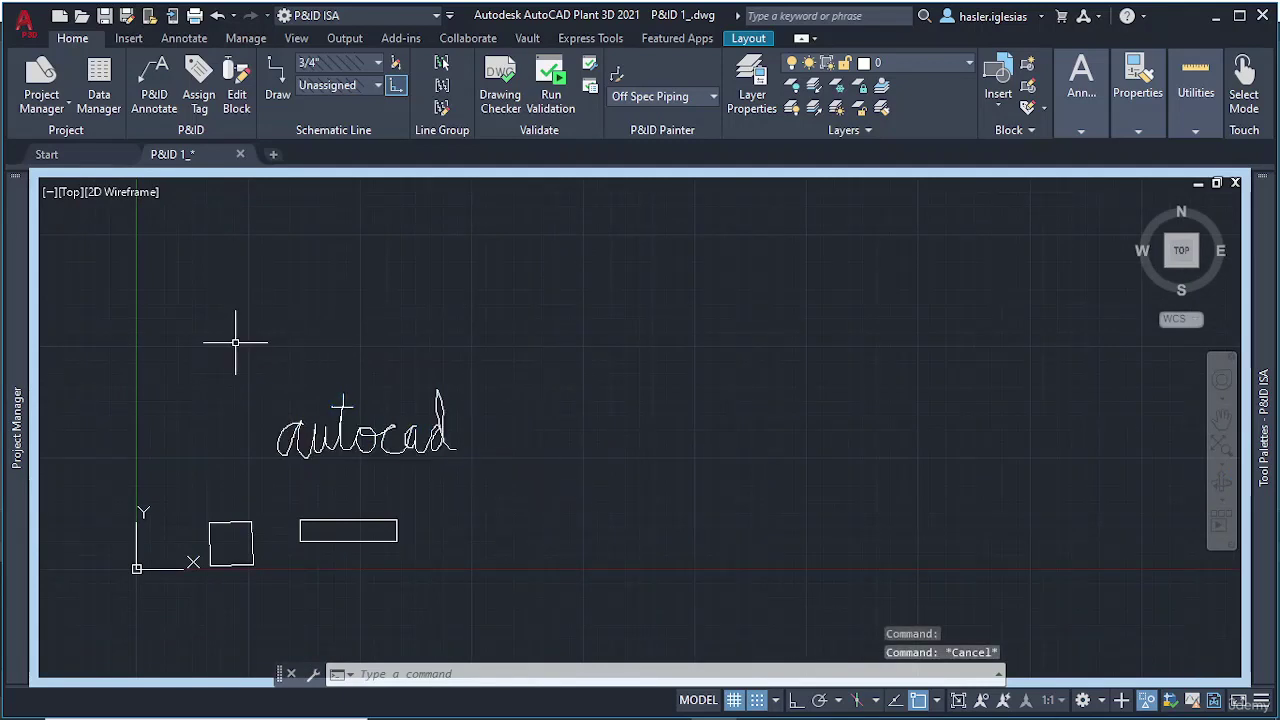
Start a block definition named HANDWRITING with its base point at the lower-left of the letter o in autocad
type("BLOC")
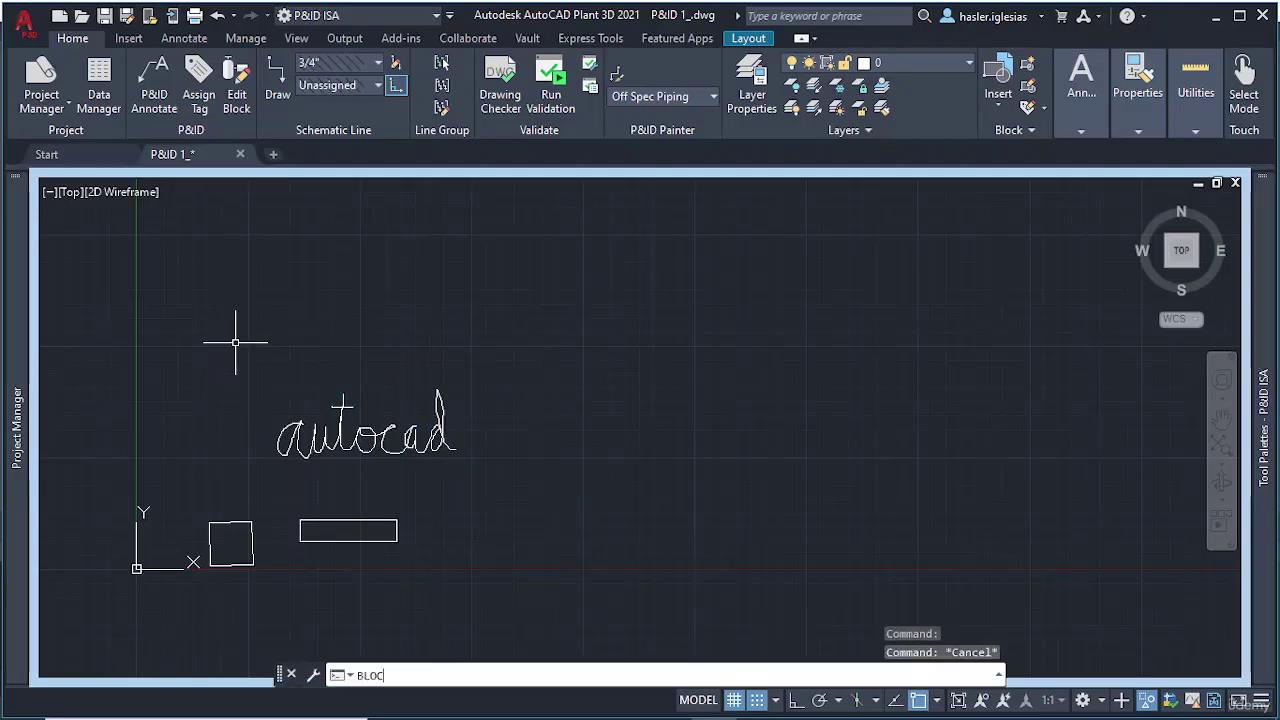
type("K")
key("Return")
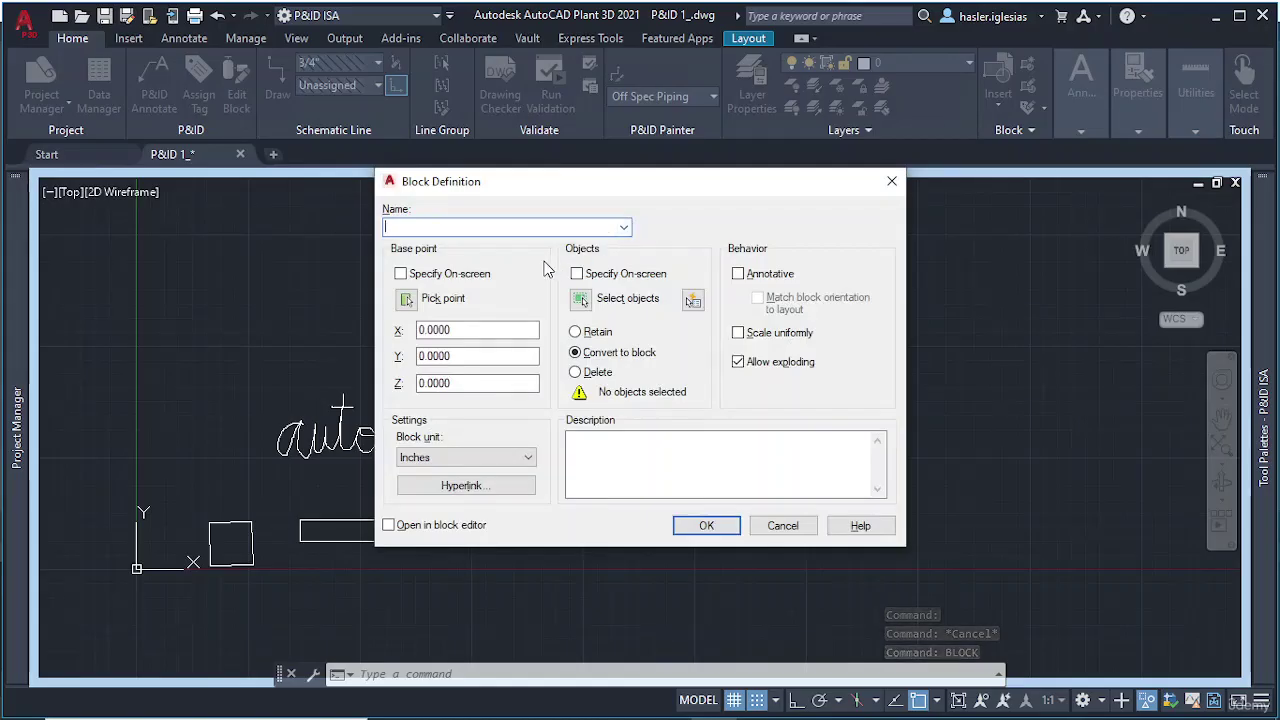
type("HANDWRITING")
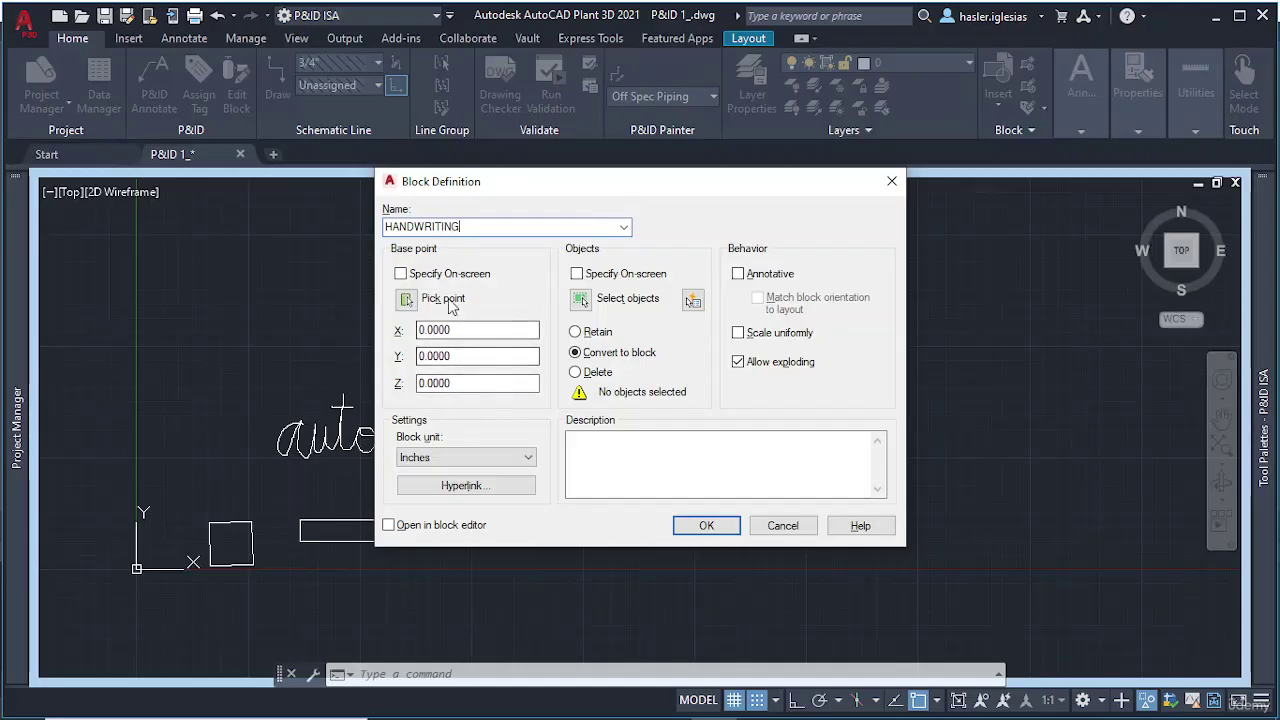
left_click(406, 298)
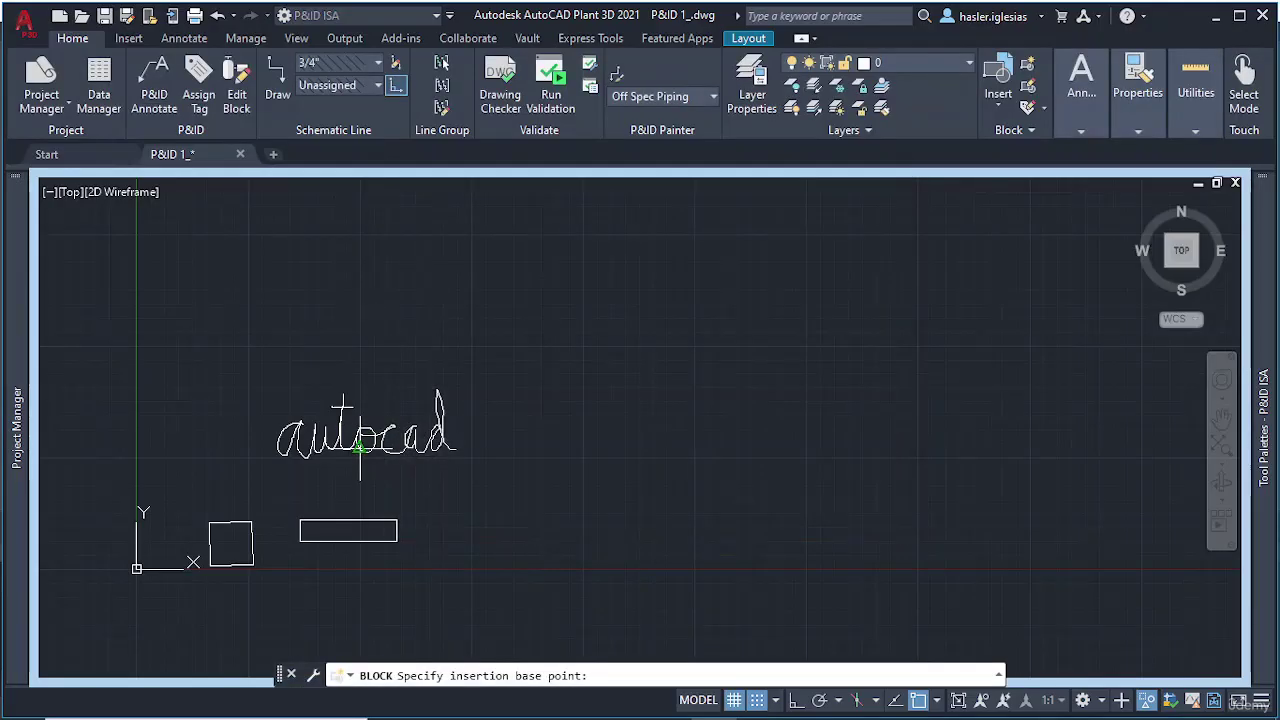
left_click(360, 446)
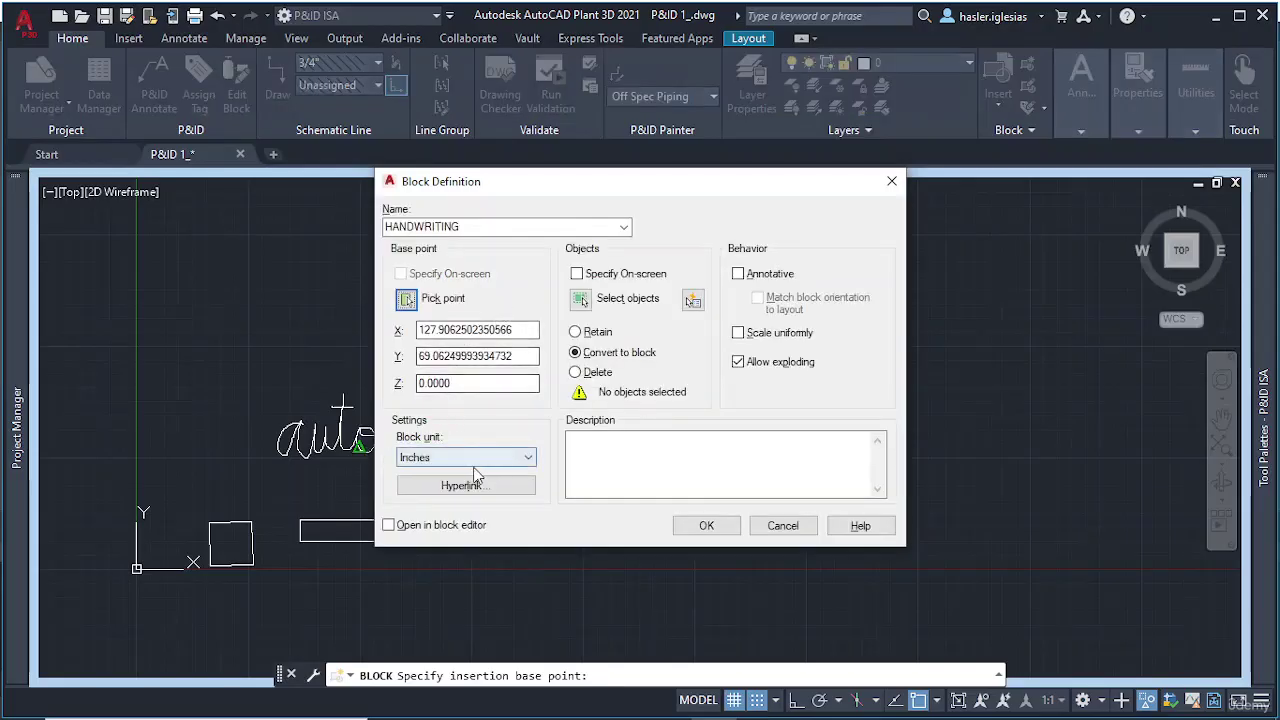
Choose the grouped autocad handwriting as the block's objects and create the block, converting the originals
left_click(581, 300)
left_click(397, 453)
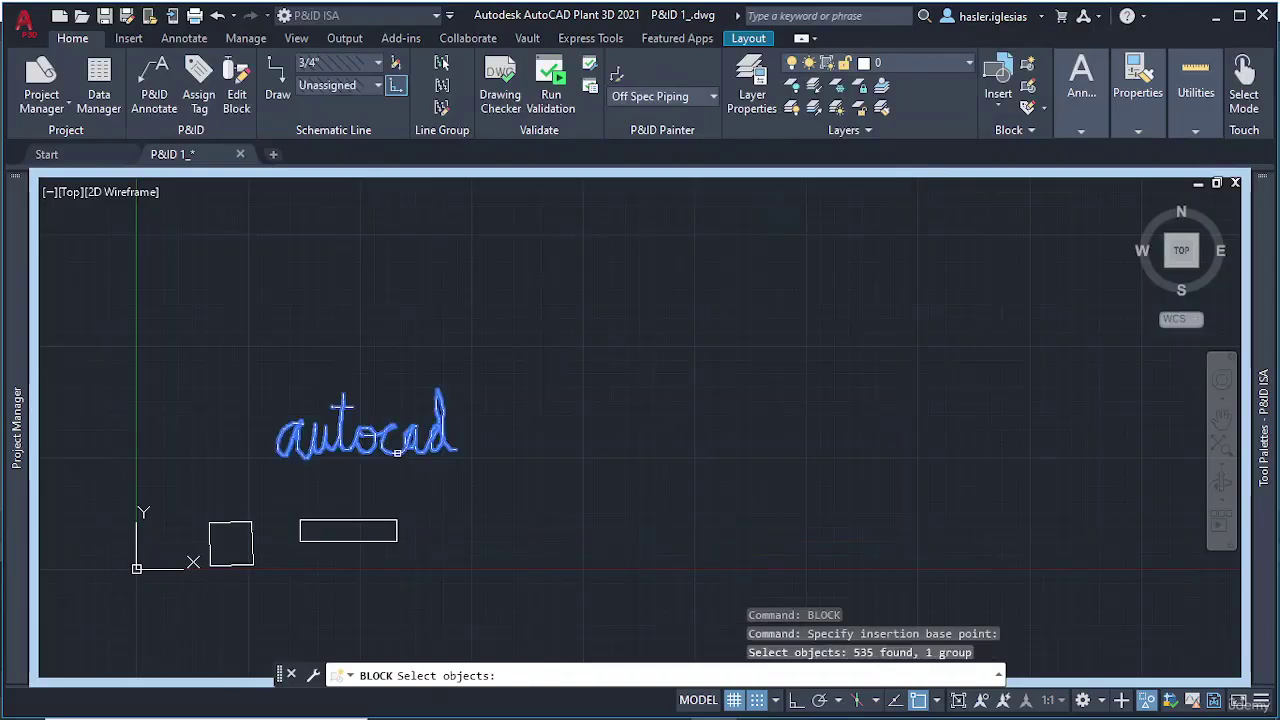
key("Return")
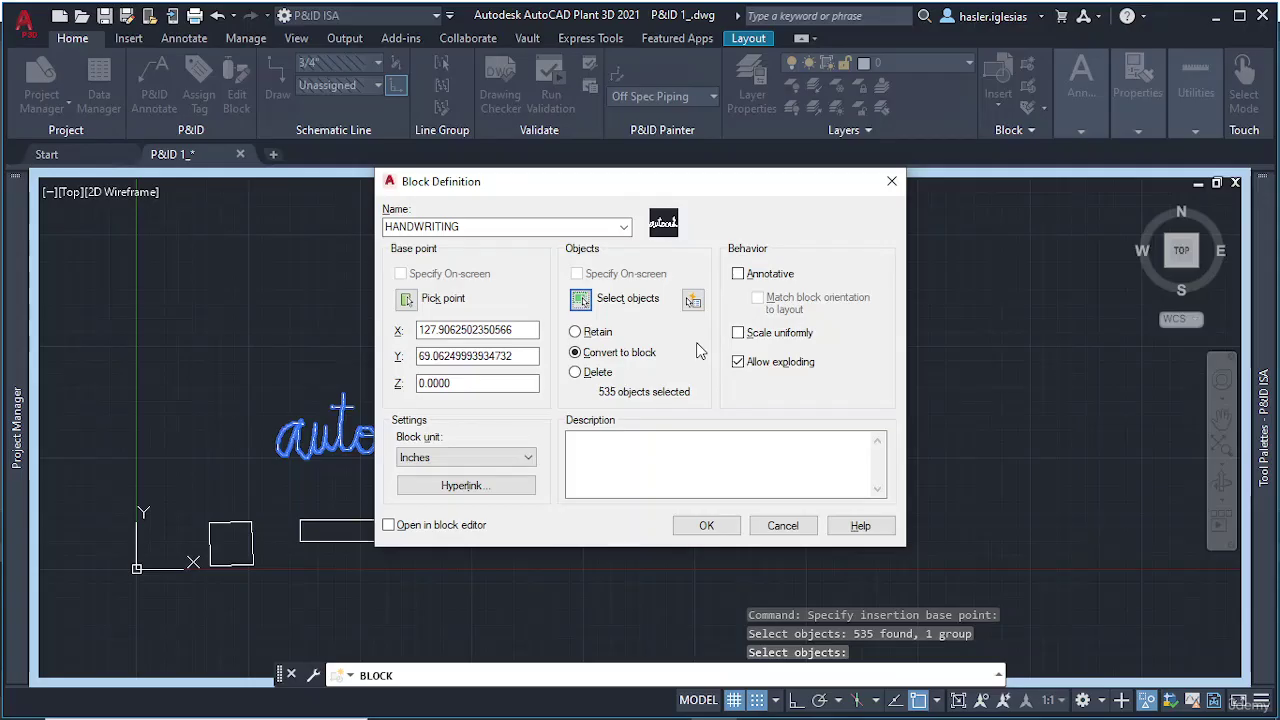
left_click(706, 526)
left_click(386, 445)
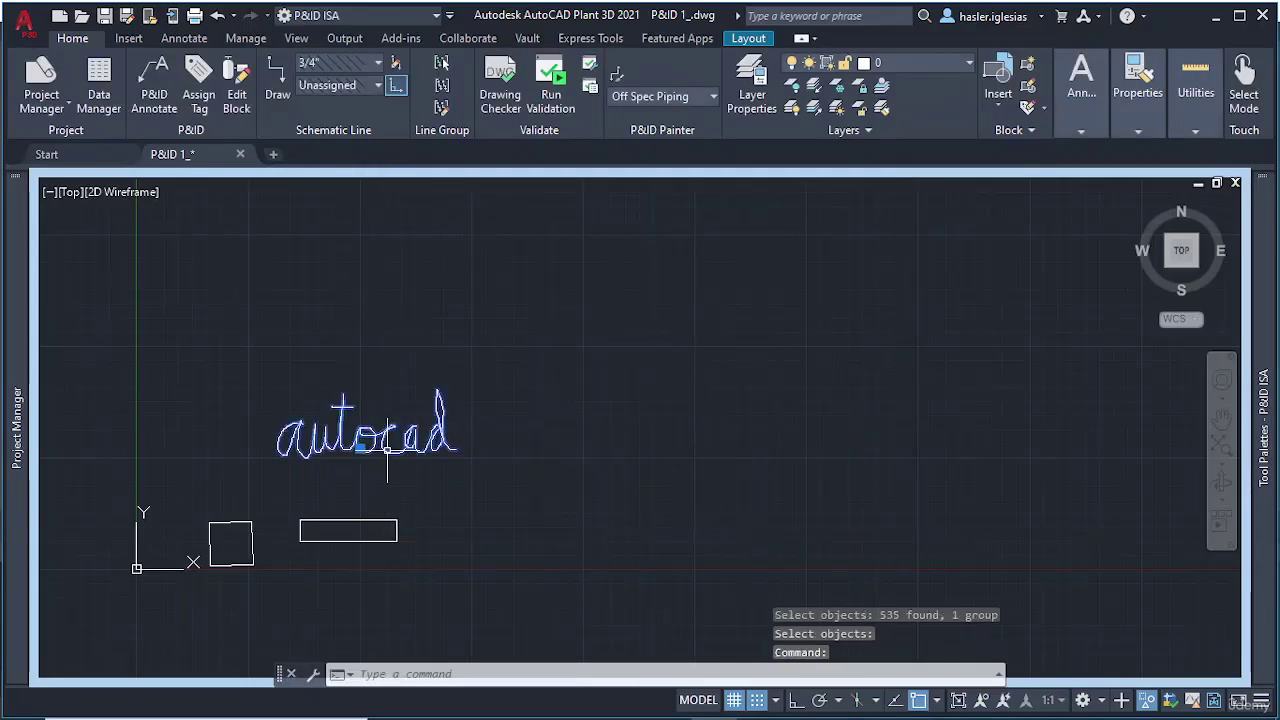
scroll(500, 471, "up", 4)
middle_click_drag(500, 471, 598, 472)
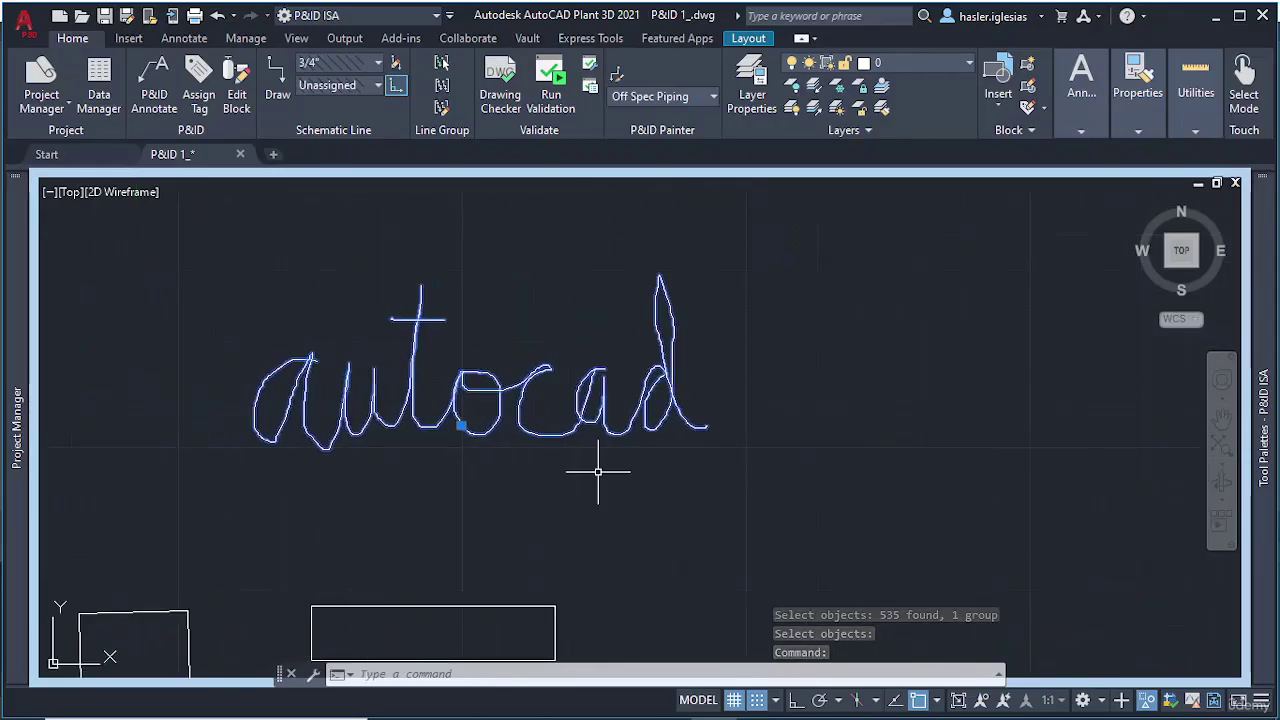
key("Escape")
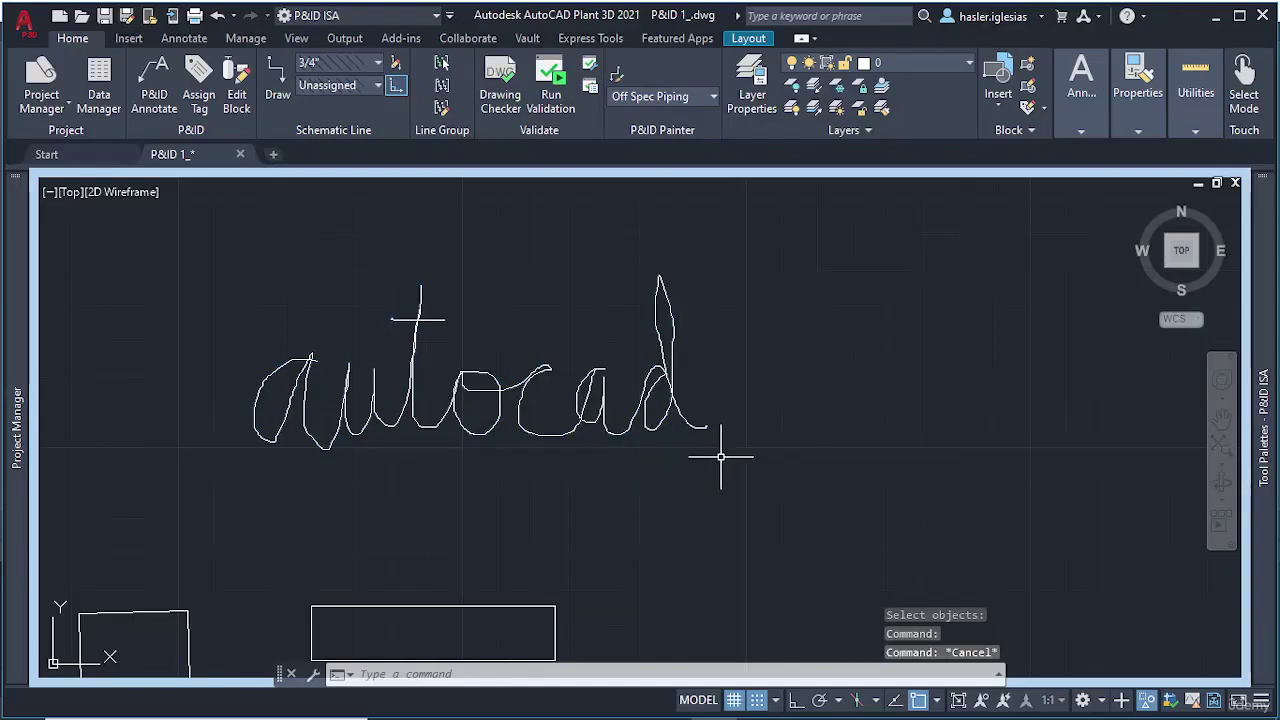
Burst the HANDWRITING block into separate lines and select the lowest segment of the letter c
type("BURS")
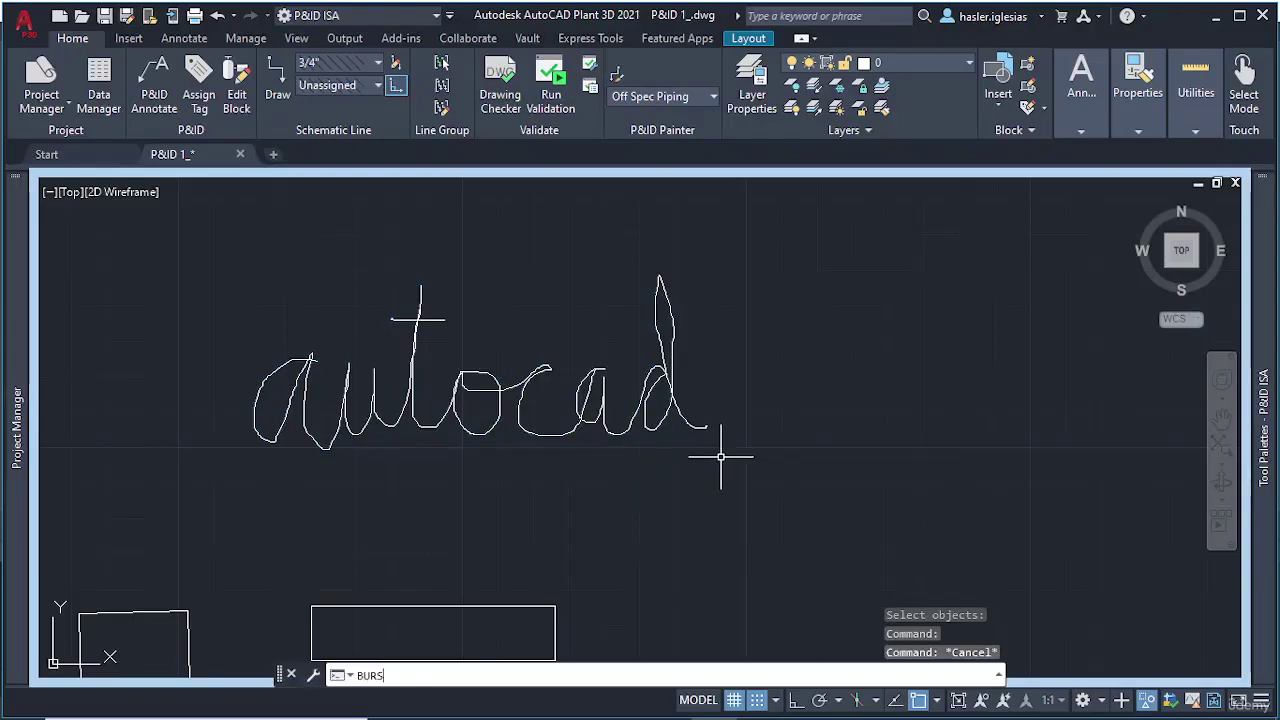
type("T")
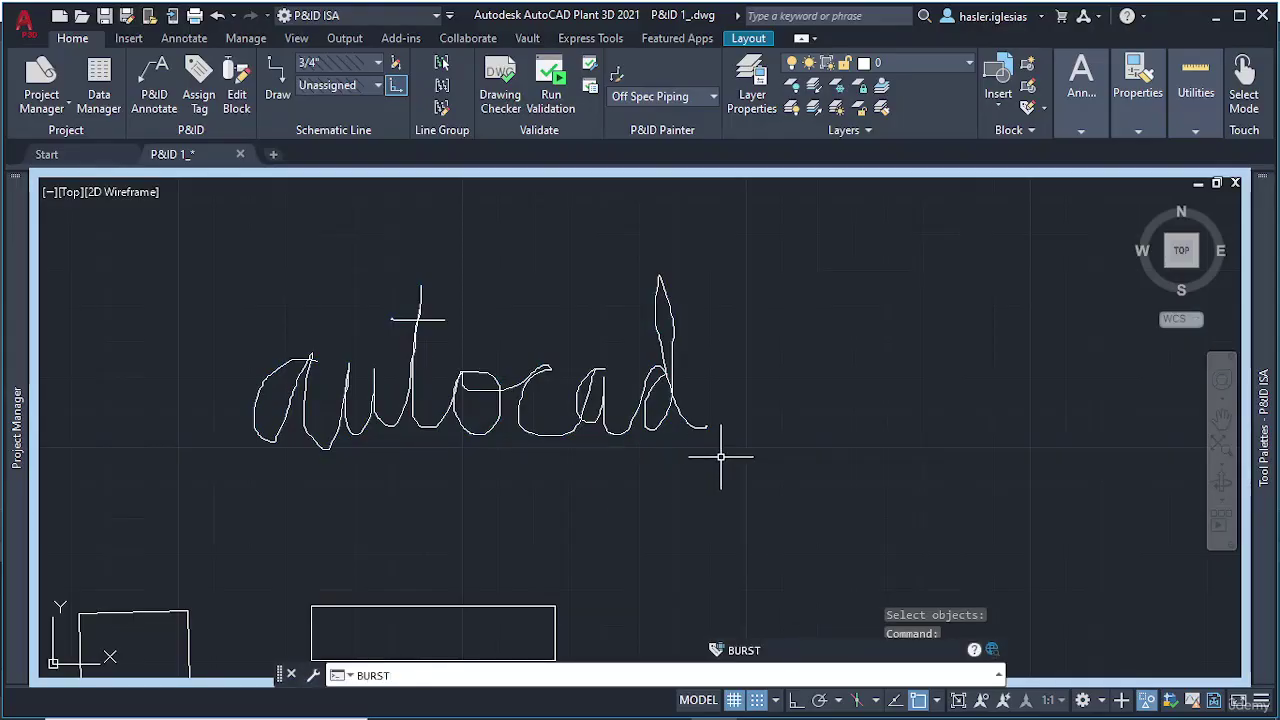
key("Return")
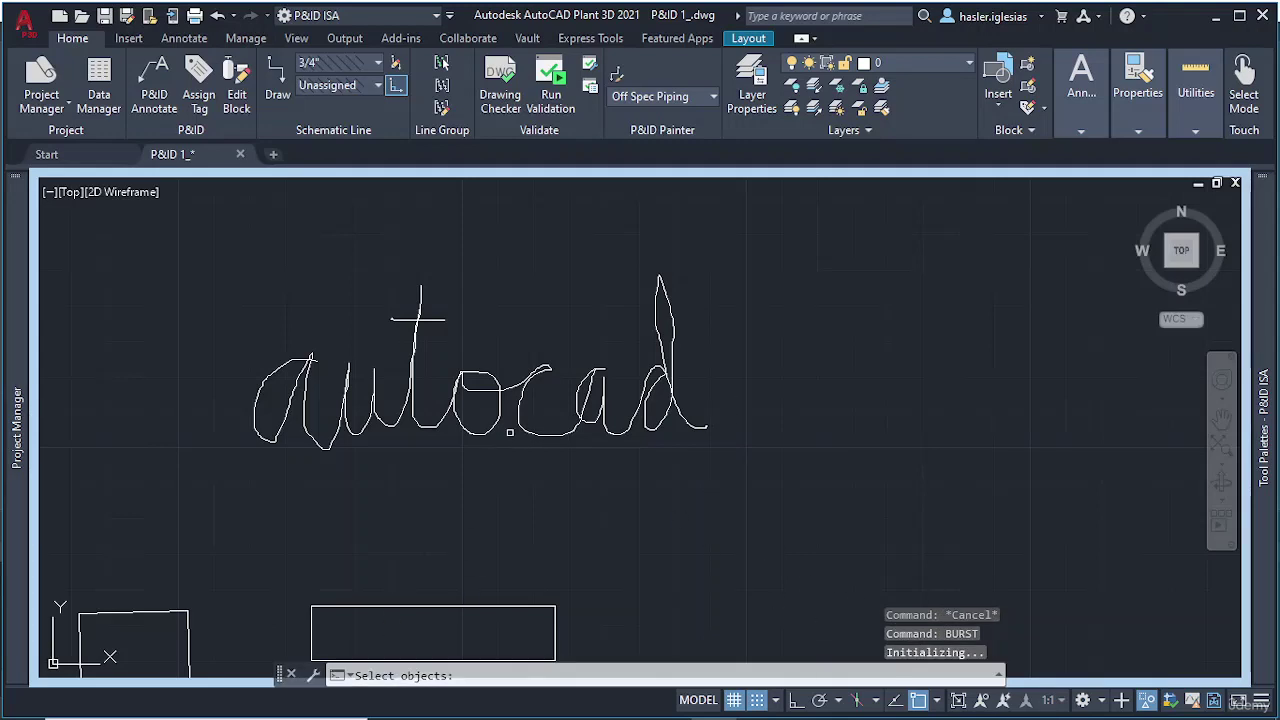
left_click(546, 435)
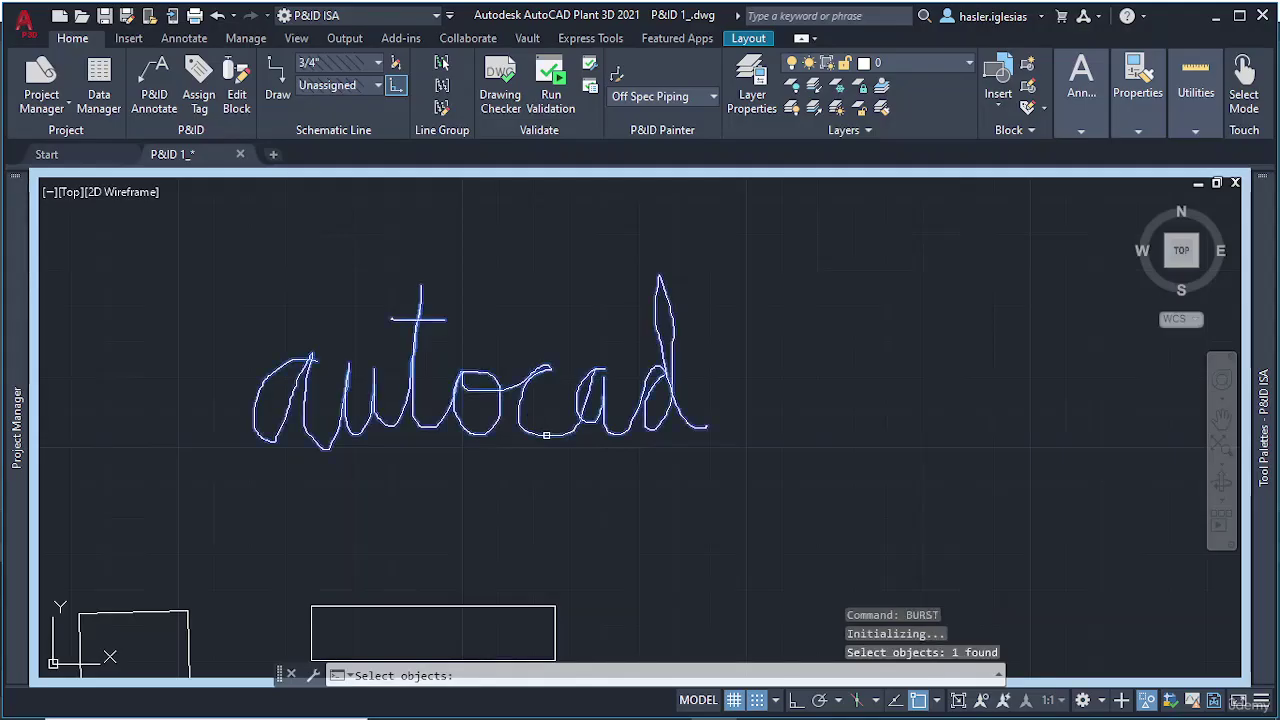
key("Return")
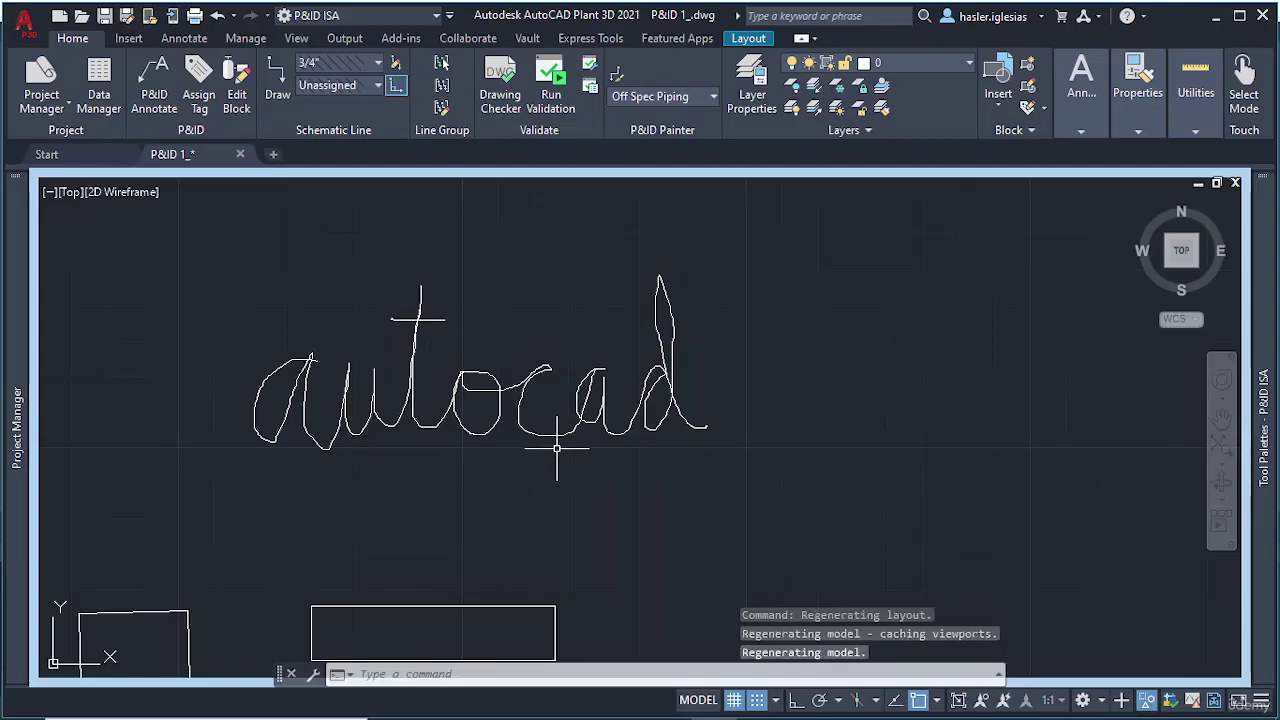
scroll(545, 440, "up", 6)
left_click(541, 476)
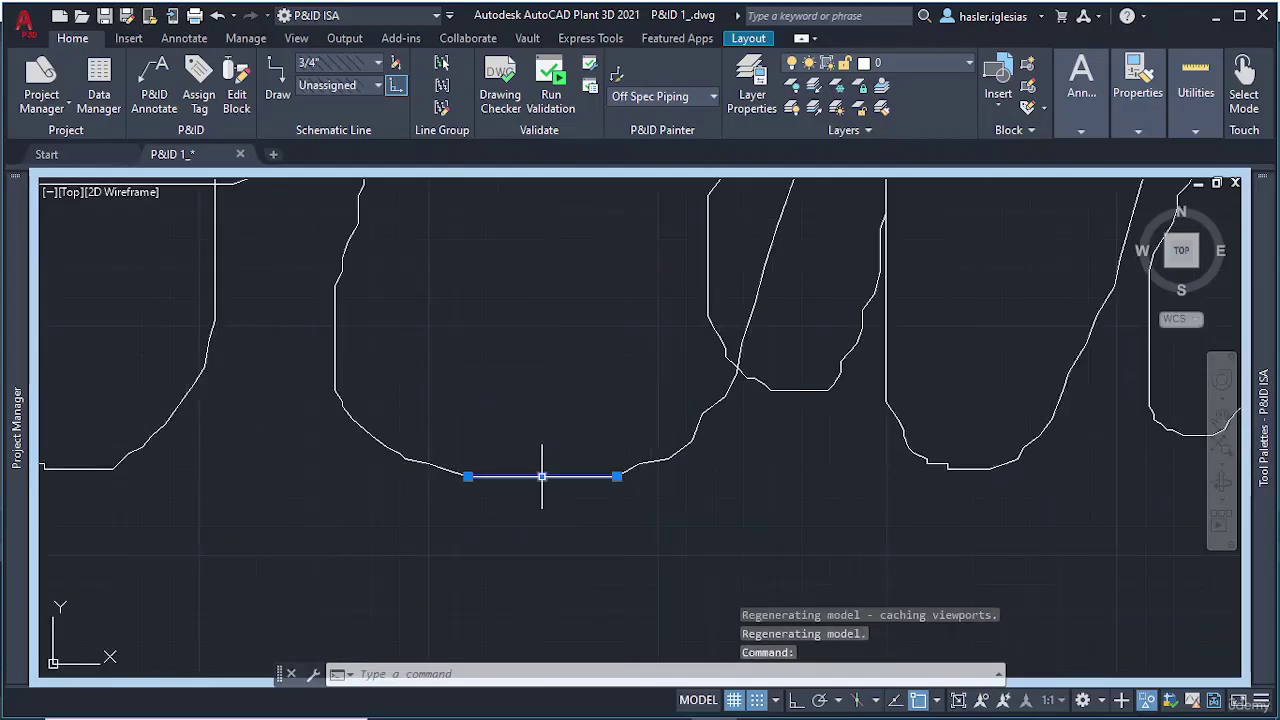
Move the lowest horizontal segment of the letter c straight down, away from the rest of the letter
scroll(605, 485, "up", 4)
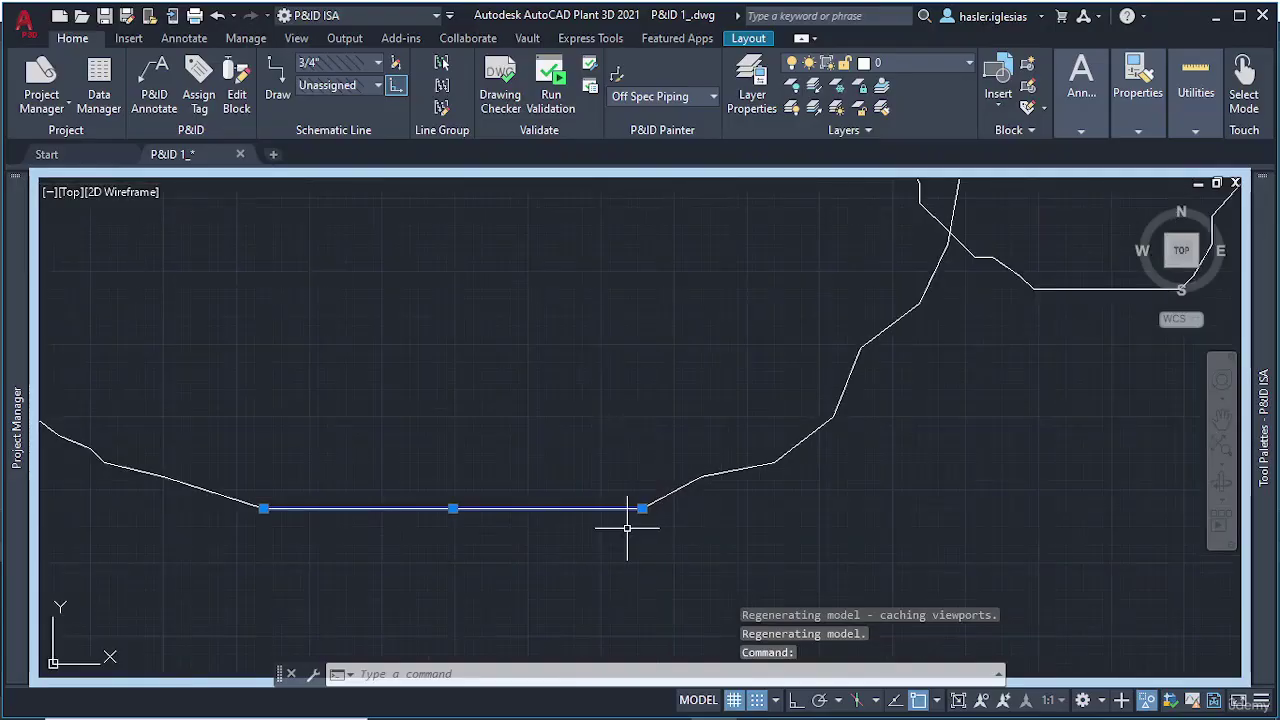
scroll(630, 515, "down", 6)
scroll(633, 514, "down", 5)
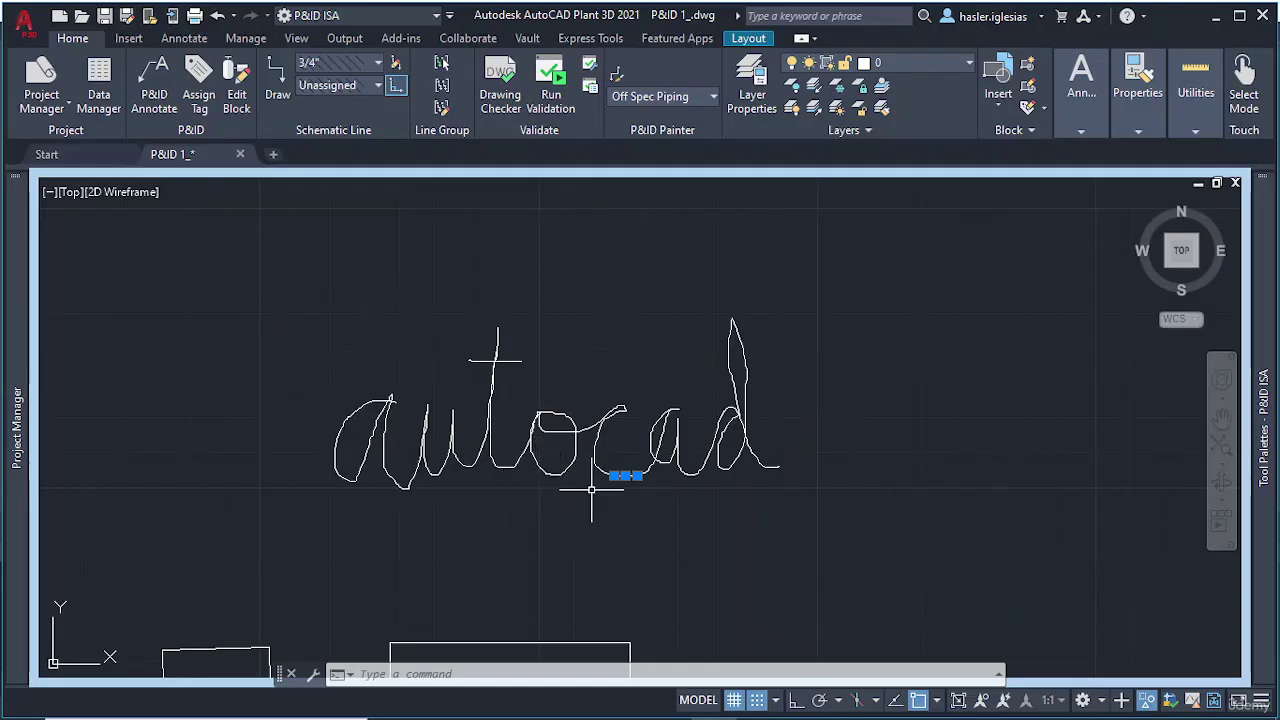
scroll(591, 490, "up", 3)
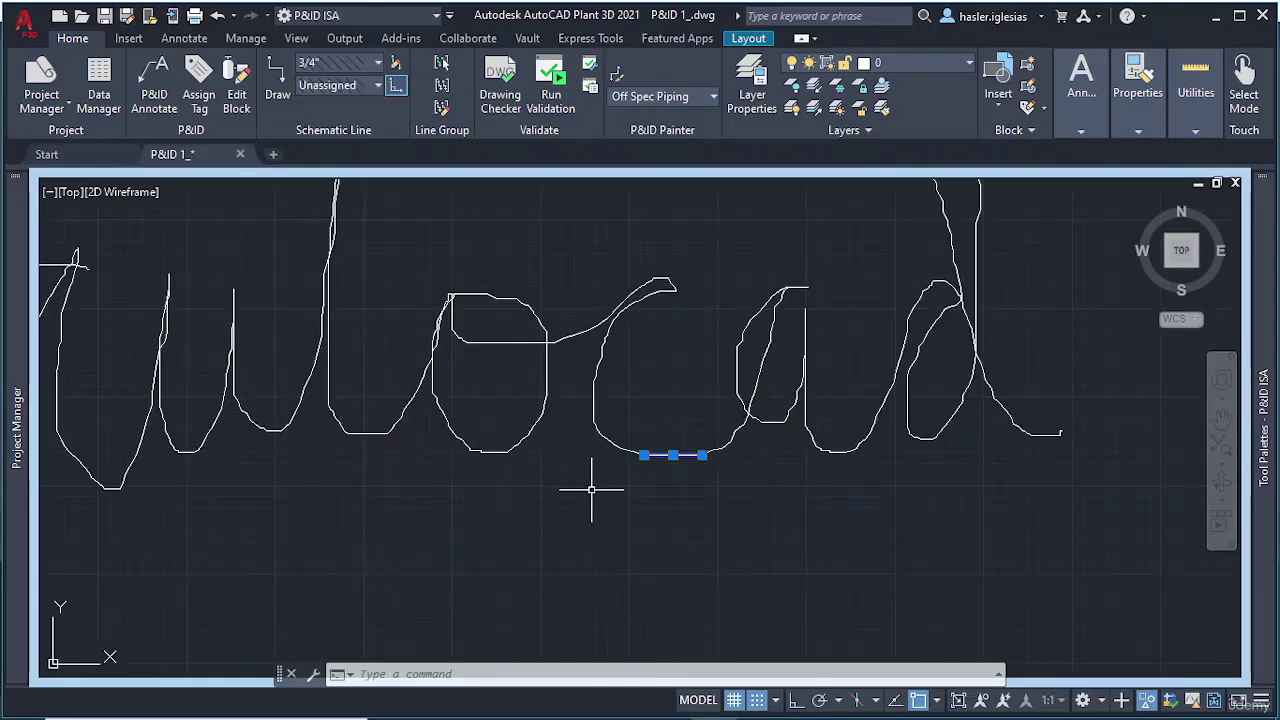
scroll(657, 491, "up", 3)
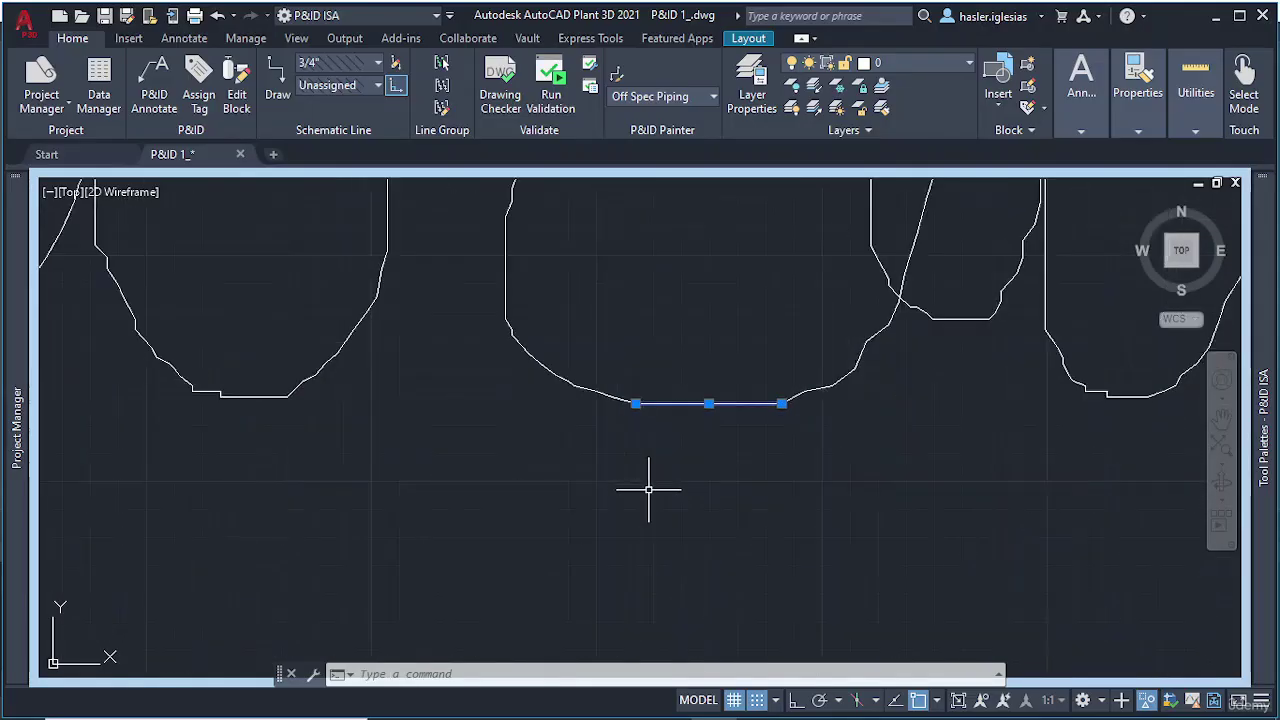
left_click(708, 403)
left_click(708, 480)
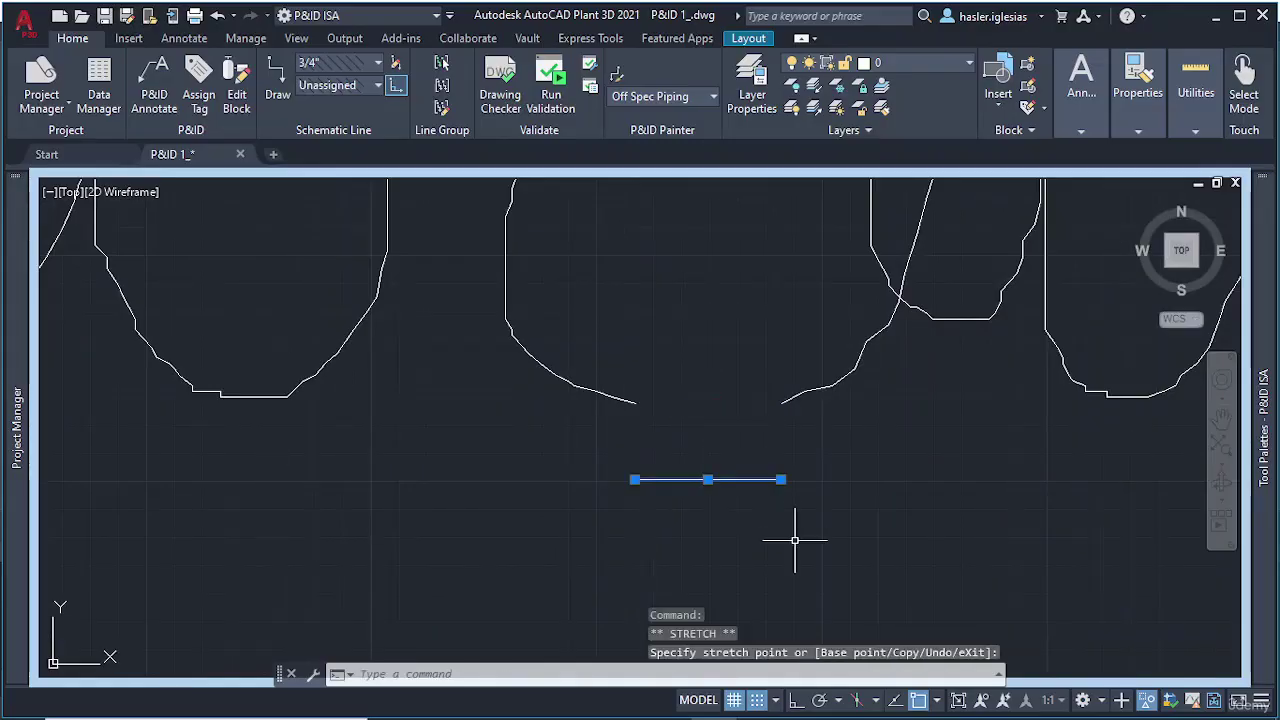
left_click(828, 472)
key("Escape")
Move the short sloped segment beside the gap at the base of the letter c down and to the right
left_click(794, 397)
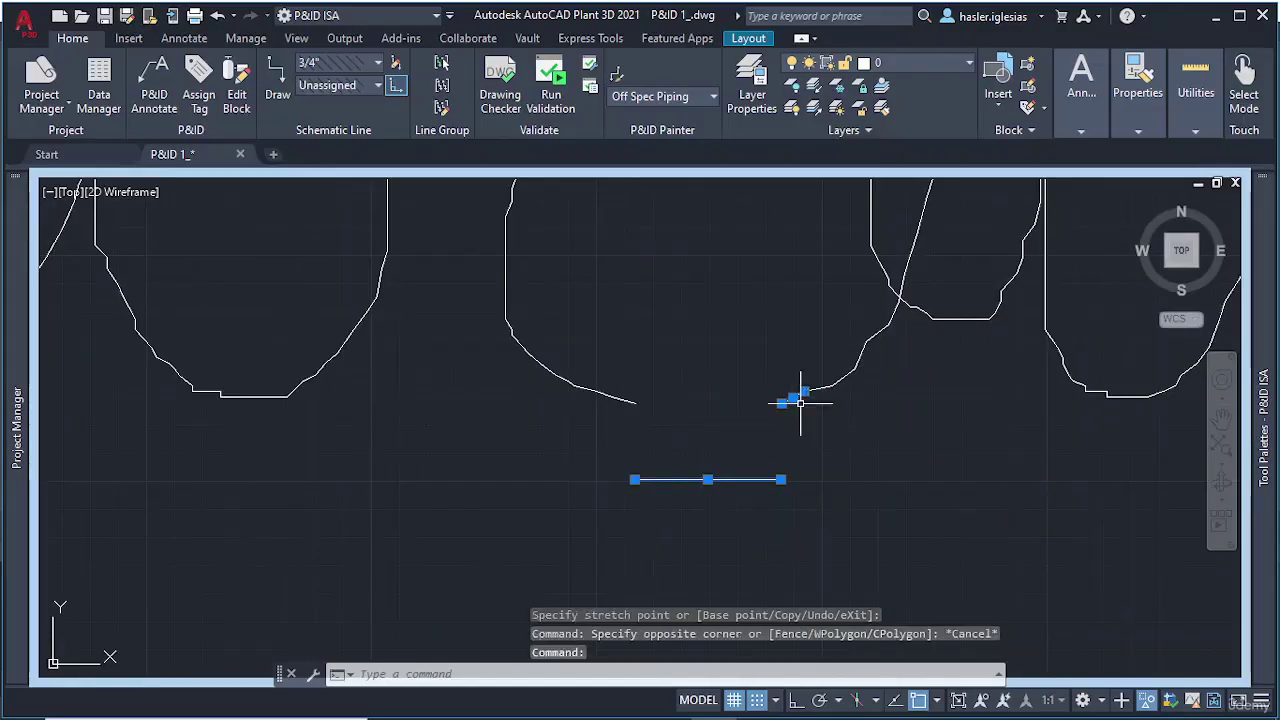
left_click(793, 397)
left_click(866, 460)
key("Escape")
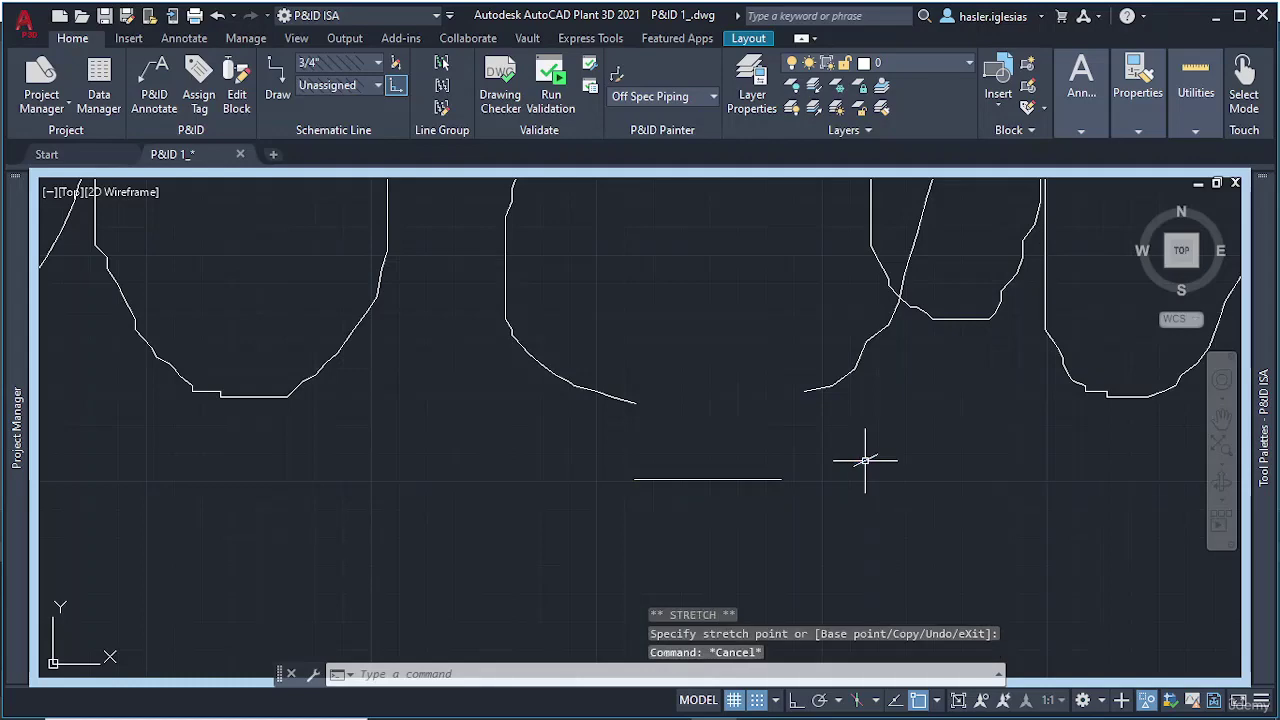
left_click(613, 392)
left_click(606, 402)
key("Escape")
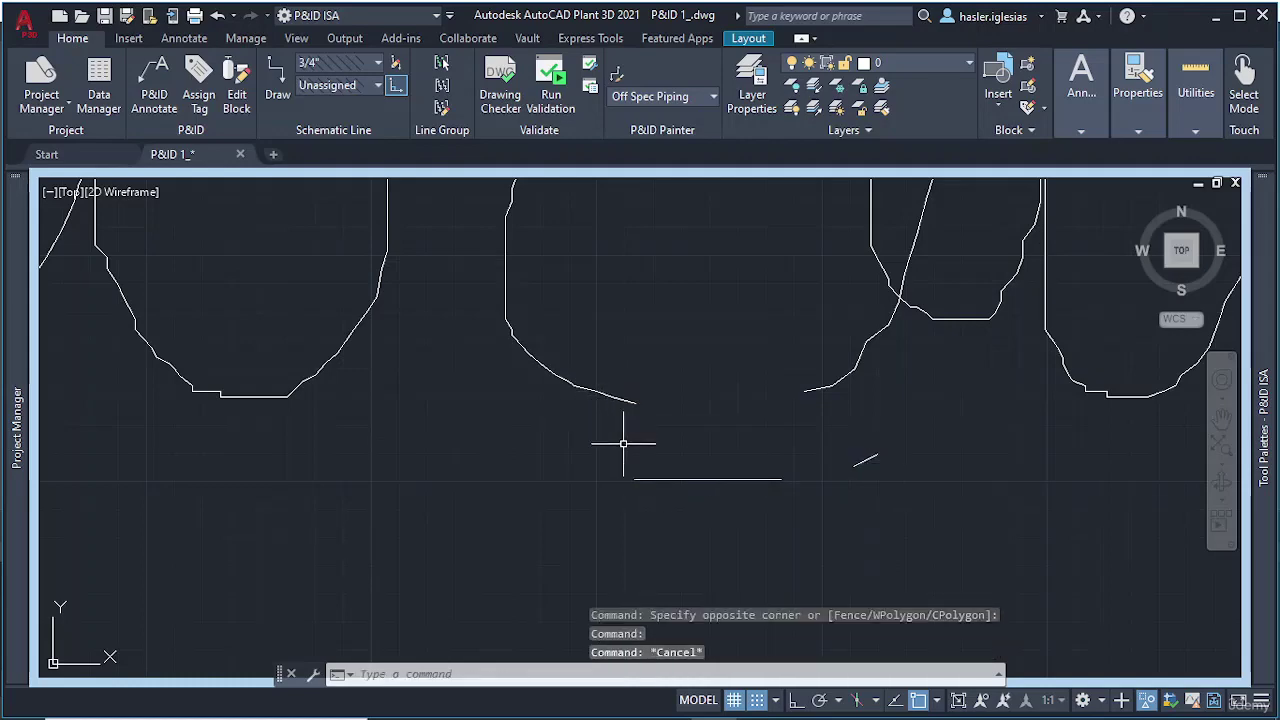
Undo the segment moves, the burst, the block creation and the grouping of the autocad handwriting
scroll(690, 460, "down", 5)
key("ctrl+z")
key("ctrl+z")
key("ctrl+z")
key("ctrl+z")
key("ctrl+z")
key("ctrl+z")
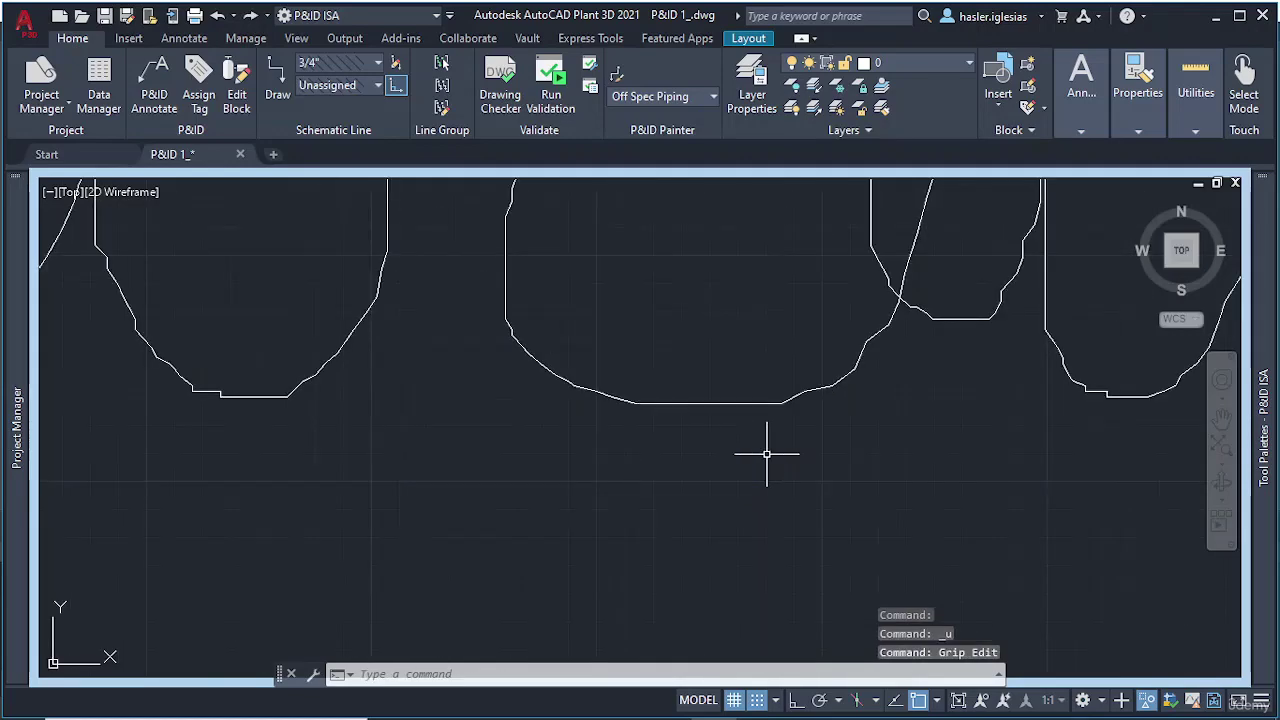
scroll(743, 465, "down", 5)
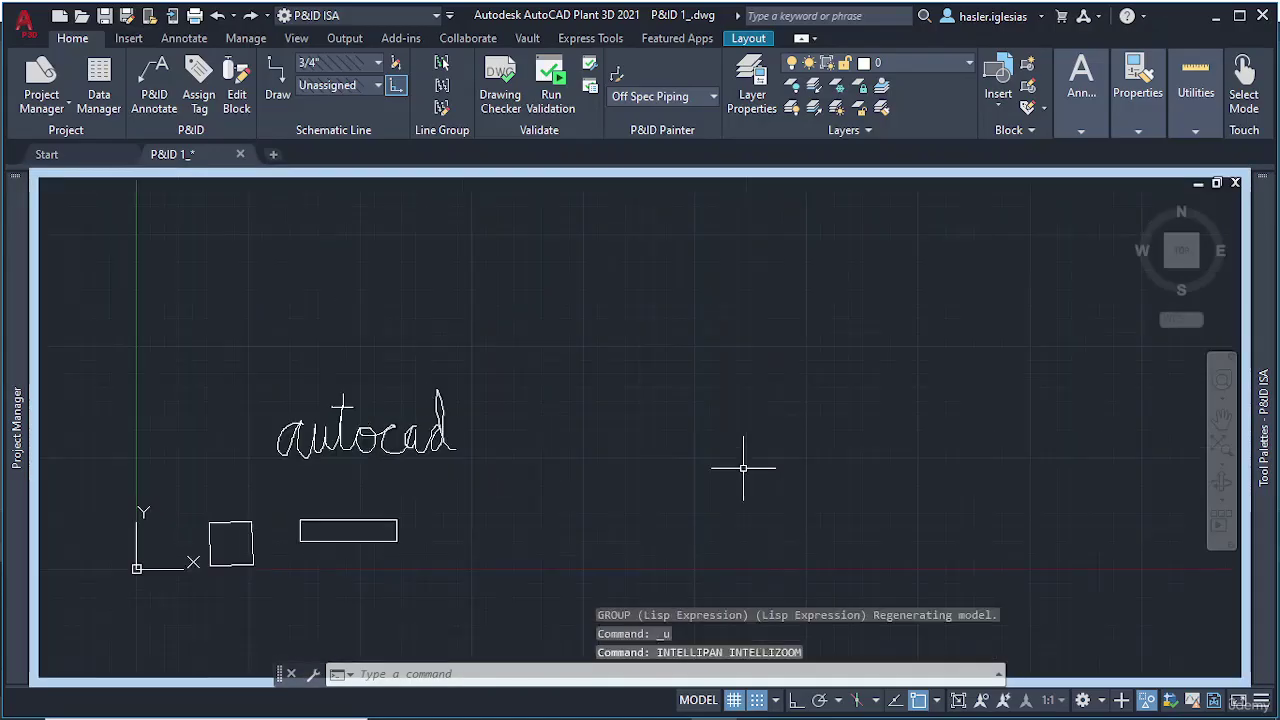
scroll(363, 449, "up", 4)
left_click(380, 404)
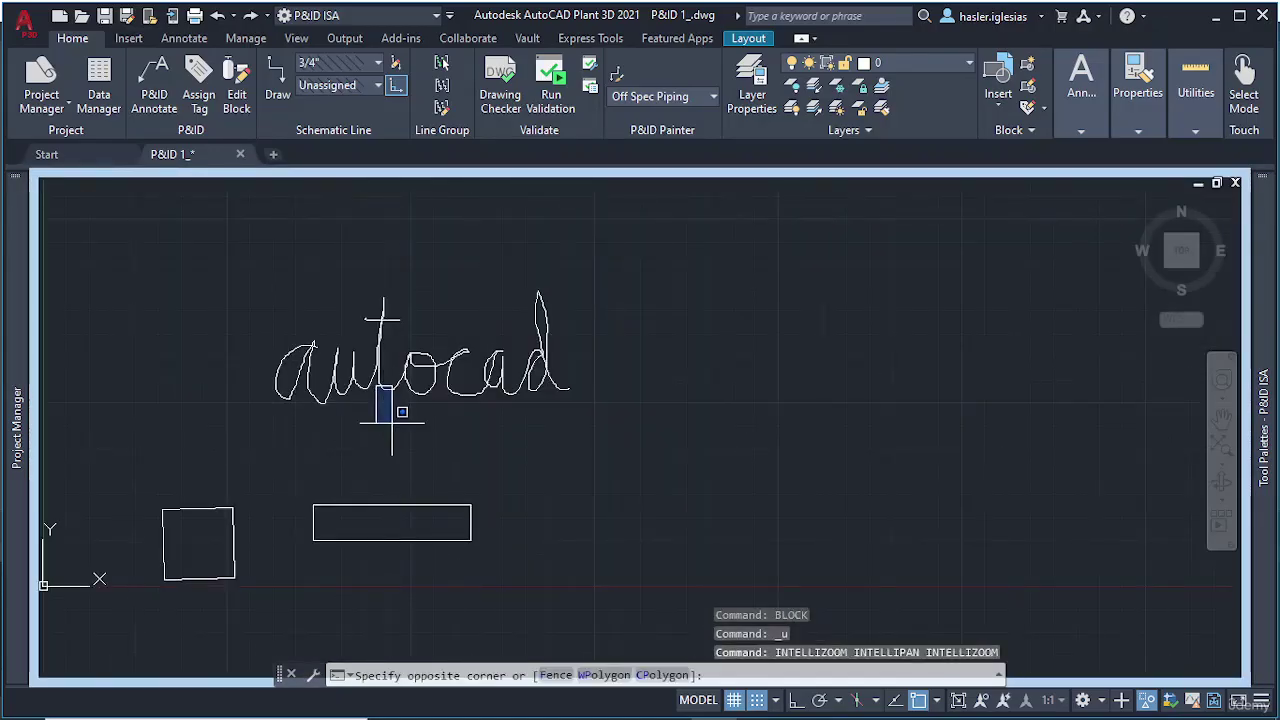
key("Escape")
key("ctrl+z")
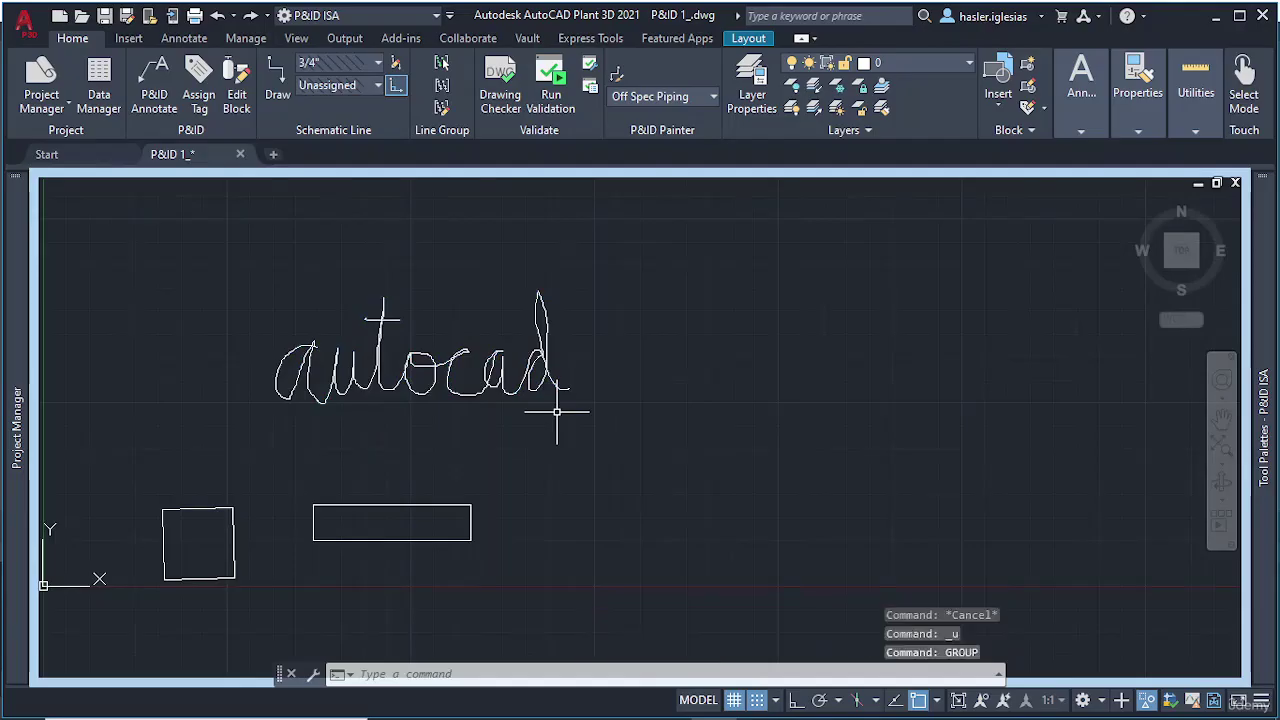
Check that the handwriting is ungrouped by selecting a segment at the base of the letter c, and clear the selection
left_click(472, 388)
left_click(479, 394)
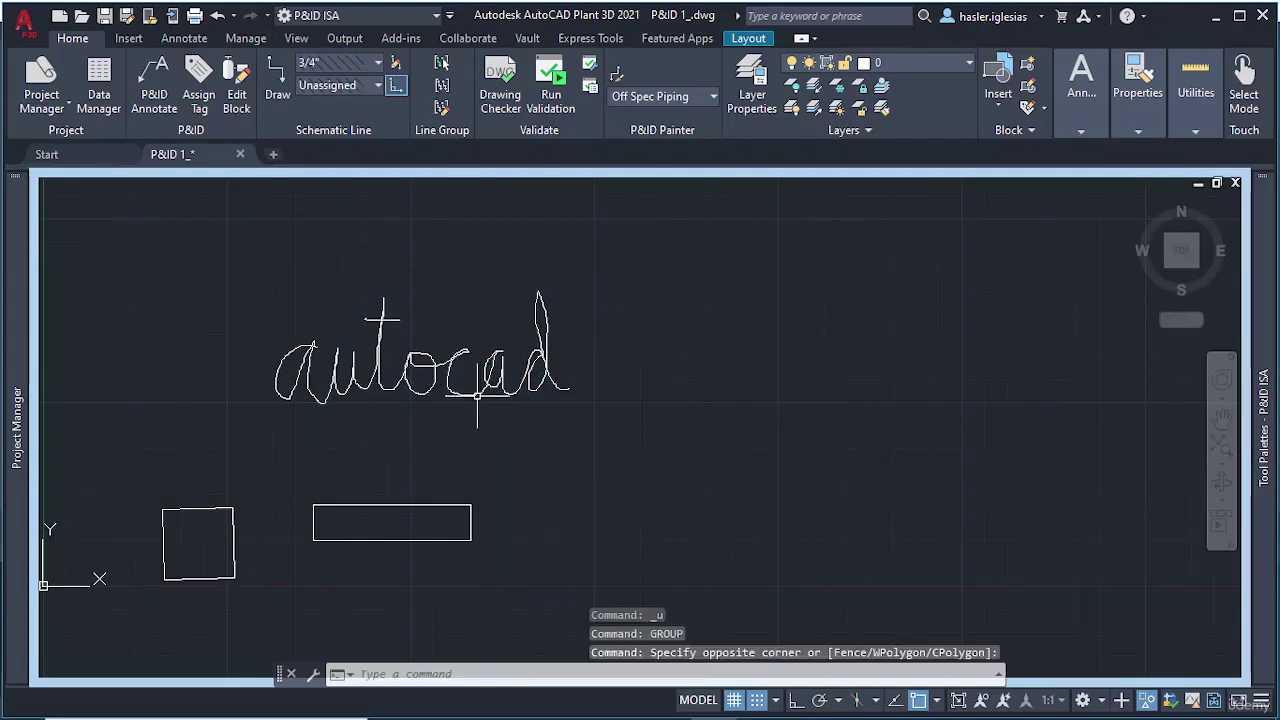
left_click(472, 388)
key("Escape")
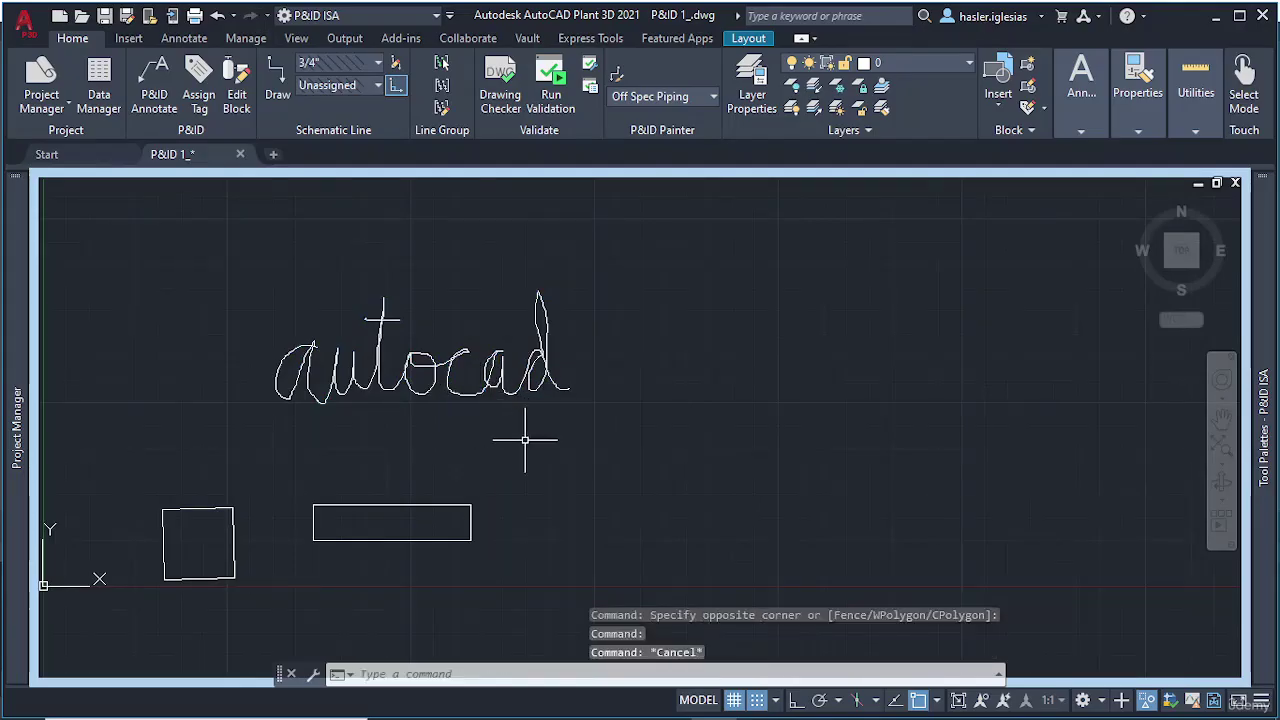
Group all the segments of the autocad handwriting again with the GROUP command and test the group by selecting one letter
left_click(642, 430)
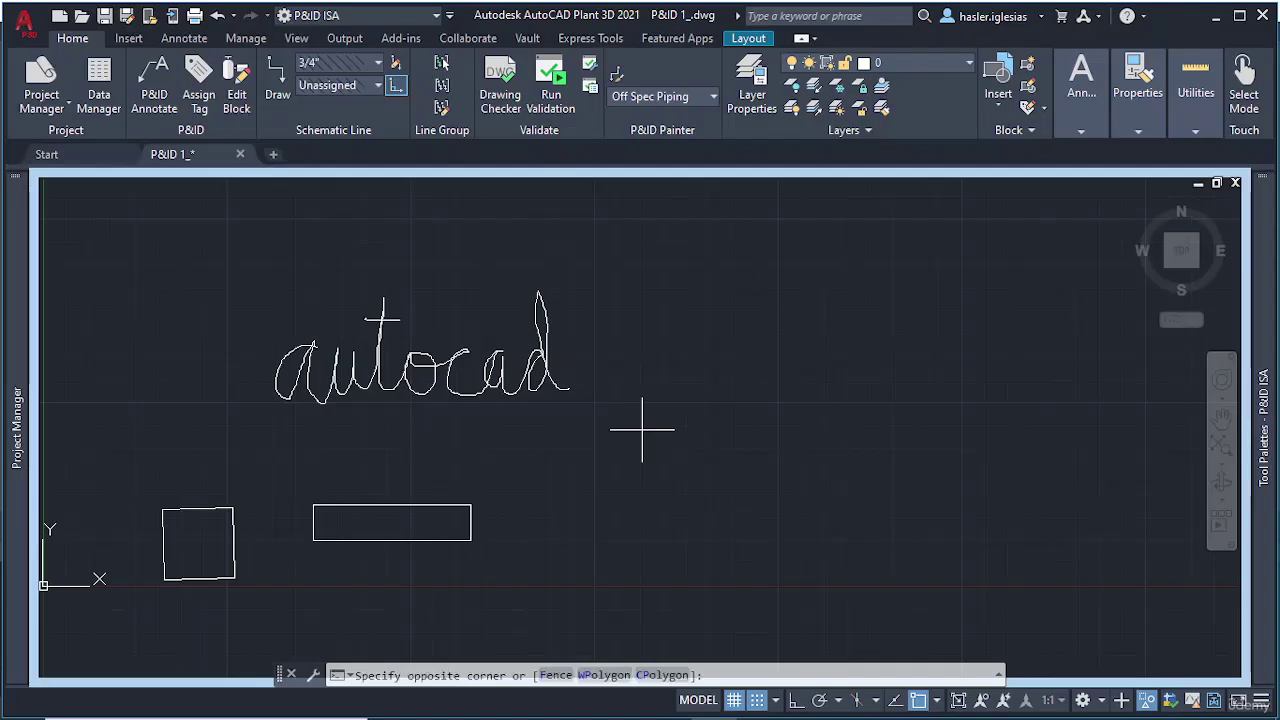
left_click(233, 260)
type("group")
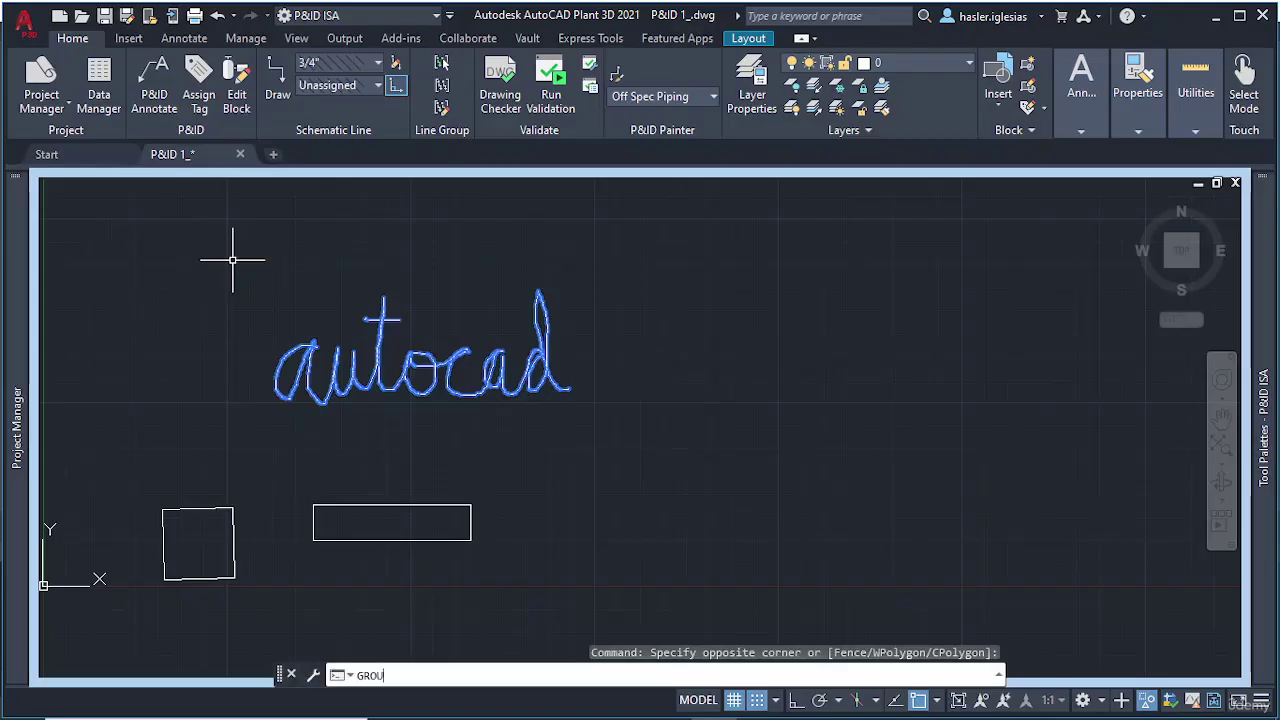
key("Return")
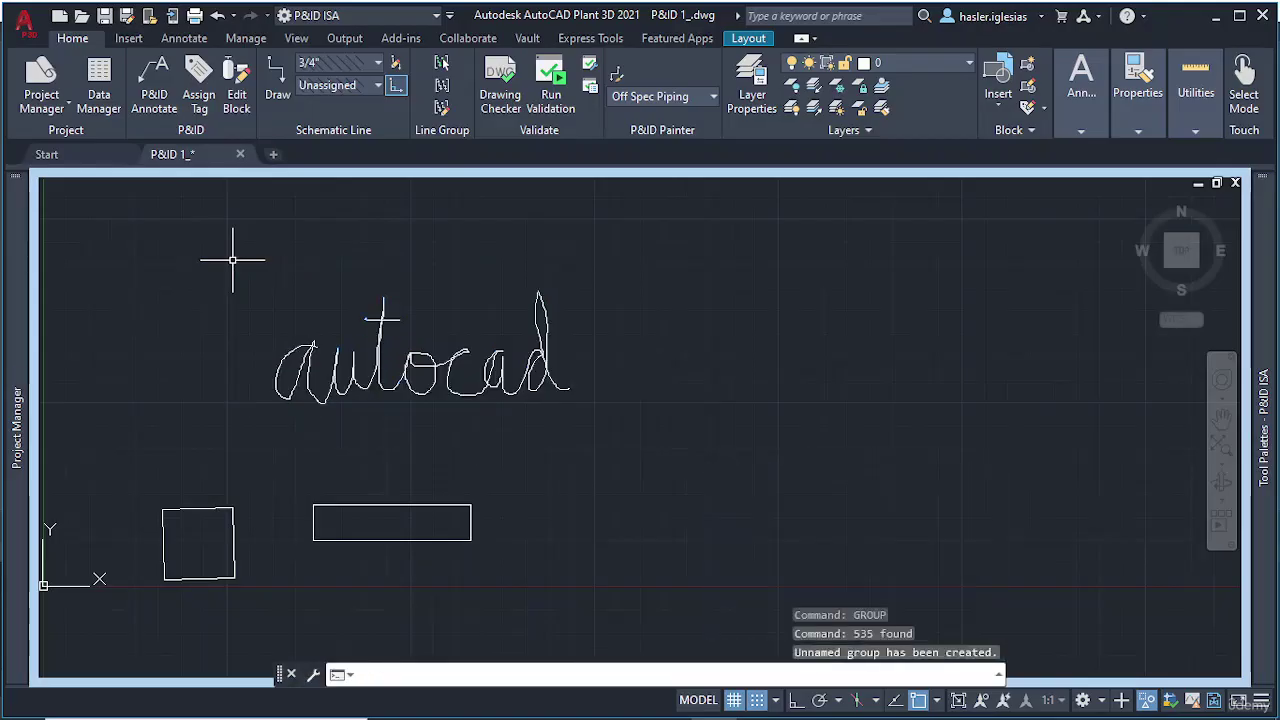
left_click(311, 395)
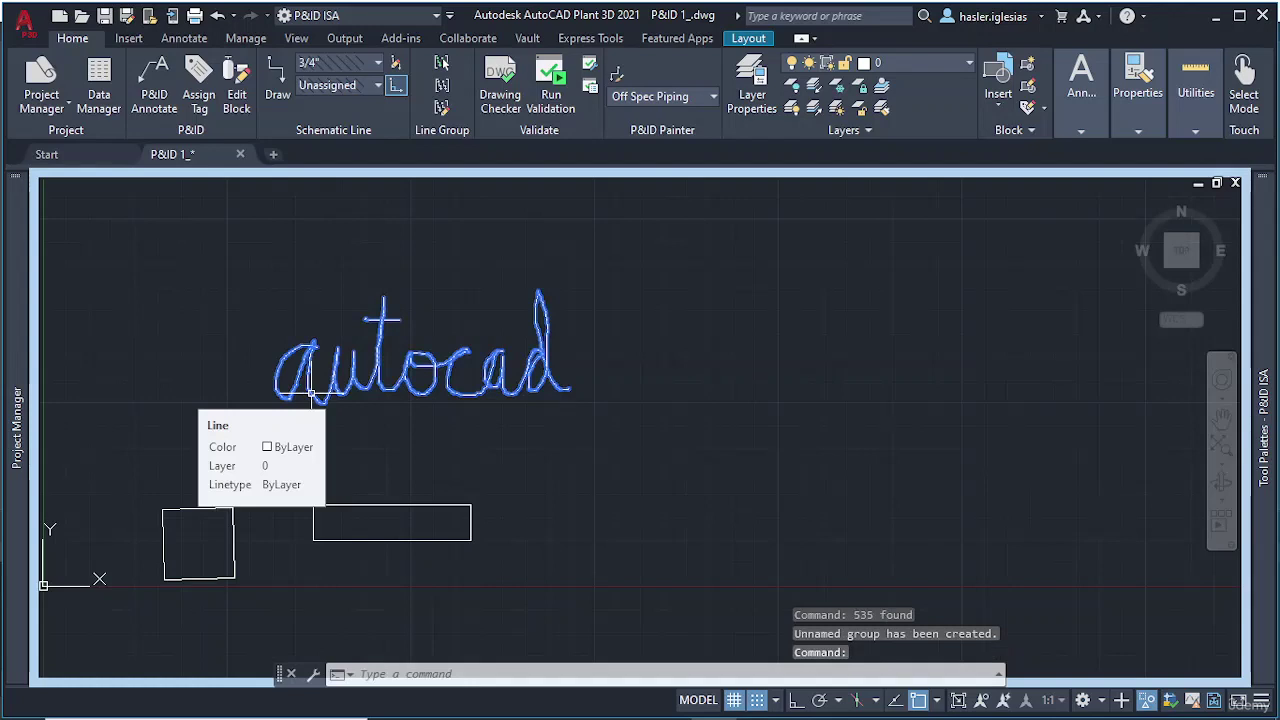
key("Escape")
type("BREAK")
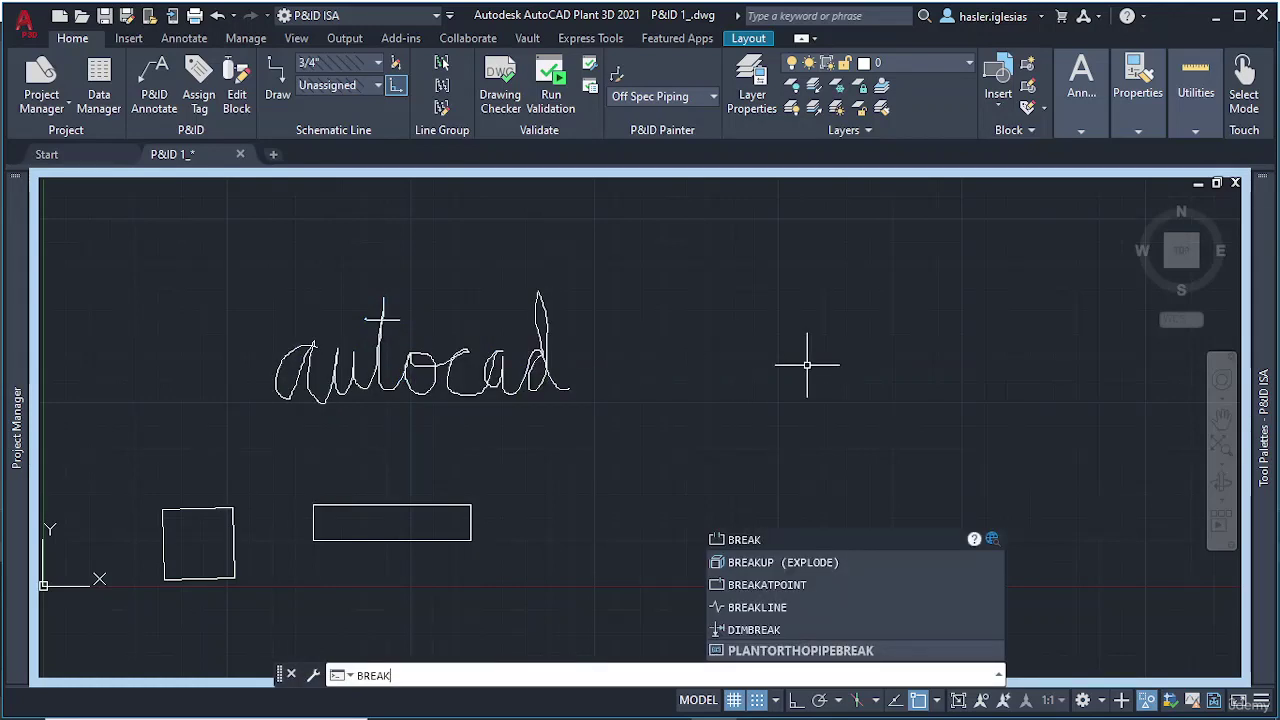
key("Return")
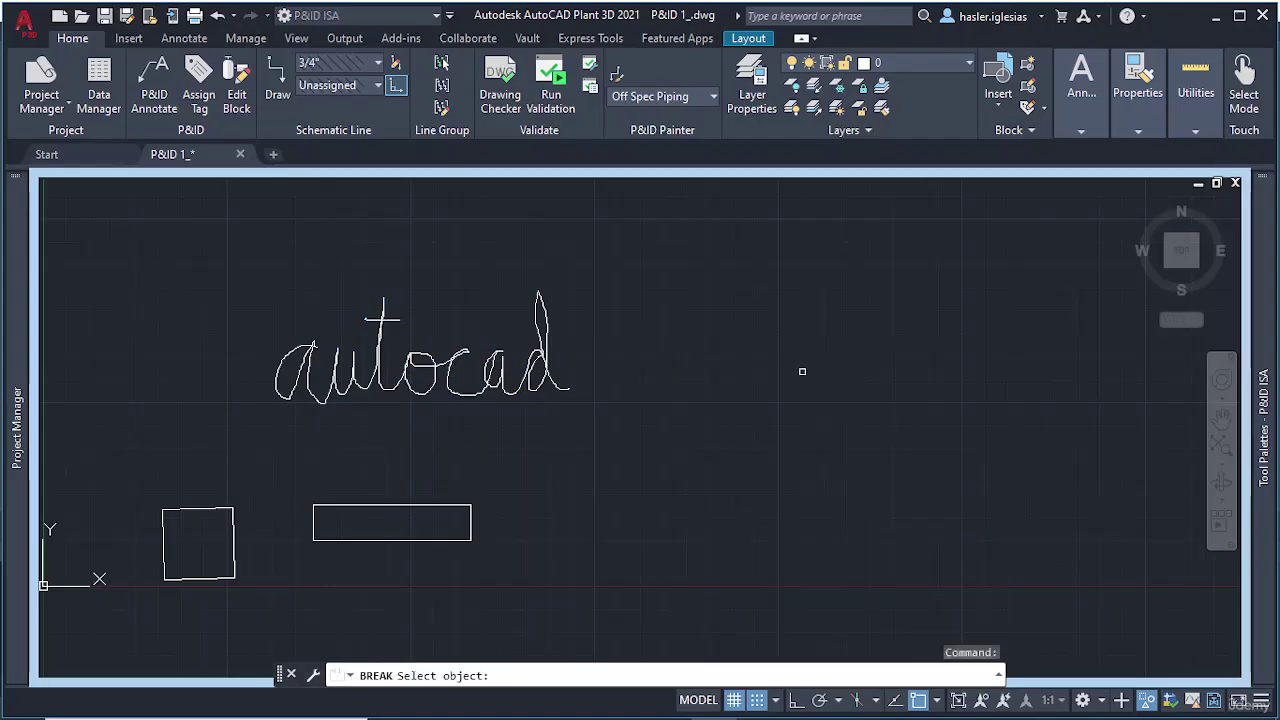
key("Escape")
key("Escape")
key("Escape")
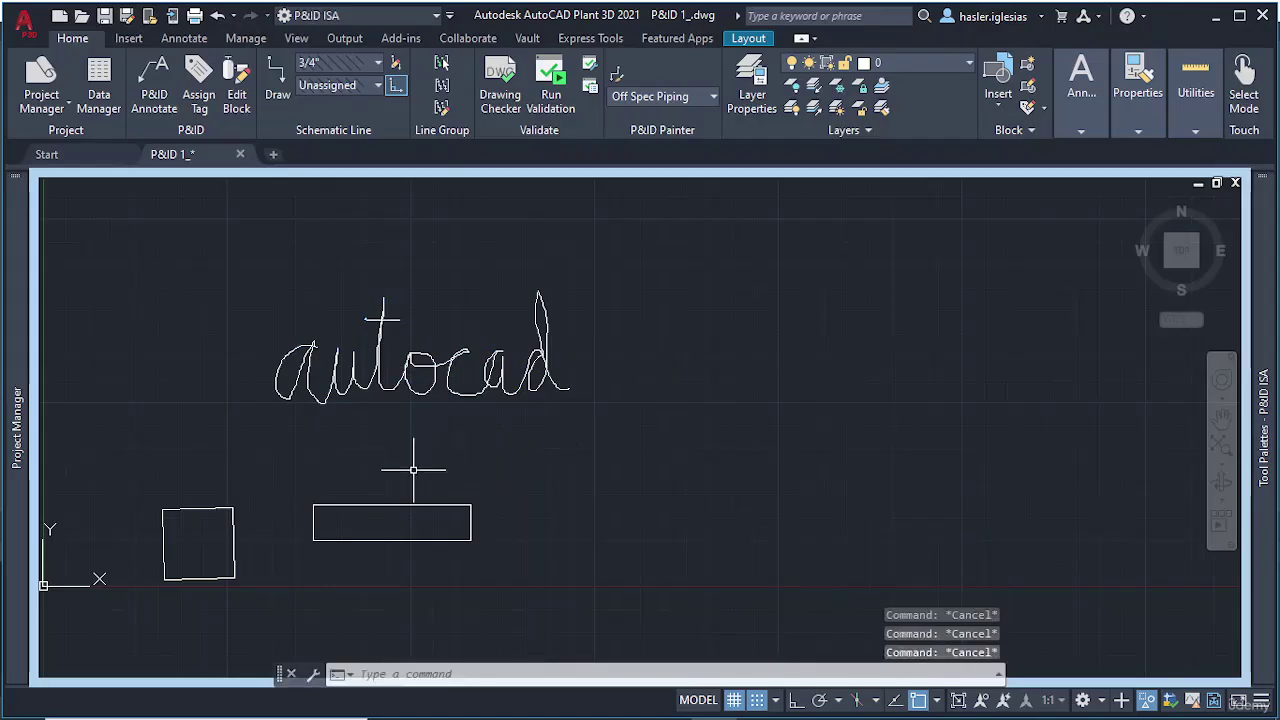
Delete the entire autocad handwriting above the square and the rectangle
scroll(410, 468, "up", 3)
scroll(357, 363, "down", 3)
left_click(658, 365)
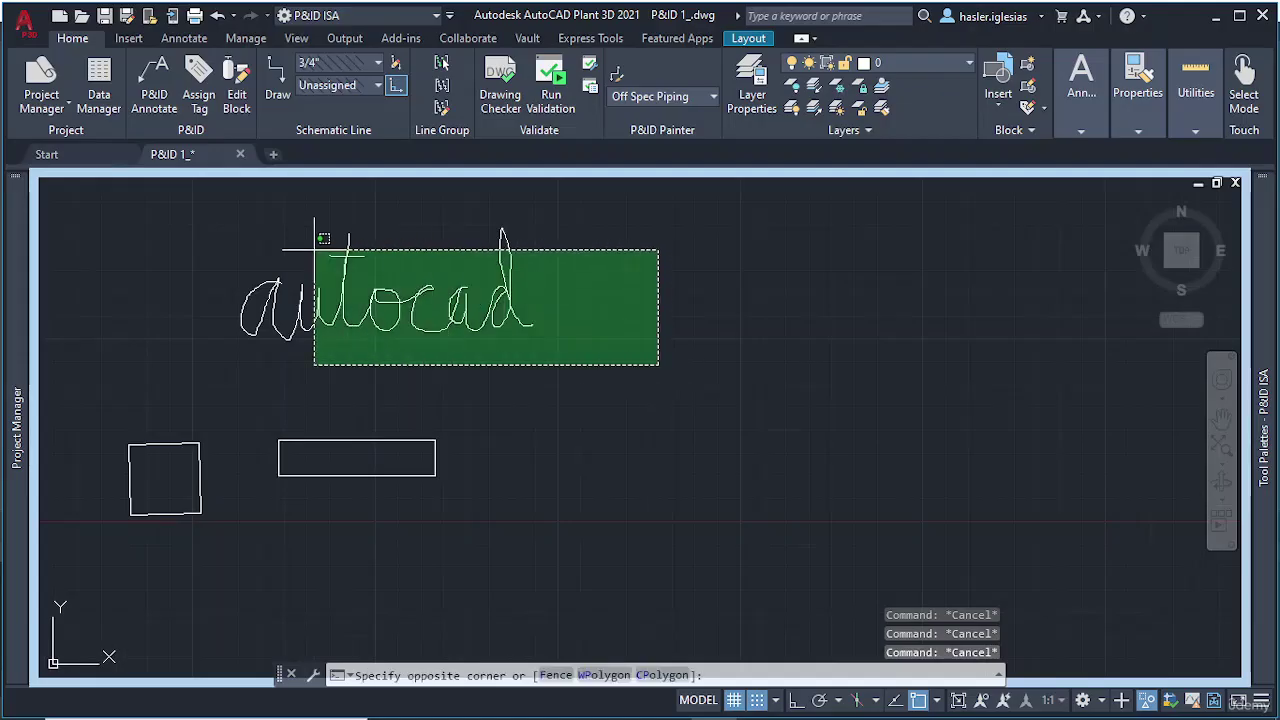
left_click(196, 196)
key("Delete")
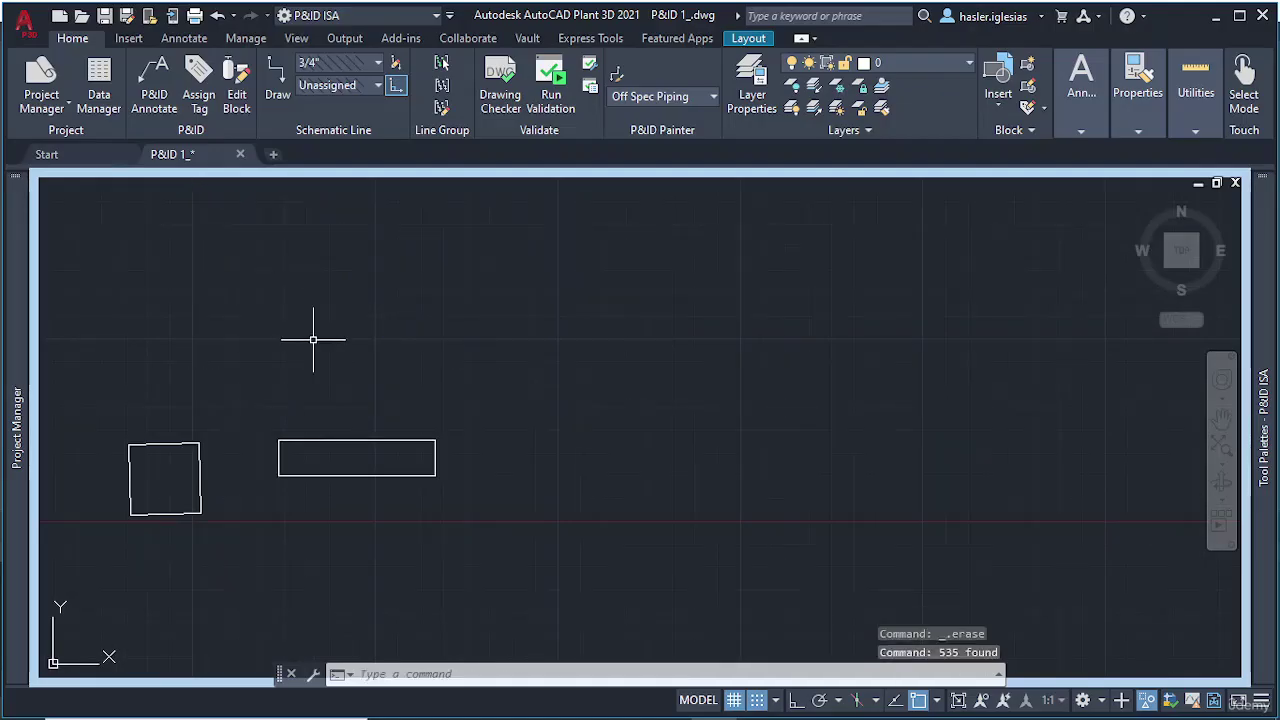
Draw a long, slightly rising line above the rectangle, extending well past its right end
type("l")
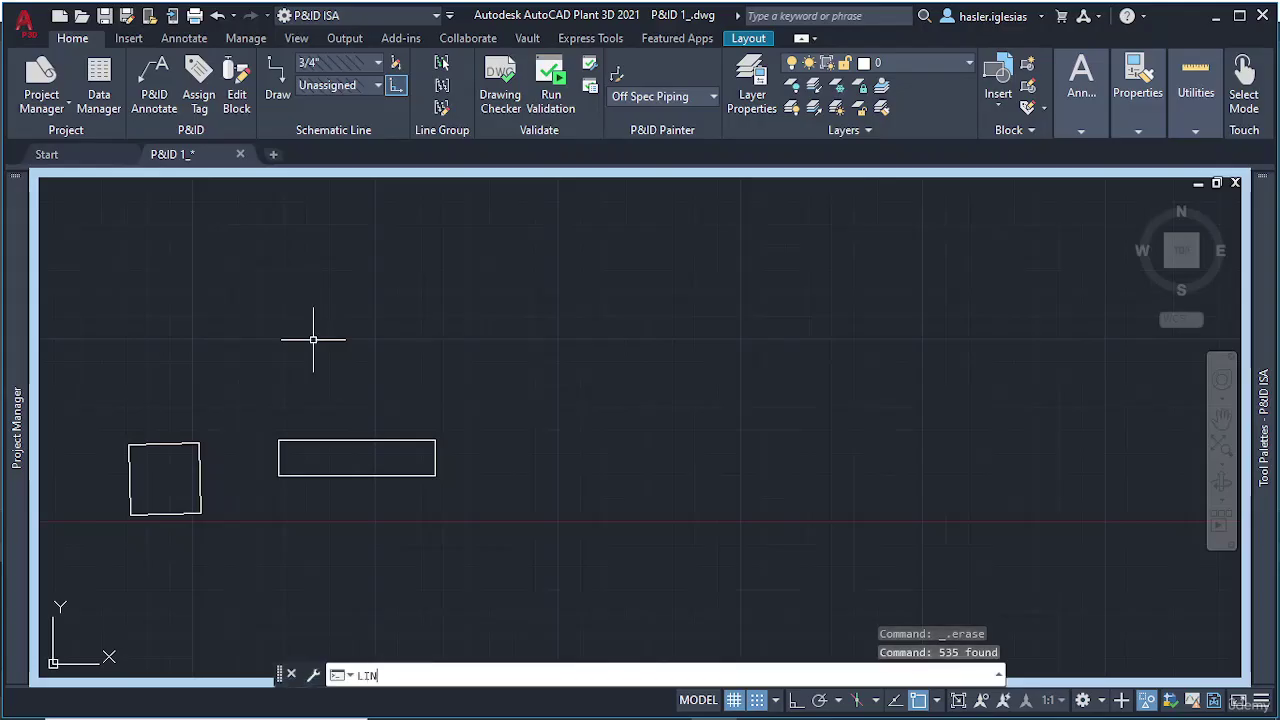
key("Return")
left_click(273, 331)
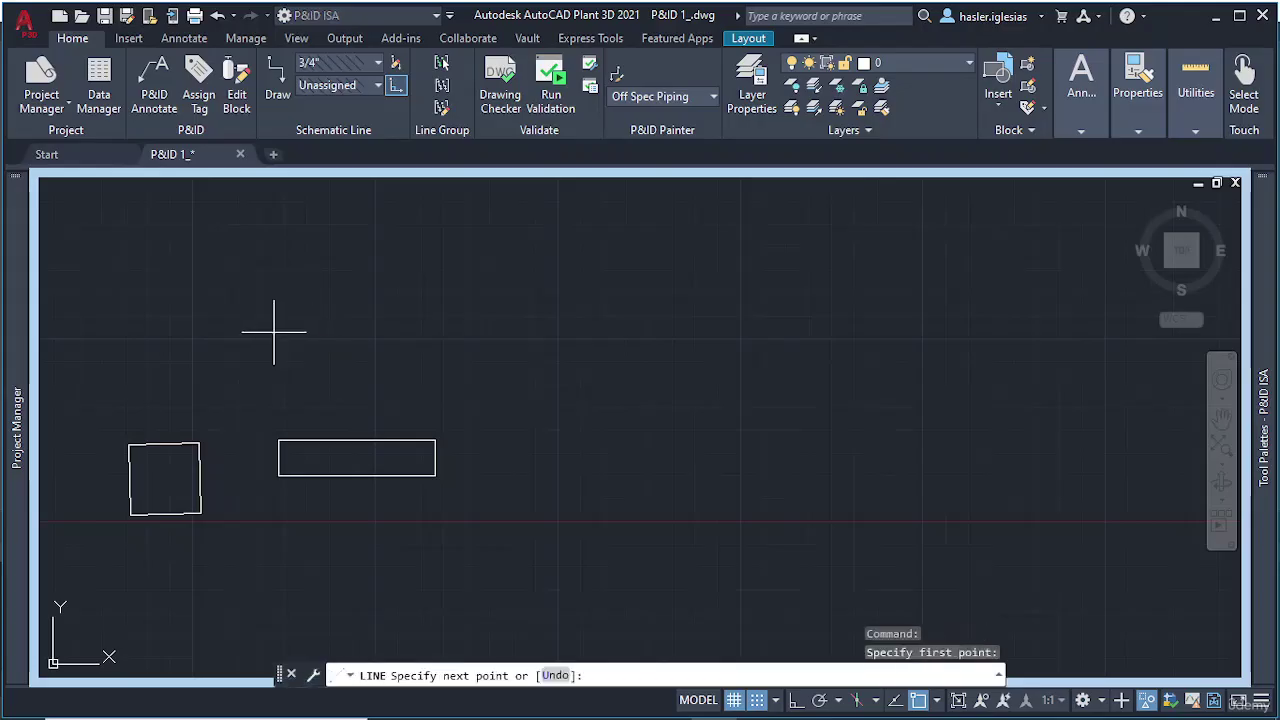
left_click(719, 292)
key("Escape")
Break the sloped line using the First point option, removing the section from about a quarter of its length to its middle
type("br")
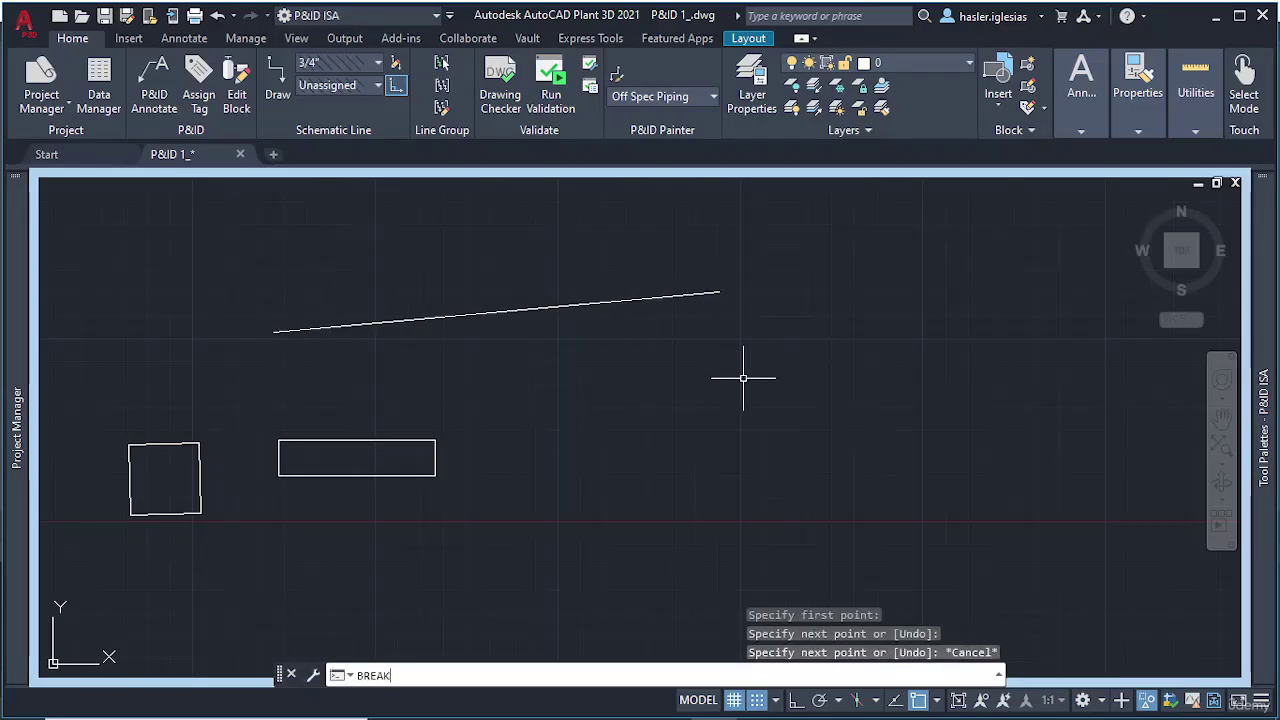
key("Return")
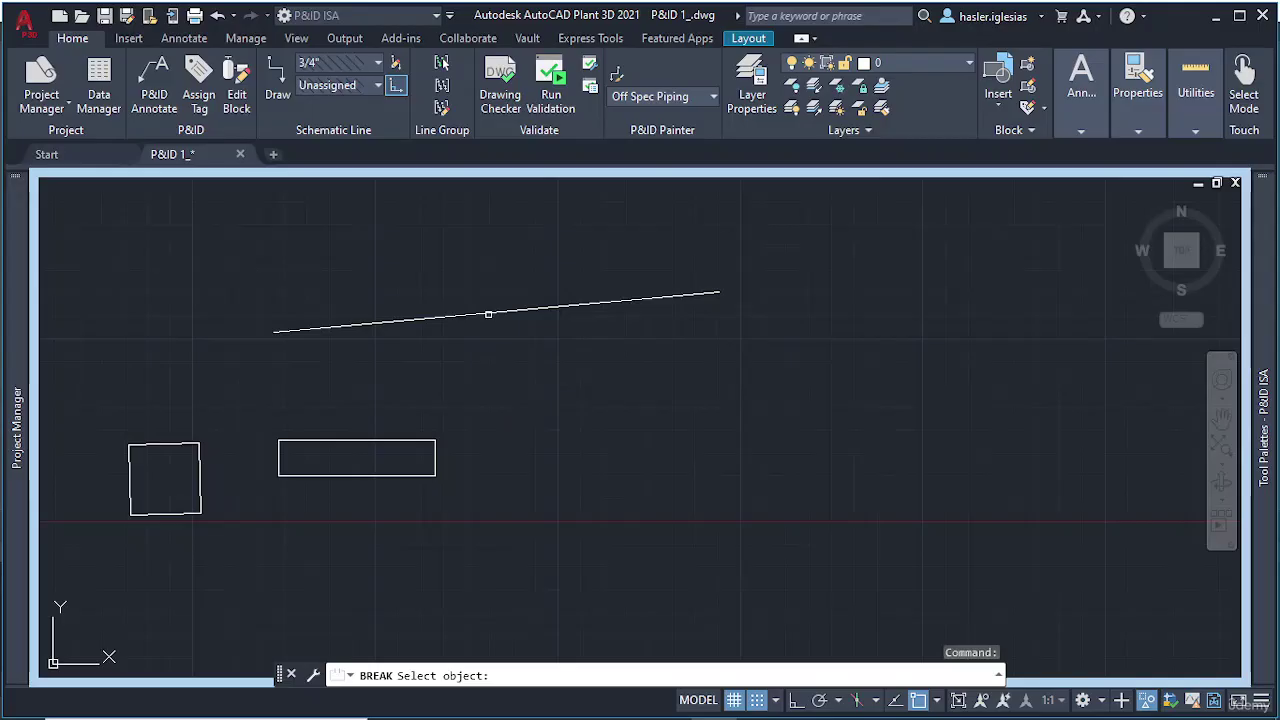
left_click(488, 314)
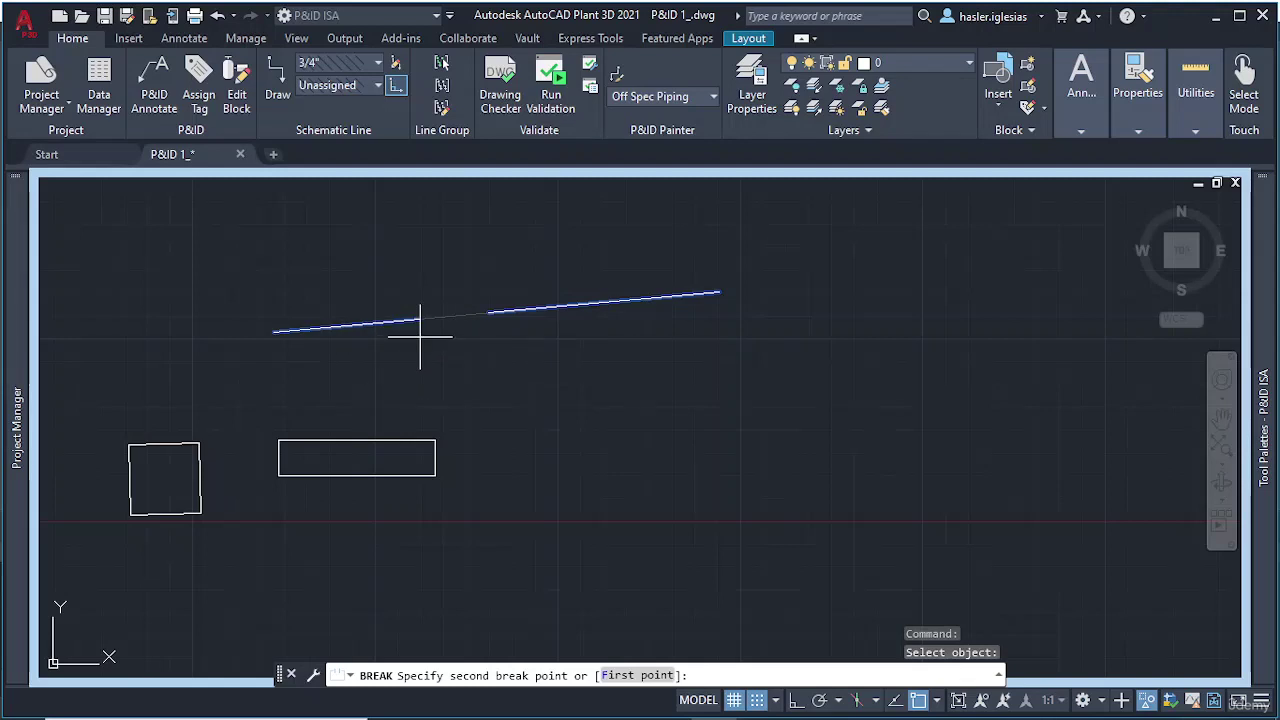
type("F")
key("Return")
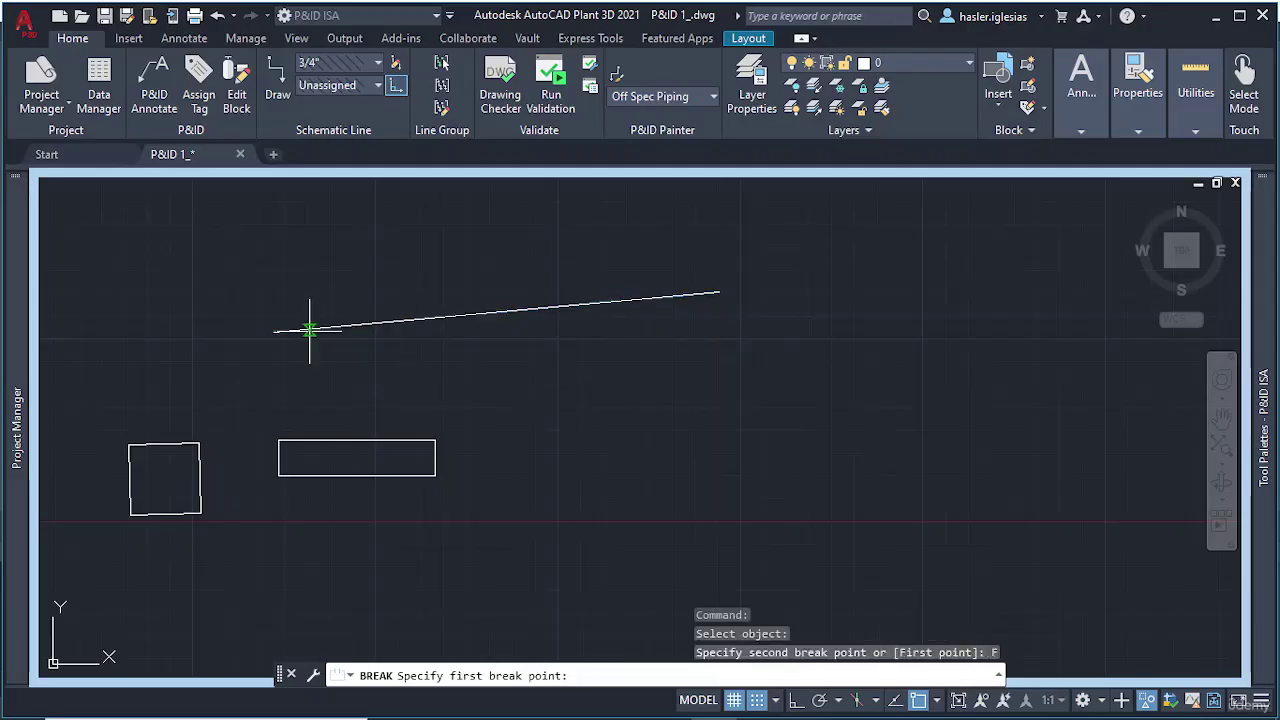
left_click(394, 322)
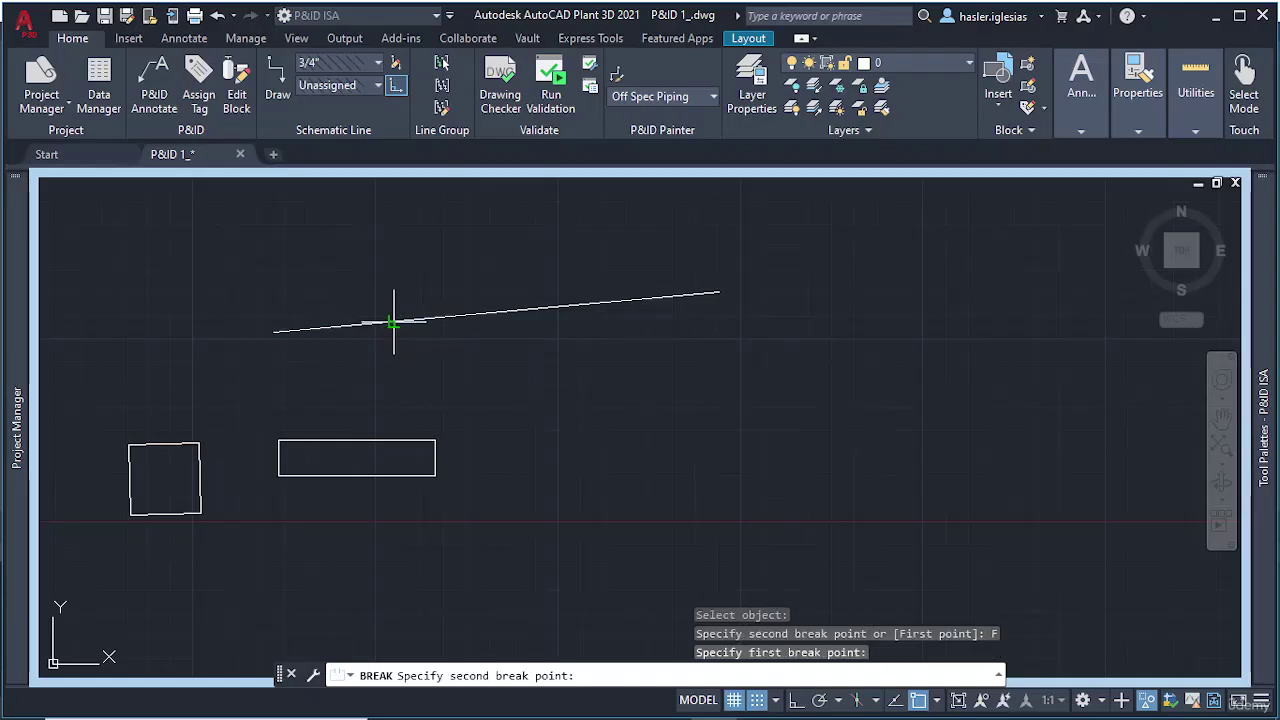
left_click(497, 312)
key("Escape")
scroll(395, 313, "up", 3)
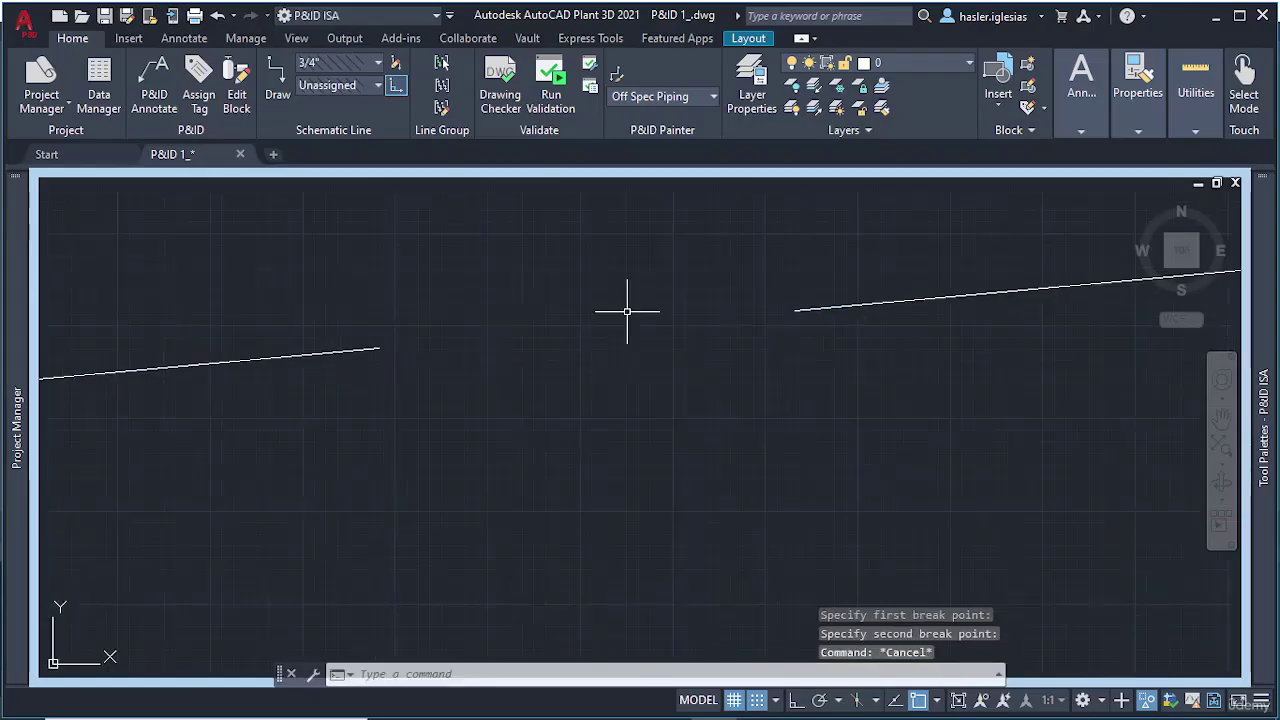
scroll(627, 312, "down", 6)
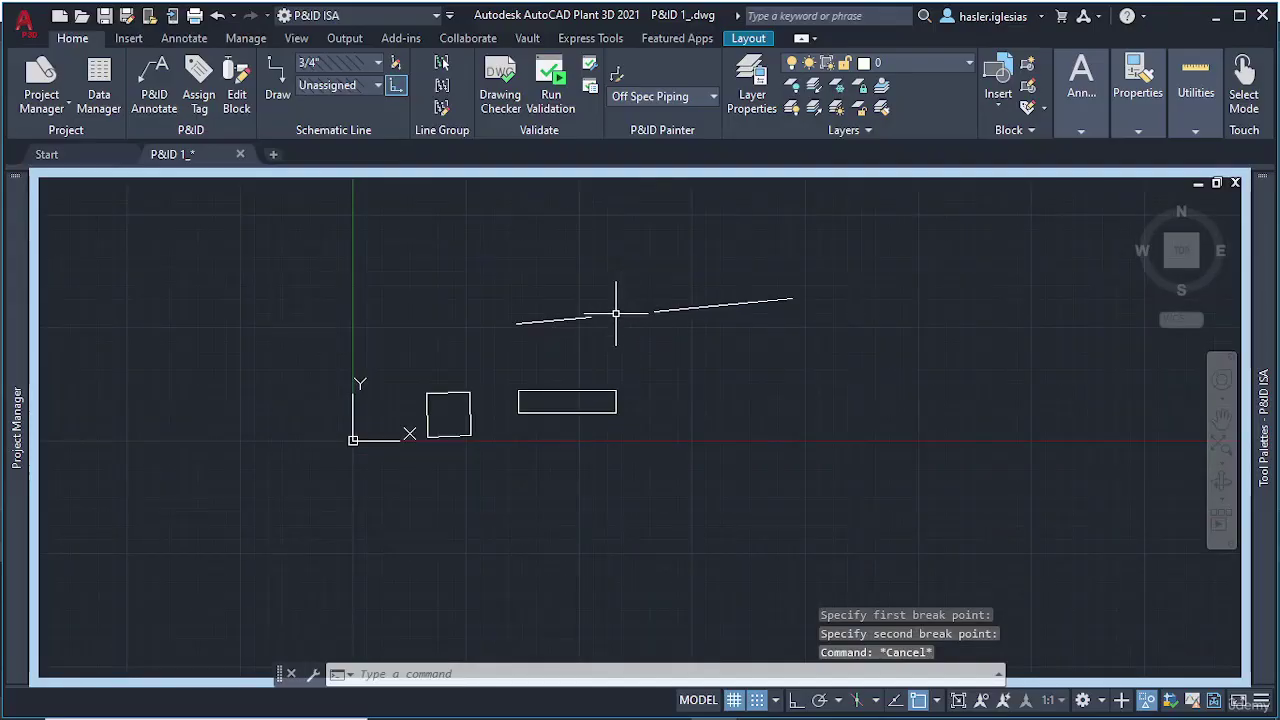
scroll(616, 313, "up", 4)
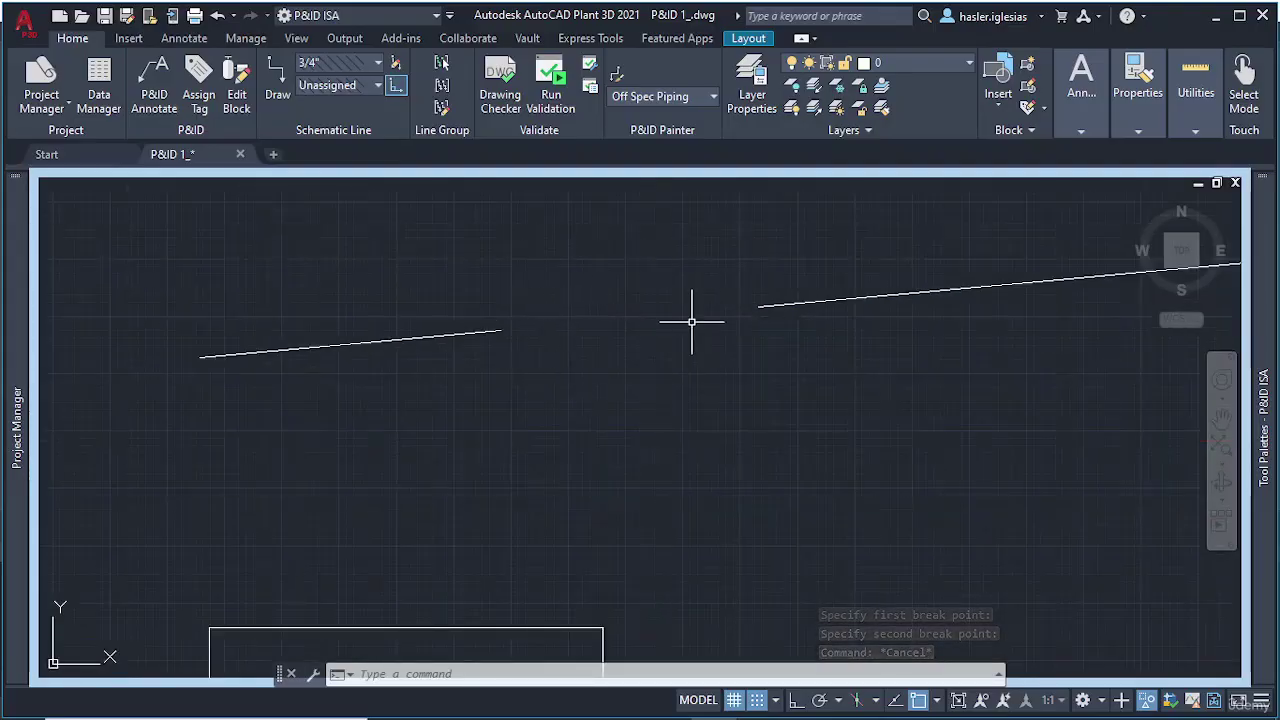
scroll(696, 403, "down", 4)
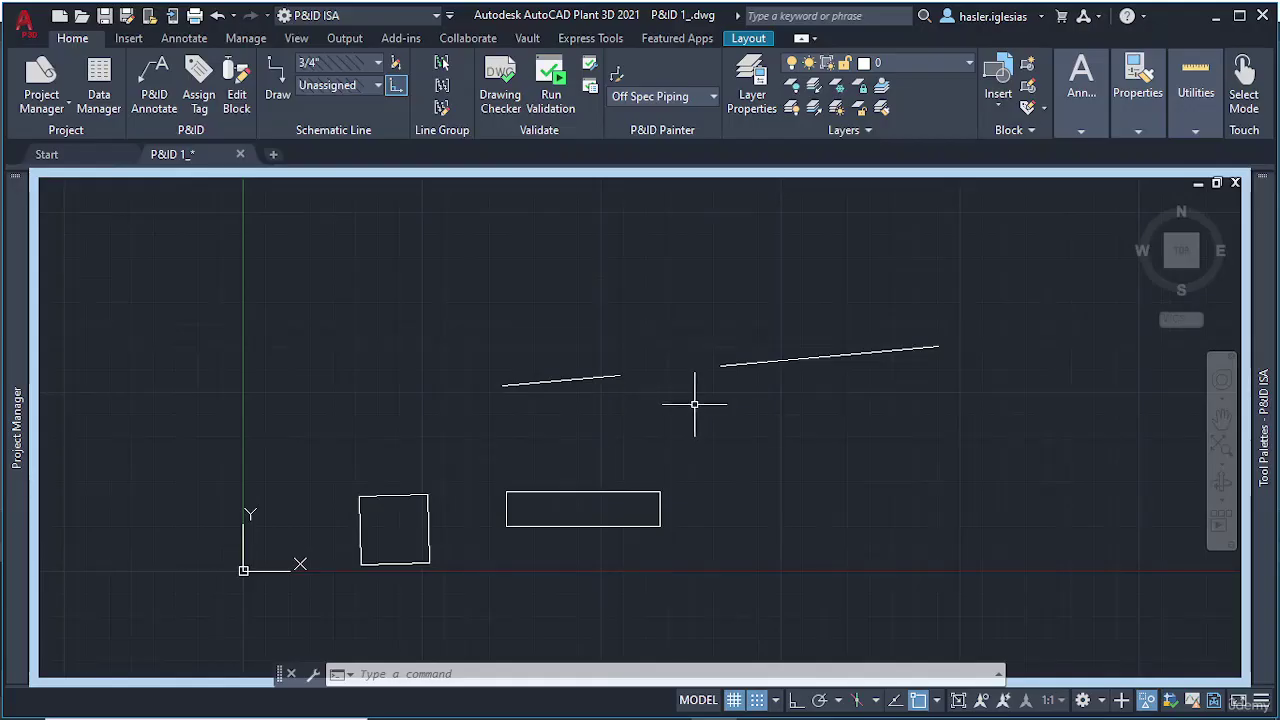
middle_click_drag(652, 344, 586, 372)
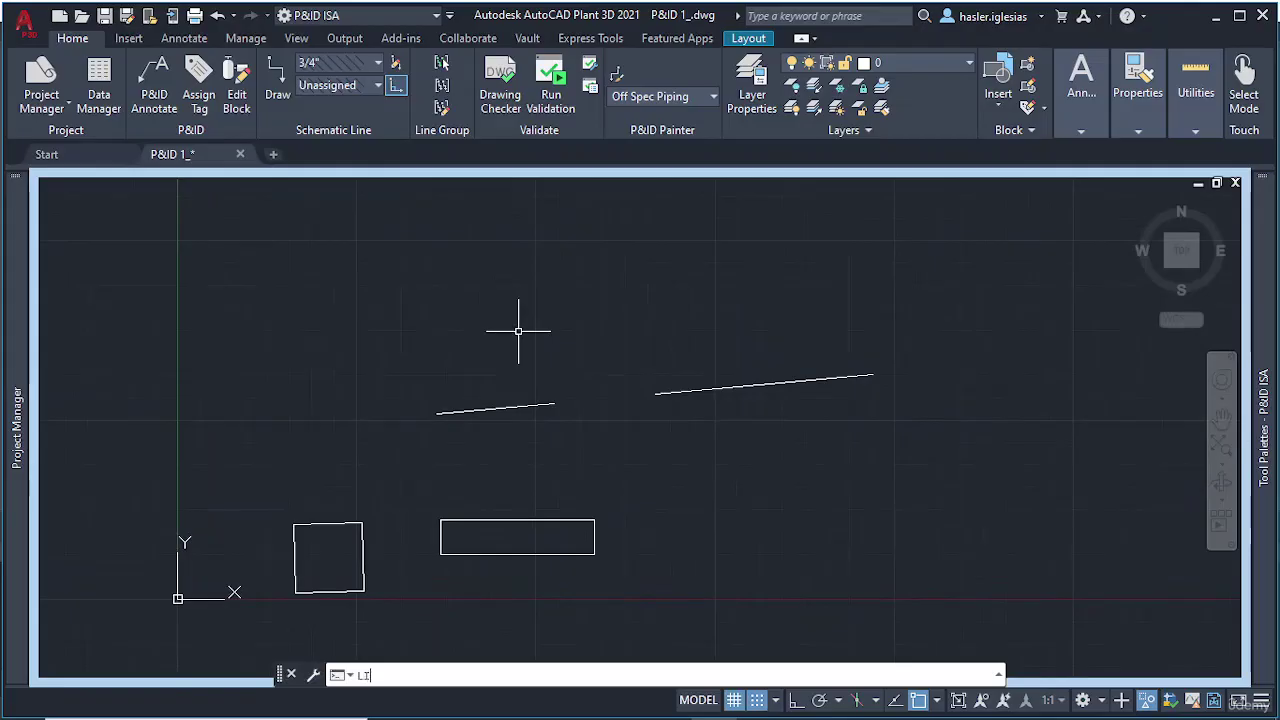
Draw a long, nearly horizontal line above the two pieces of the broken line, extending past both of their outer ends
key("Return")
left_click(362, 251)
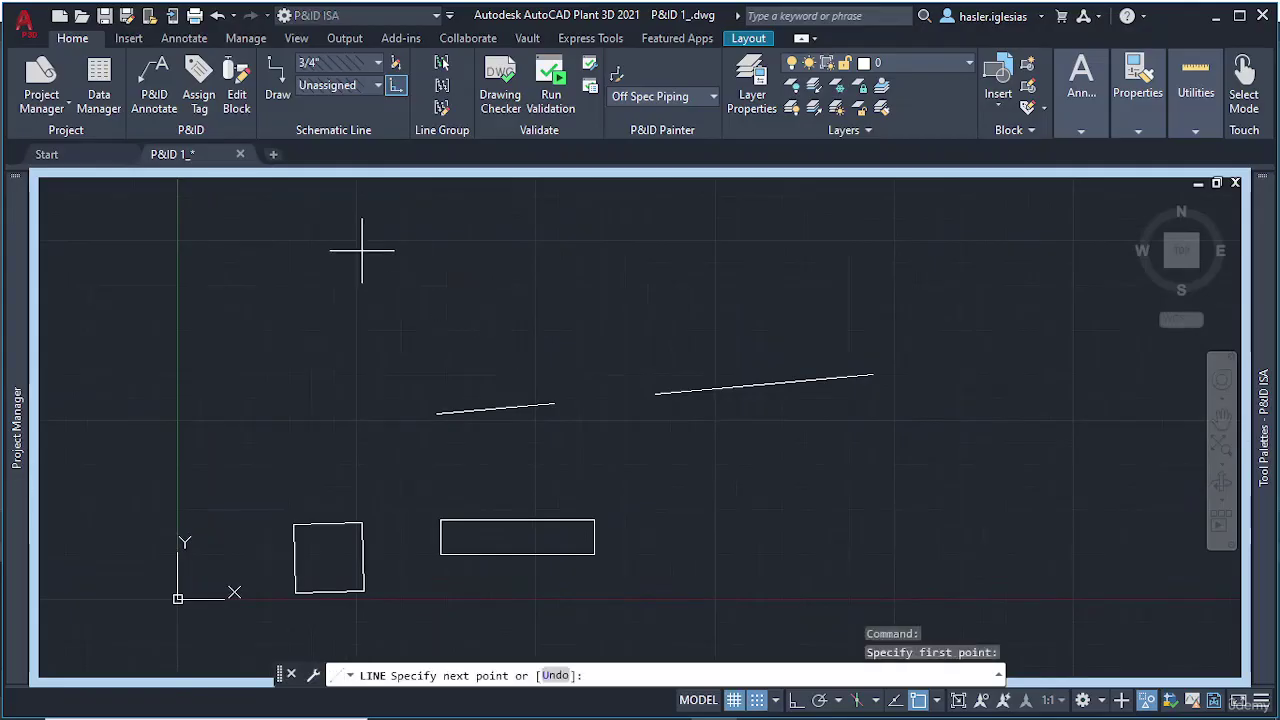
left_click(915, 256)
key("Escape")
Divide the long upper line into 4 segments with the DIVIDE command
type("DIVI")
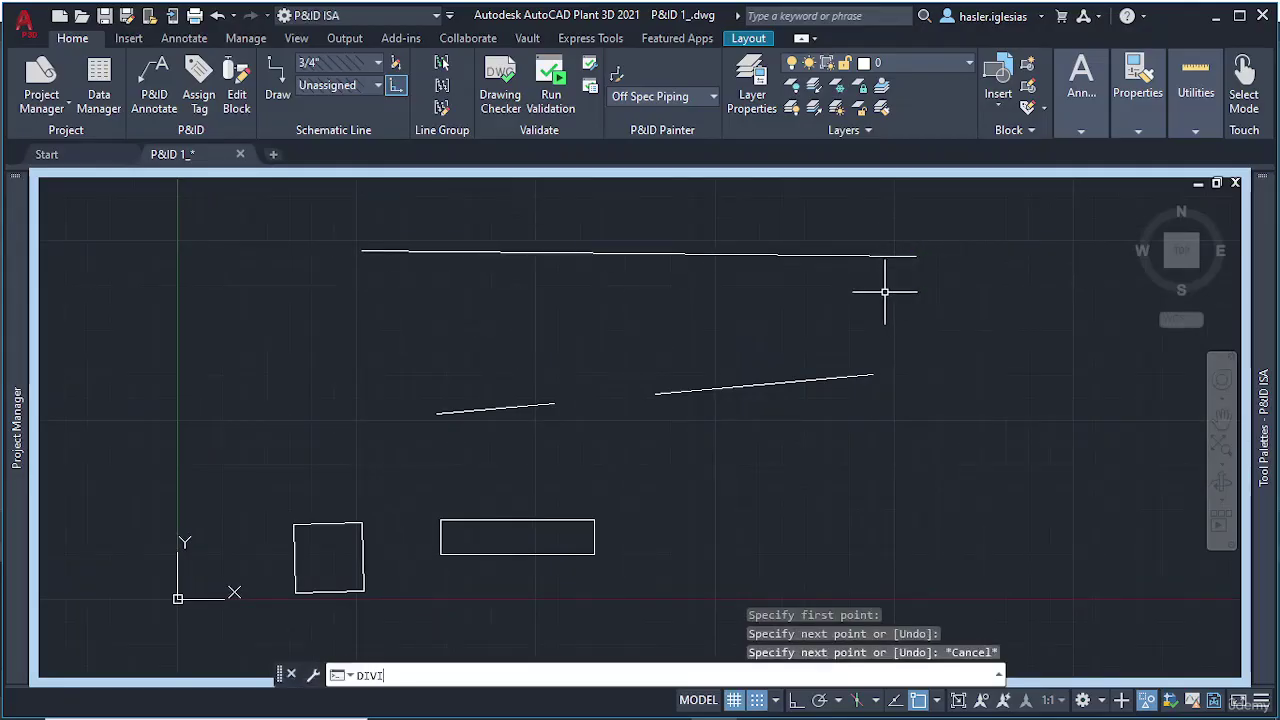
type("DE")
key("Return")
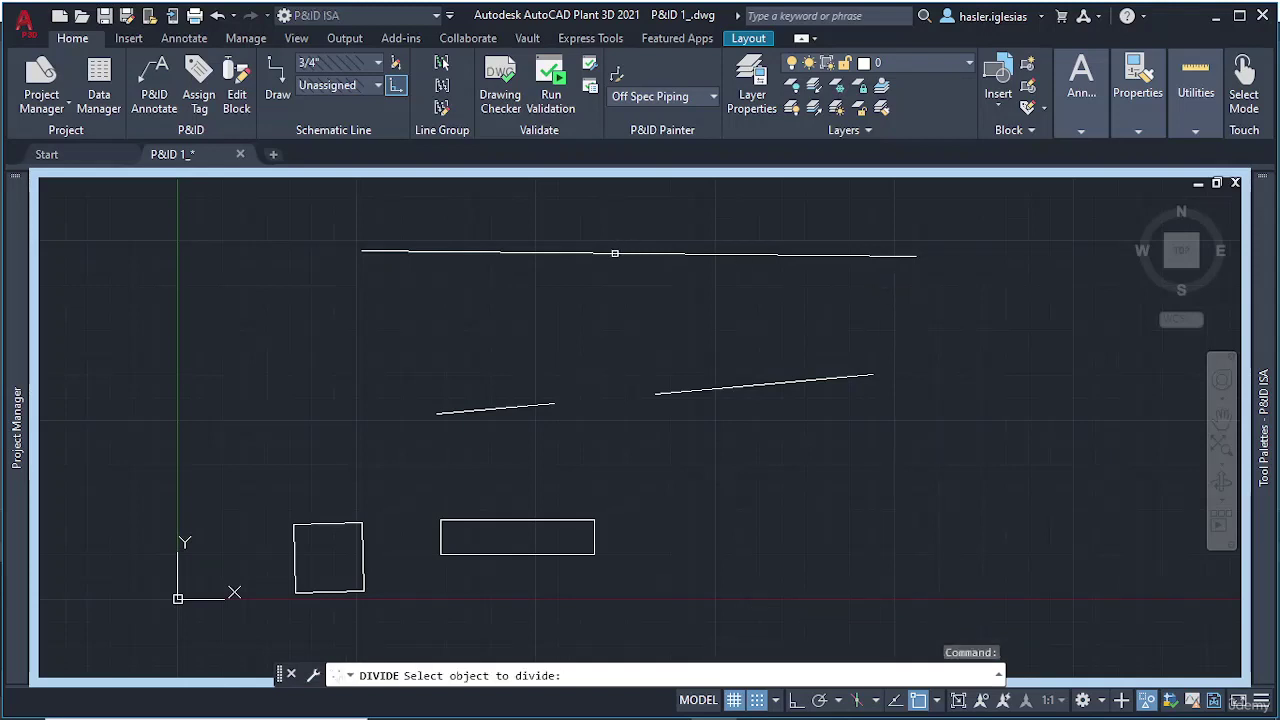
left_click(615, 253)
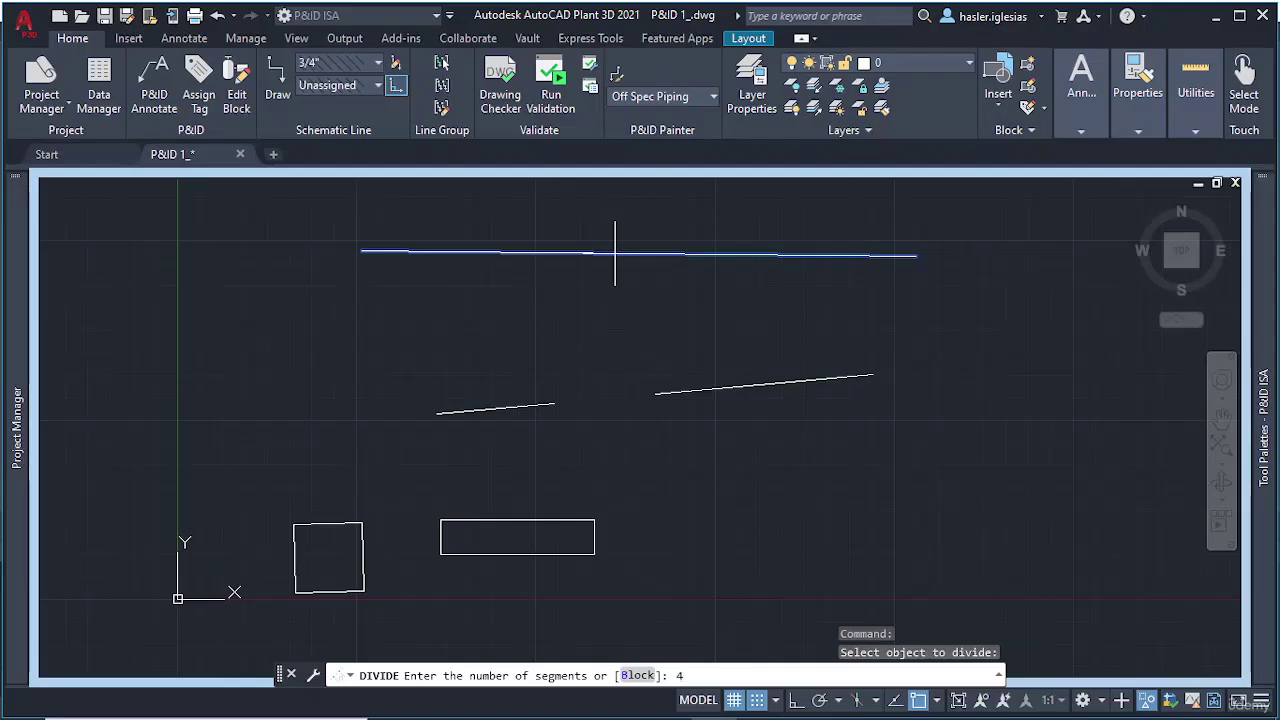
key("Return")
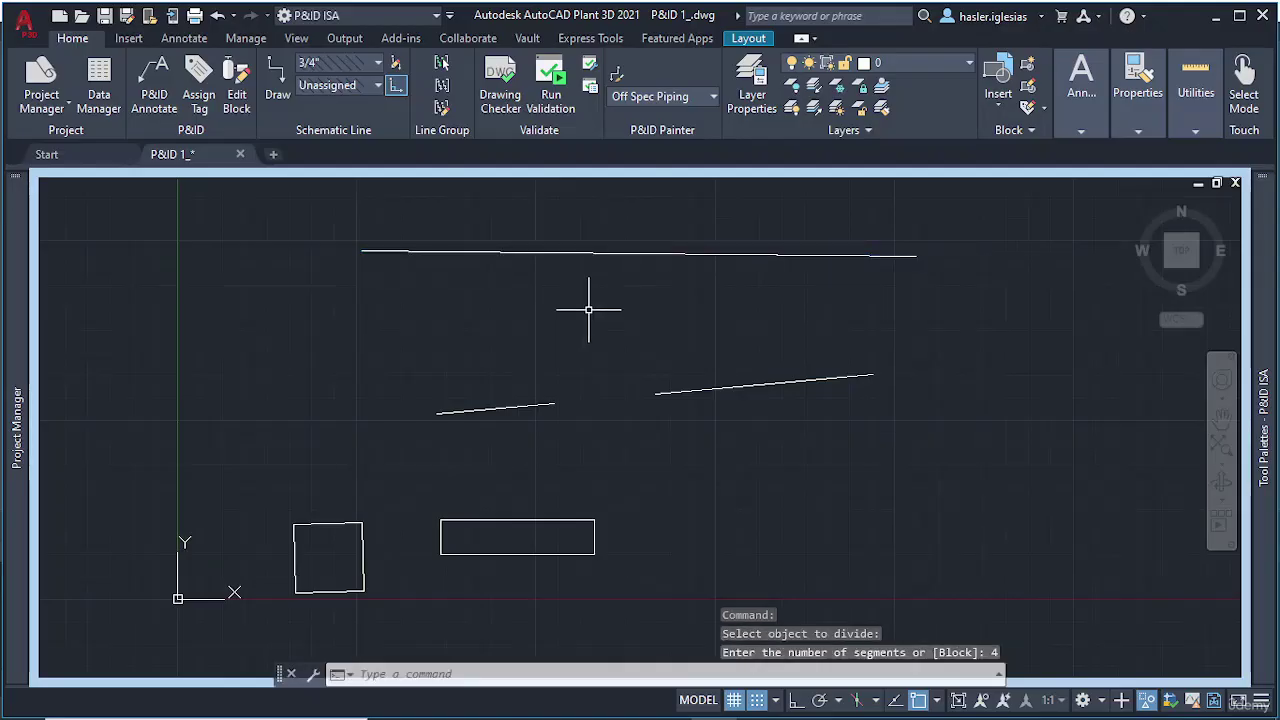
With Ortho on, draw a short vertical line downward from the first division point, a quarter along the upper line
scroll(591, 306, "up", 2)
scroll(591, 306, "down", 2)
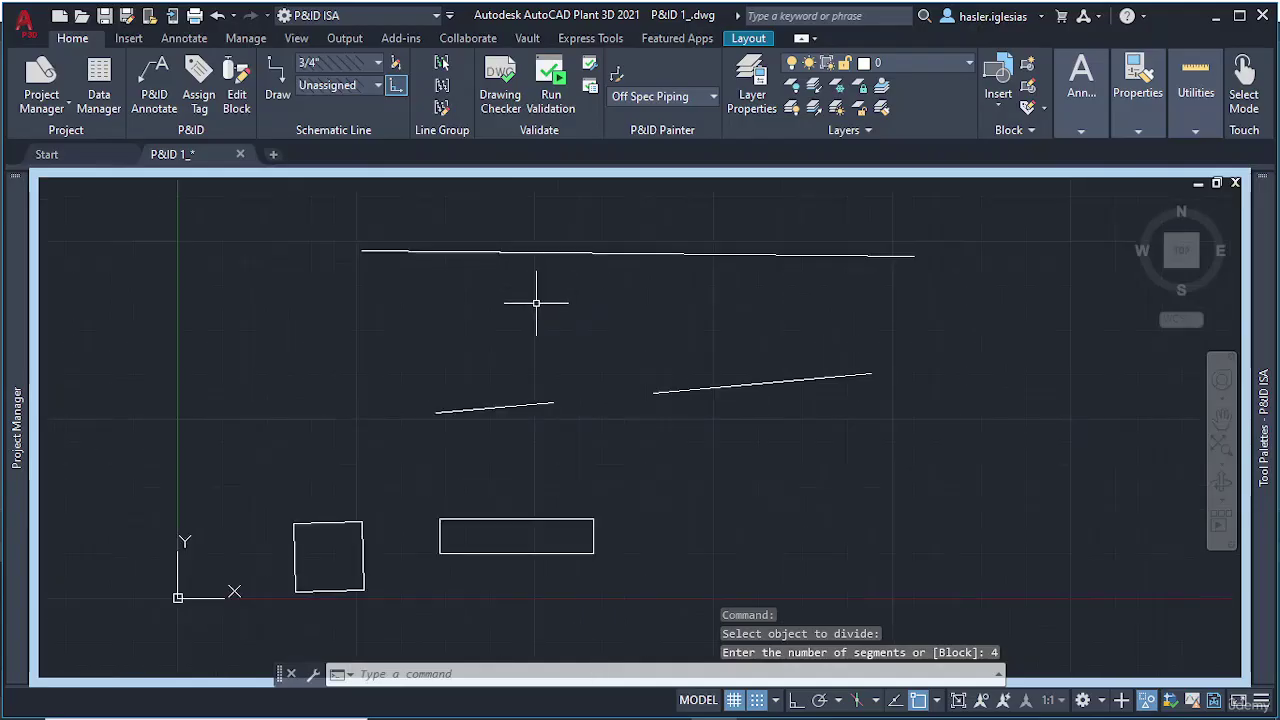
middle_click_drag(537, 301, 394, 400)
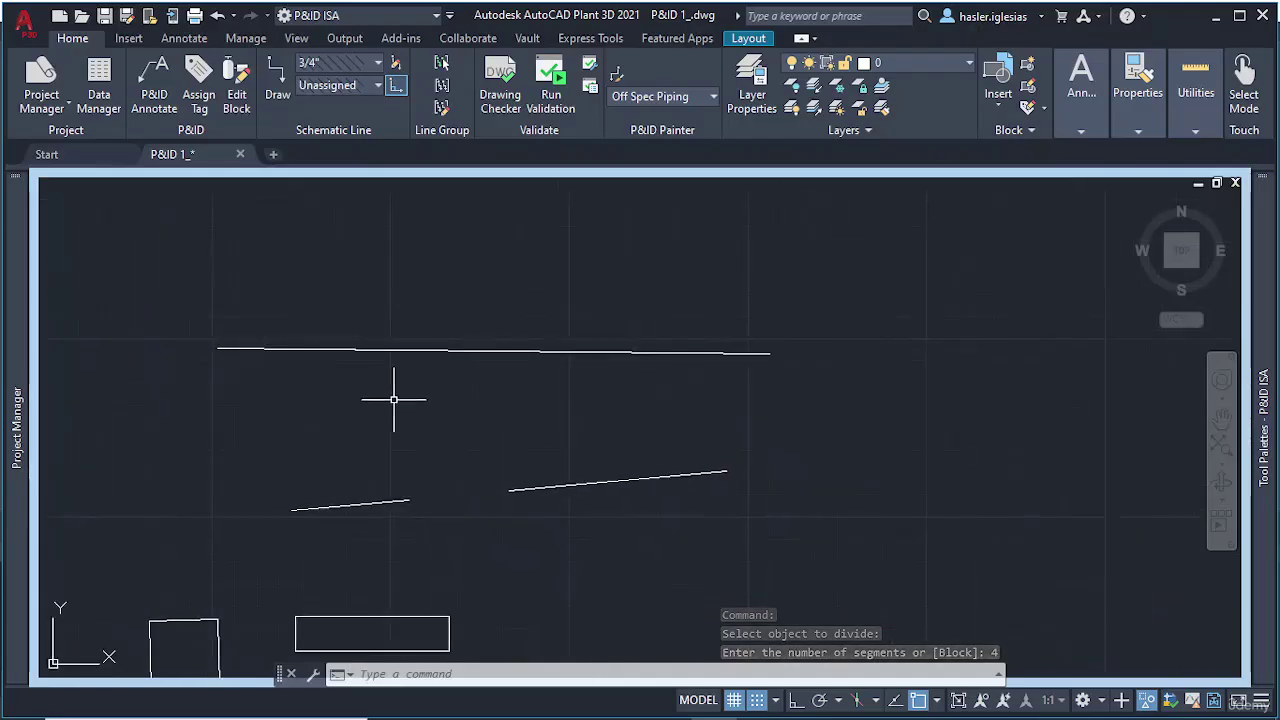
scroll(506, 386, "up", 2)
middle_click_drag(509, 381, 629, 371)
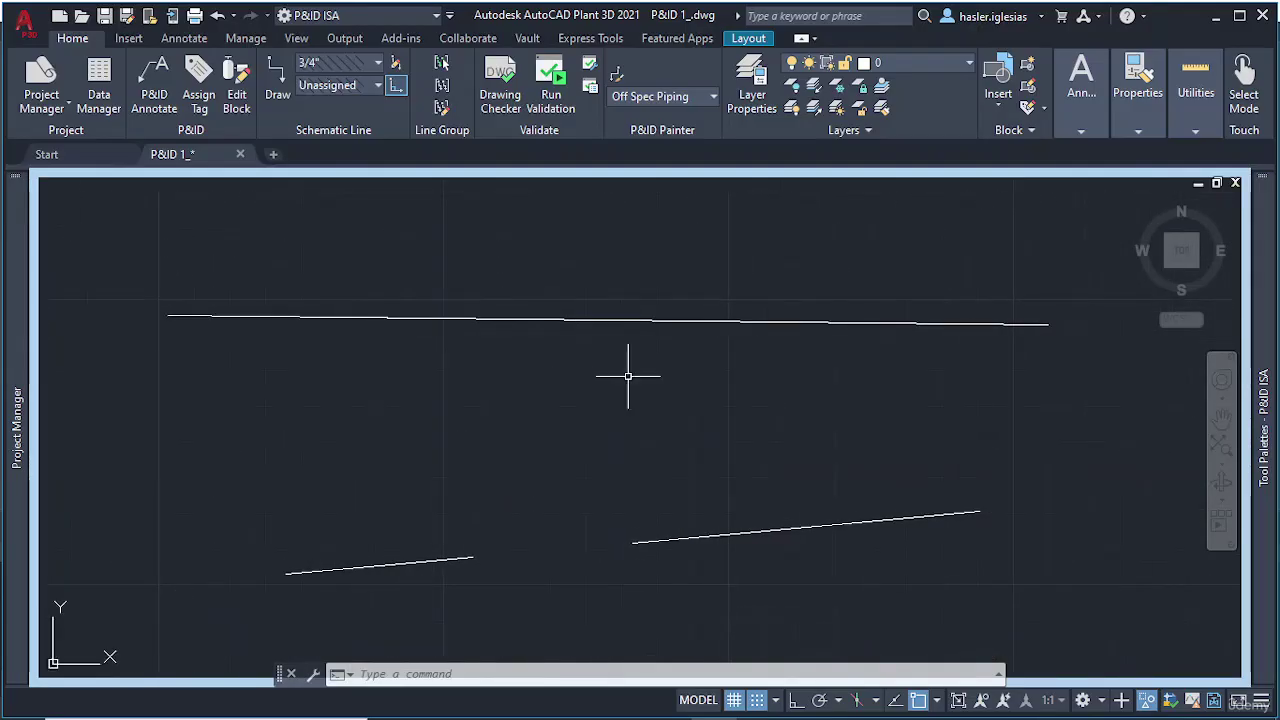
type("l")
key("Return")
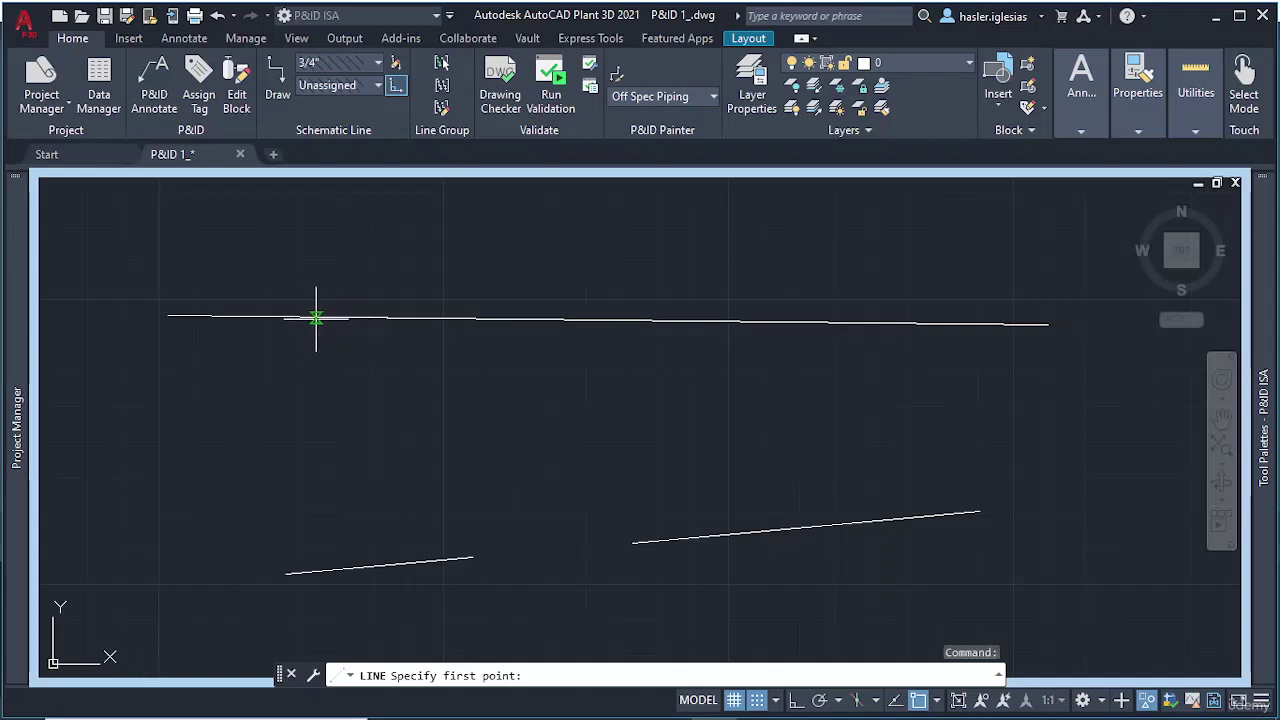
left_click(388, 318)
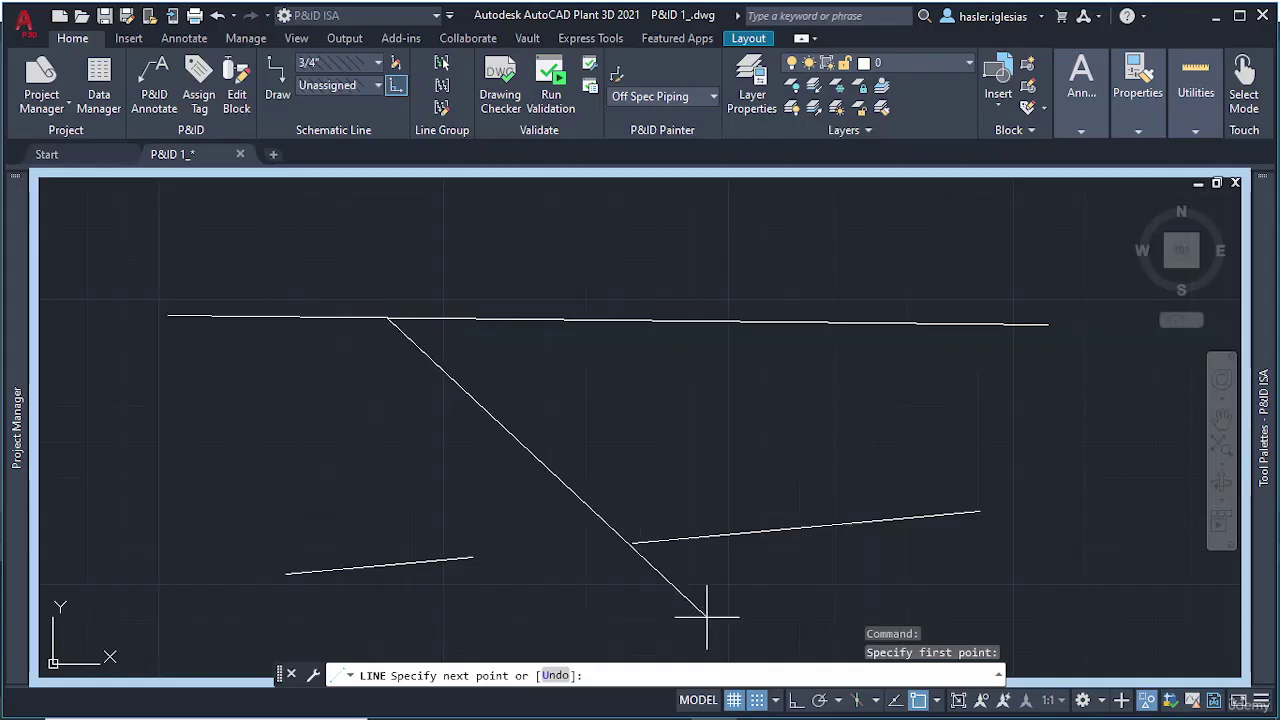
left_click(796, 700)
left_click(414, 386)
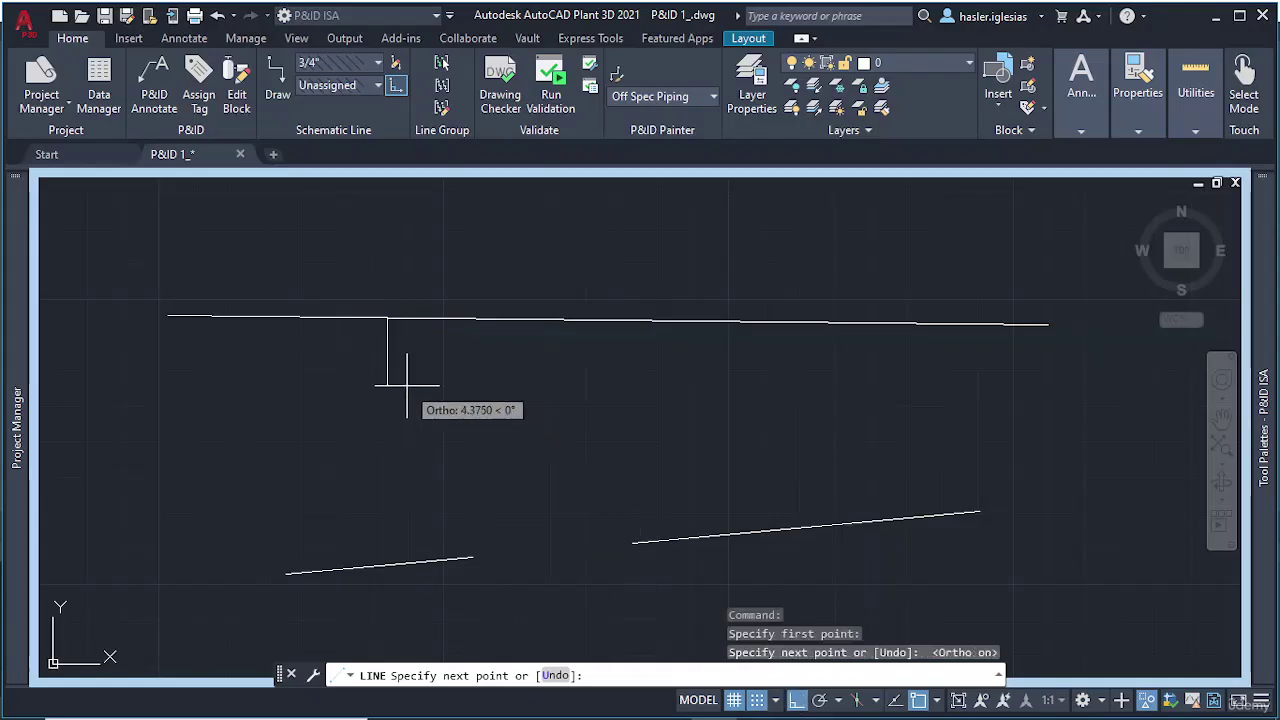
key("Escape")
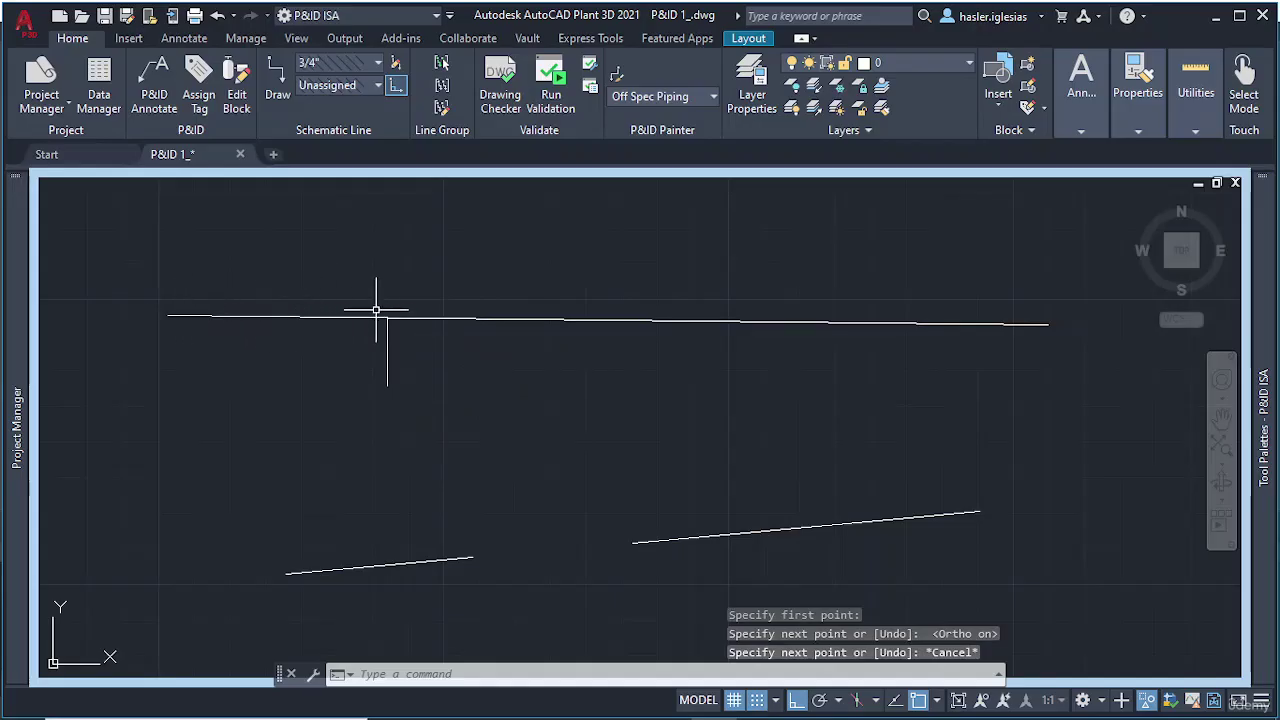
Draw a second, longer vertical line downward from the middle division point of the upper line
key("Return")
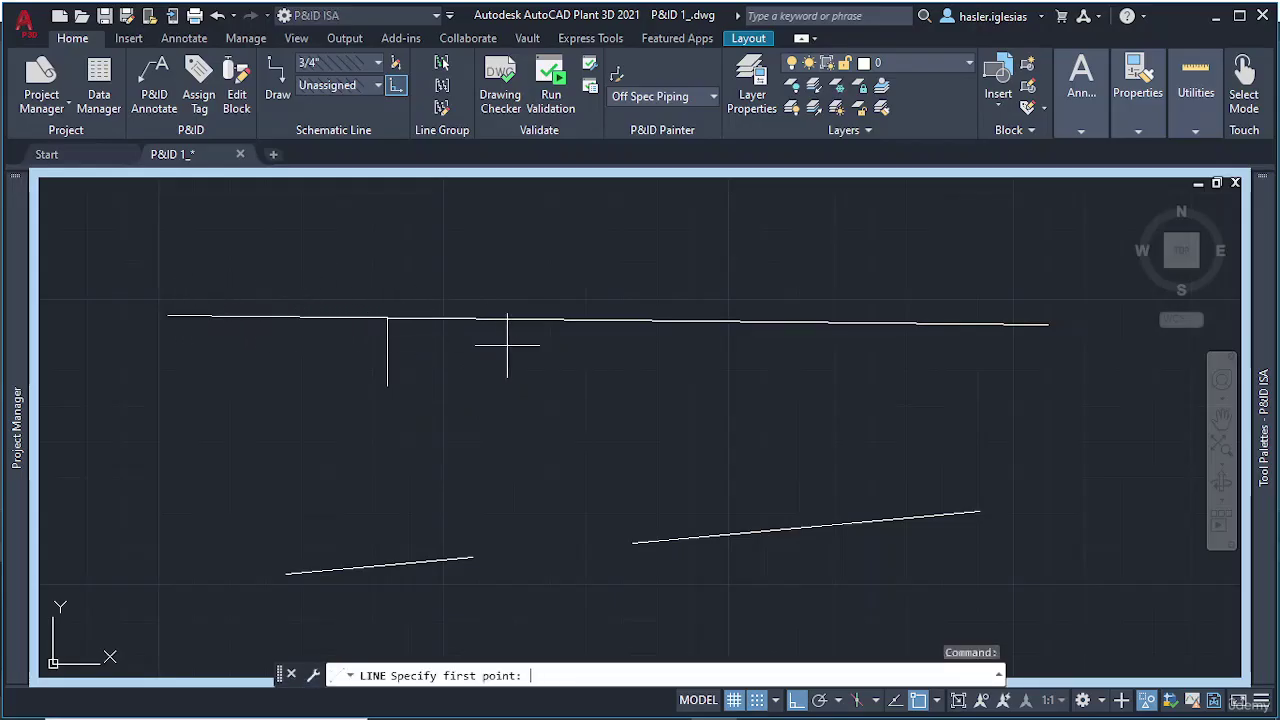
left_click(607, 320)
left_click(607, 440)
key("Escape")
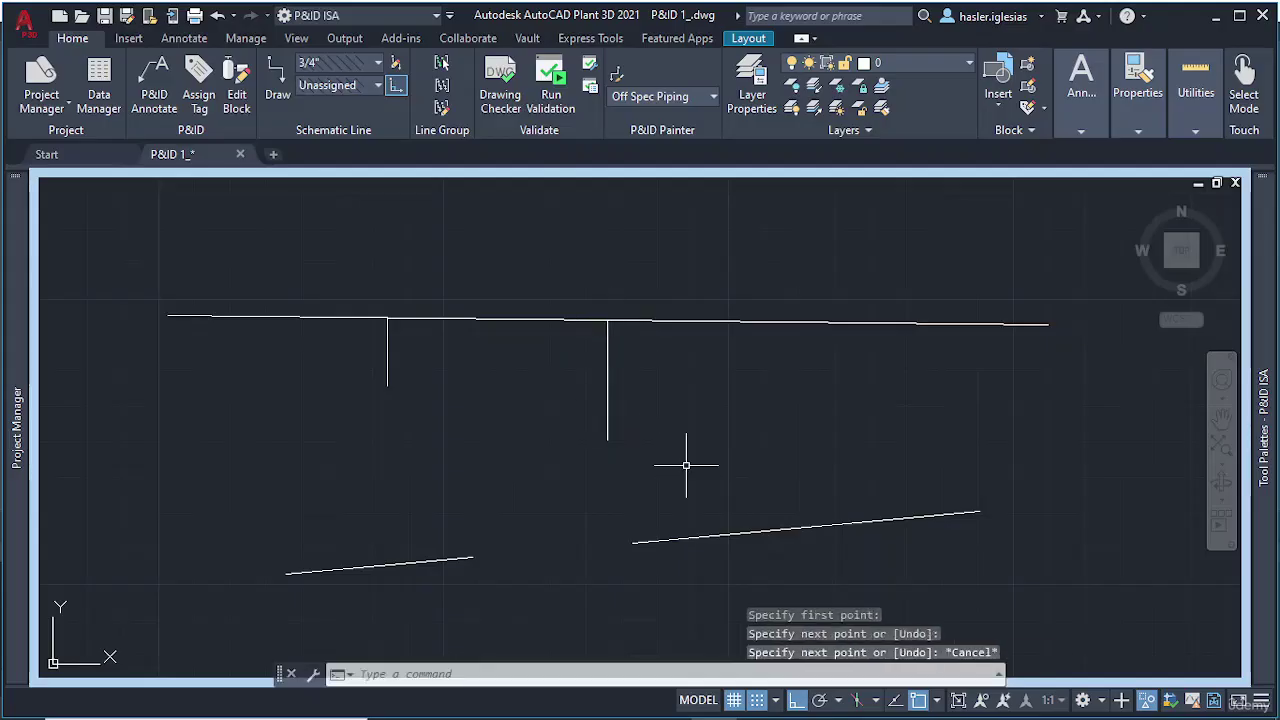
Move the divided line straight up off its division points by its midpoint grip and check the third point by selecting it
left_click(720, 321)
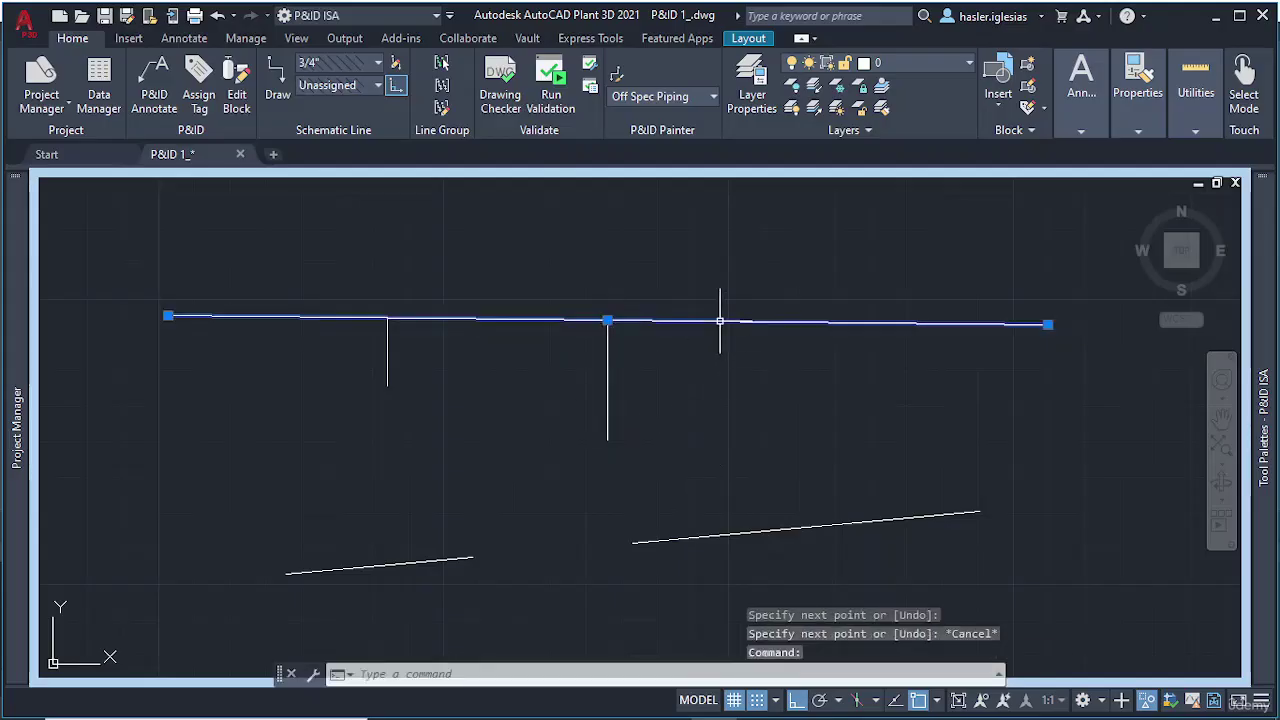
left_click(607, 320)
left_click(607, 252)
key("Escape")
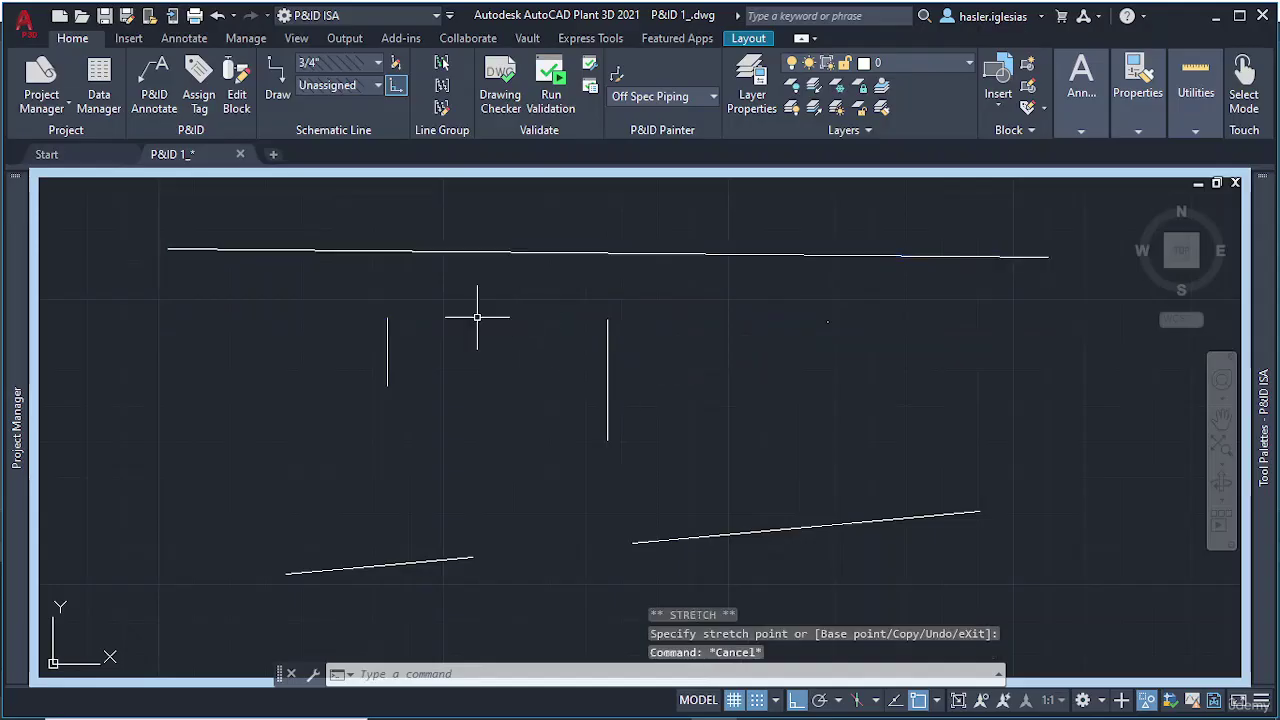
scroll(846, 320, "up", 2)
left_click_drag(794, 279, 855, 366)
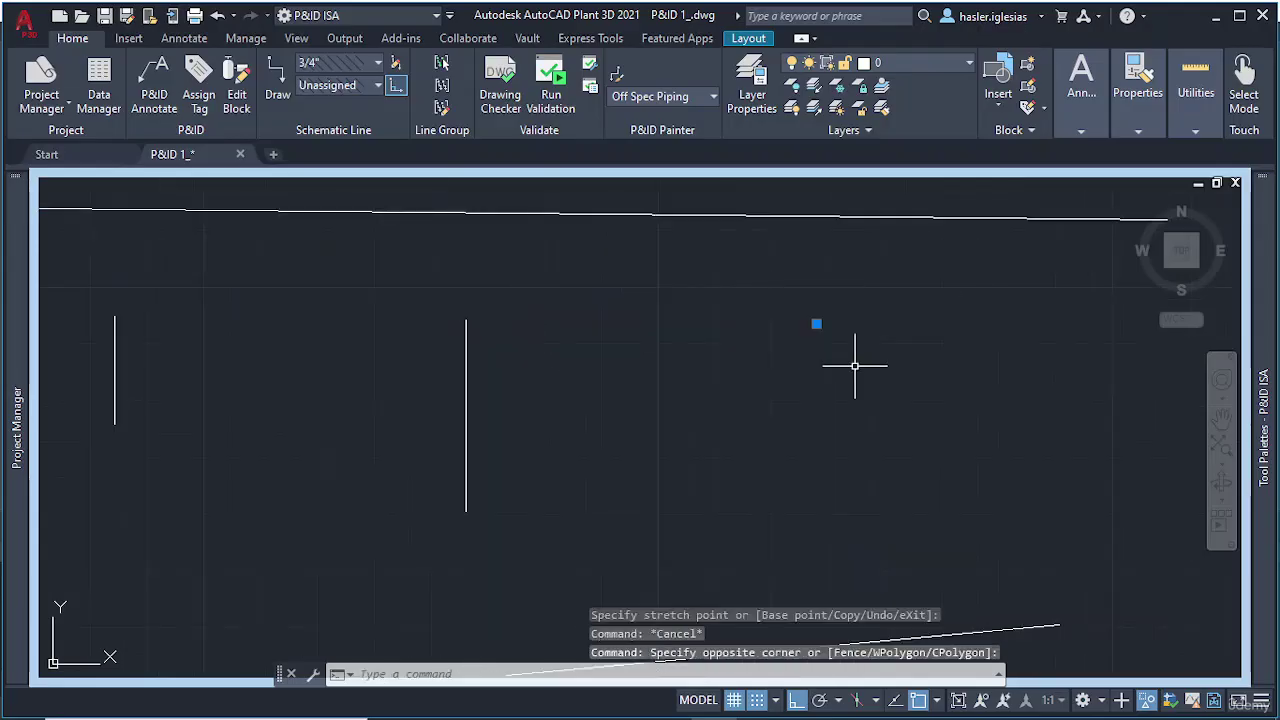
key("Escape")
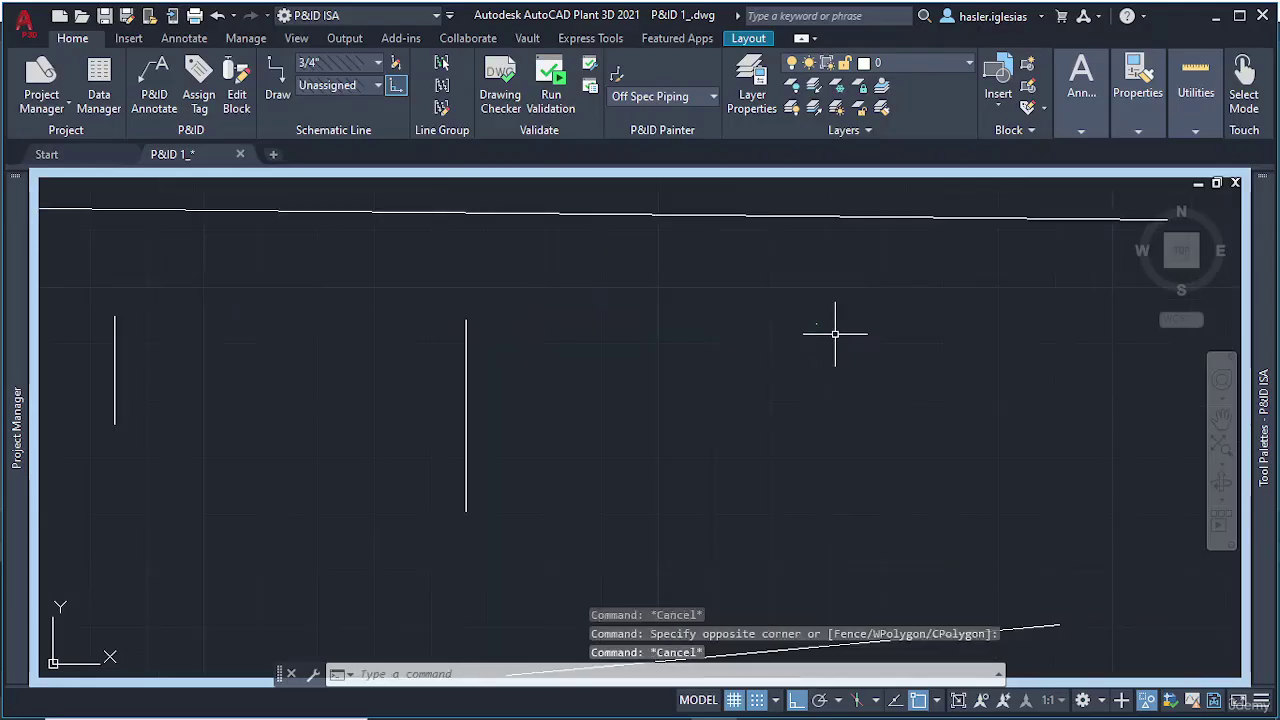
Move both vertical lines a little to the right, off the division points at their upper ends
left_click(465, 335)
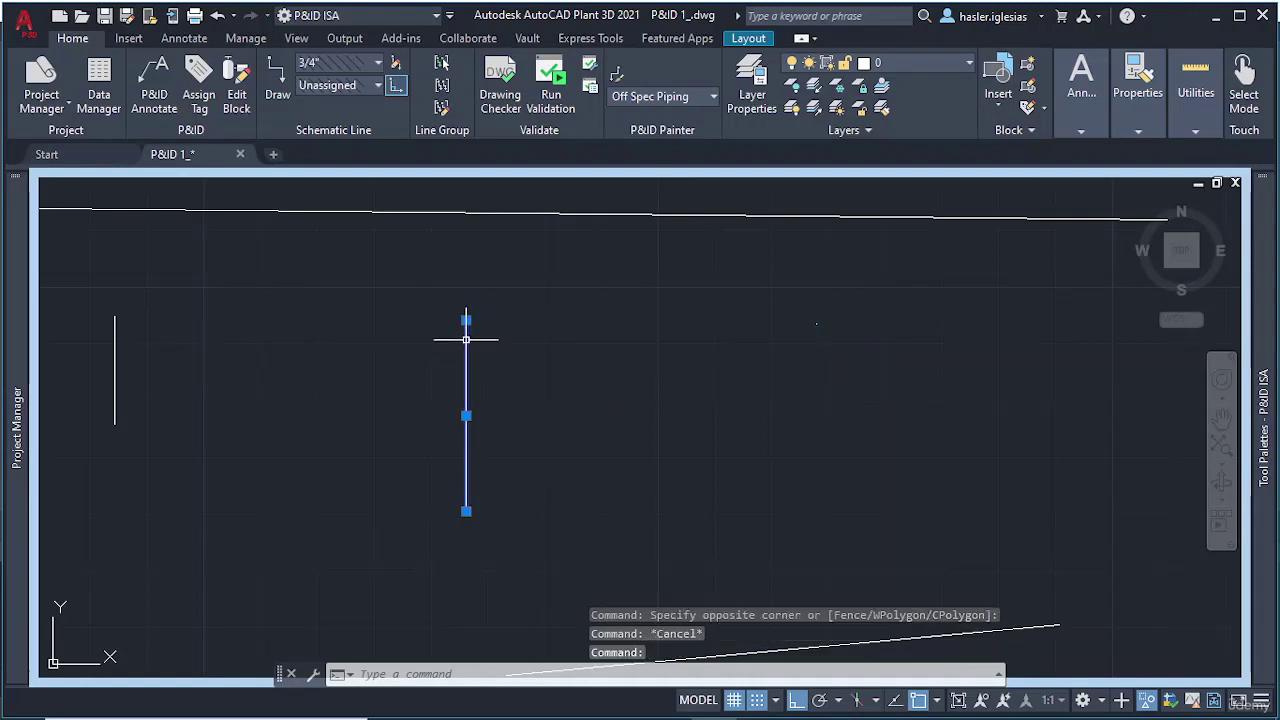
left_click(466, 416)
left_click(531, 420)
key("Escape")
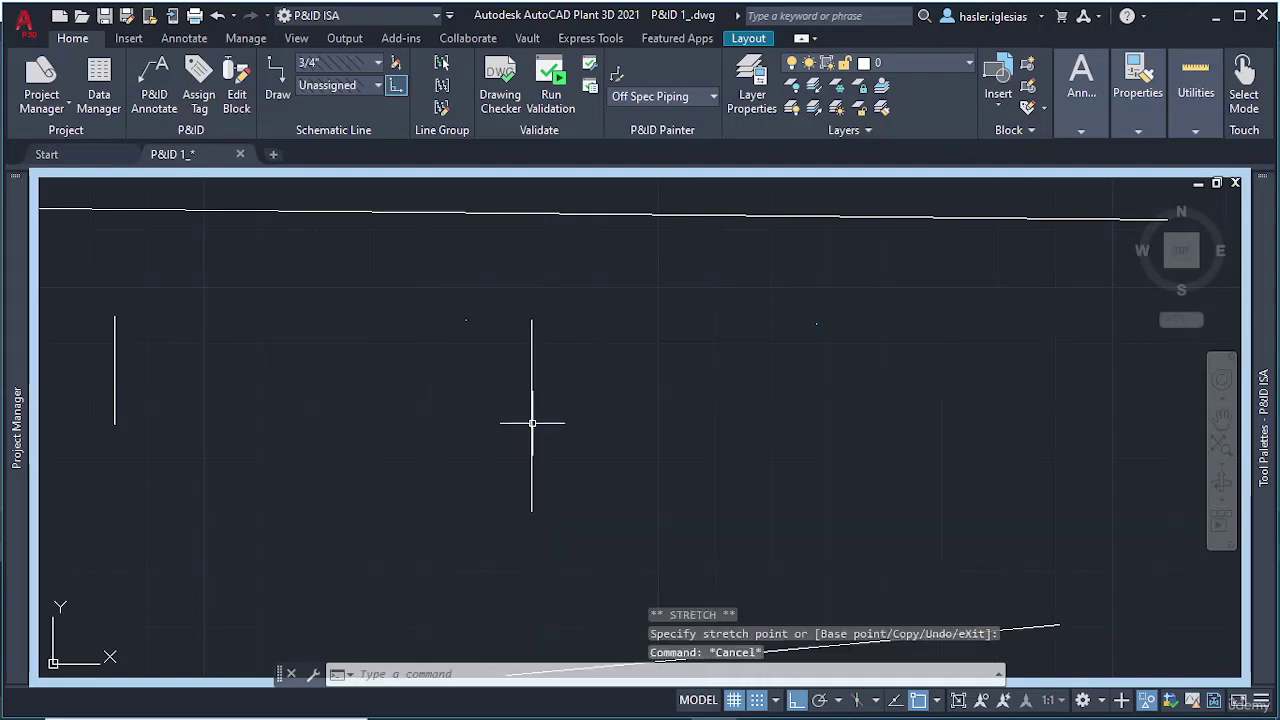
left_click(114, 347)
left_click(114, 370)
left_click(160, 377)
key("Escape")
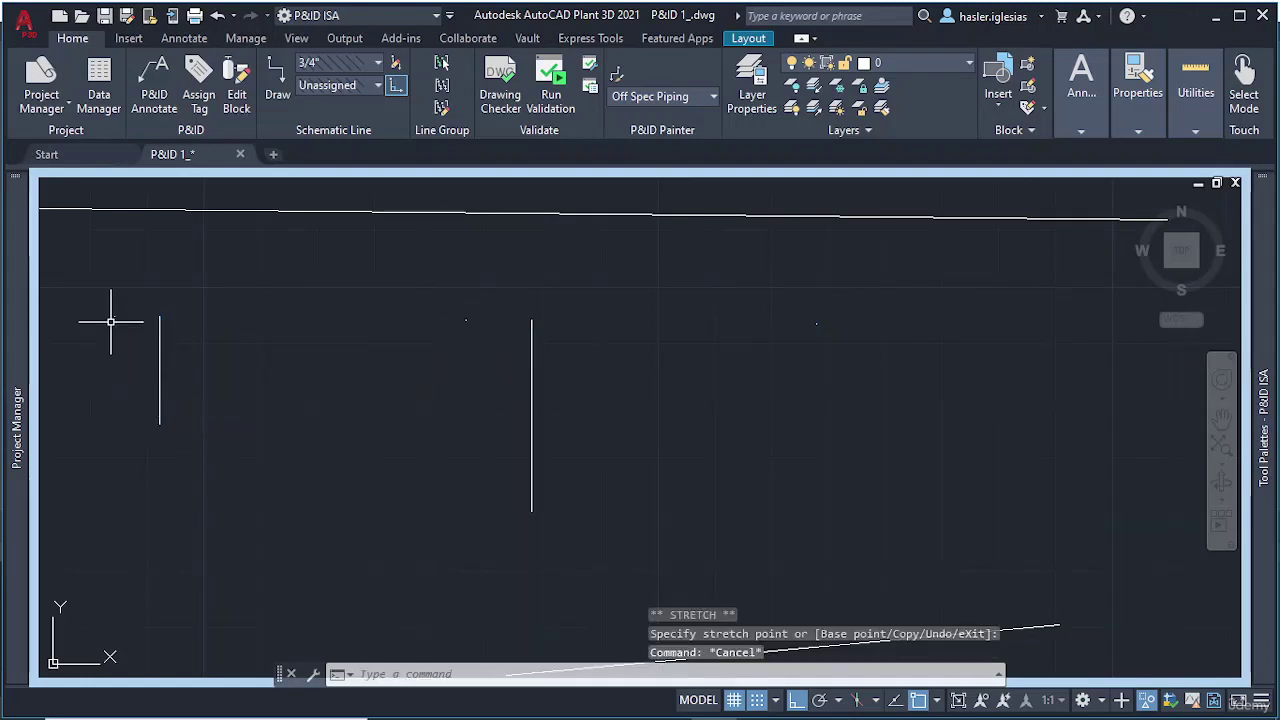
Delete all the lines and division points above the square and the rectangle
scroll(211, 313, "down", 3)
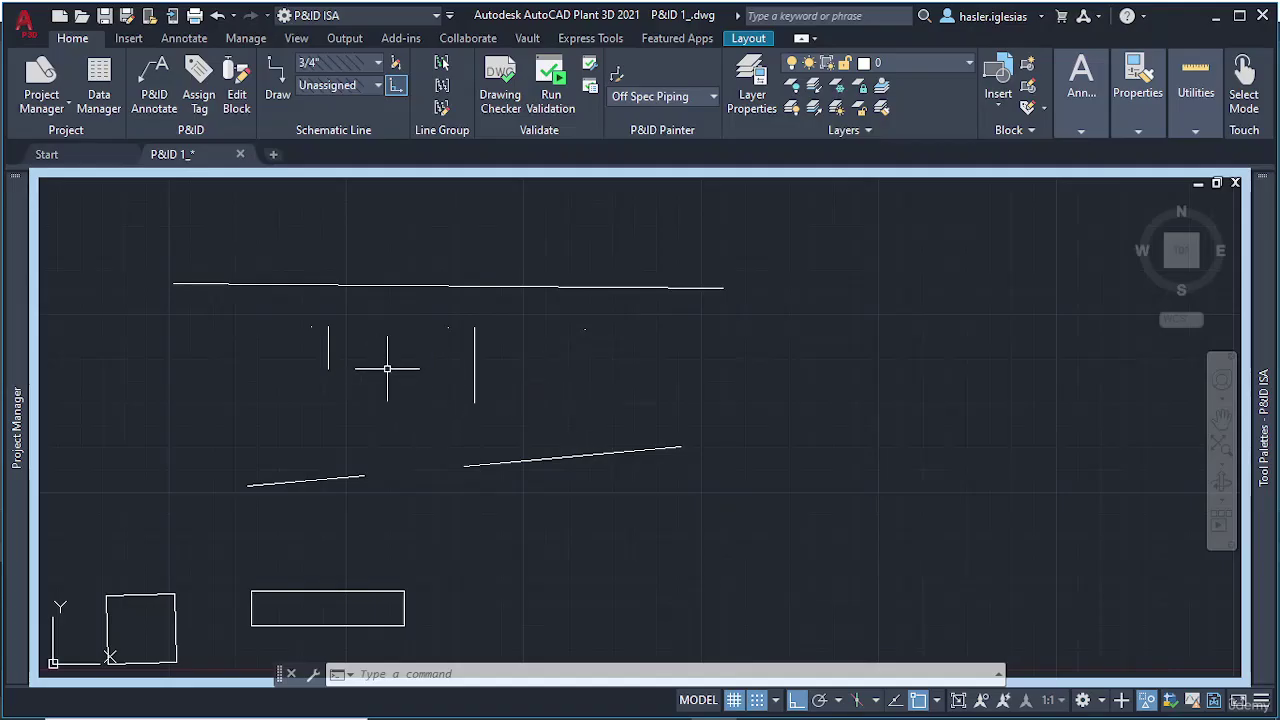
scroll(462, 350, "up", 2)
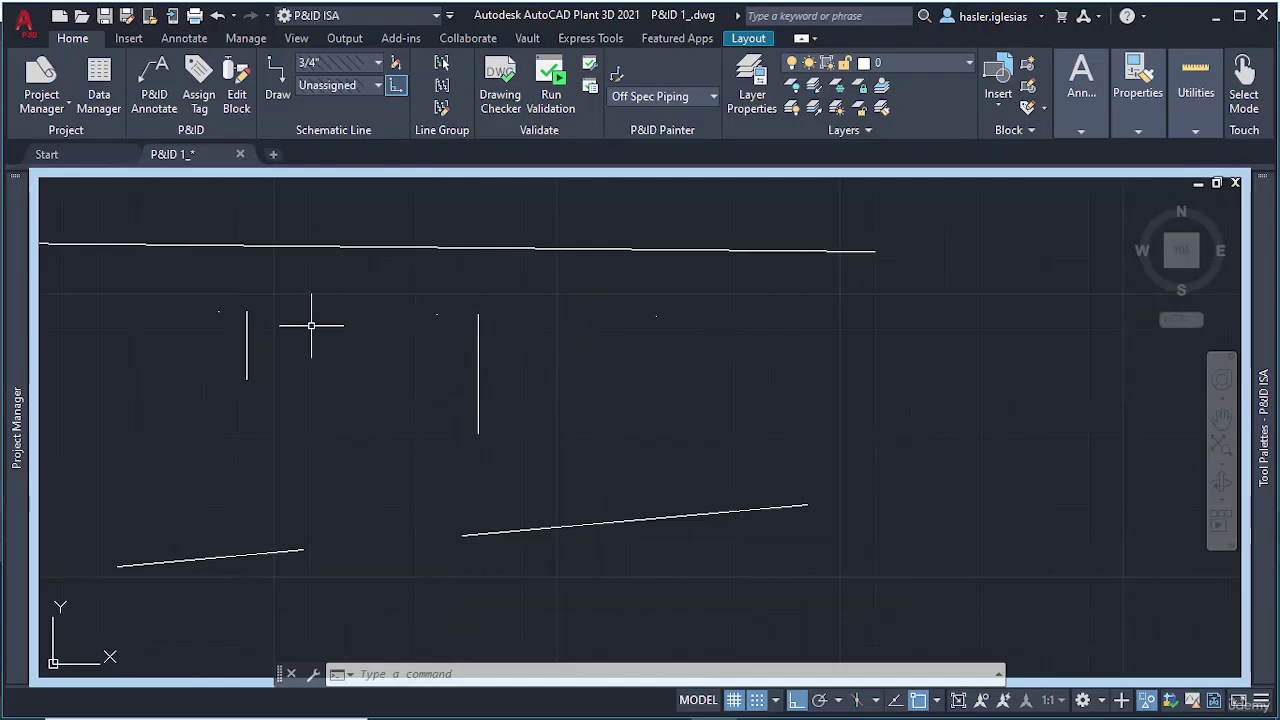
scroll(310, 326, "down", 5)
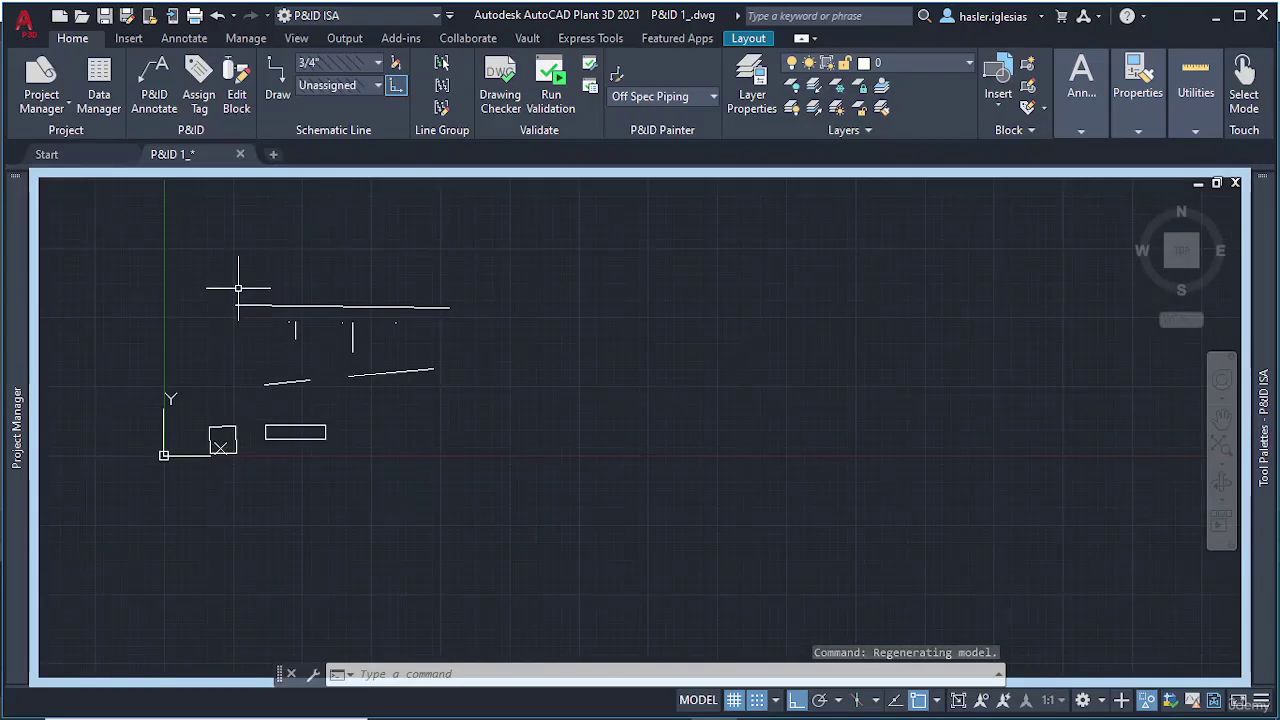
left_click(512, 272)
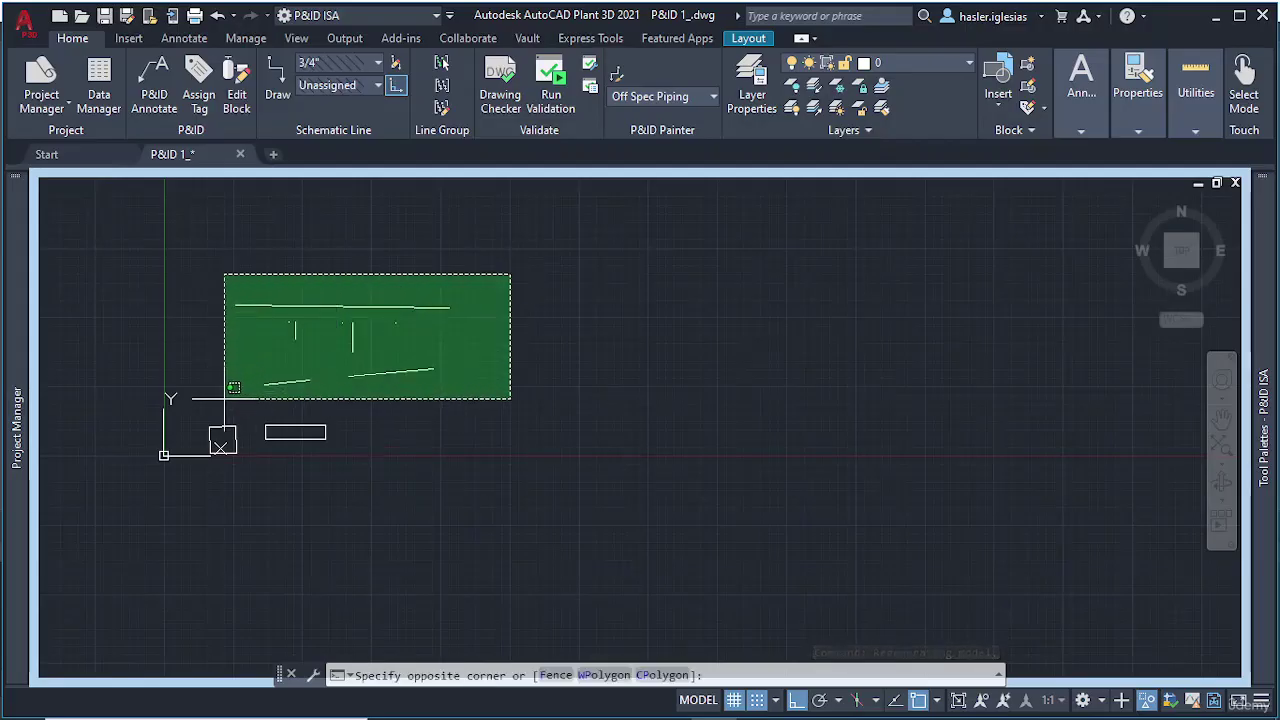
left_click(224, 398)
key("Delete")
scroll(230, 395, "up", 5)
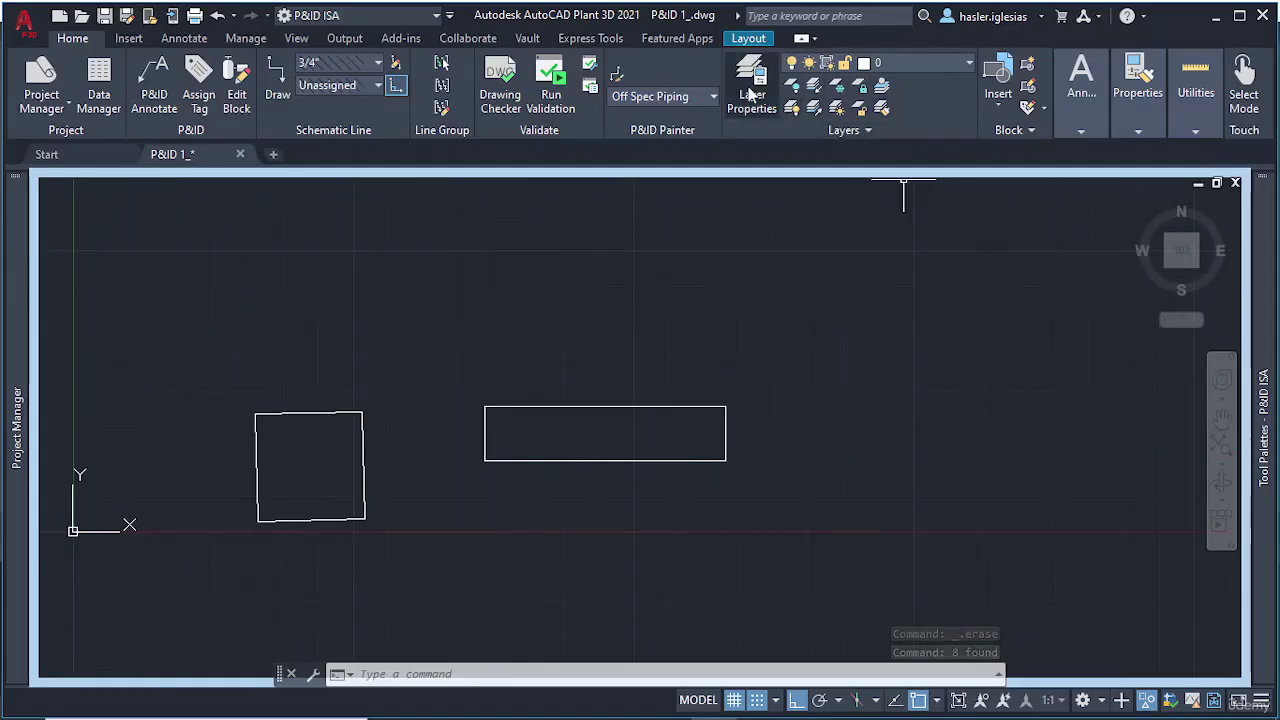
Examine the drawing's layers in the layer list and in the Layer Properties Manager opened with the LA command
left_click(963, 62)
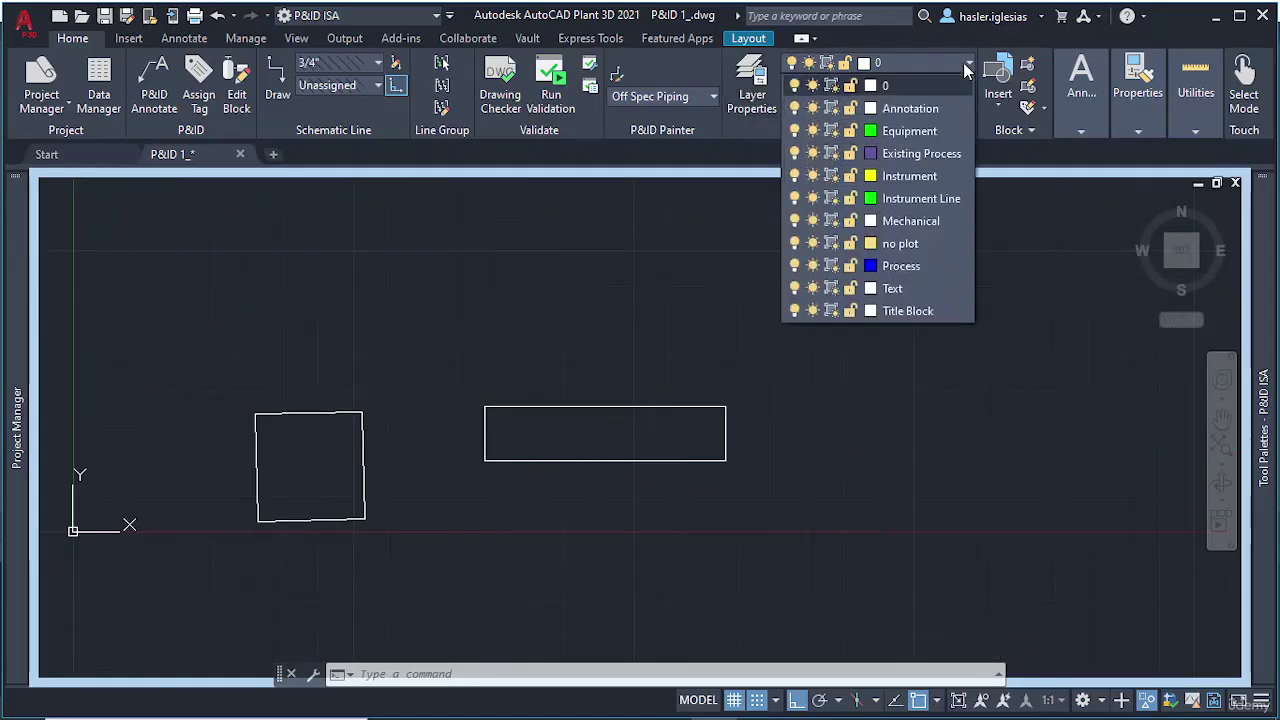
left_click(912, 62)
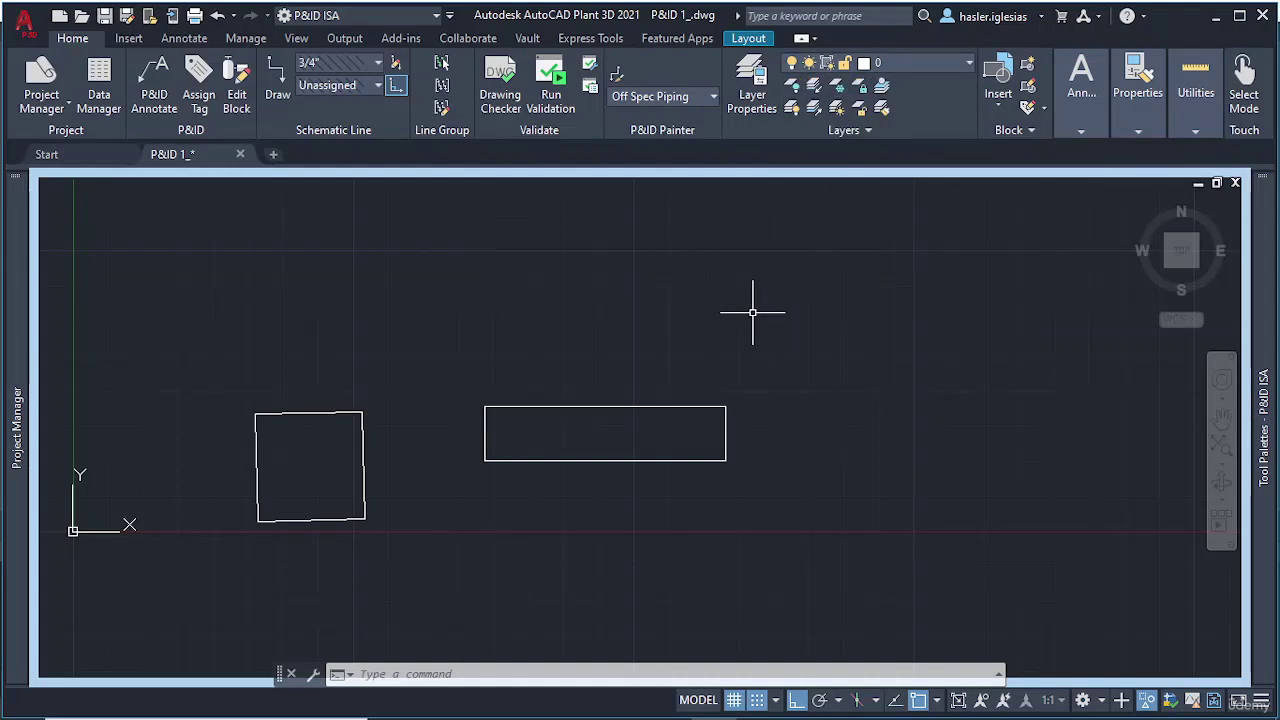
type("LA")
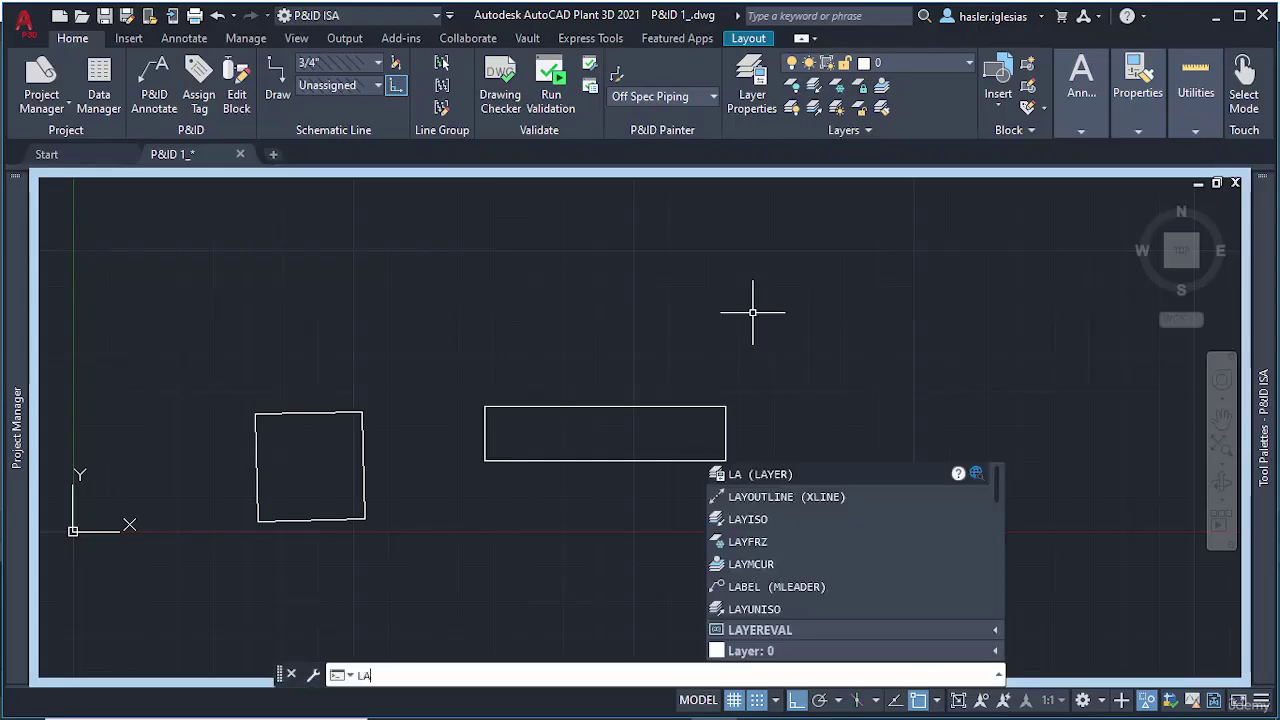
left_click(765, 476)
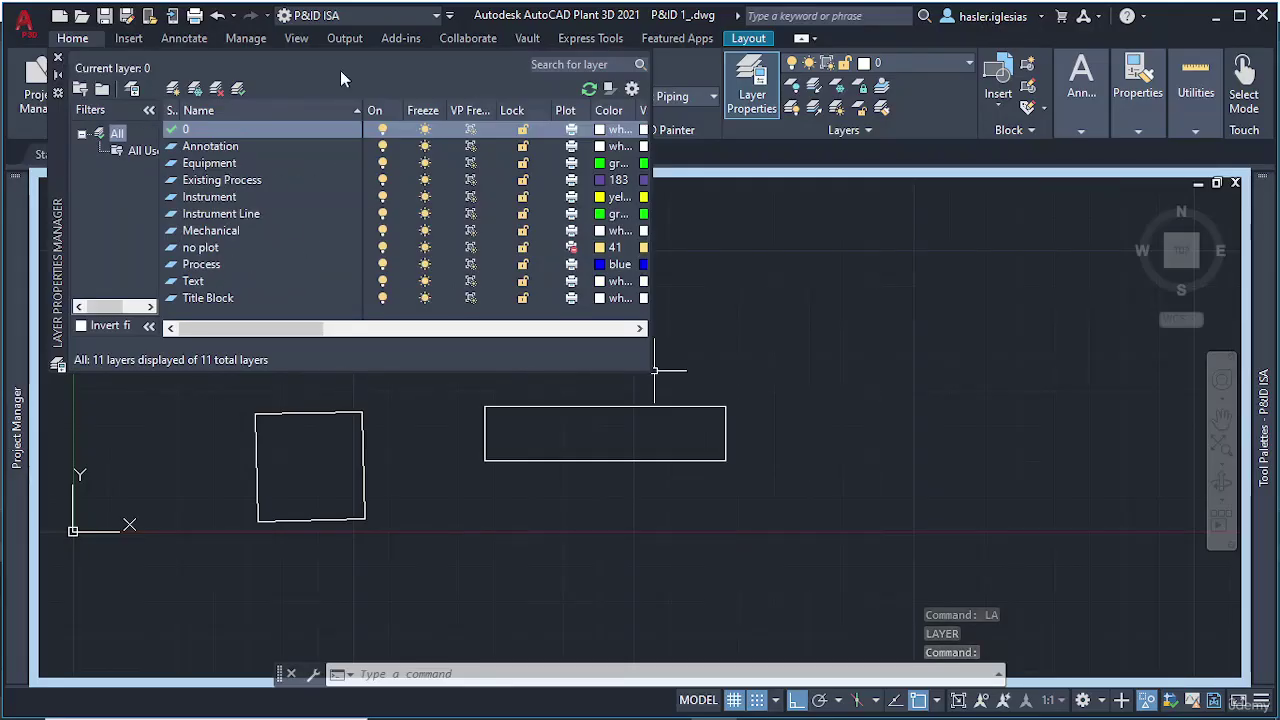
left_click(59, 57)
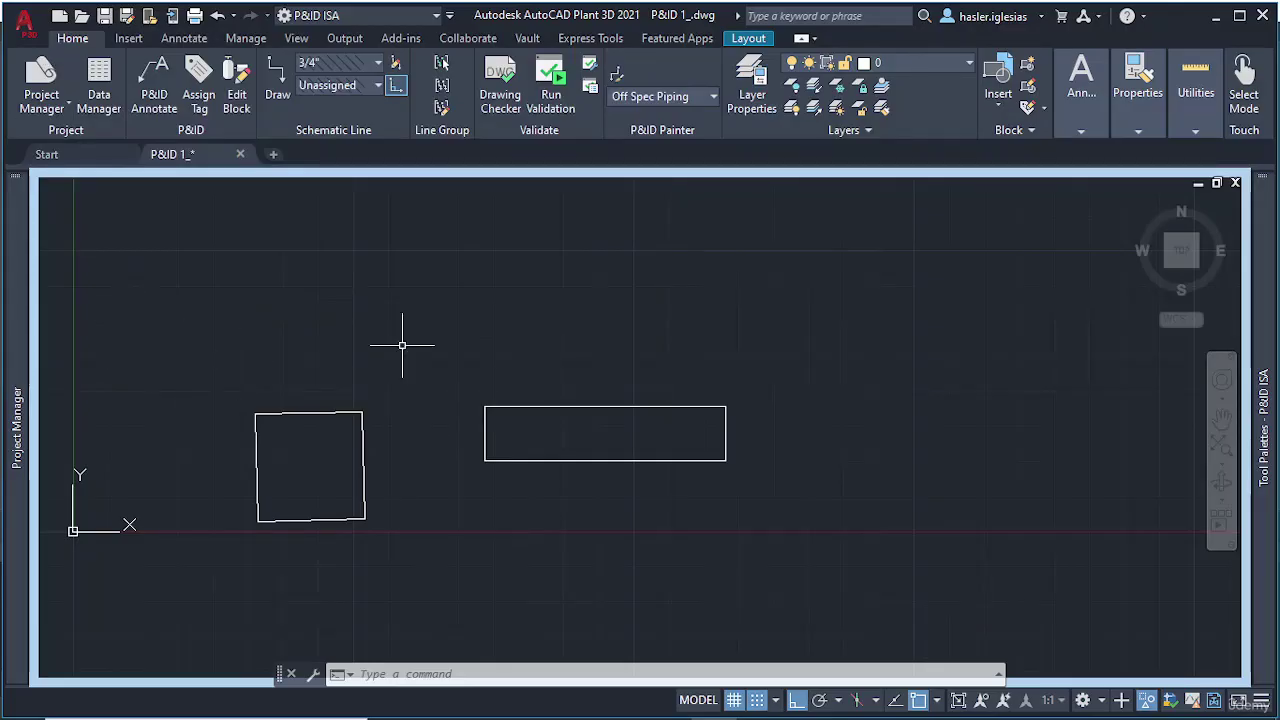
Regenerate the drawing display with the REGEN command
type("REGEN")
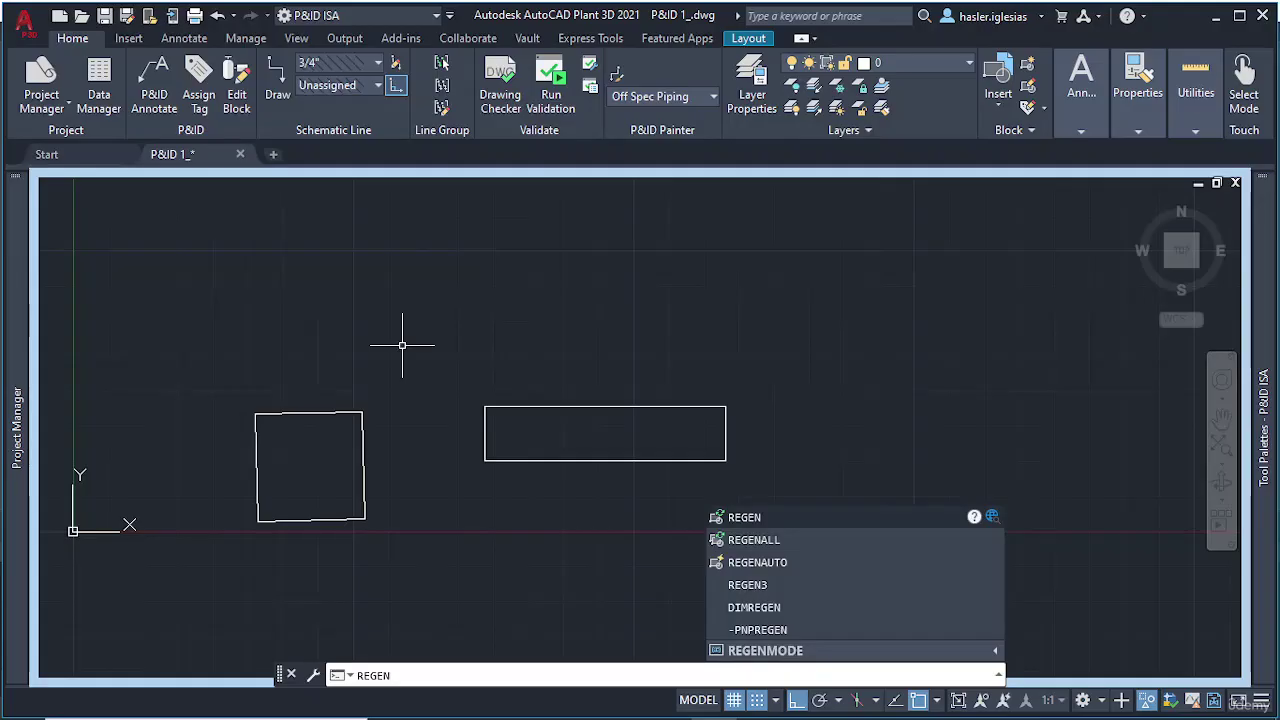
key("Return")
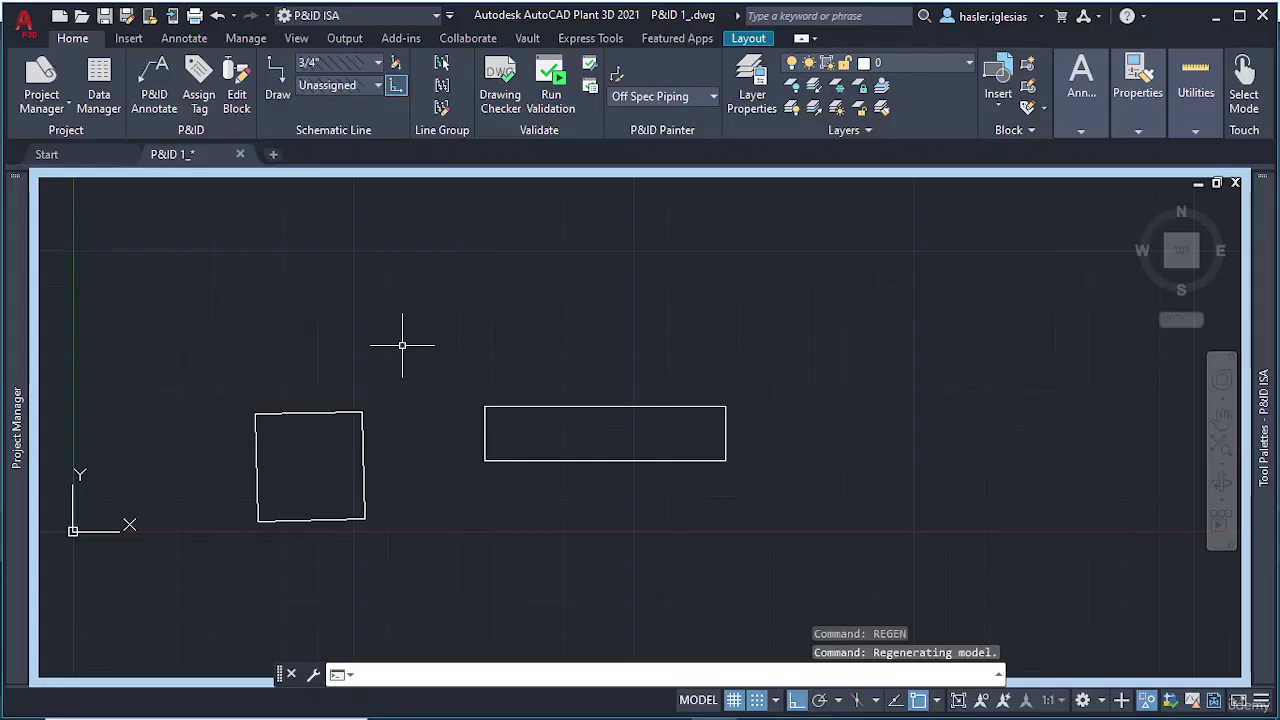
middle_click_drag(361, 447, 434, 377)
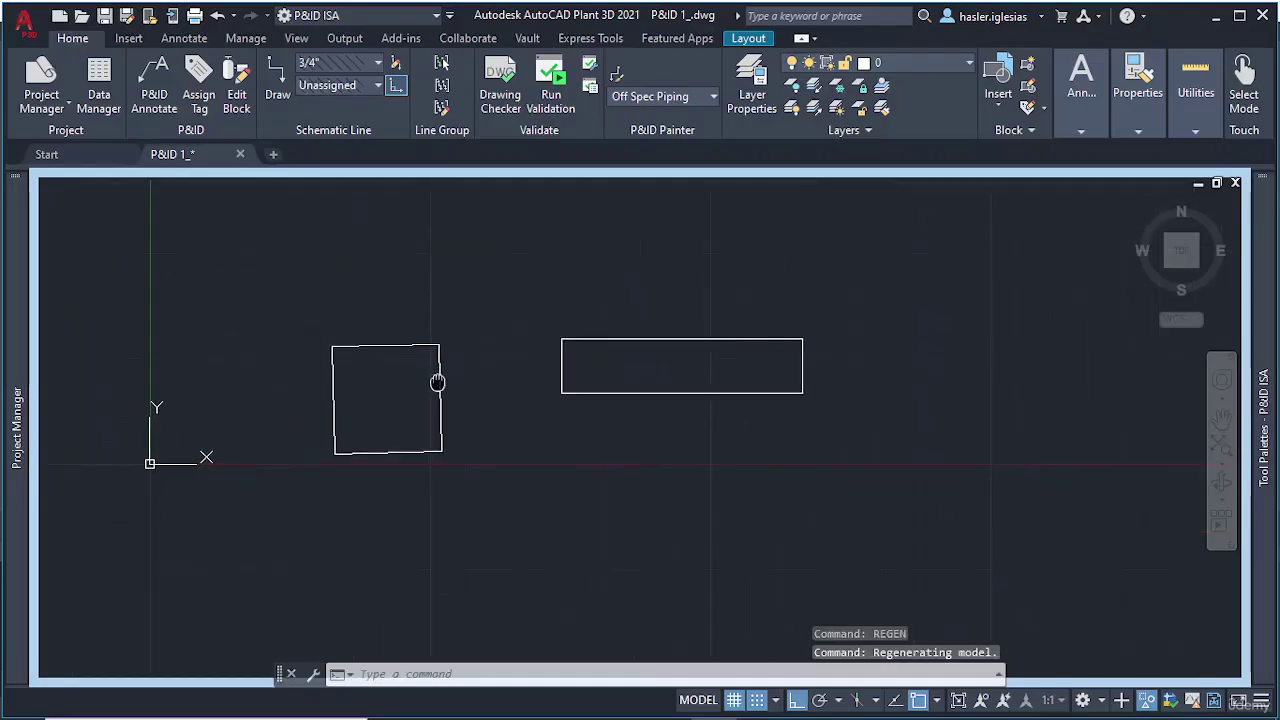
scroll(425, 372, "up", 2)
scroll(378, 370, "up", 2)
scroll(376, 368, "down", 3)
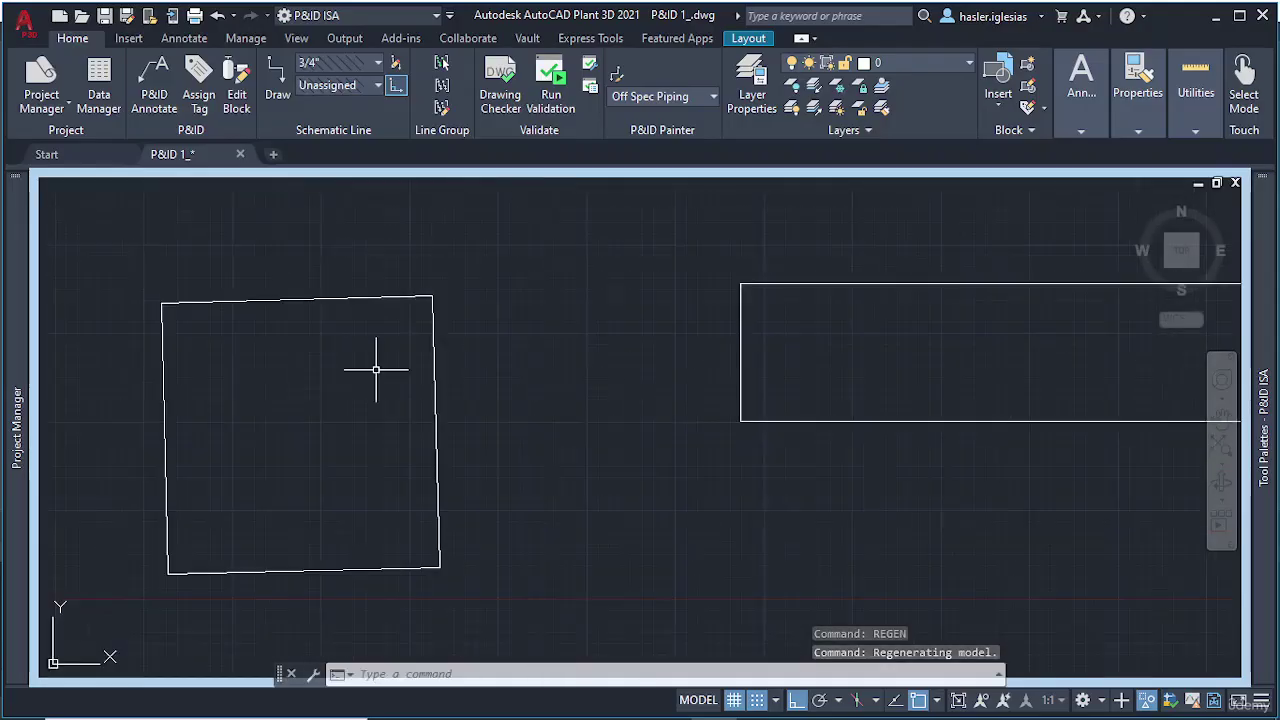
Scale the rectangle by a factor of 1000 from a base point just to its right
scroll(463, 366, "down", 2)
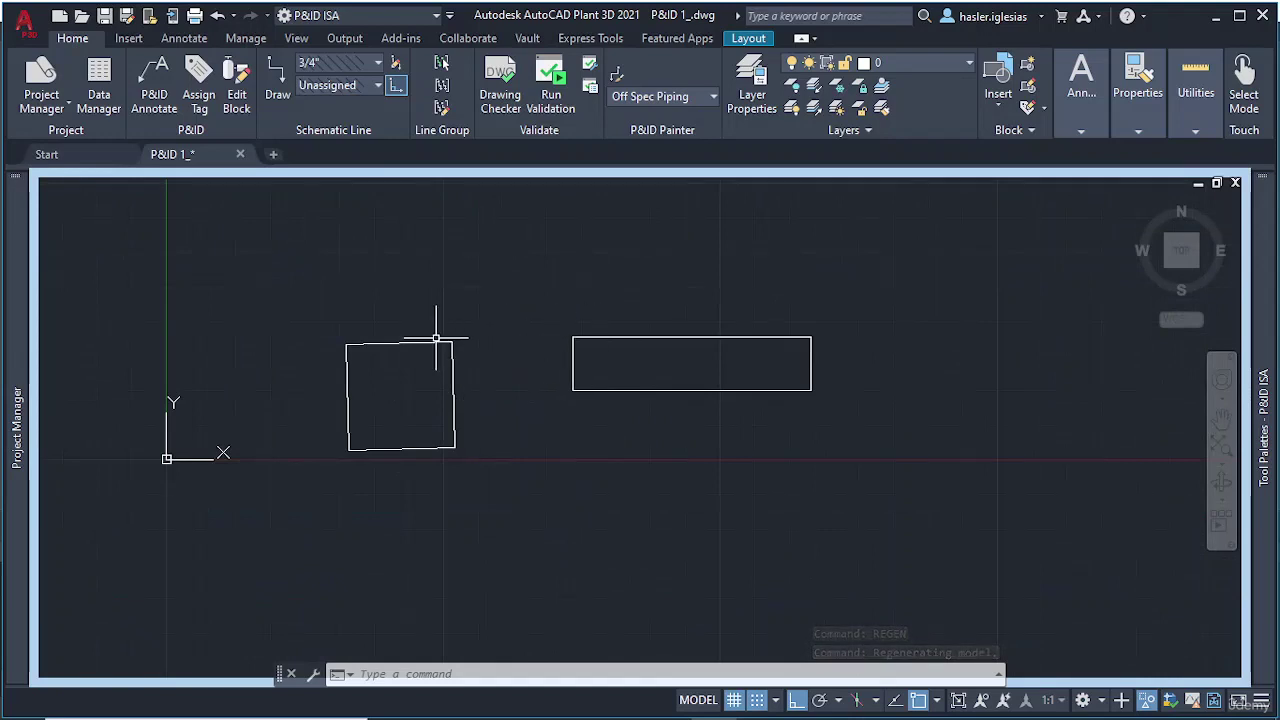
scroll(434, 337, "down", 2)
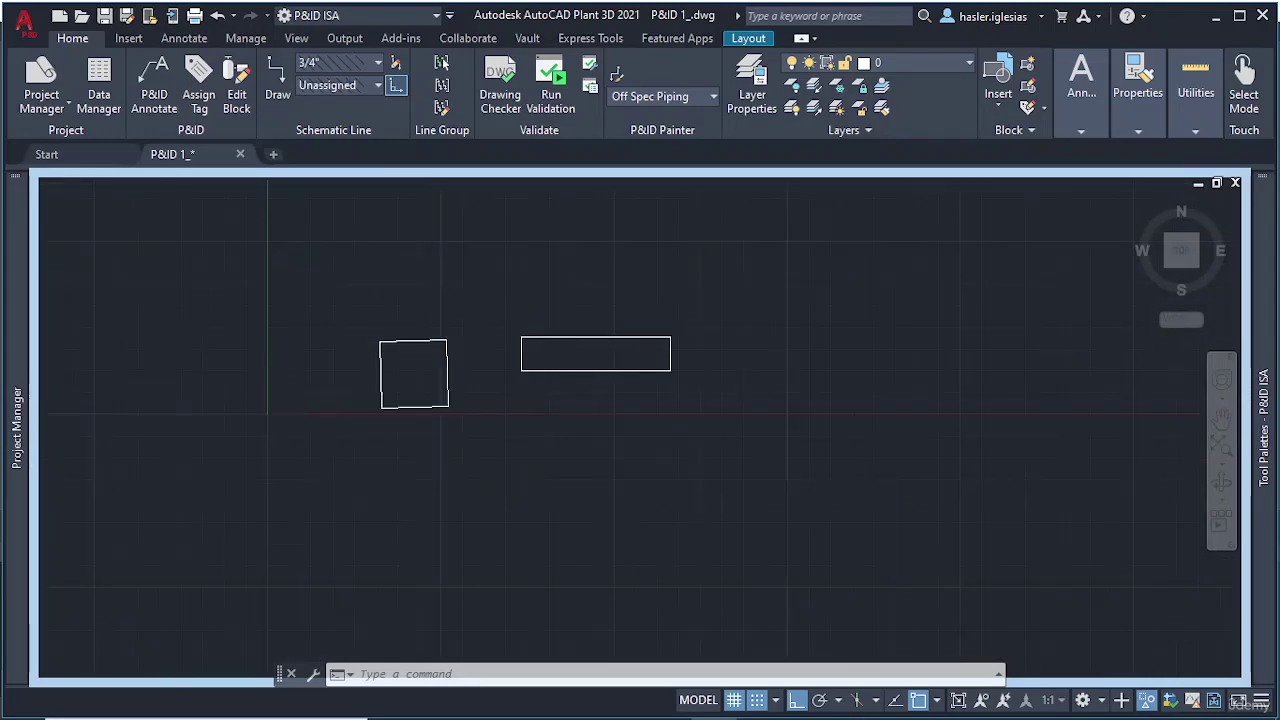
scroll(653, 326, "down", 5)
middle_click_drag(731, 326, 455, 526)
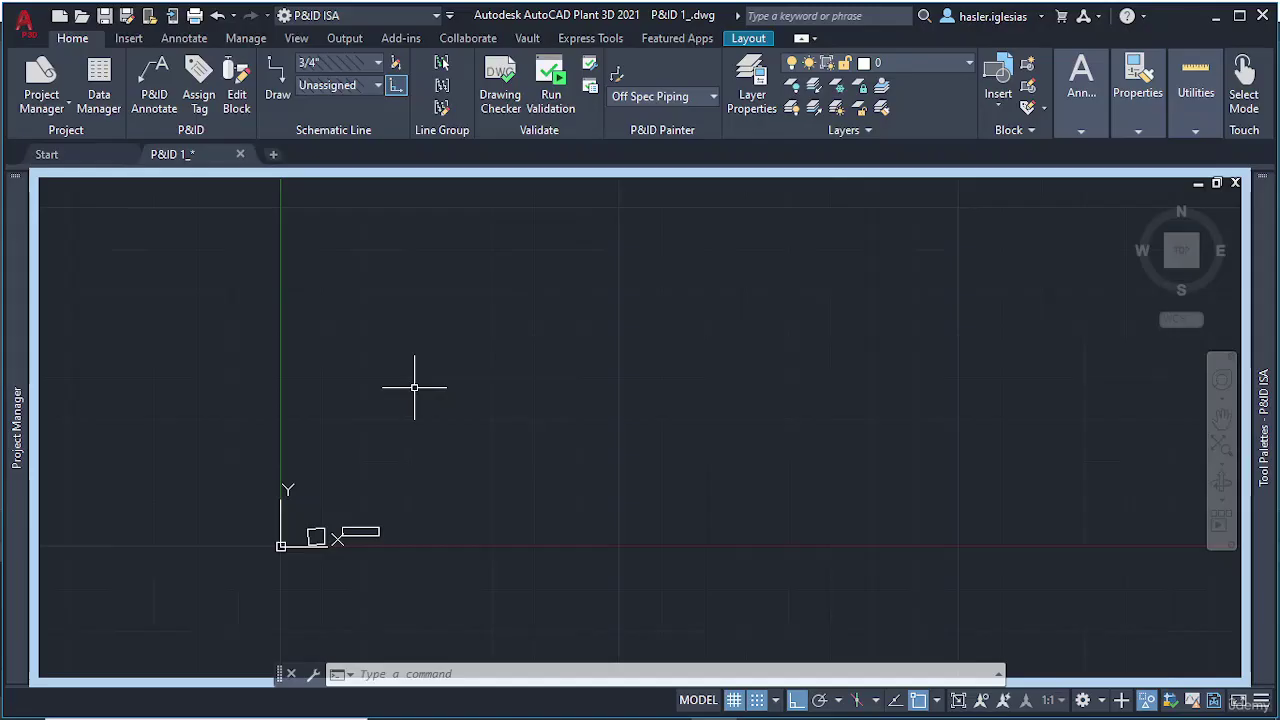
type("SC")
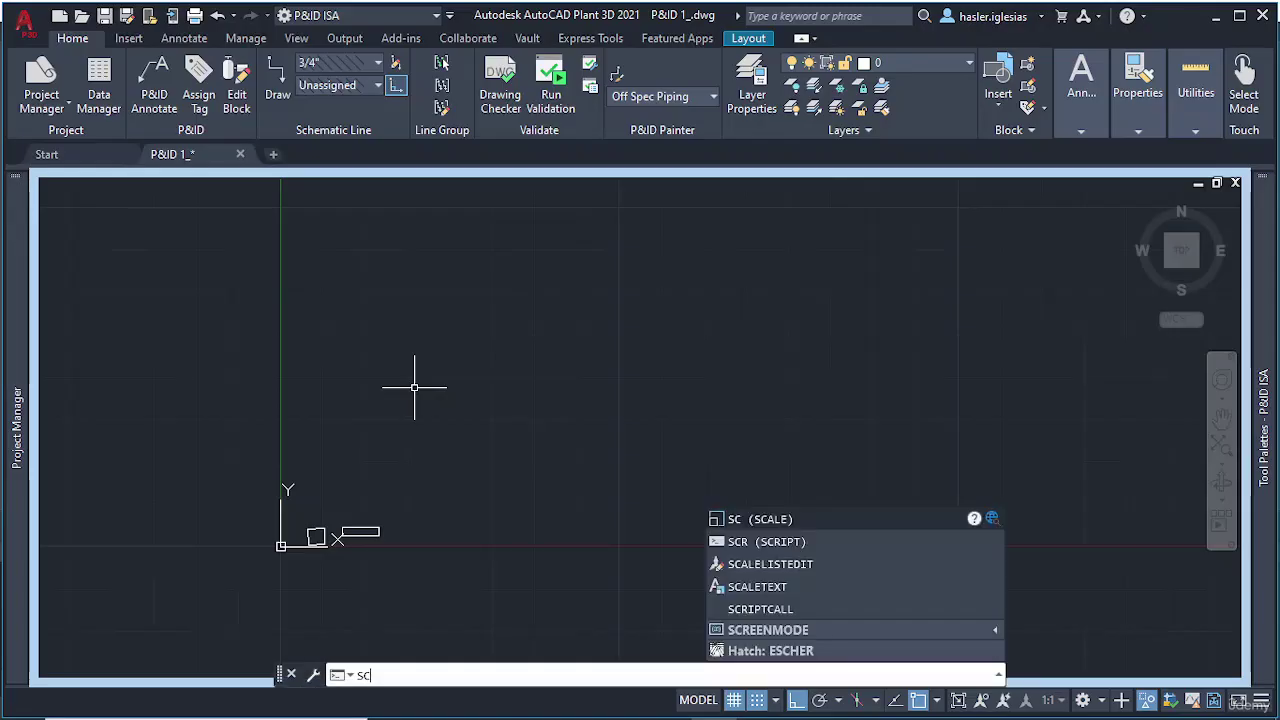
key("Return")
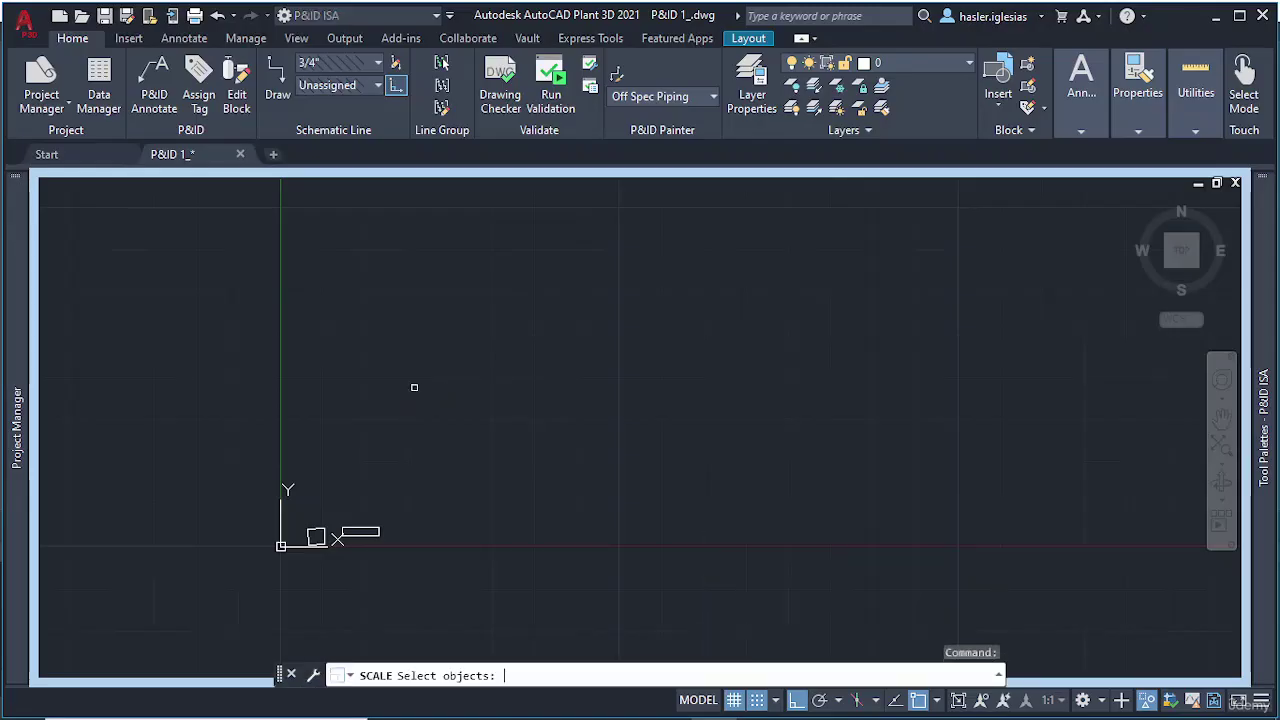
left_click(316, 537)
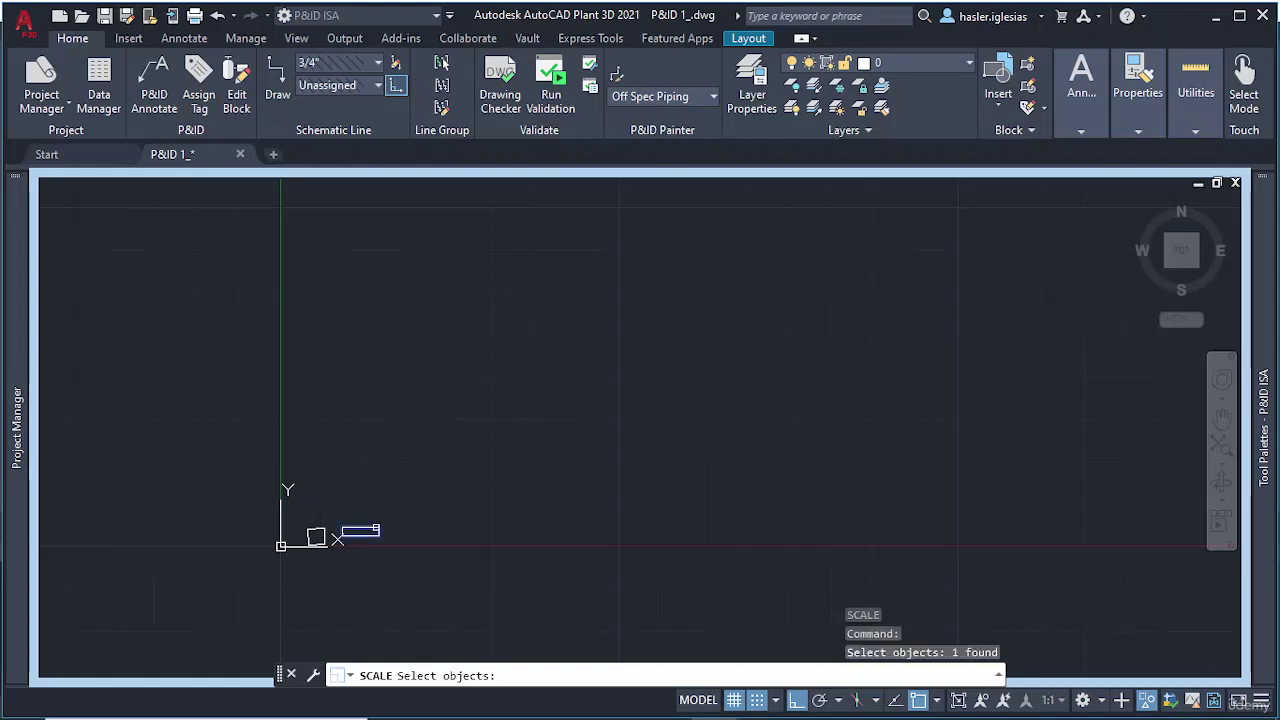
key("Return")
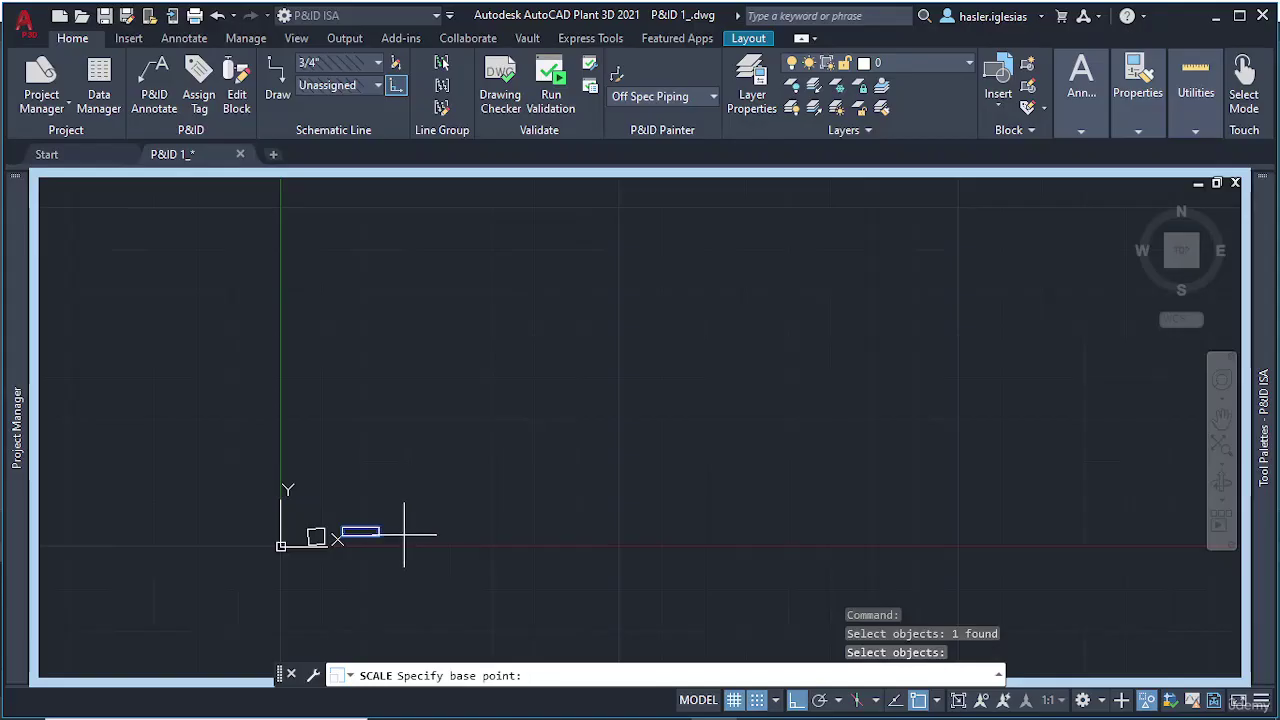
left_click(411, 535)
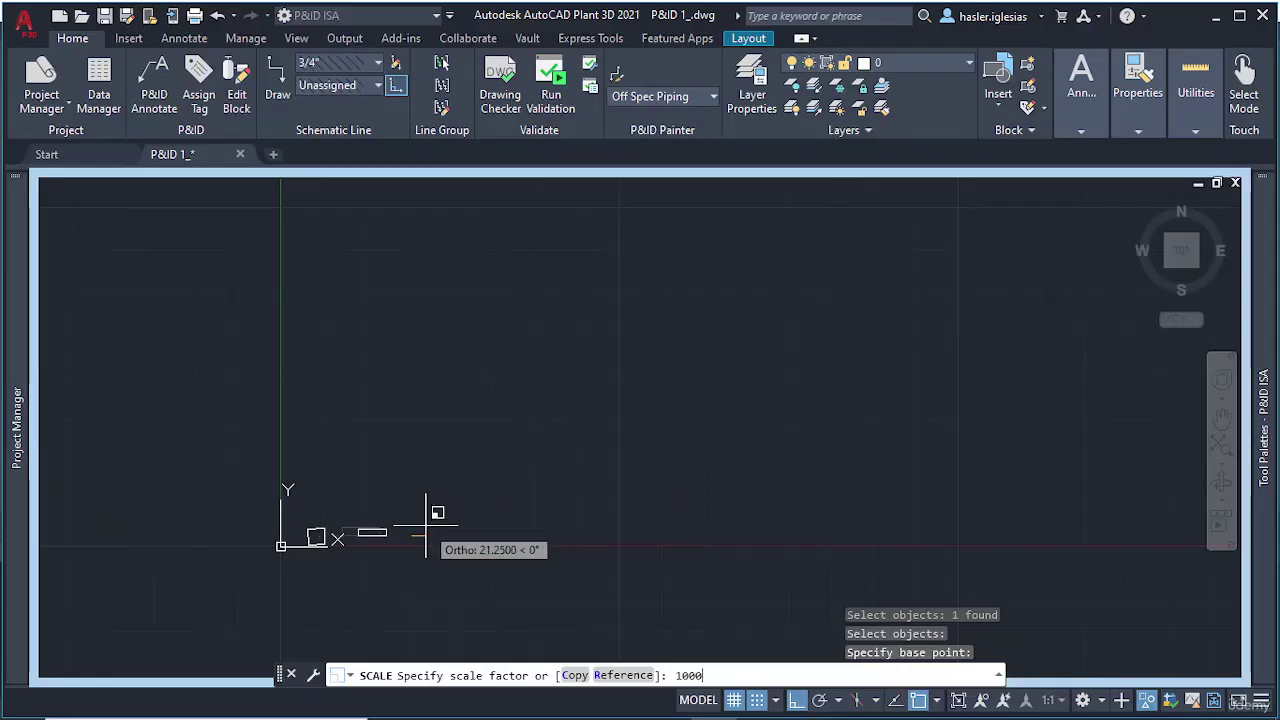
key("Return")
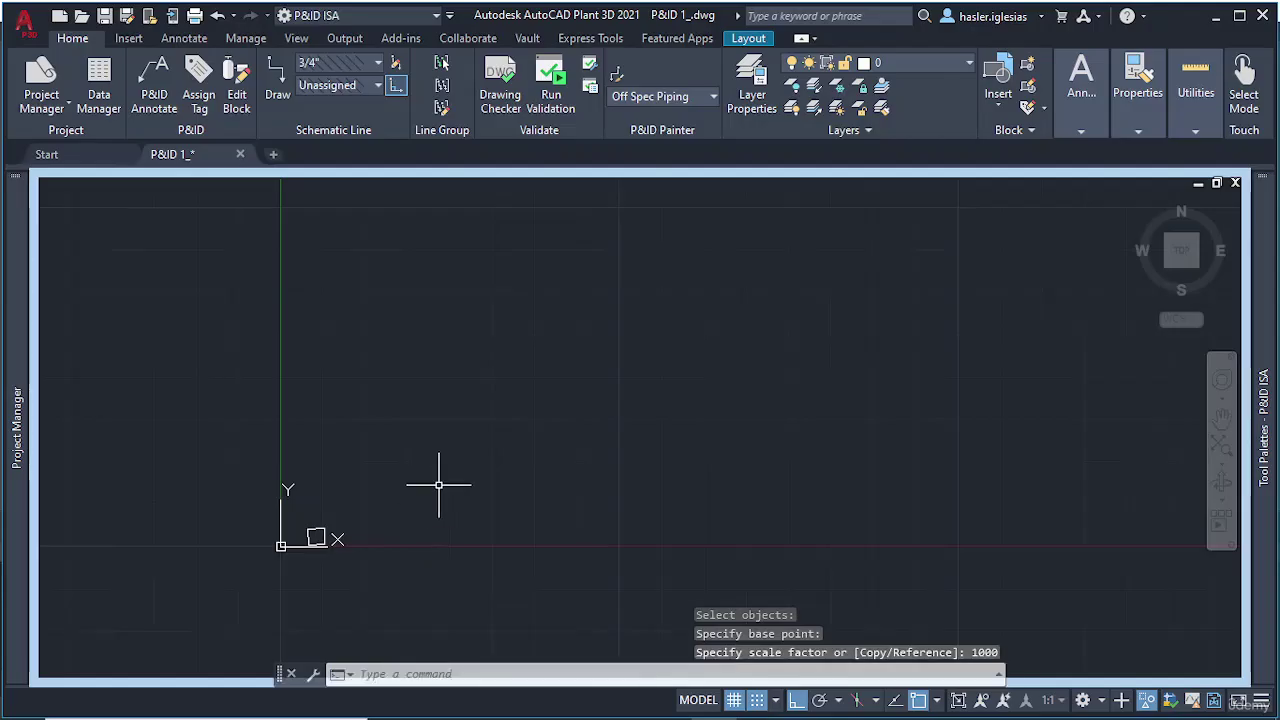
Compare the size and position of the enlarged rectangle with the small square near the origin
scroll(391, 506, "down", 15)
scroll(487, 457, "down", 4)
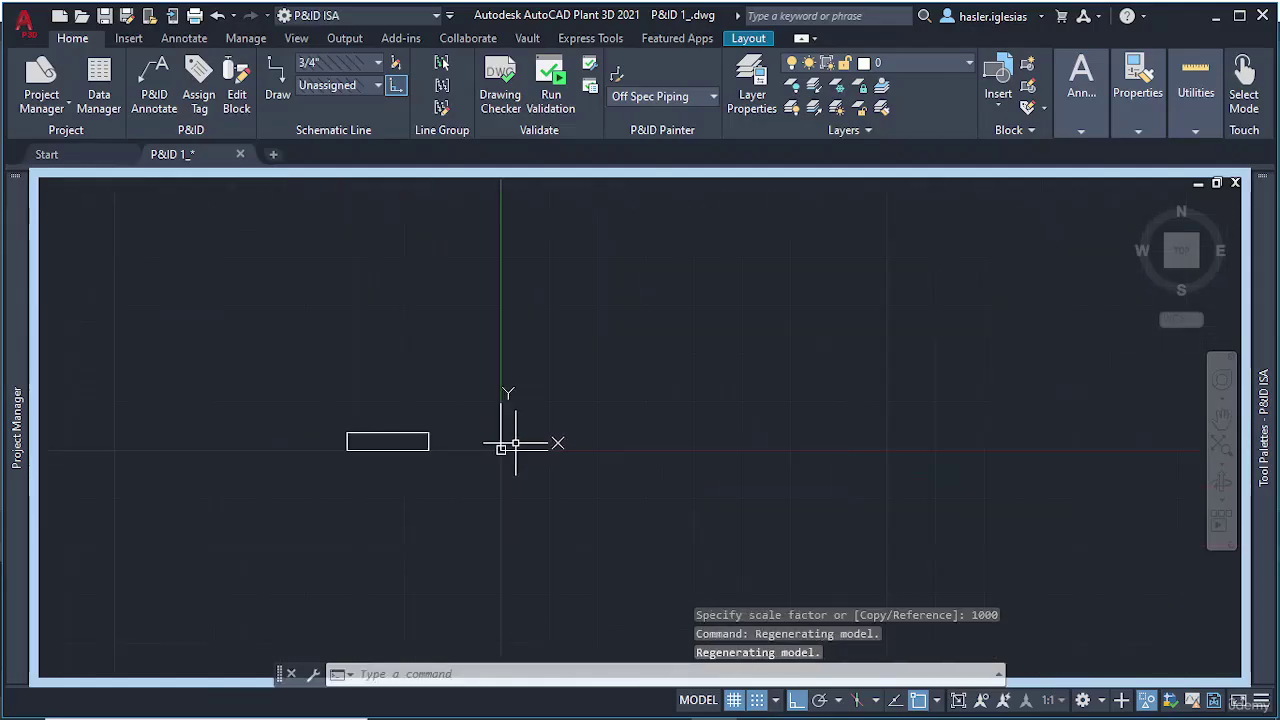
scroll(306, 434, "up", 4)
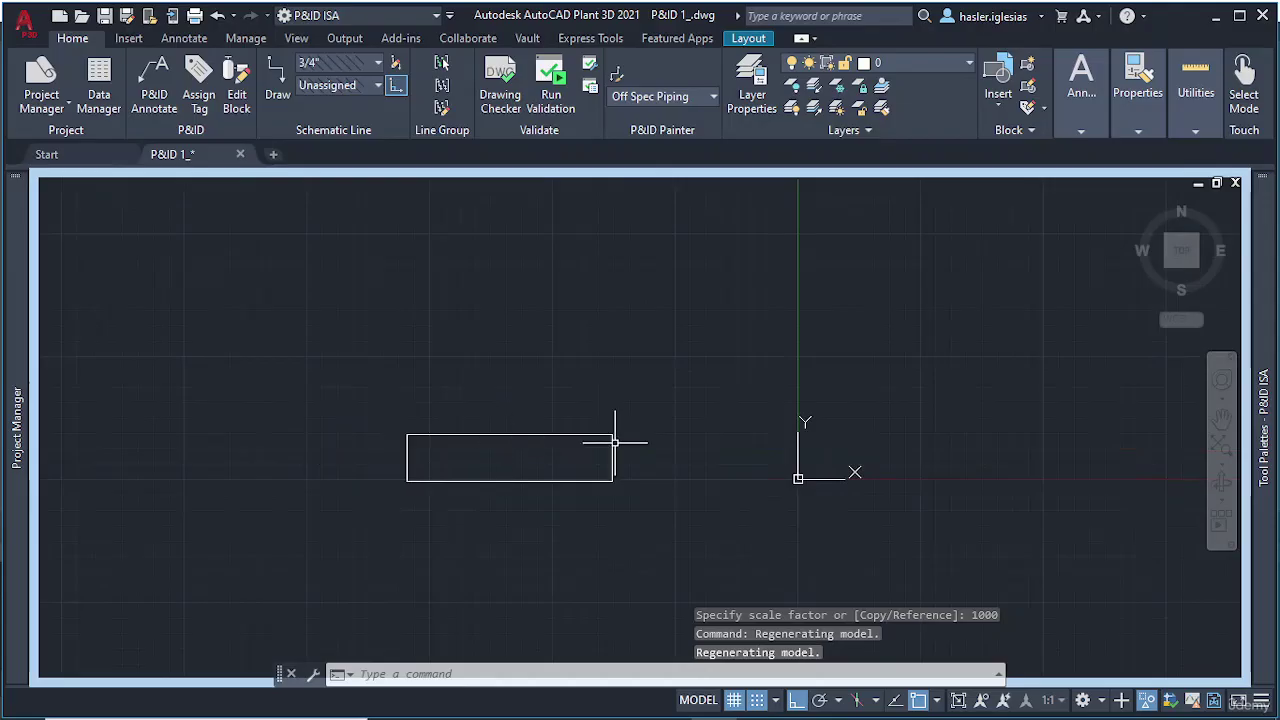
middle_click_drag(703, 455, 262, 508)
scroll(430, 501, "up", 6)
middle_click_drag(291, 560, 706, 314)
scroll(565, 375, "up", 3)
middle_click_drag(456, 402, 515, 372)
scroll(480, 400, "down", 8)
scroll(468, 404, "up", 4)
scroll(431, 377, "up", 8)
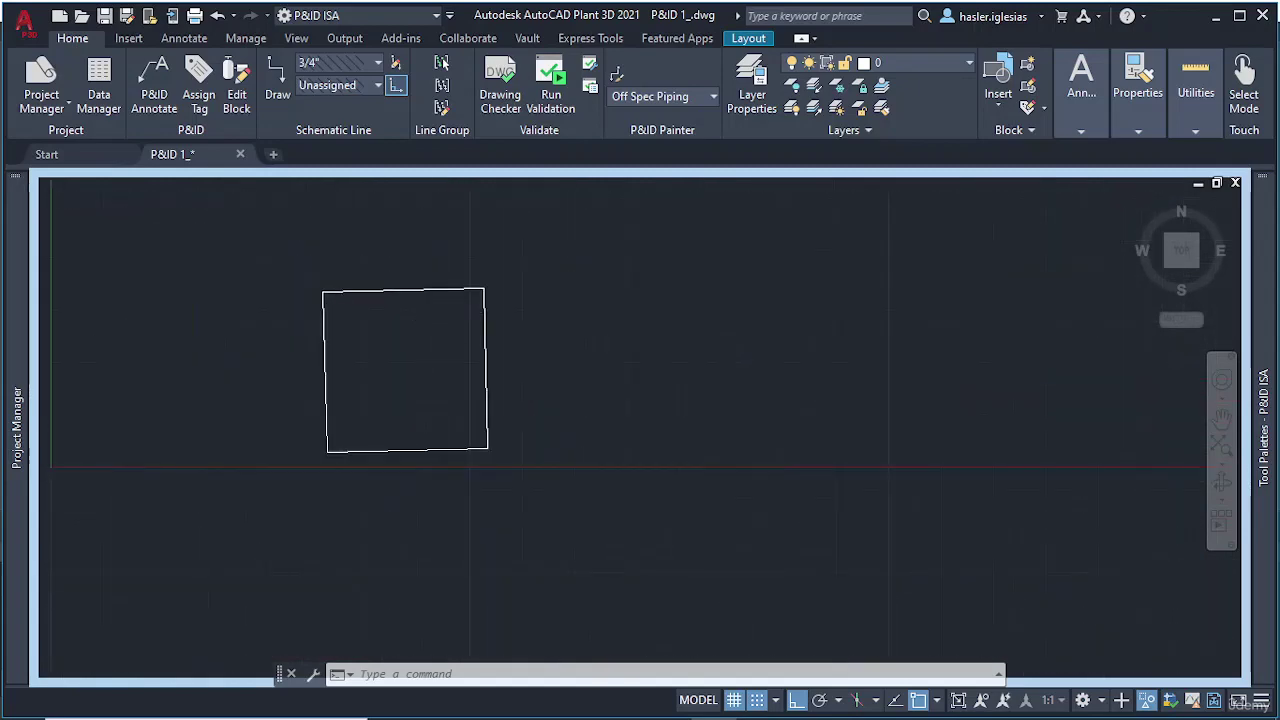
Delete the enlarged rectangle
middle_click_drag(417, 414, 441, 388)
scroll(441, 388, "down", 10)
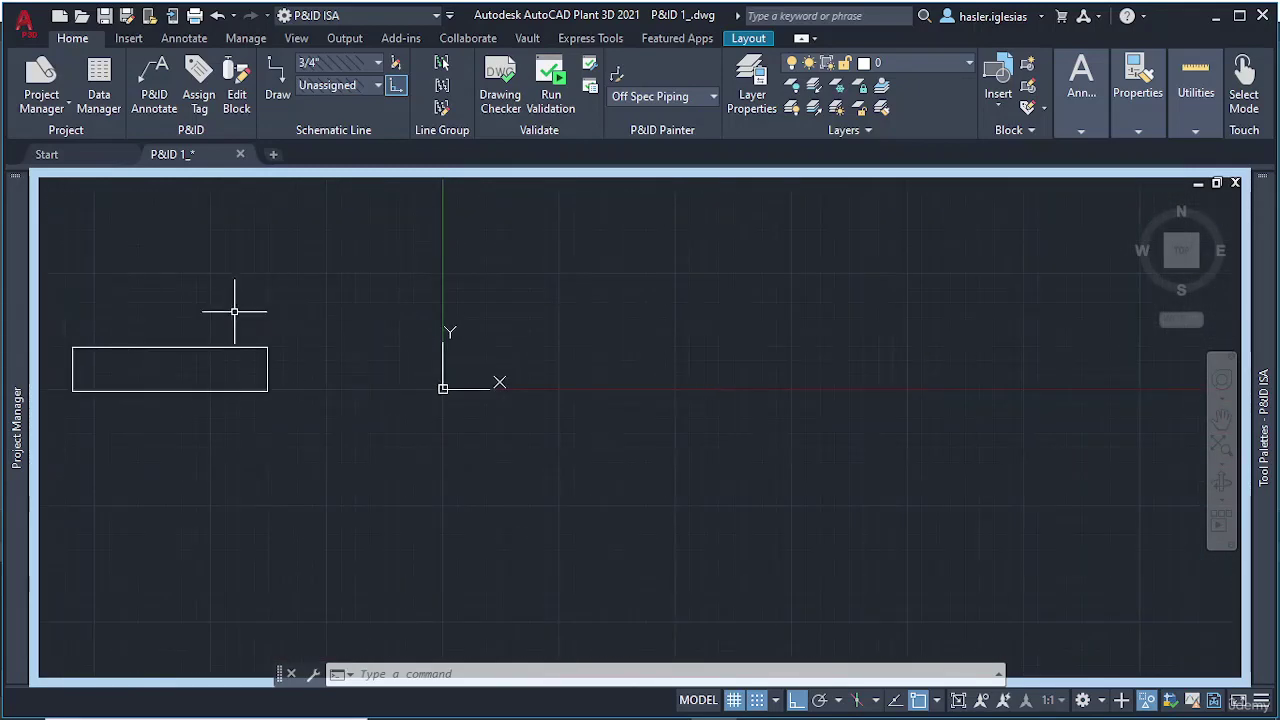
left_click(231, 347)
key("Delete")
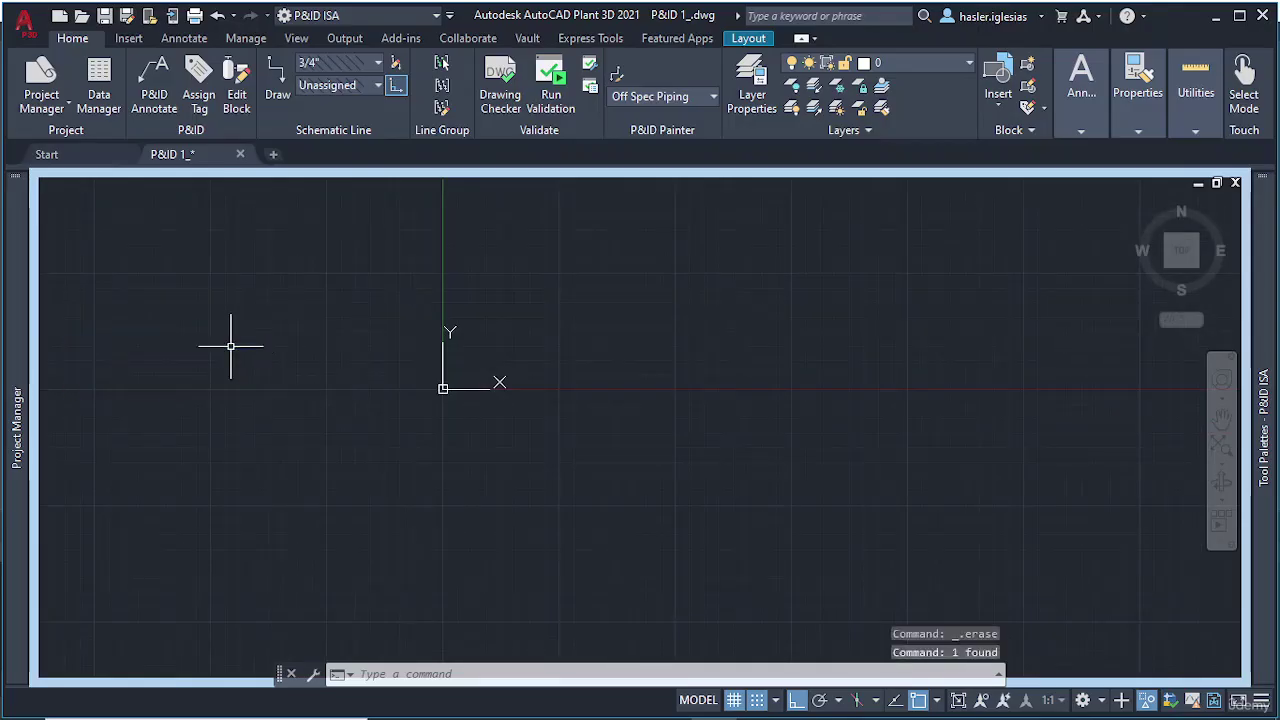
Turn Ortho off and scale the square freehand to about half its size from a base point on its right edge
scroll(534, 366, "up", 2)
middle_click_drag(534, 366, 673, 254)
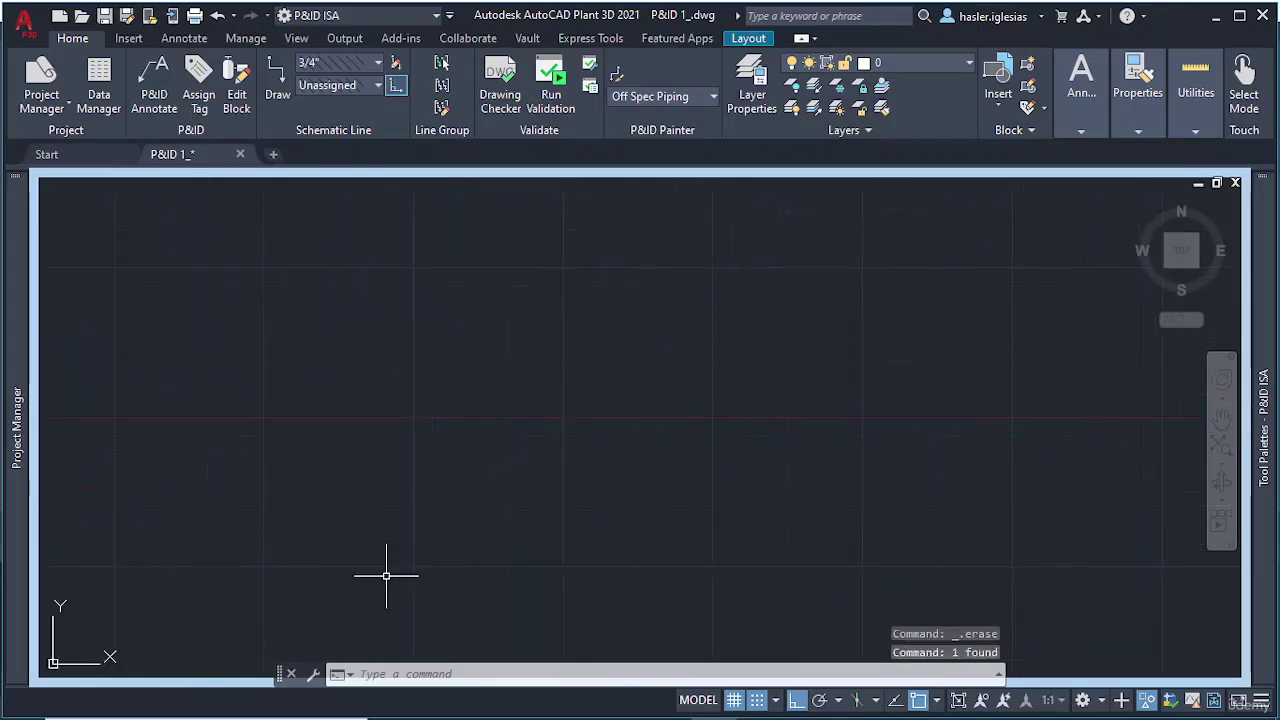
middle_click_drag(375, 585, 697, 314)
middle_click_drag(271, 431, 640, 254)
scroll(327, 493, "down", 5)
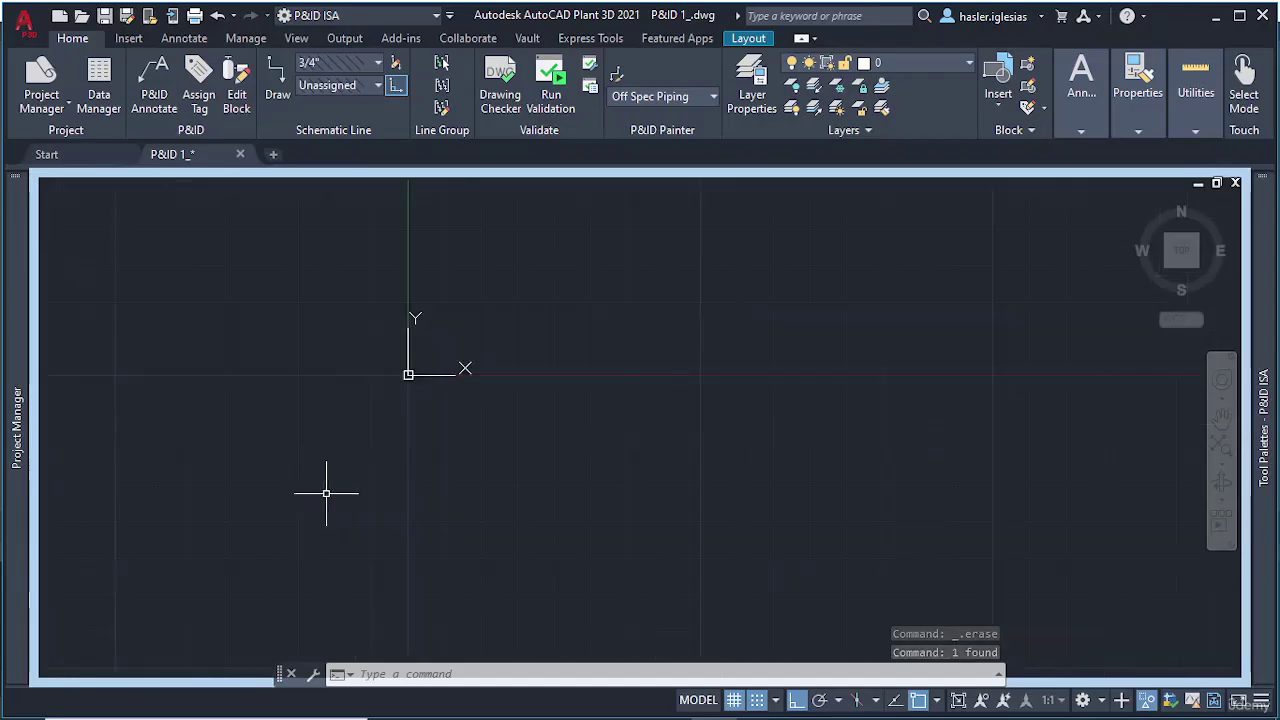
scroll(408, 382, "up", 3)
scroll(419, 347, "up", 4)
scroll(361, 392, "up", 4)
scroll(463, 423, "up", 6)
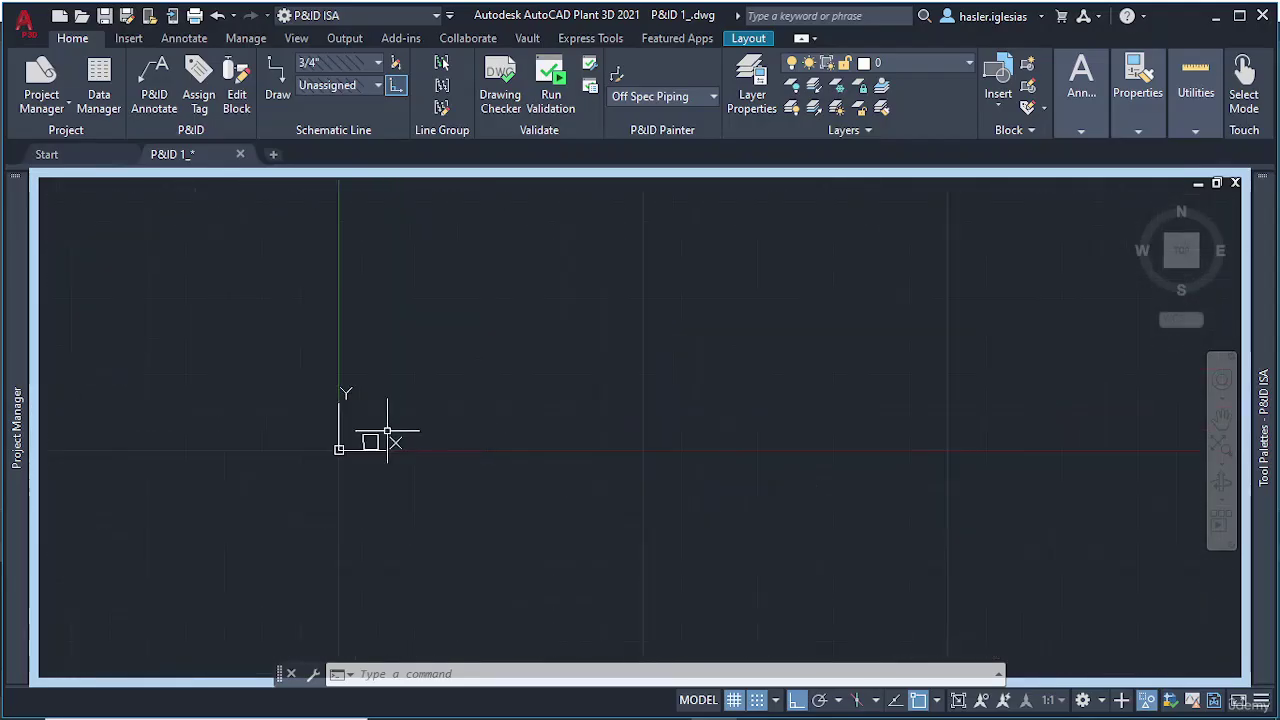
scroll(387, 429, "up", 9)
middle_click_drag(348, 446, 621, 314)
scroll(576, 368, "up", 2)
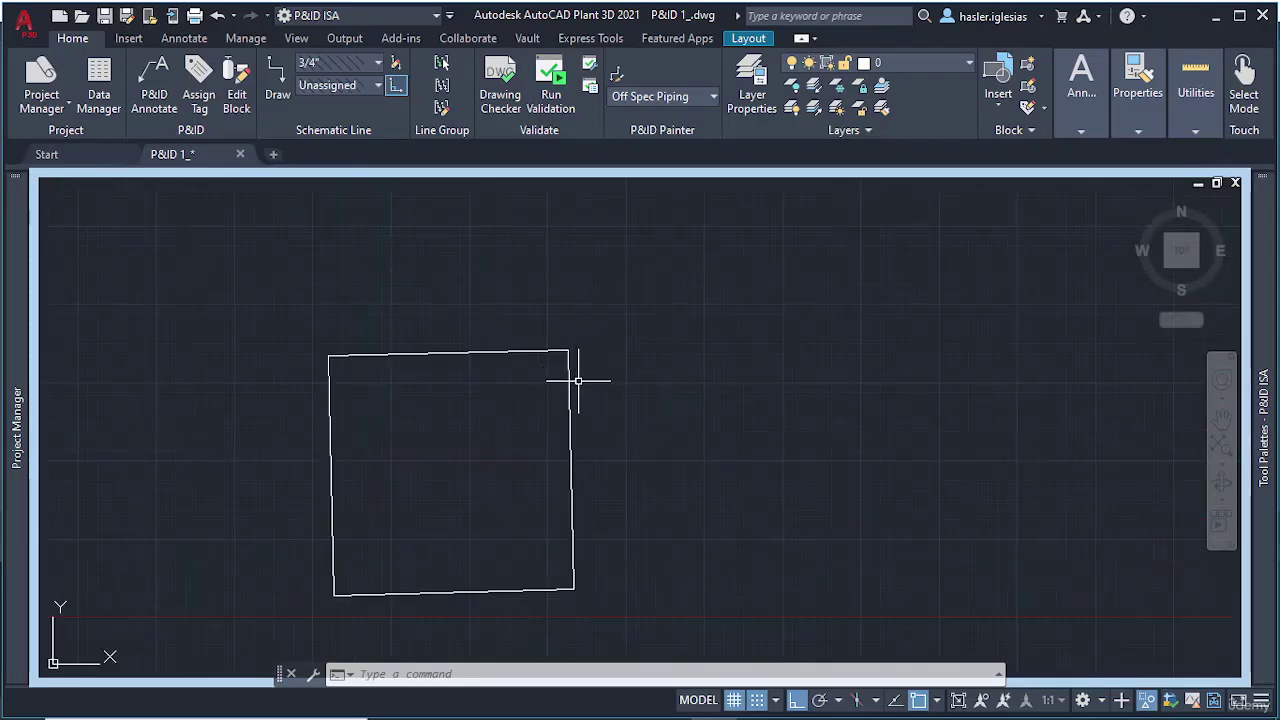
scroll(591, 403, "up", 2)
scroll(565, 405, "down", 4)
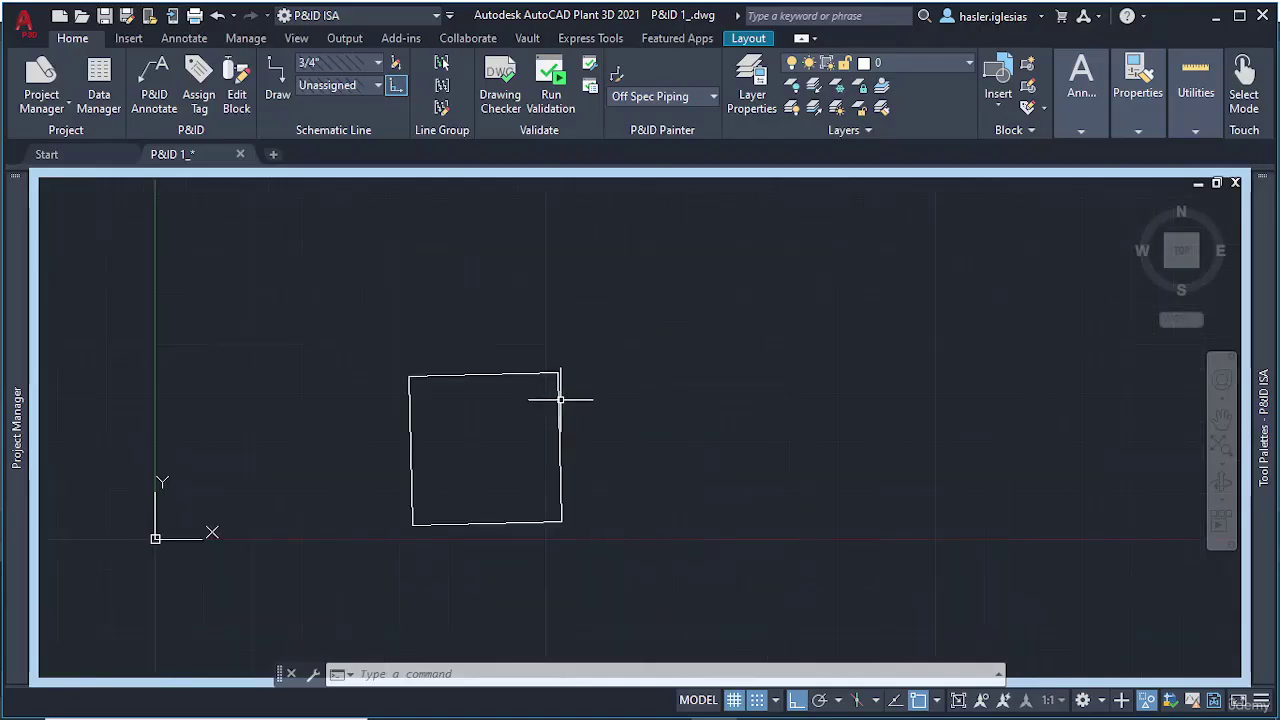
left_click(558, 399)
type("sc")
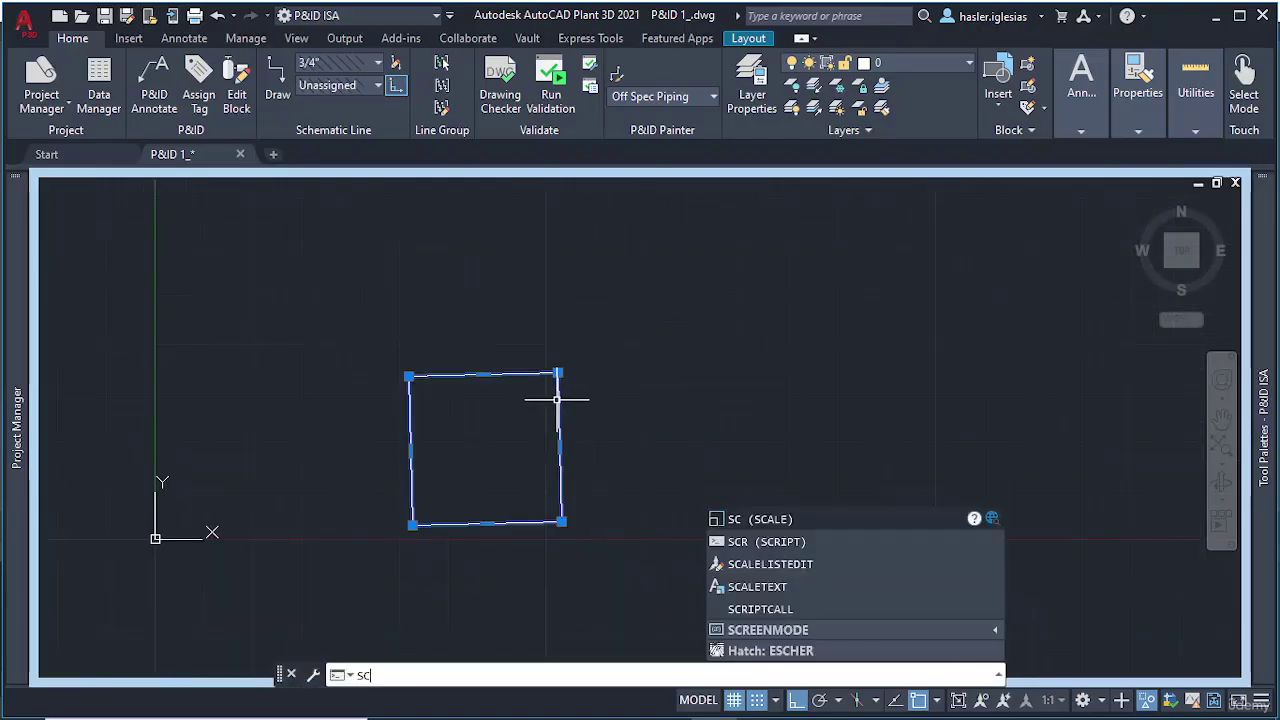
key("Return")
left_click(558, 399)
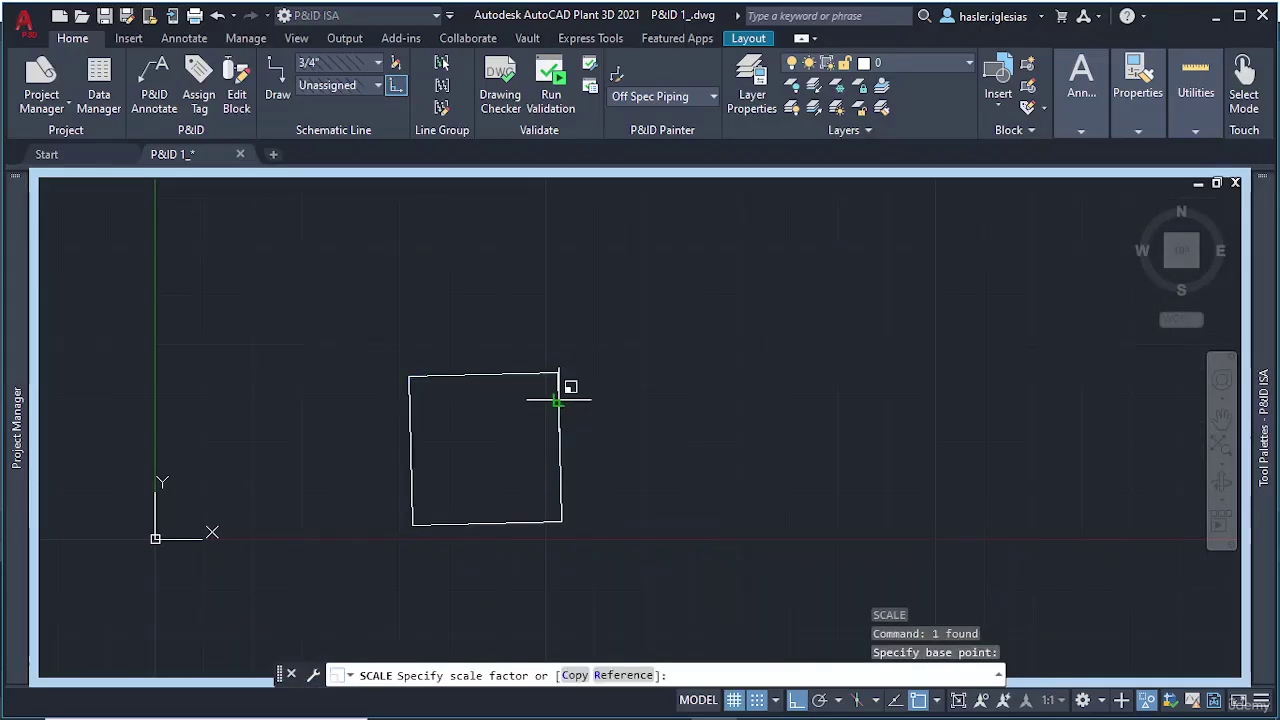
left_click(796, 700)
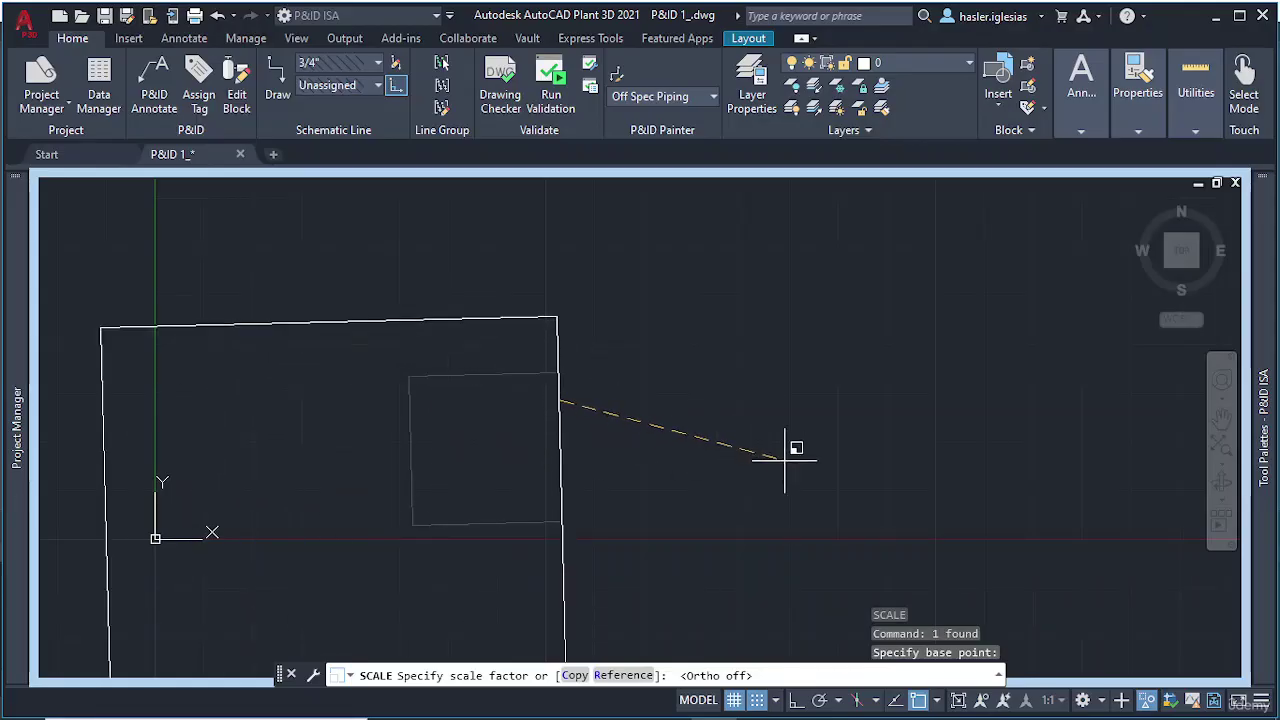
scroll(586, 392, "down", 4)
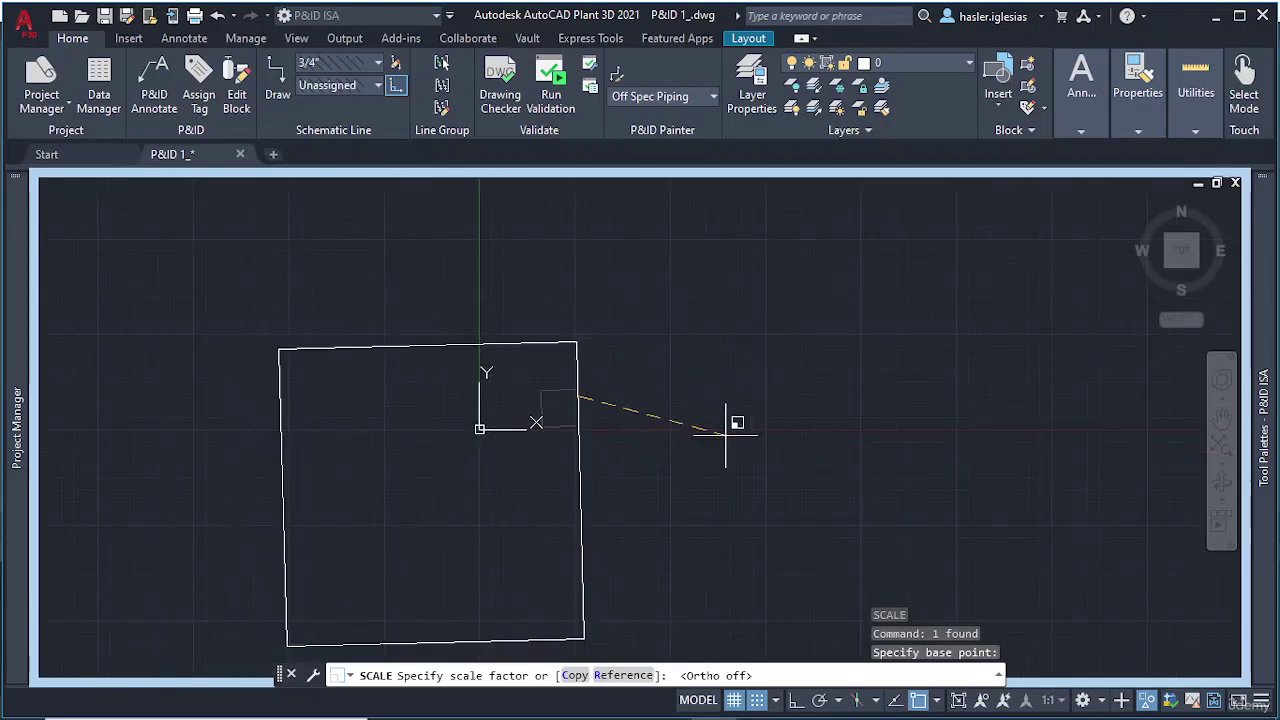
scroll(565, 397, "up", 5)
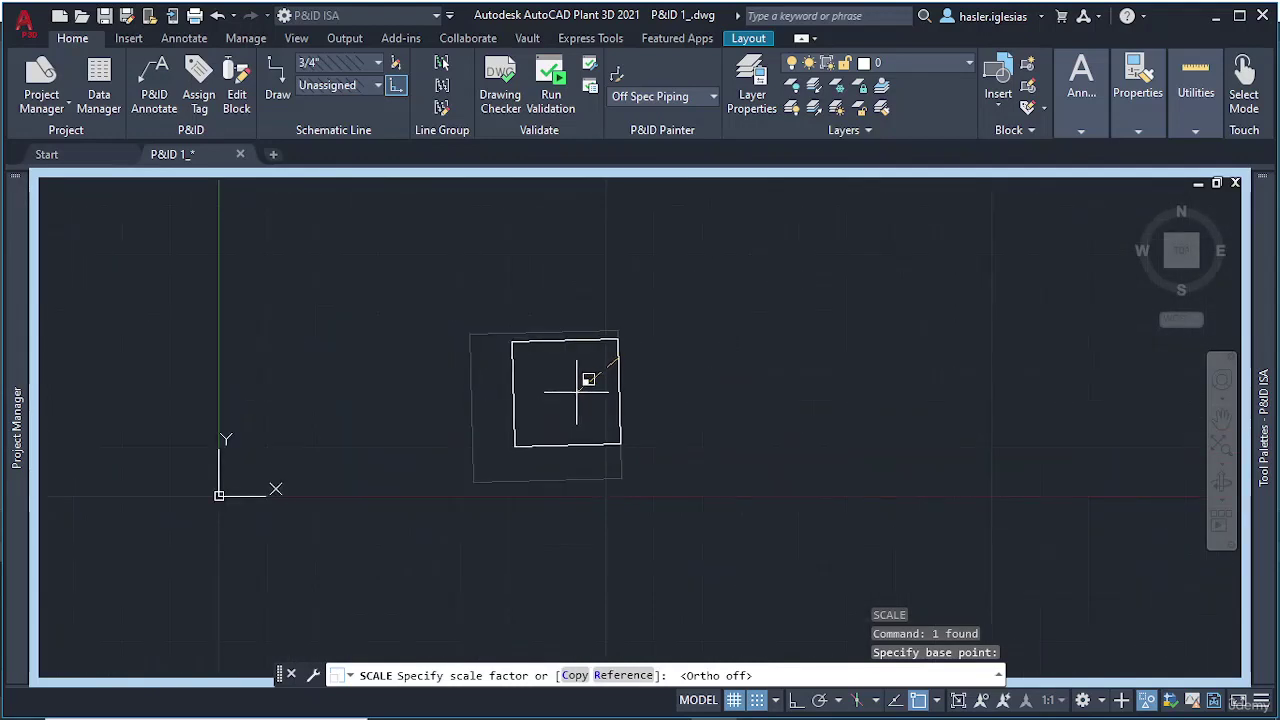
left_click(610, 372)
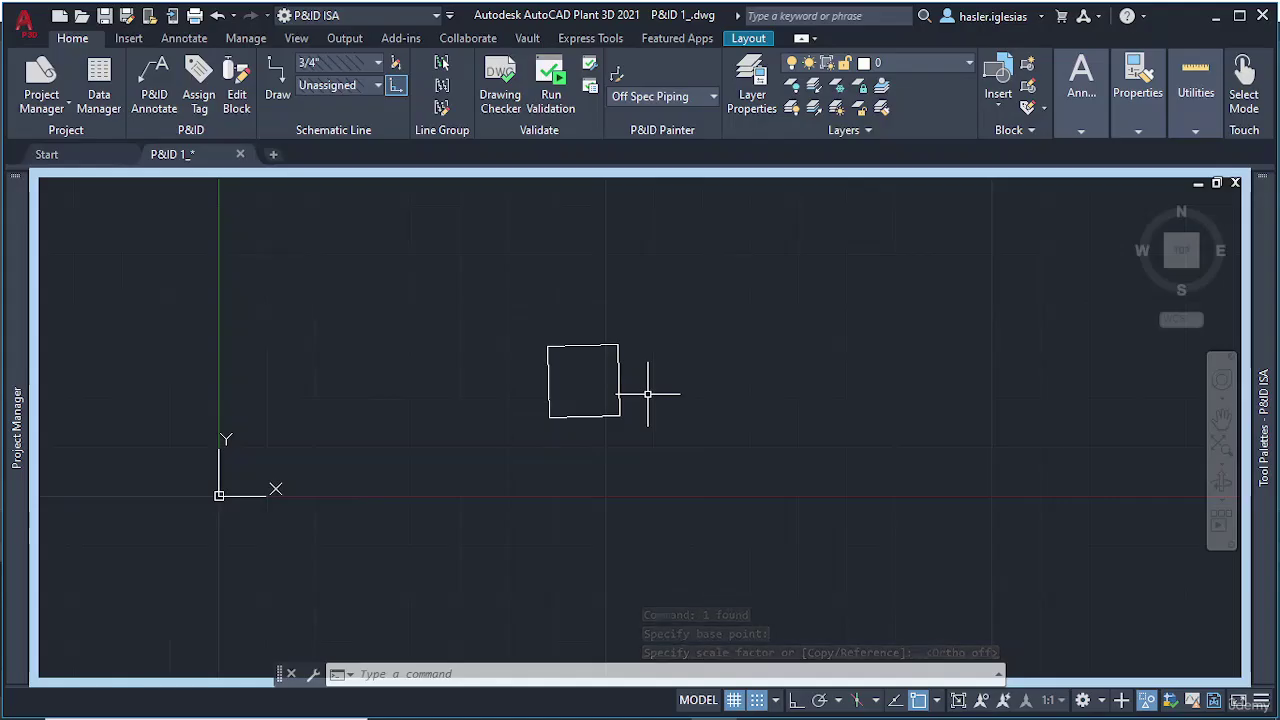
Turn Ortho on and place the text AUTOCAD inside the square at a rotation angle of 0
type("TEXT")
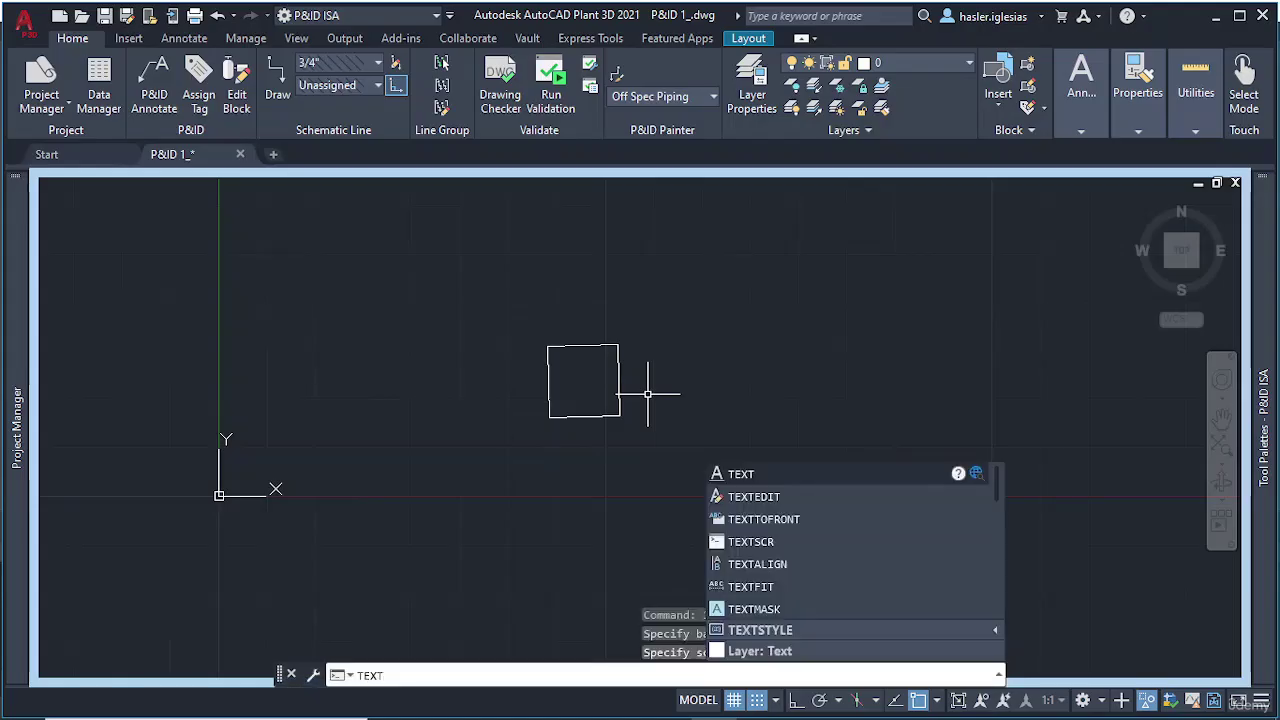
key("Return")
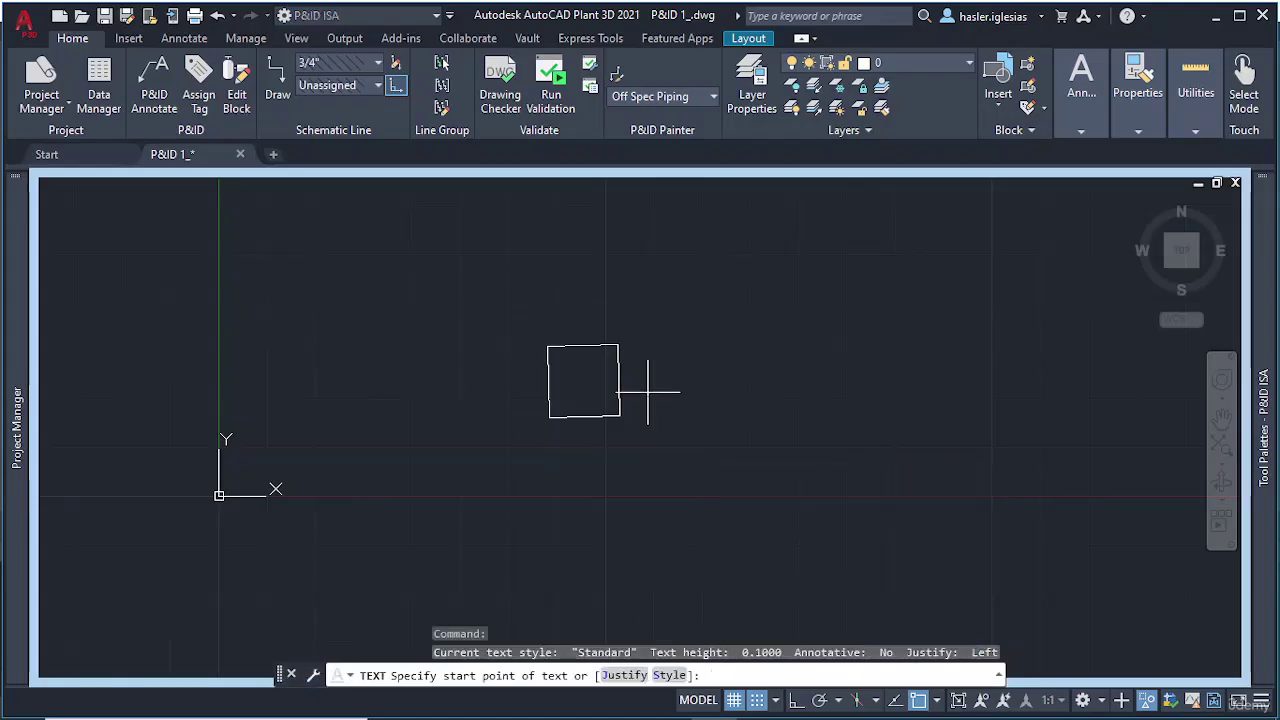
left_click(559, 392)
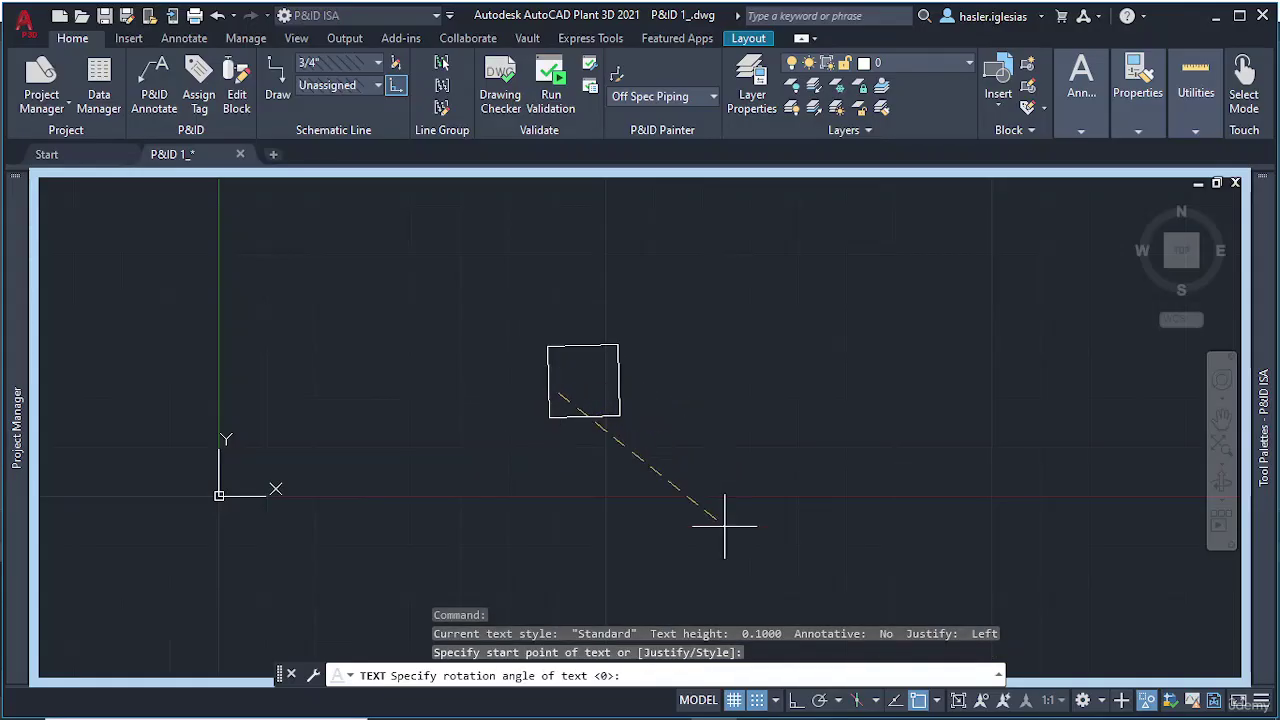
left_click(796, 700)
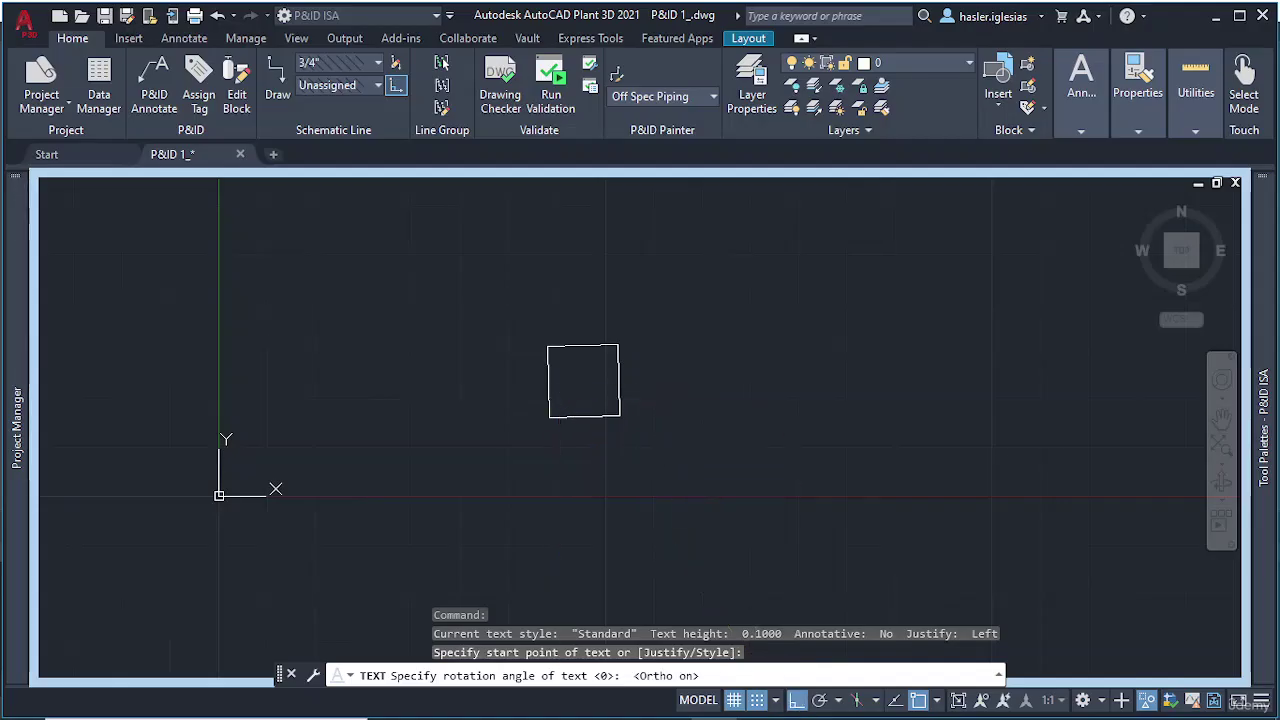
scroll(588, 382, "up", 8)
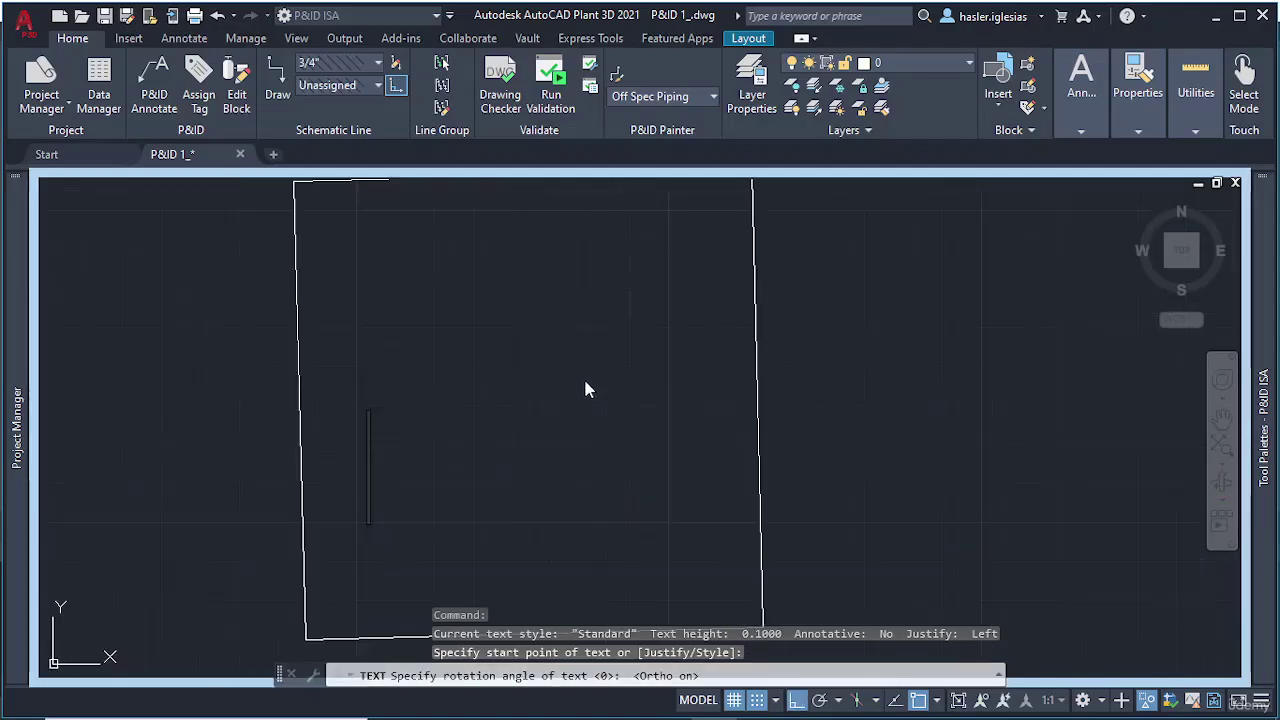
key("Return")
type("AUTOCAD")
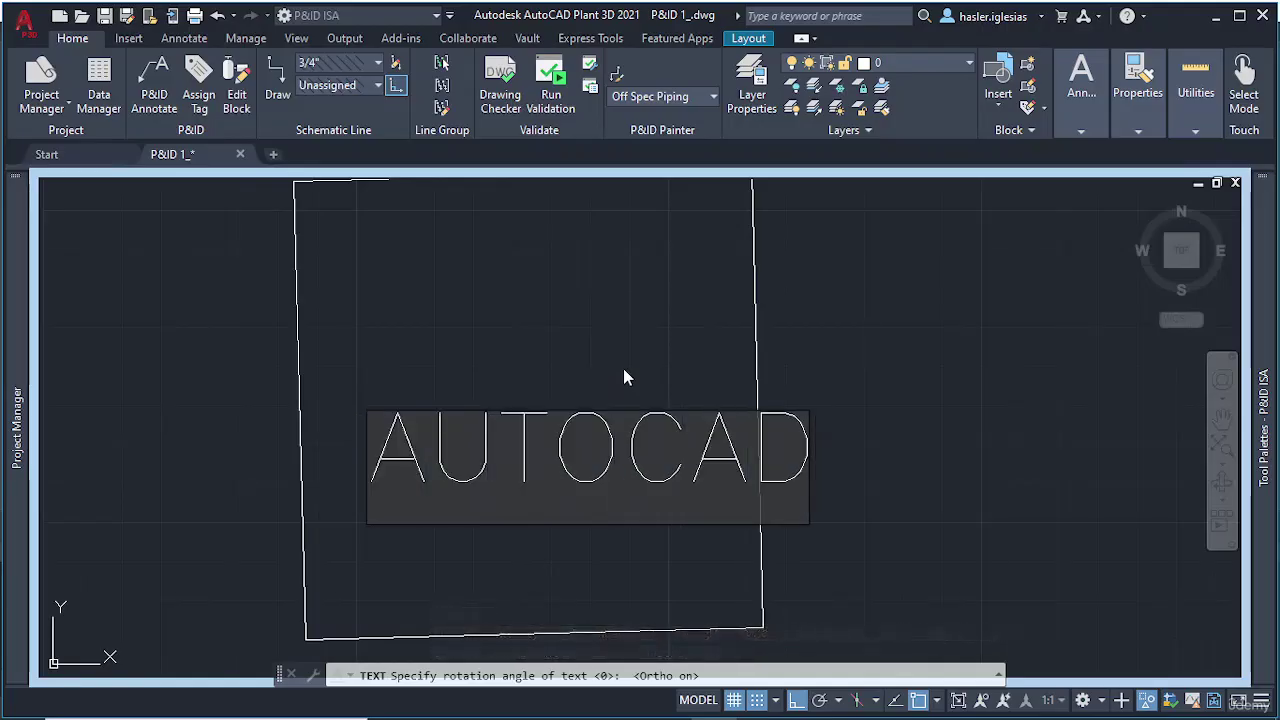
key("Return")
key("Return")
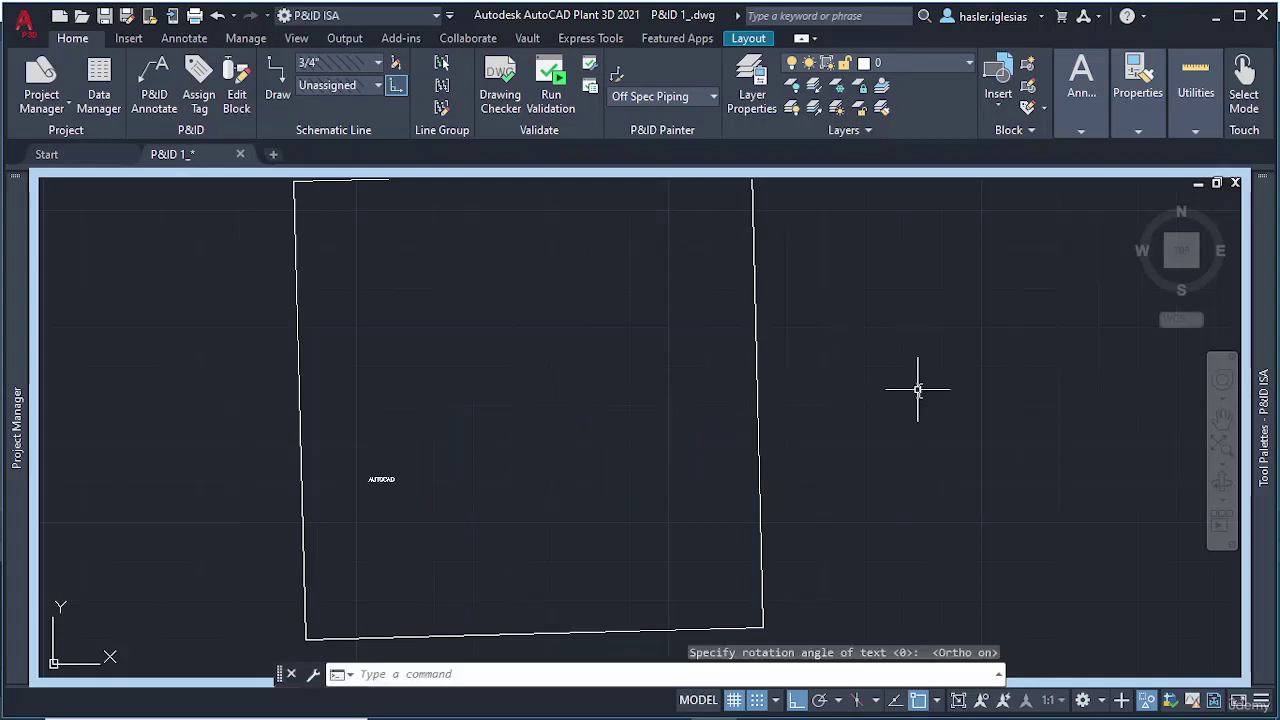
Scale the AUTOCAD text up freehand from a base point near its lower-right end until it is wider than the square
scroll(380, 500, "up", 10)
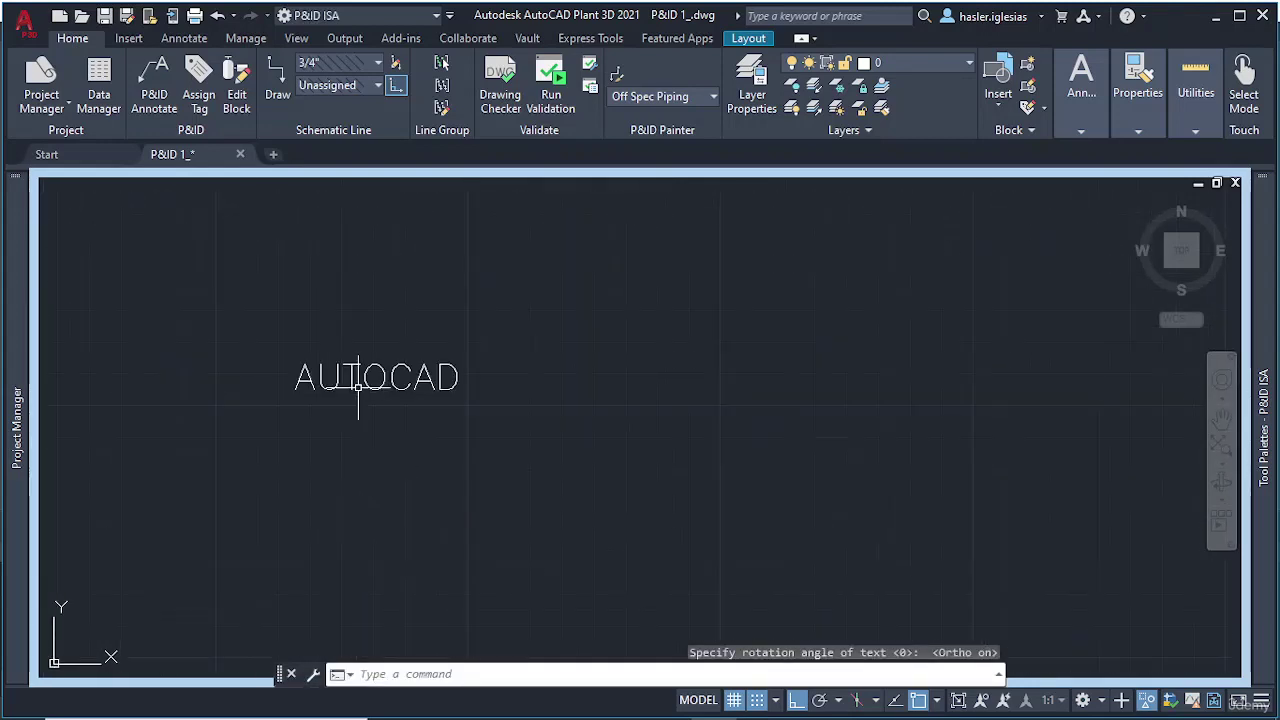
scroll(358, 385, "up", 4)
scroll(358, 383, "down", 8)
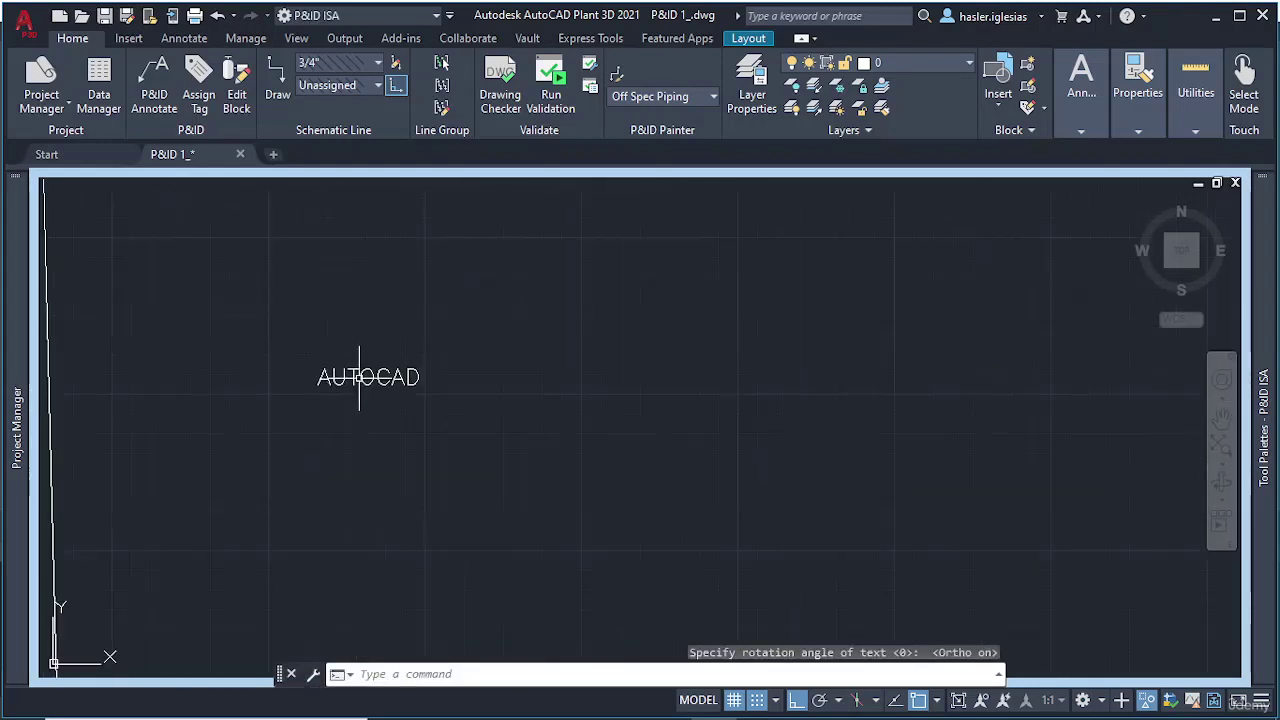
left_click(360, 377)
type("SCALE")
key("Return")
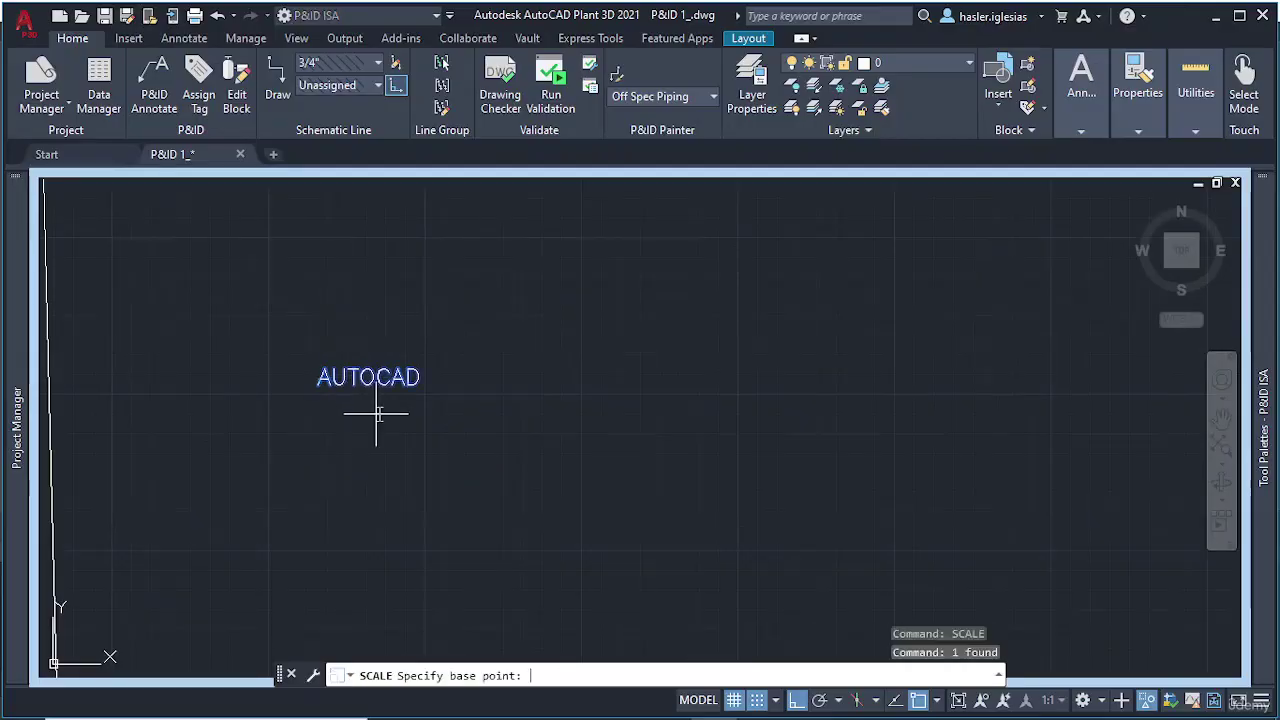
left_click(405, 393)
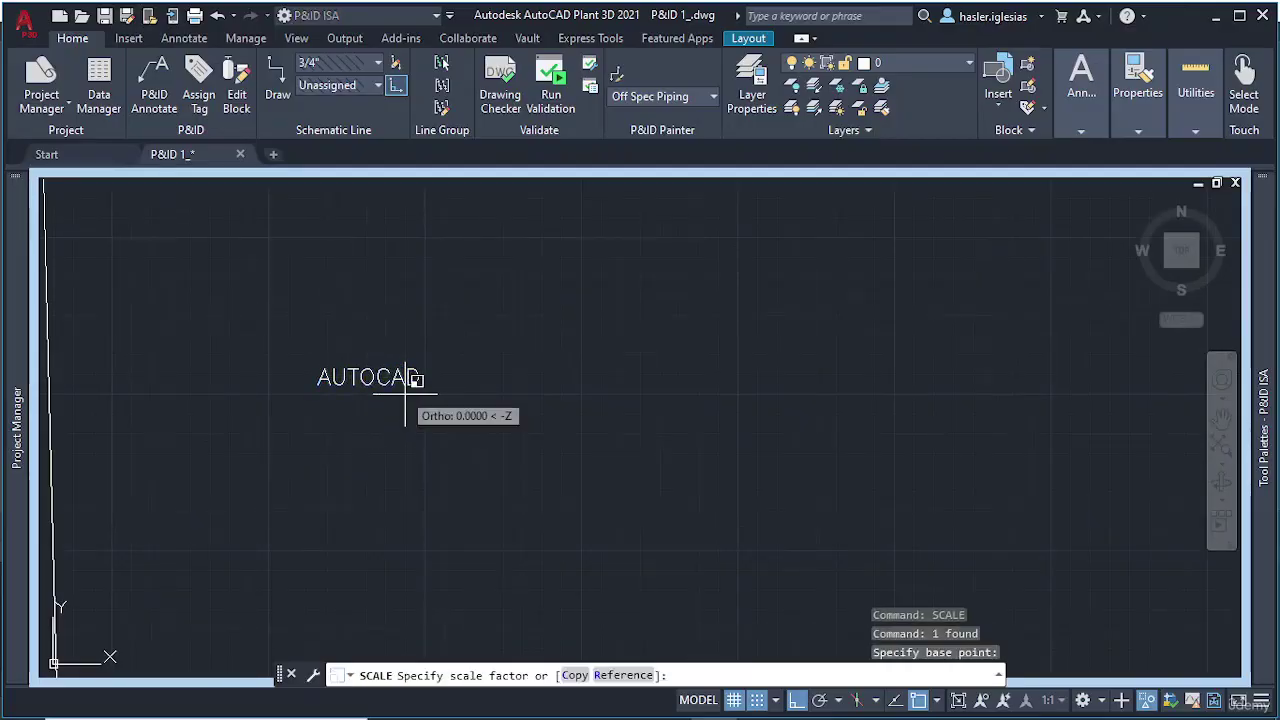
scroll(533, 443, "down", 10)
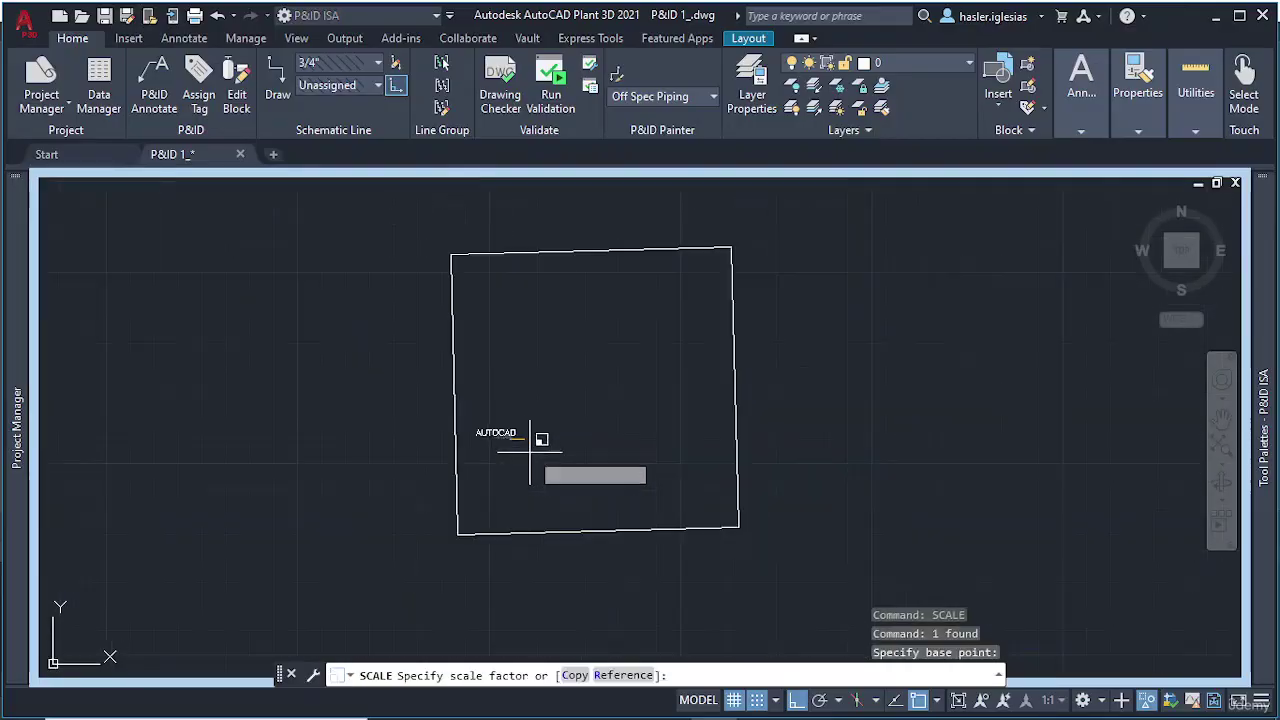
left_click(662, 551)
key("Escape")
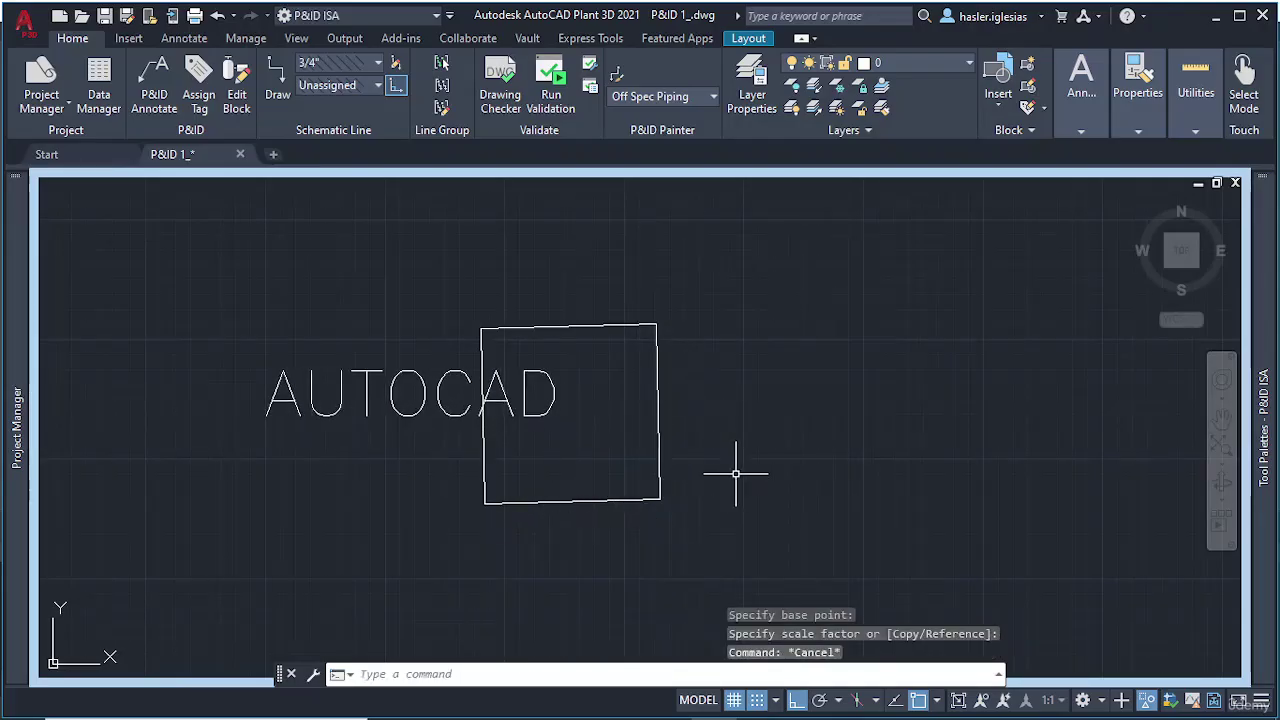
Use TEXTFIT to shrink the AUTOCAD text's width so that it ends just before the square's left edge
type("TEXTFIT")
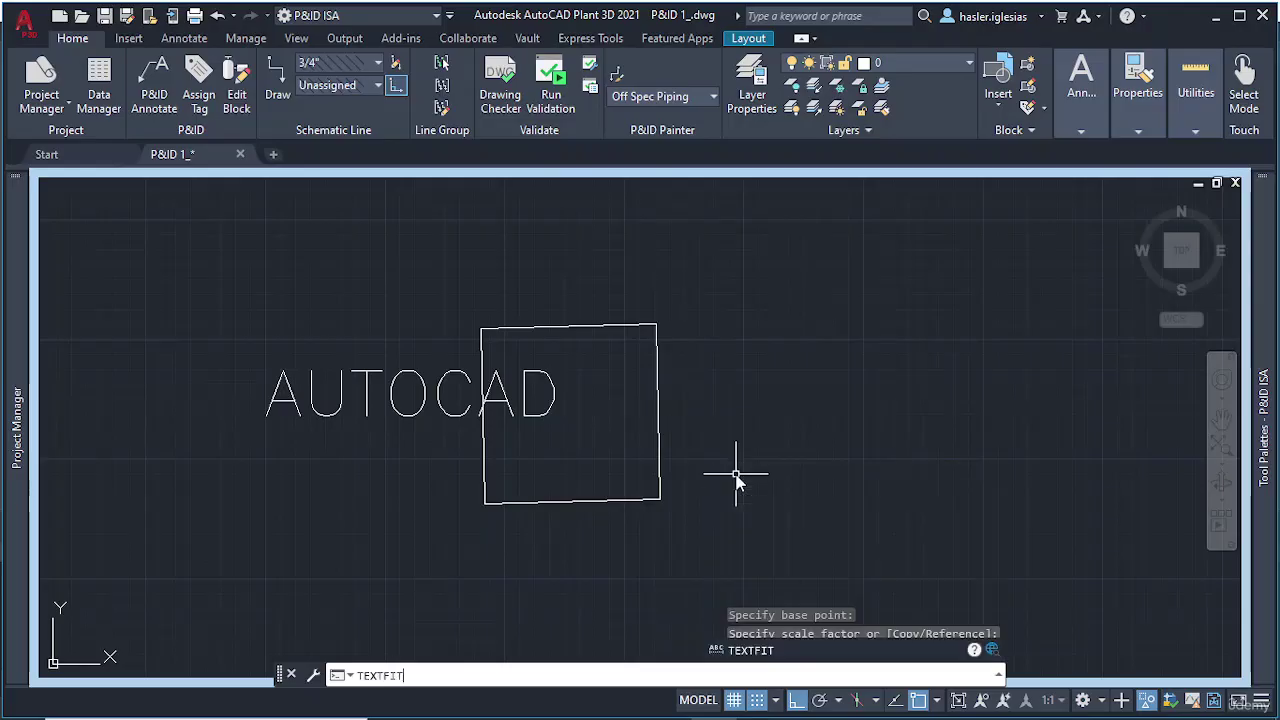
key("Return")
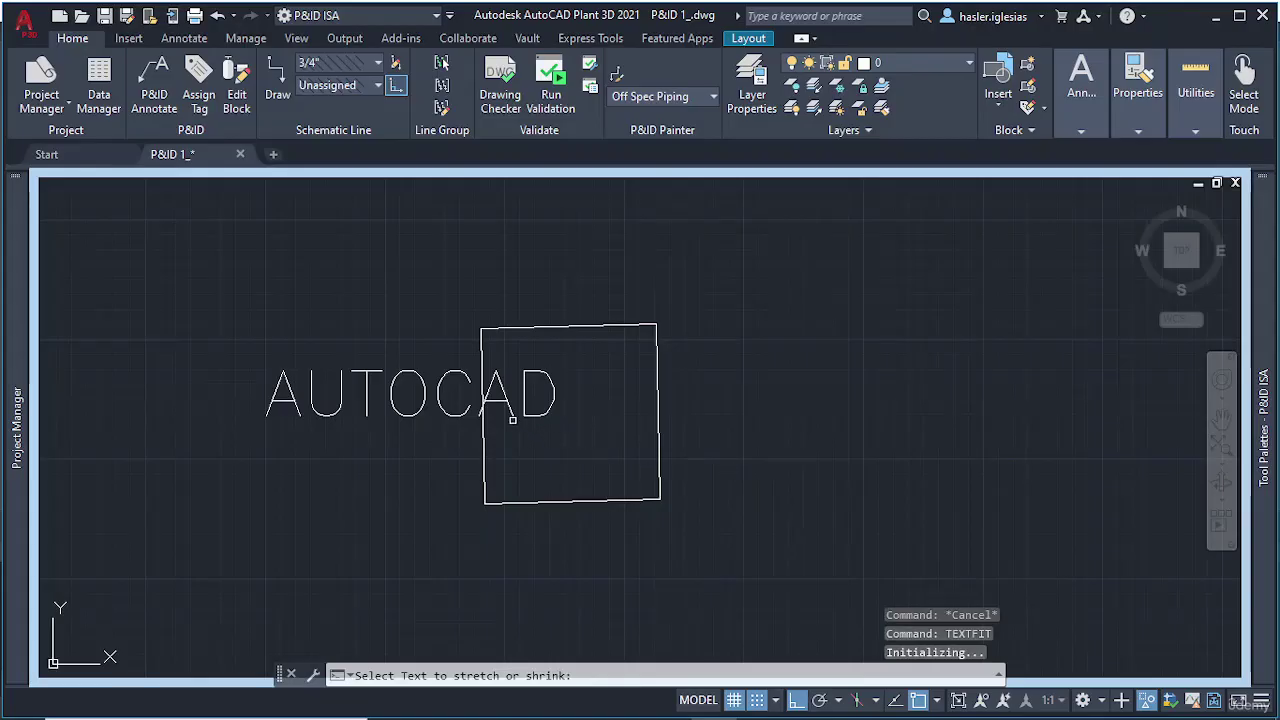
left_click(453, 411)
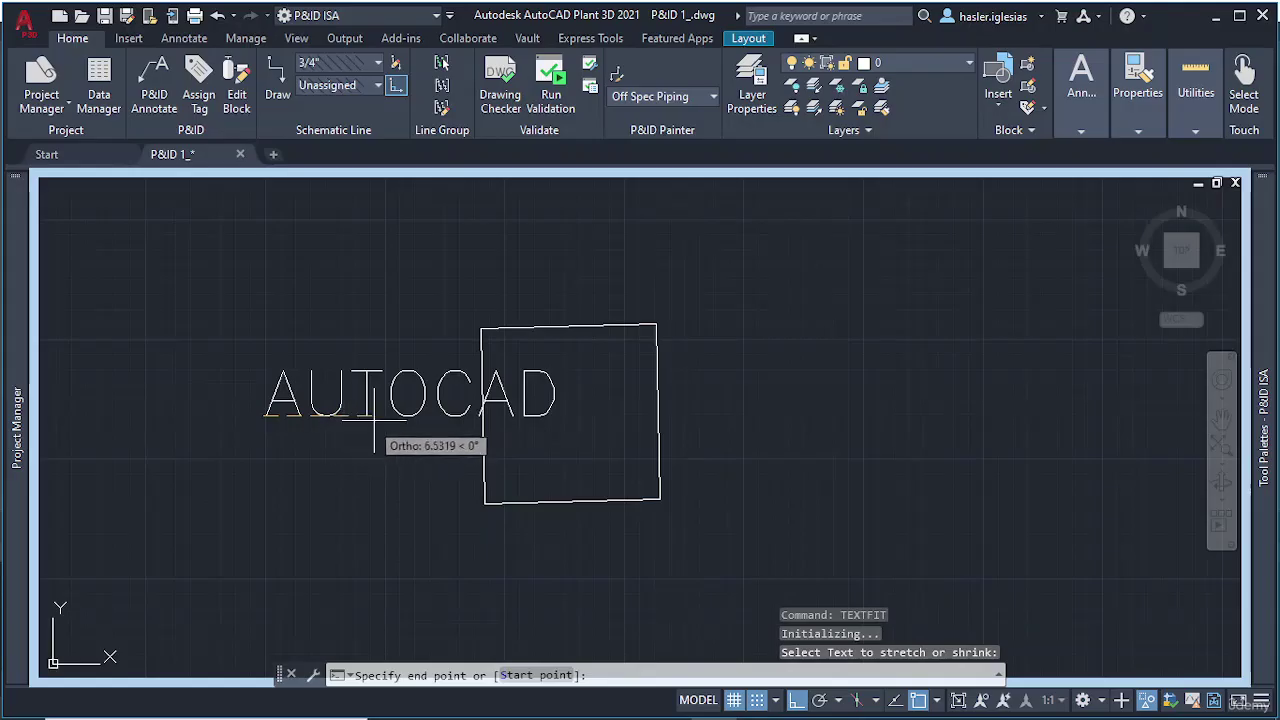
left_click(467, 417)
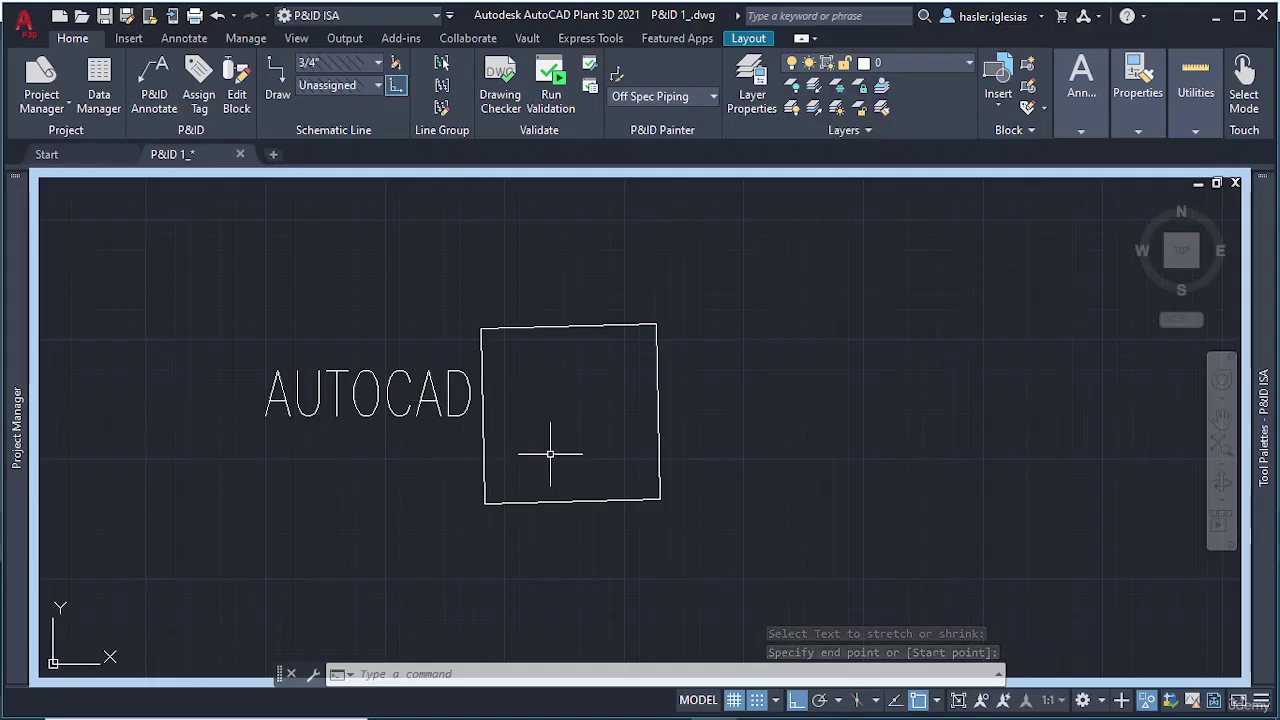
Move the AUTOCAD text by its insertion grip so that it starts on the square's left edge
left_click(310, 418)
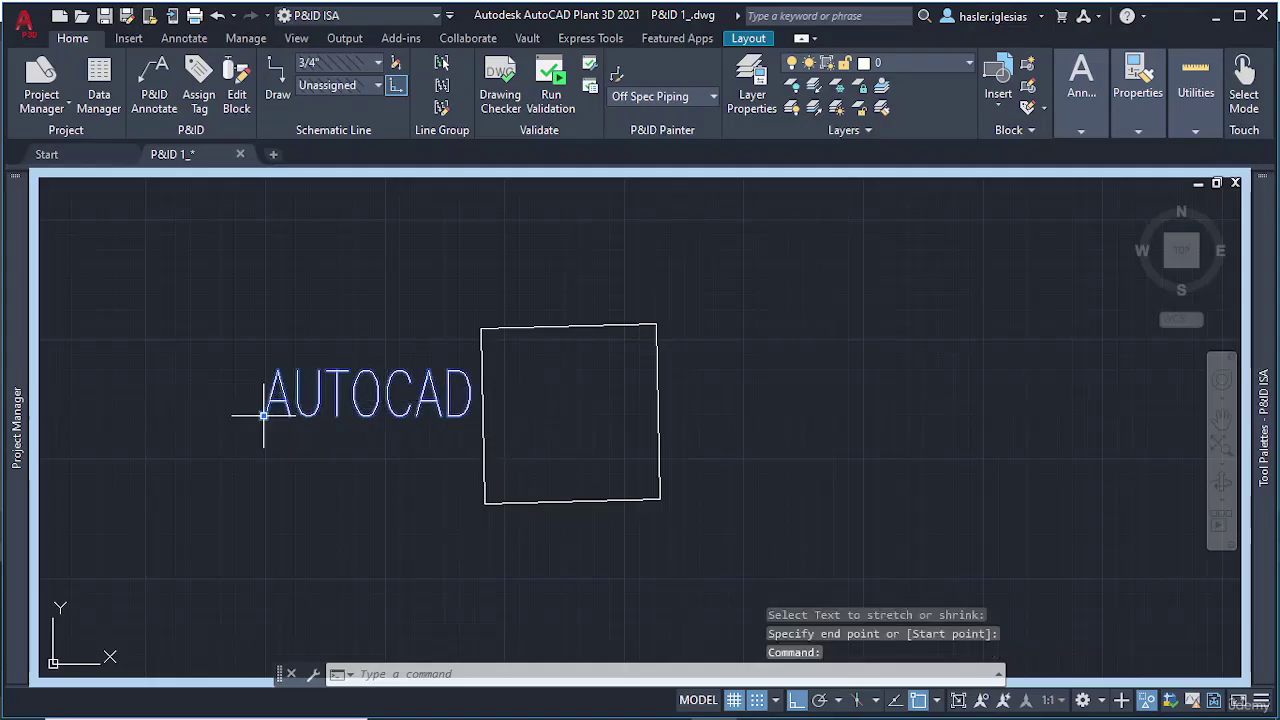
left_click(263, 415)
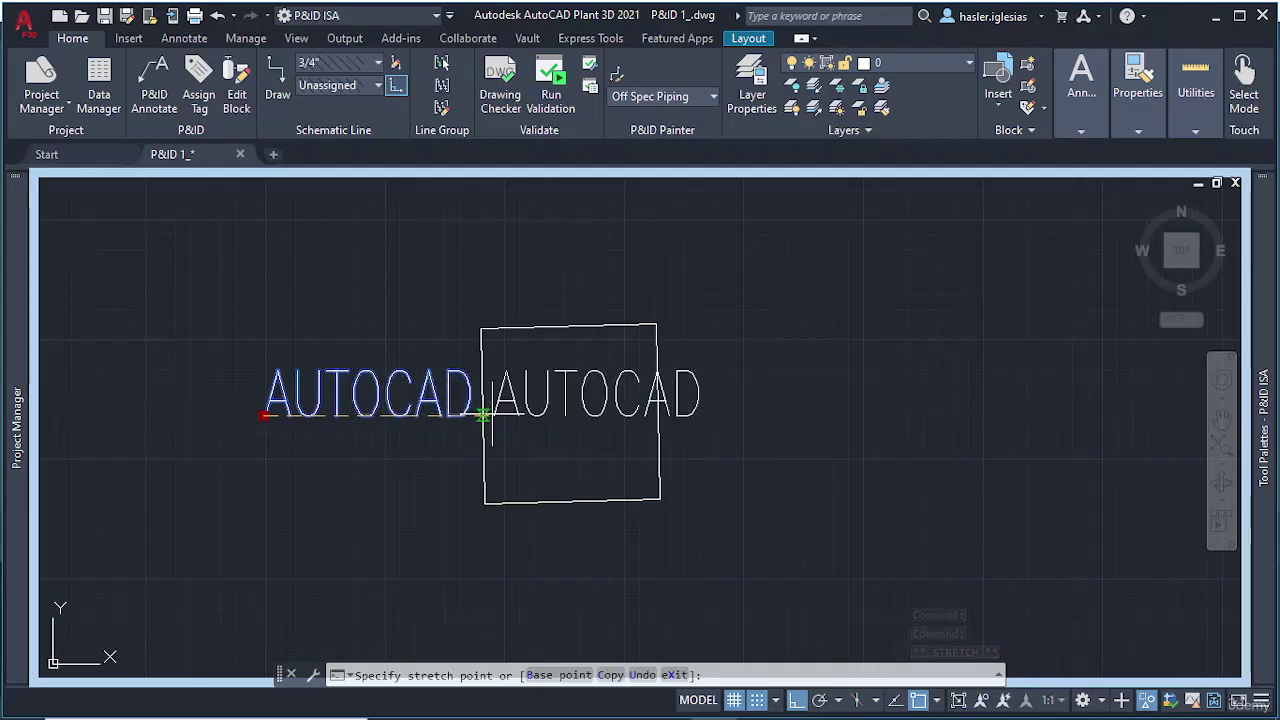
left_click(482, 413)
key("Escape")
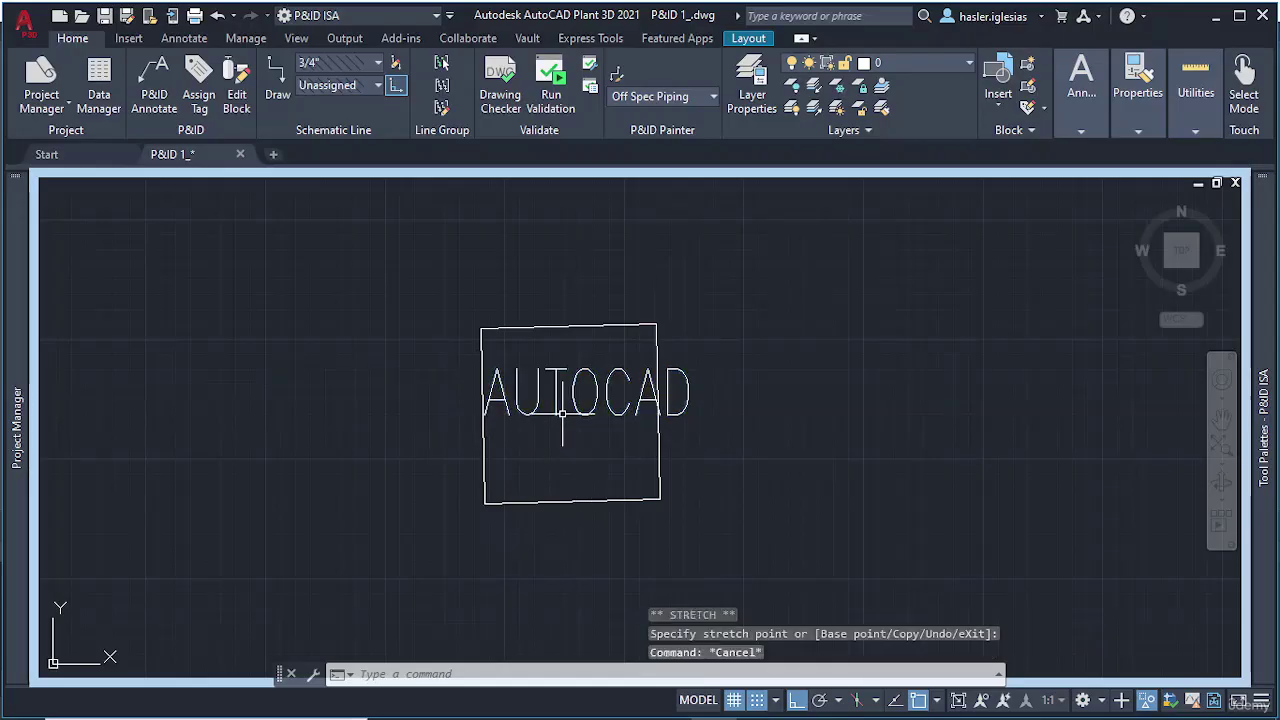
Use TEXTFIT to shrink the AUTOCAD text's width to end at the square's right edge
scroll(516, 423, "up", 6)
scroll(490, 423, "down", 4)
scroll(492, 400, "up", 1)
type("TE")
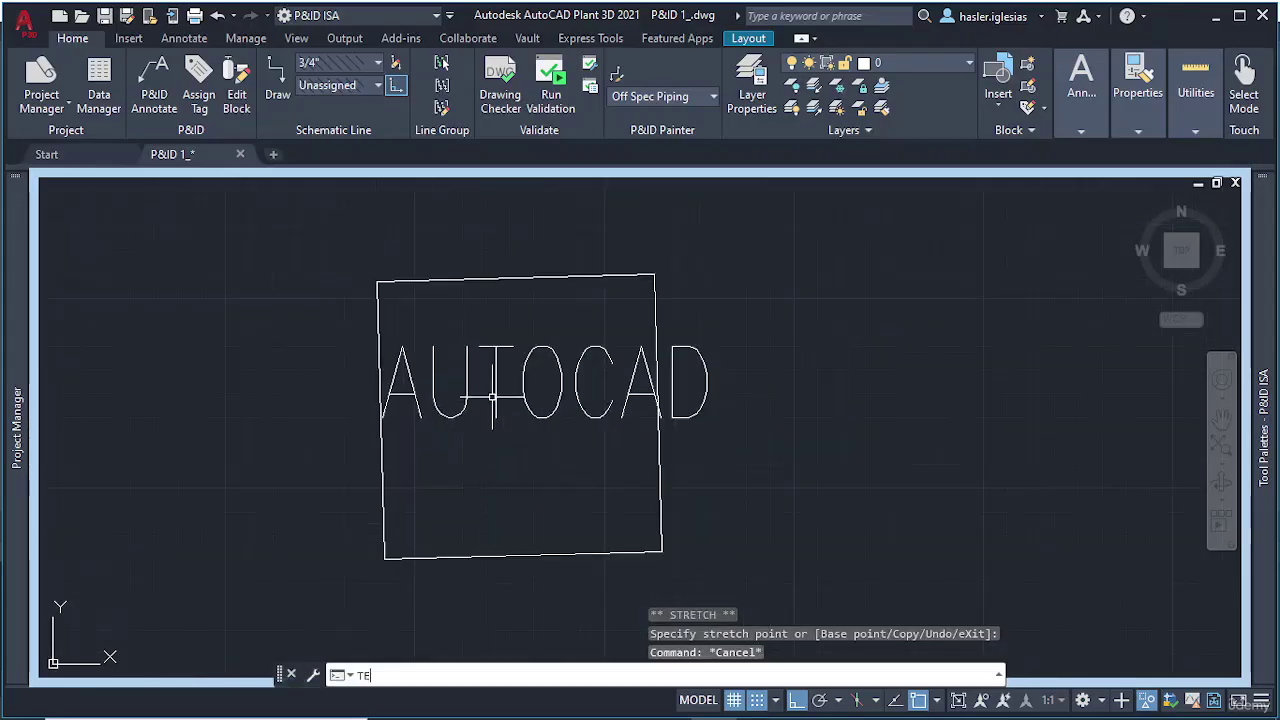
type("XTFIT")
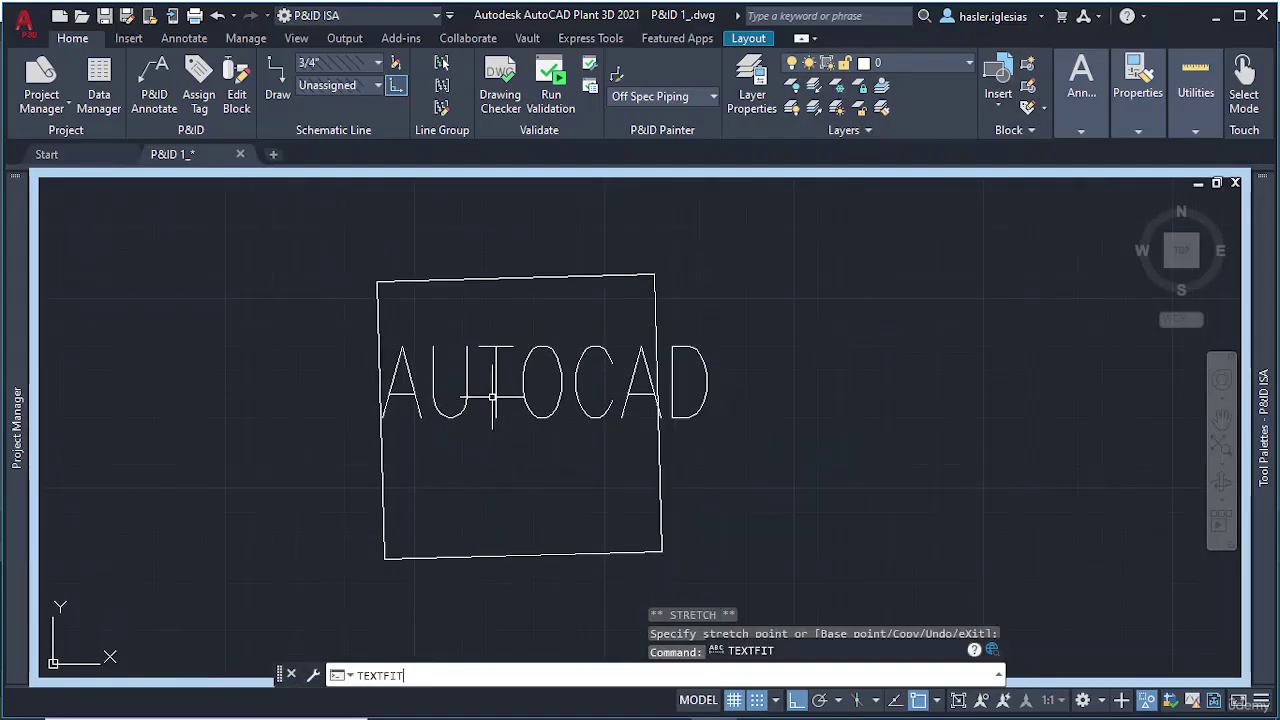
key("Return")
left_click(492, 397)
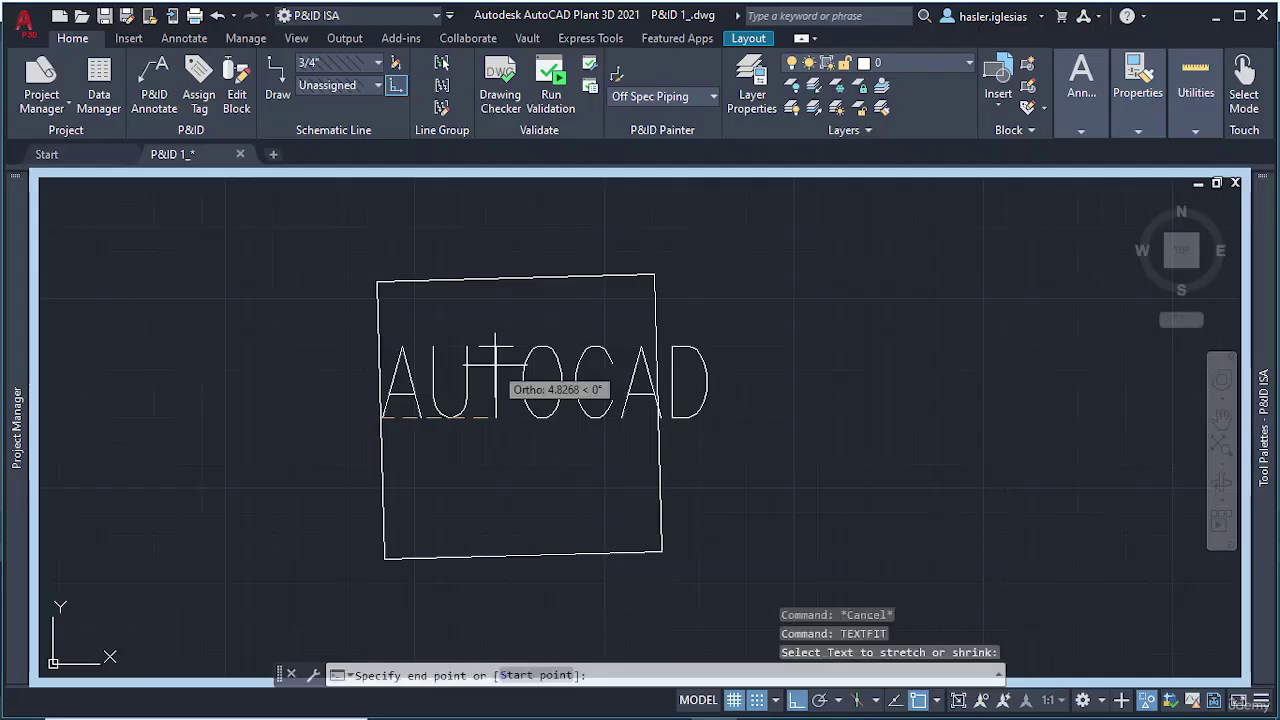
scroll(634, 416, "up", 4)
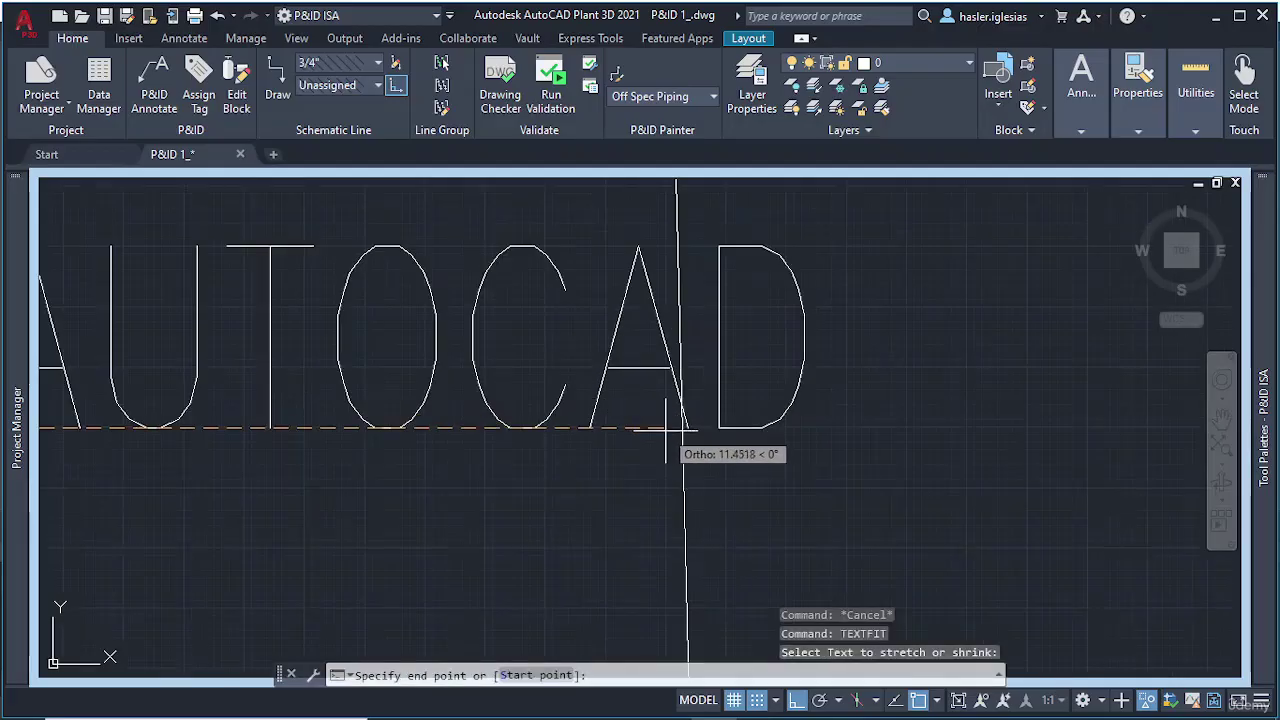
key("Escape")
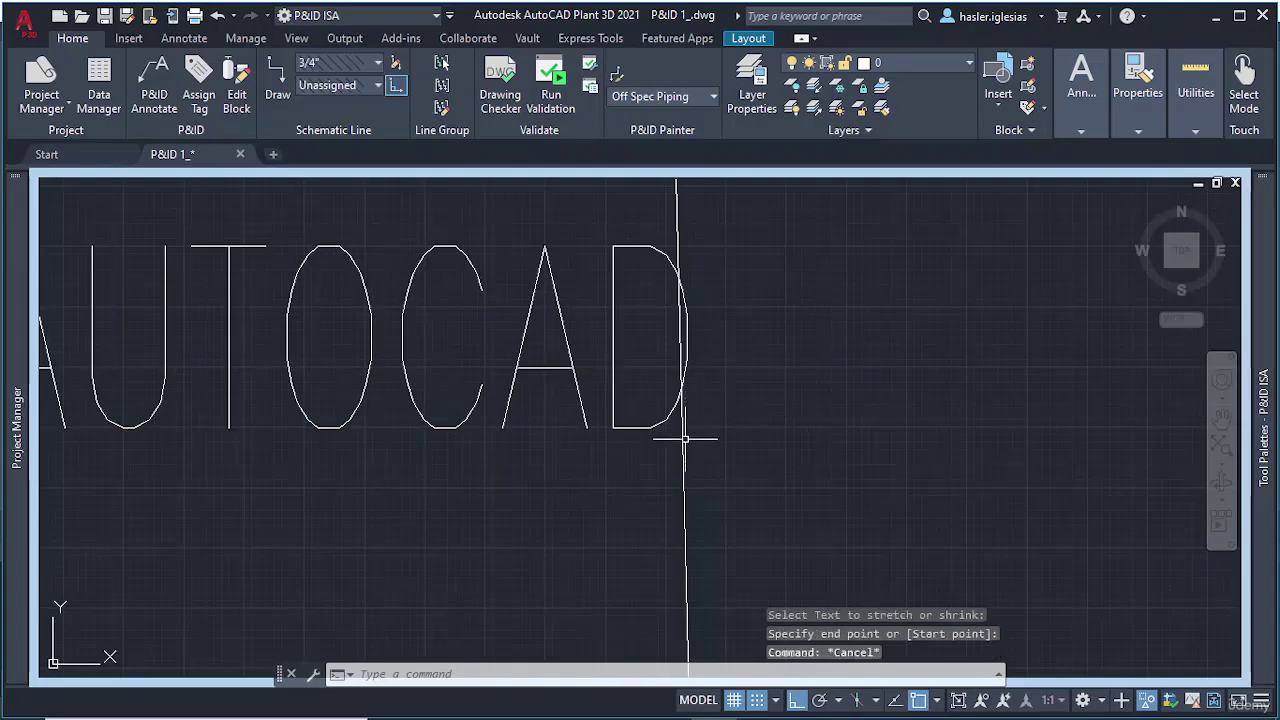
scroll(640, 410, "down", 5)
scroll(570, 368, "up", 4)
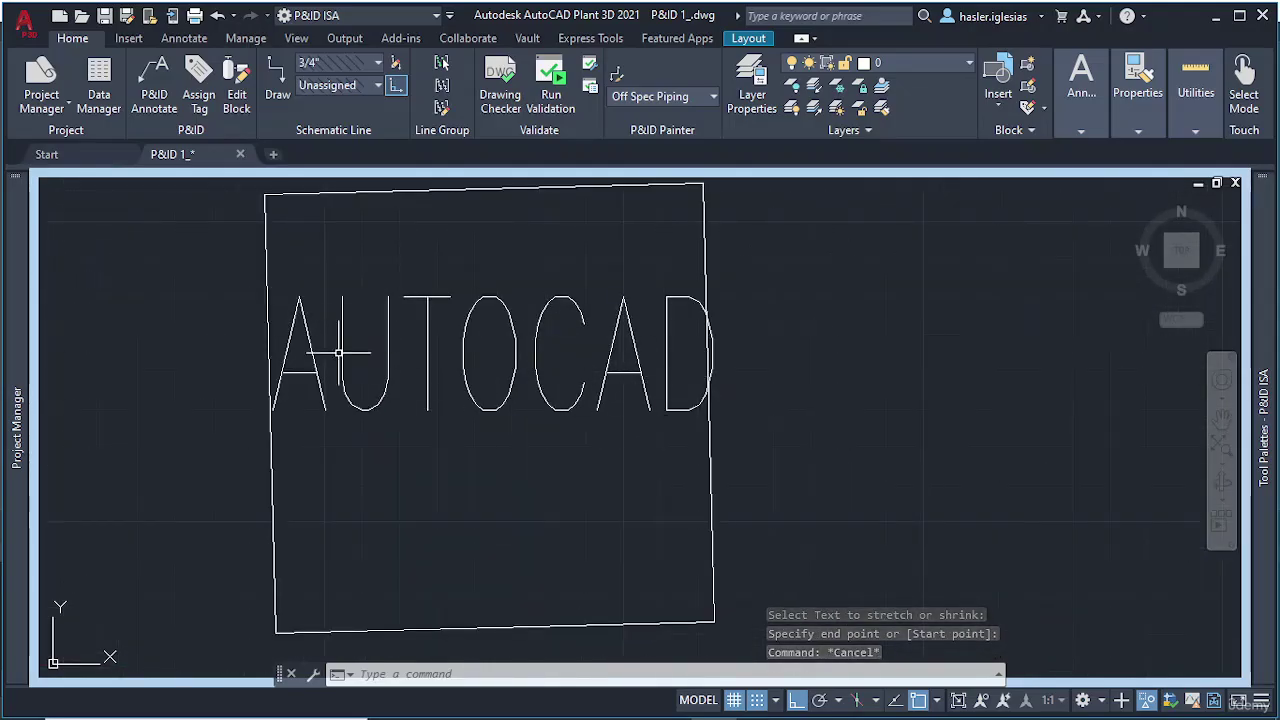
scroll(484, 386, "down", 2)
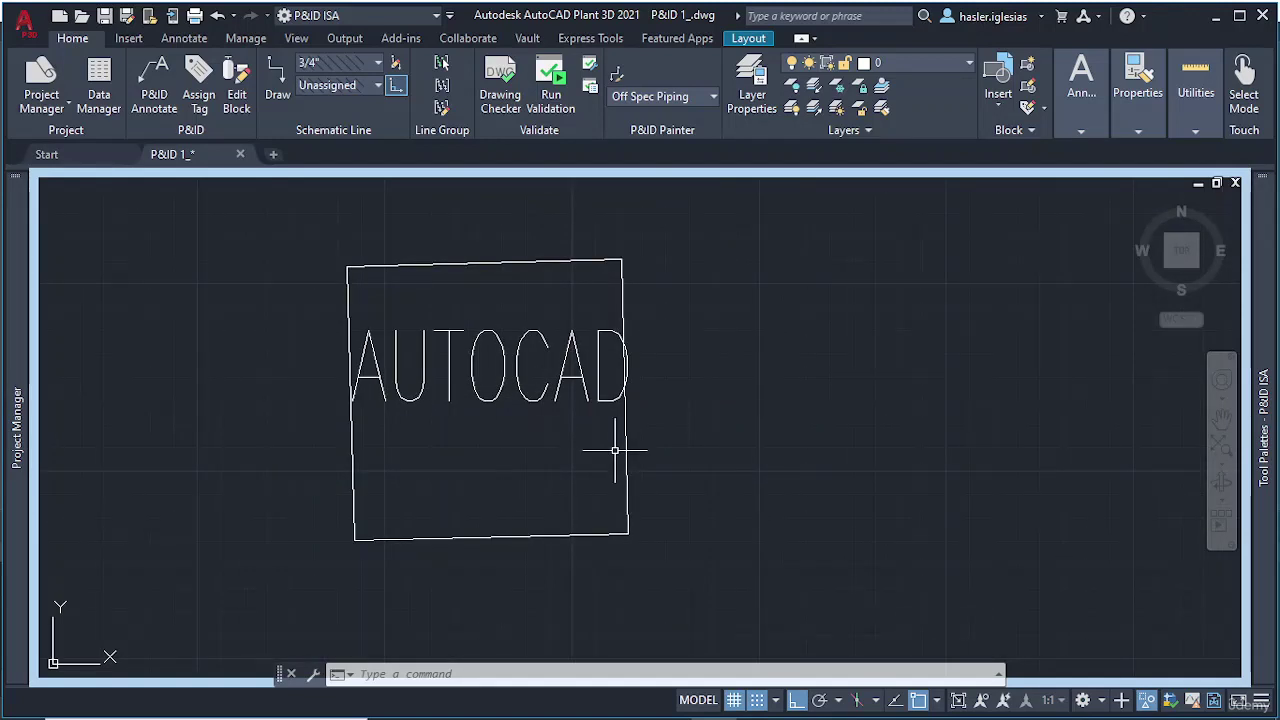
Try to trim the letter D of the AUTOCAD text at the square's right edge
type("TR")
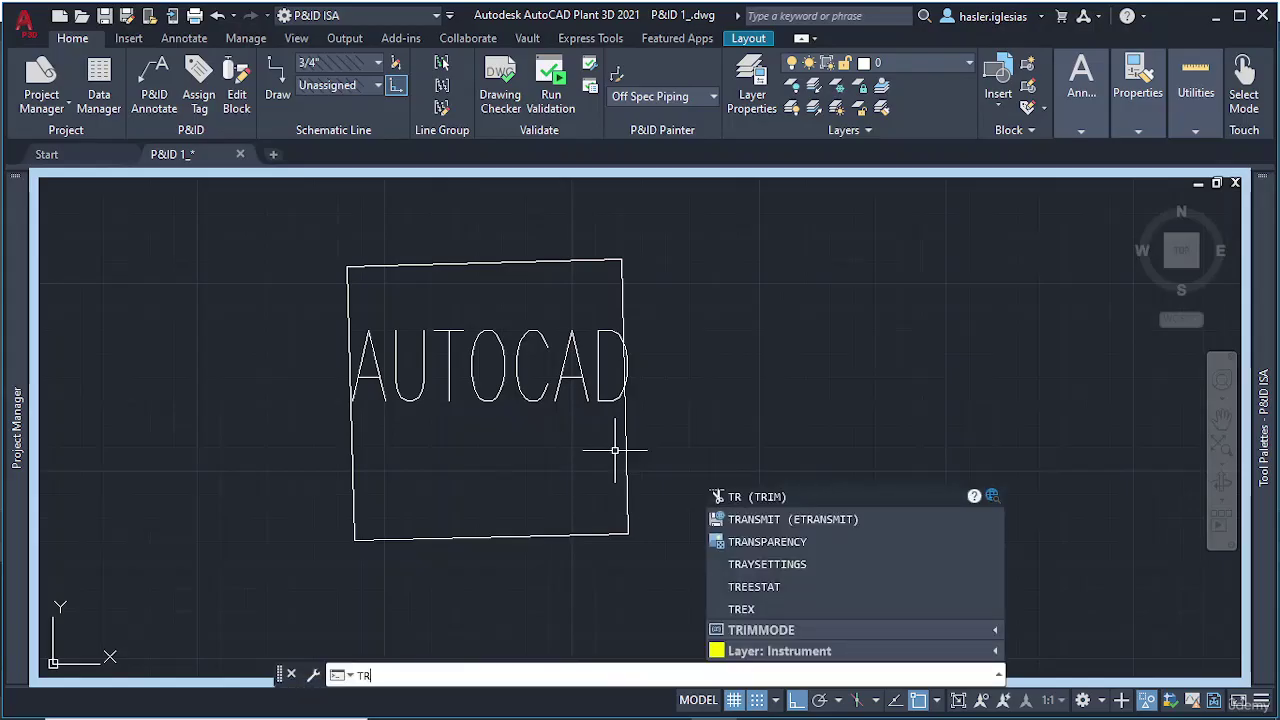
key("Return")
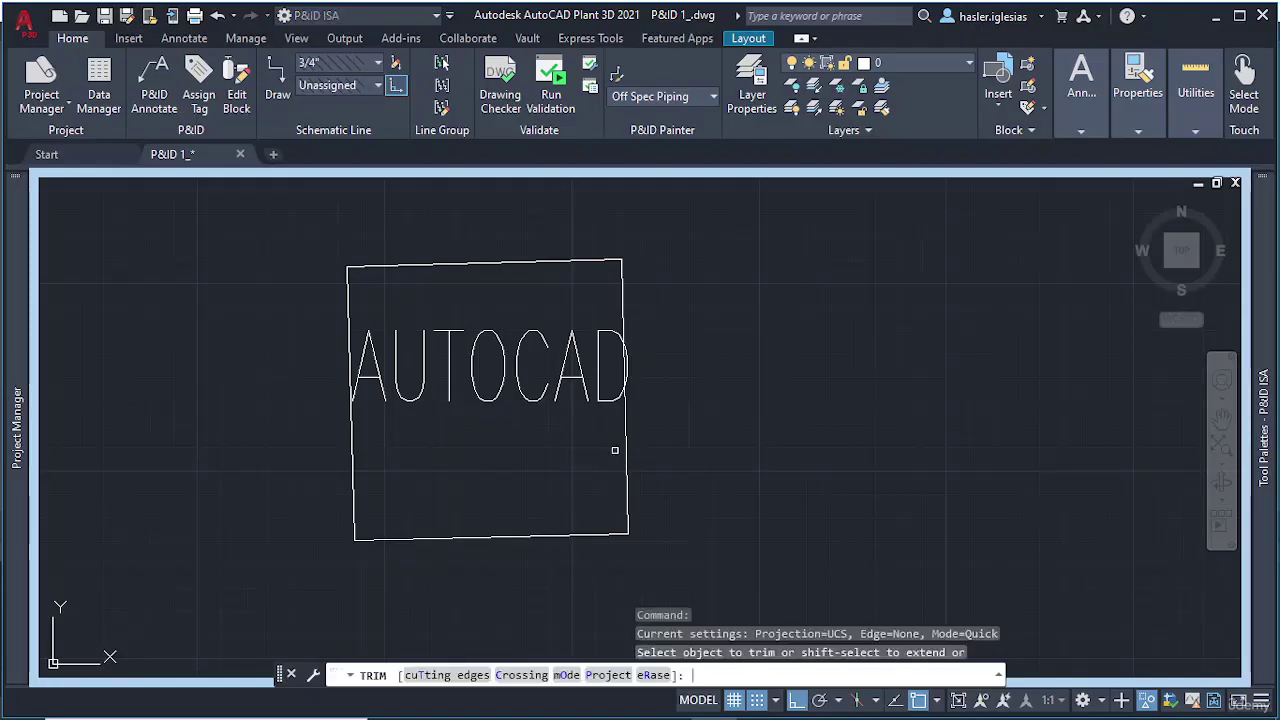
left_click(628, 370)
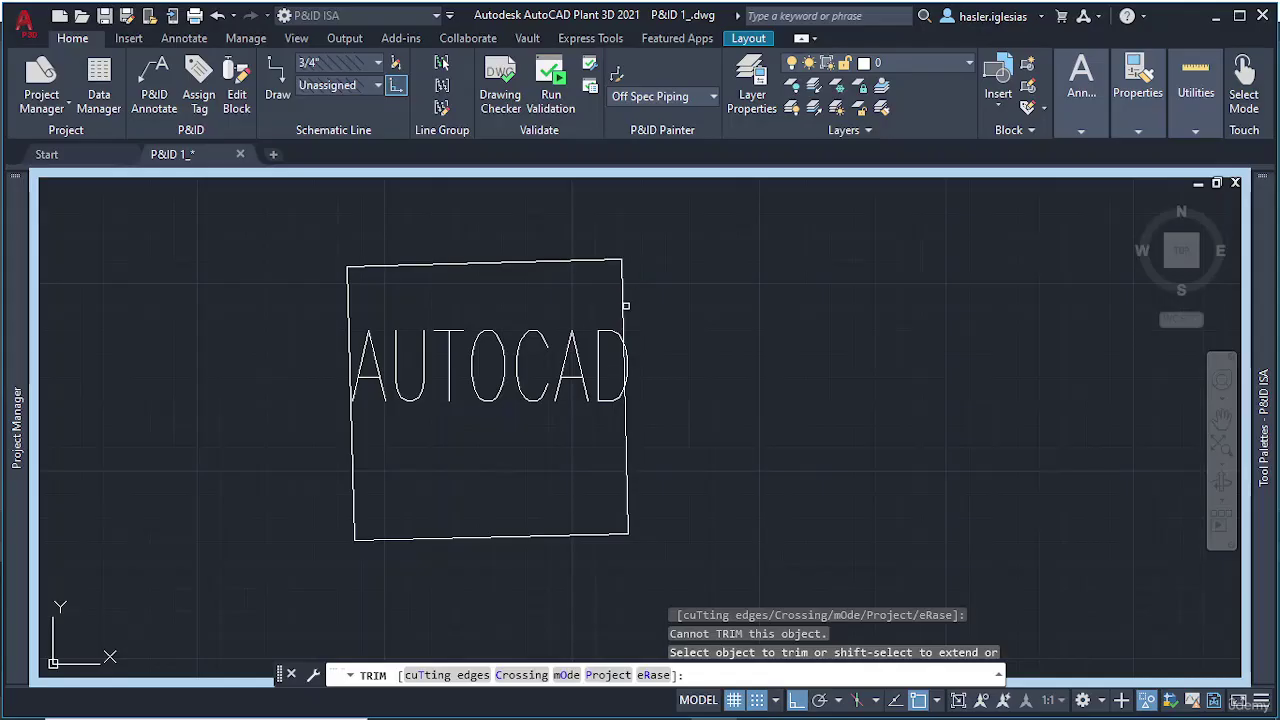
left_click(619, 332)
key("Escape")
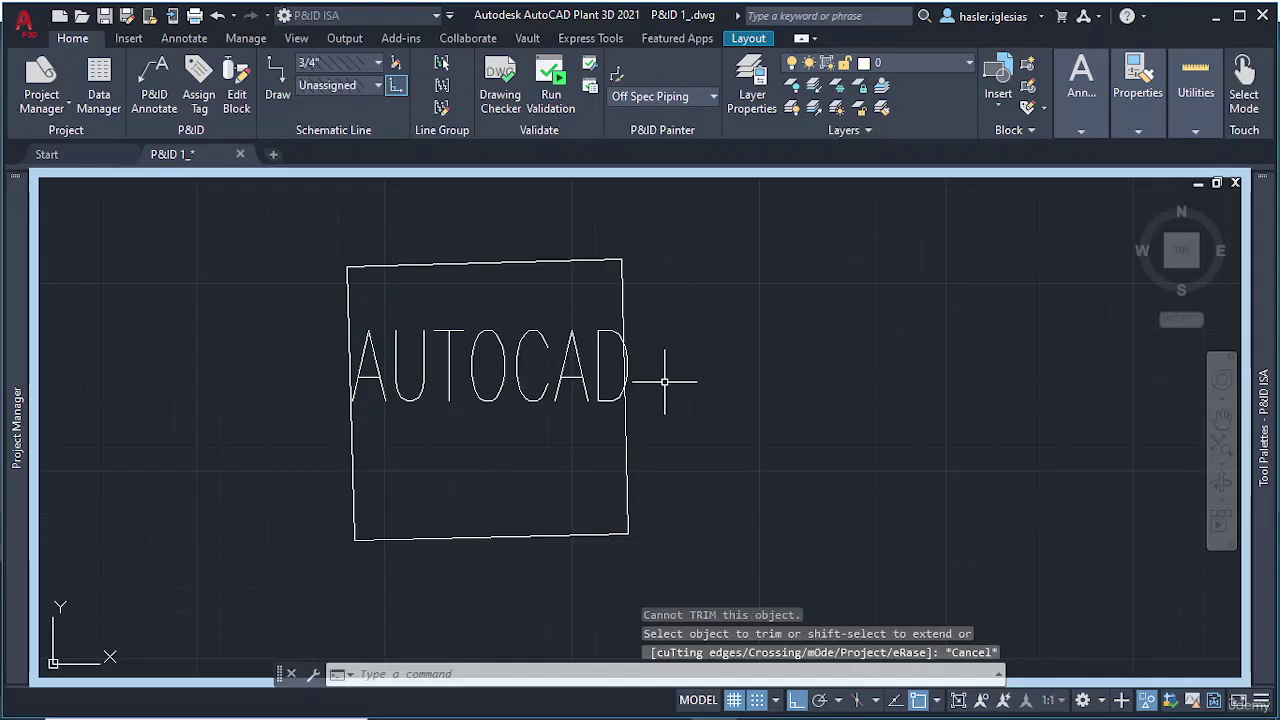
Delete the AUTOCAD text and draw two connected lines across the square, one horizontal and, with Ortho off, one sloping down to the left
left_click(616, 340)
key("Delete")
type("l")
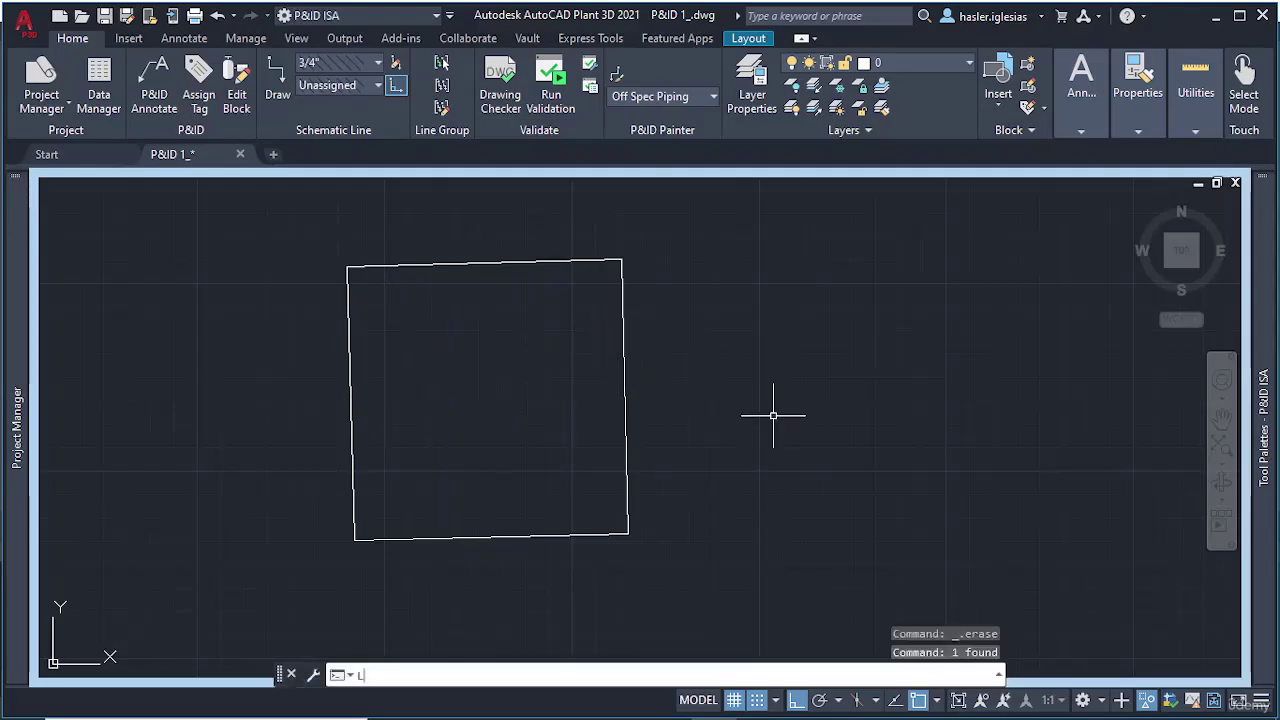
key("Return")
left_click(181, 327)
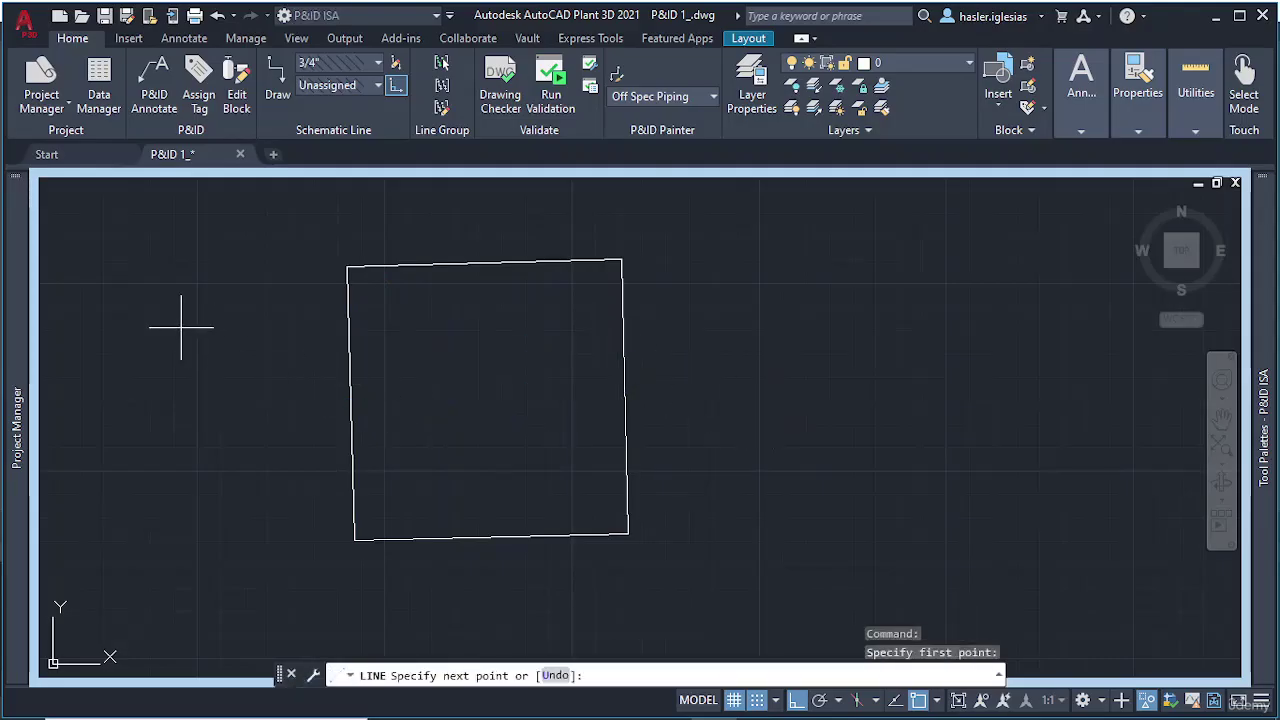
left_click(852, 372)
left_click(799, 701)
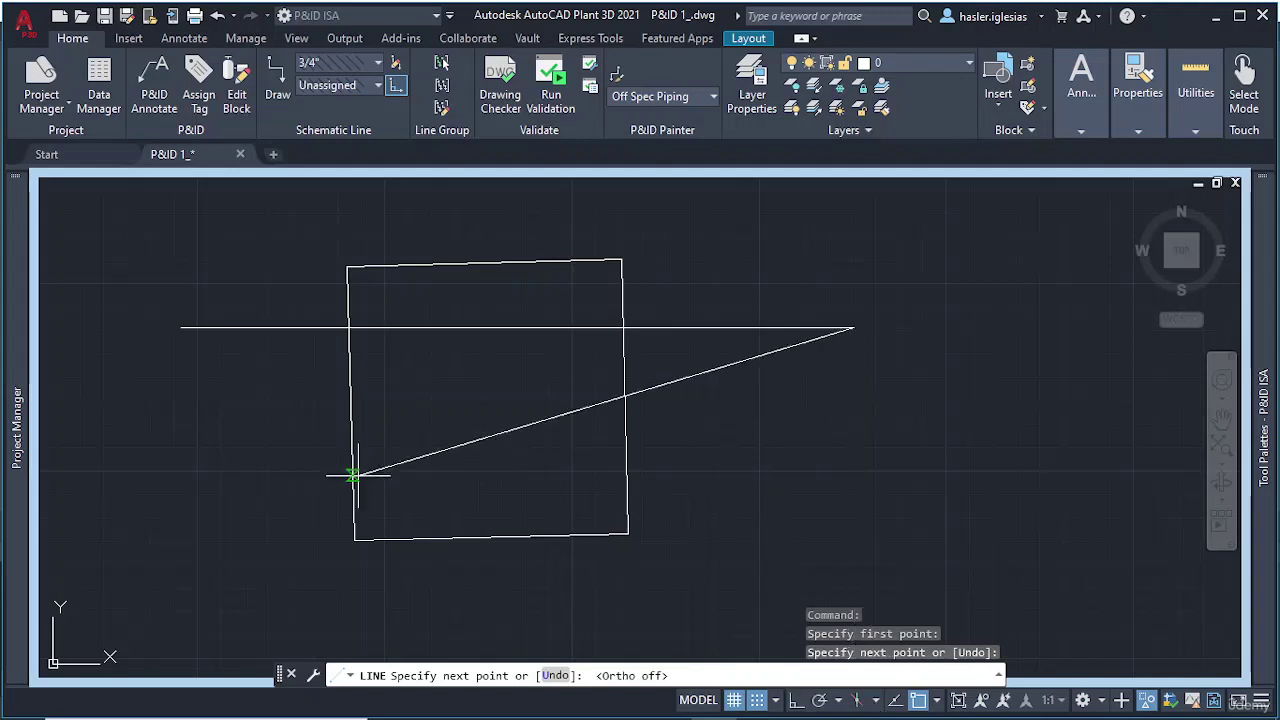
left_click(100, 502)
key("Escape")
Trim the square's left and right edges between the horizontal and sloping lines
type("tr")
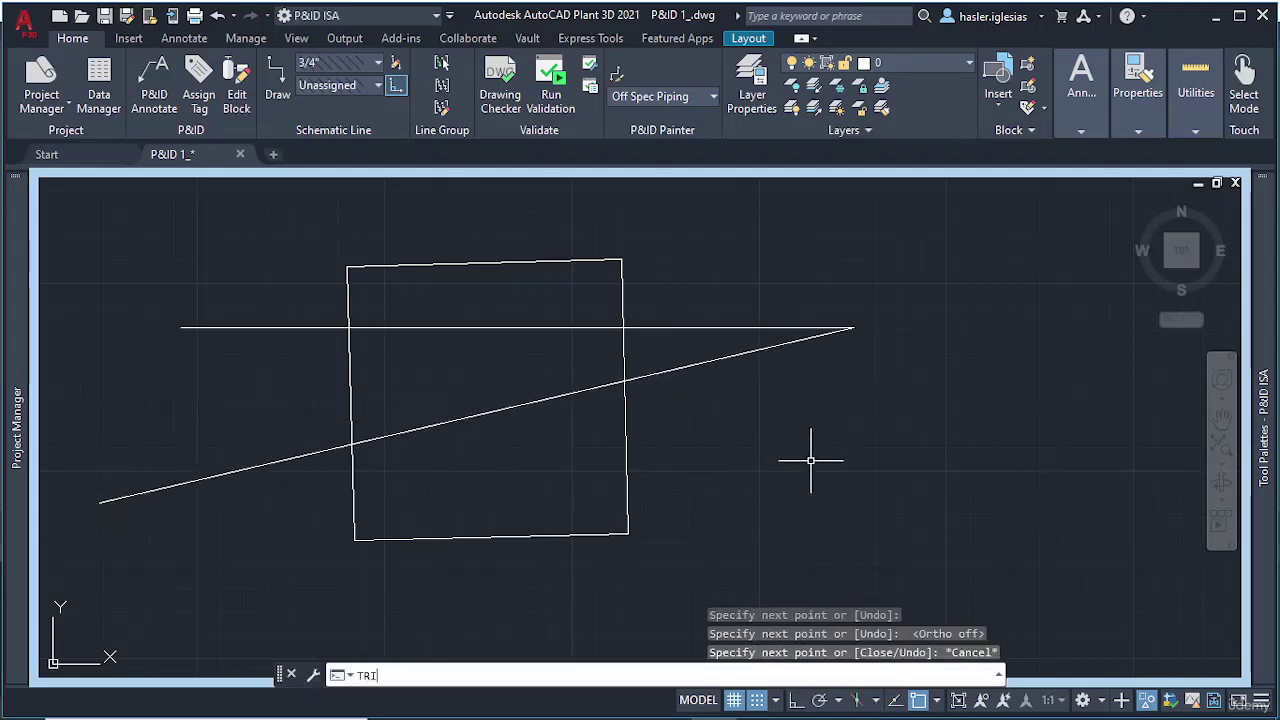
key("Return")
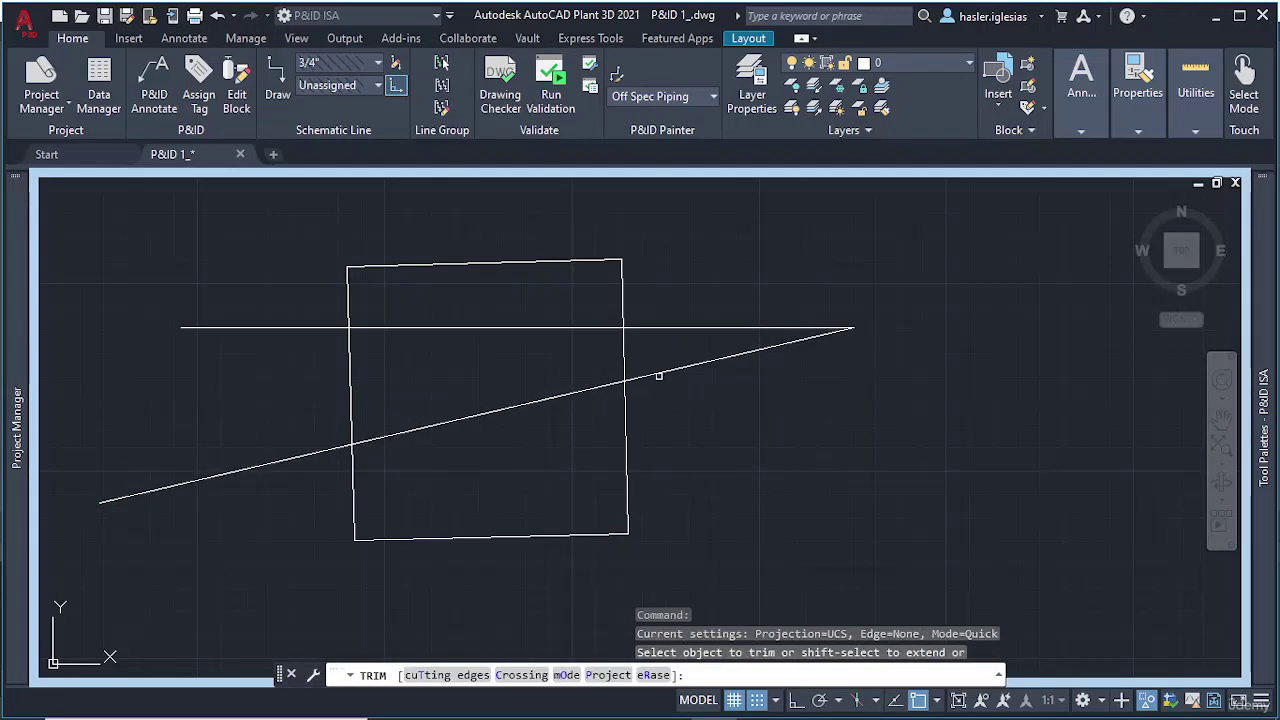
left_click(624, 351)
left_click(351, 369)
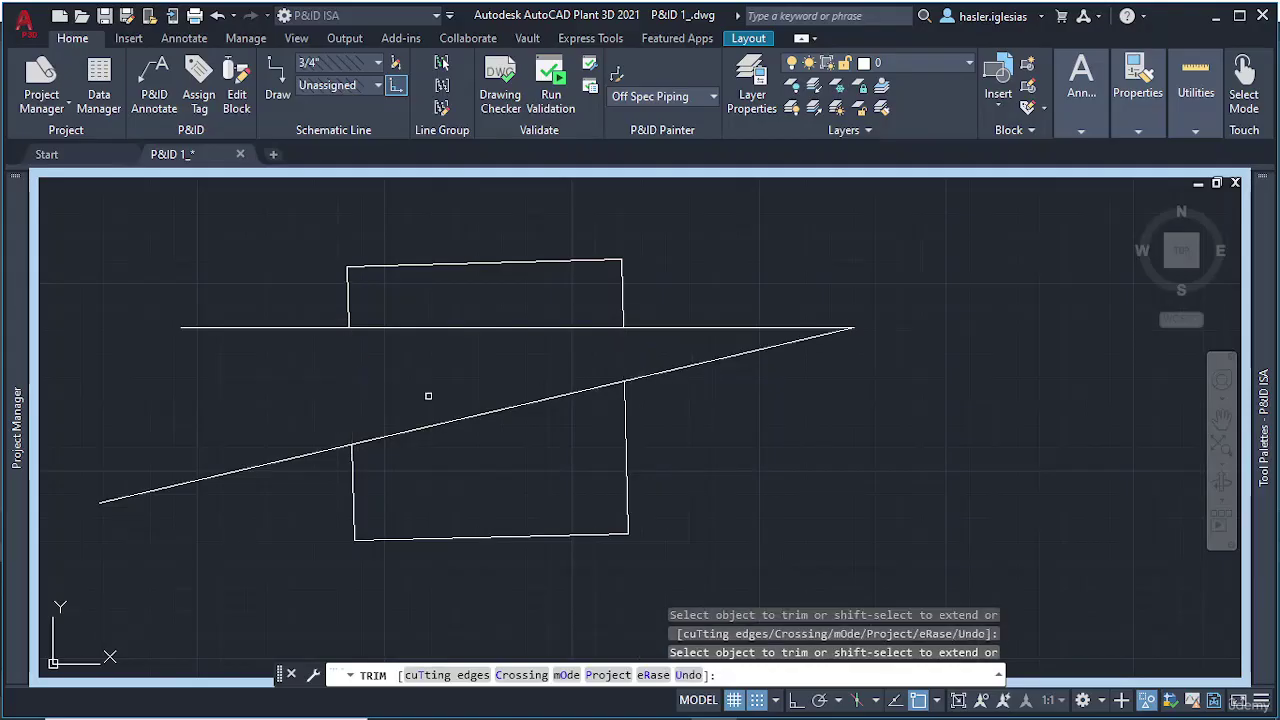
key("Escape")
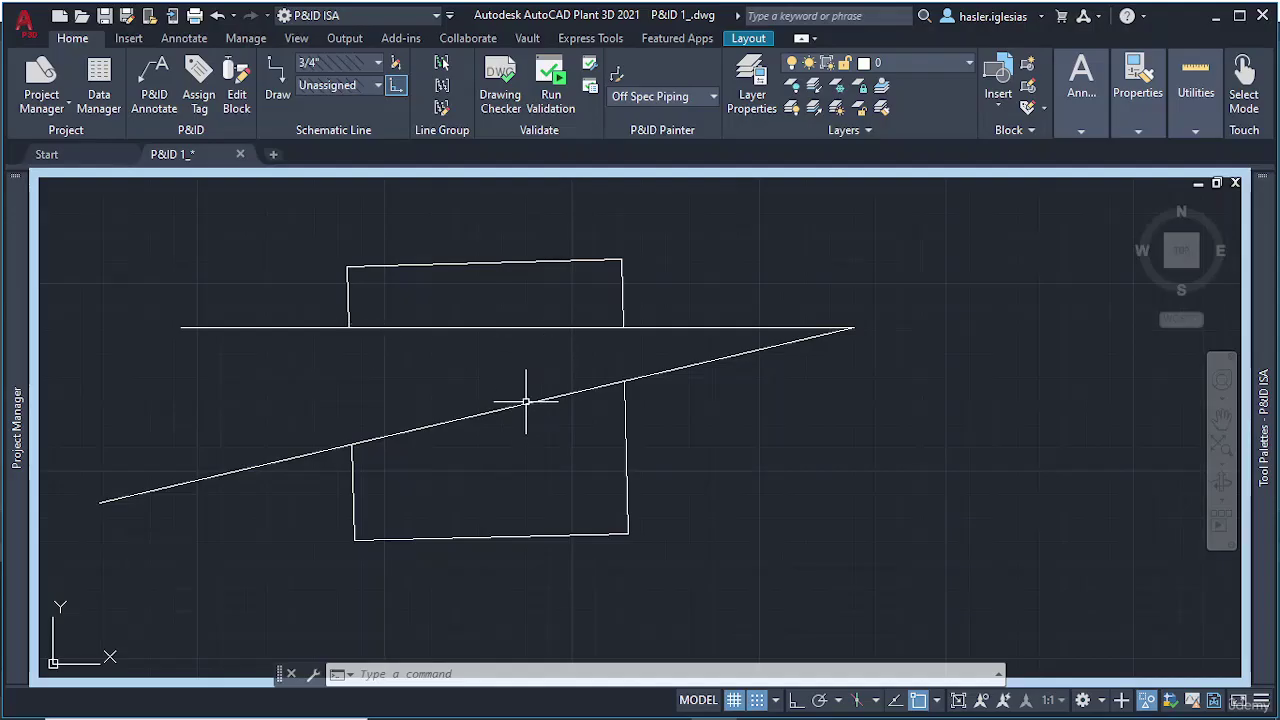
Group the two trimmed square pieces with the horizontal and sloping lines using the GROUP command
mouse_move(526, 401)
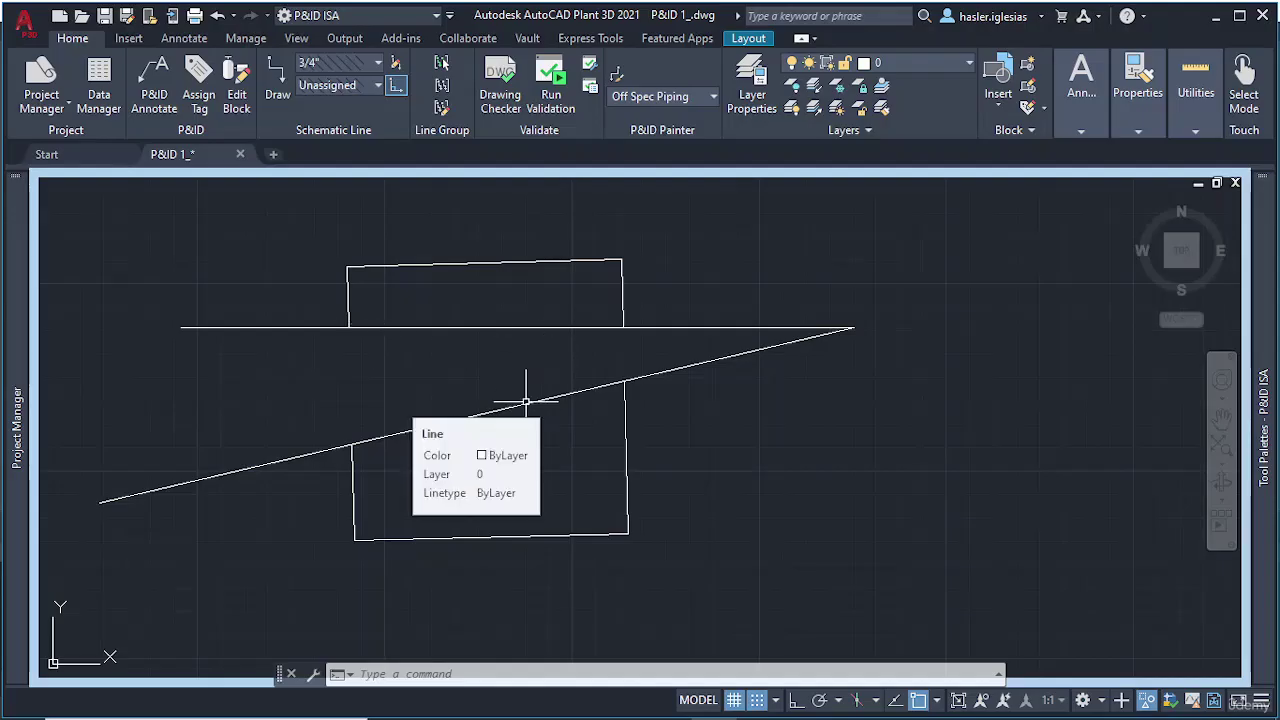
scroll(777, 429, "down", 4)
middle_click_drag(777, 429, 629, 464)
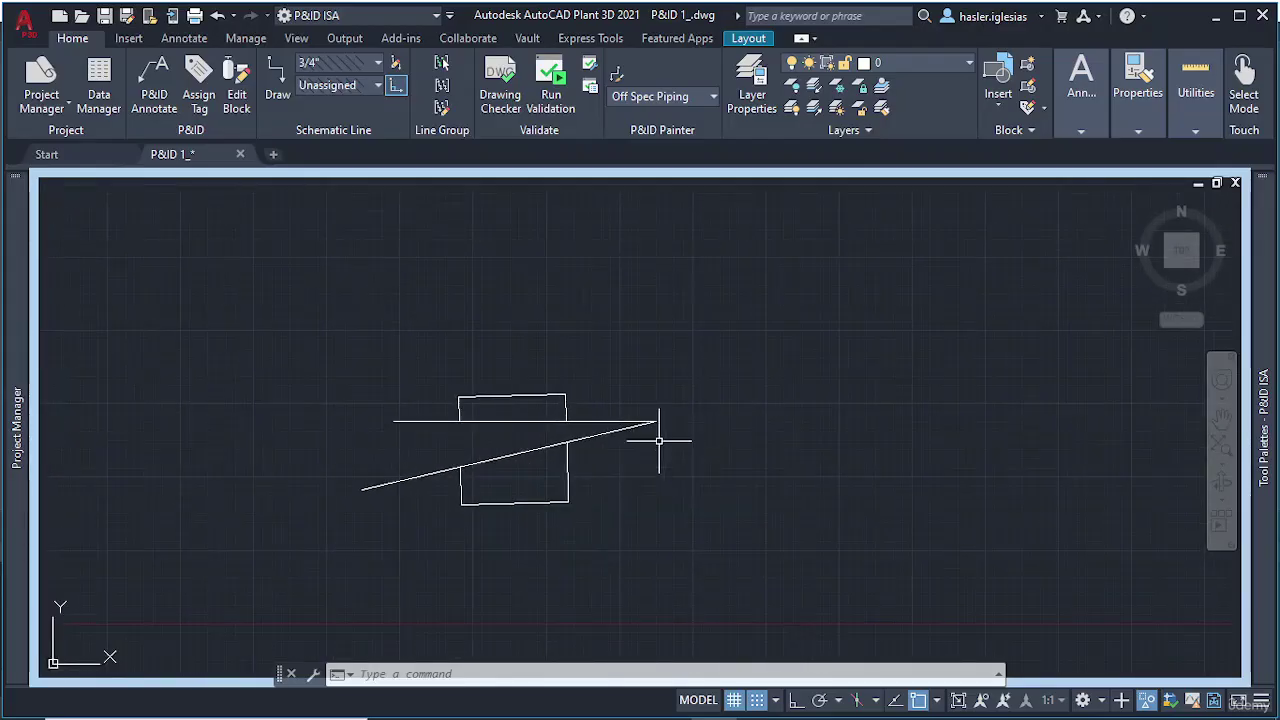
left_click(303, 321)
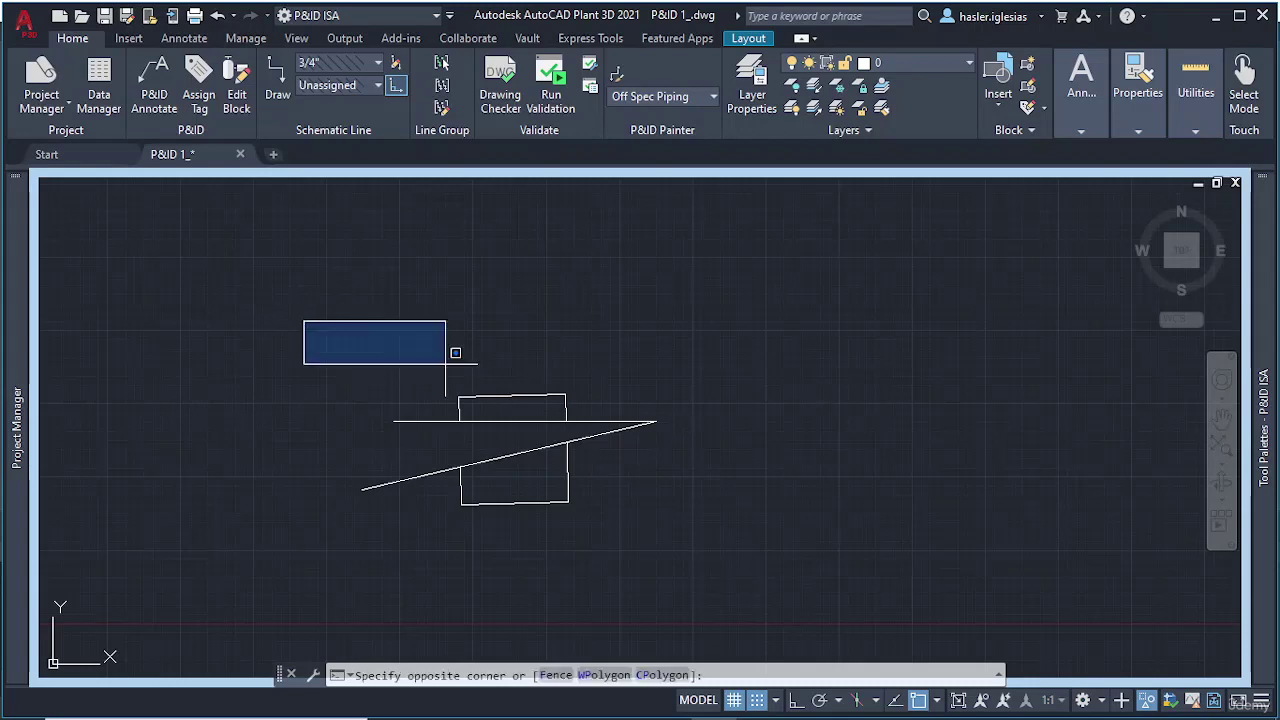
left_click(727, 568)
type("R")
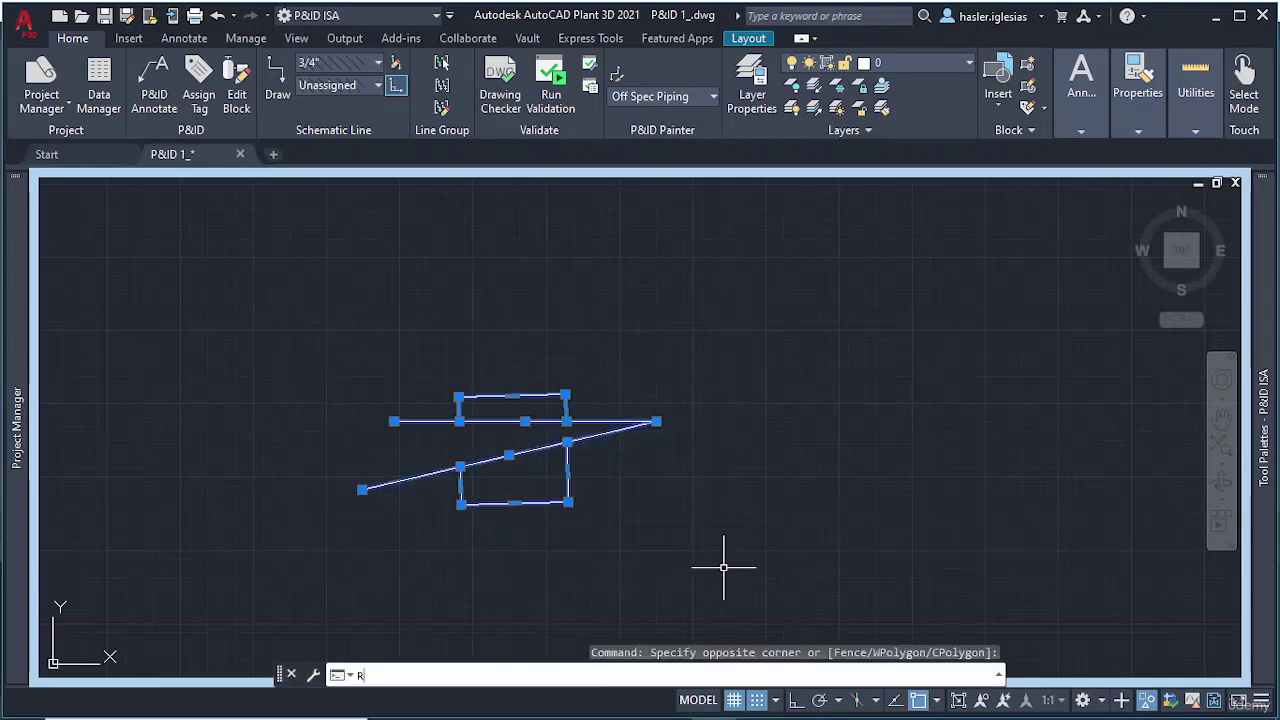
type("ROUO")
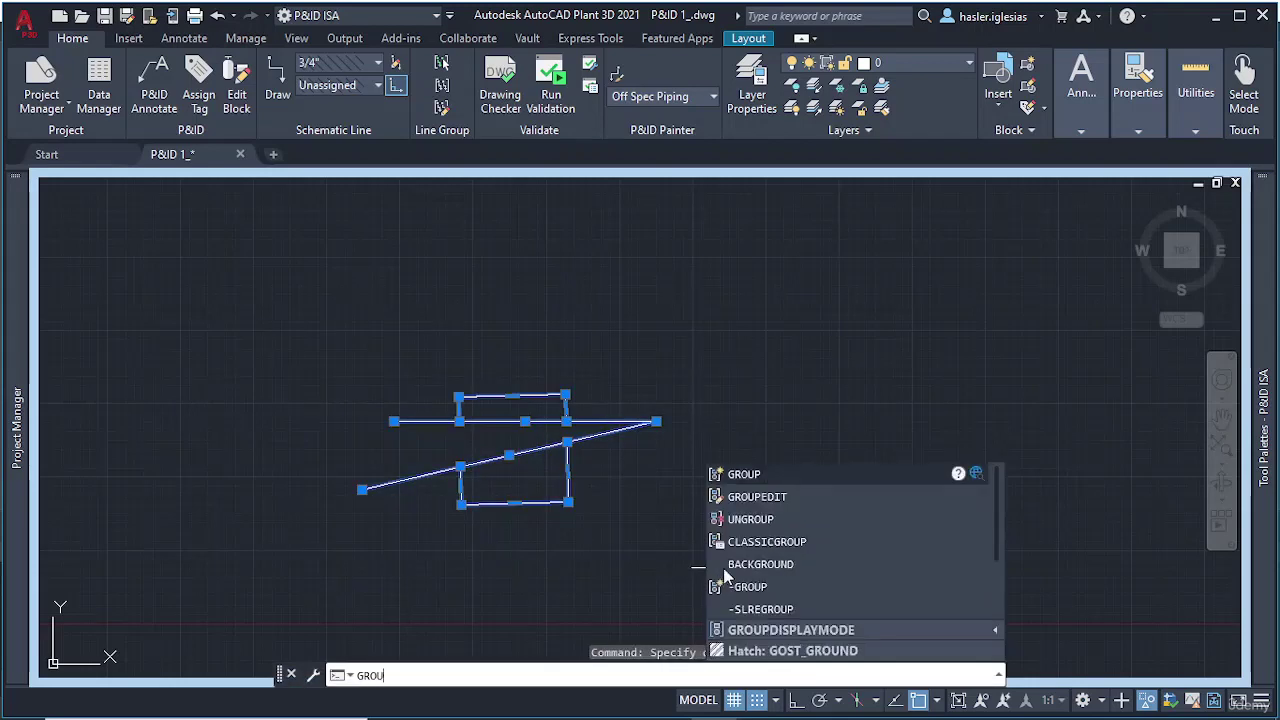
key("BackSpace")
type("P")
key("Return")
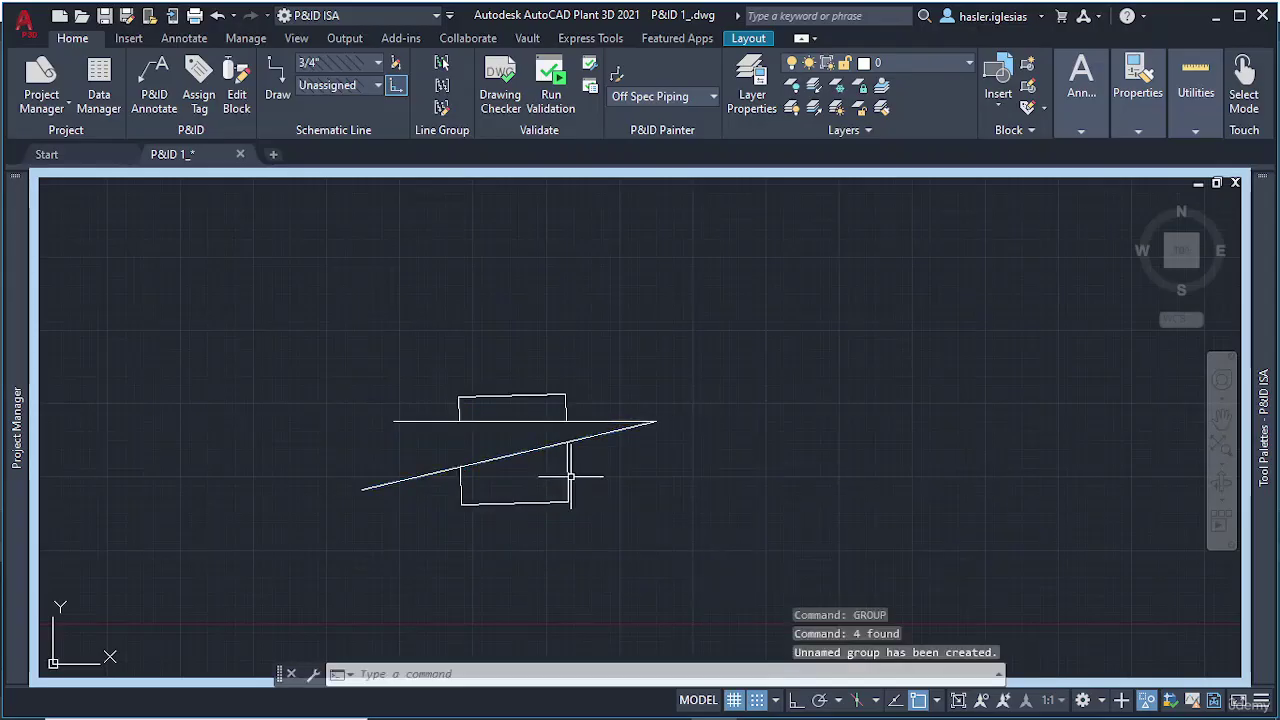
left_click(558, 445)
key("Escape")
scroll(594, 434, "up", 4)
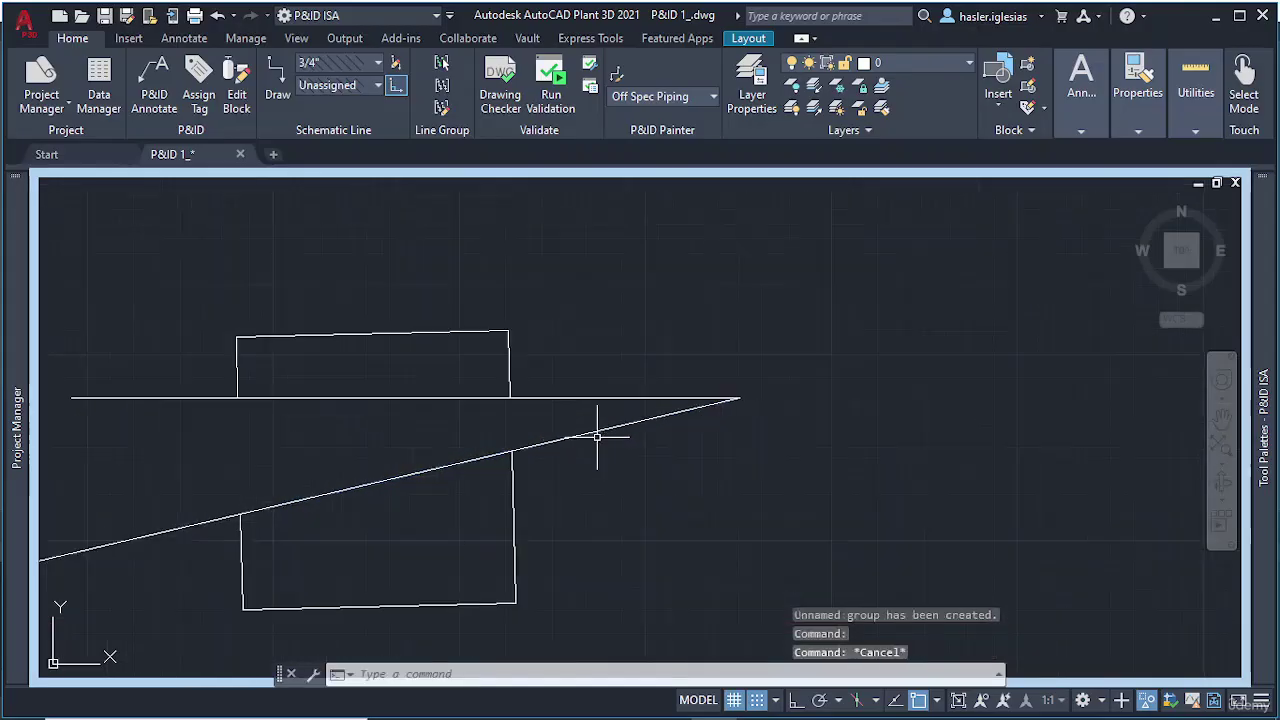
Explode the grouped square pieces and lines
scroll(443, 366, "down", 4)
left_click_drag(163, 277, 691, 566)
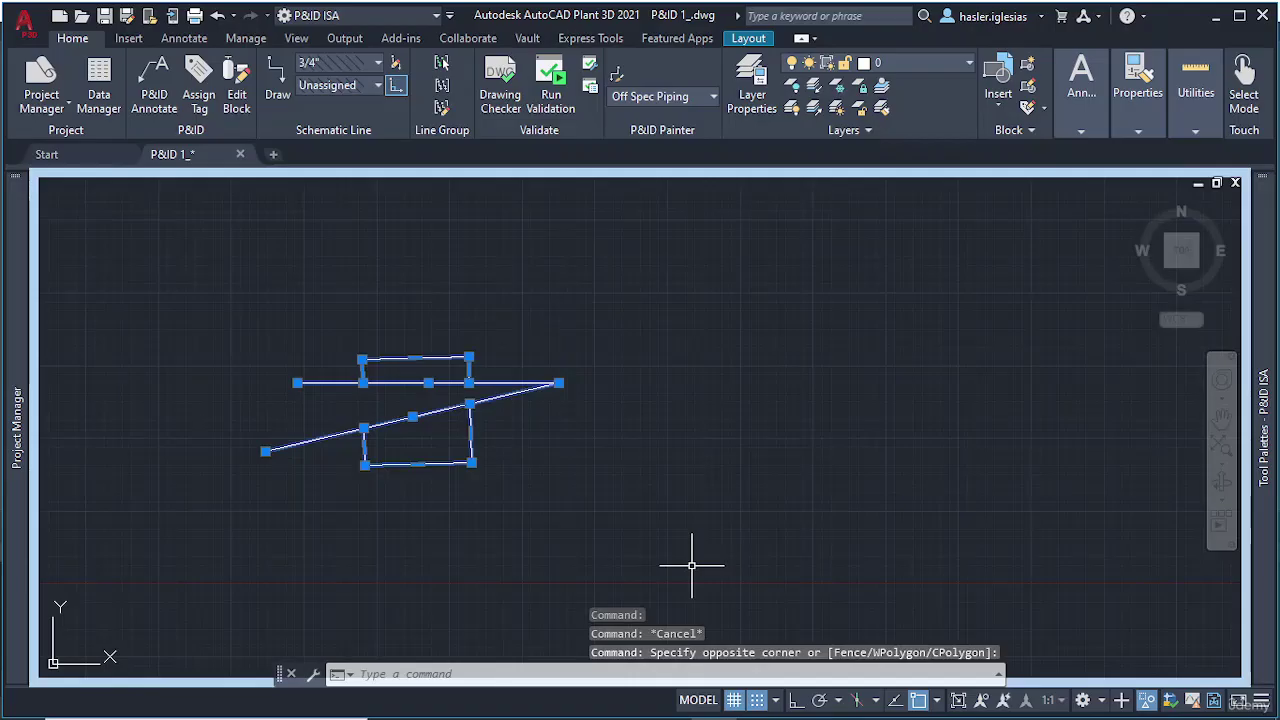
type("x")
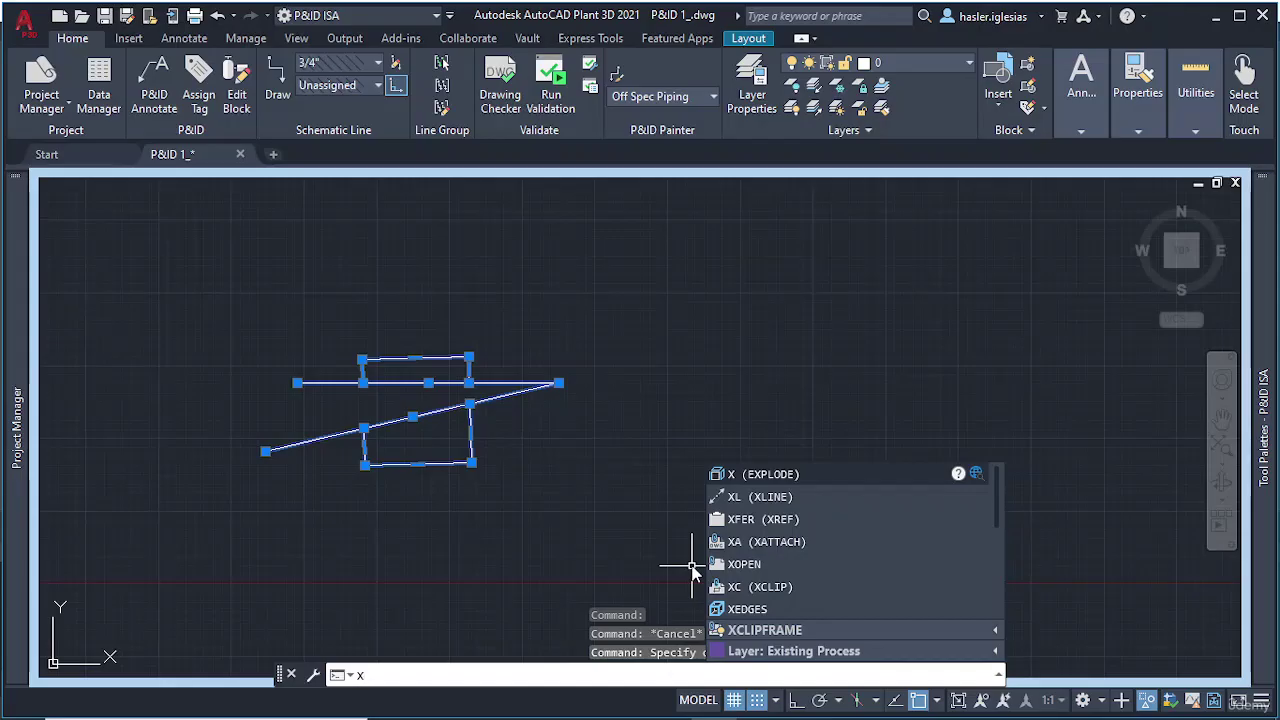
key("Return")
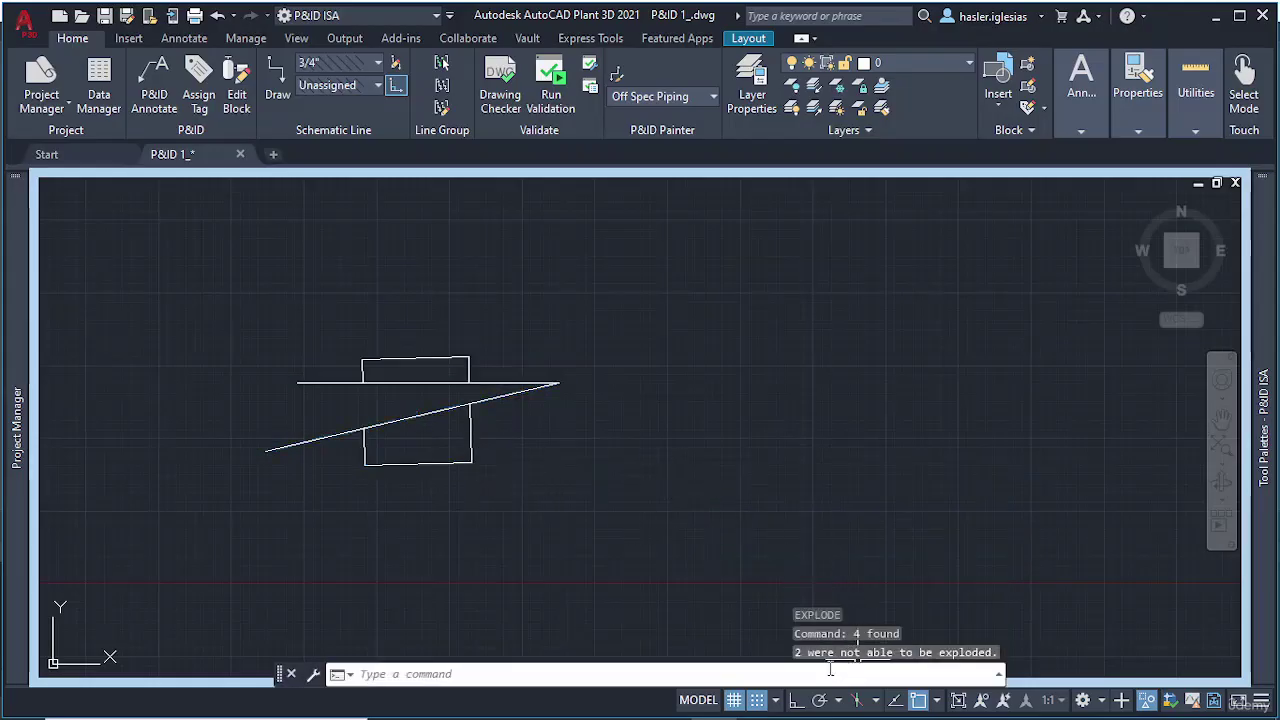
Select the horizontal and sloping lines to check whether they still act as one group
left_click(419, 417)
left_click(417, 416)
scroll(453, 417, "up", 5)
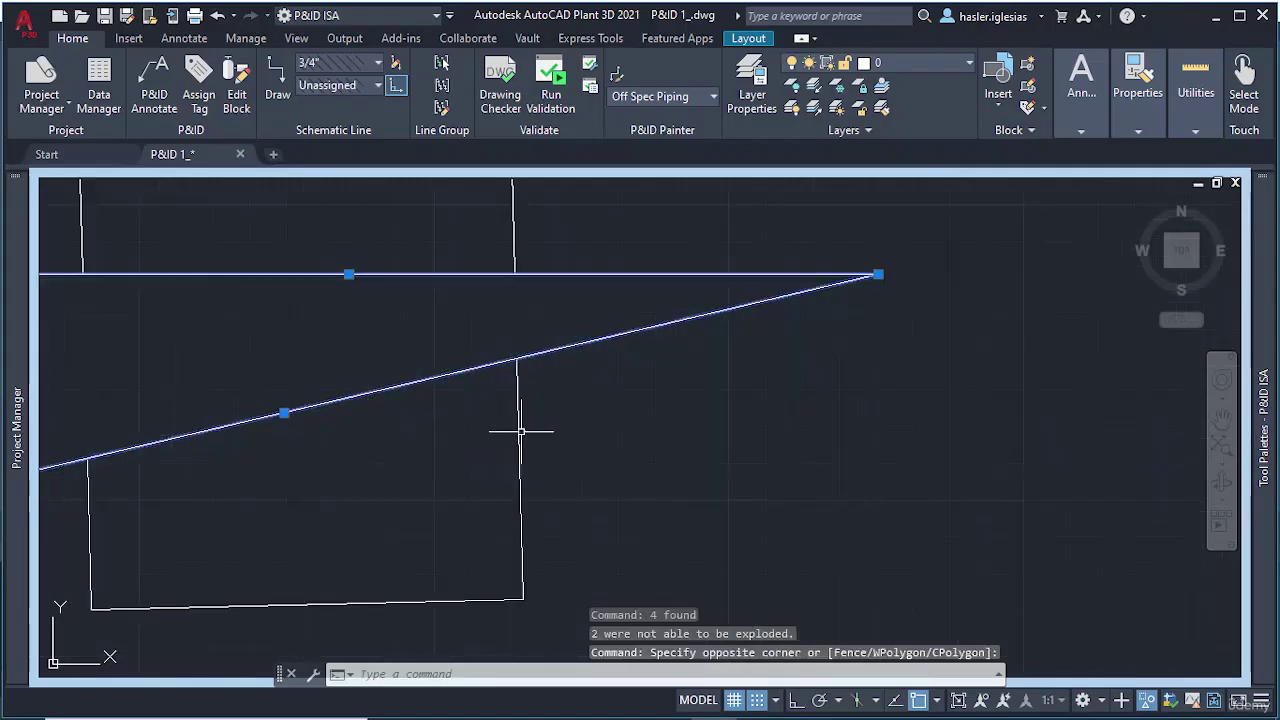
key("Escape")
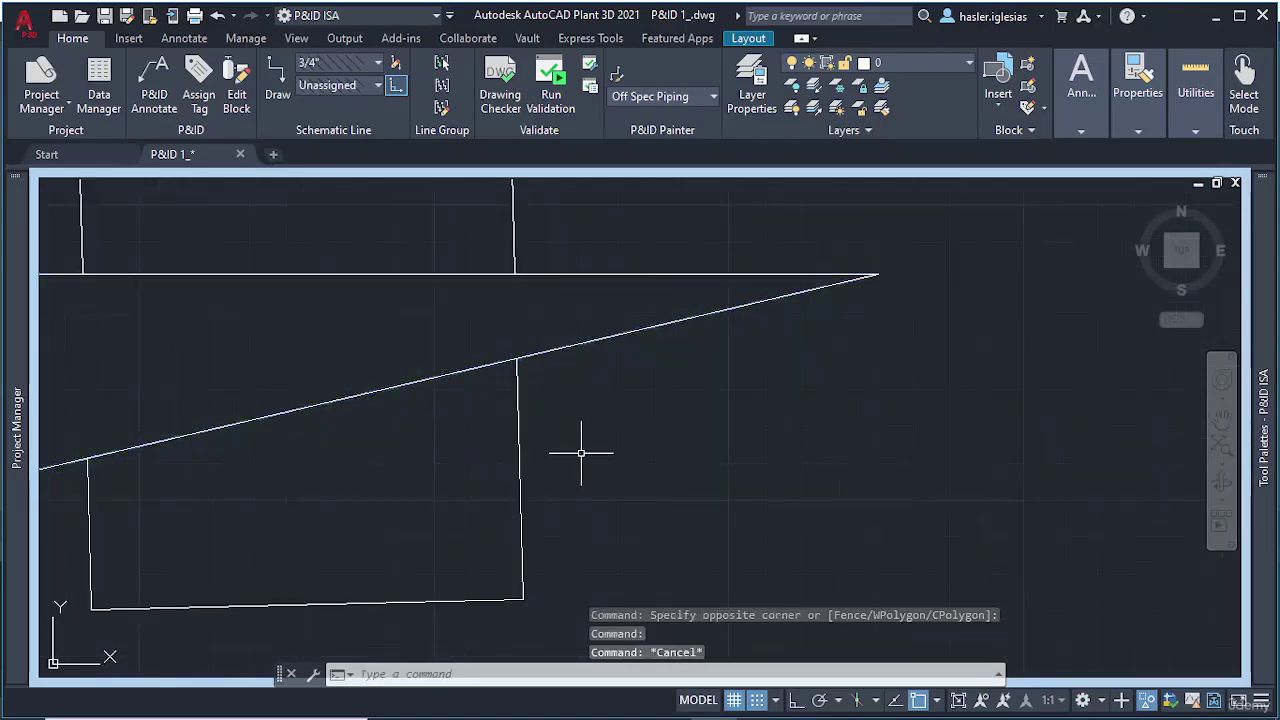
scroll(486, 420, "down", 5)
scroll(486, 409, "up", 5)
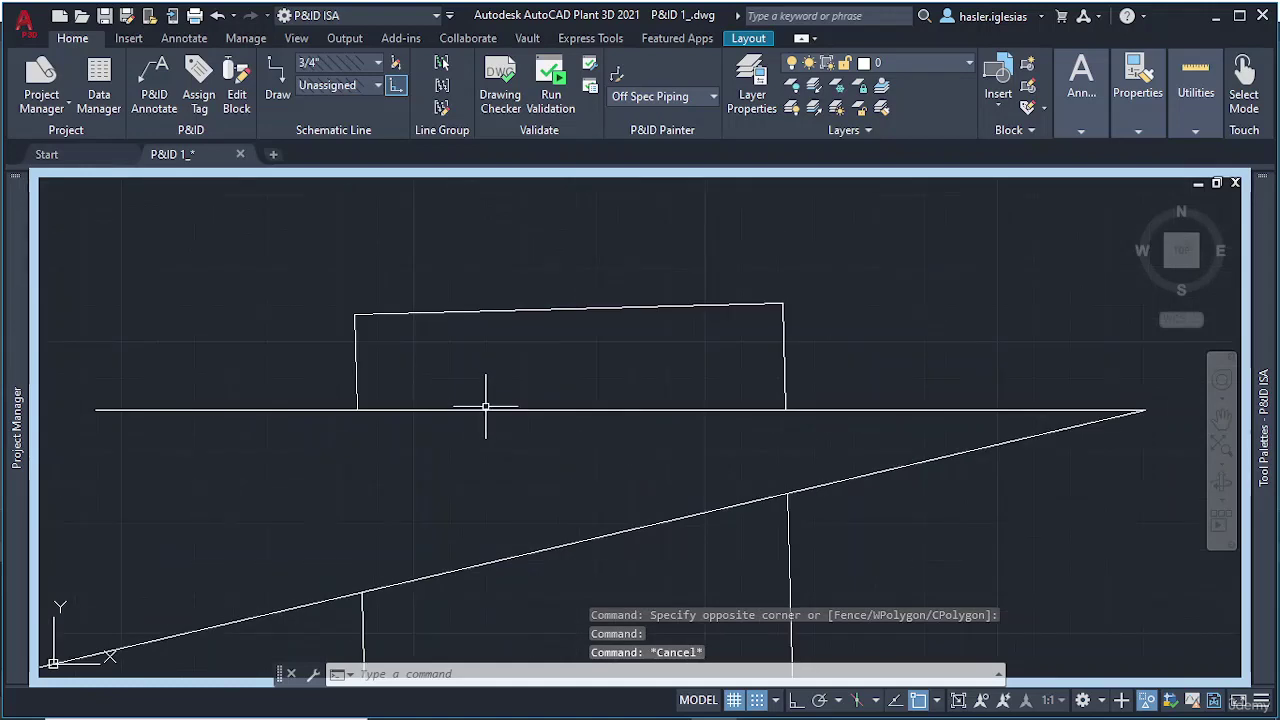
left_click(486, 409)
scroll(486, 409, "down", 2)
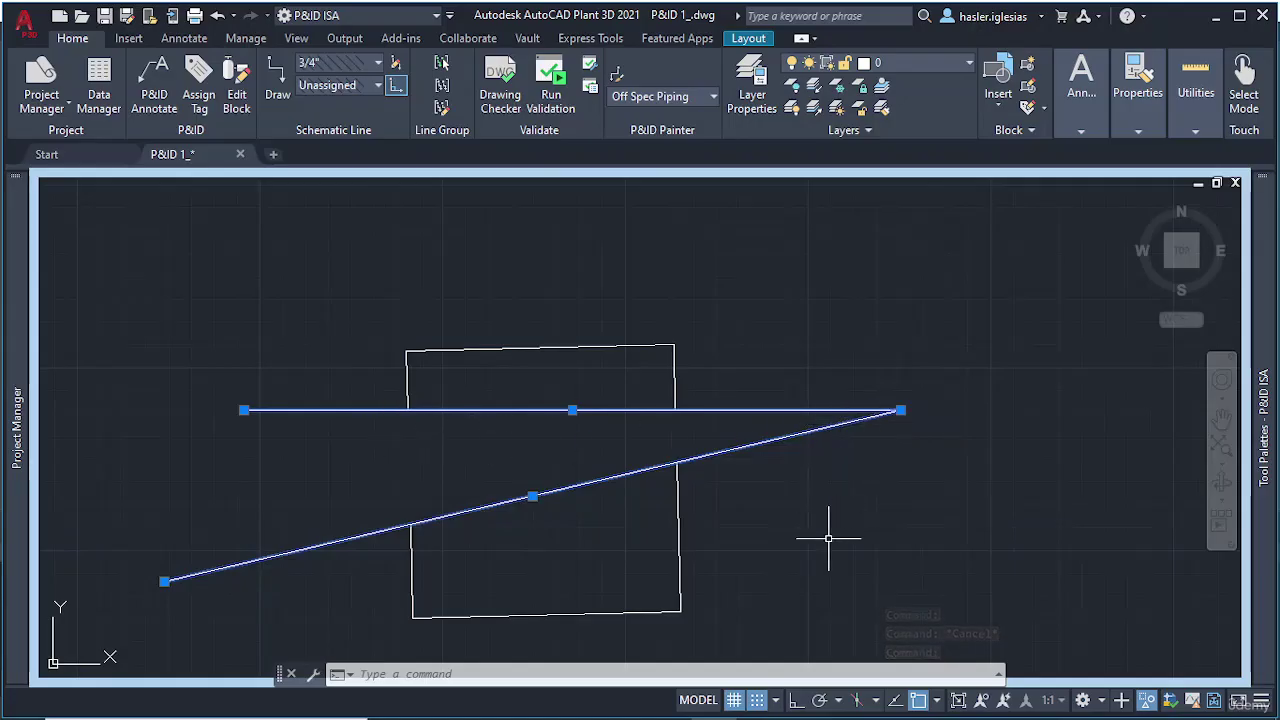
Select the edges of the two square pieces one at a time to check whether each is a separate line
left_click(749, 543)
key("Escape")
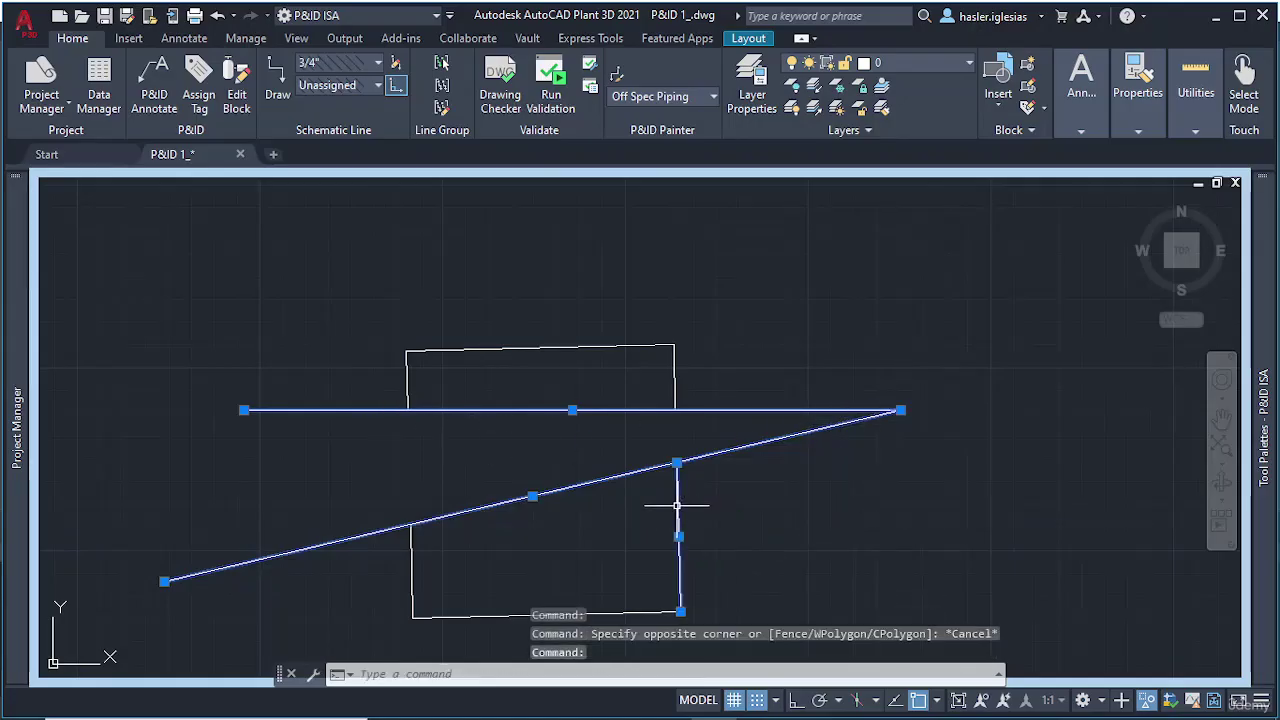
key("Escape")
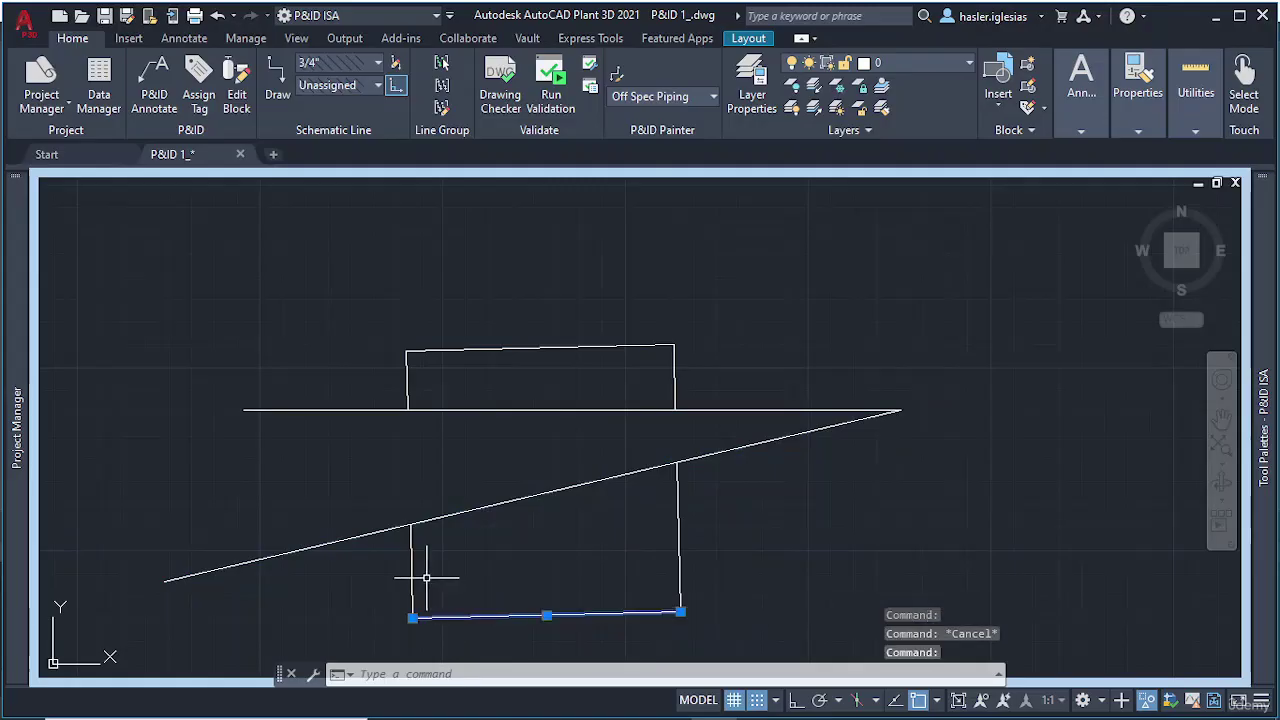
key("Escape")
left_click(407, 558)
left_click(411, 558)
left_click(413, 558)
key("Escape")
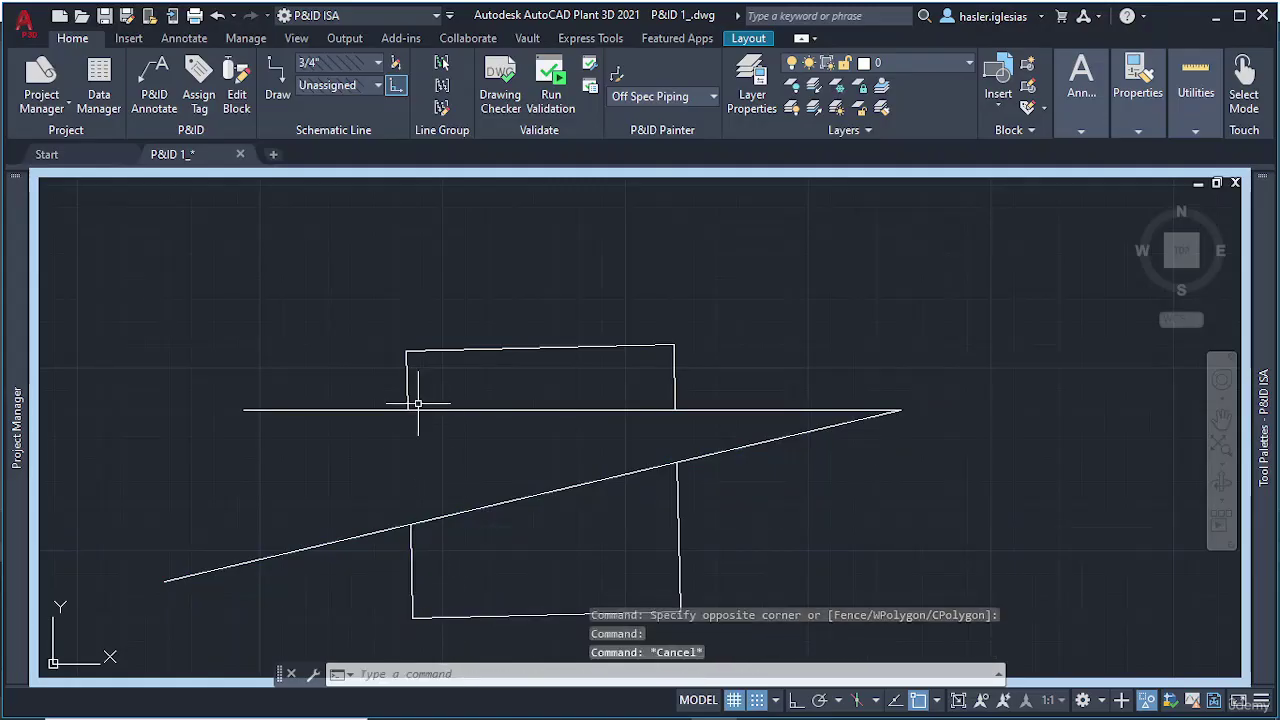
left_click(422, 372)
left_click(411, 373)
left_click(408, 374)
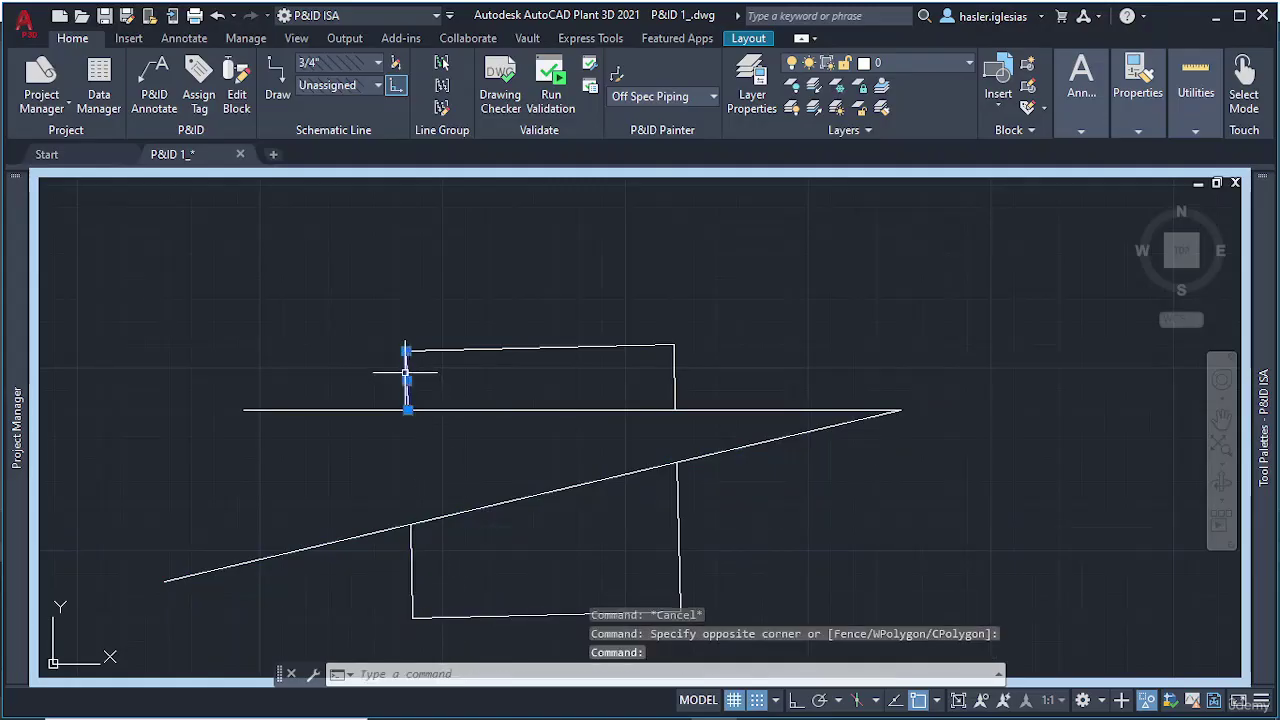
key("Escape")
left_click(474, 349)
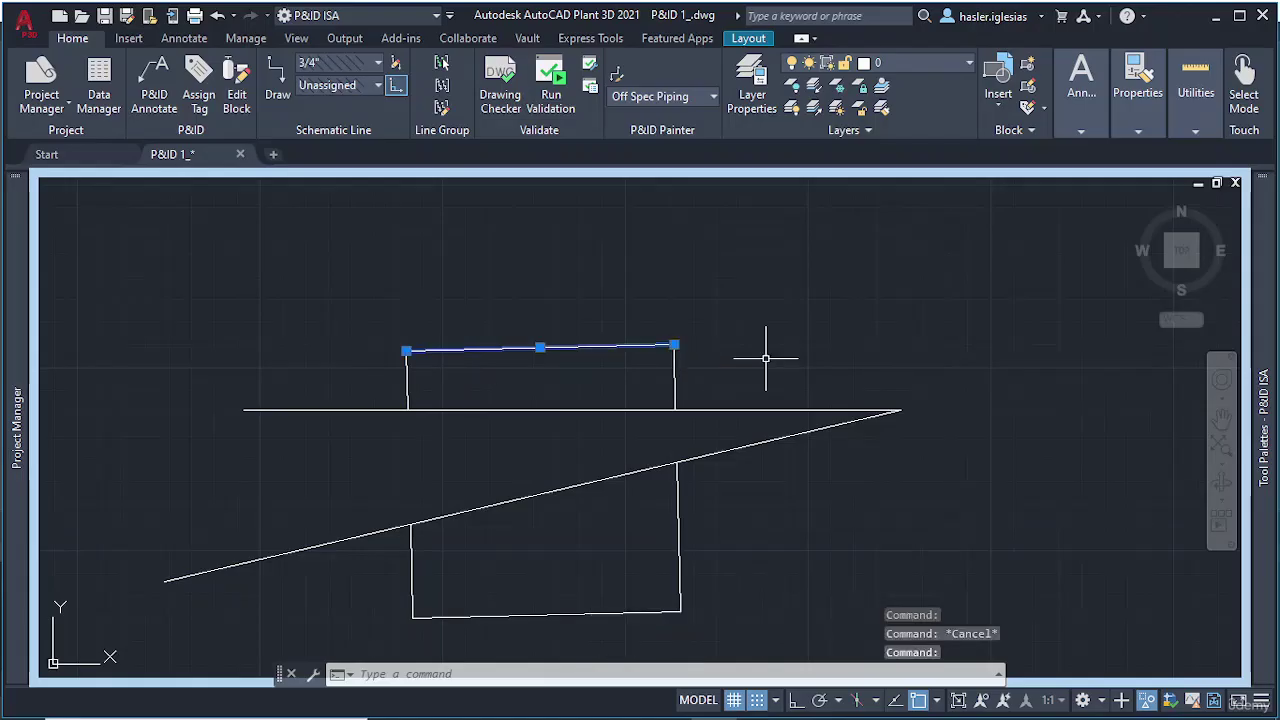
key("Escape")
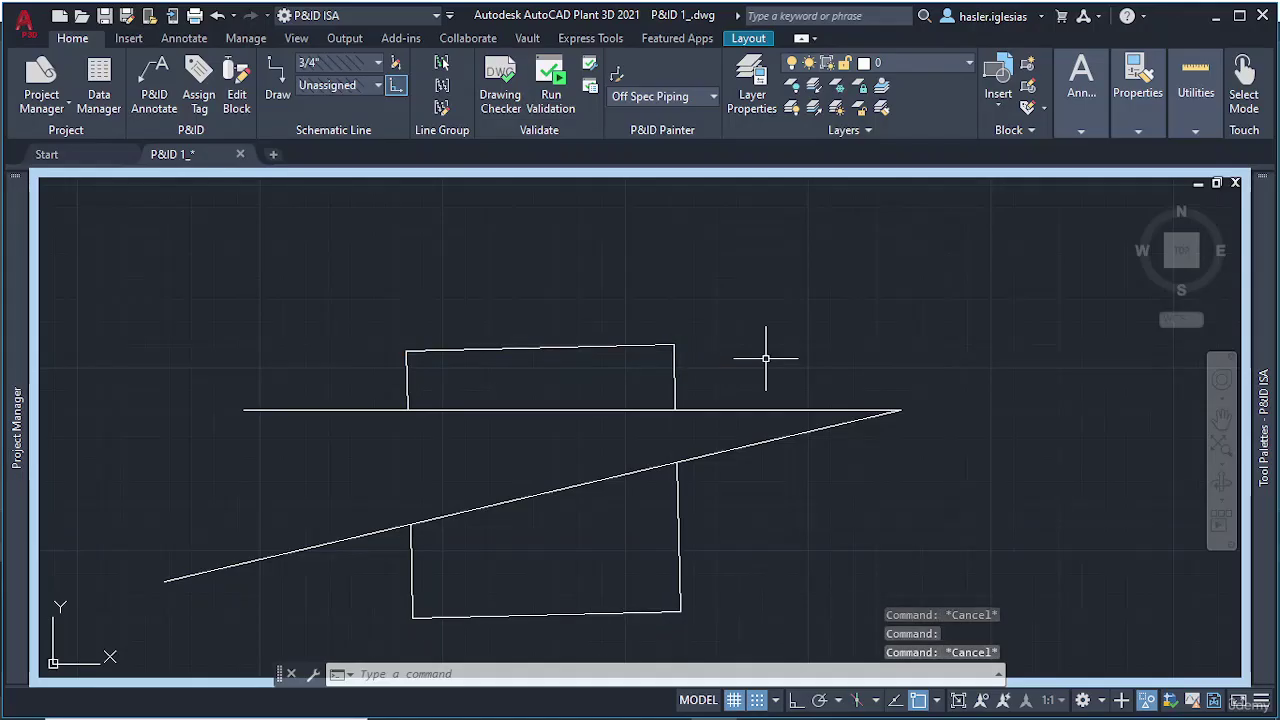
Erase both lines and all the remaining edges of the square
scroll(570, 300, "down", 5)
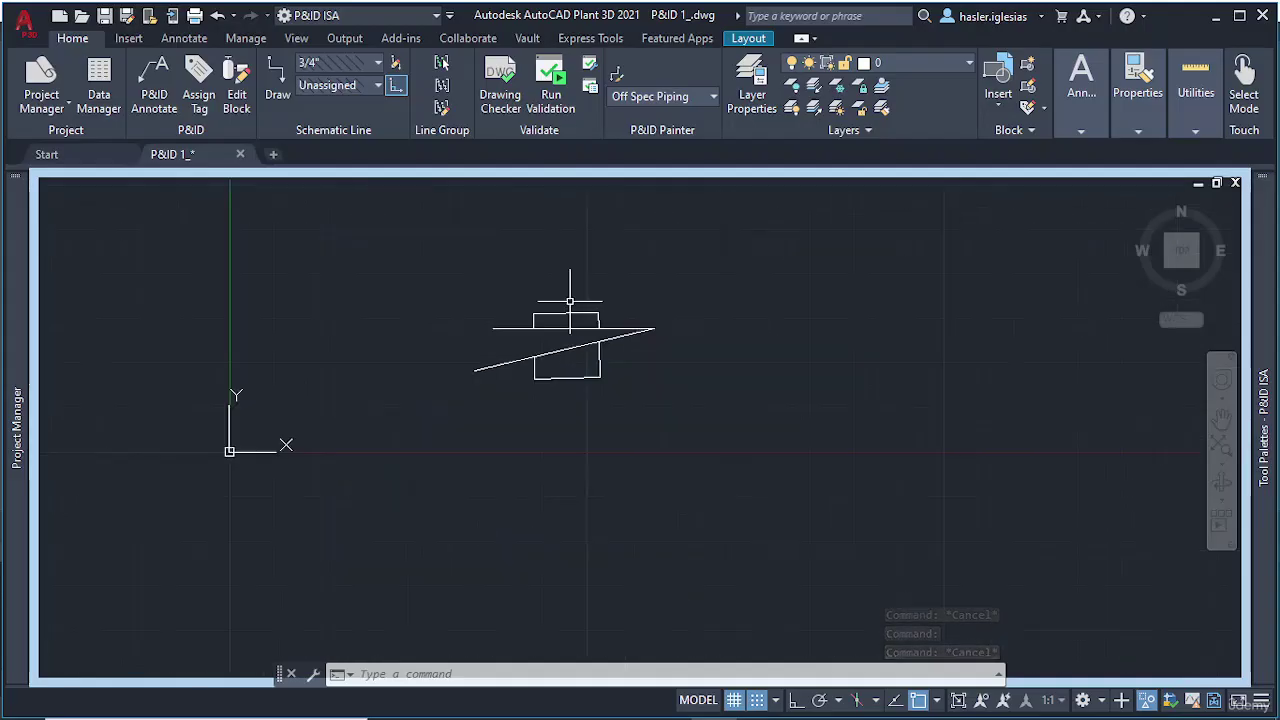
left_click(430, 272)
left_click(744, 412)
key("Delete")
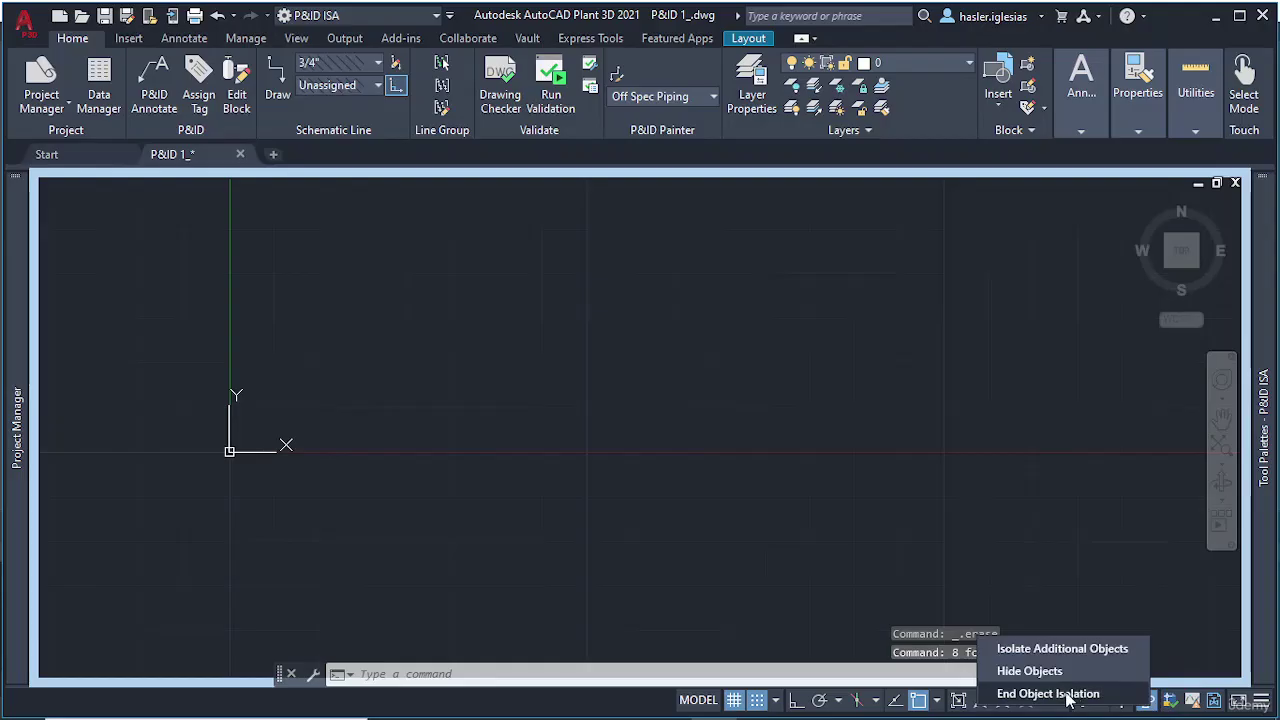
End object isolation so the hidden dashed border is shown again
left_click(1068, 698)
scroll(463, 309, "up", 5)
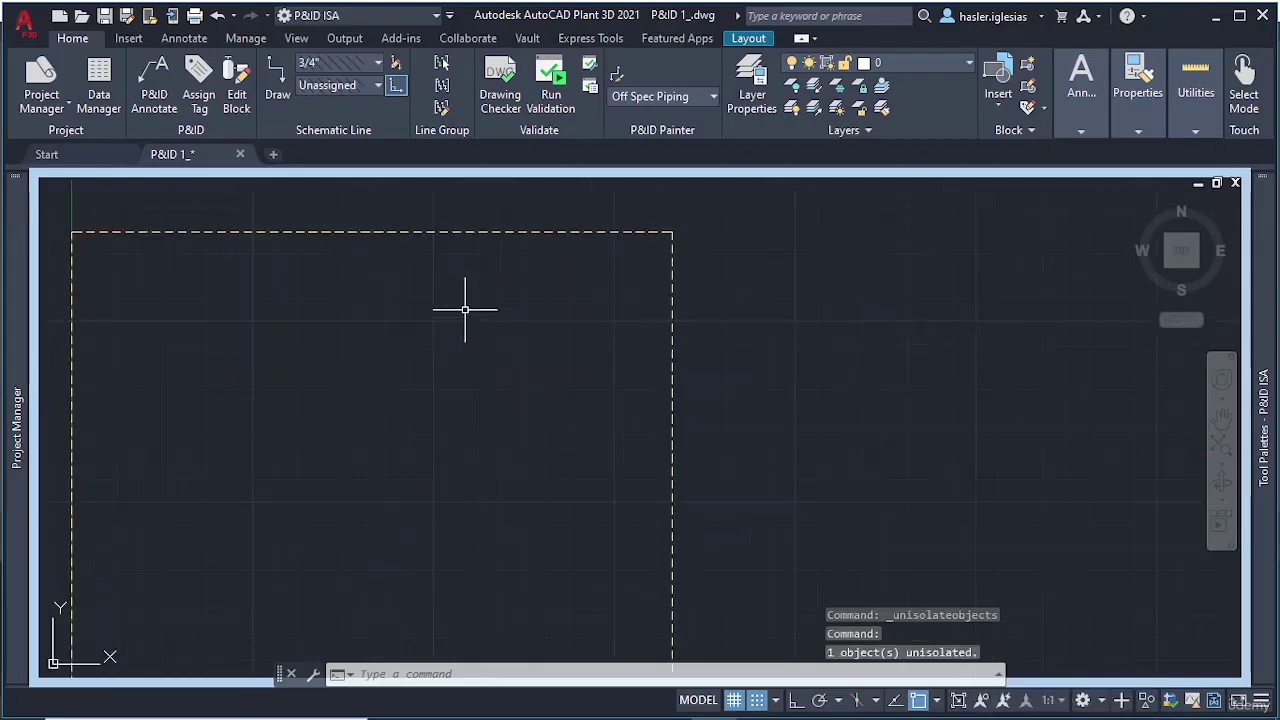
scroll(465, 309, "down", 2)
Create and open a new drawing 3D 1_ under the Plant 3D Drawings of Project 3
mouse_move(15, 270)
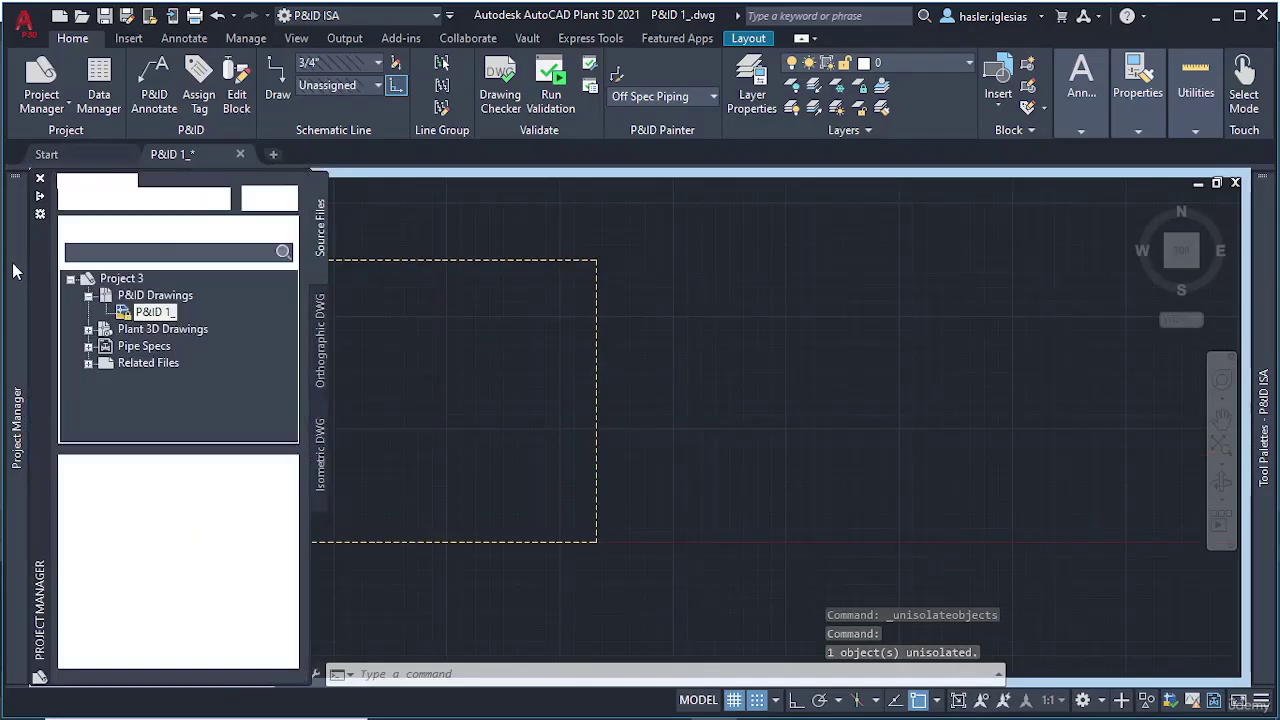
left_click(147, 330)
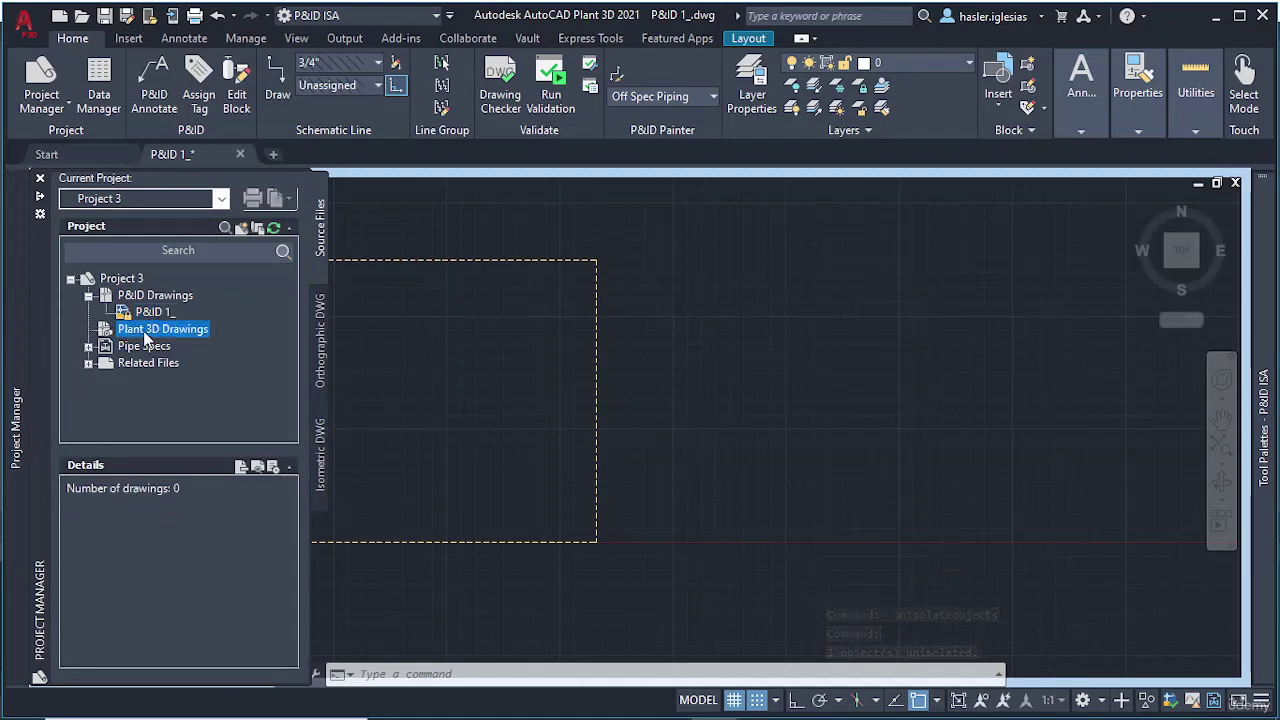
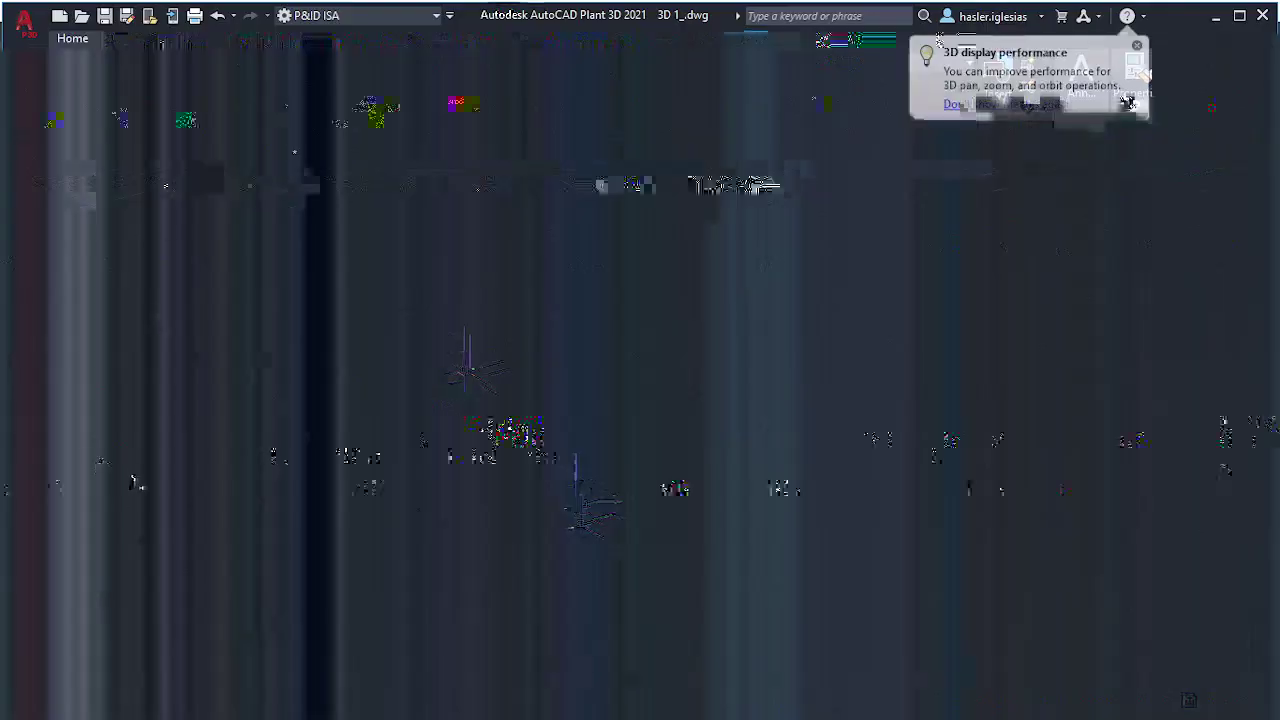
Draw a solid box with the BOX command, picking two opposite base corners and a height
type("BOX")
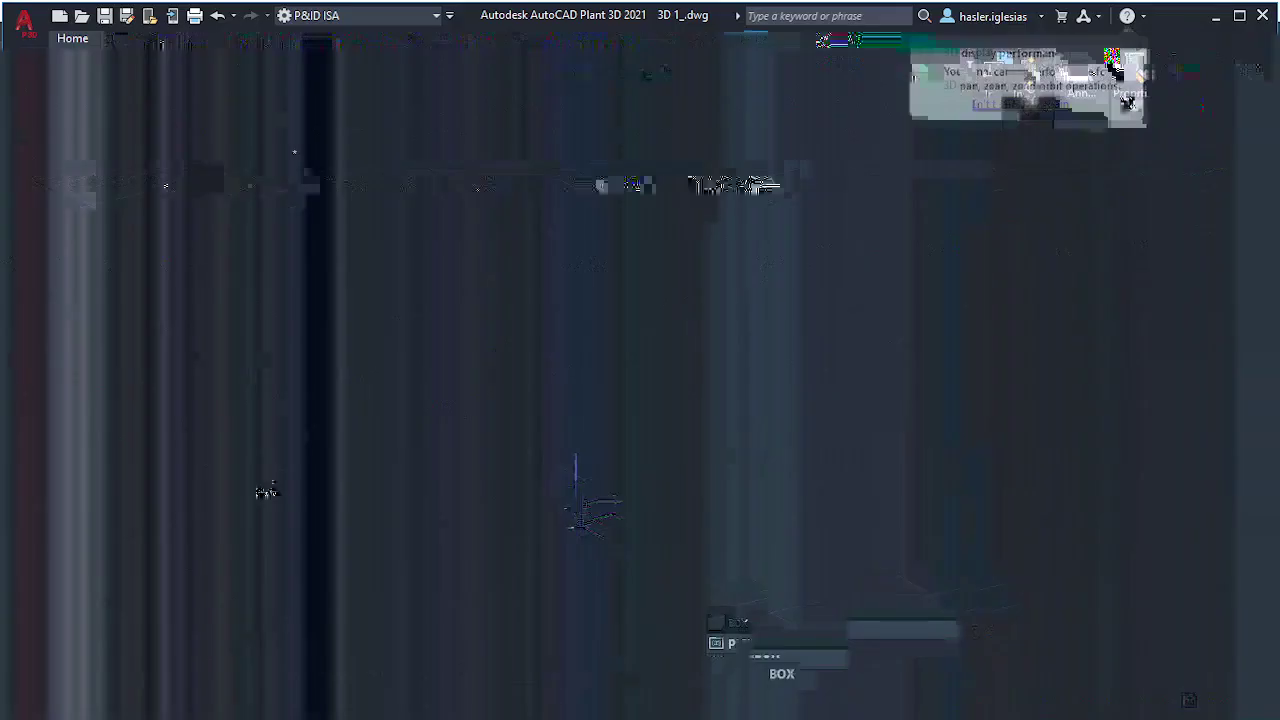
key("Return")
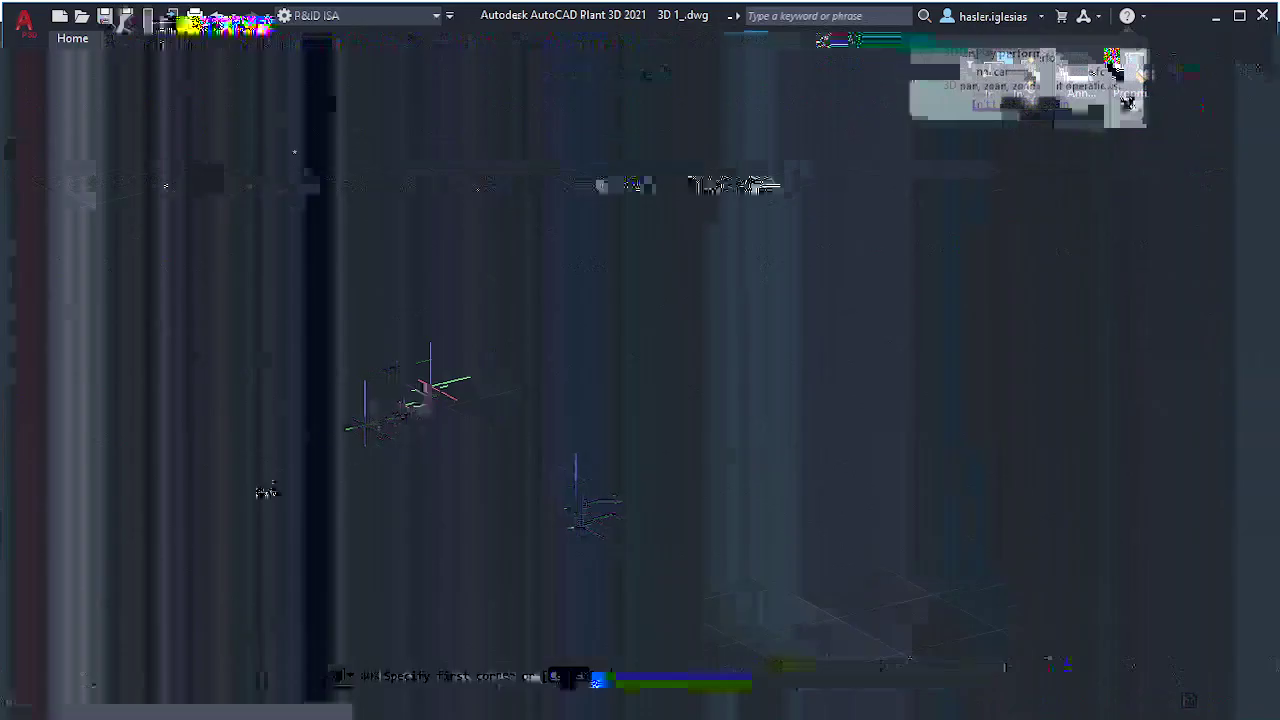
left_click(365, 425)
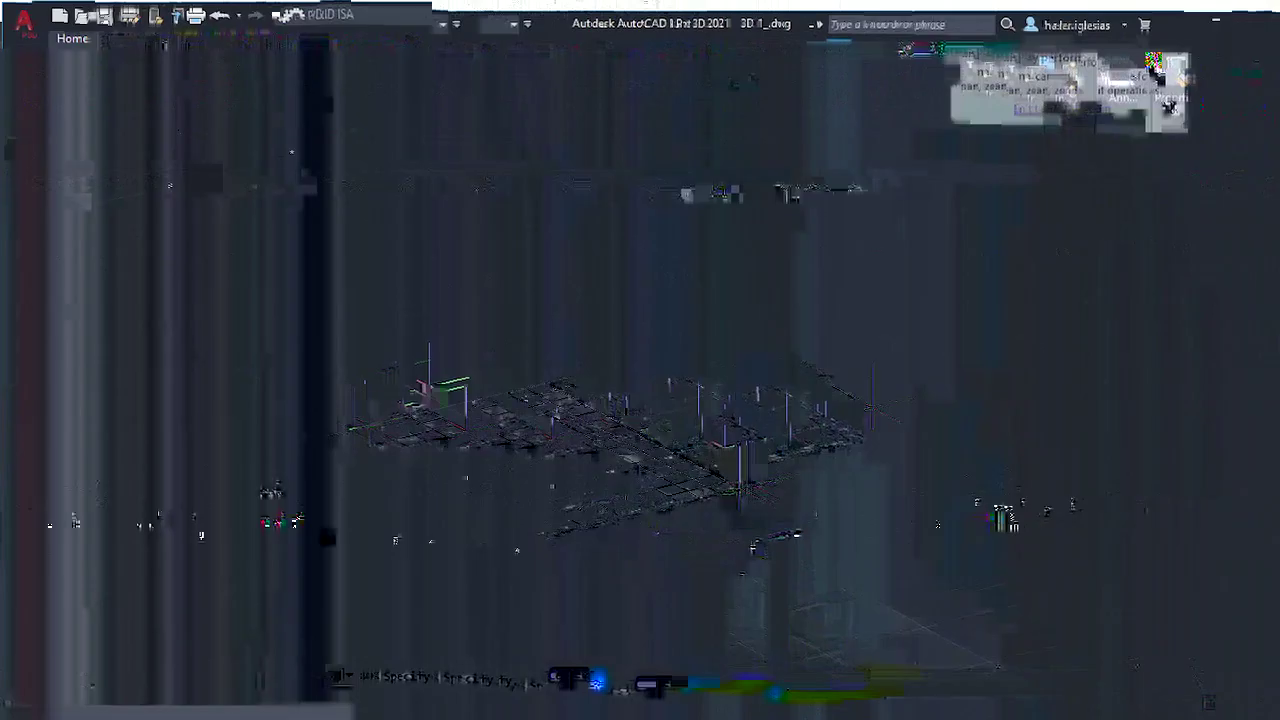
left_click(740, 488)
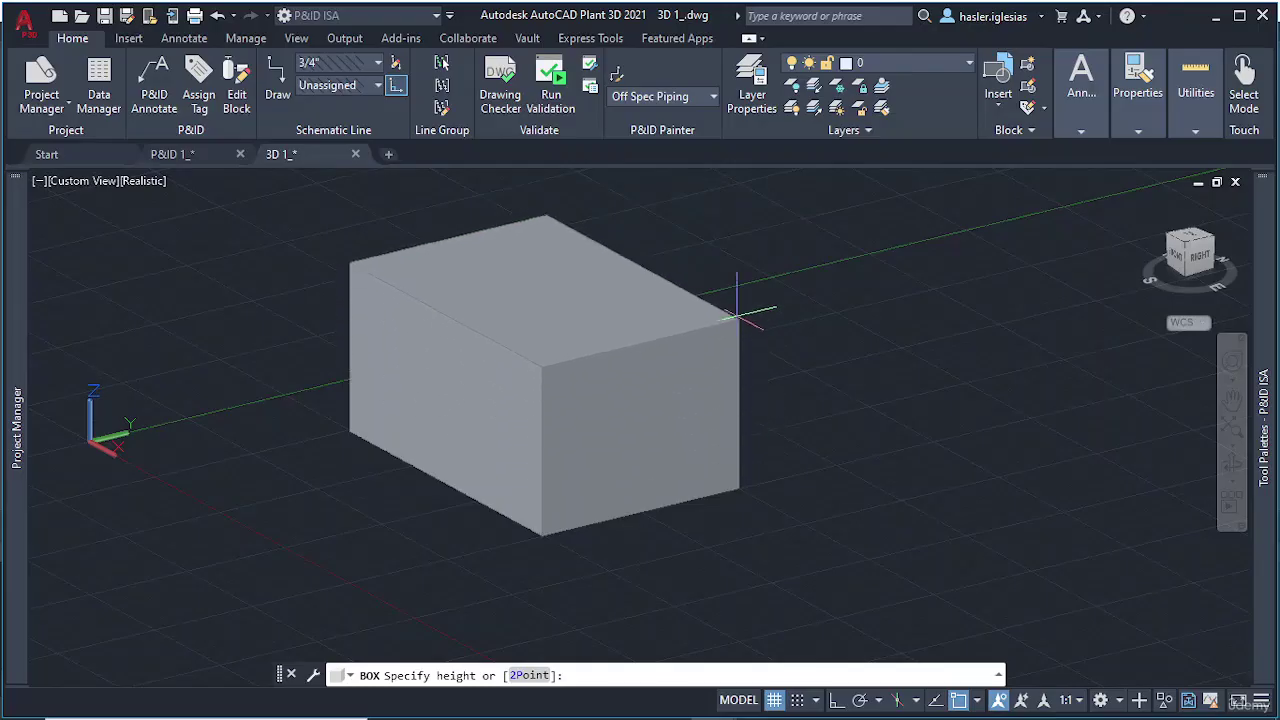
left_click(737, 313)
Draw a second, smaller and lower solid box beside the first one, separated from it by a gap
middle_click_drag(837, 417, 723, 446)
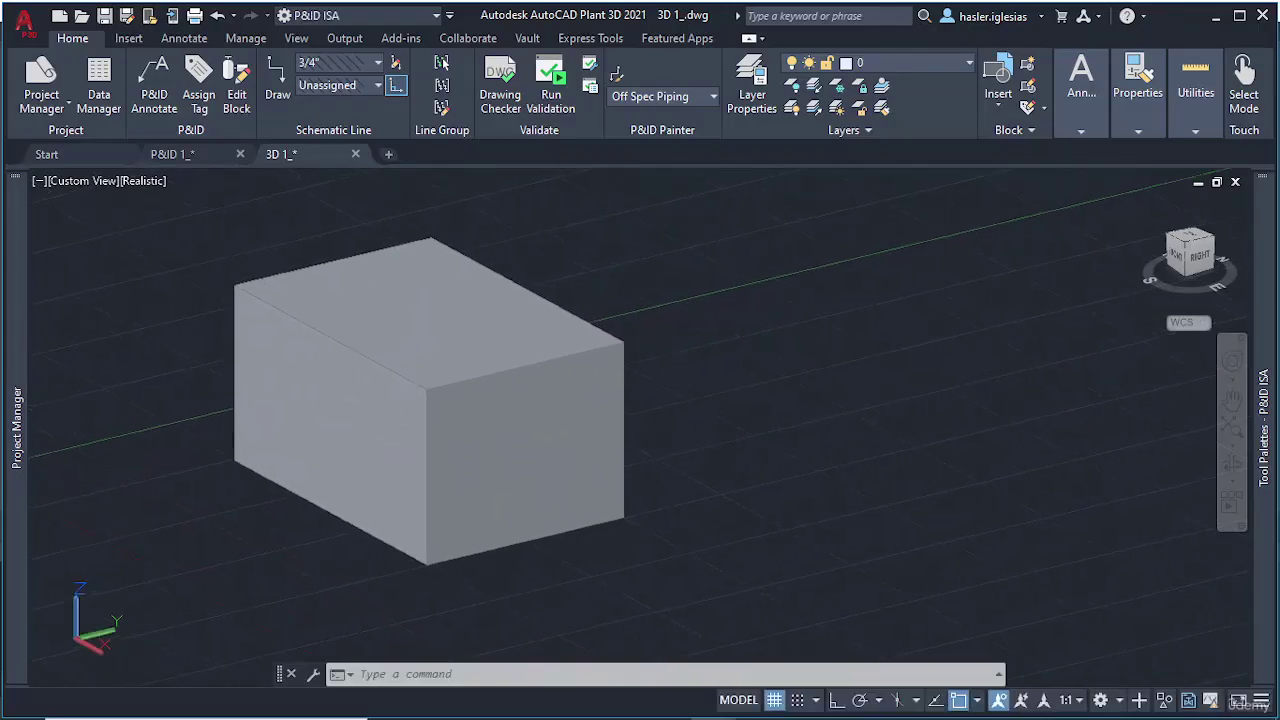
type("box")
key("Return")
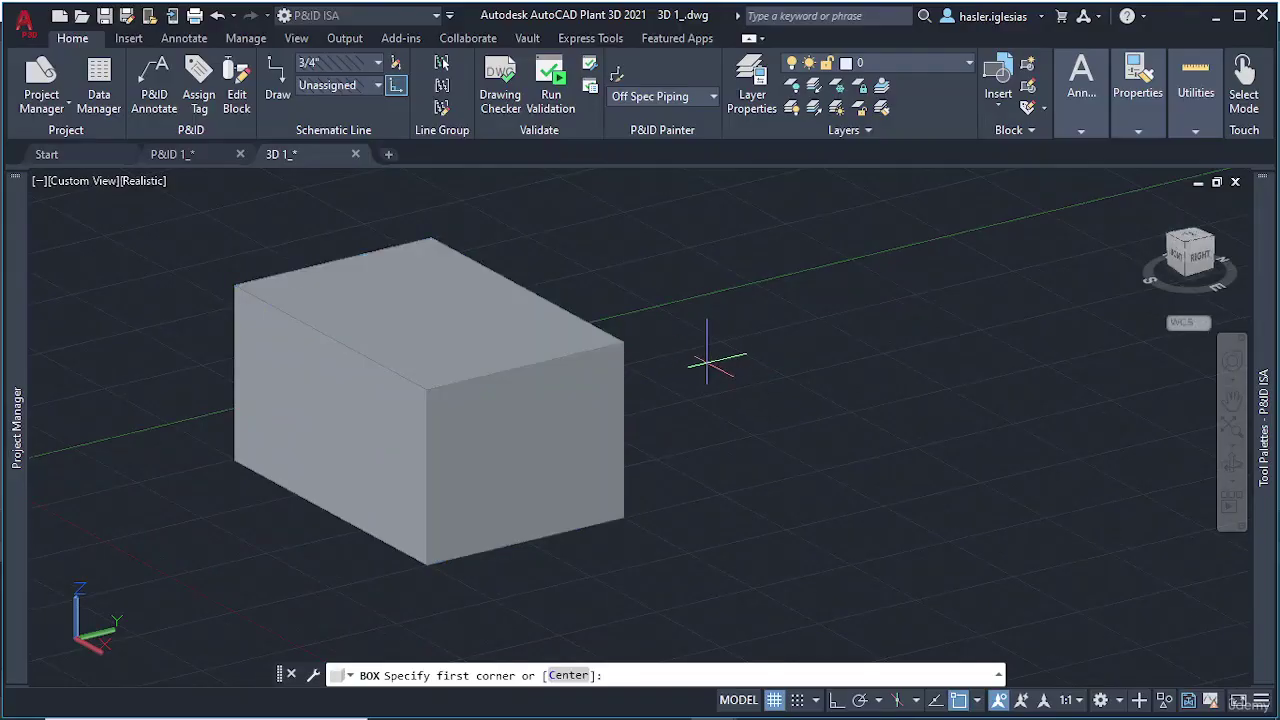
middle_click_drag(708, 360, 666, 429, "shift")
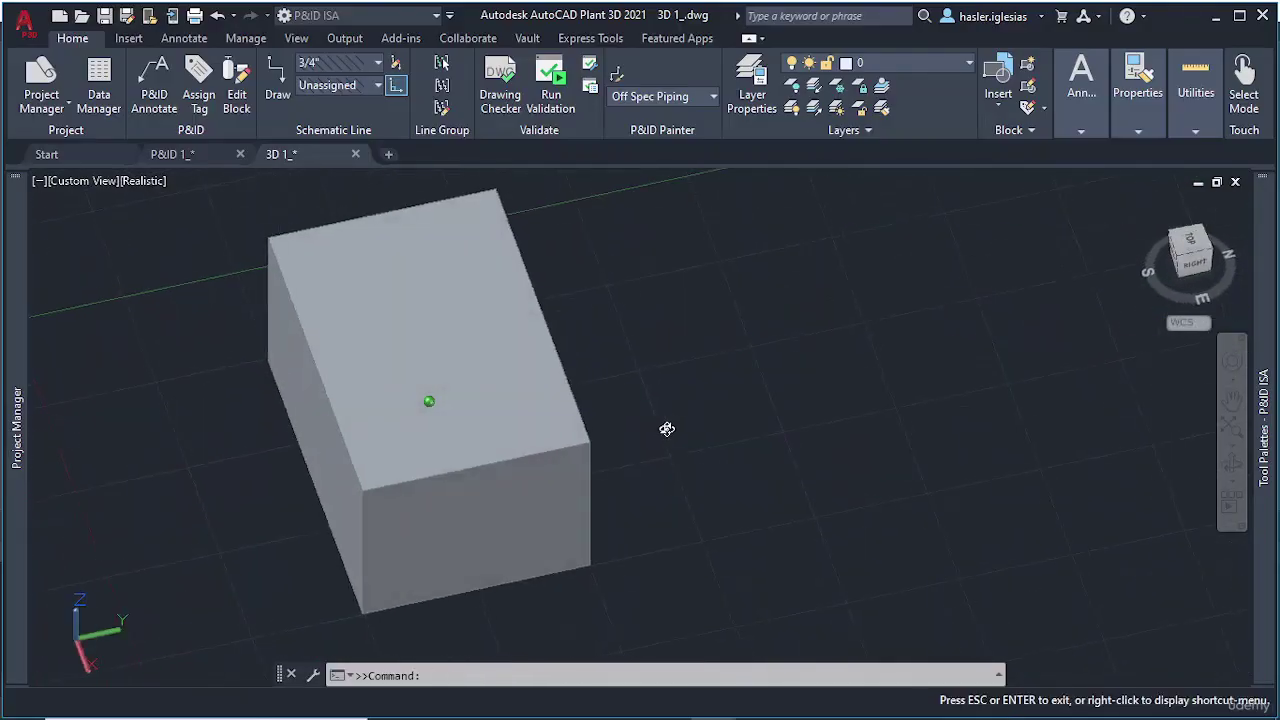
left_click(588, 288)
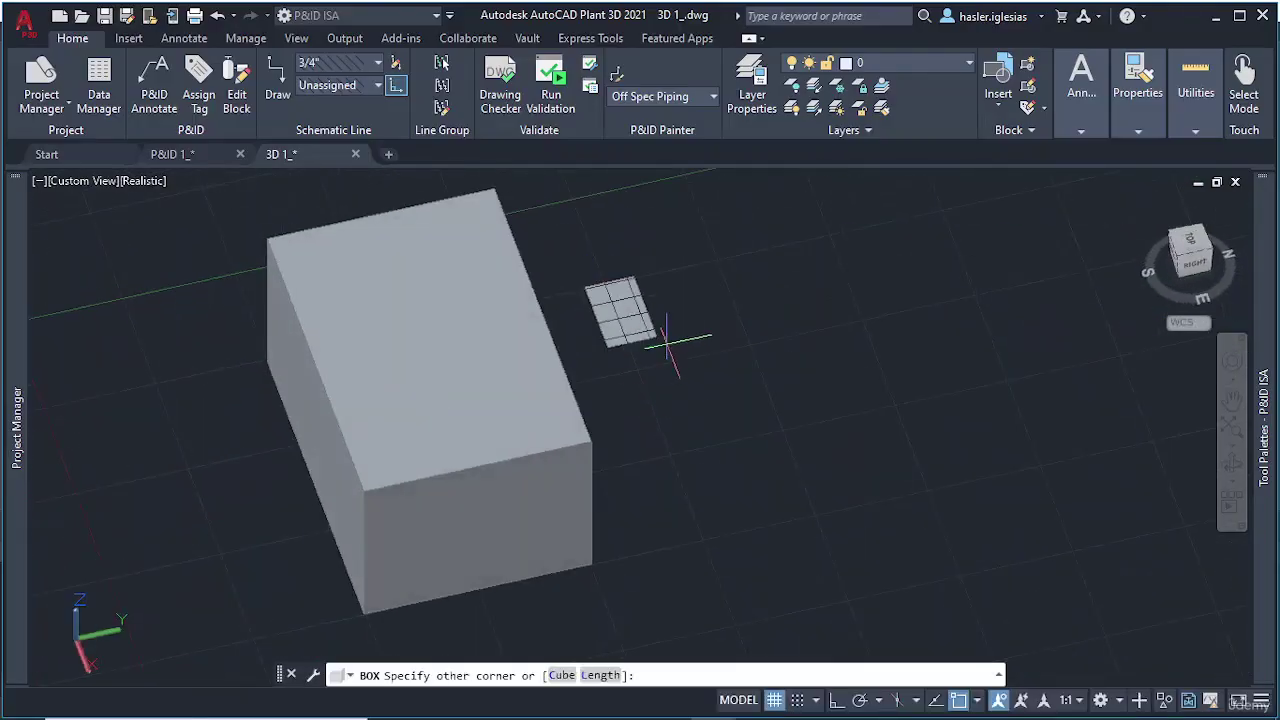
left_click(806, 520)
middle_click_drag(806, 520, 743, 402, "shift")
left_click(743, 402)
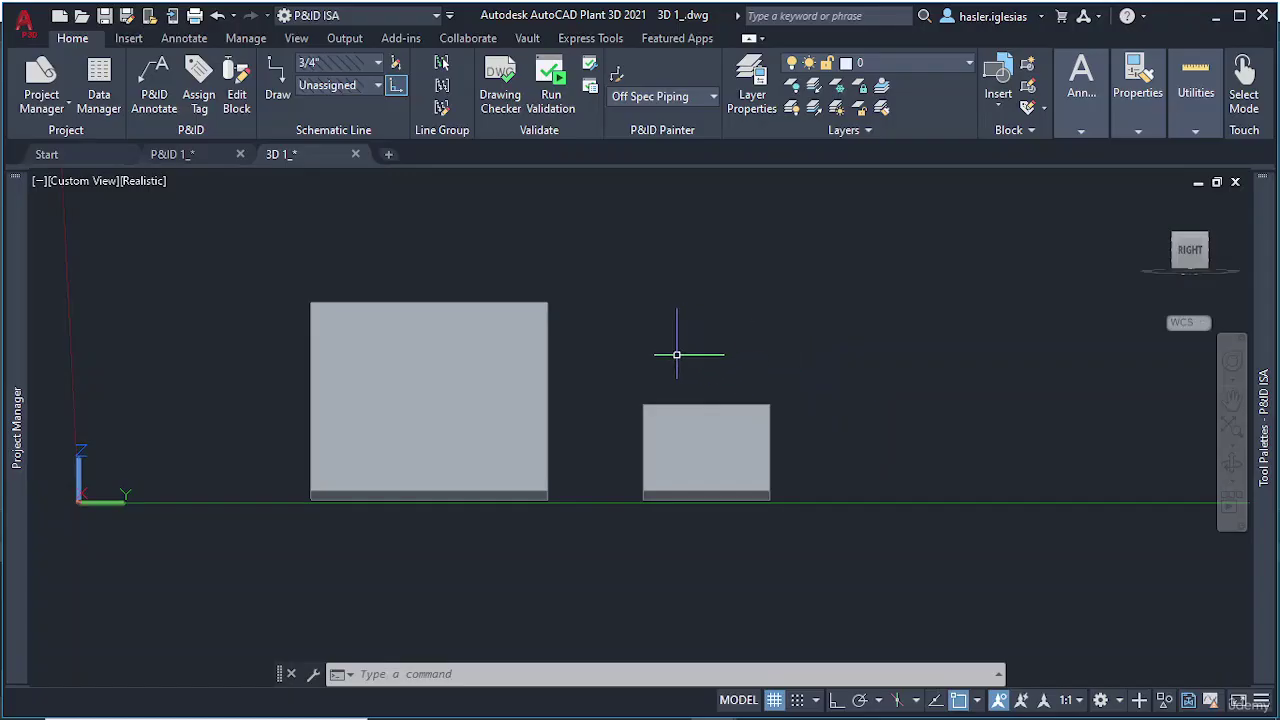
Examine the two solid boxes from several angles and zoom distances, orbiting until their top faces and the gap show
middle_click_drag(674, 354, 745, 391, "shift")
scroll(620, 400, "down", 4)
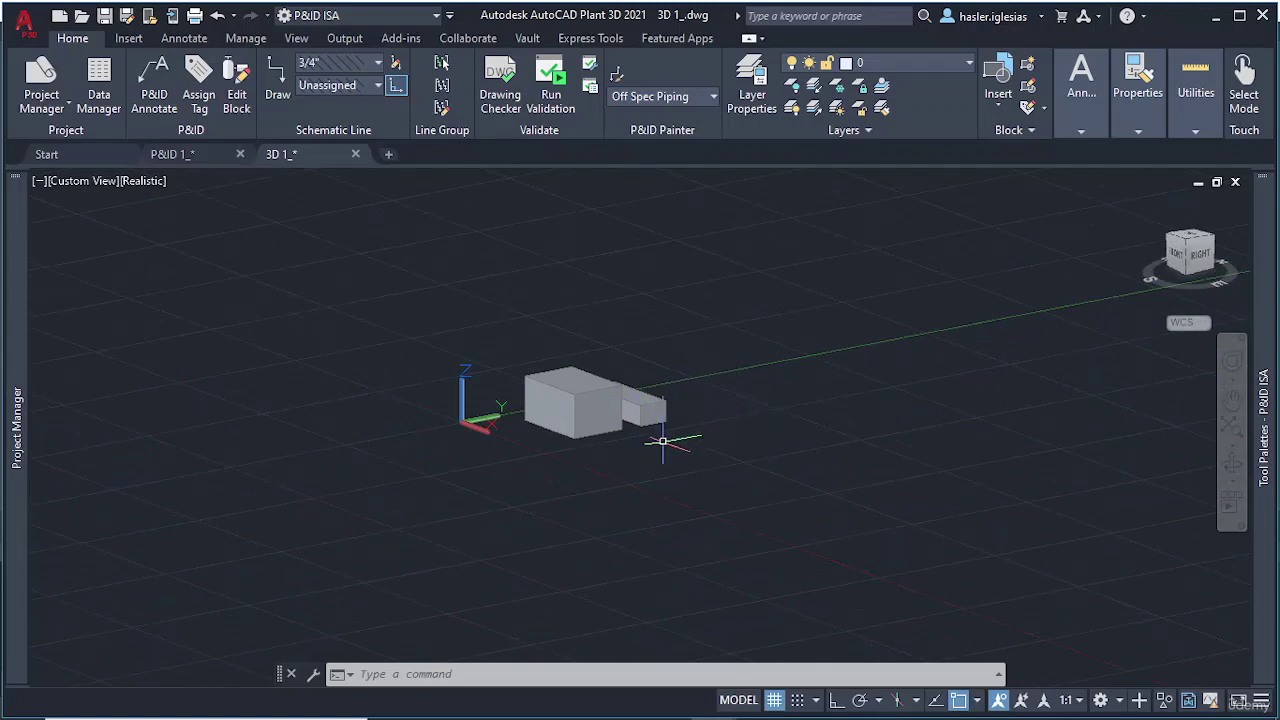
scroll(662, 441, "up", 5)
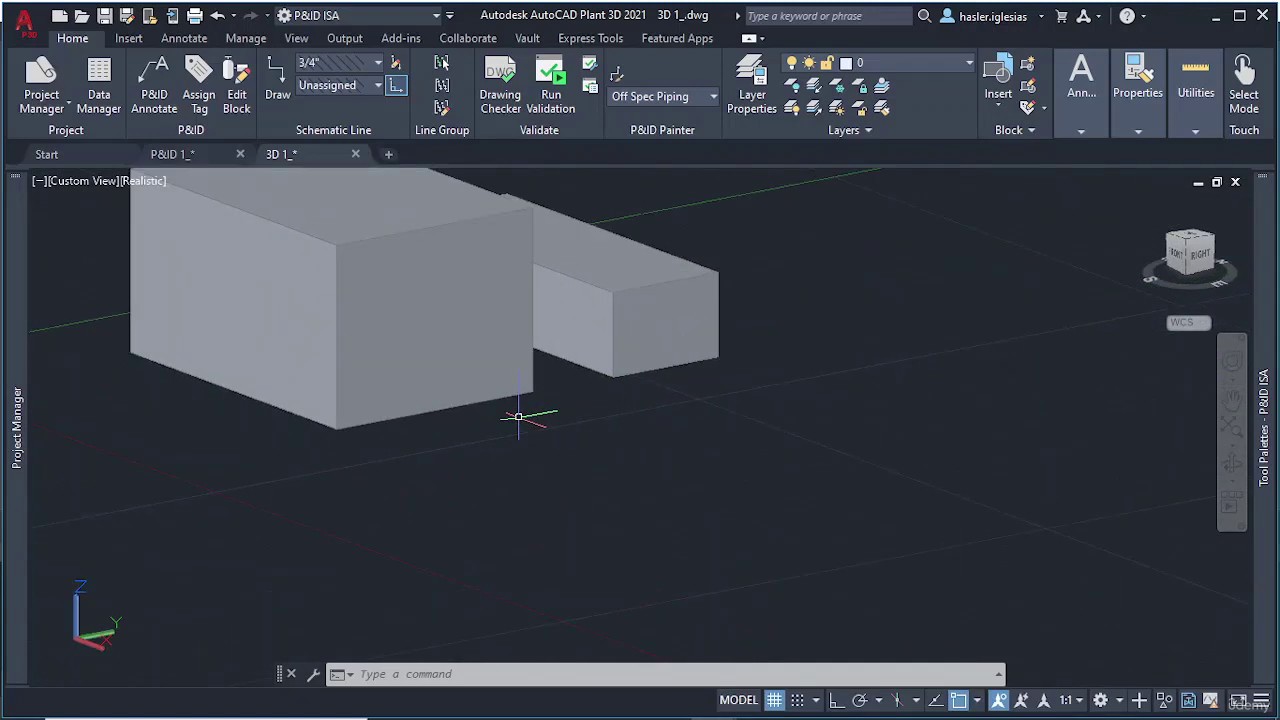
scroll(519, 417, "down", 5)
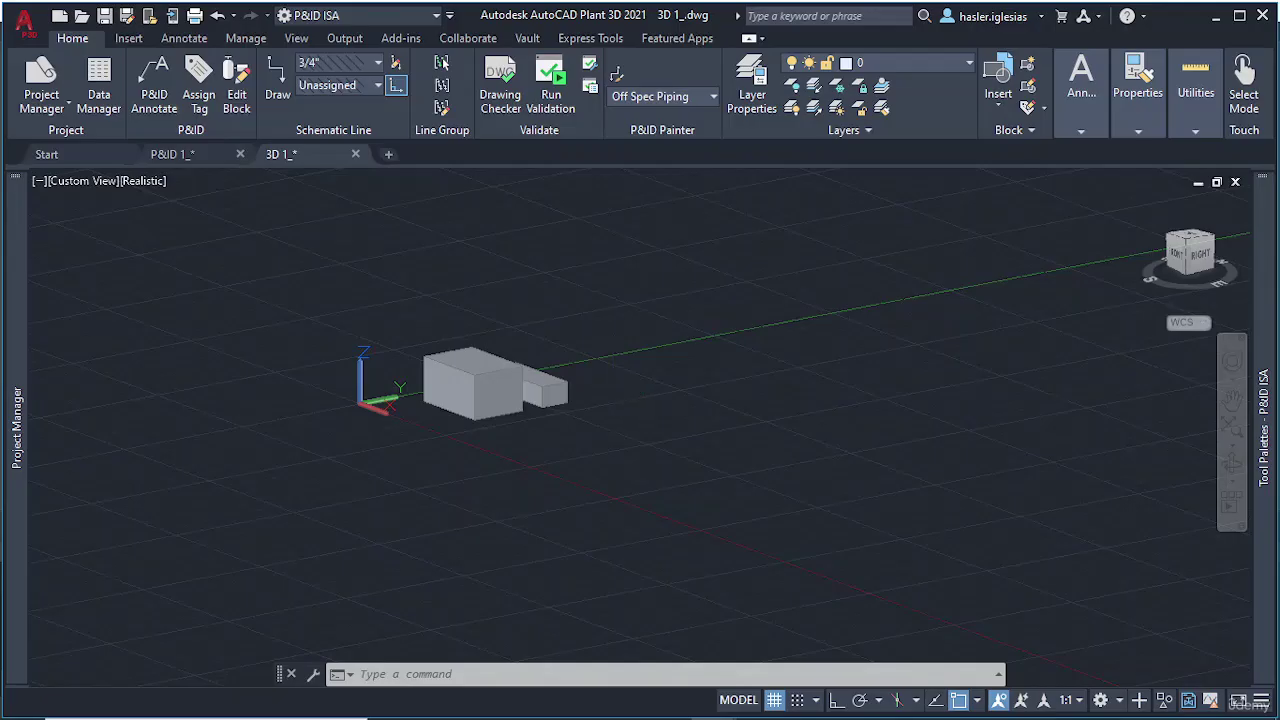
middle_click_drag(640, 381, 764, 388)
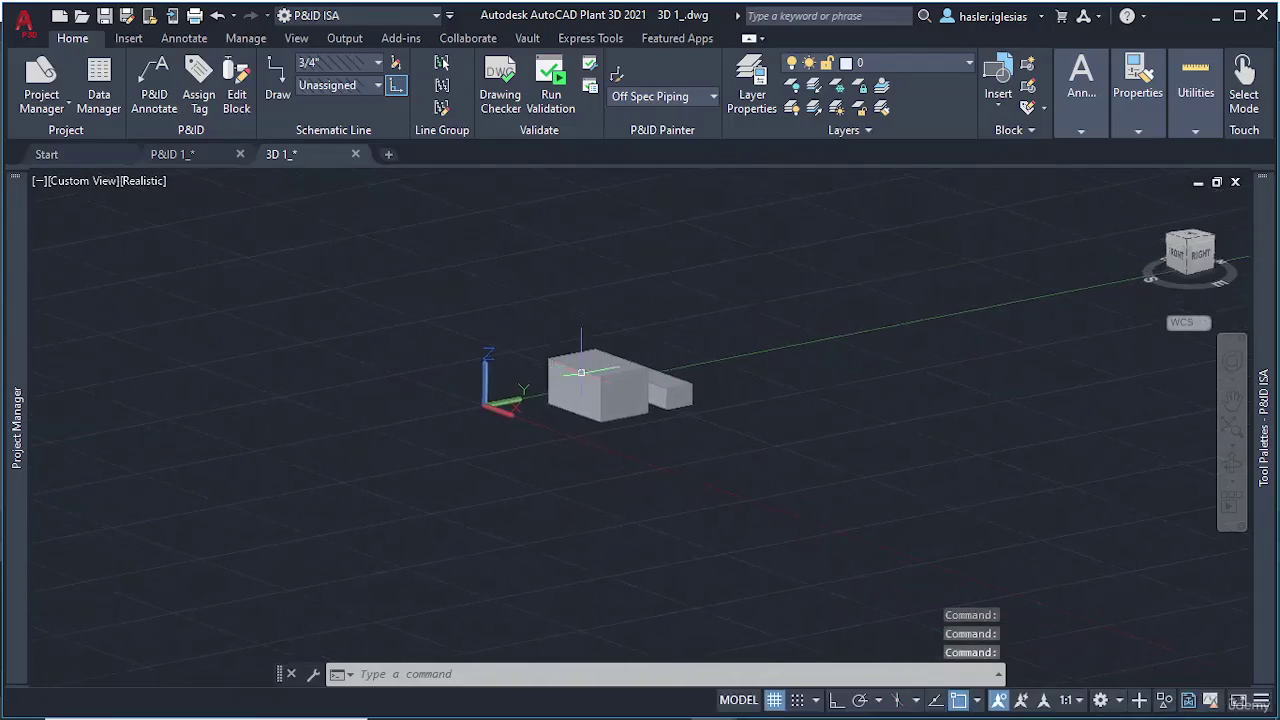
scroll(581, 372, "up", 5)
scroll(595, 385, "down", 7)
scroll(610, 395, "up", 6)
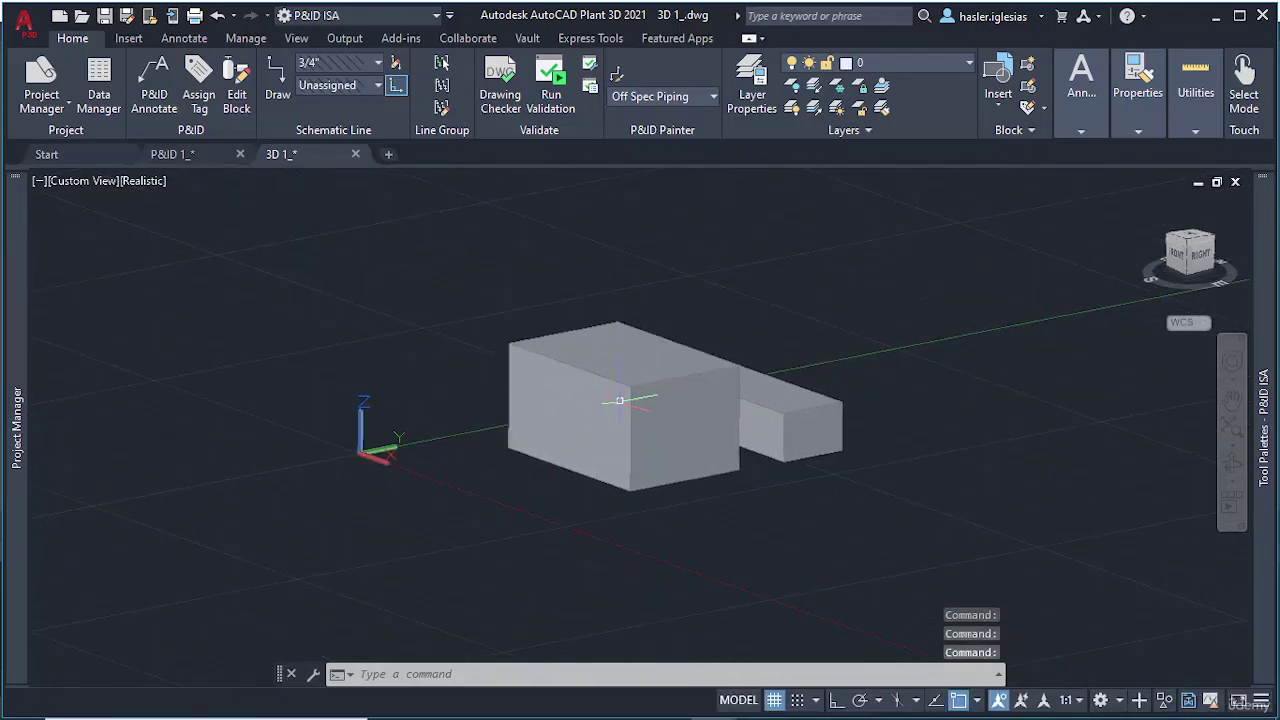
scroll(619, 400, "up", 2)
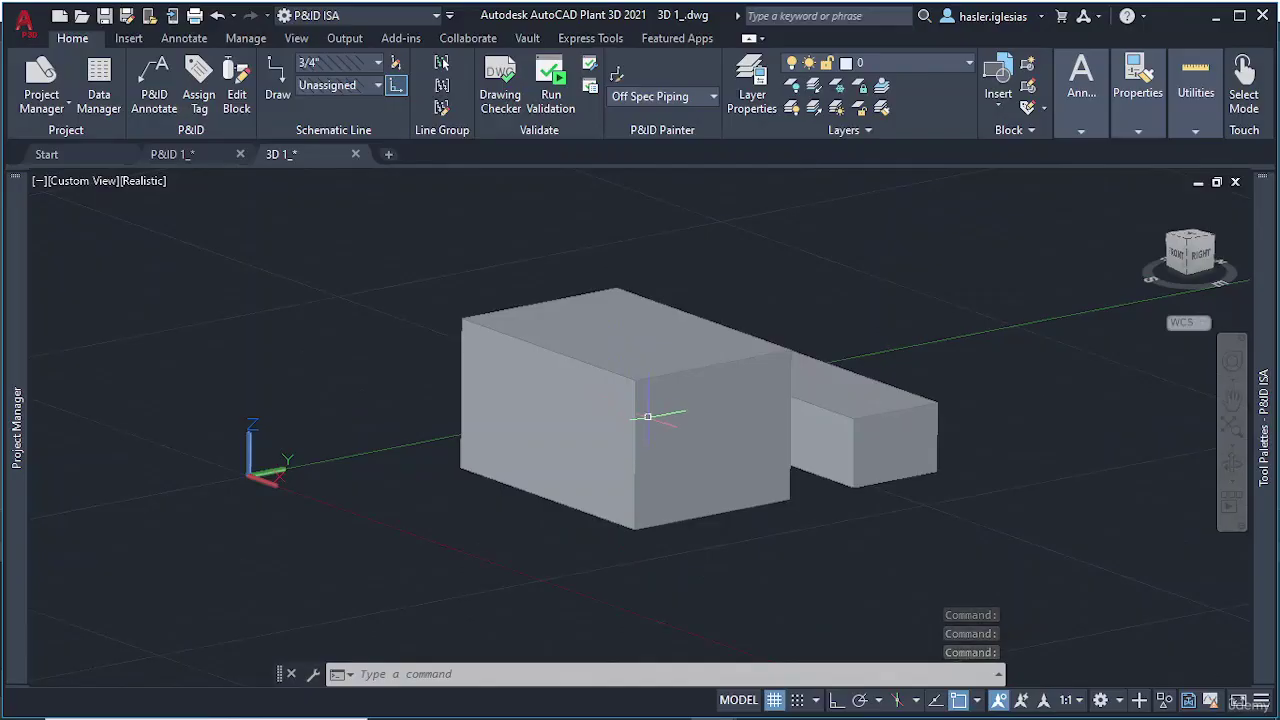
scroll(607, 418, "down", 3)
scroll(604, 415, "up", 10)
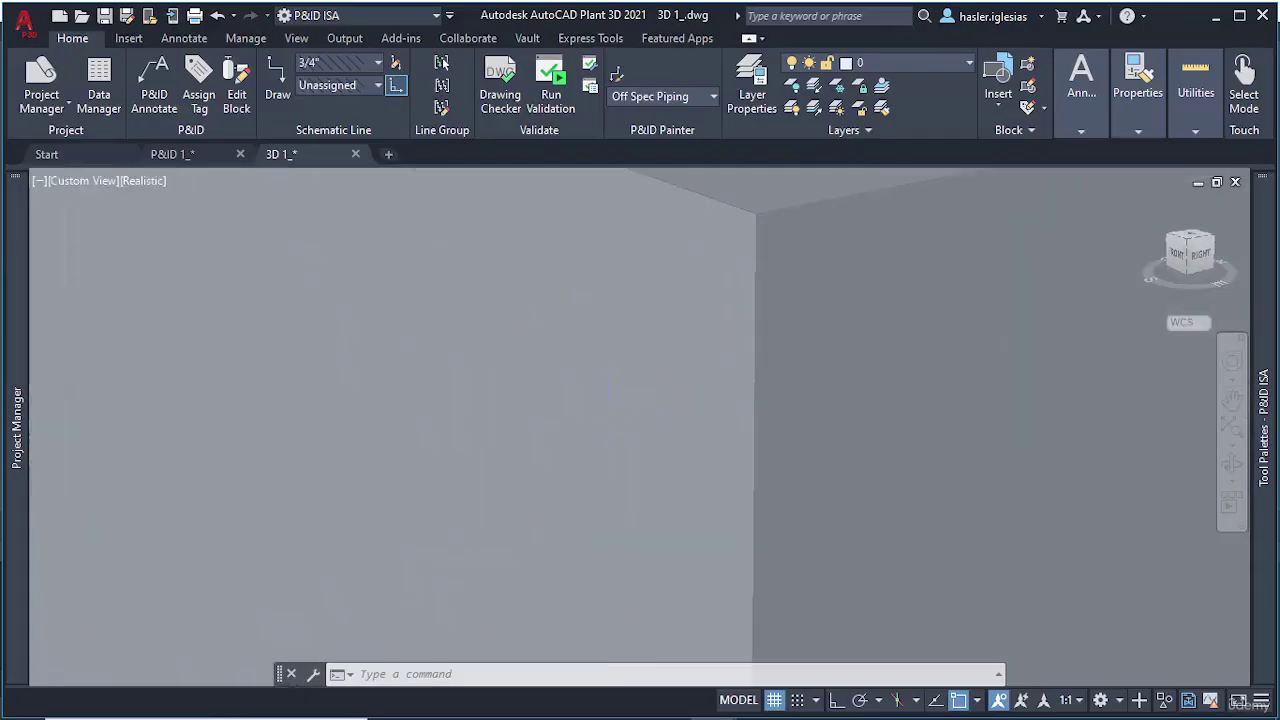
scroll(607, 418, "down", 10)
scroll(607, 418, "up", 2)
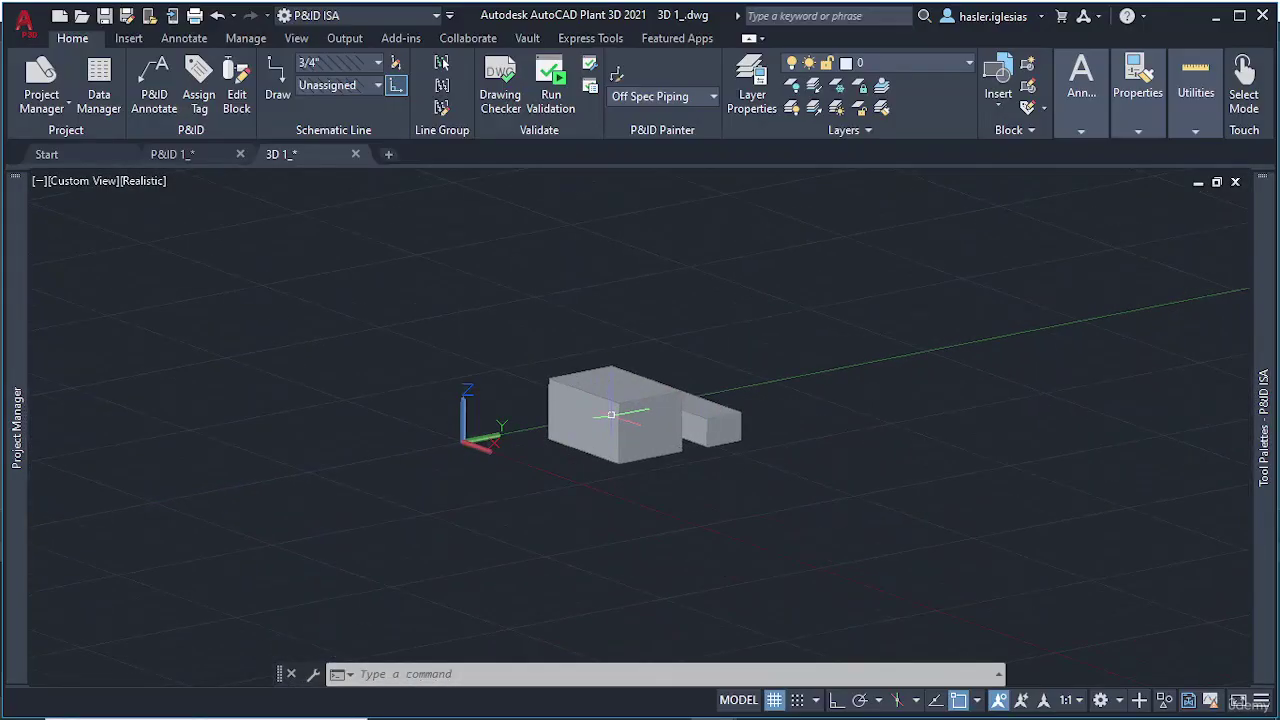
middle_click(611, 414)
middle_click(618, 410)
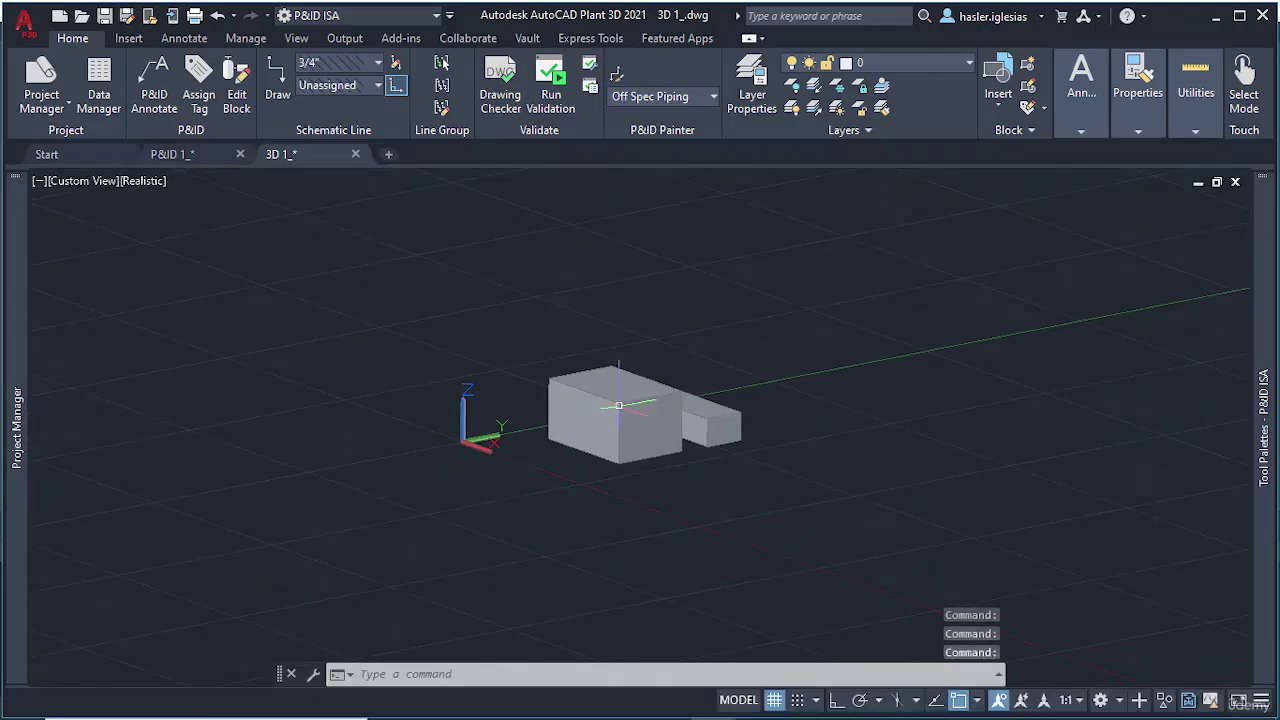
mouse_move(618, 410)
middle_mouse_down()
mouse_move(486, 423)
mouse_move(159, 396)
mouse_move(354, 420)
mouse_move(640, 423)
mouse_move(586, 449)
mouse_move(640, 423)
middle_mouse_up()
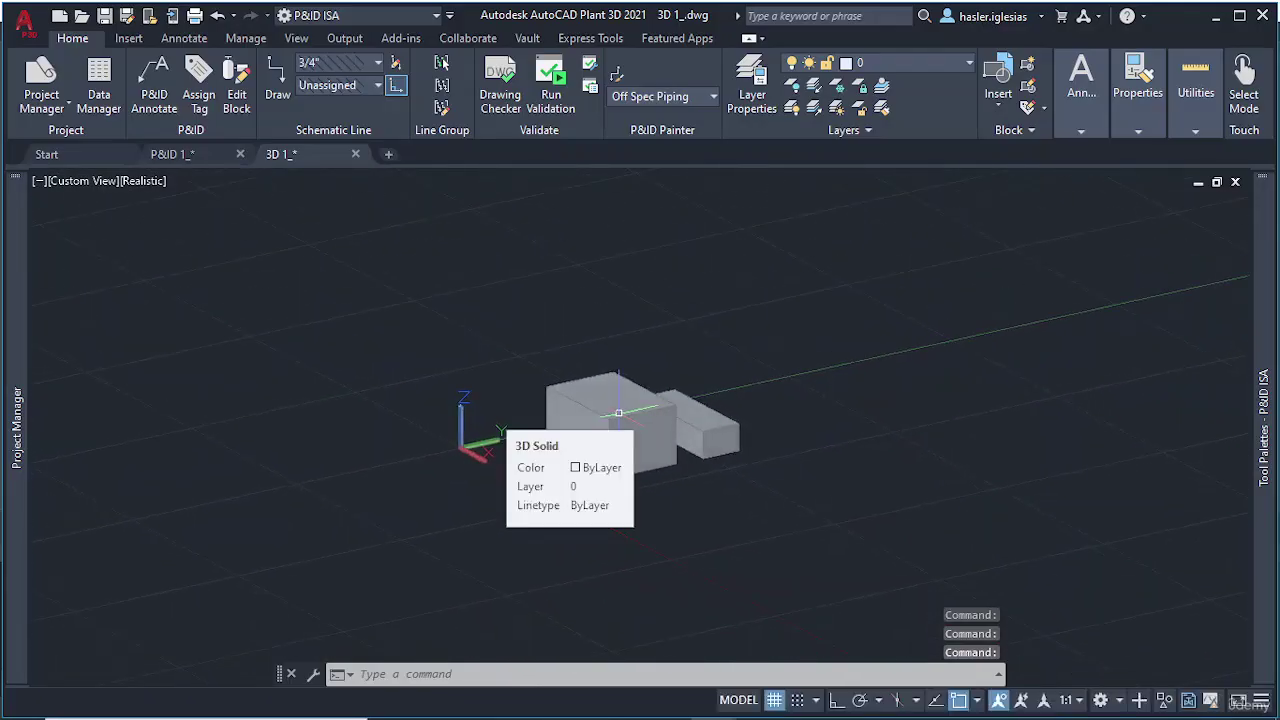
middle_click_drag(619, 413, 610, 375, "shift")
middle_click_drag(700, 460, 760, 508, "shift")
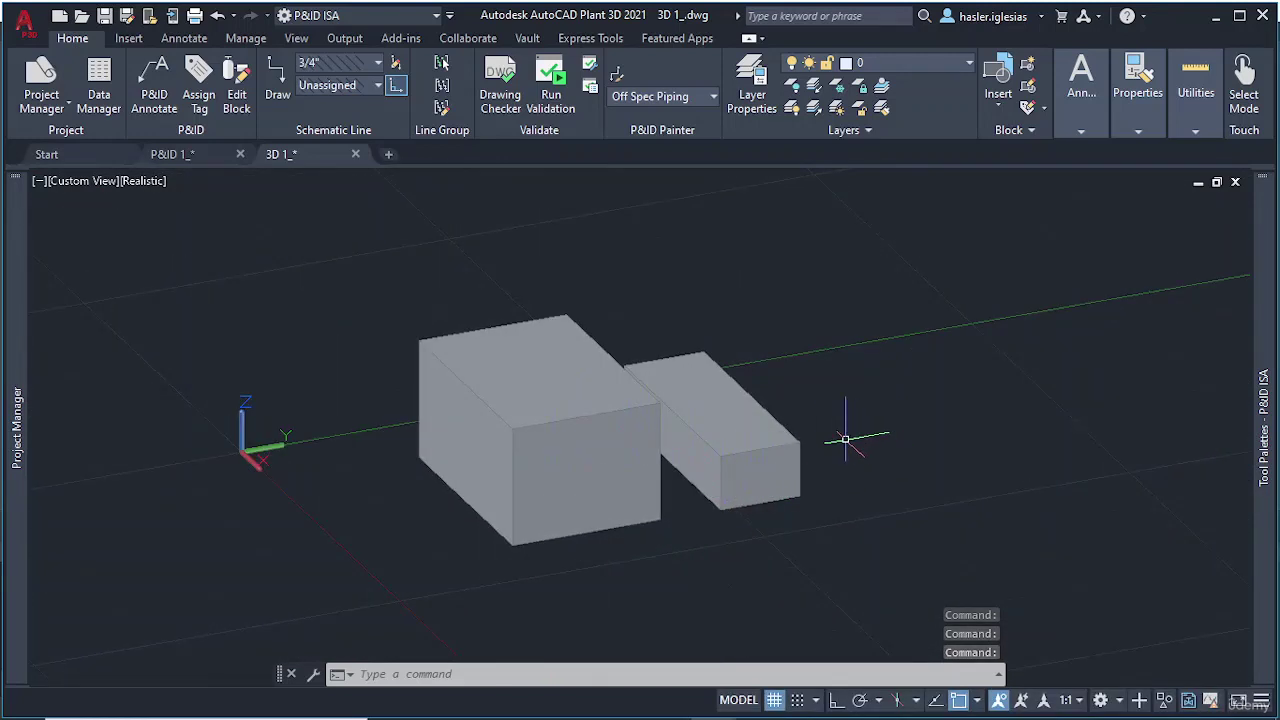
Run 3DALIGN on both boxes, with the base point on the smaller box's long side and the second on the larger box's far side
middle_click_drag(837, 430, 858, 463, "shift")
type("3")
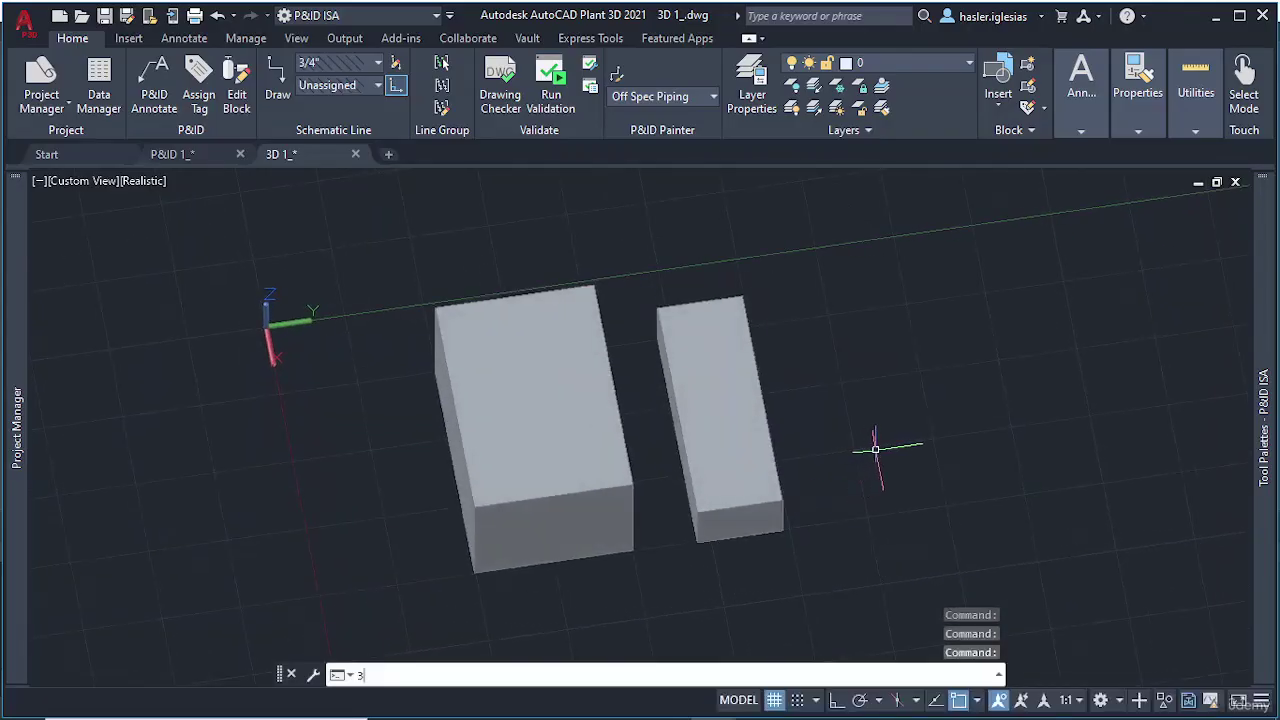
type("DALIGN")
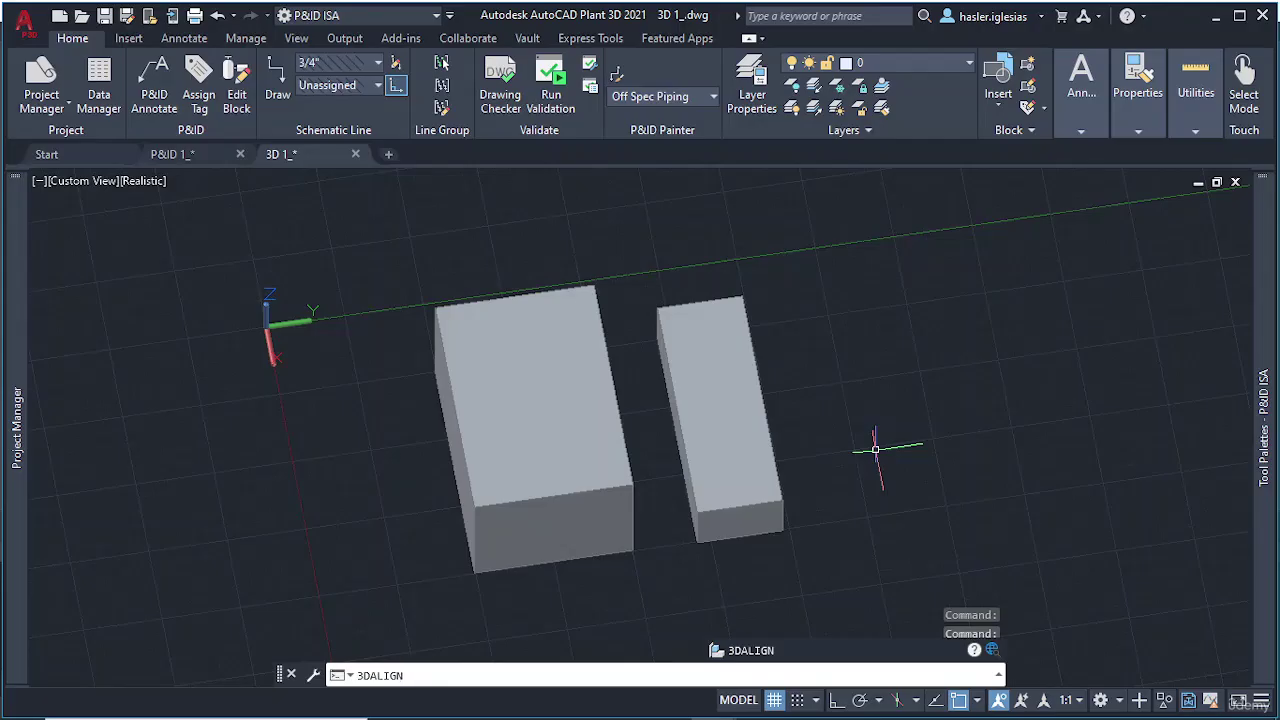
key("Return")
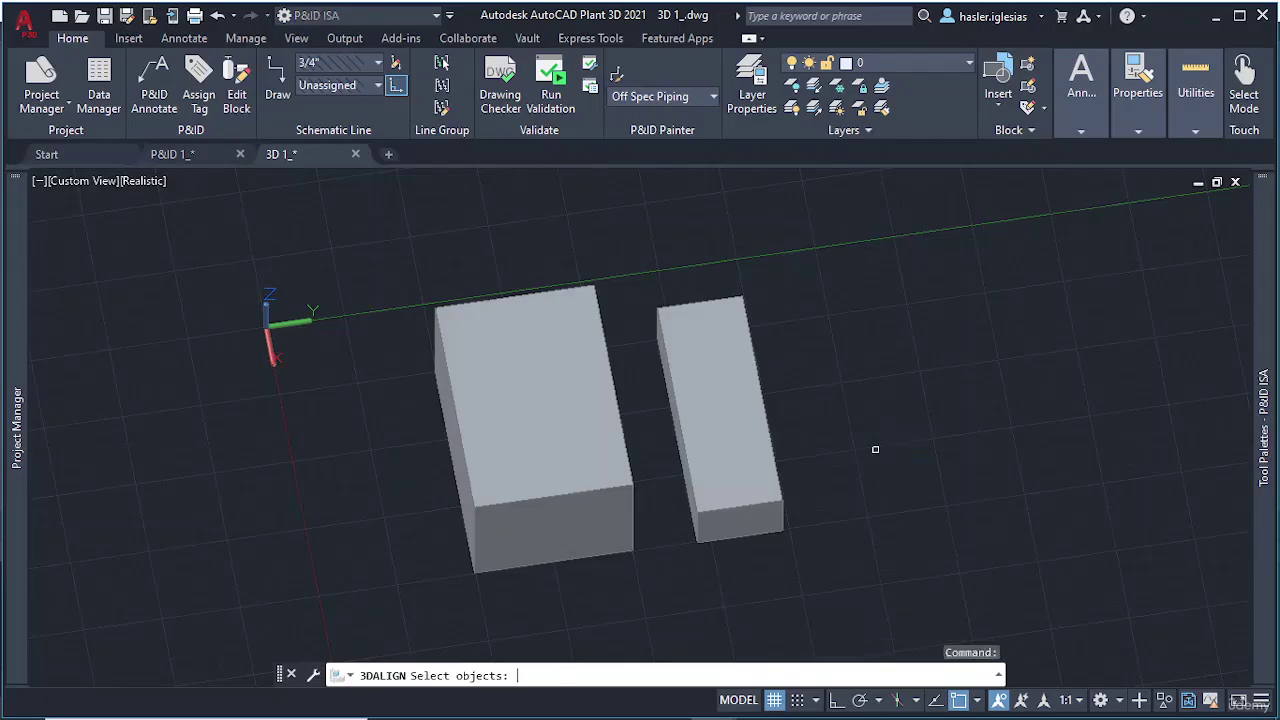
left_click(602, 487)
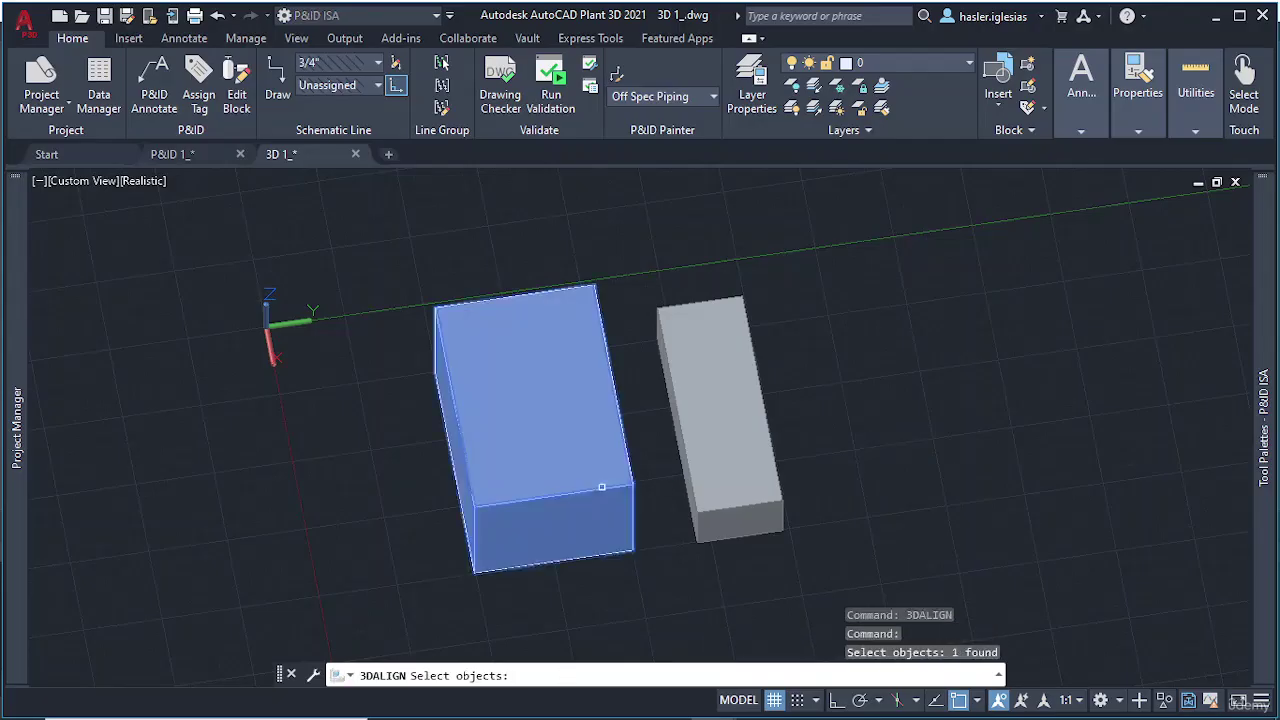
left_click(770, 506)
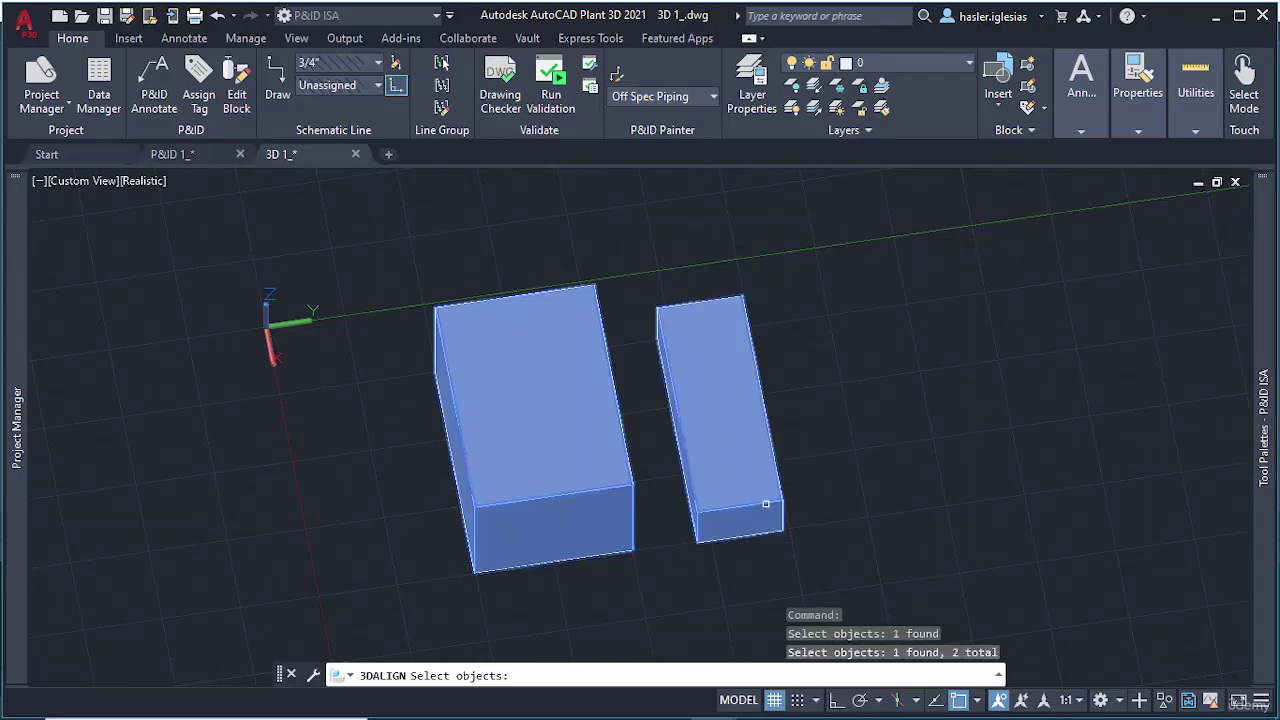
key("Return")
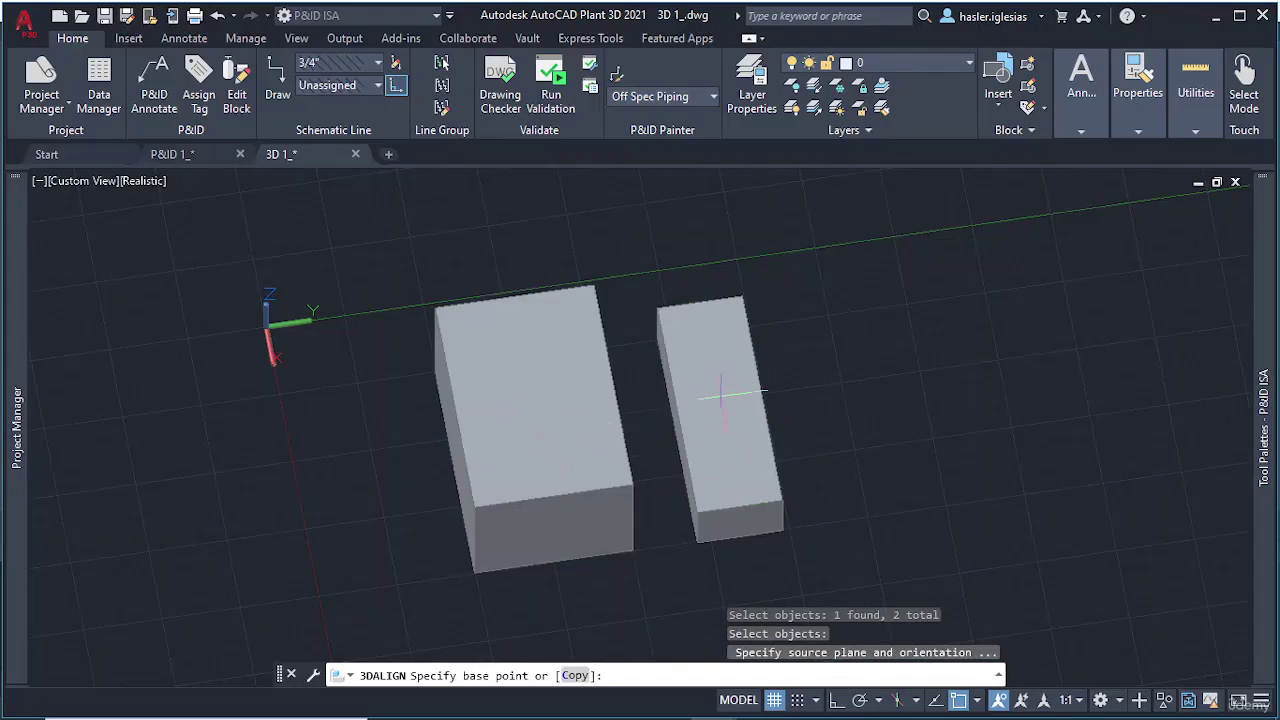
left_click(668, 404)
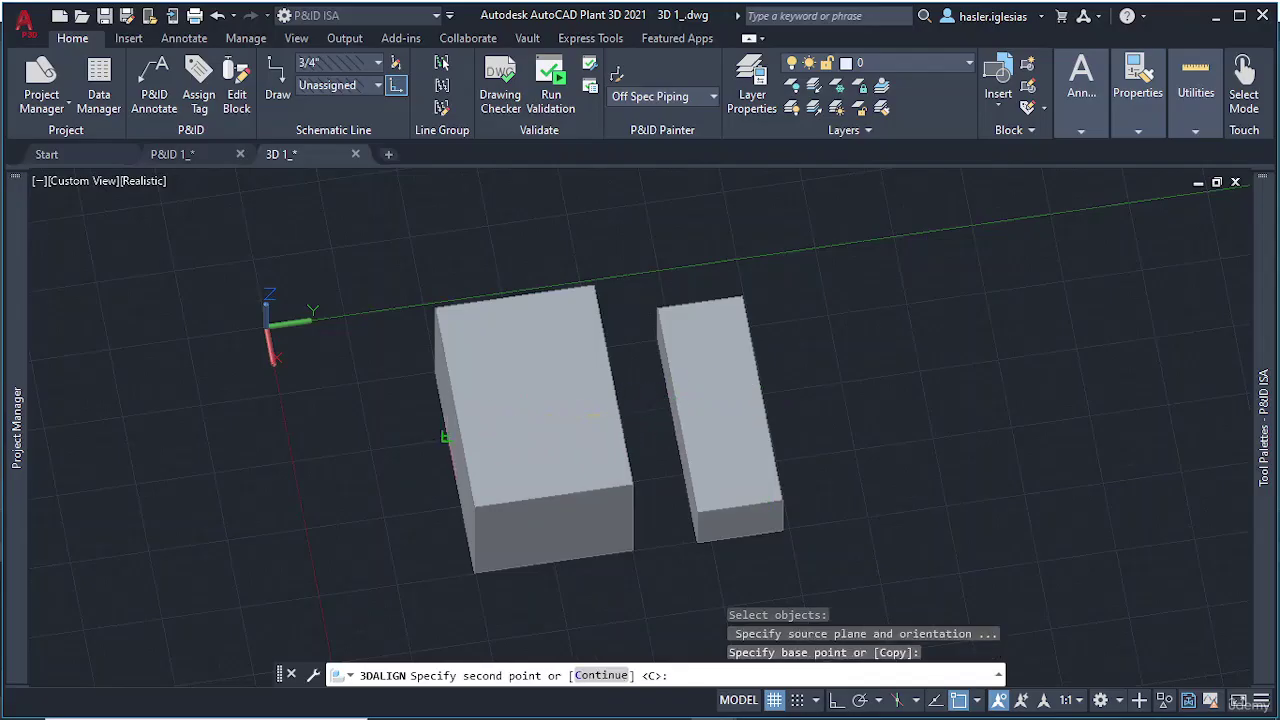
left_click(445, 437)
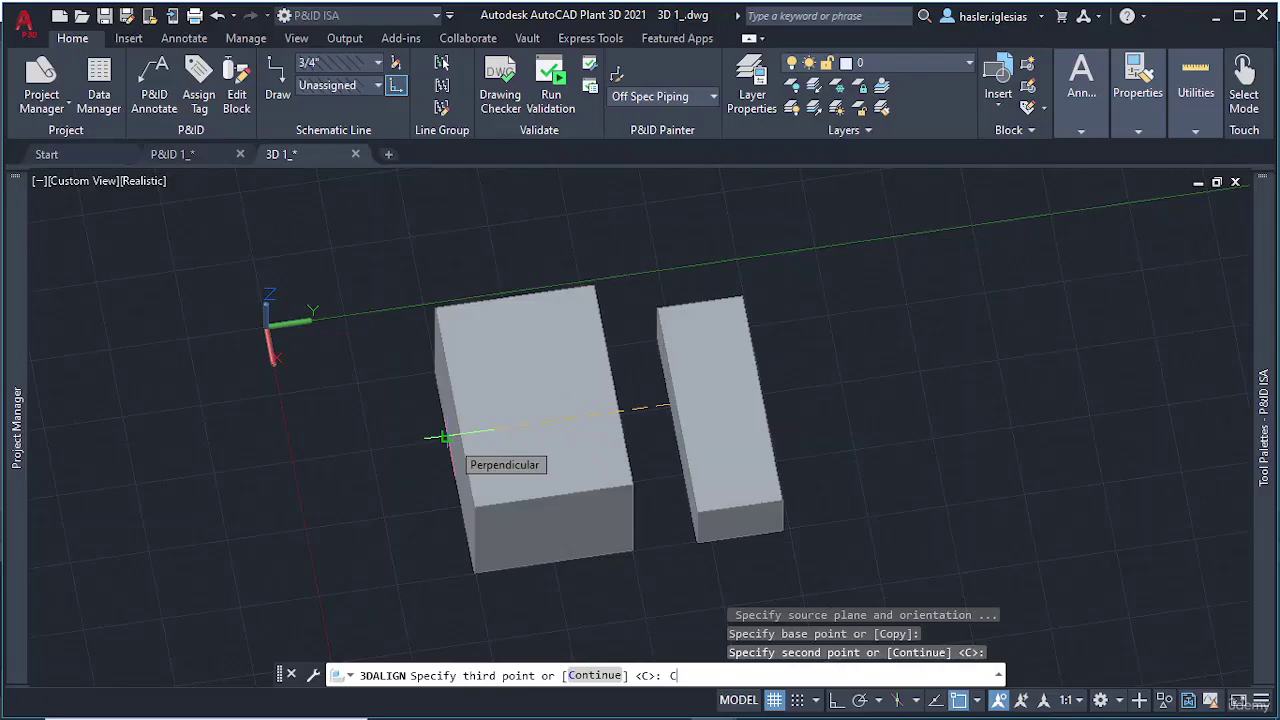
type("C")
key("Return")
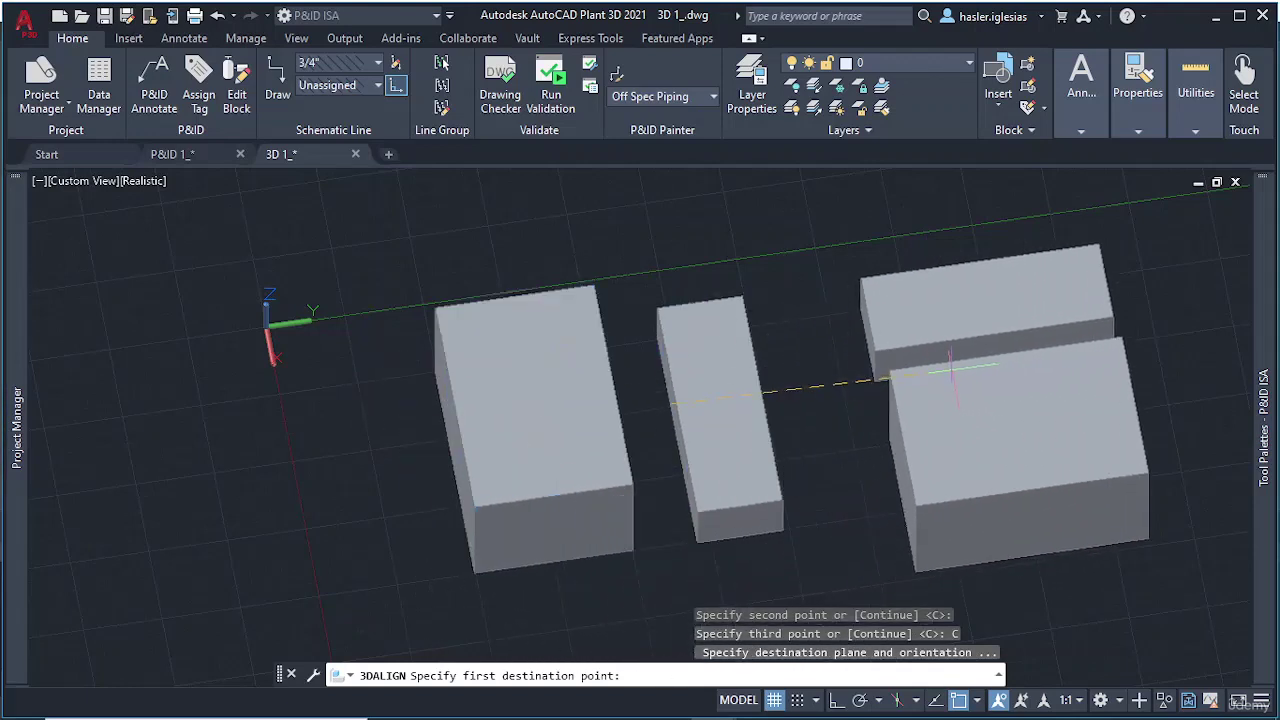
Place the boxes in the open area farther along the Y axis using two destination points, rotating them about a quarter turn
middle_click_drag(1018, 360, 848, 388)
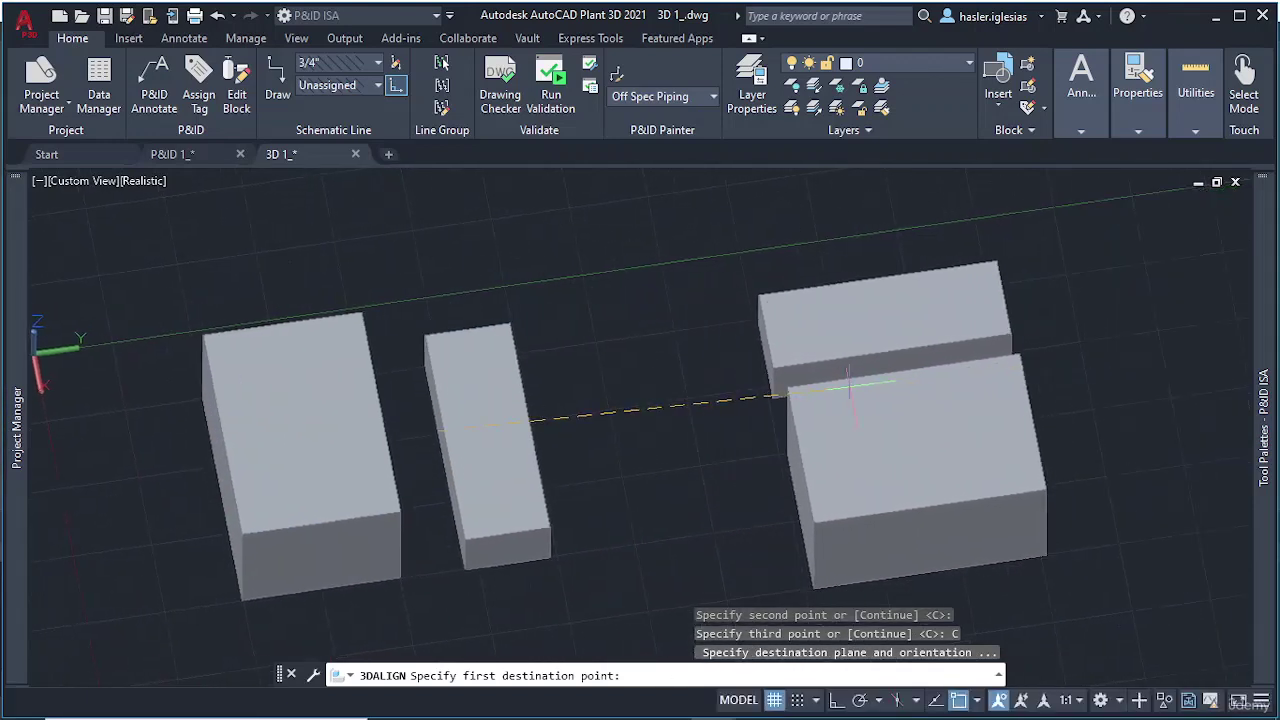
left_click(849, 387)
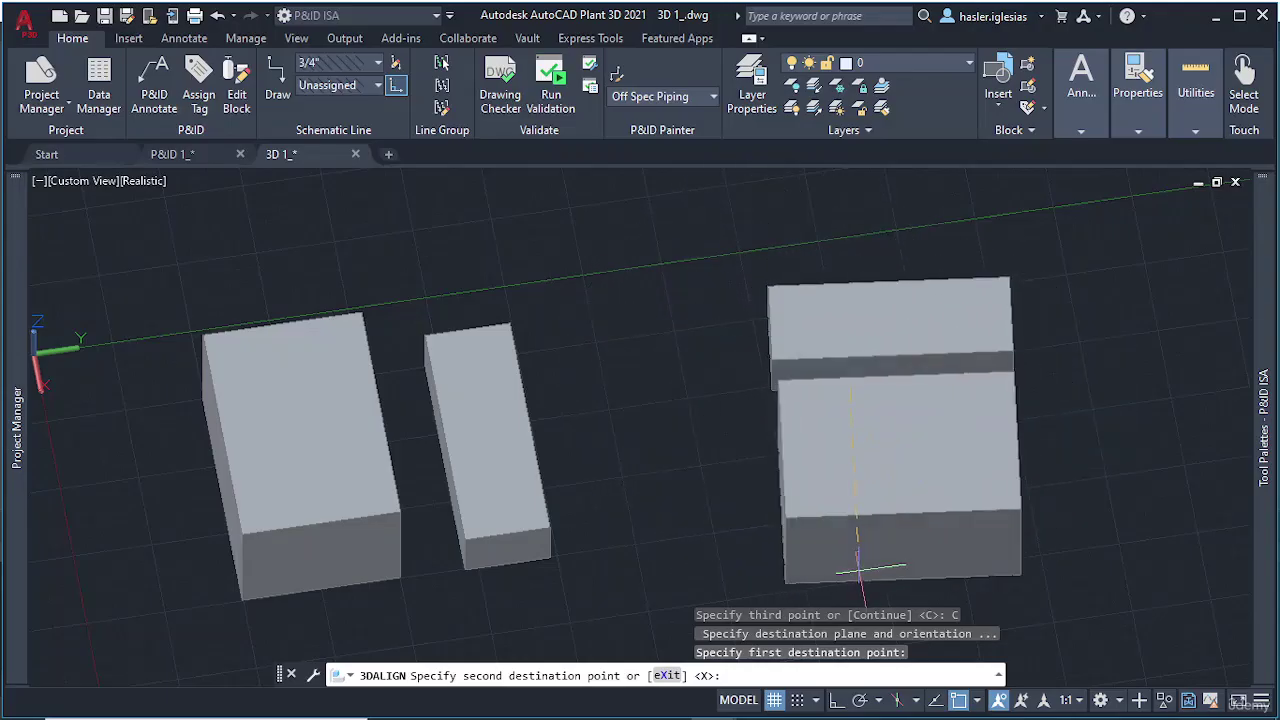
left_click(985, 566)
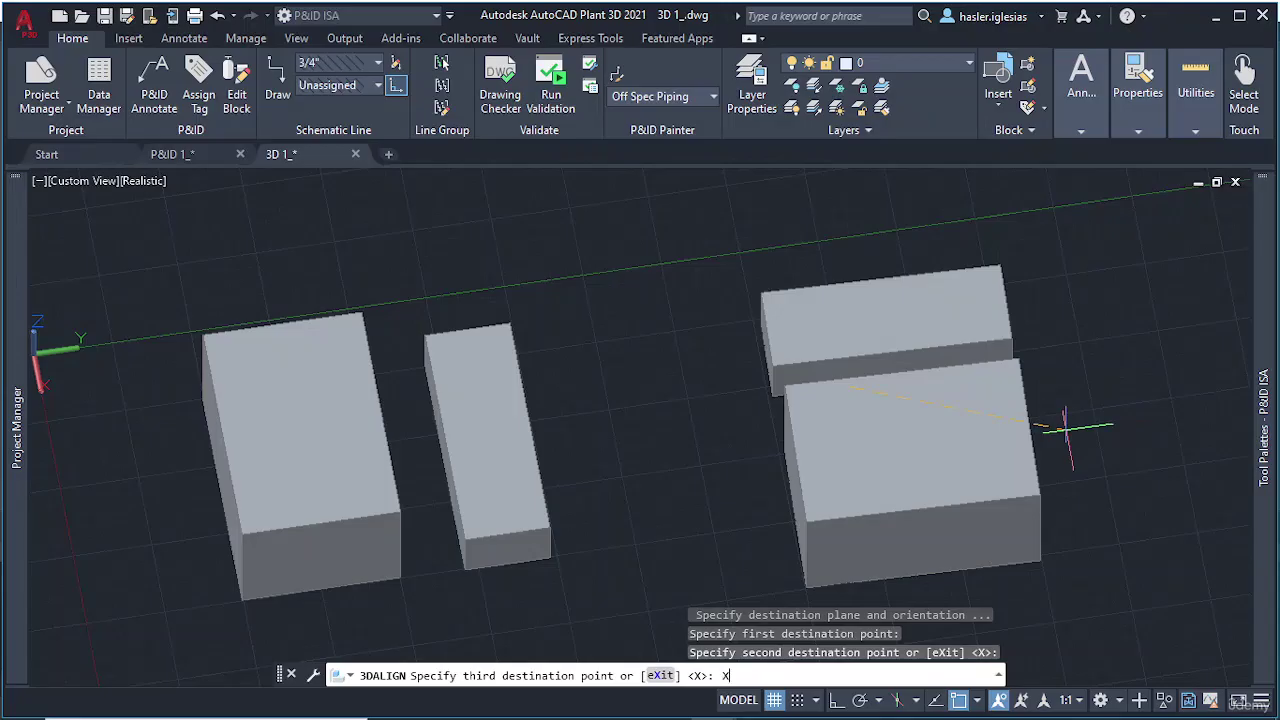
type("X")
key("Return")
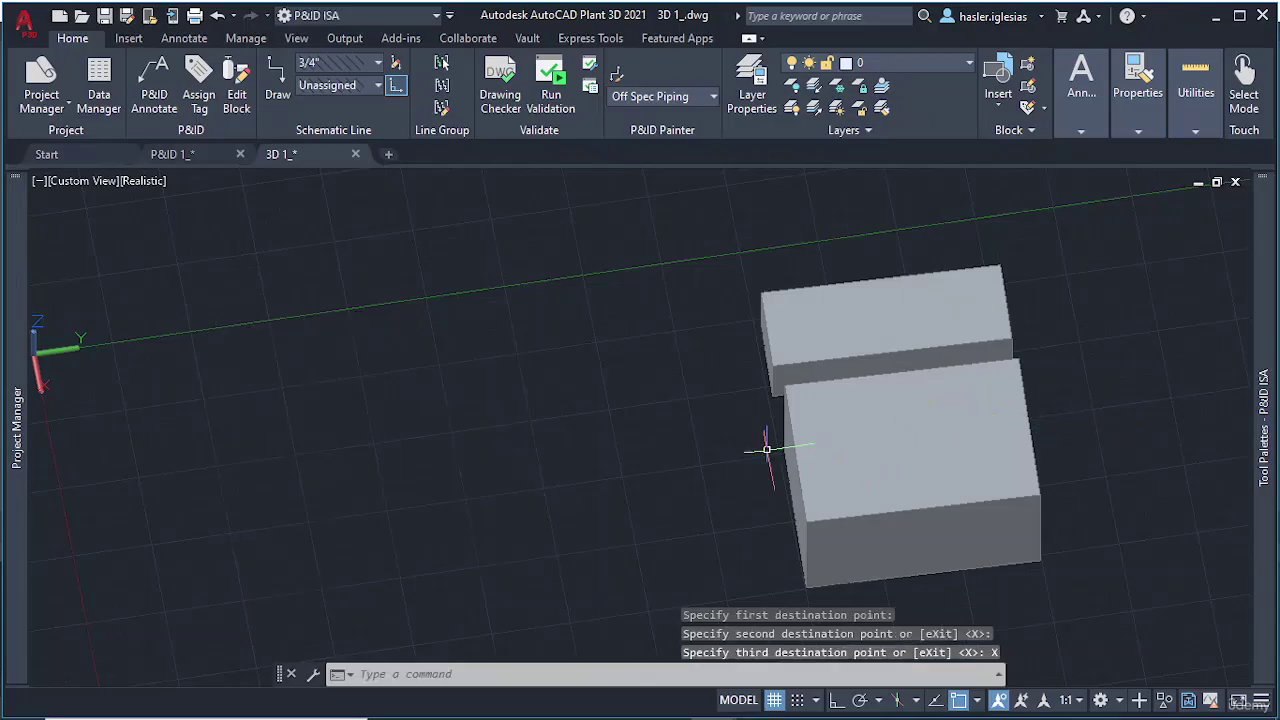
Start a HELIX with its base centre on the smaller box's bottom corner facing the gap
middle_click_drag(767, 449, 651, 366, "shift")
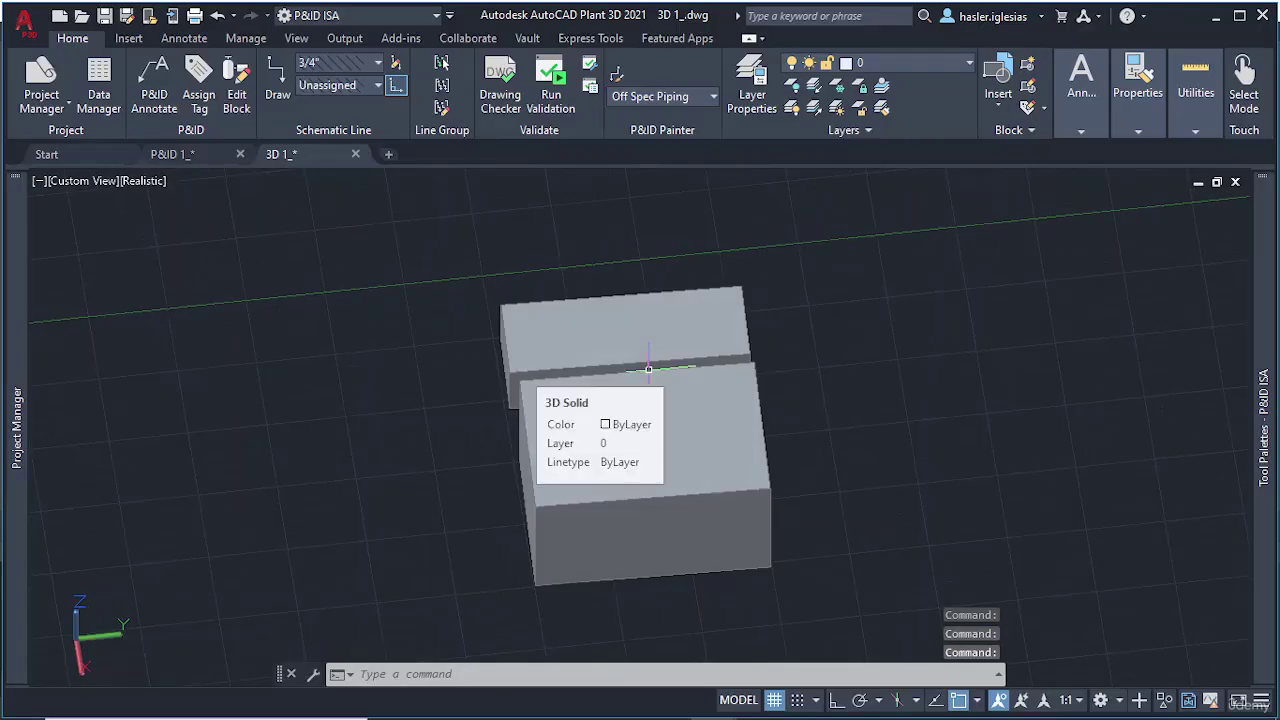
scroll(648, 370, "down", 5)
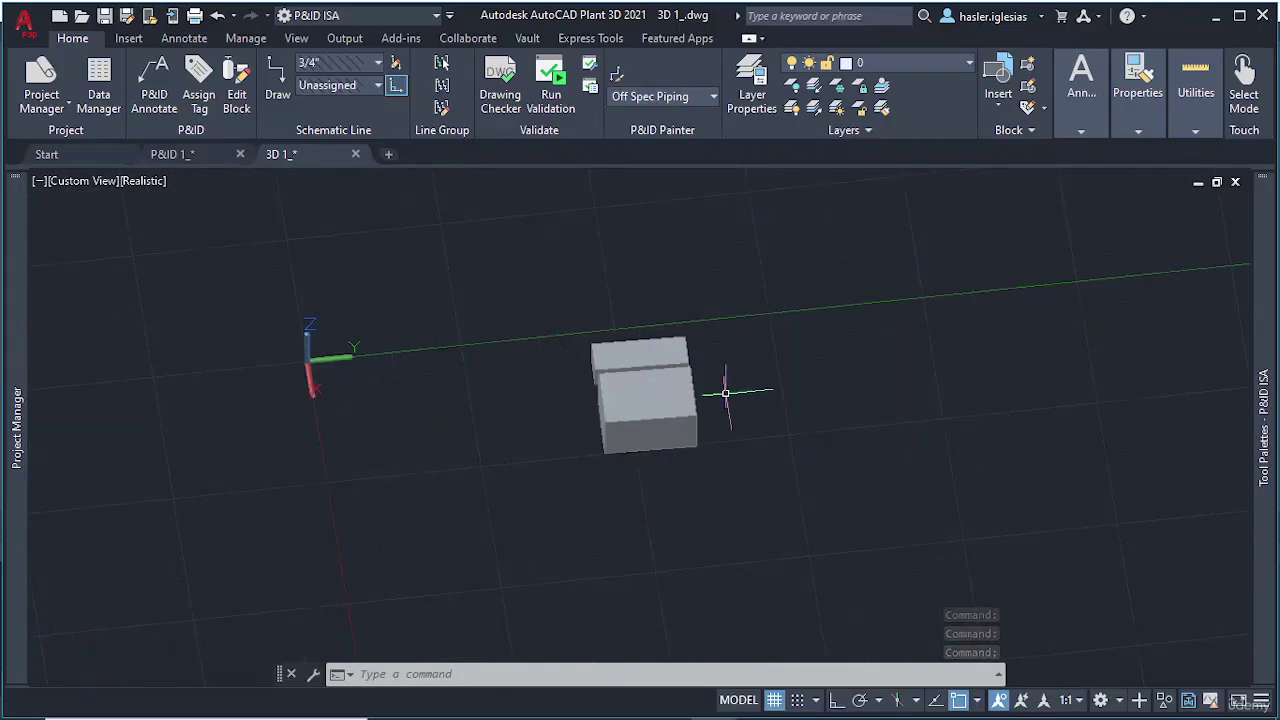
middle_click_drag(725, 374, 737, 371, "shift")
type("HE")
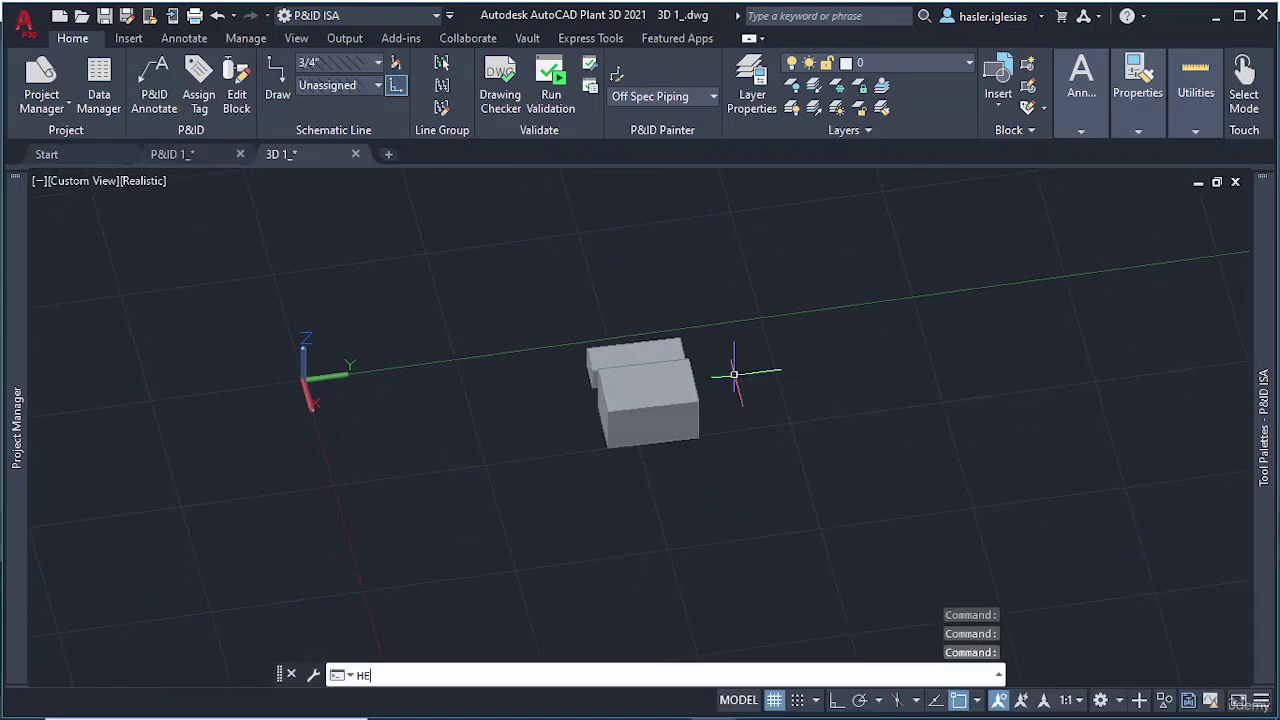
type("LIX")
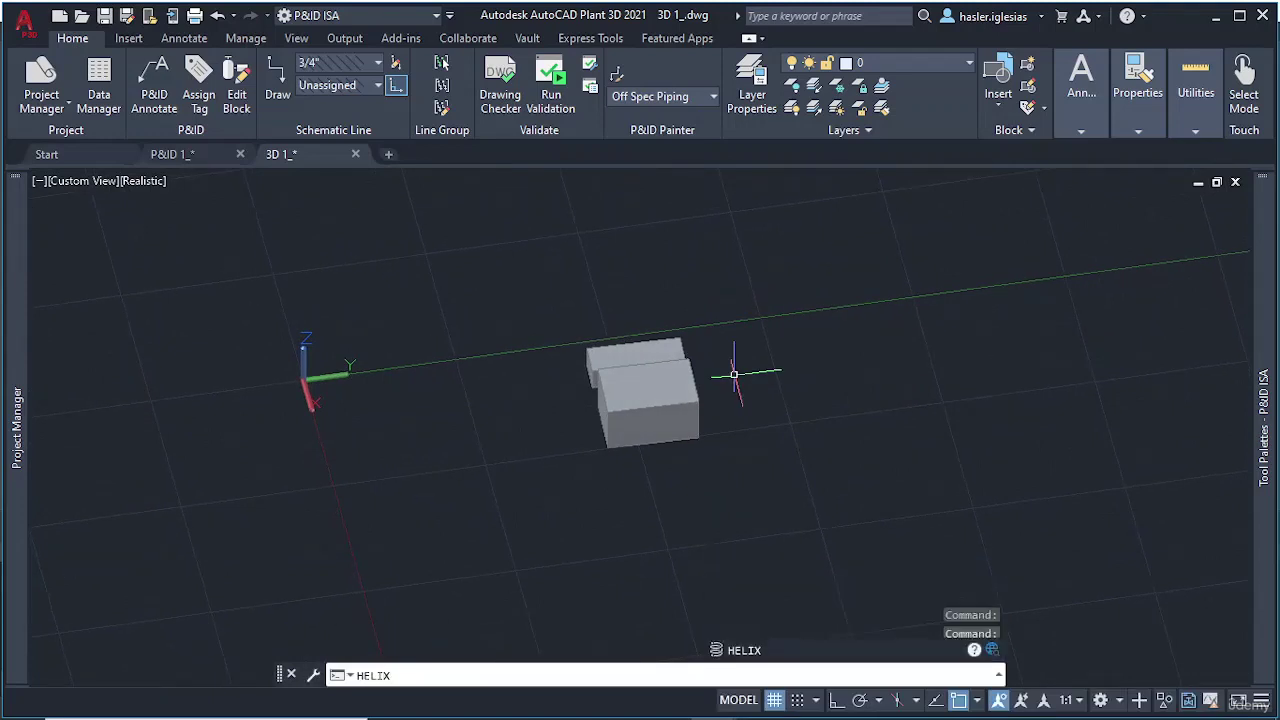
key("Return")
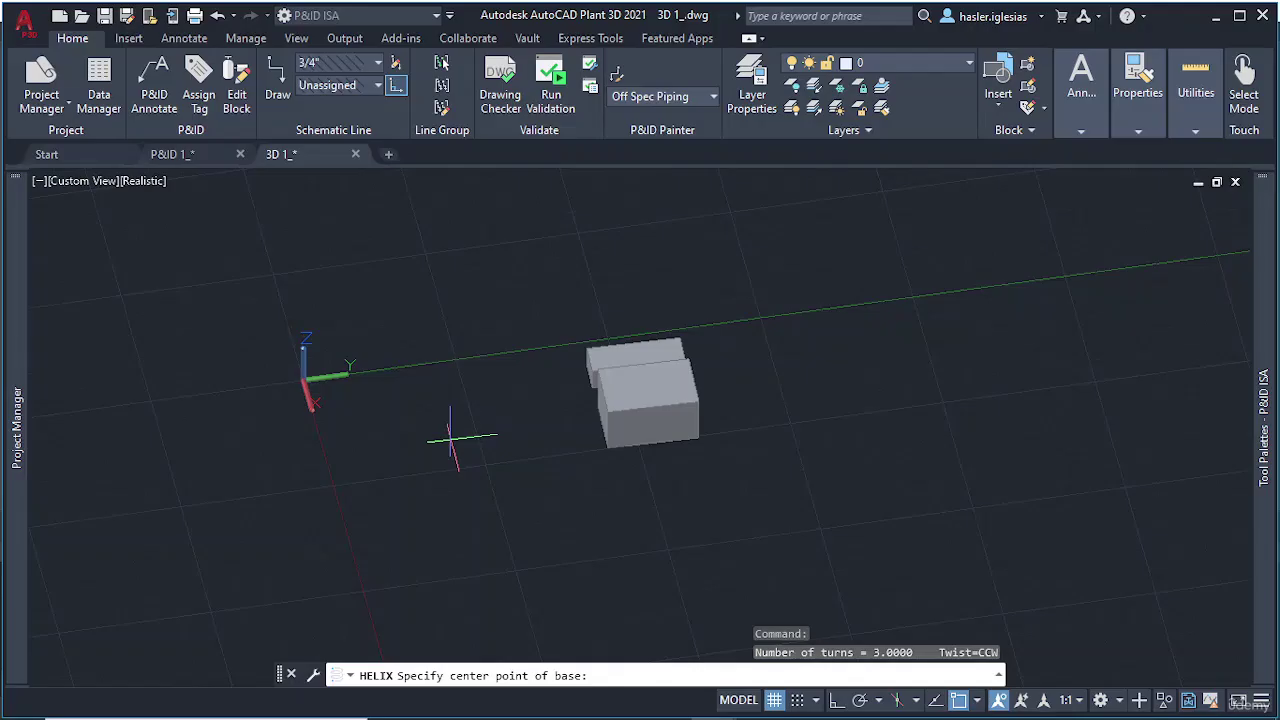
middle_click_drag(450, 437, 538, 400, "shift")
scroll(538, 400, "up", 8)
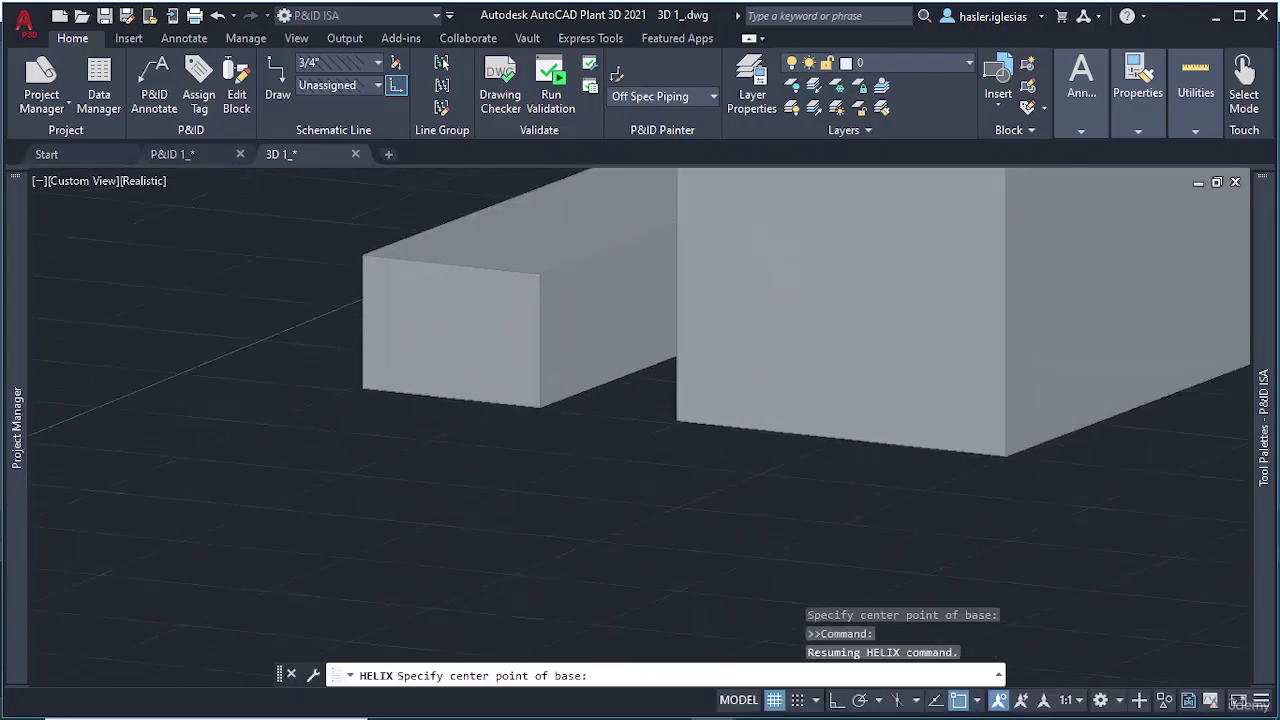
scroll(539, 408, "up", 3)
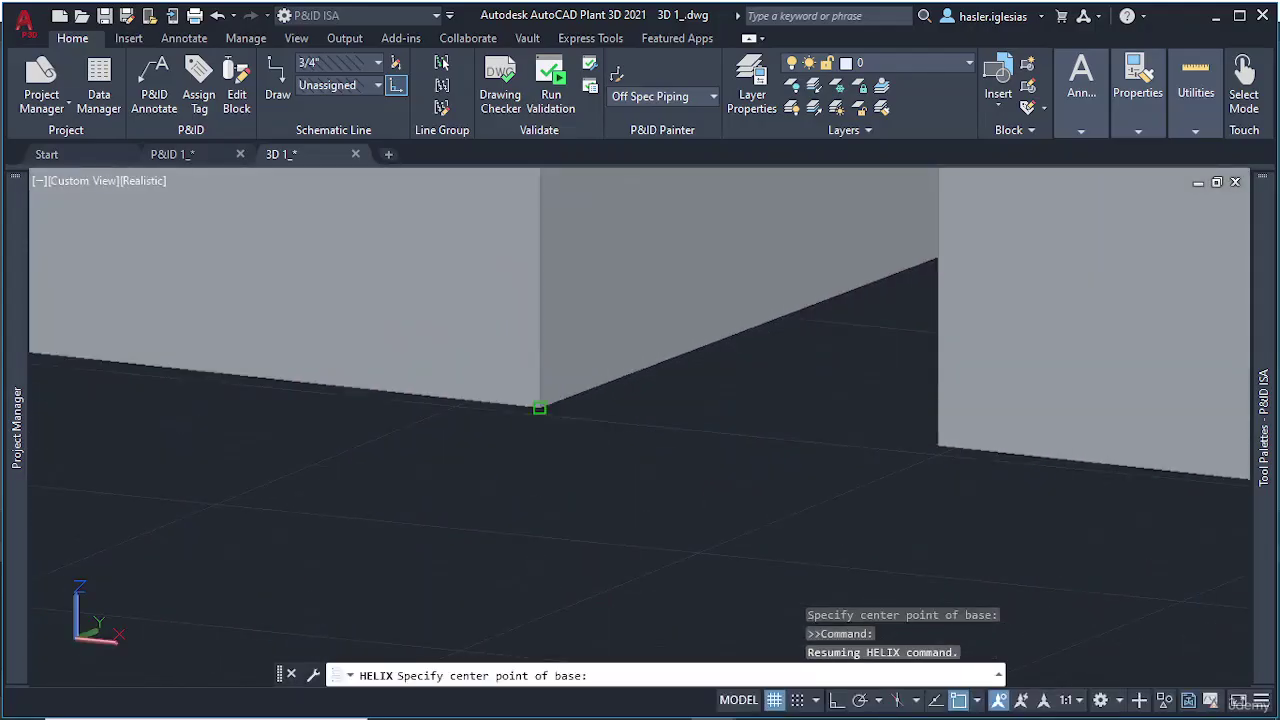
left_click(539, 408)
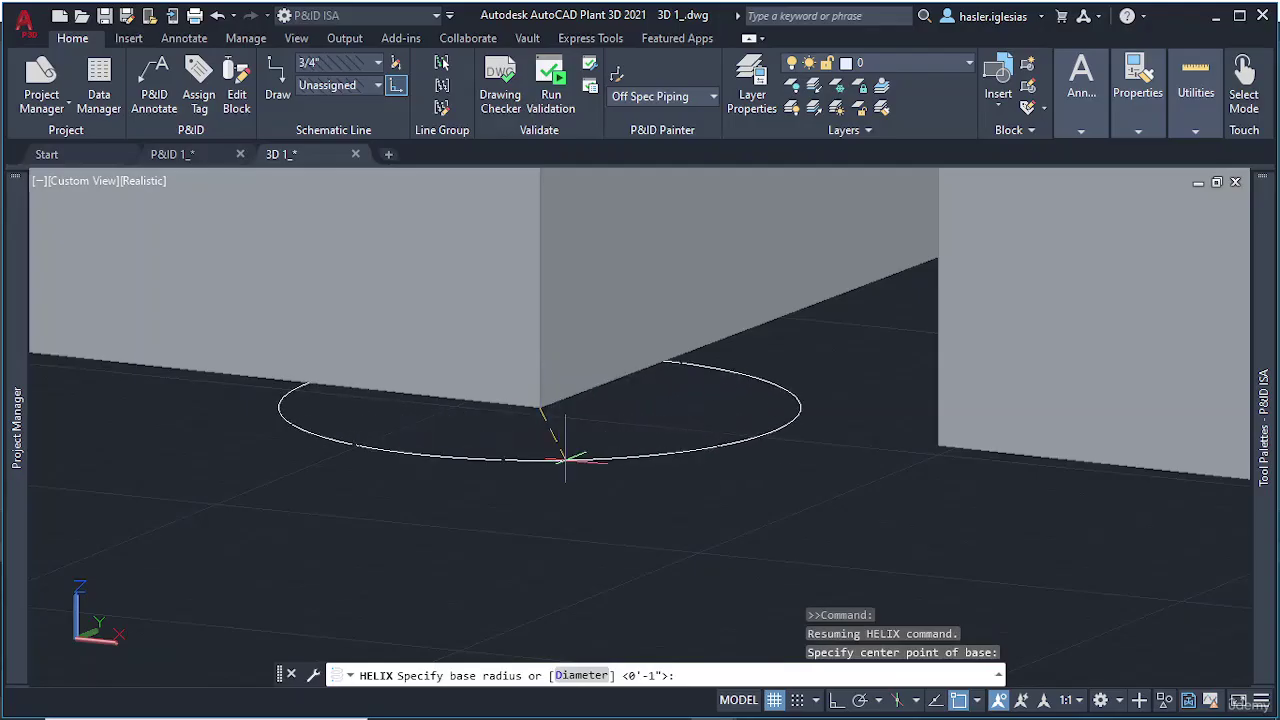
Set the helix base radius, about 4'-3", by picking the larger box's near bottom corner across the gap
middle_click_drag(565, 458, 562, 530, "shift")
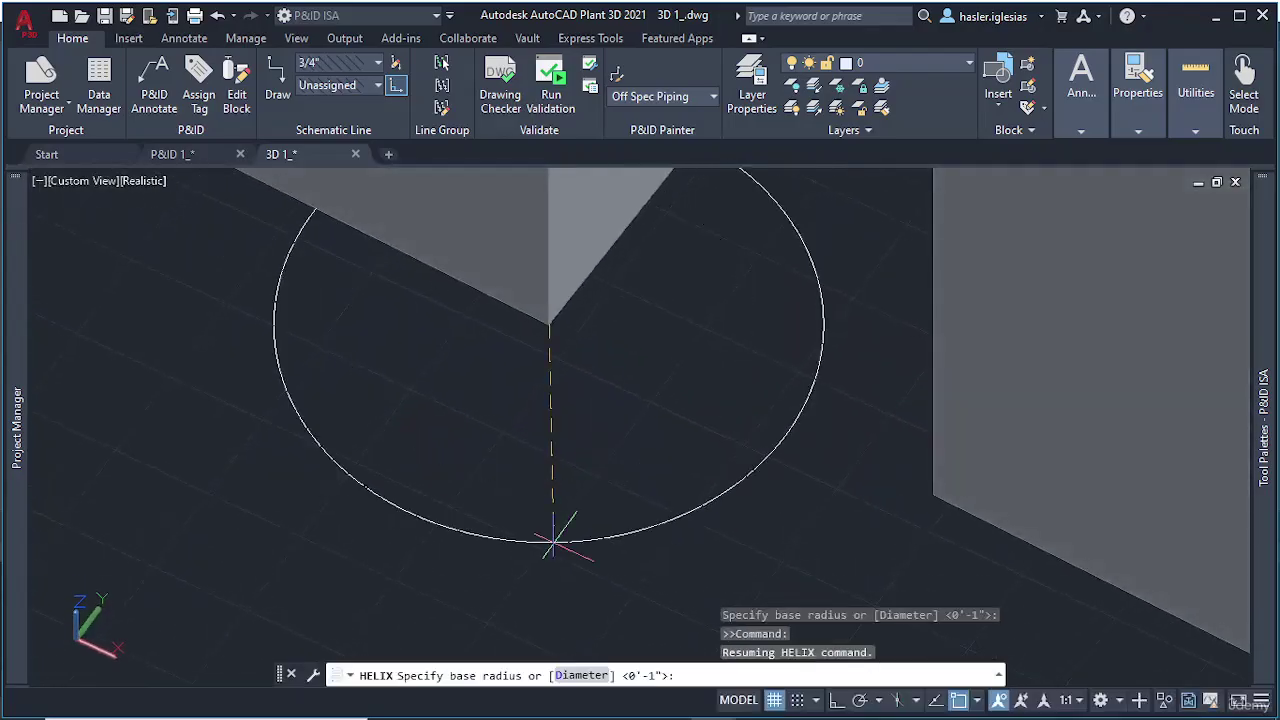
middle_click_drag(567, 463, 567, 567)
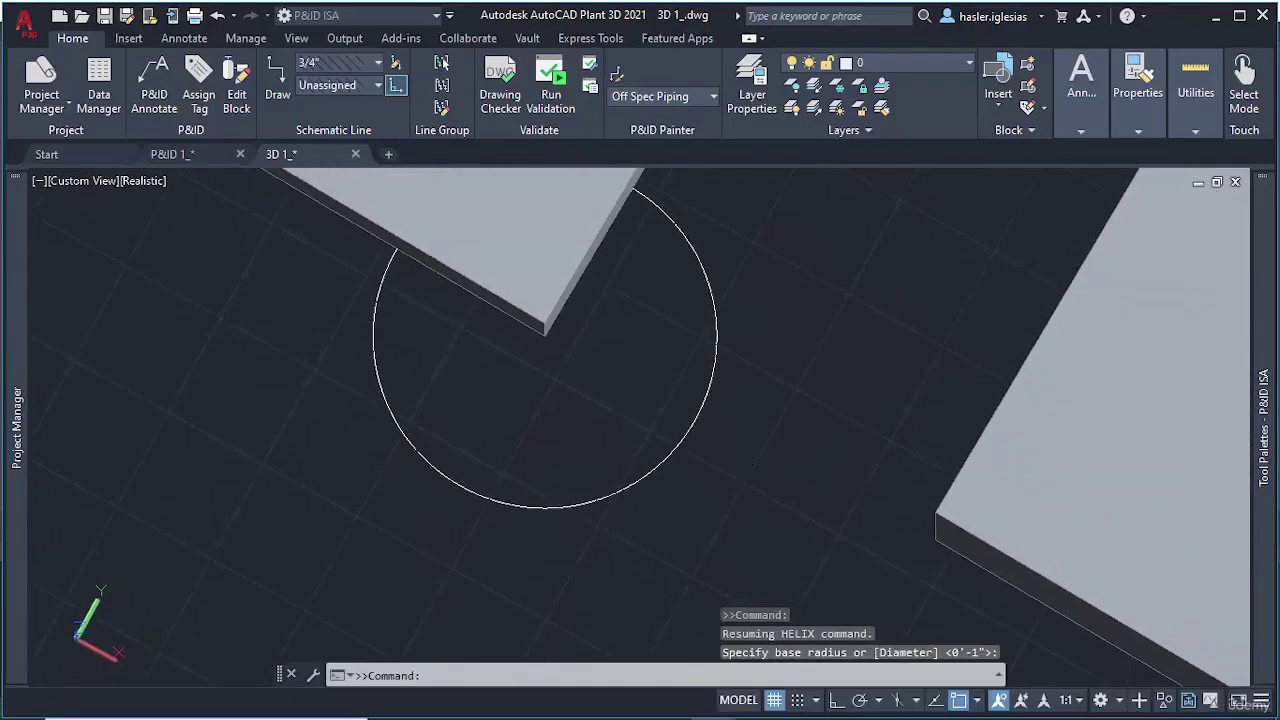
middle_click_drag(857, 457, 1061, 358, "shift")
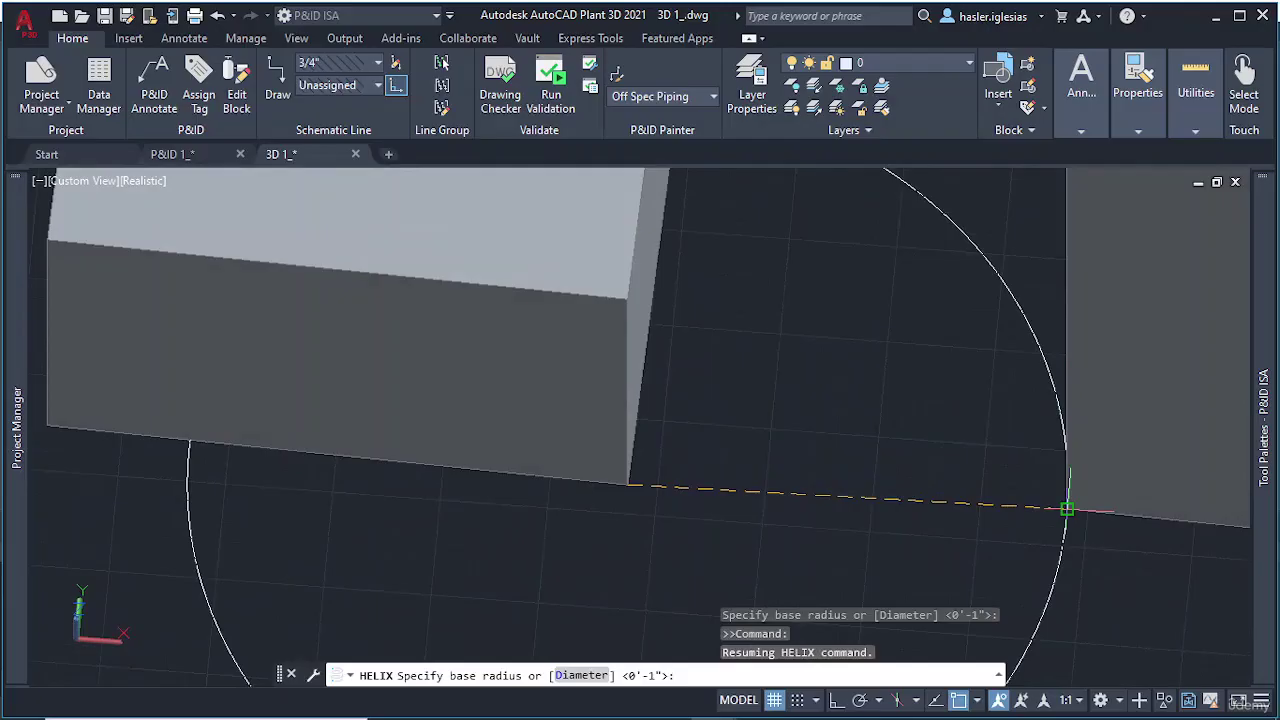
left_click(1067, 509)
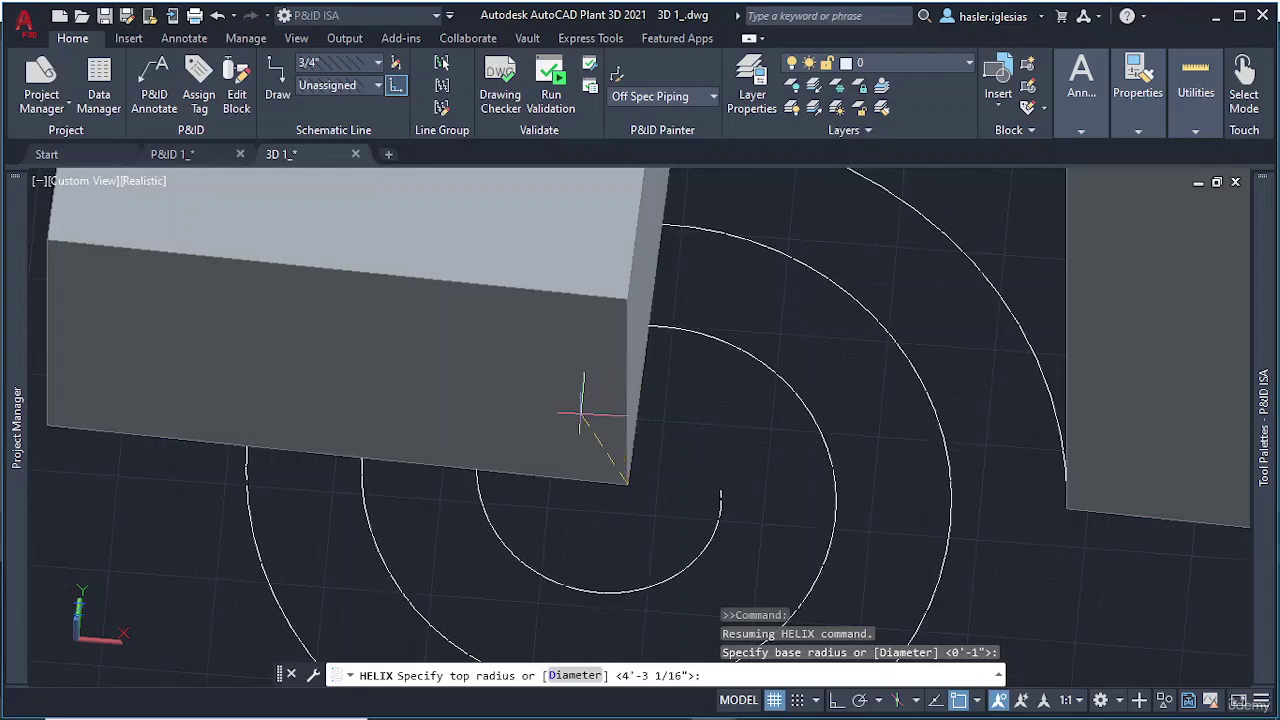
Set the helix top radius by picking the larger box's bottom front corner farthest from the gap
mouse_move(583, 413)
middle_mouse_down("shift")
mouse_move(571, 380)
mouse_move(586, 300)
mouse_move(587, 418)
middle_mouse_up("shift")
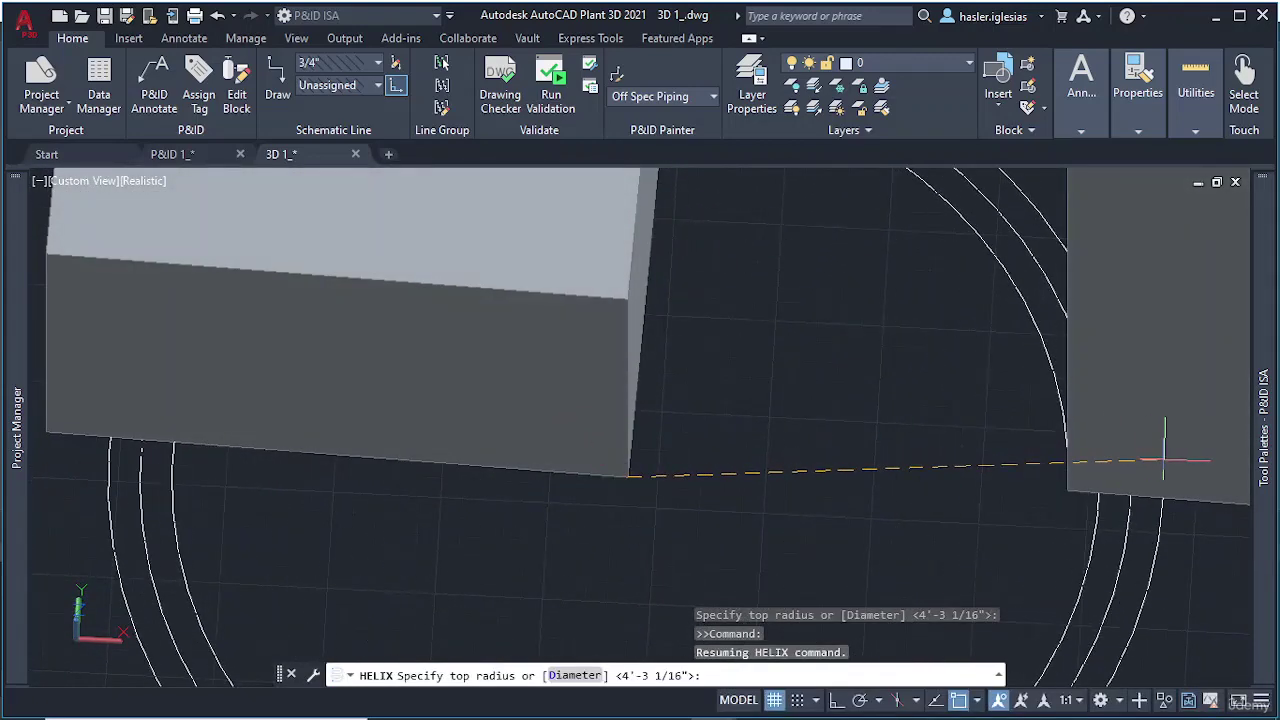
scroll(1164, 460, "down", 5)
middle_click_drag(1182, 466, 834, 426)
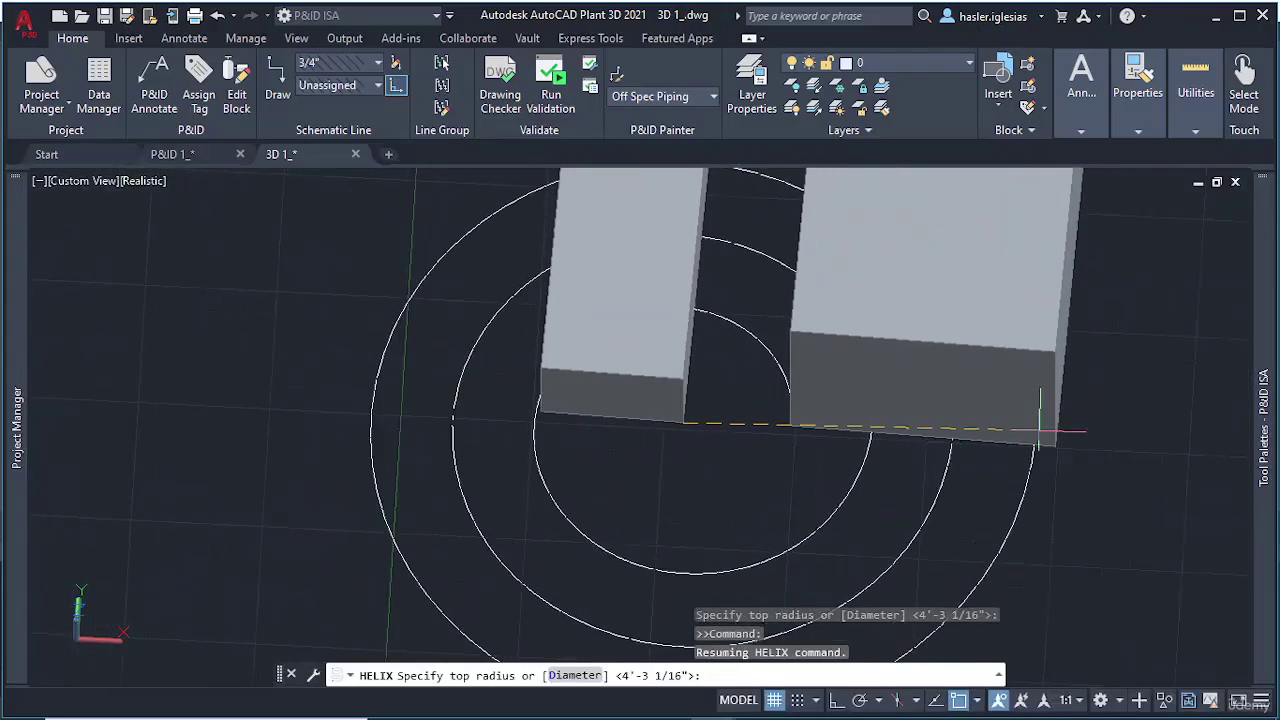
scroll(1040, 432, "up", 5)
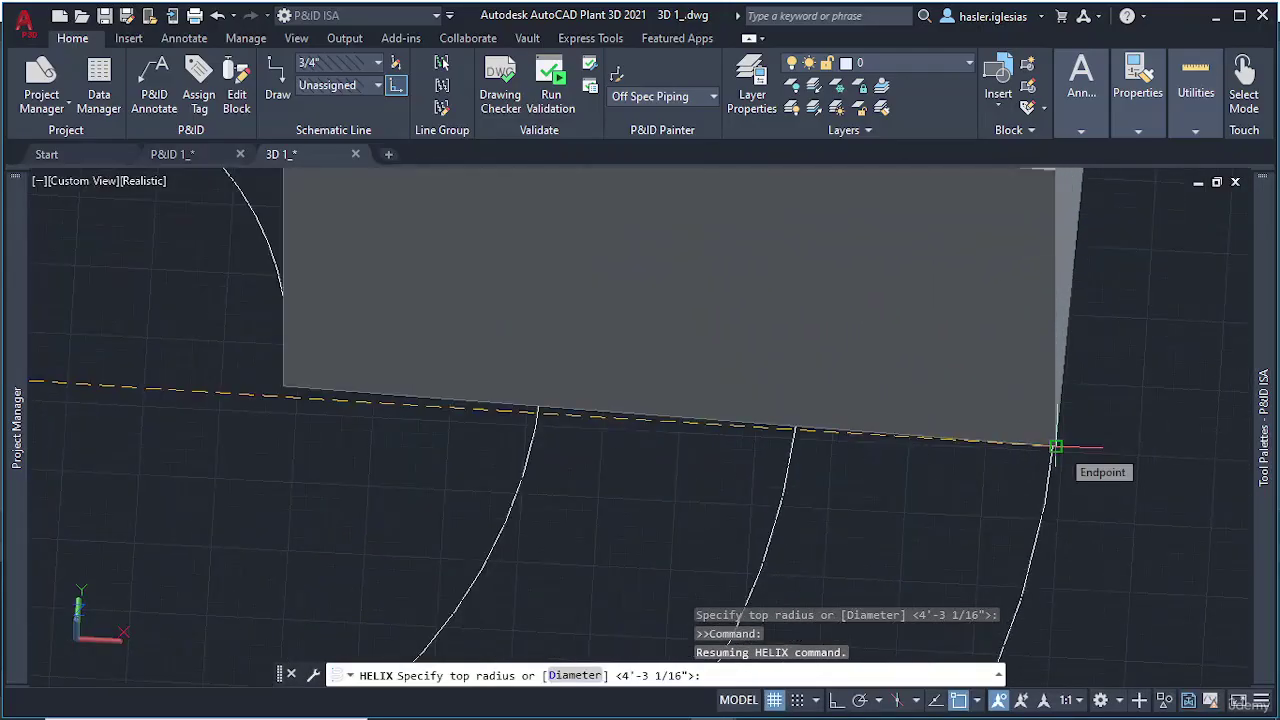
left_click(1056, 447)
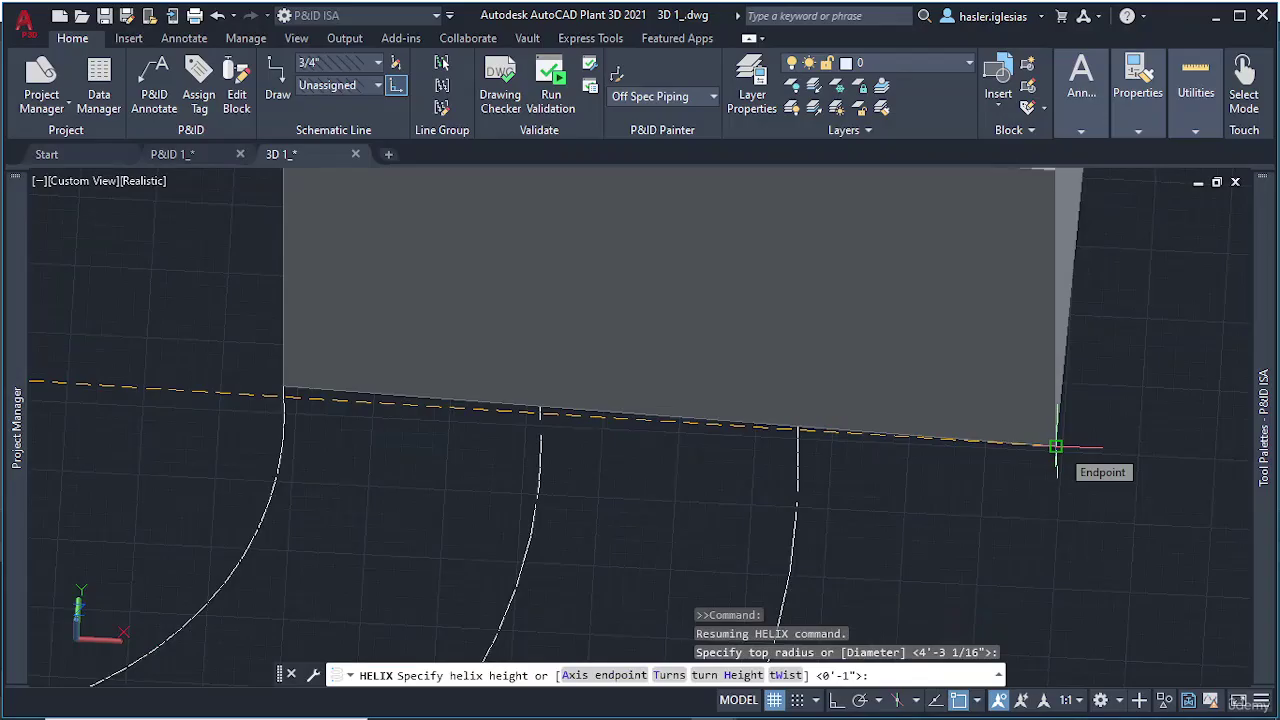
Specify the helix height by picking a point well above the two boxes, and view the spiral from above
scroll(425, 345, "down", 5)
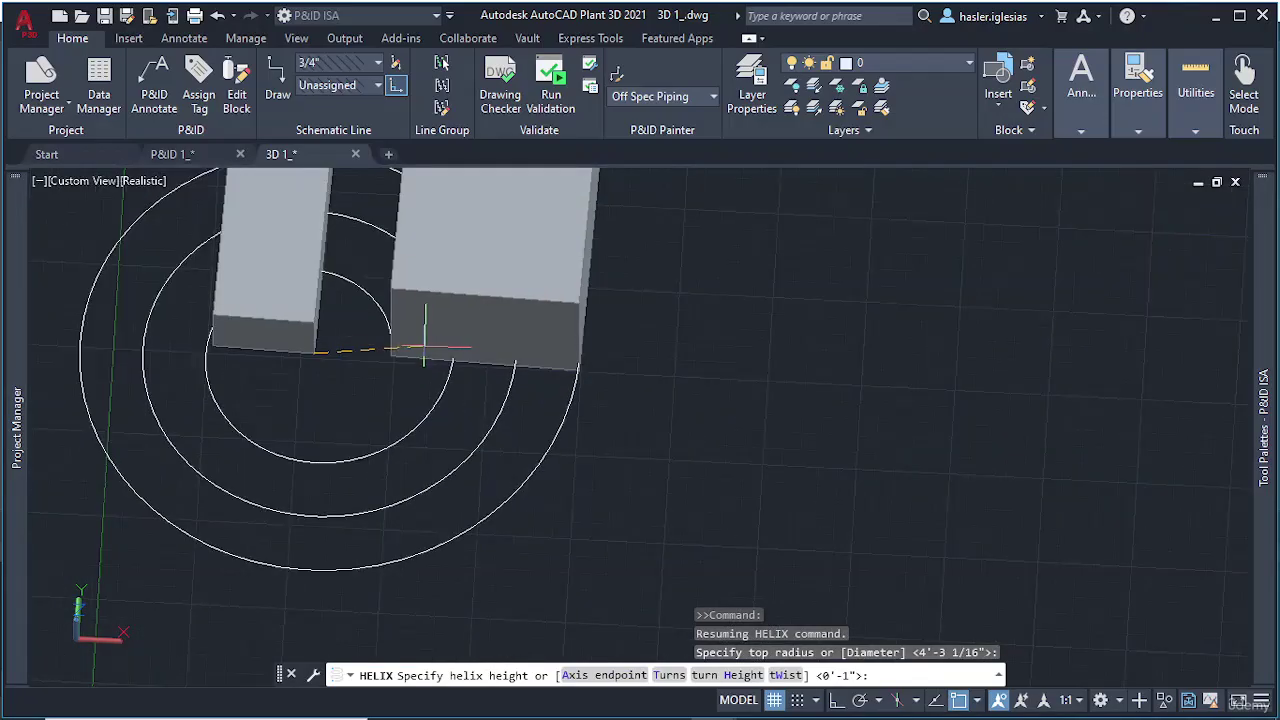
scroll(425, 345, "down", 3)
middle_click_drag(425, 345, 375, 285, "shift")
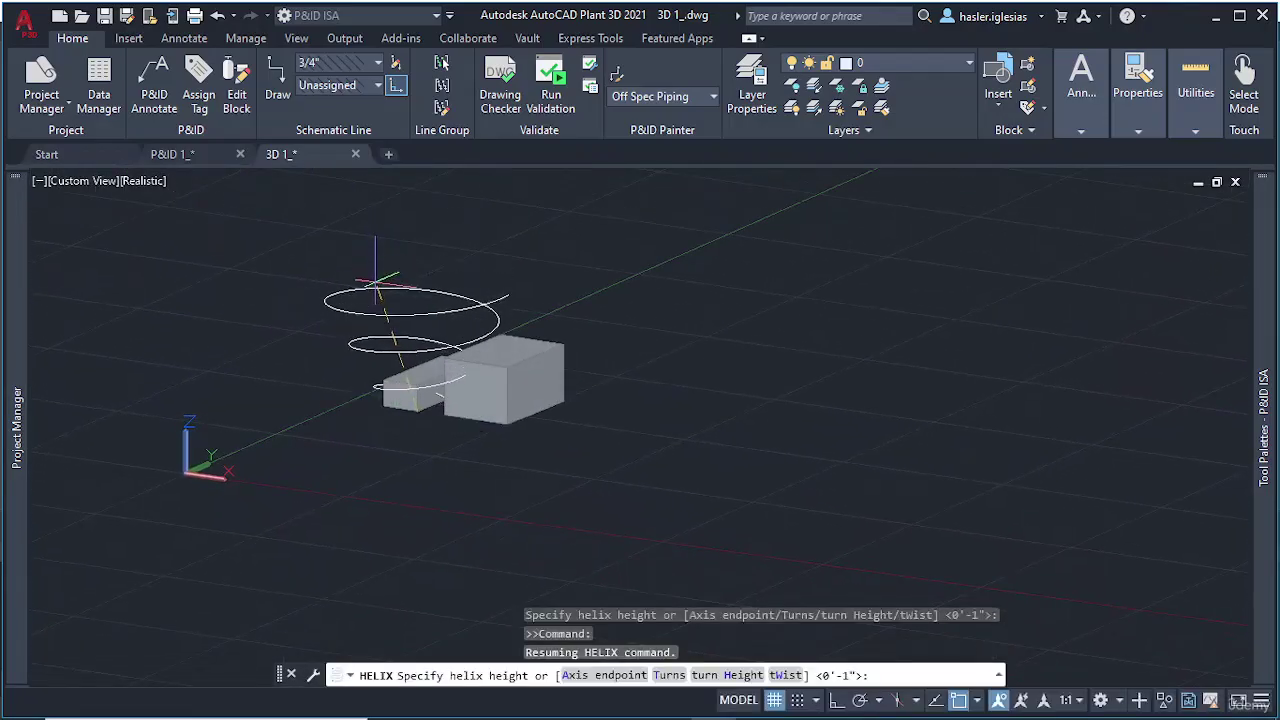
middle_click_drag(427, 208, 442, 340)
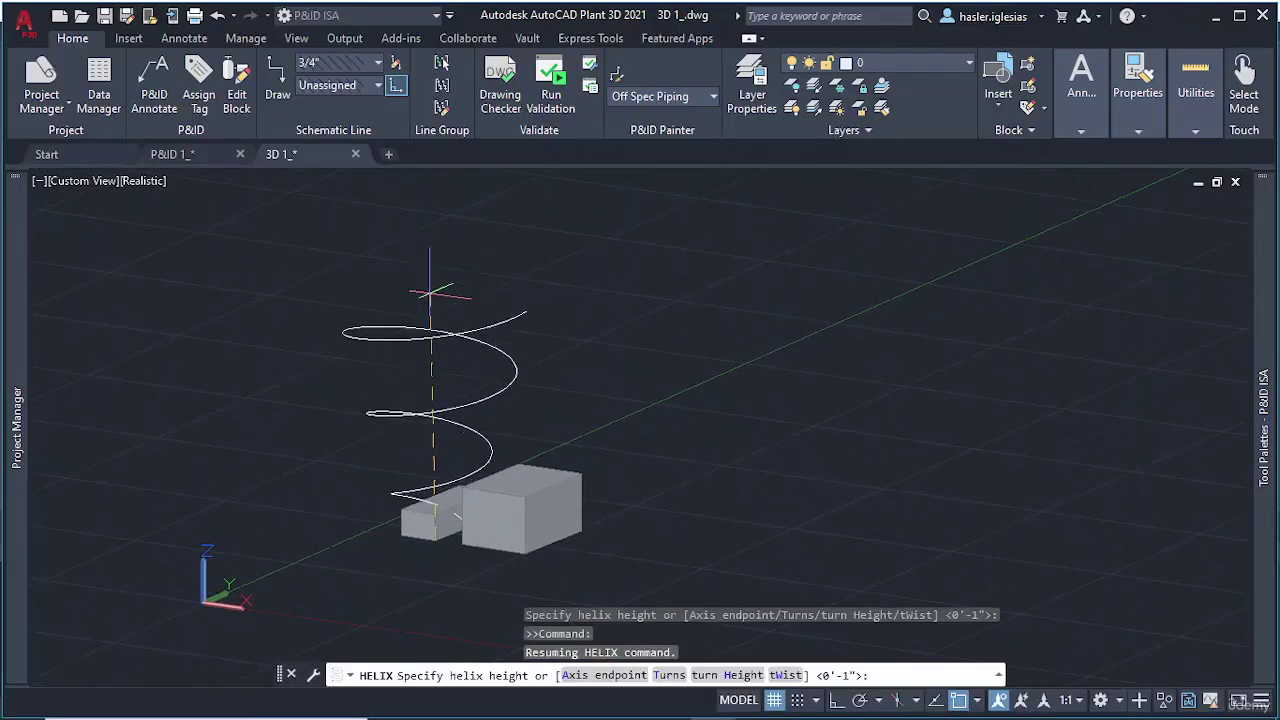
middle_click_drag(557, 406, 727, 497, "shift")
middle_click_drag(541, 381, 496, 452, "shift")
middle_click_drag(367, 354, 360, 360, "shift")
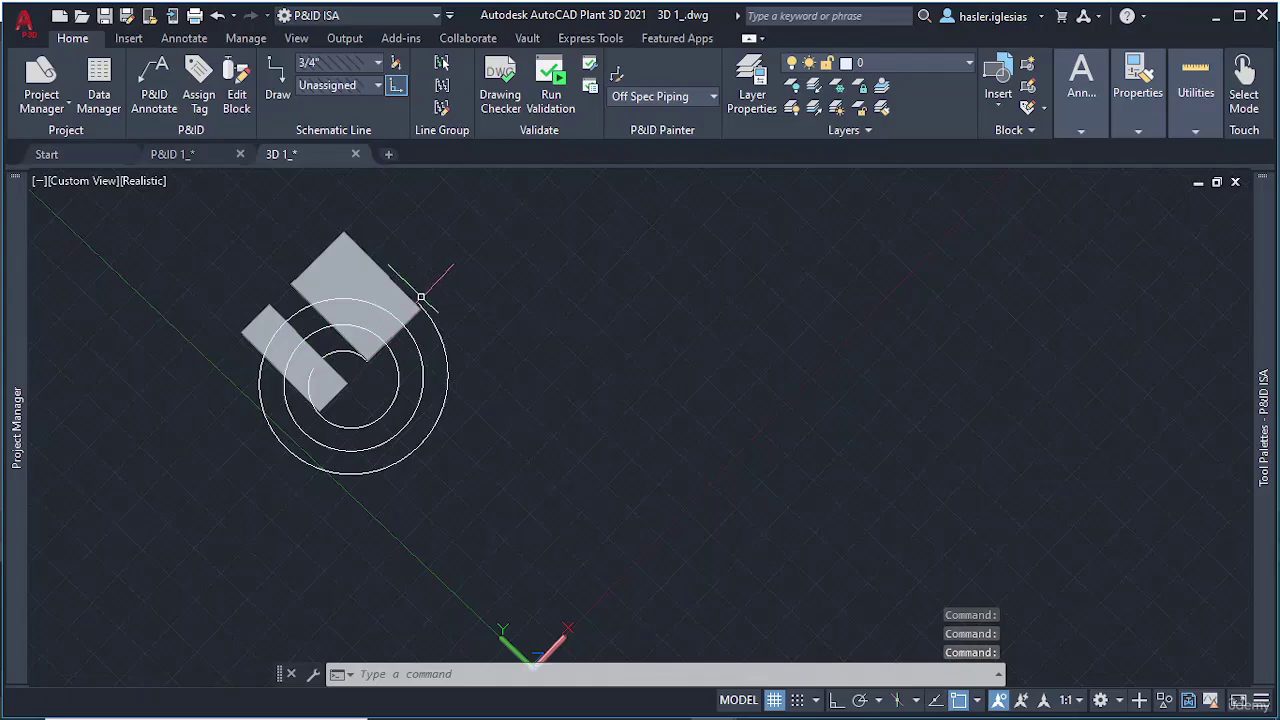
Erase the helix above the two boxes
middle_click_drag(380, 455, 377, 357, "shift")
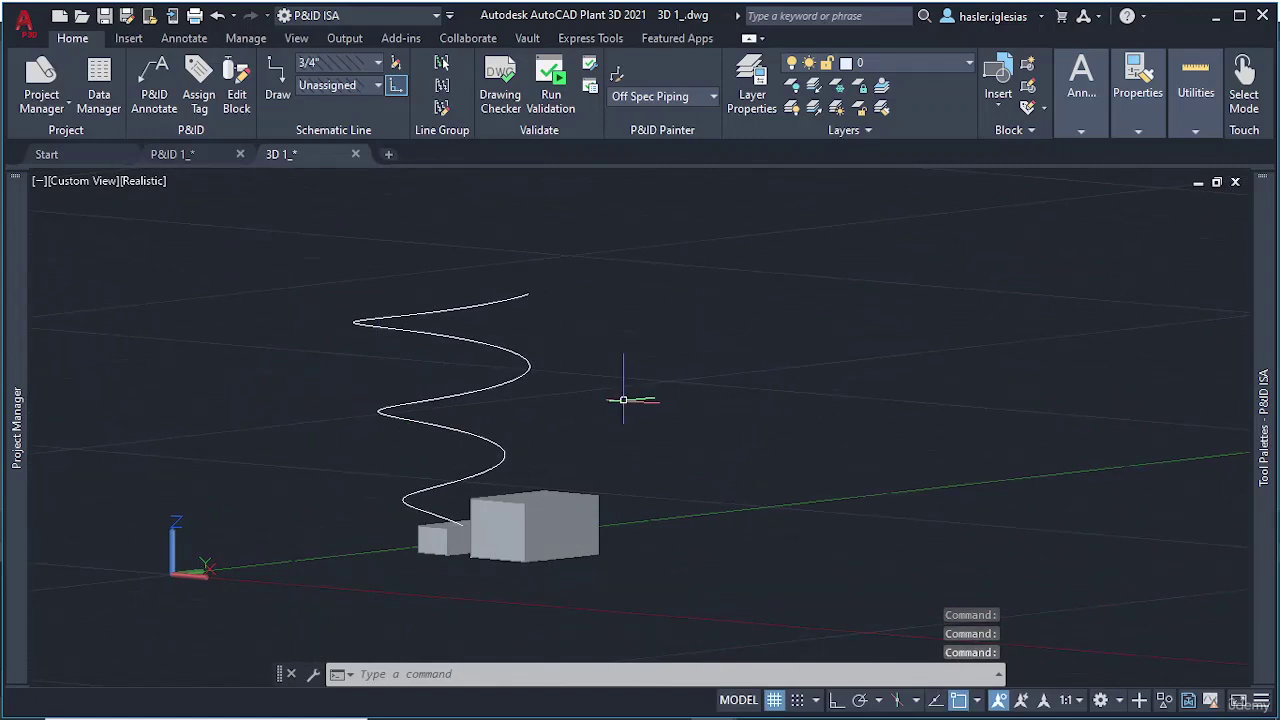
left_click(489, 384)
key("Delete")
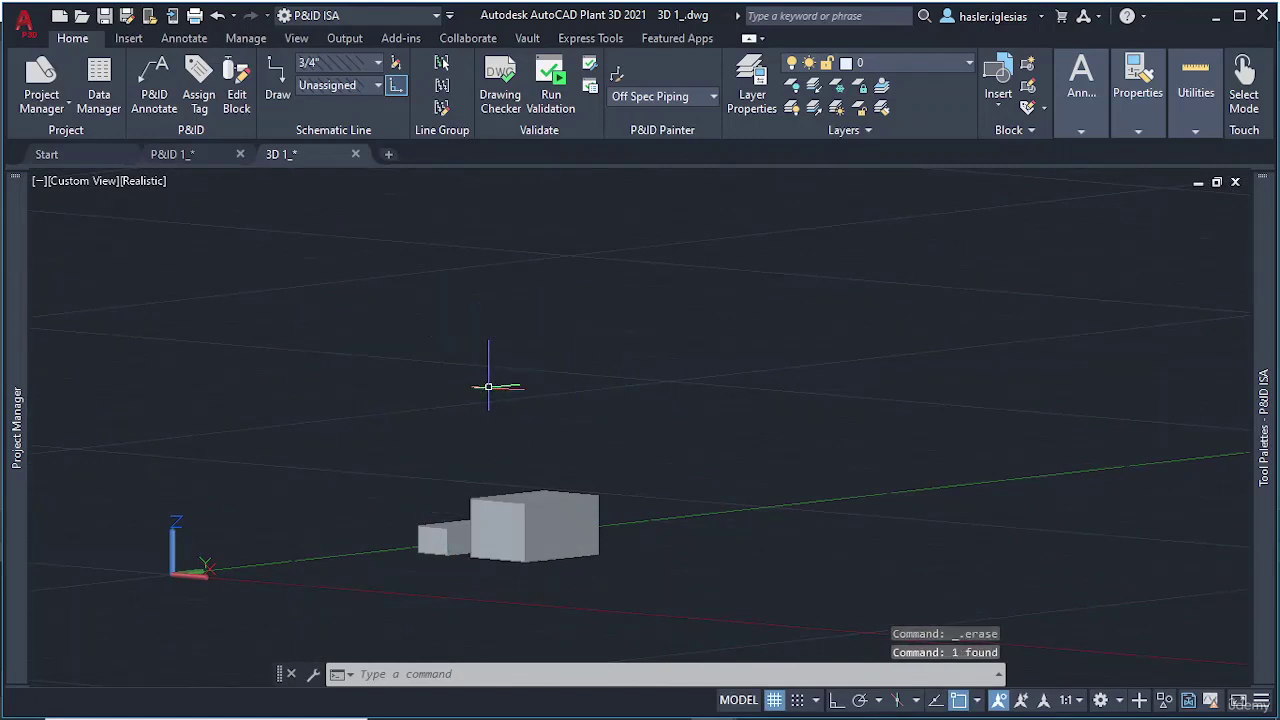
Try to MOVE the smaller box from a point on its edge facing the gap to a point near the larger box's front vertical edge
middle_click_drag(463, 449, 600, 525, "shift")
scroll(421, 535, "up", 5)
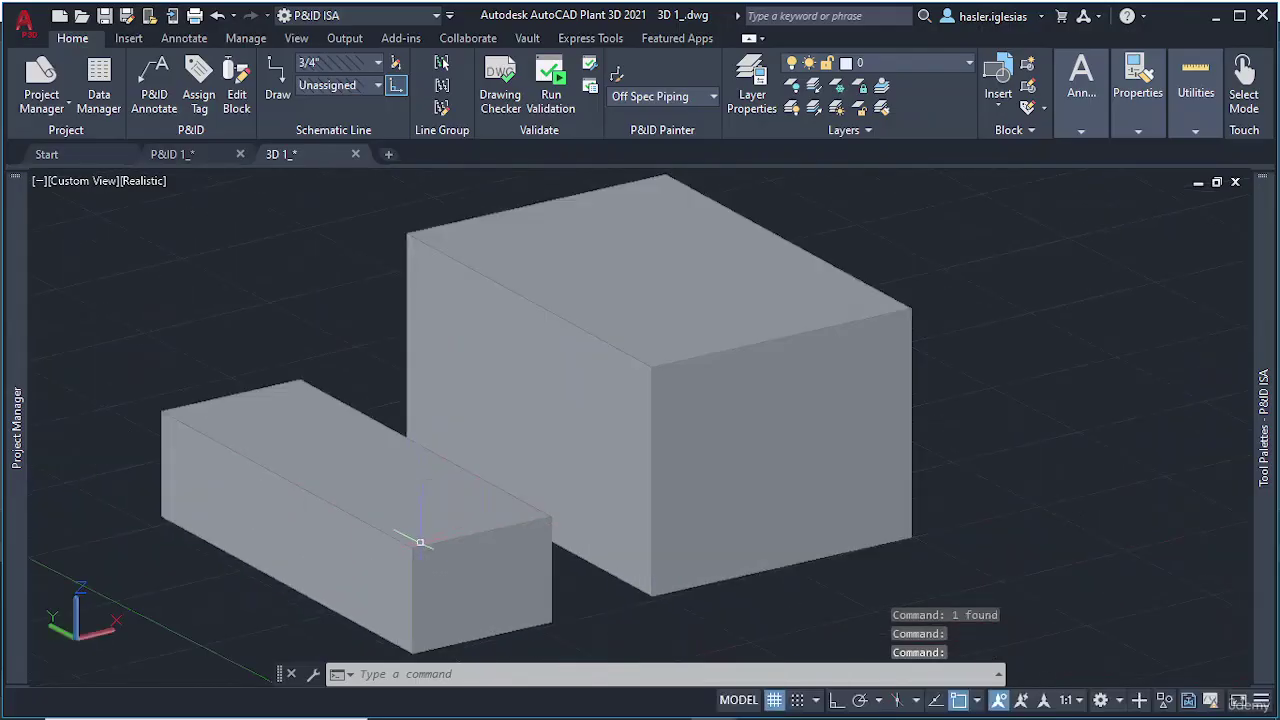
left_click(418, 559)
type("MOVE")
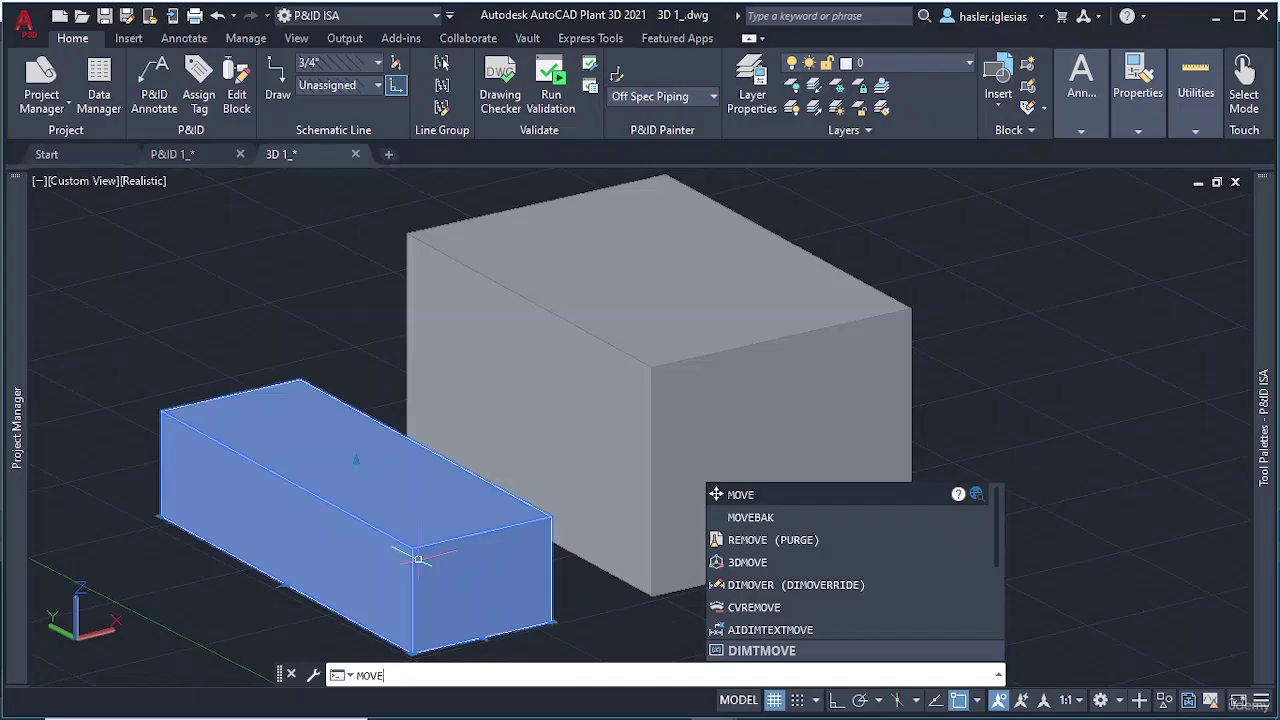
key("Return")
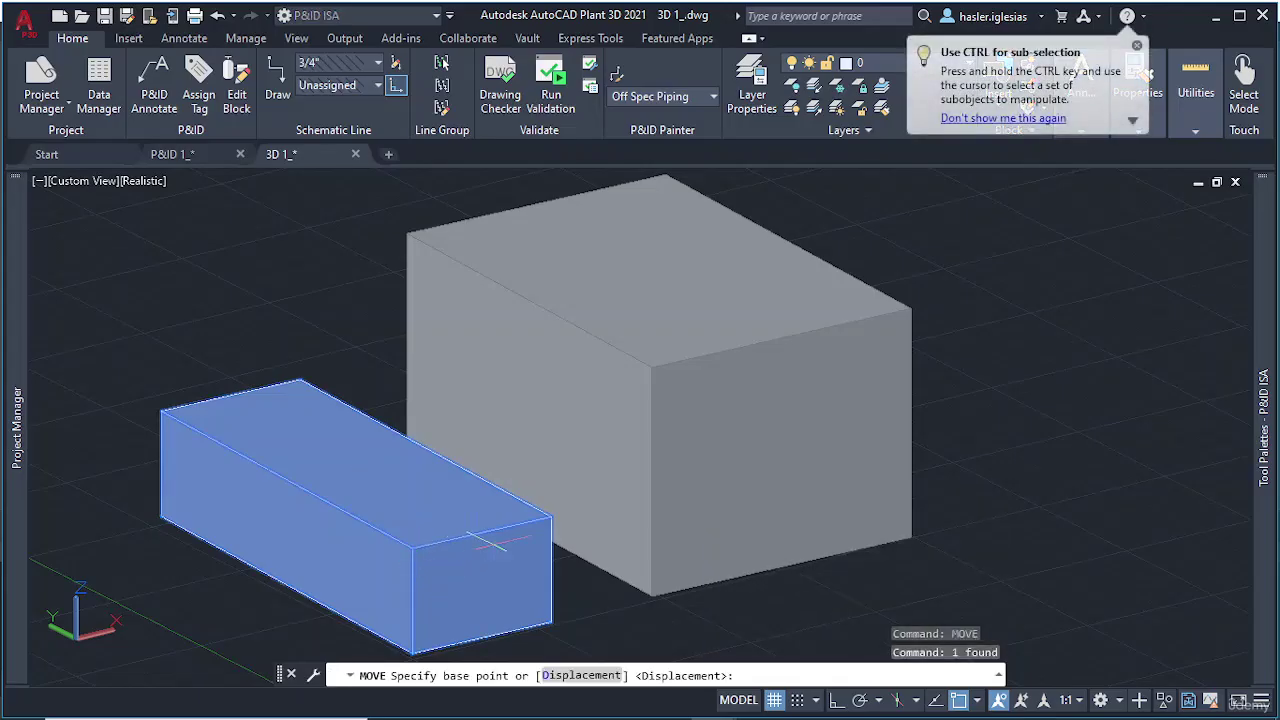
middle_click_drag(558, 546, 501, 554, "shift")
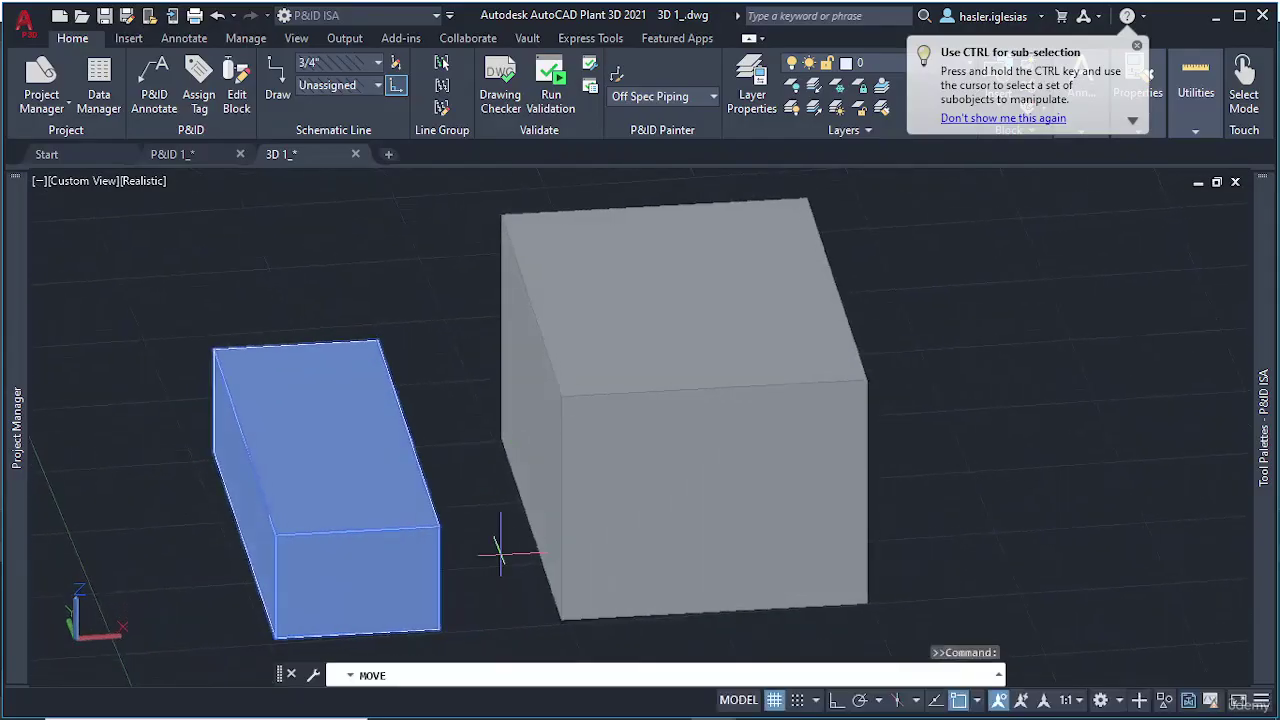
left_click(391, 485)
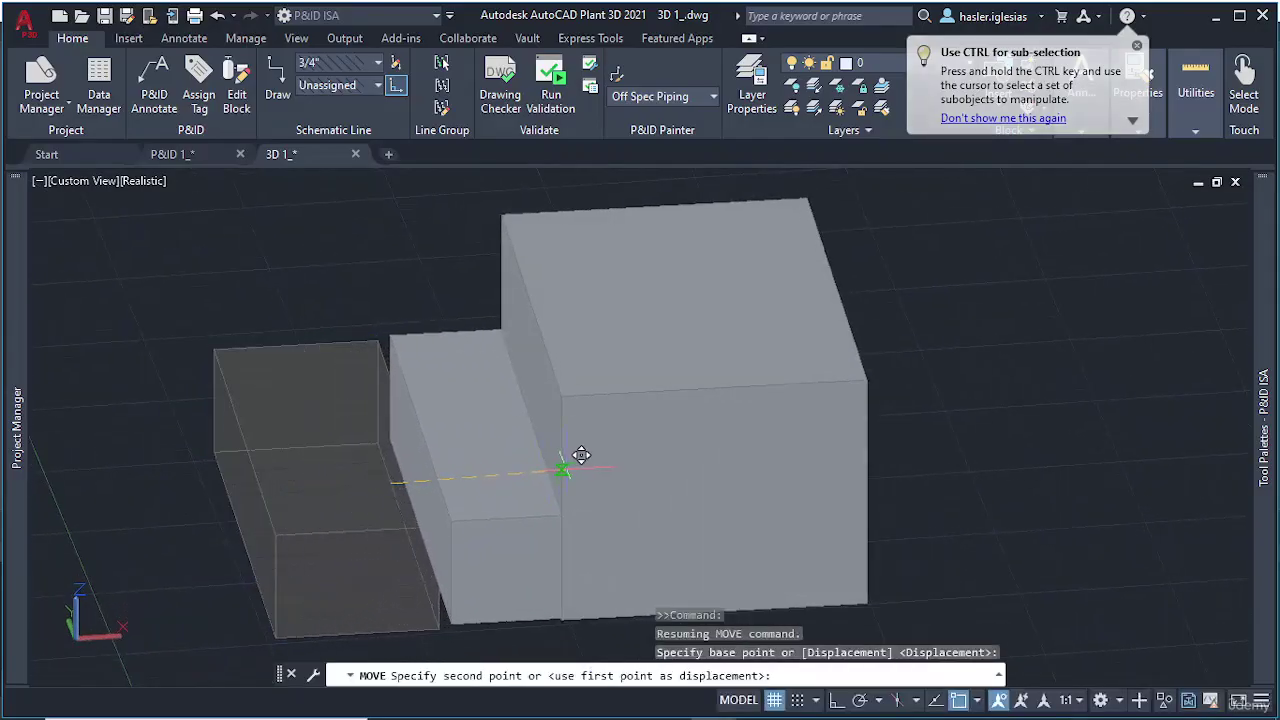
left_click(552, 486)
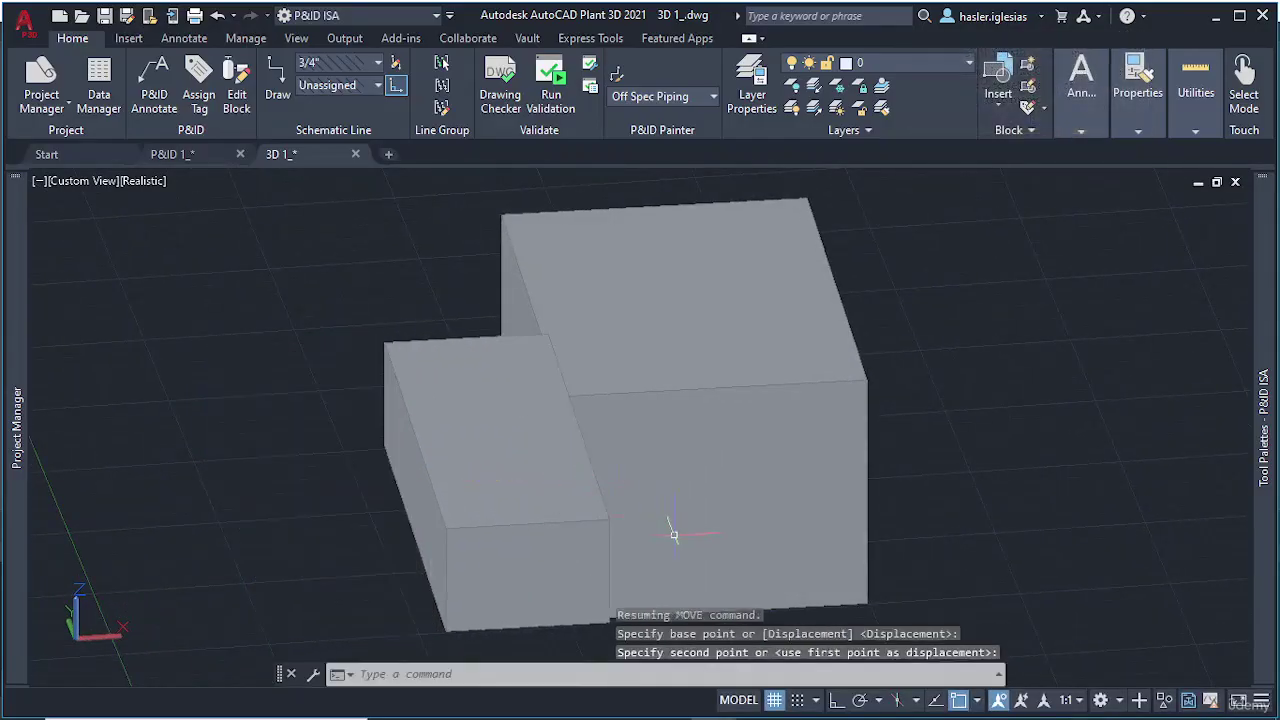
key("Escape")
Check from several angles how the moved smaller box meets the larger one, and undo the move
middle_click_drag(480, 545, 720, 643, "shift")
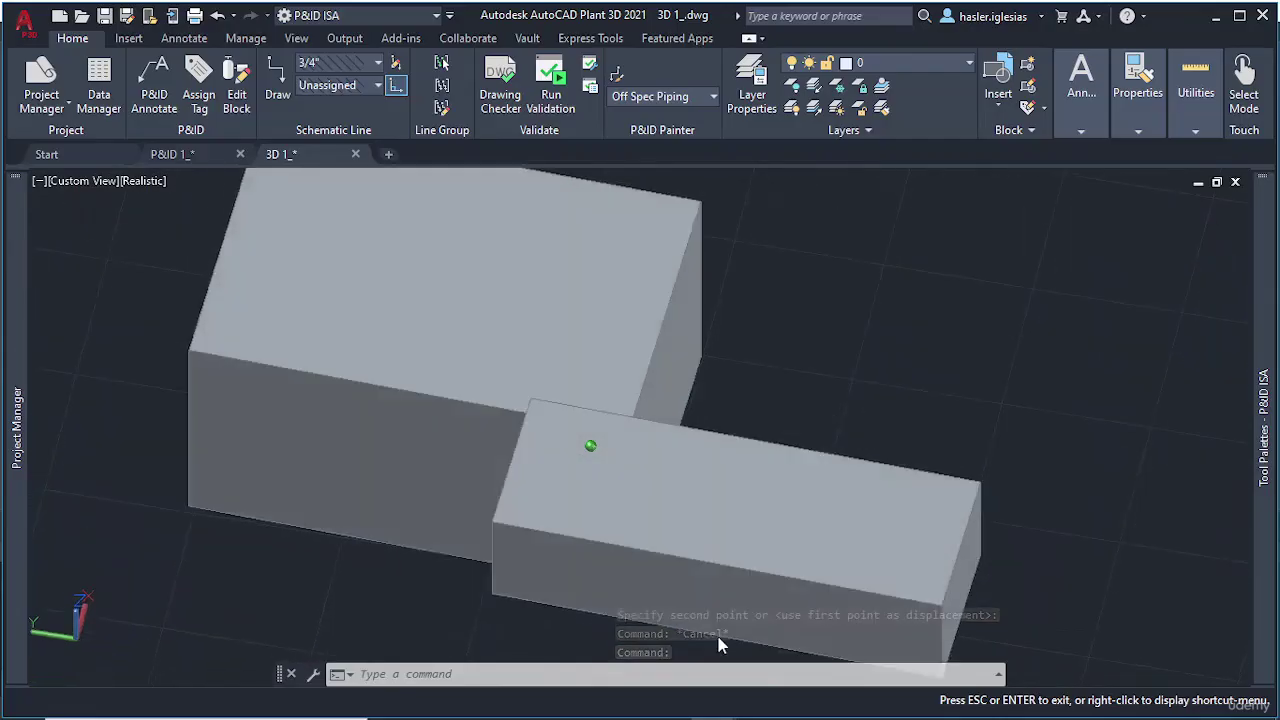
middle_click_drag(677, 437, 560, 360, "shift")
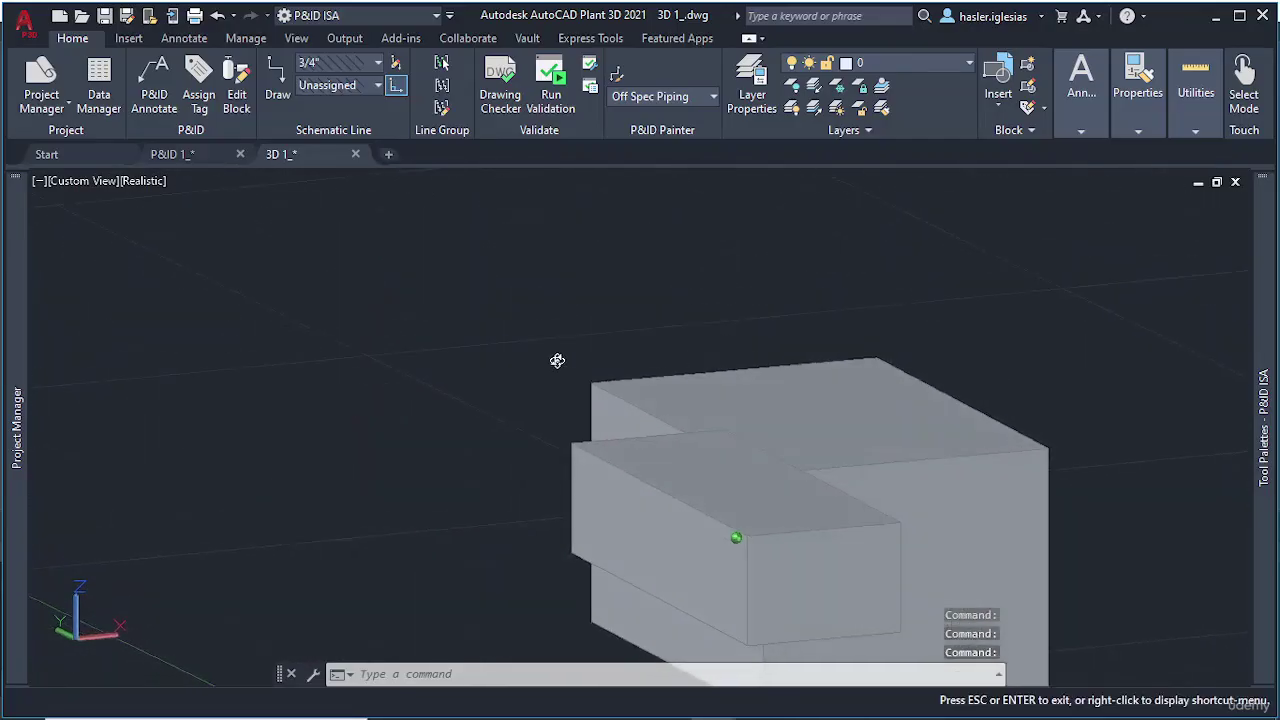
middle_click_drag(737, 489, 689, 500, "shift")
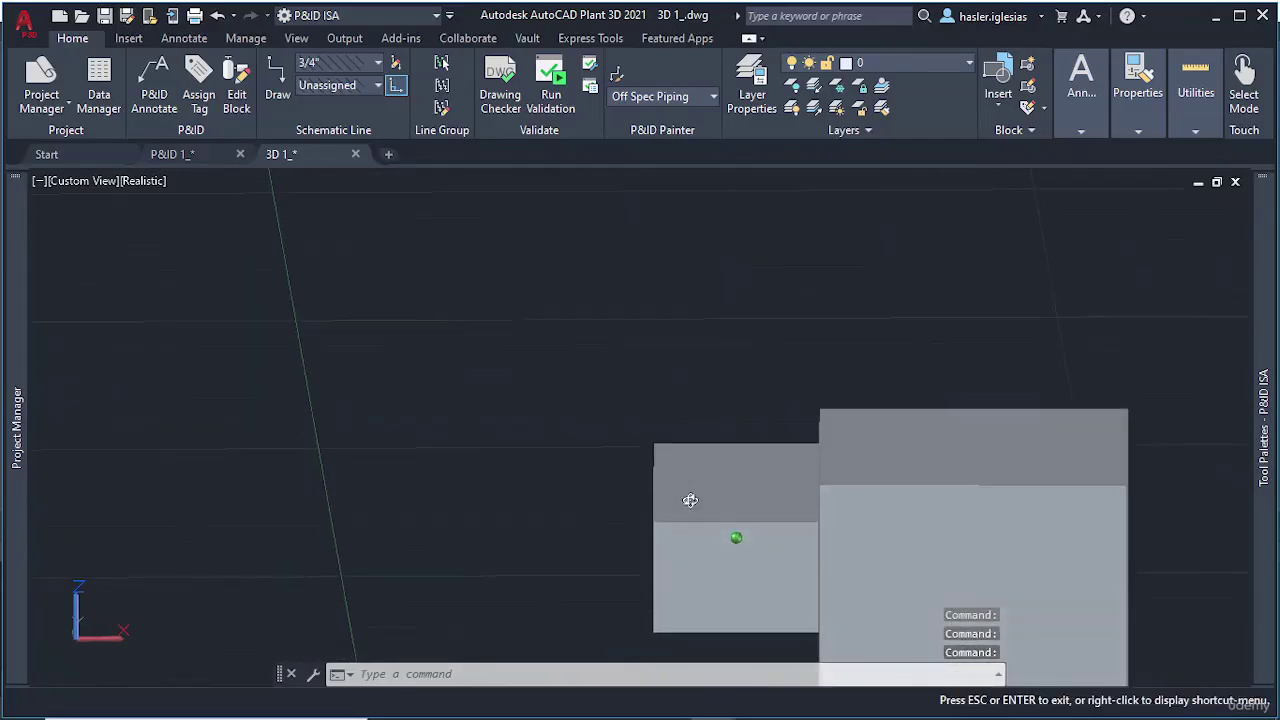
scroll(742, 516, "down", 5)
mouse_move(760, 525)
middle_mouse_down("shift")
mouse_move(763, 514)
mouse_move(759, 535)
middle_mouse_up("shift")
key("ctrl+z")
key("ctrl+z")
key("ctrl+z")
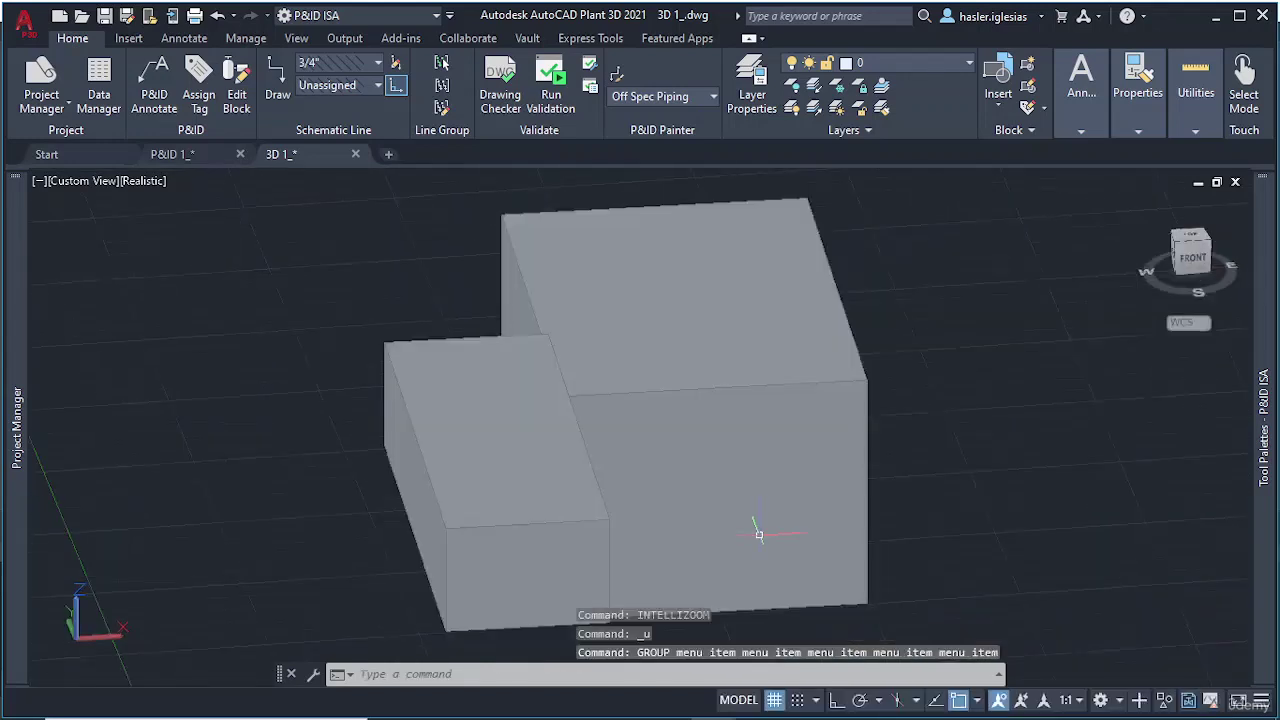
Move the smaller box along the X axis with Ortho on, from its front bottom outer corner, so it partly overlaps the larger box
left_click(505, 553)
type("m")
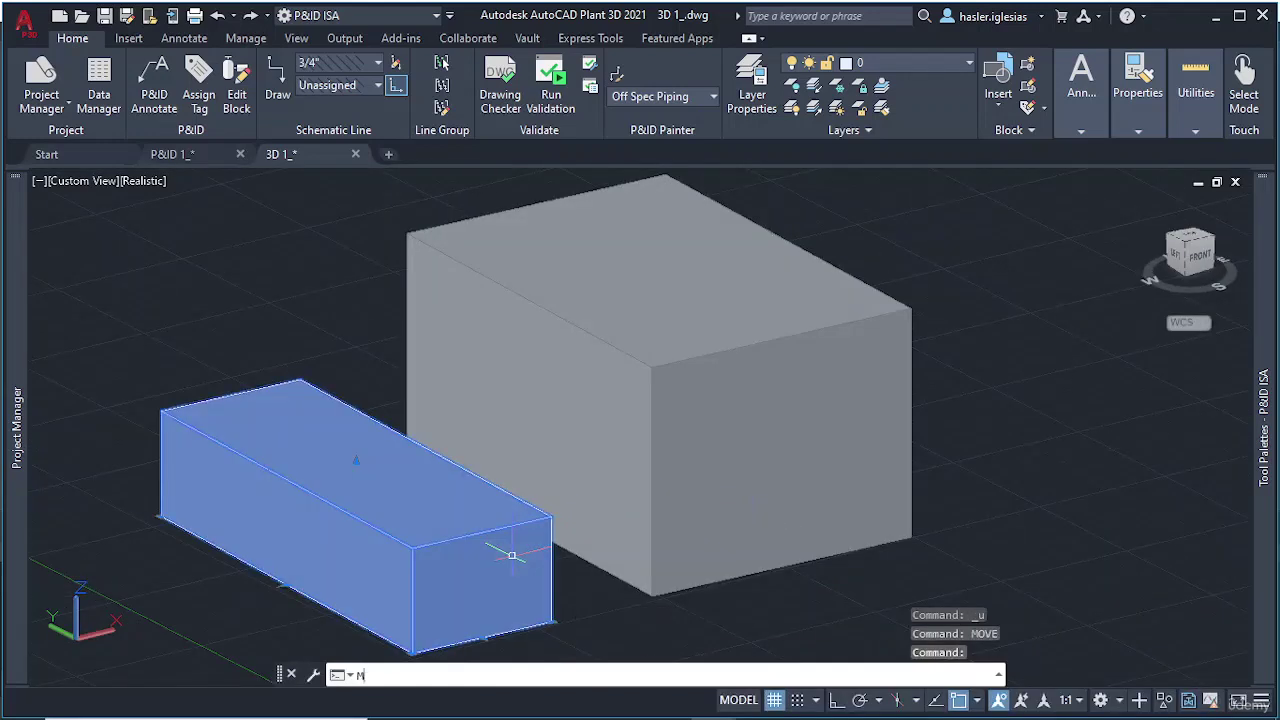
key("Return")
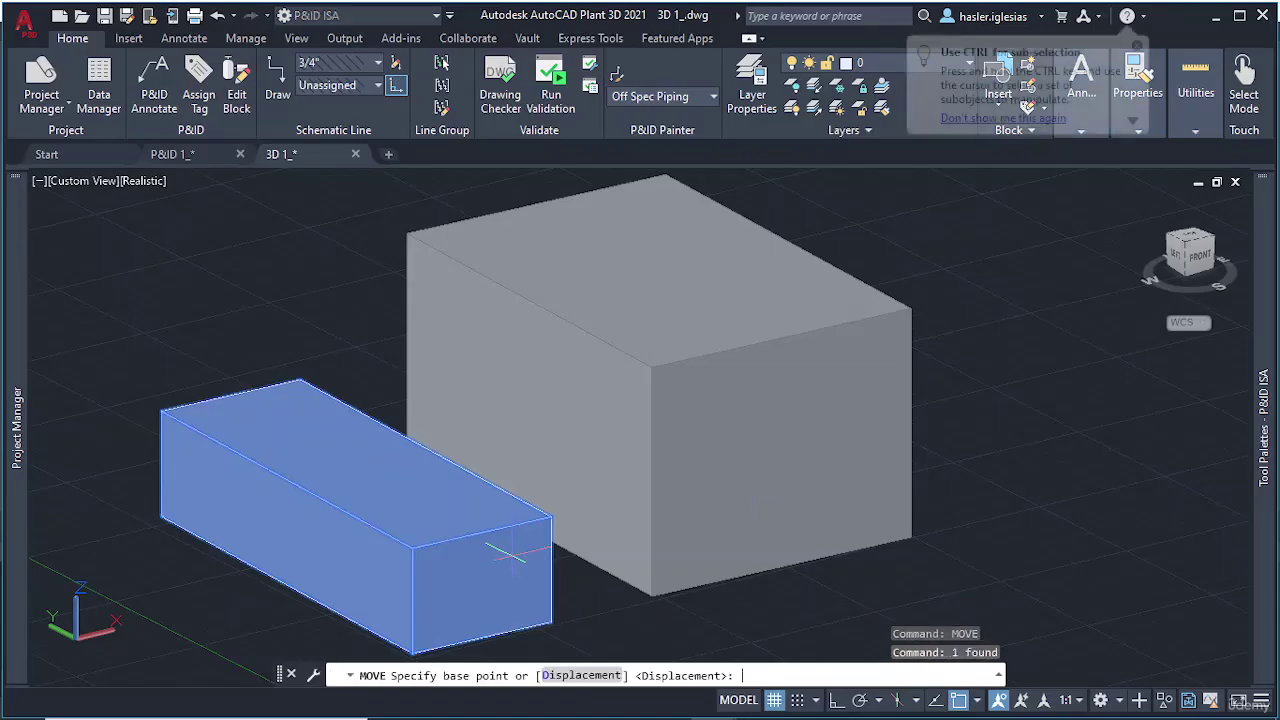
left_click(837, 699)
middle_click_drag(425, 605, 276, 540, "shift")
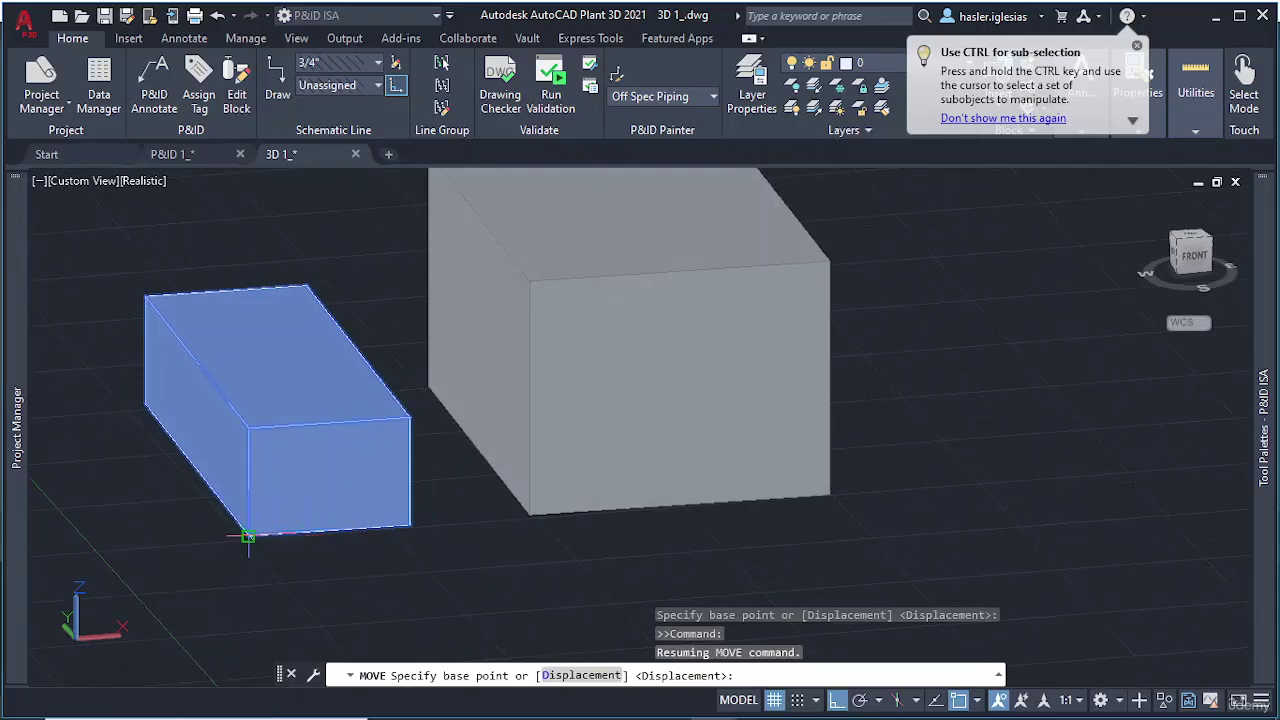
left_click(248, 537)
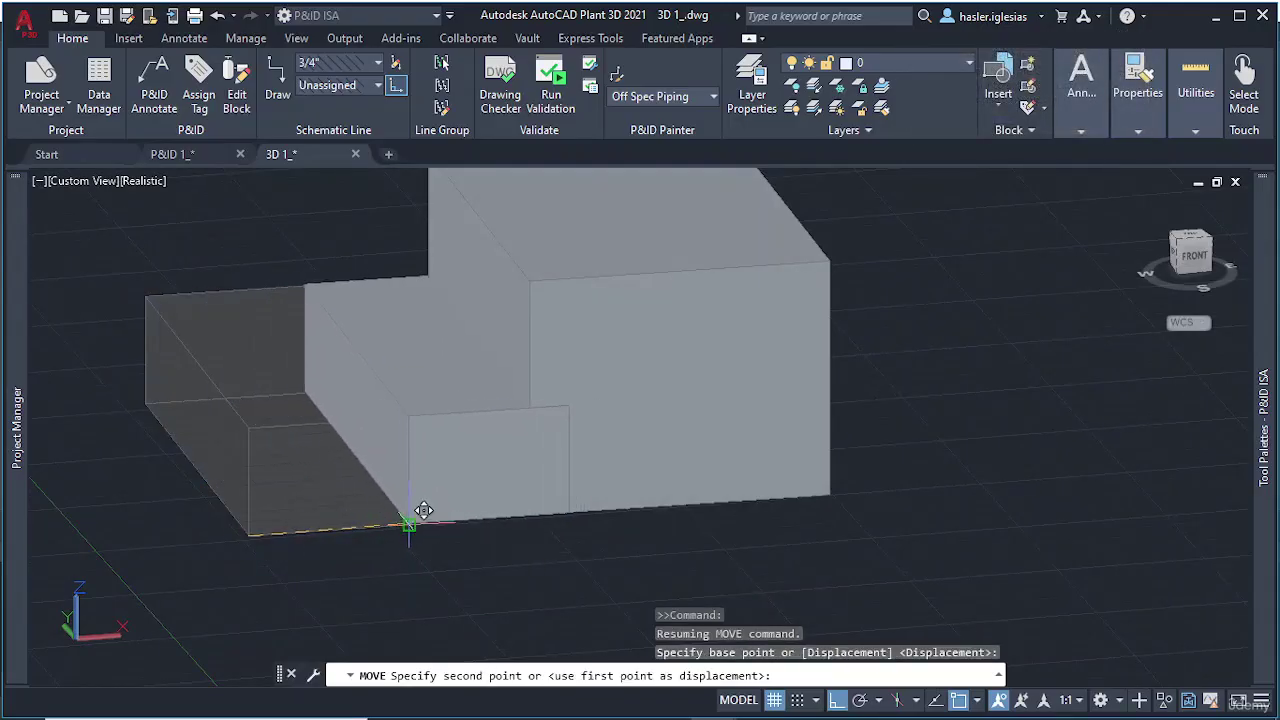
left_click(434, 520)
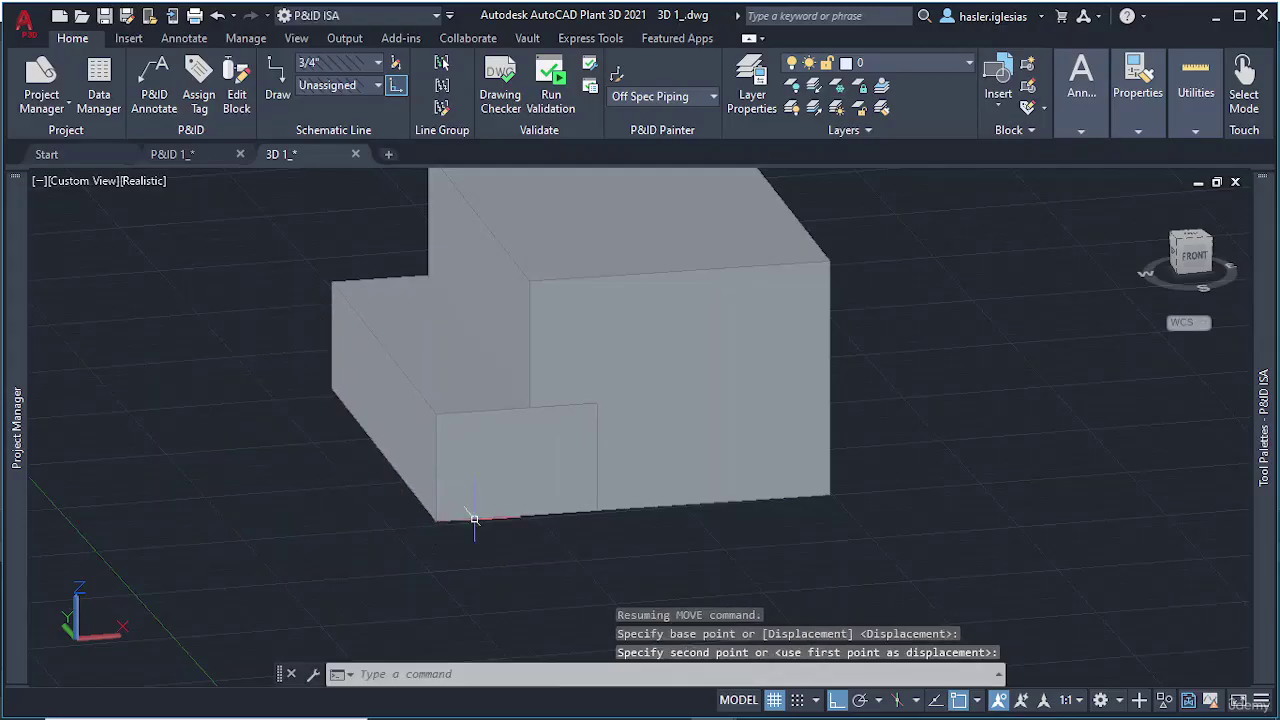
key("Escape")
Run INTERFERE with the larger box as the first set and the smaller box as the second set
middle_click_drag(543, 463, 504, 417, "shift")
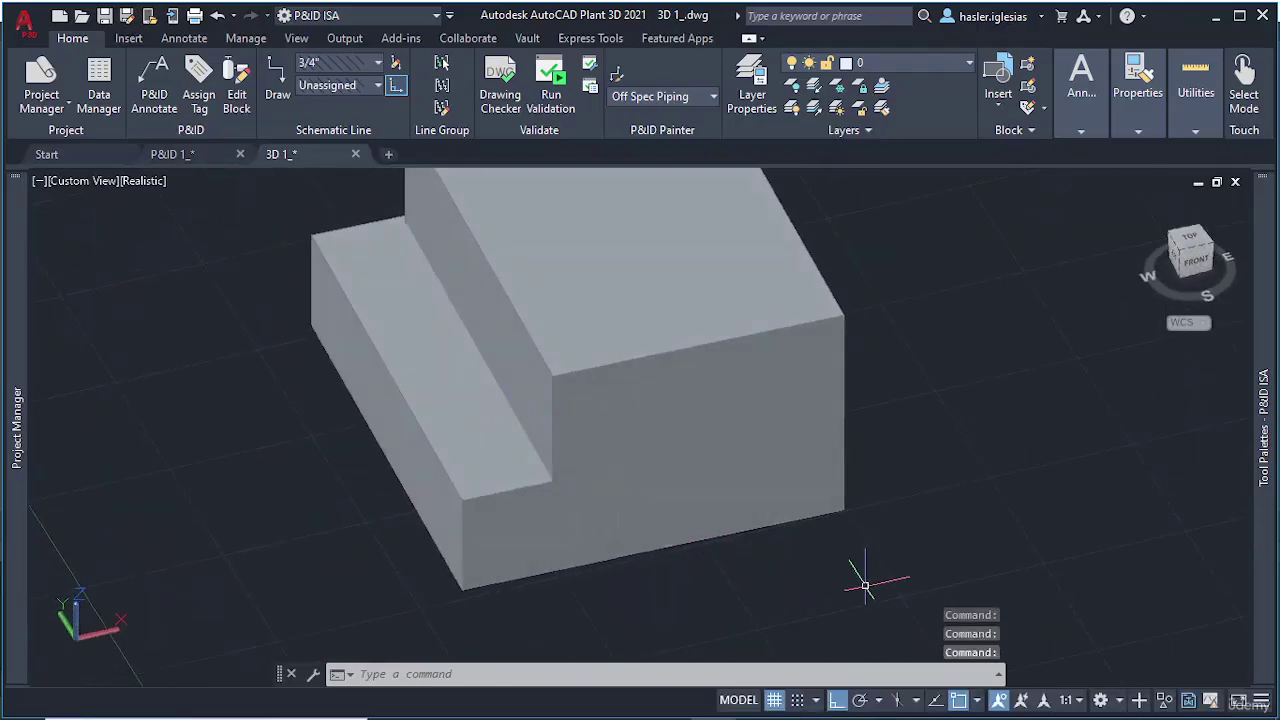
type("INTERFER")
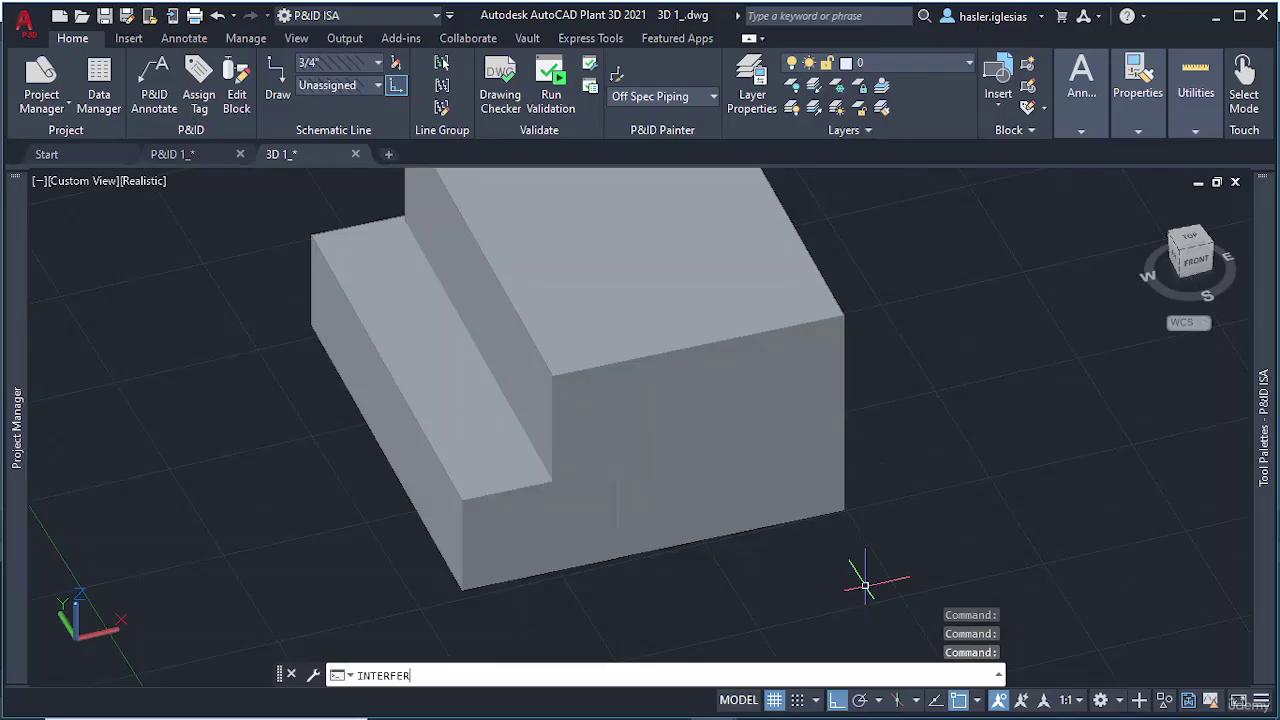
type("E")
key("Return")
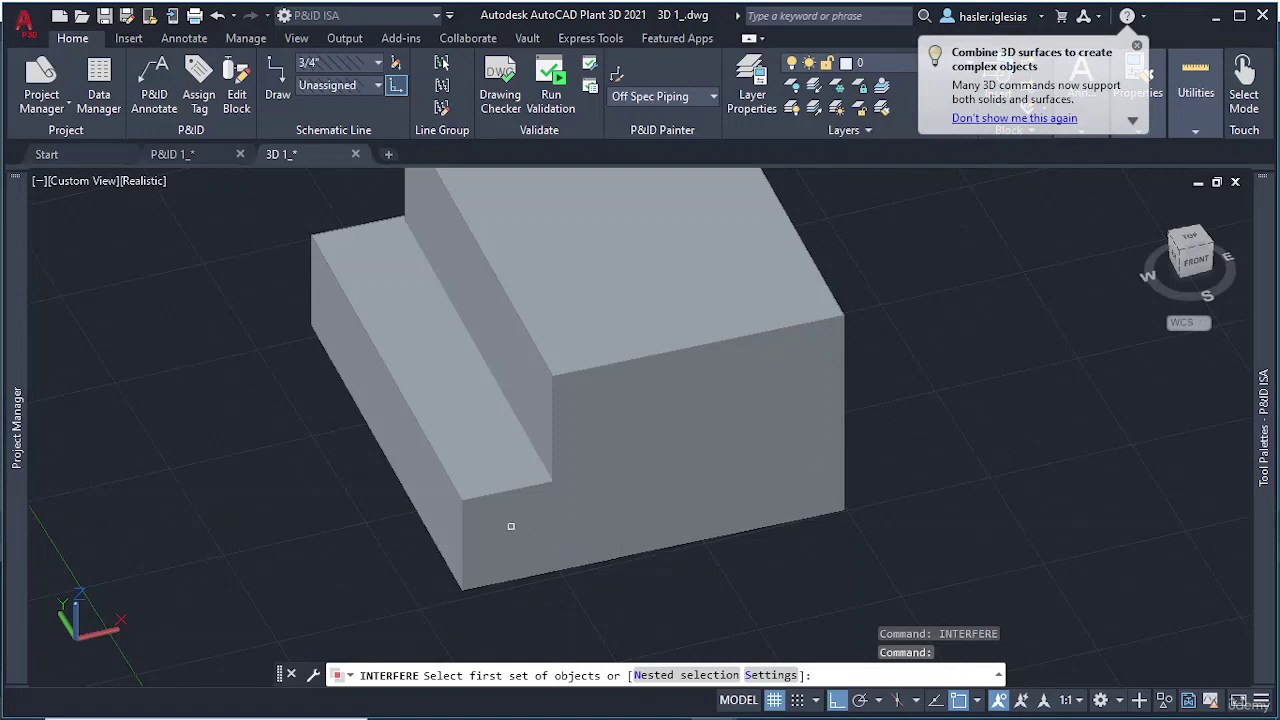
left_click(626, 371)
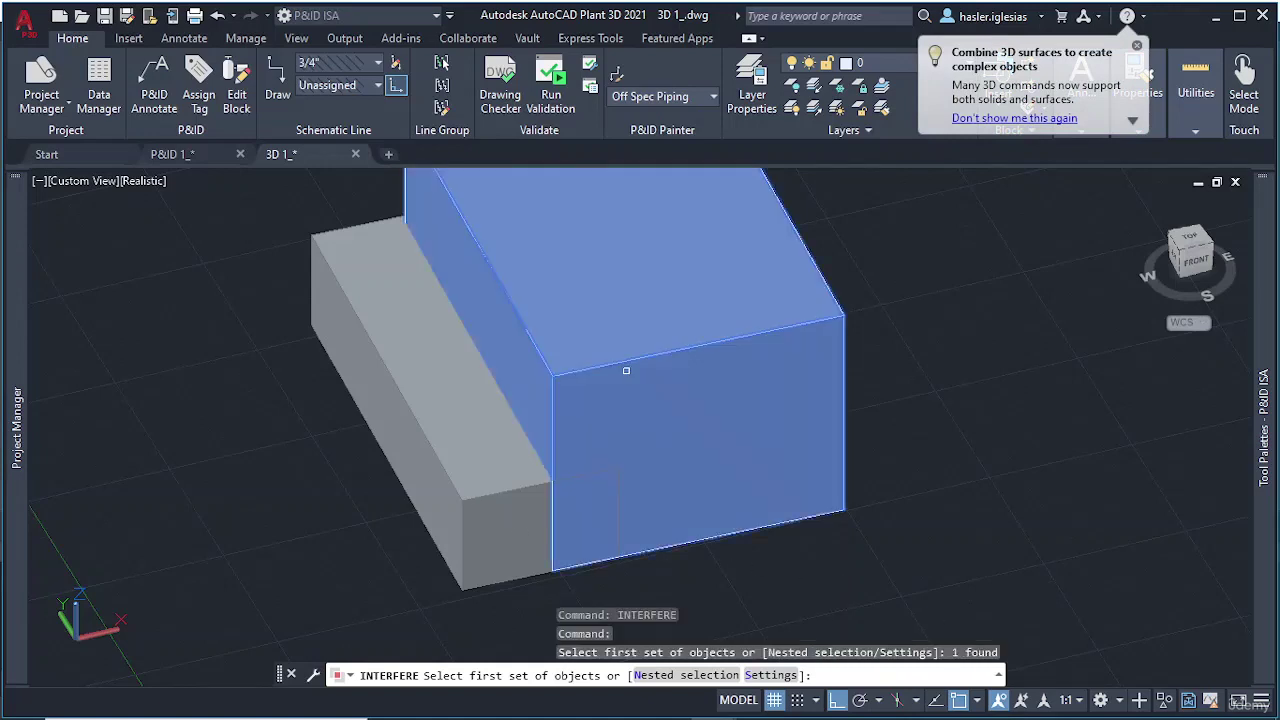
key("Return")
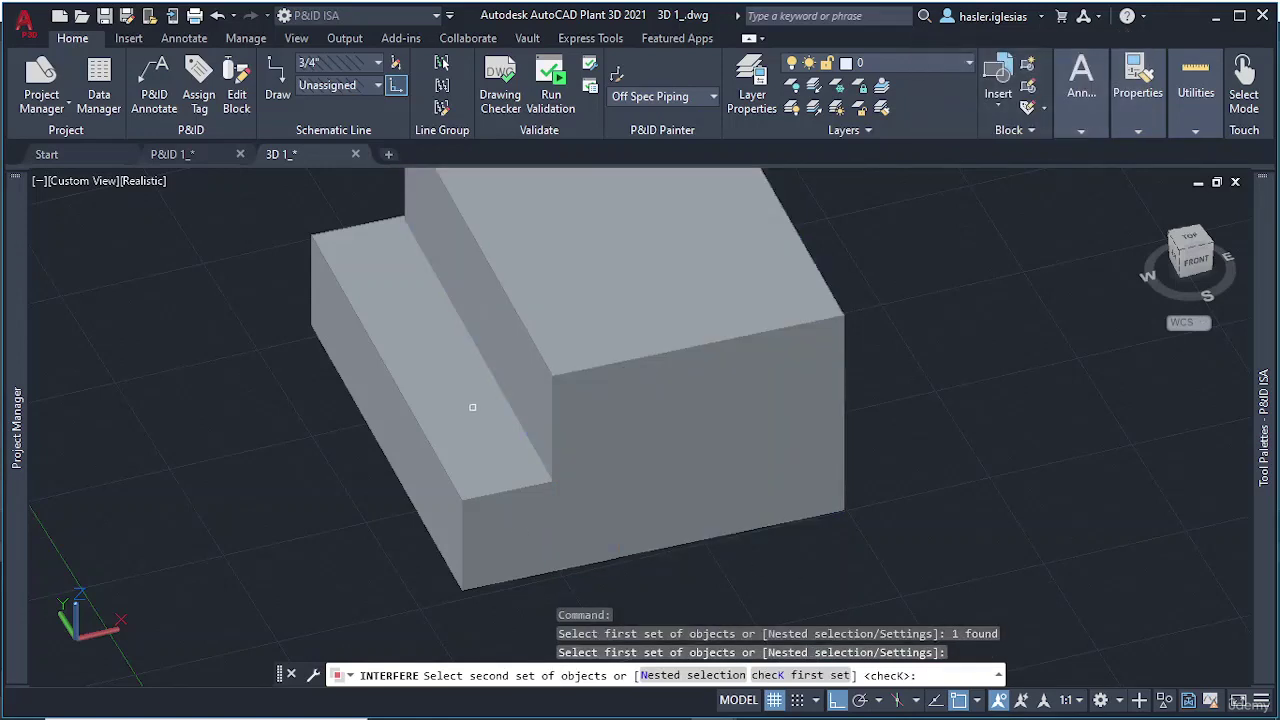
left_click(483, 495)
key("Return")
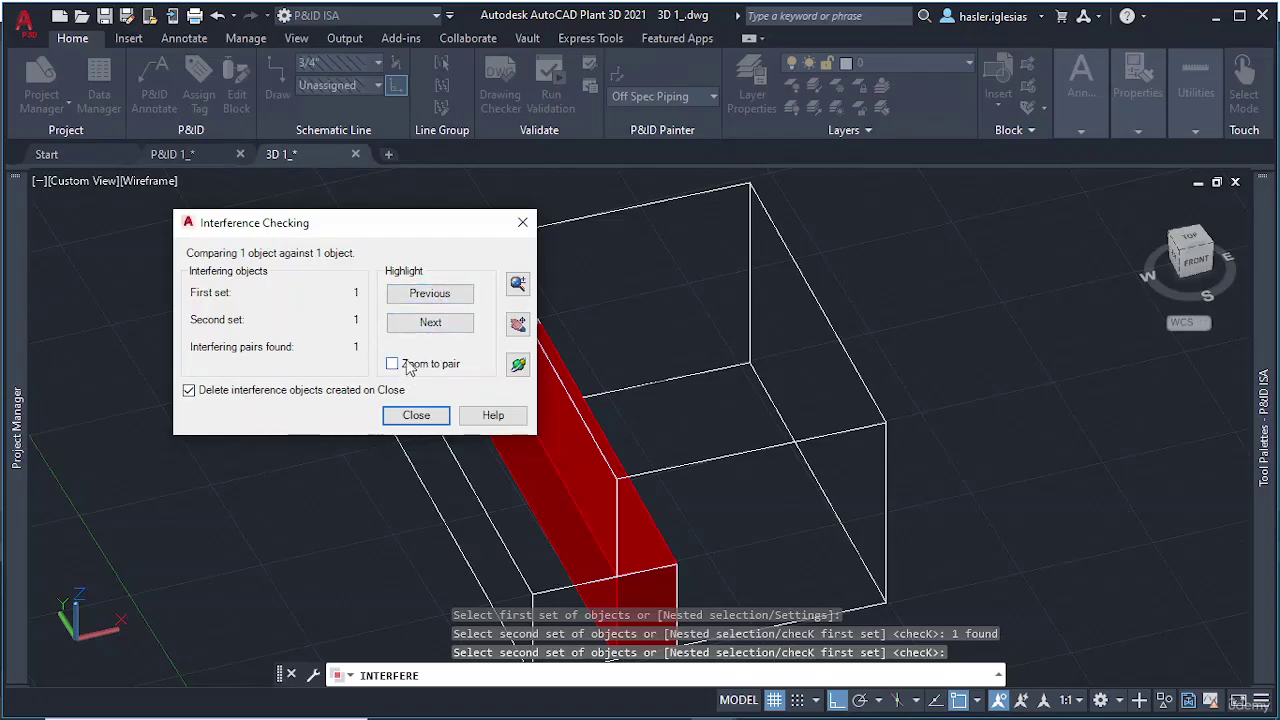
Close the interference check, deleting the interference objects it created
left_click(416, 415)
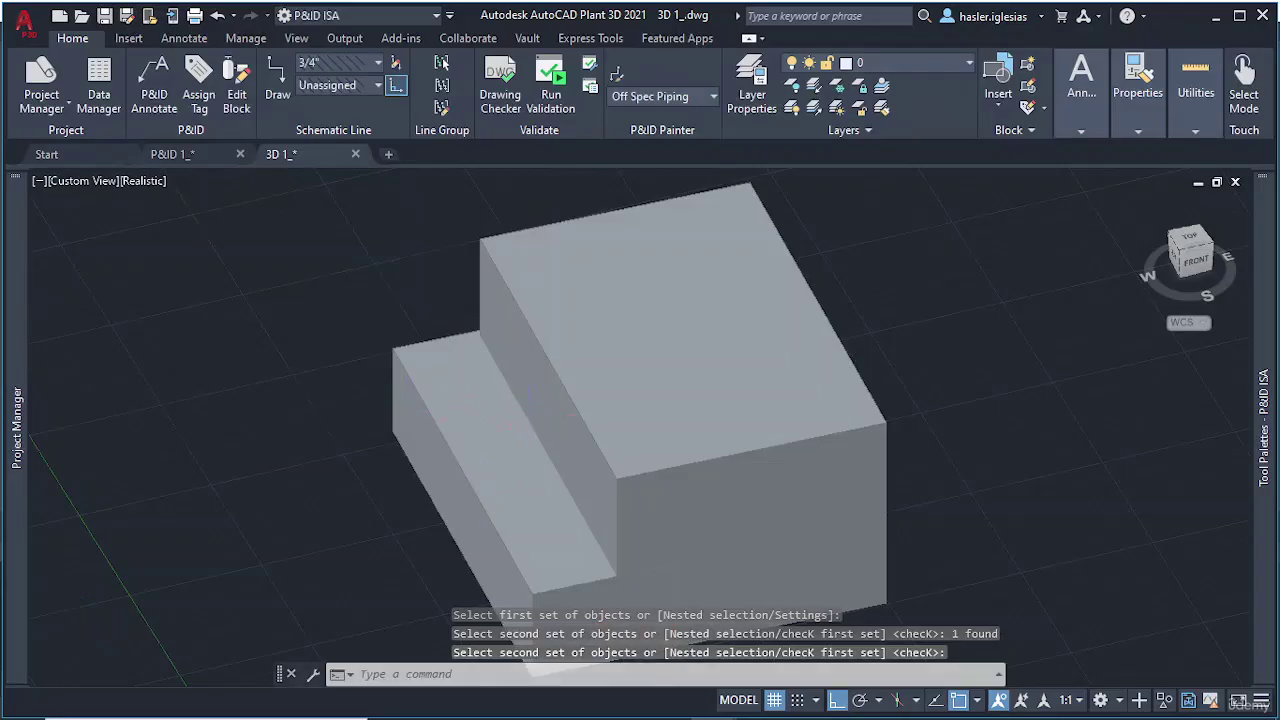
scroll(554, 441, "down", 4)
scroll(554, 441, "up", 8)
scroll(528, 440, "down", 8)
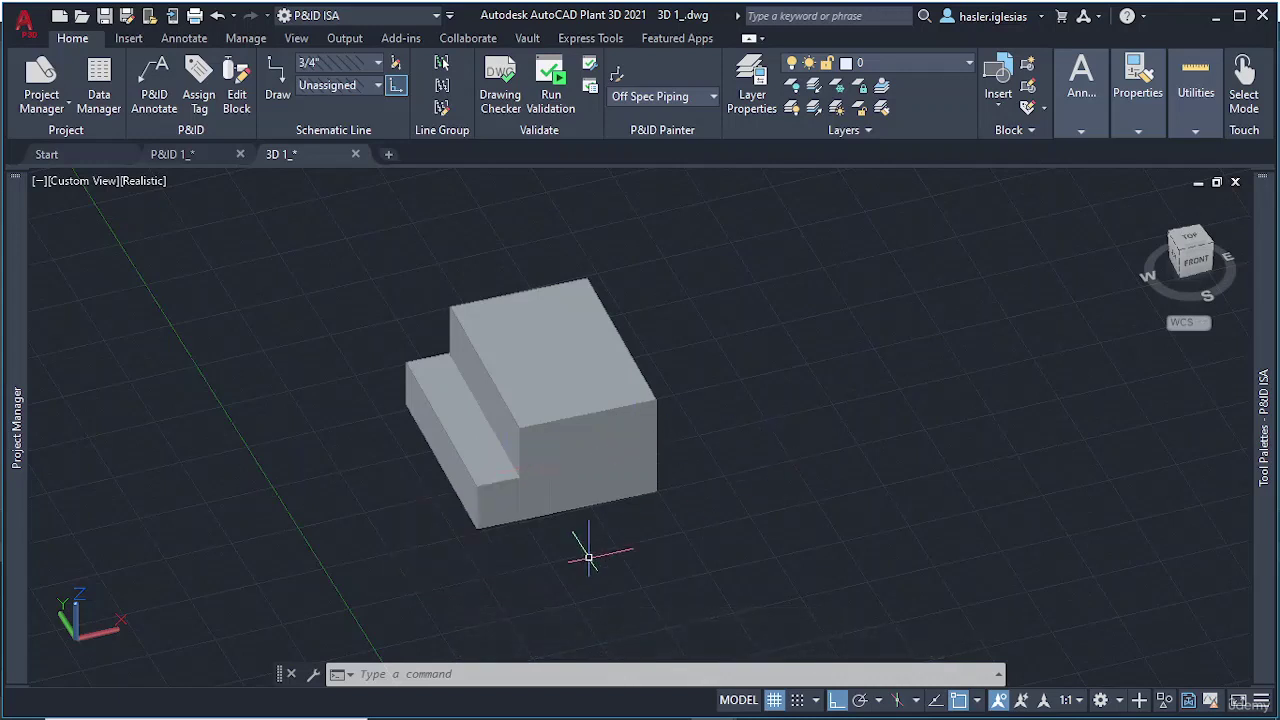
type("pp")
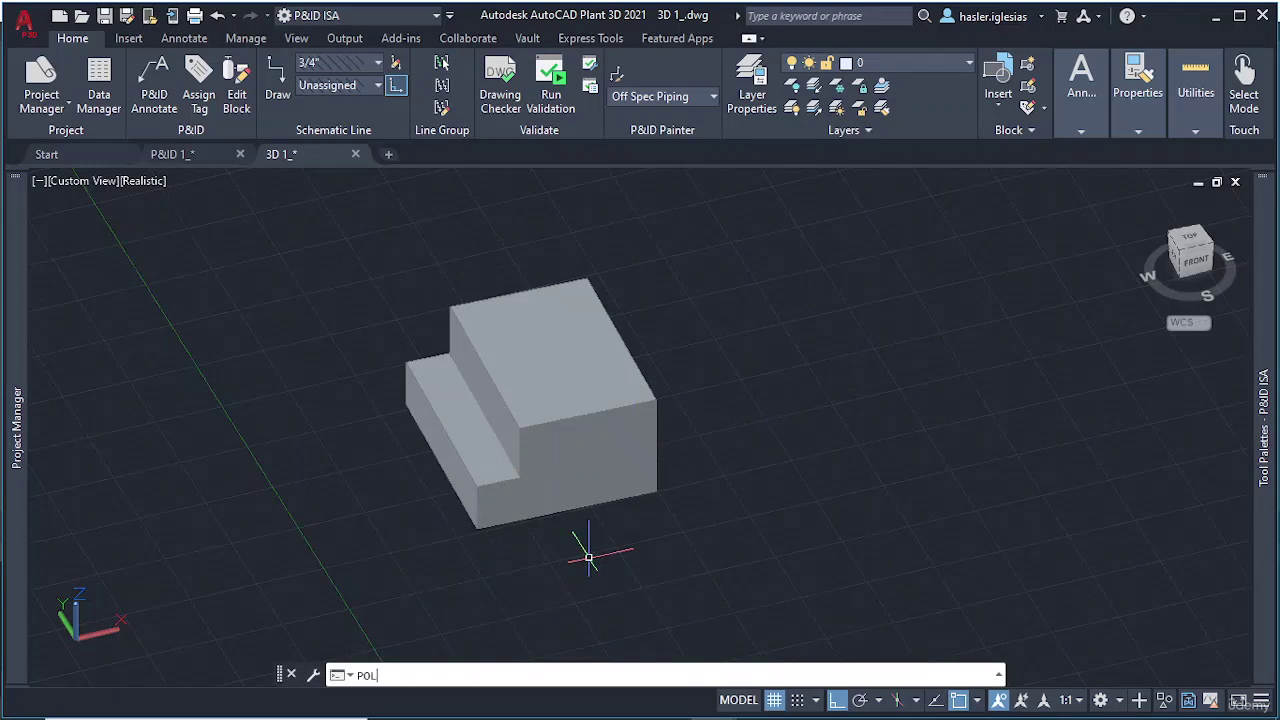
type("LYSOLI")
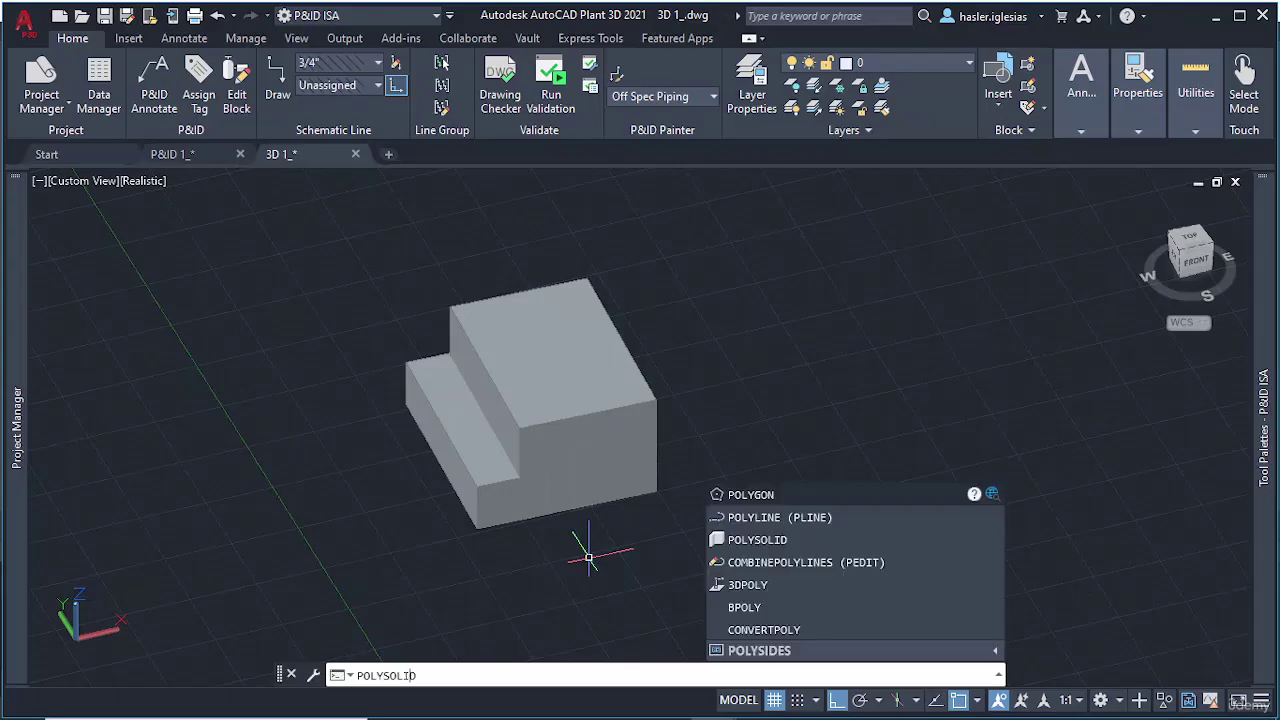
type("D")
key("Return")
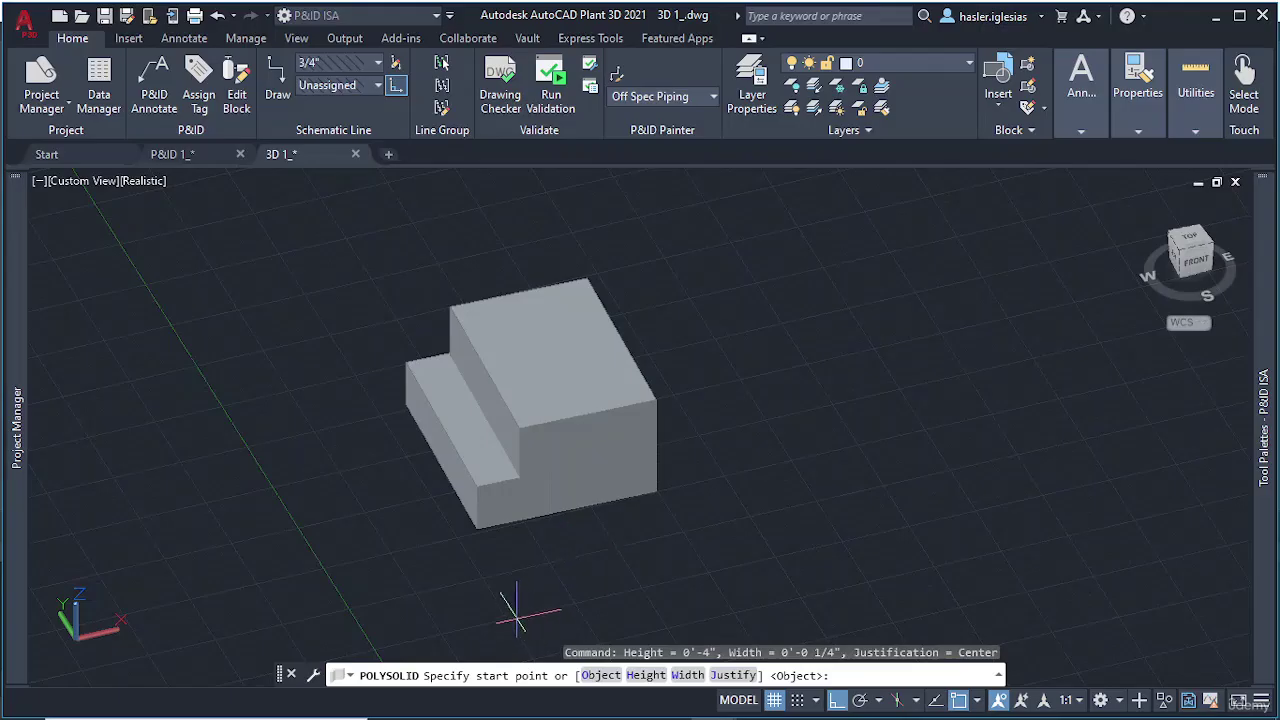
left_click(416, 588)
left_click(732, 517)
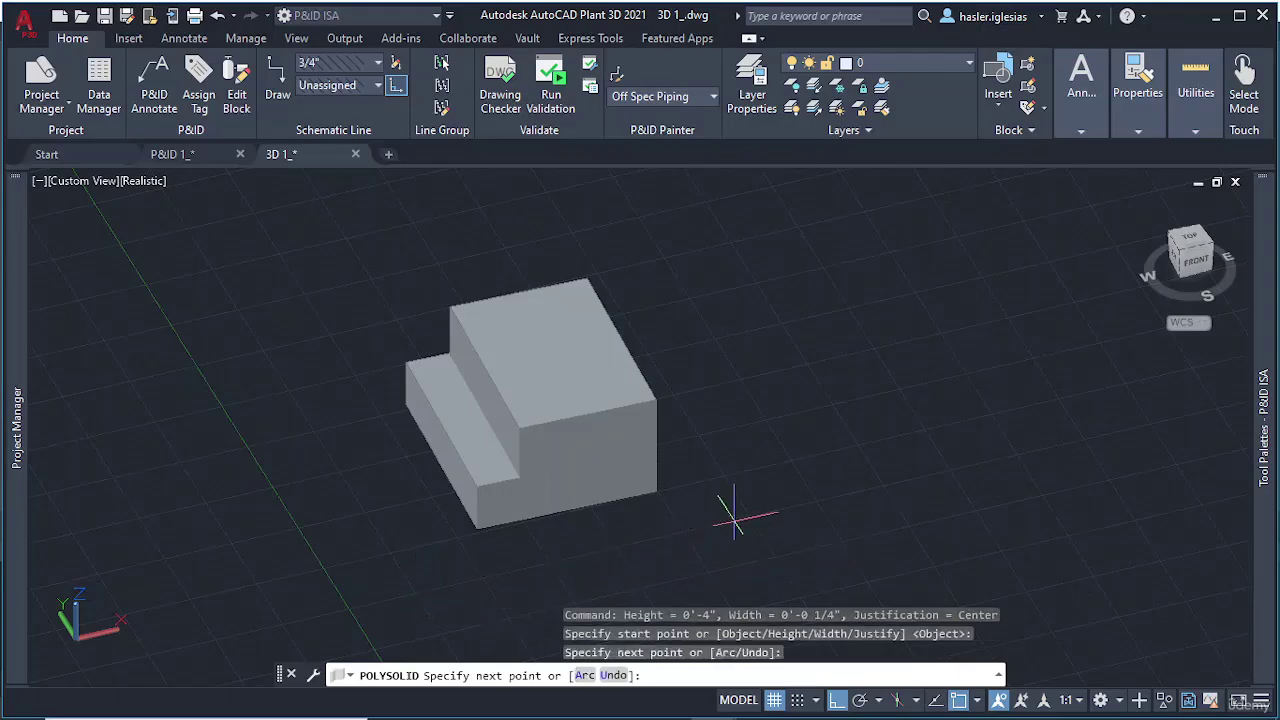
left_click(680, 265)
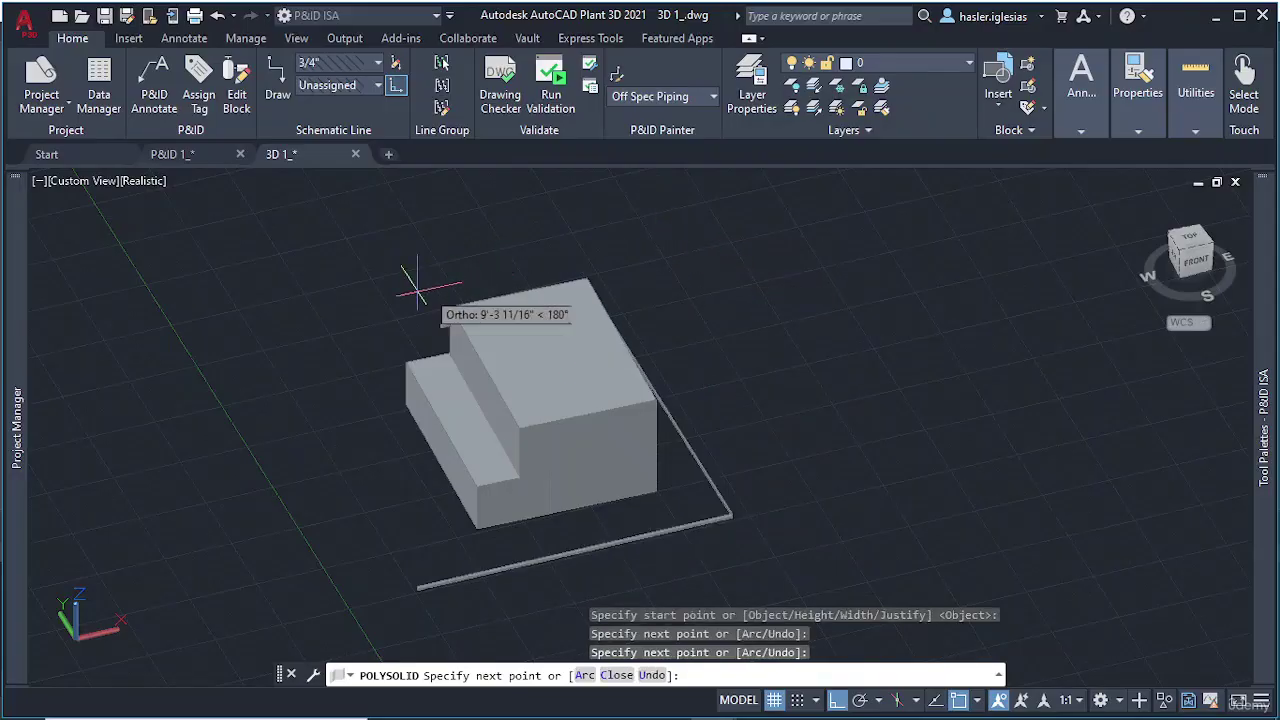
left_click(287, 337)
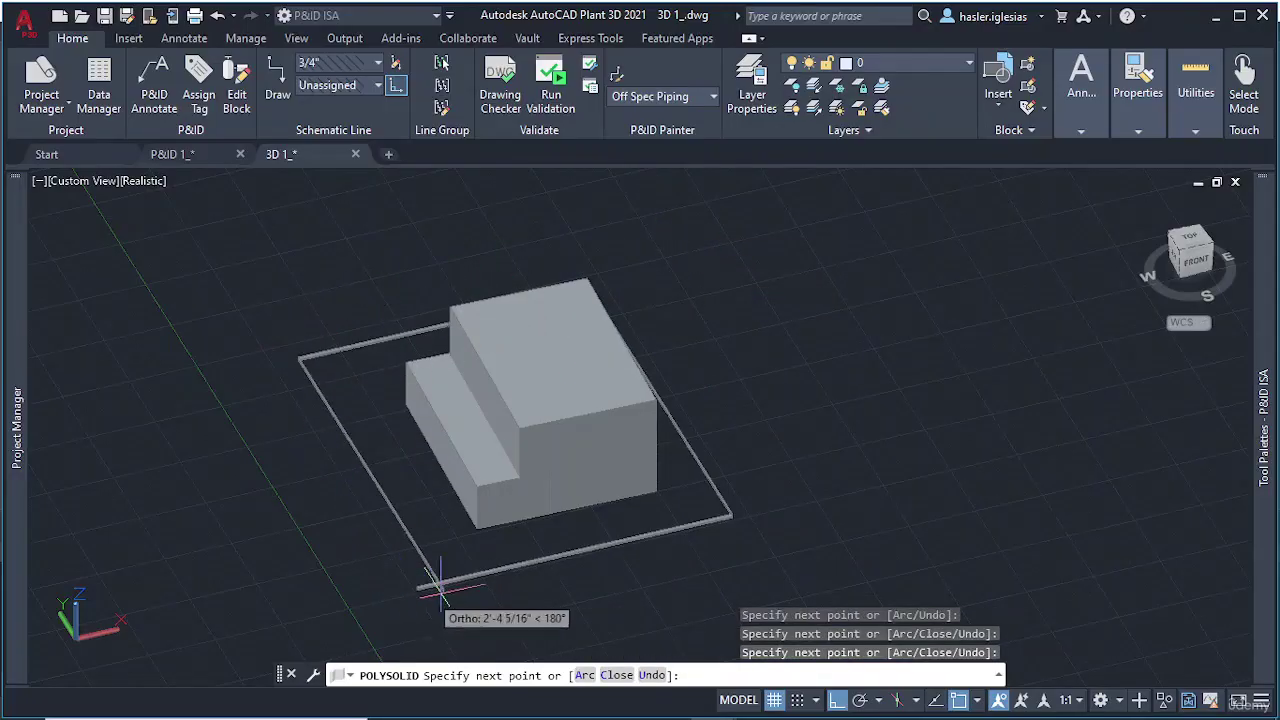
key("Escape")
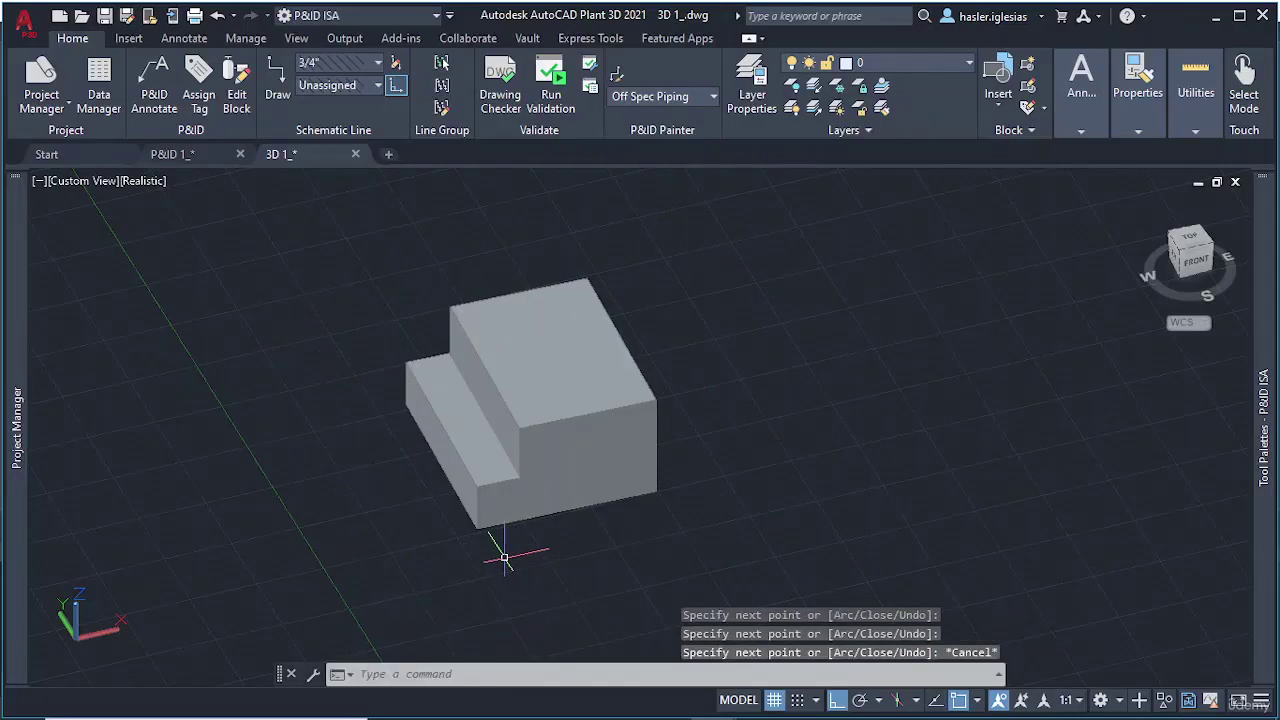
key("Escape")
key("Escape")
Draw a five-segment POLYSOLID on the ground around the two boxes and close it to its start point
type("p")
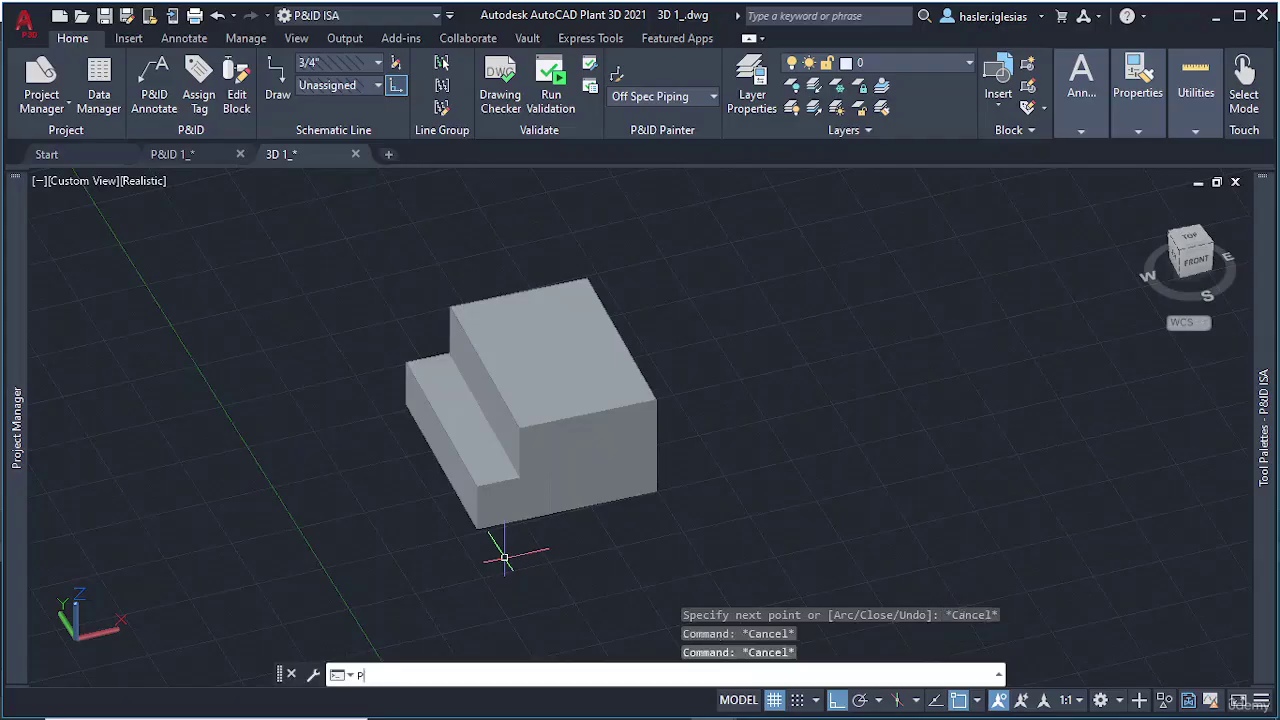
key("BackSpace")
type("POLYS")
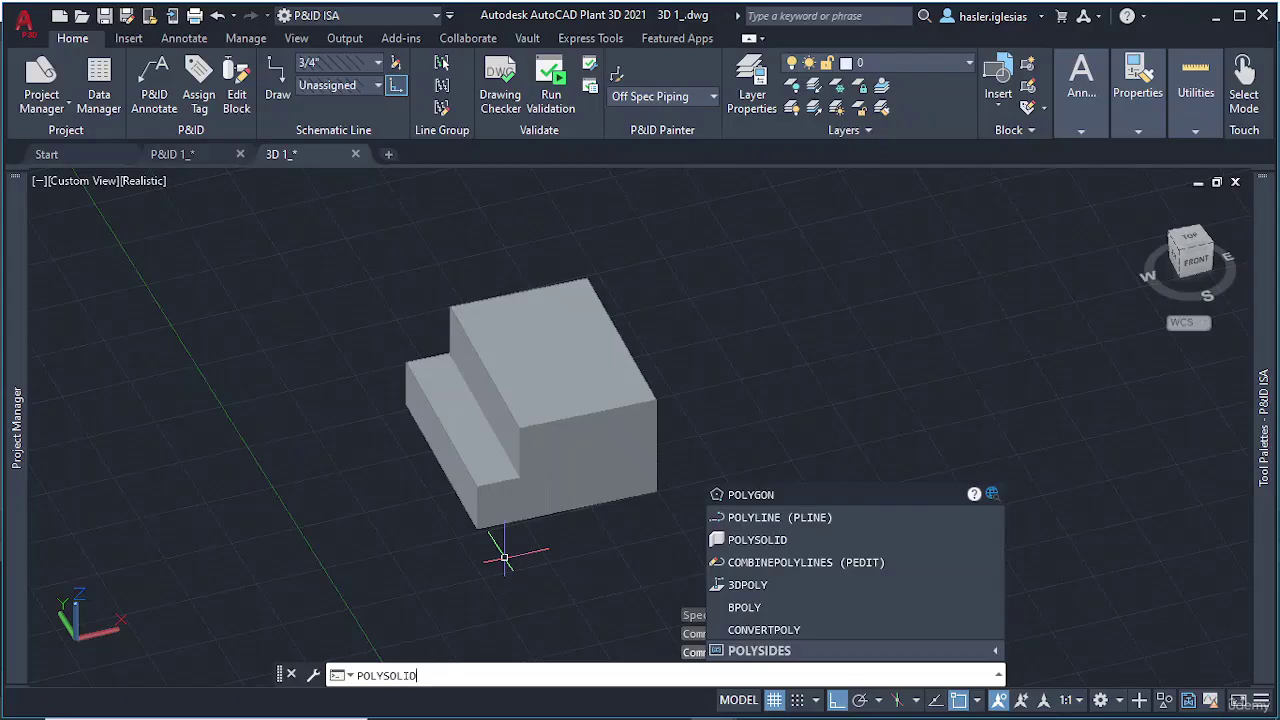
type("OLID")
key("Return")
left_click(437, 595)
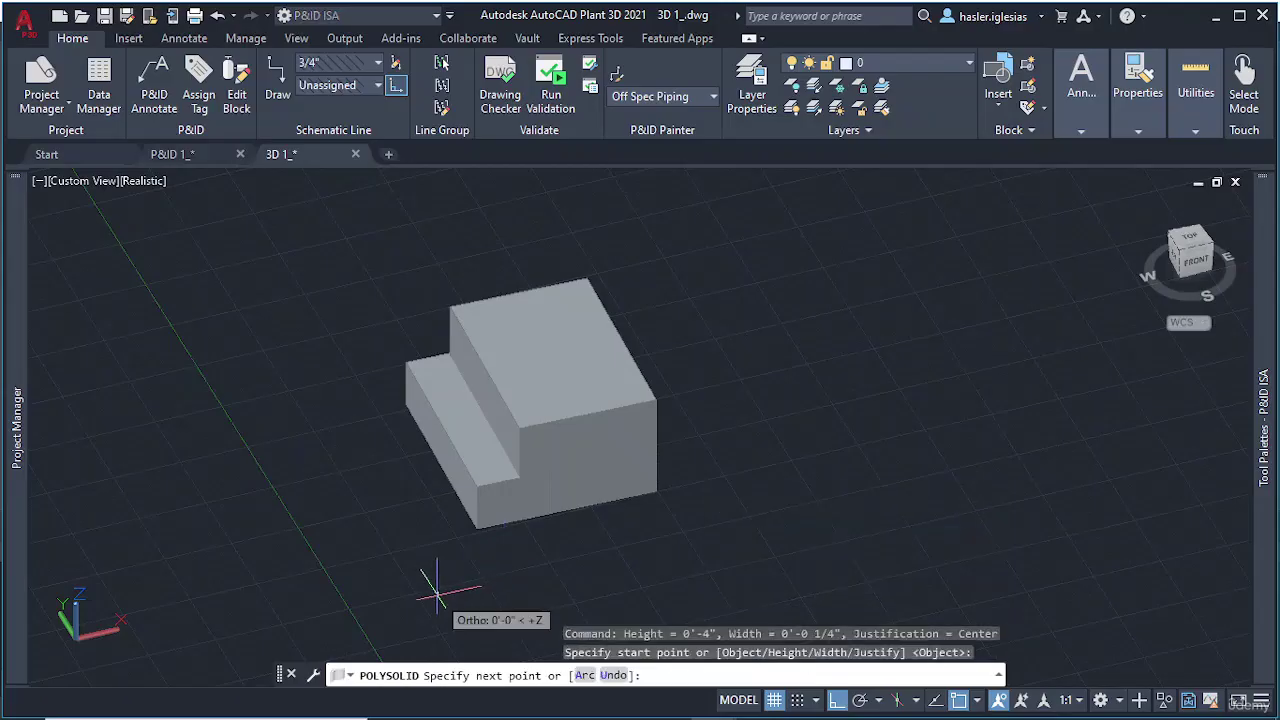
left_click(740, 512)
left_click(617, 237)
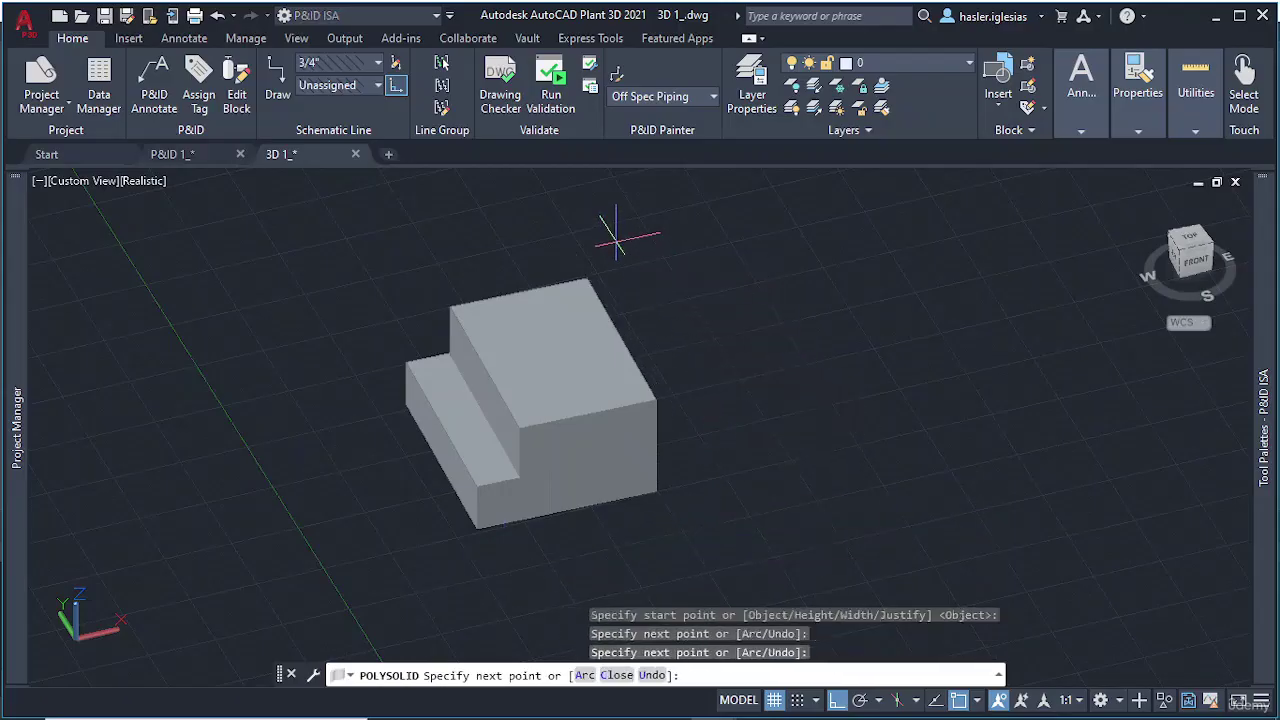
left_click(337, 298)
left_click(388, 552)
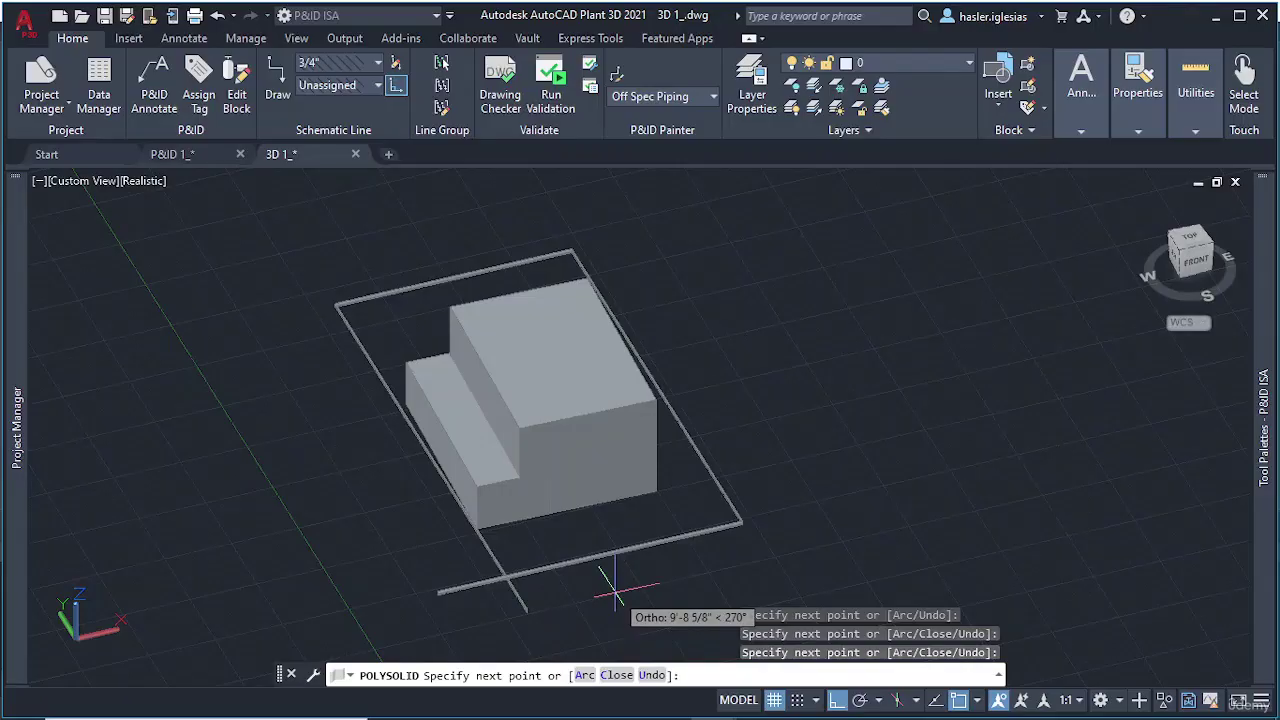
type("C")
key("Return")
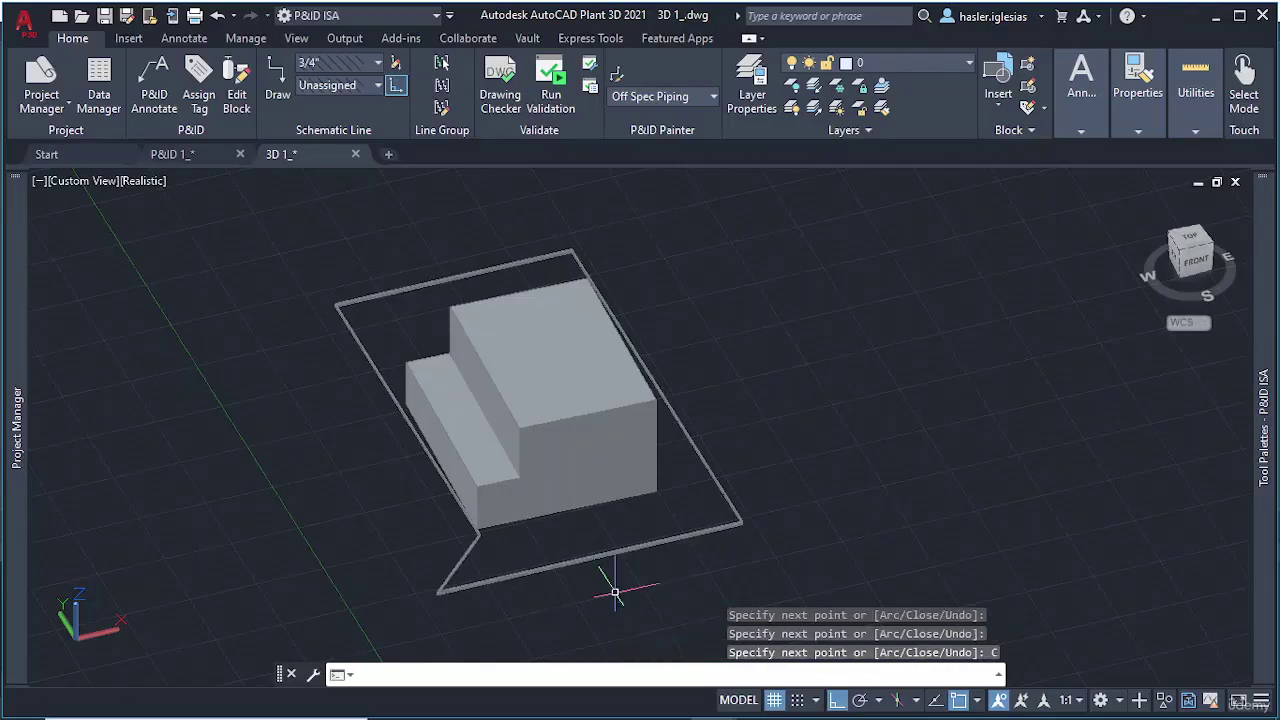
Start SECTIONPLANE with the Draw section option, placing its first point just outside the larger box, on the side away from the smaller one
middle_click_drag(565, 500, 490, 567, "shift")
middle_click_drag(484, 524, 507, 455, "shift")
scroll(504, 473, "up", 10)
middle_click_drag(458, 495, 380, 494, "shift")
scroll(689, 498, "down", 10)
scroll(578, 490, "down", 2)
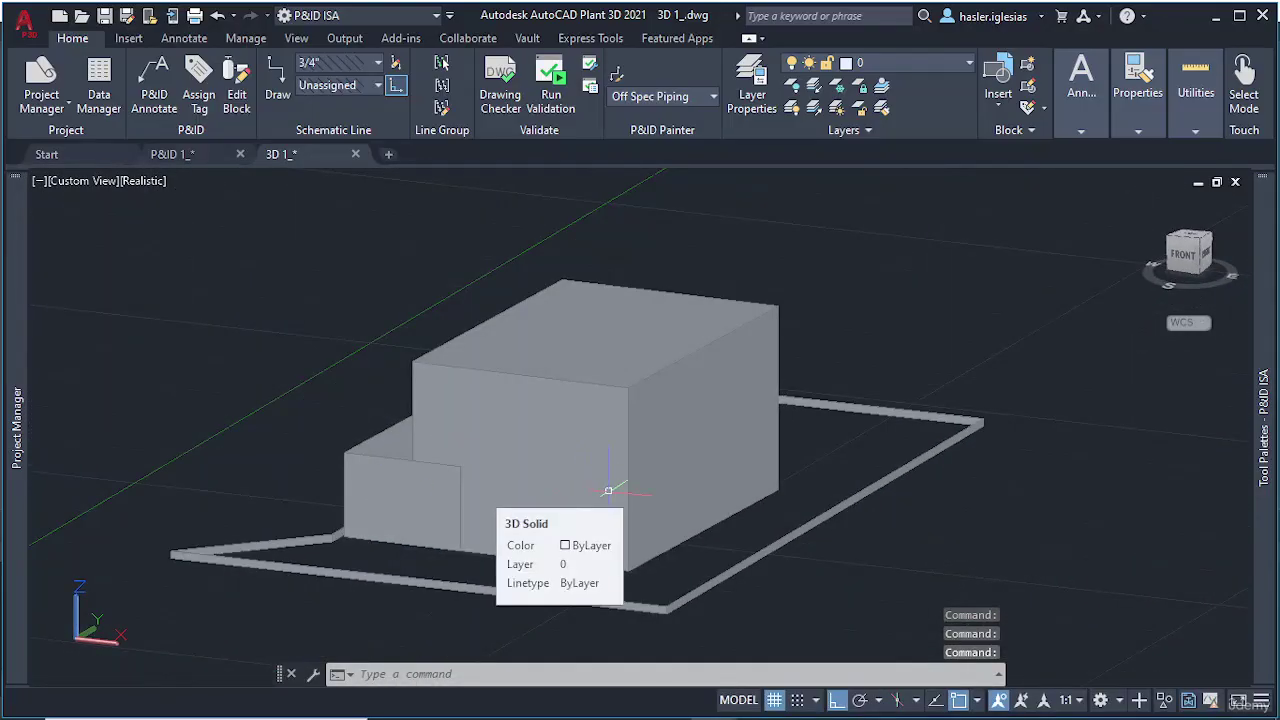
type("SECTIONPLANE")
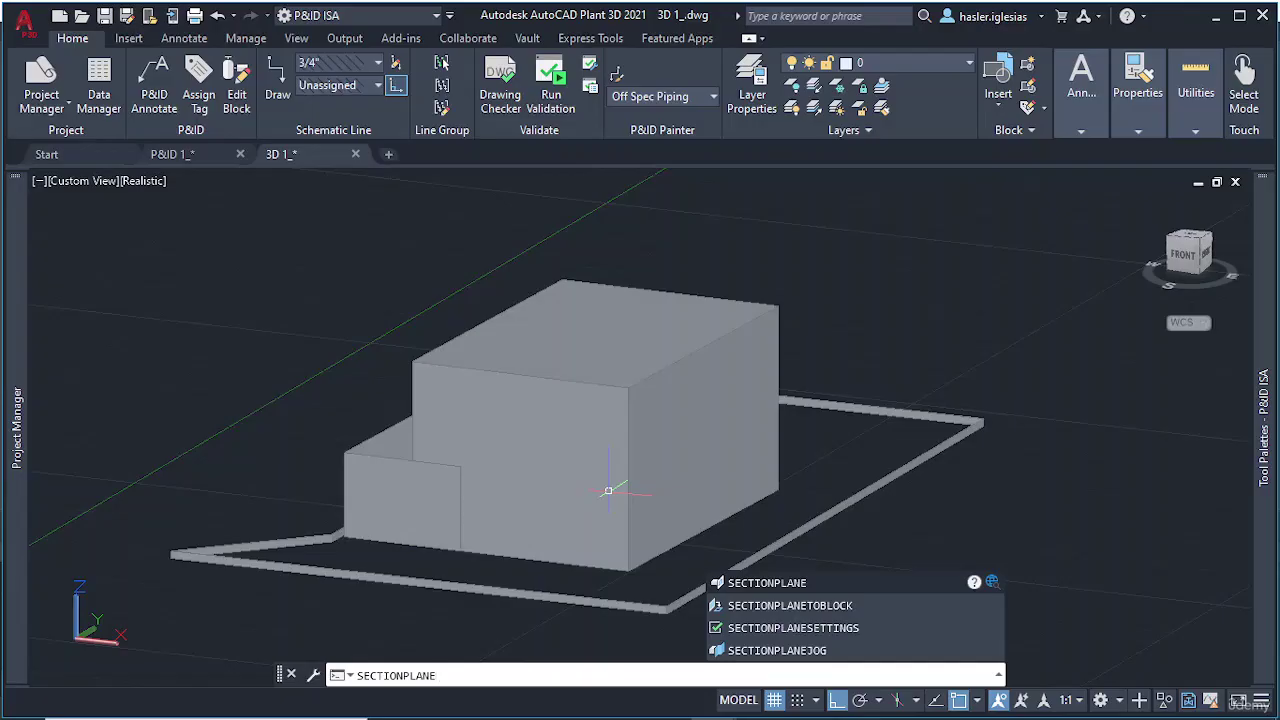
key("Return")
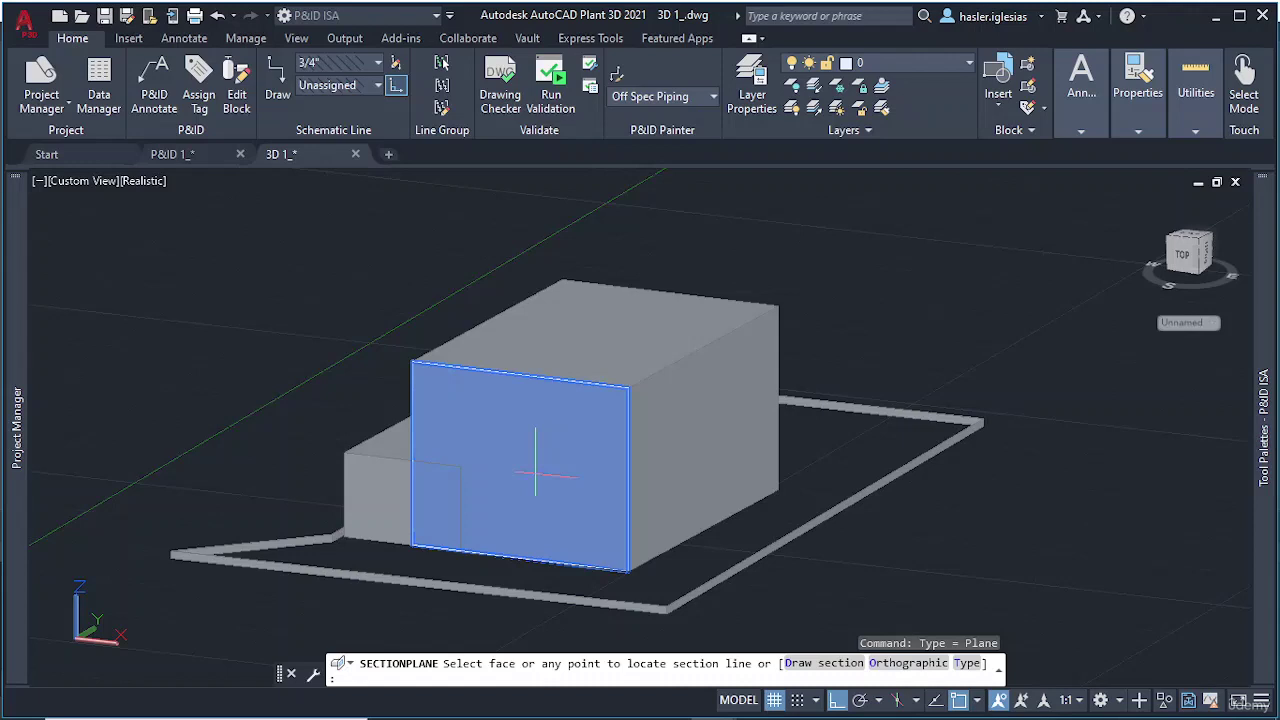
left_click(806, 663)
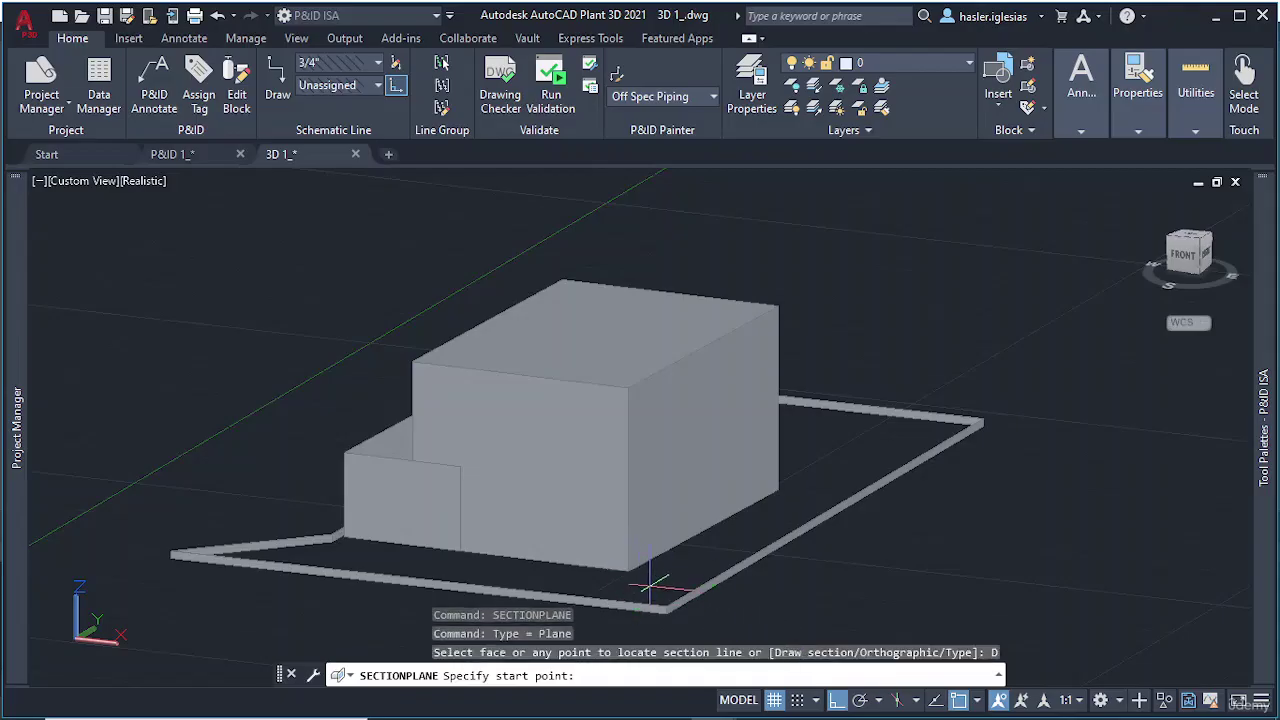
middle_click_drag(657, 578, 560, 445, "shift")
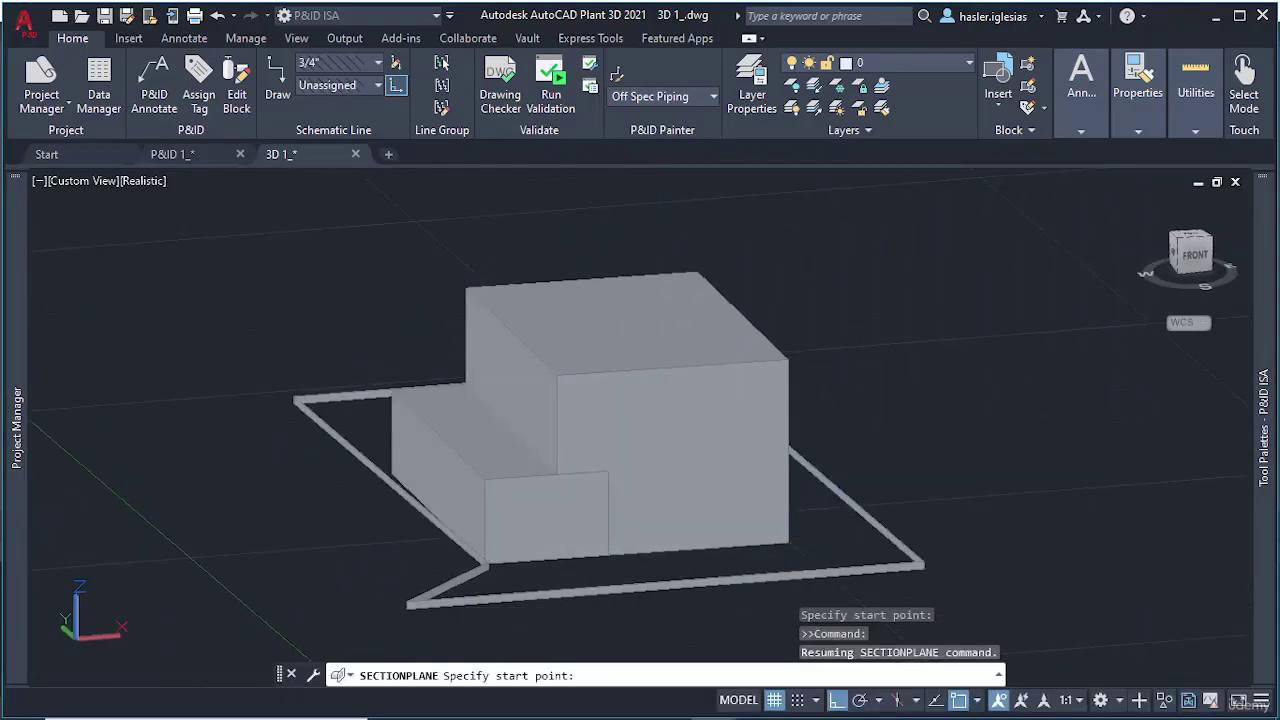
left_click(843, 534)
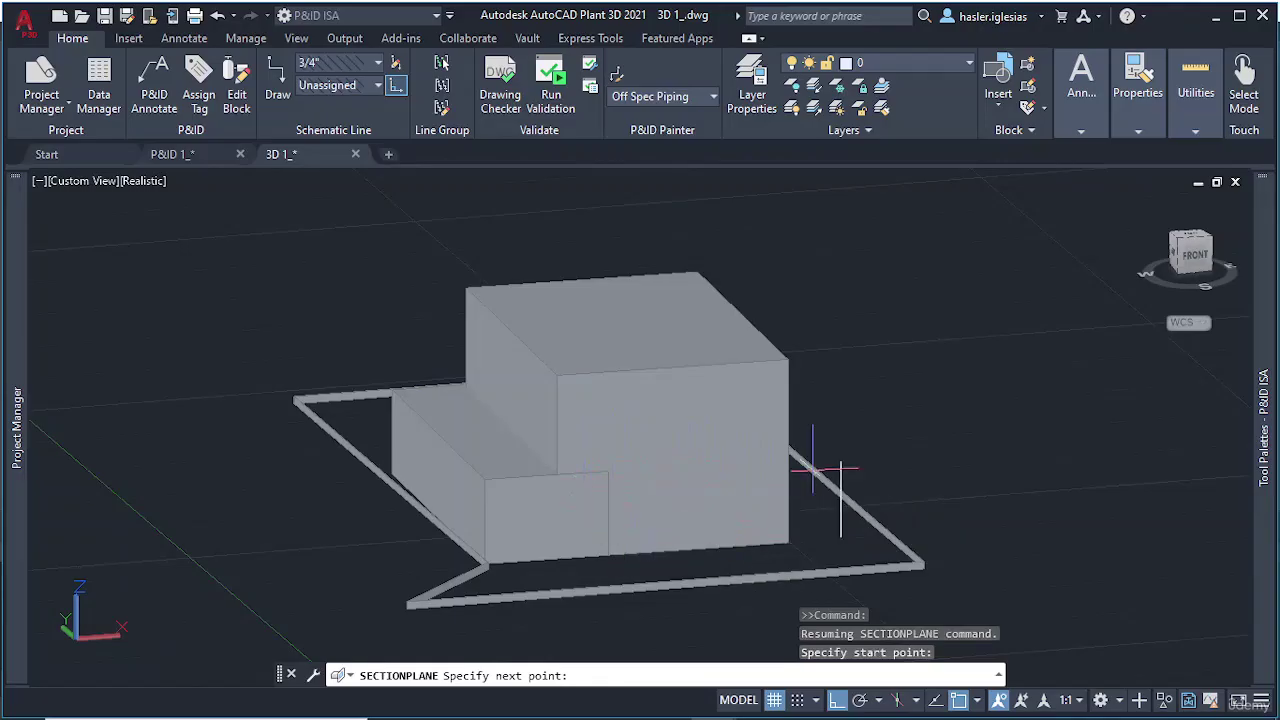
With Ortho off, end the section line at a point far behind the boxes and set the view direction toward the larger box's right face
middle_click_drag(830, 453, 749, 471, "shift")
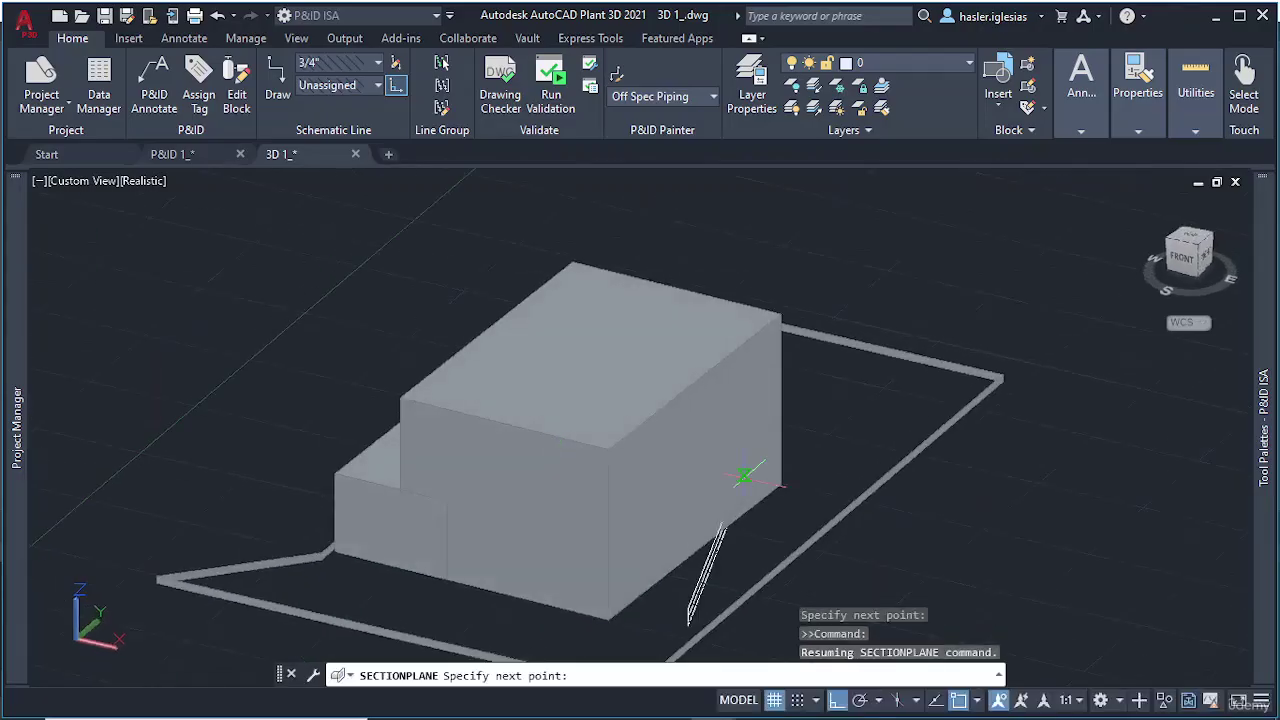
left_click(837, 699)
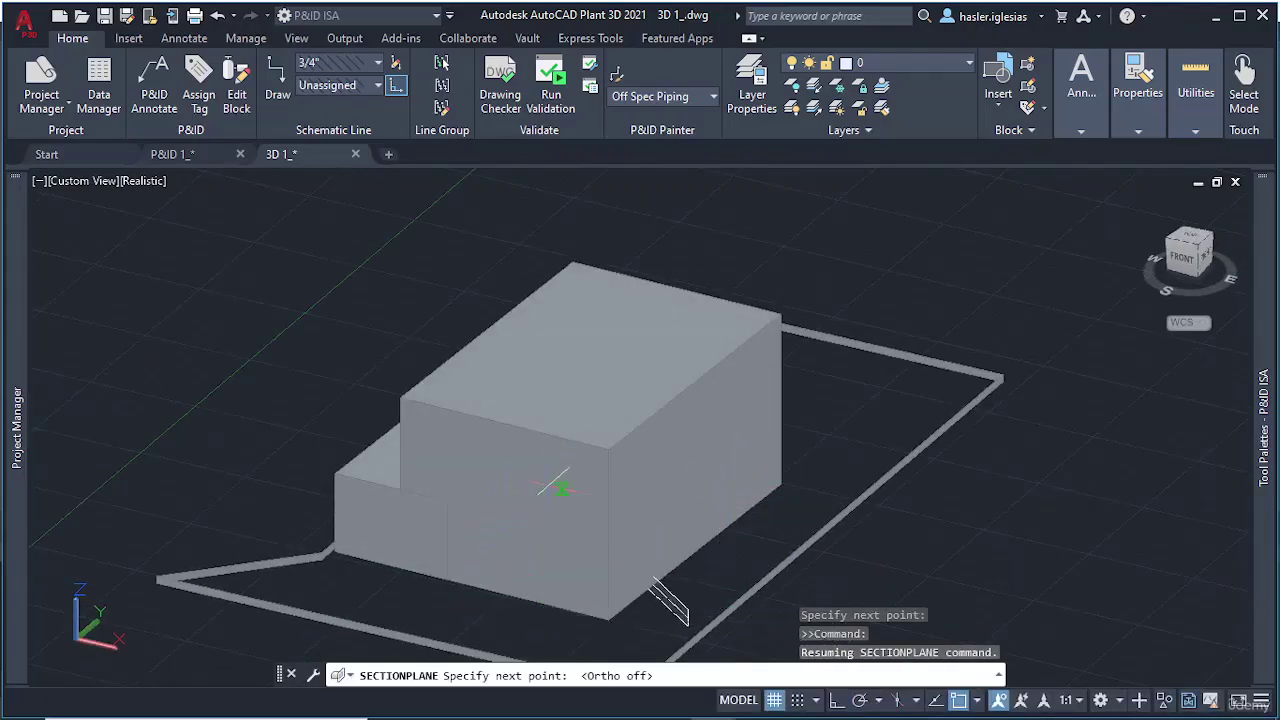
middle_click_drag(583, 444, 560, 470, "shift")
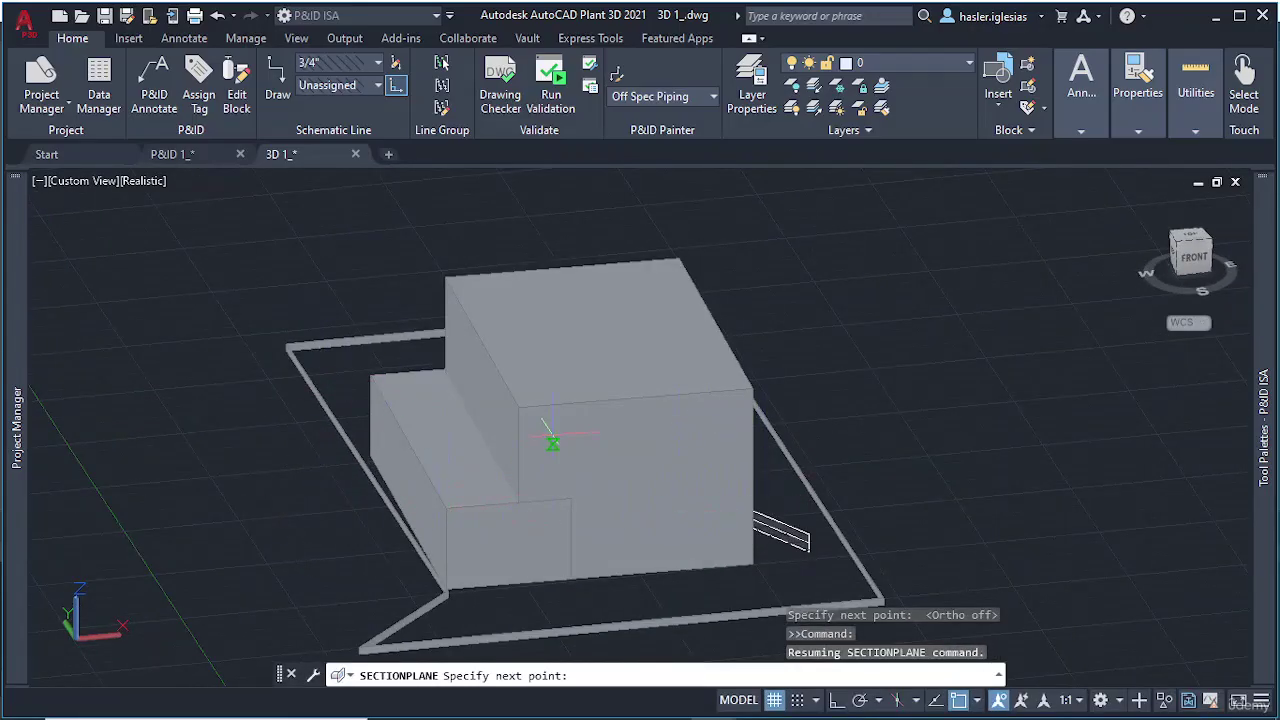
middle_click_drag(551, 437, 511, 400, "shift")
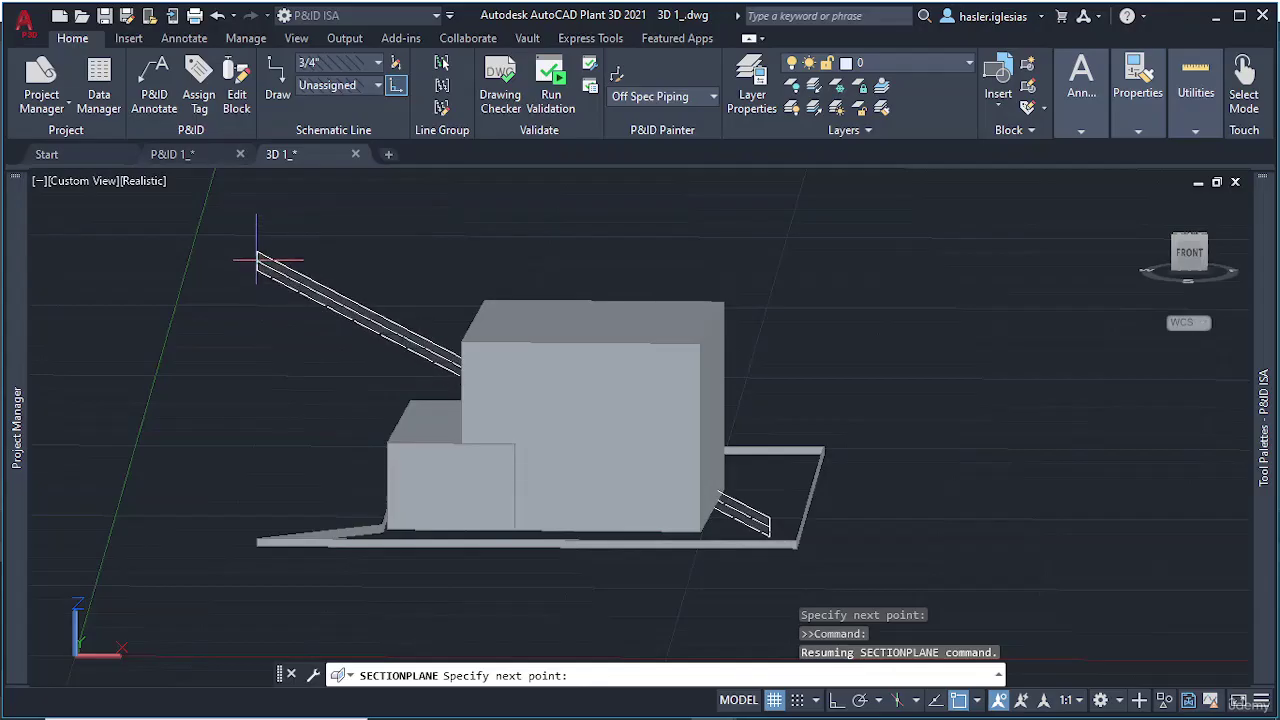
left_click(257, 258)
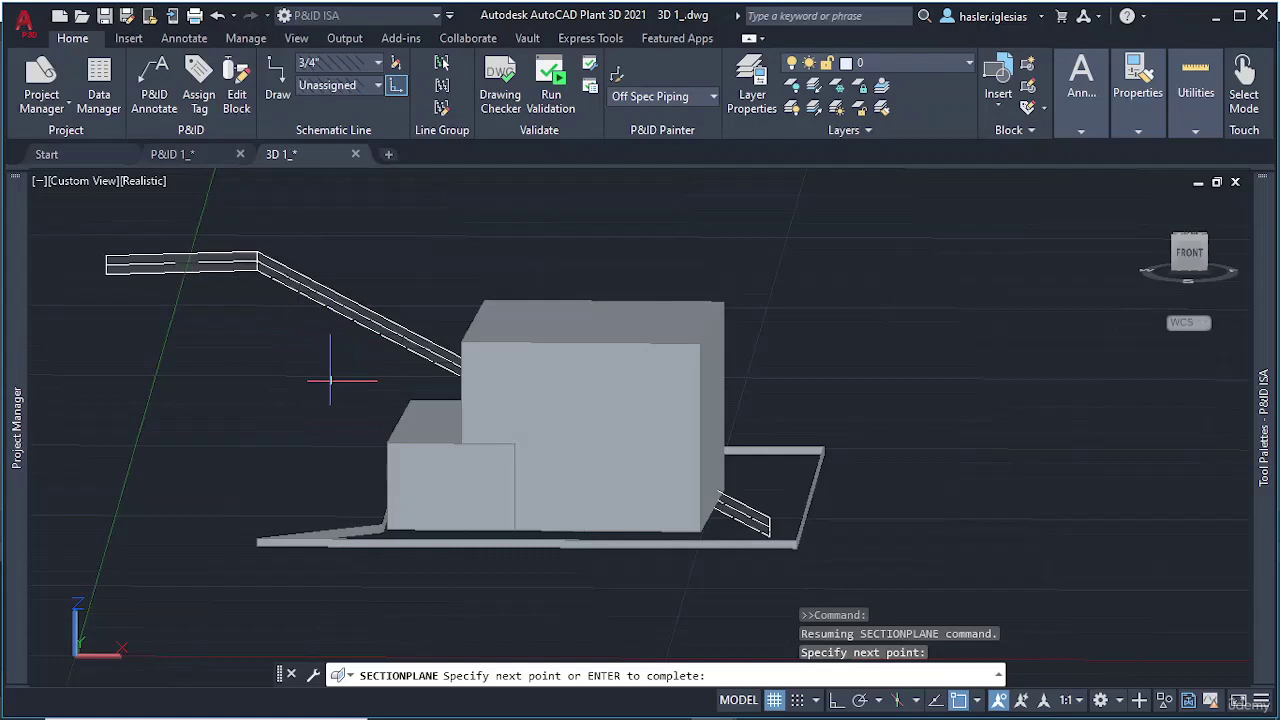
key("Return")
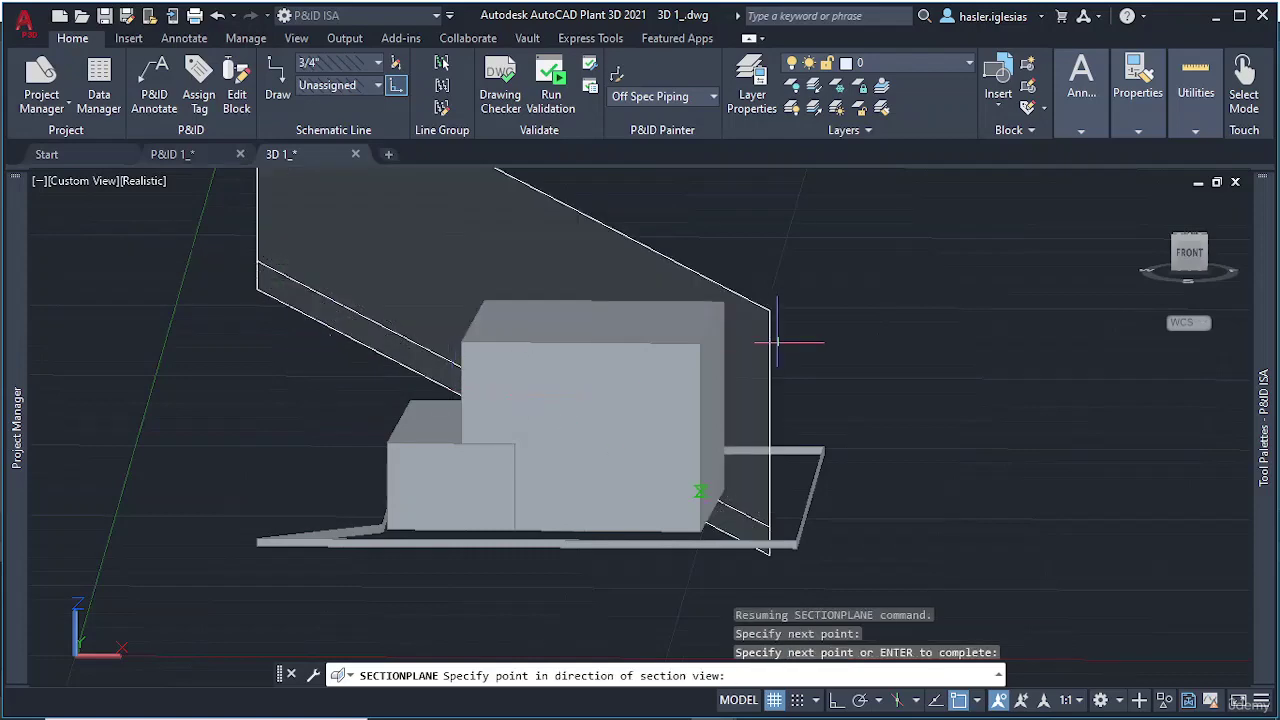
left_click(697, 437)
middle_click_drag(690, 440, 415, 452, "shift")
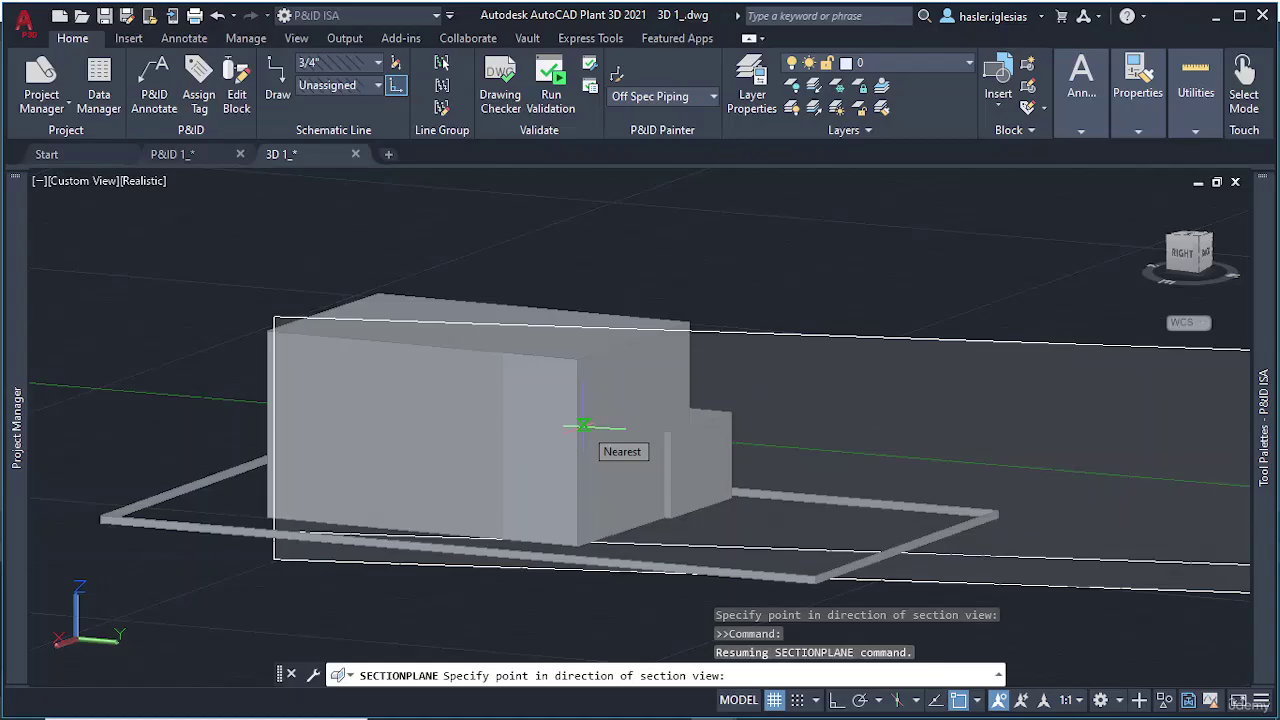
left_click(398, 428)
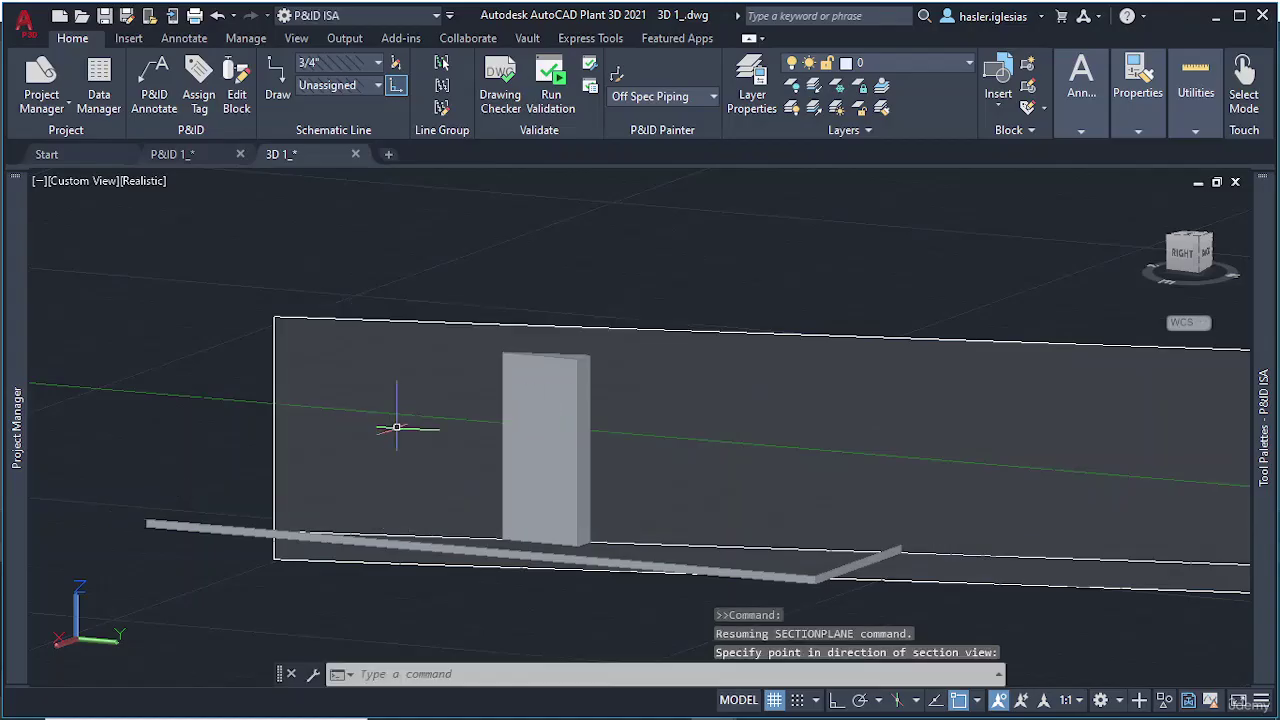
Examine the cut piece of the larger box and the trimmed polysolid at the section plane from several angles
left_click(538, 453)
middle_click_drag(538, 453, 720, 450, "shift")
middle_click_drag(660, 274, 679, 366)
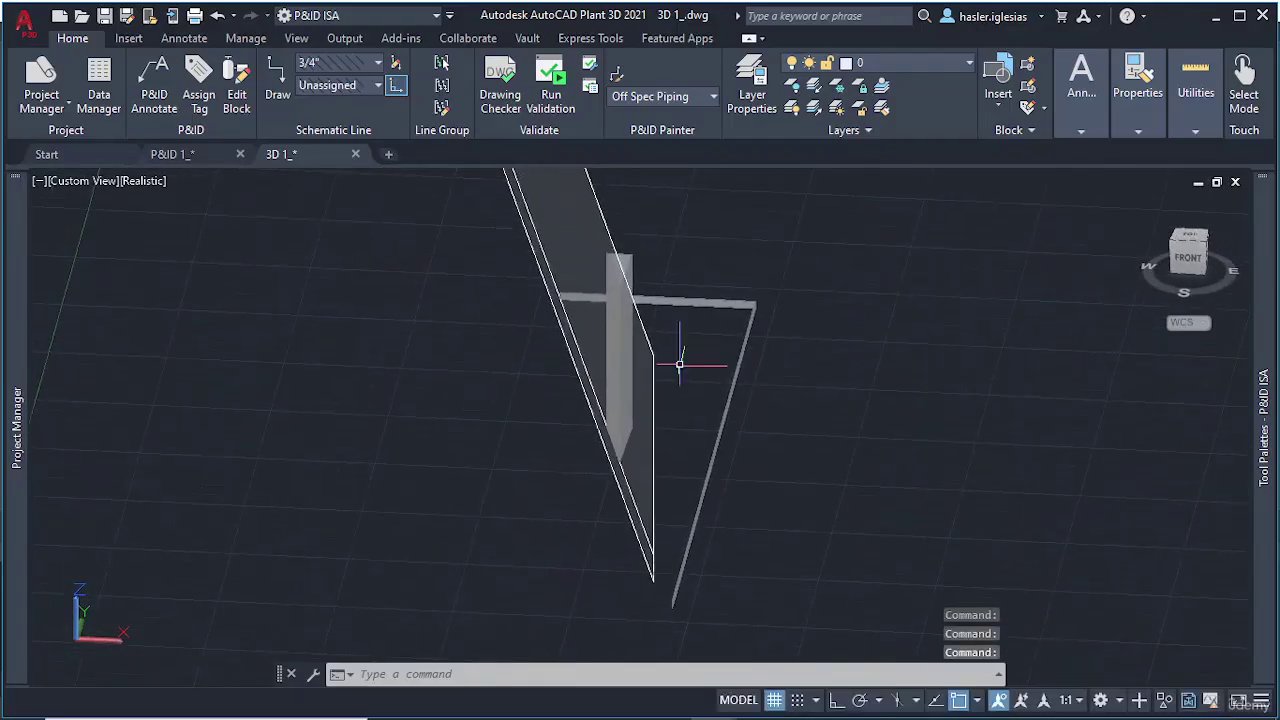
scroll(679, 366, "down", 5)
middle_click_drag(610, 312, 537, 351, "shift")
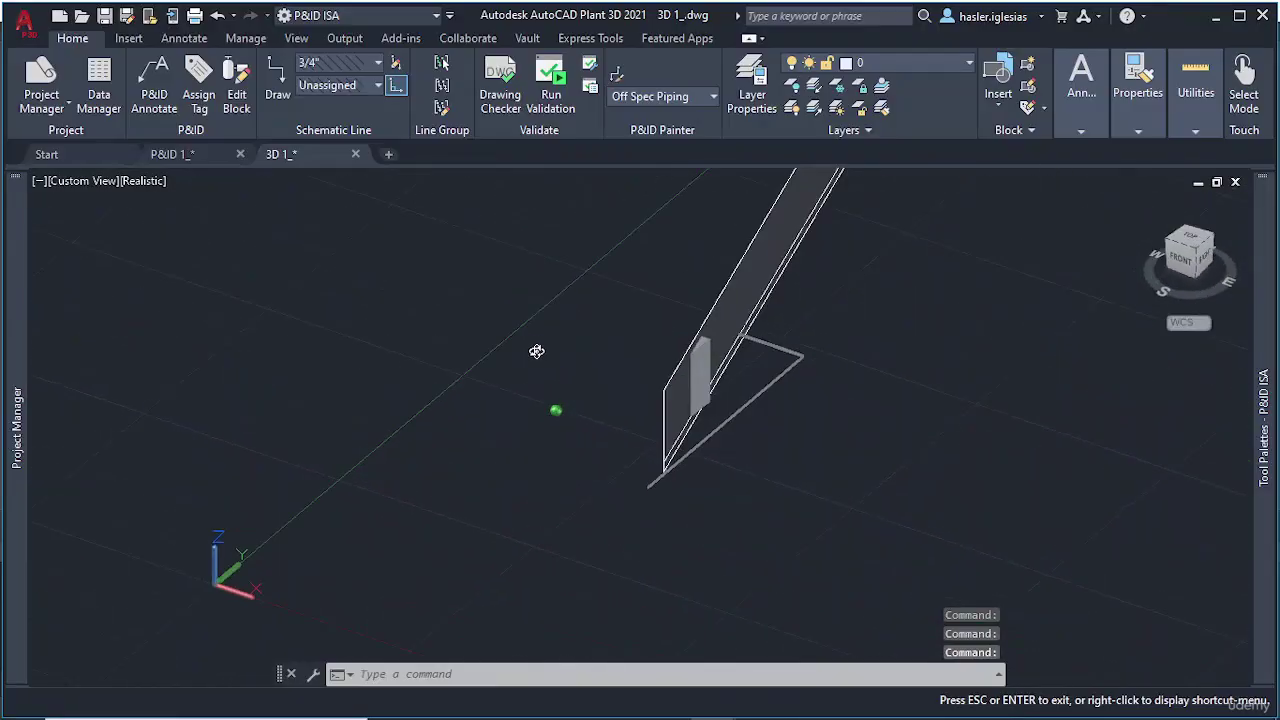
scroll(701, 346, "up", 3)
left_click(704, 350)
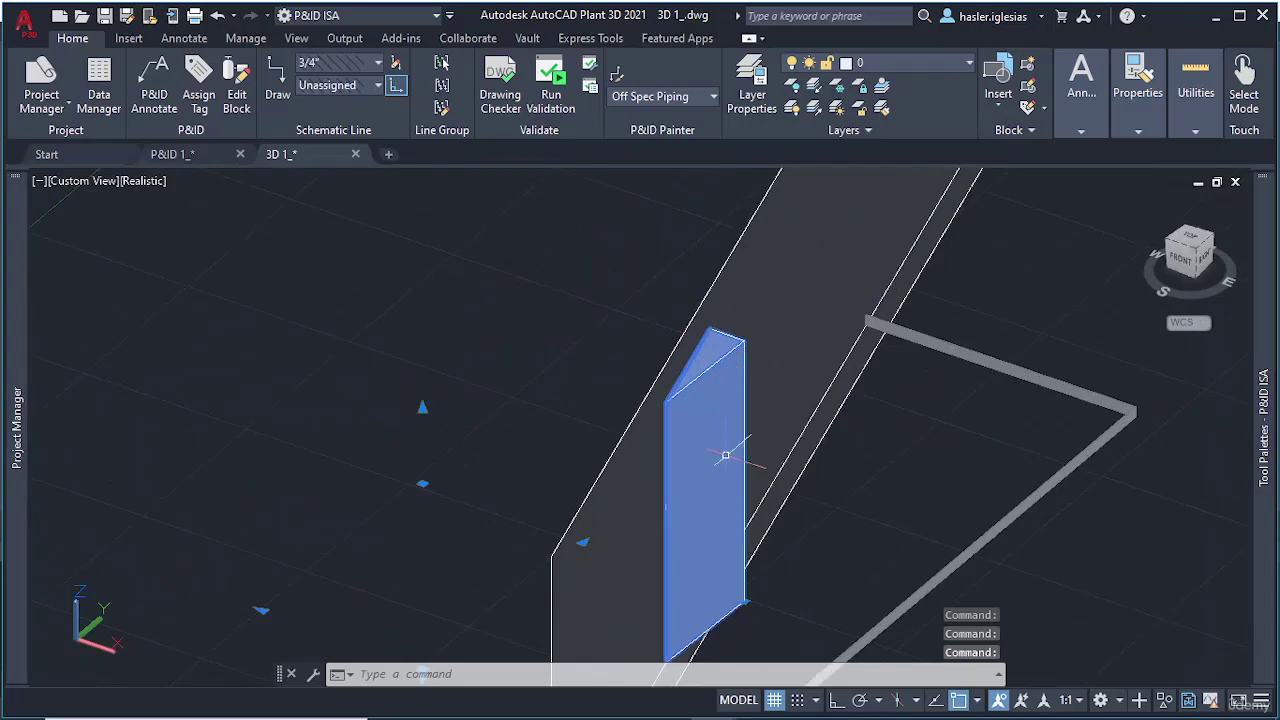
scroll(600, 460, "down", 4)
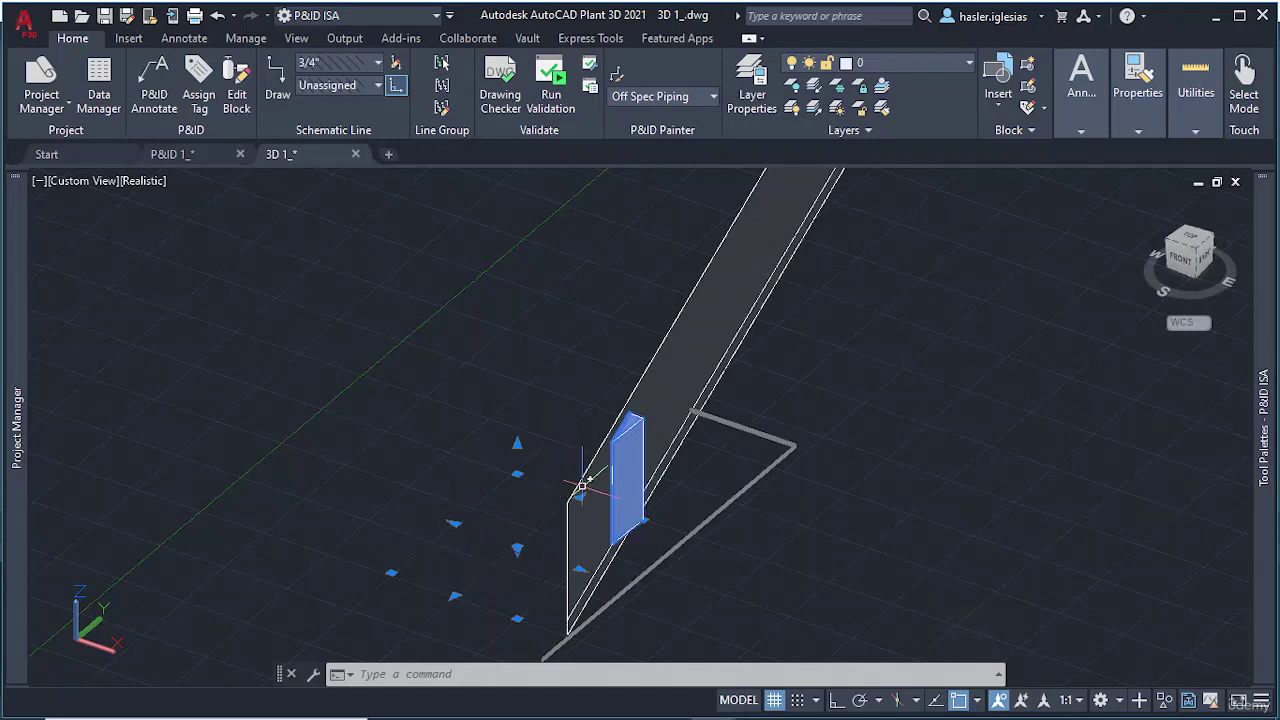
scroll(630, 471, "up", 4)
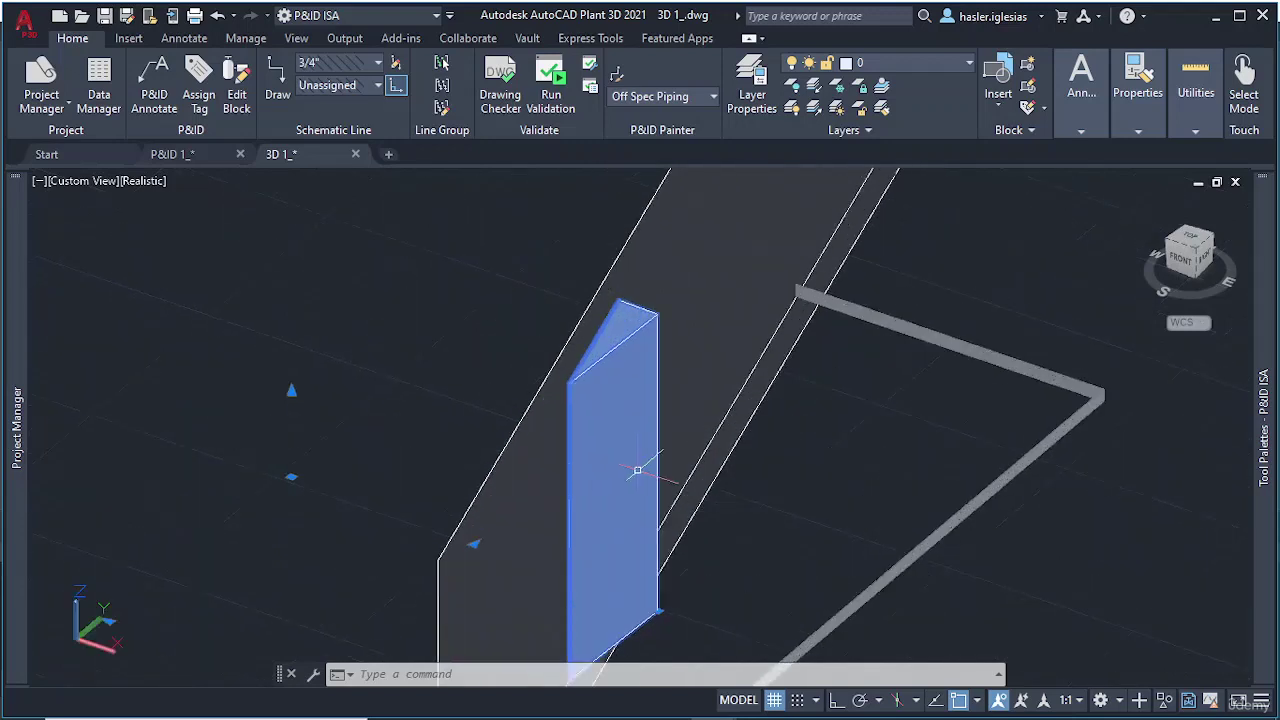
scroll(590, 400, "down", 6)
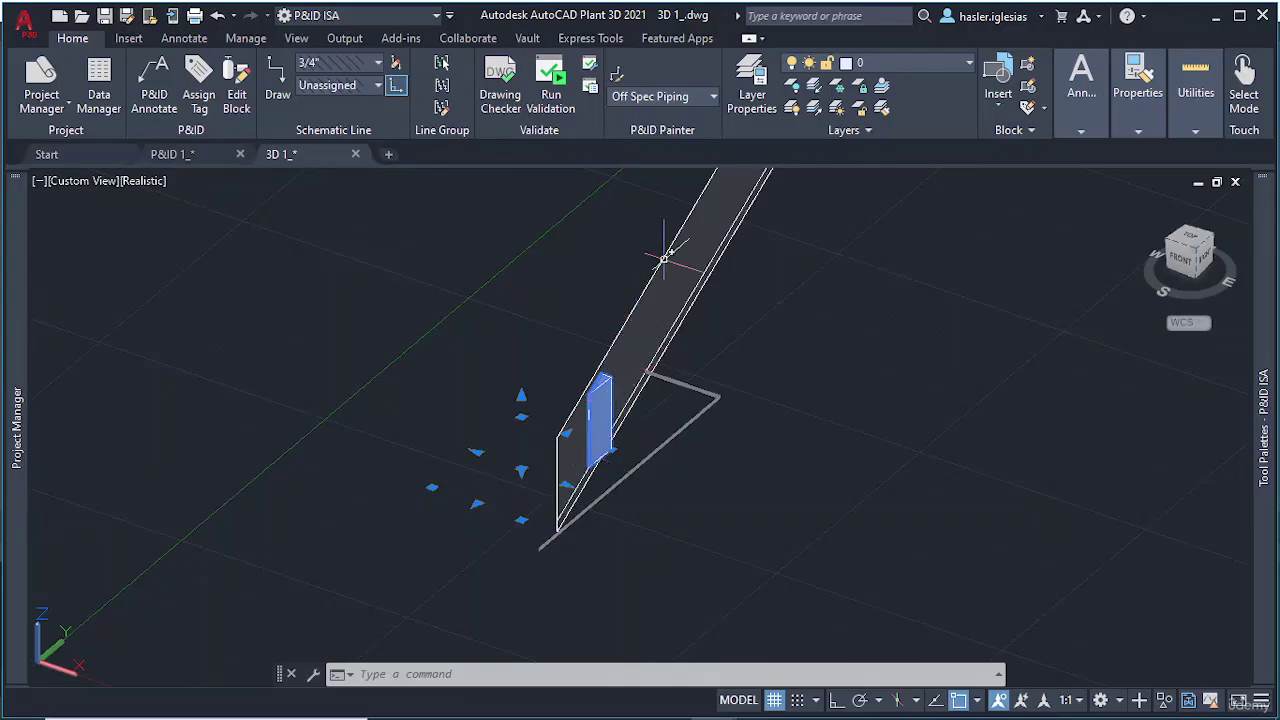
key("Escape")
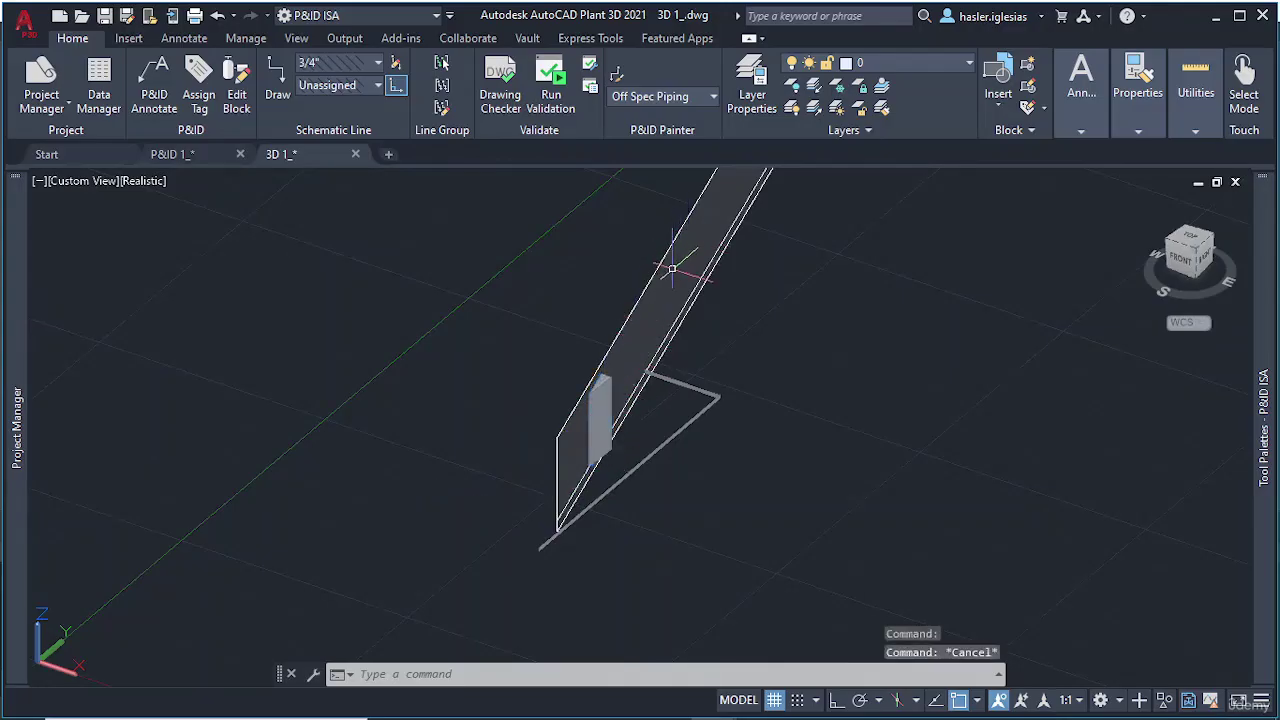
Undo the view changes and the section plane
key("ctrl+z")
key("ctrl+z")
key("ctrl+z")
key("ctrl+z")
key("ctrl+z")
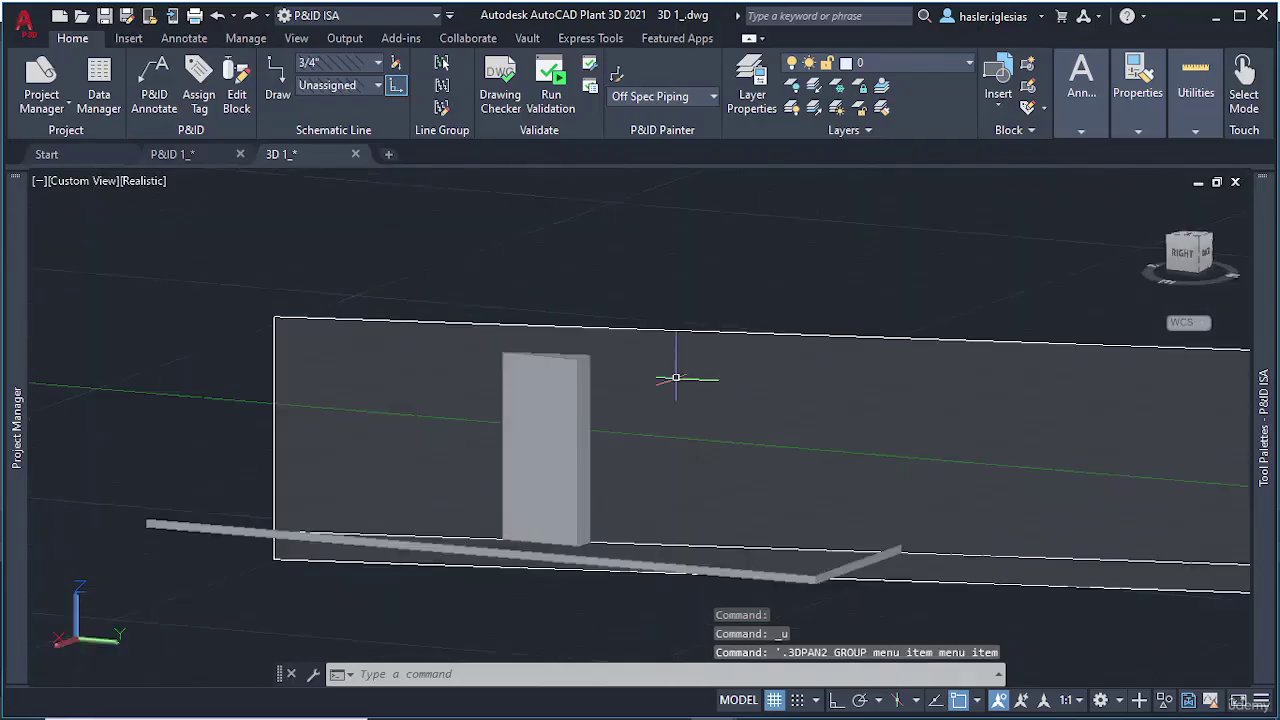
key("ctrl+z")
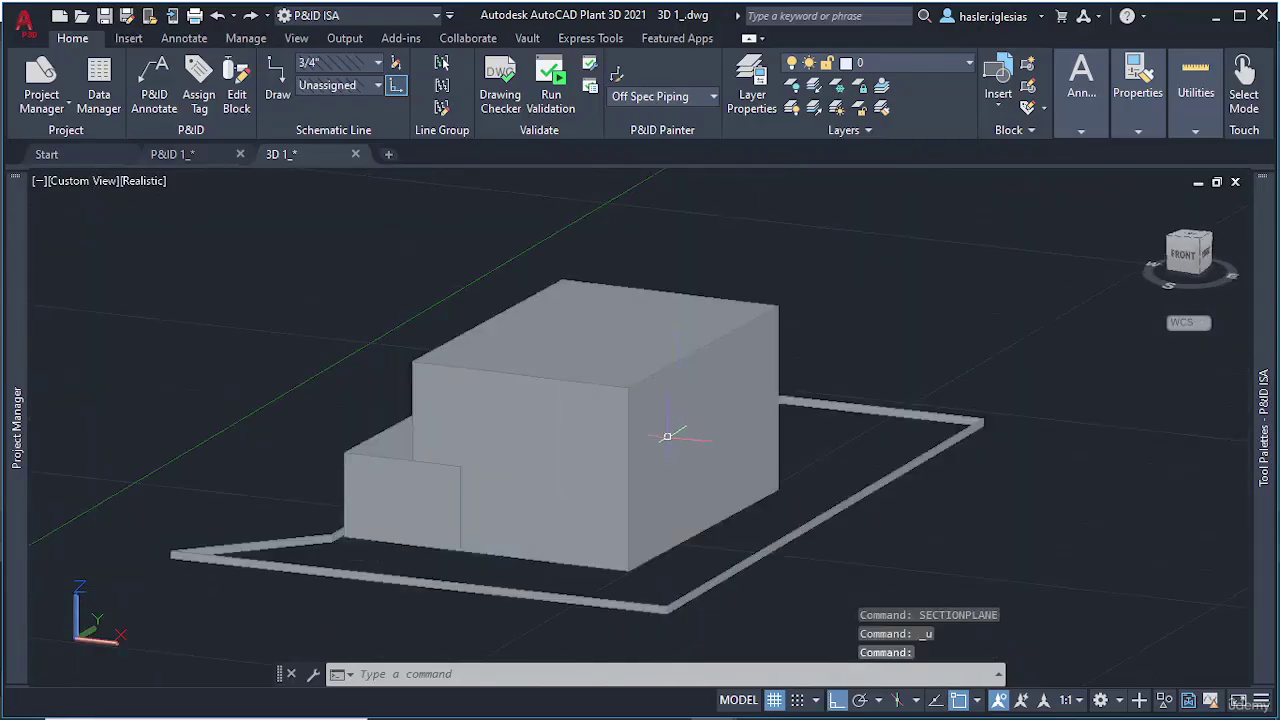
key("Escape")
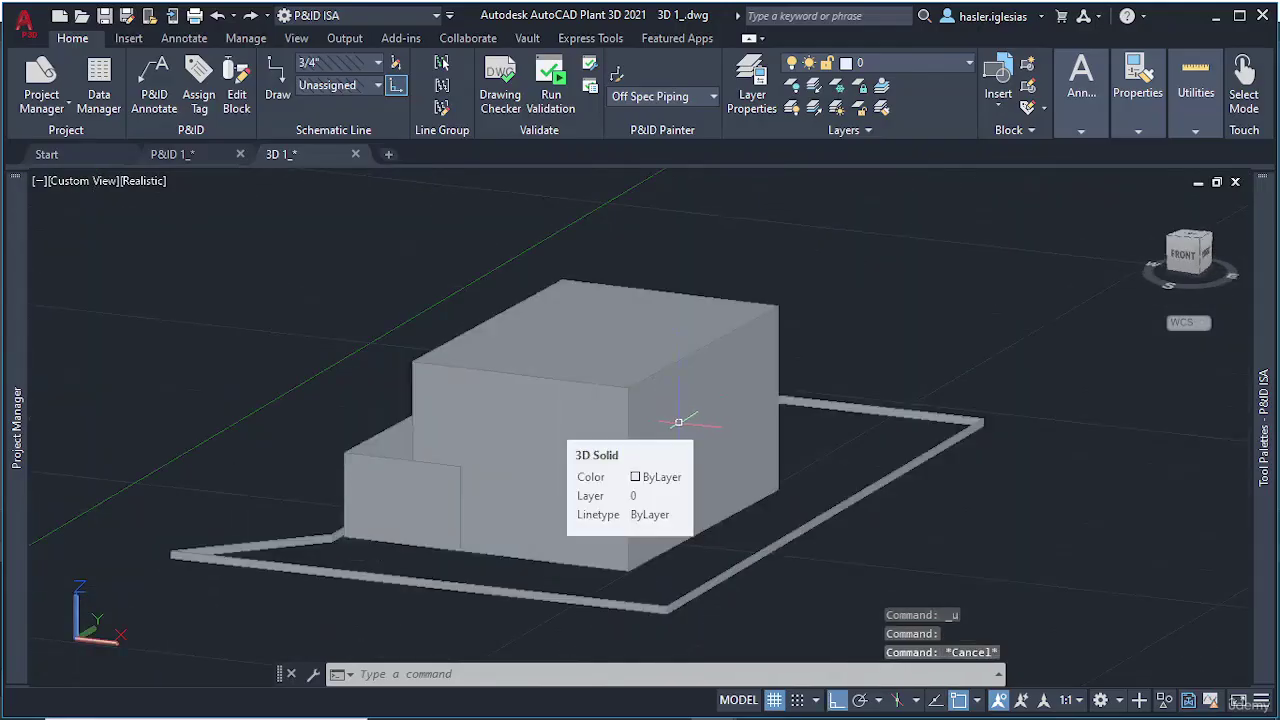